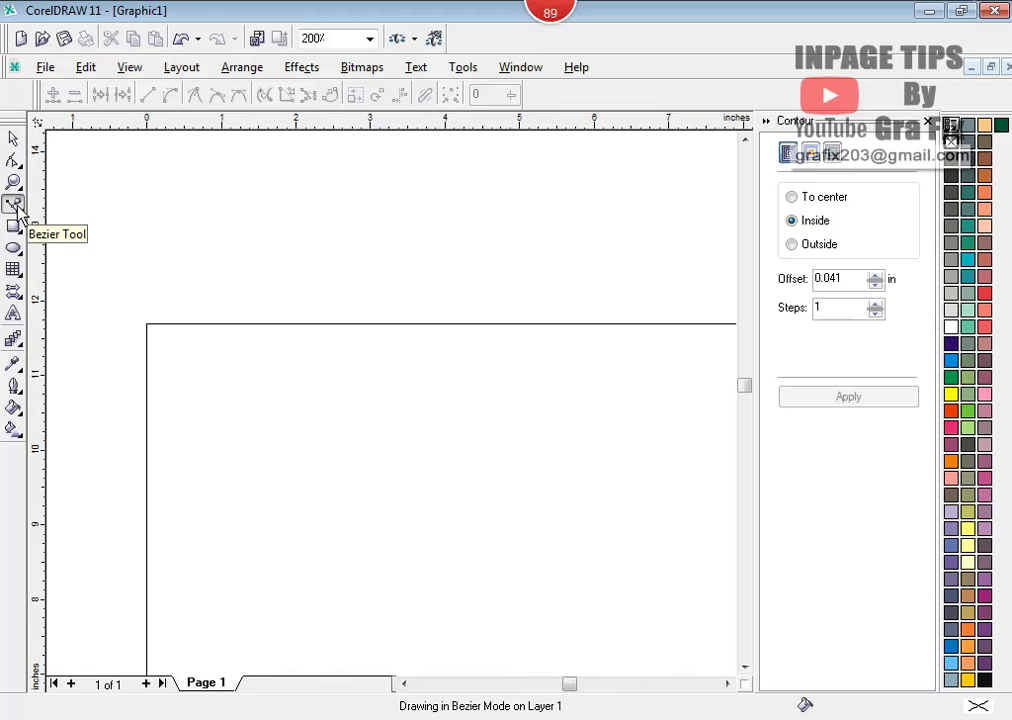
- Draw a three-node Bezier line about 0.65 by 2.14 inches, with a diagonal top and vertical side, and set its outline to 2.0 pt
click(265, 459)
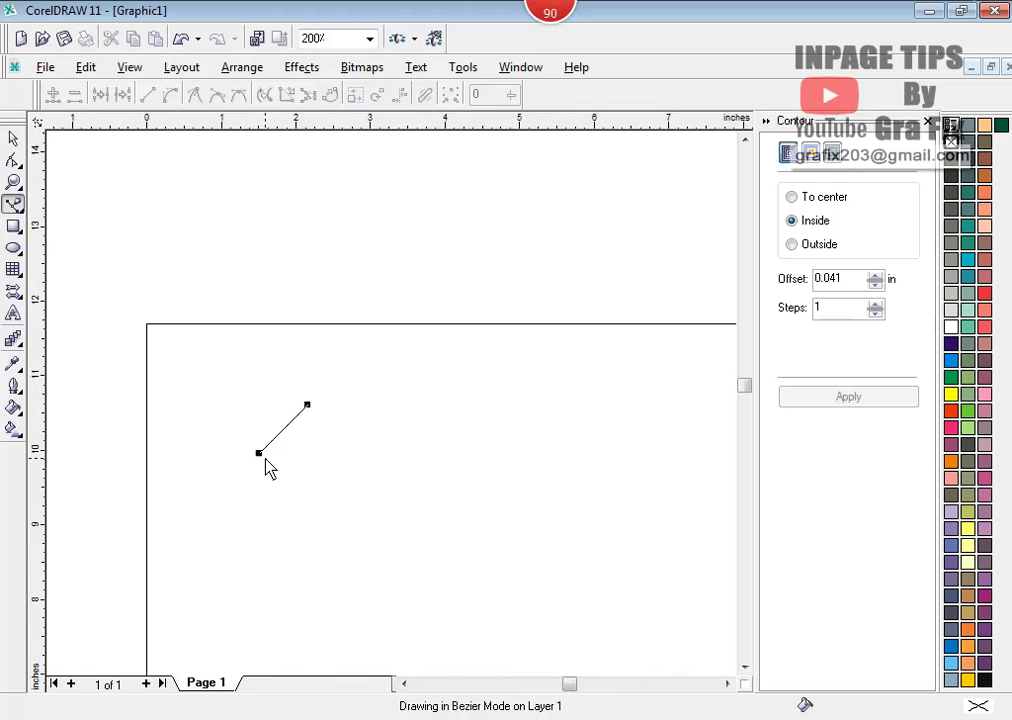
click(258, 564)
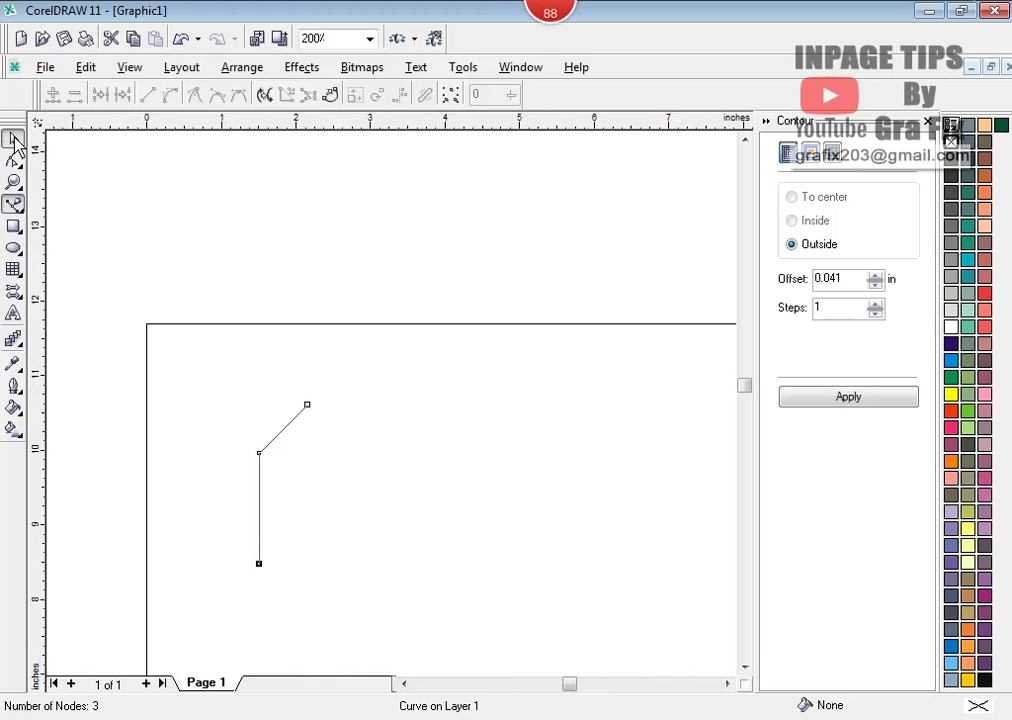
click(13, 138)
click(773, 95)
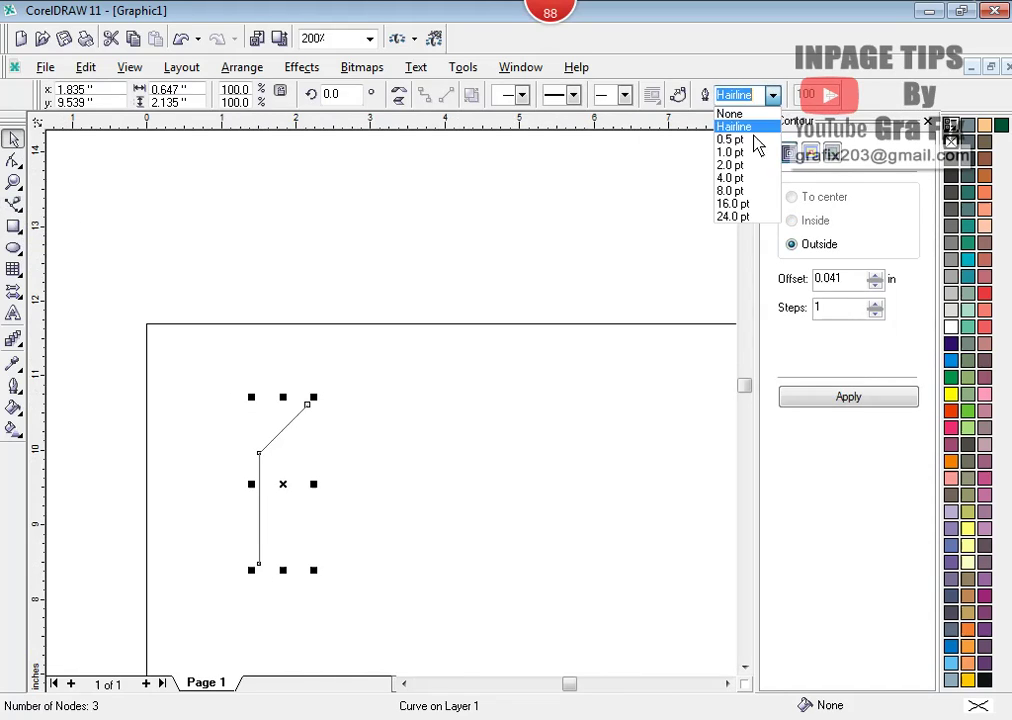
click(731, 164)
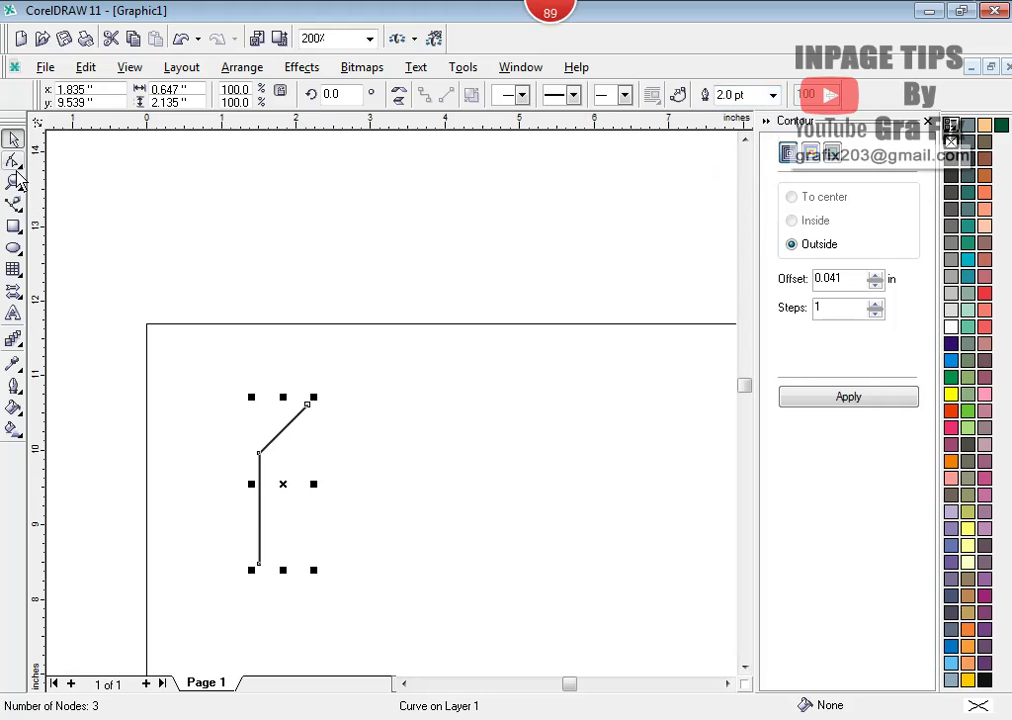
- Bend the diagonal segment into a curve and mirror a copy of the line horizontally to form a pointed arch
click(13, 160)
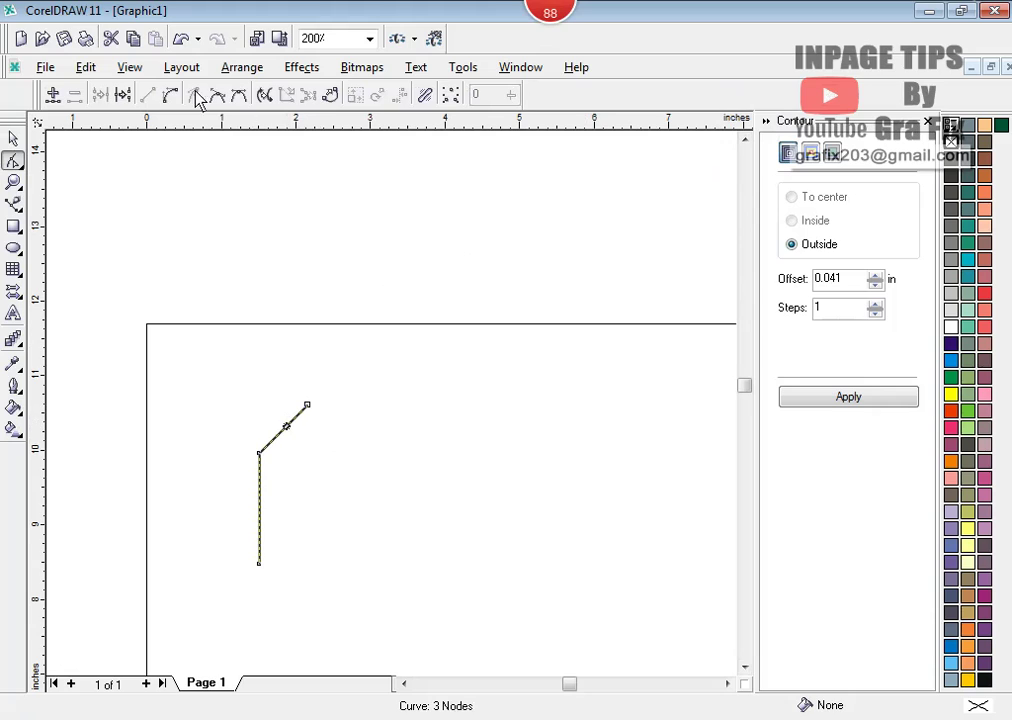
click(288, 436)
drag(288, 436, 373, 455)
click(13, 138)
click(151, 219)
click(233, 358)
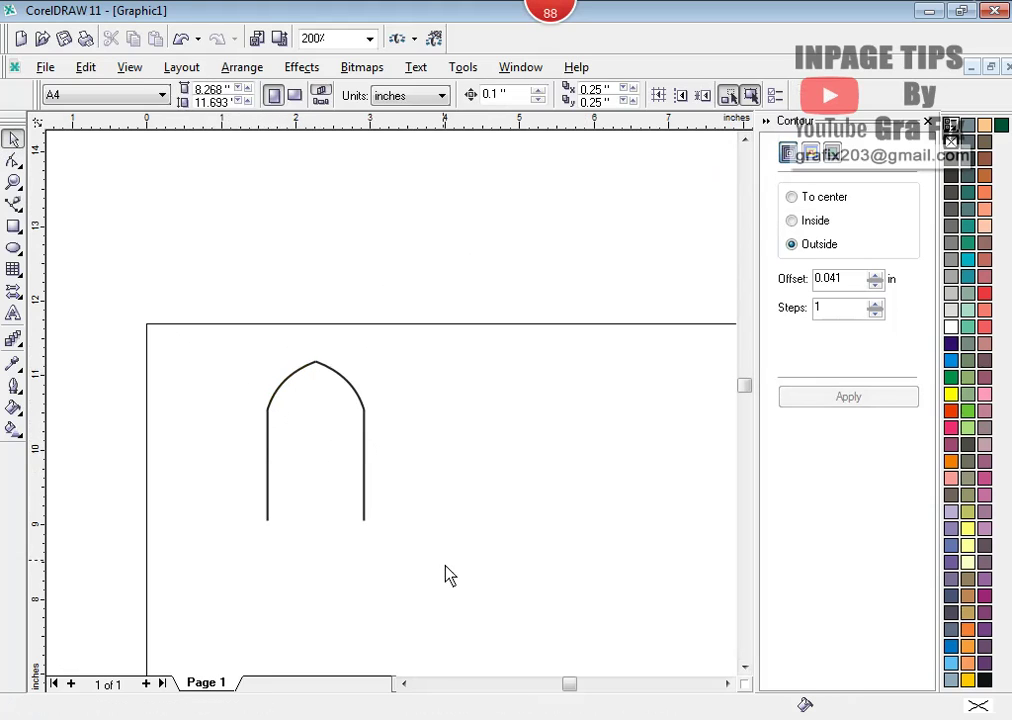
- Close the path of the two arch halves using Closest Nodes with Straight Lines
key(ctrl+a)
click(249, 73)
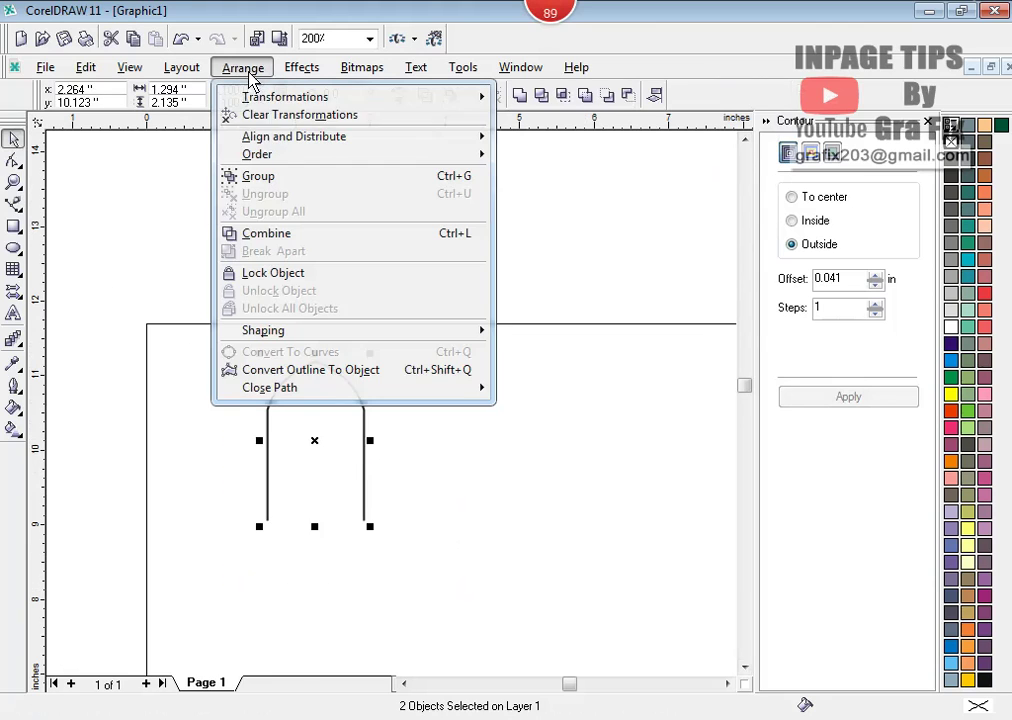
mouse_move(315, 392)
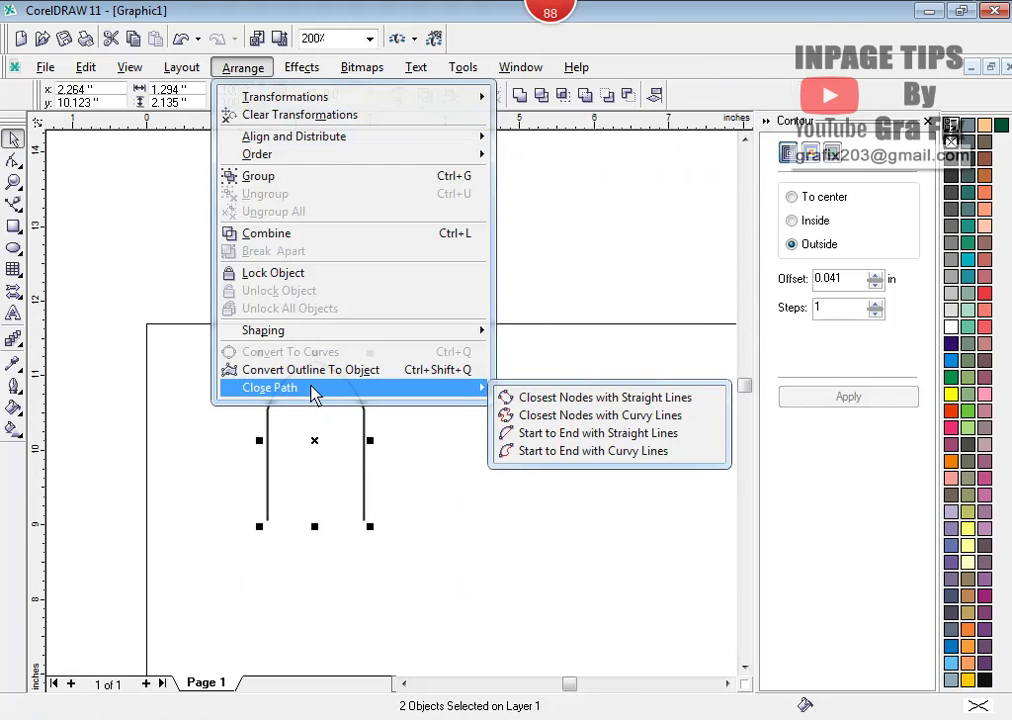
click(518, 398)
click(352, 418)
- Apply a one-step inside contour with a 0.061 in offset to the arch and break the contour group apart
scroll(325, 410, up, 1)
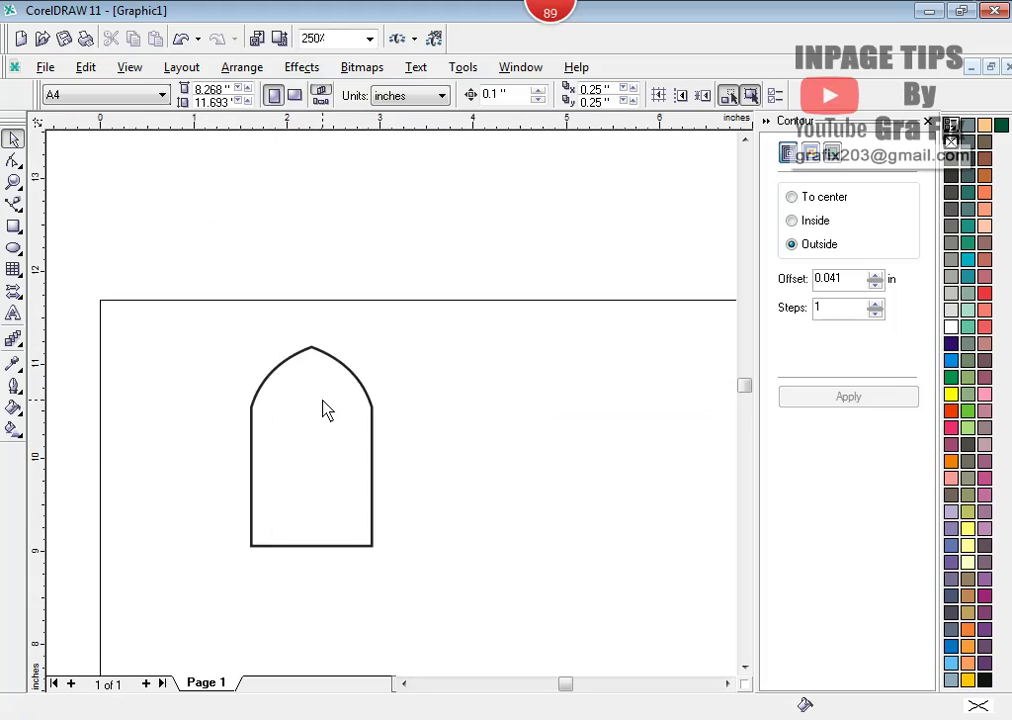
scroll(321, 393, up, 1)
click(346, 360)
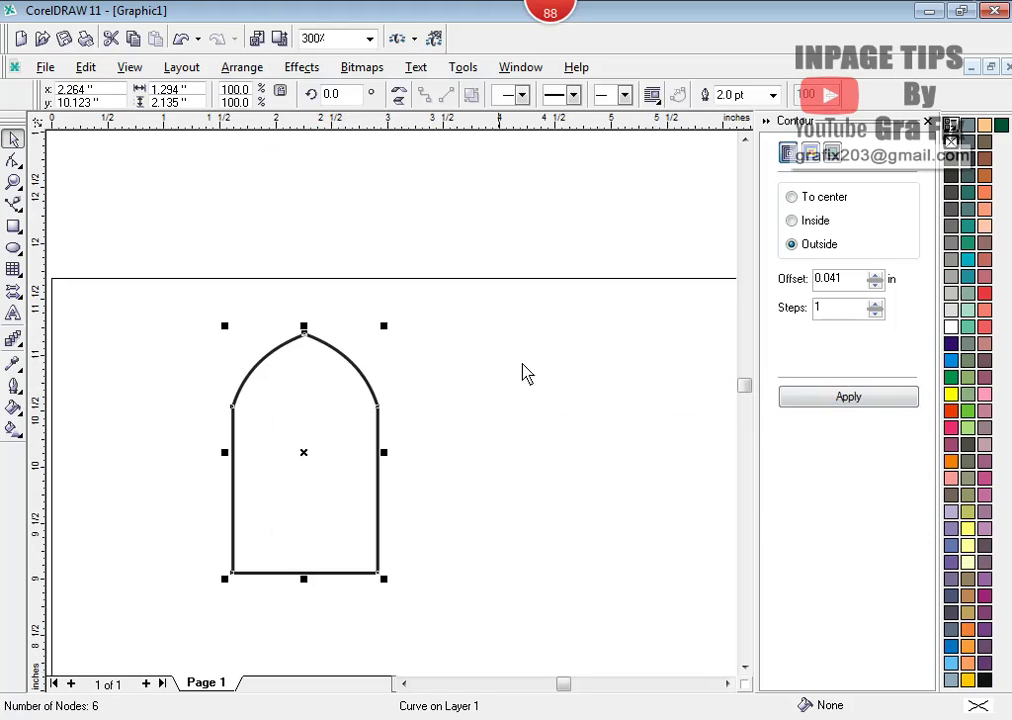
click(850, 398)
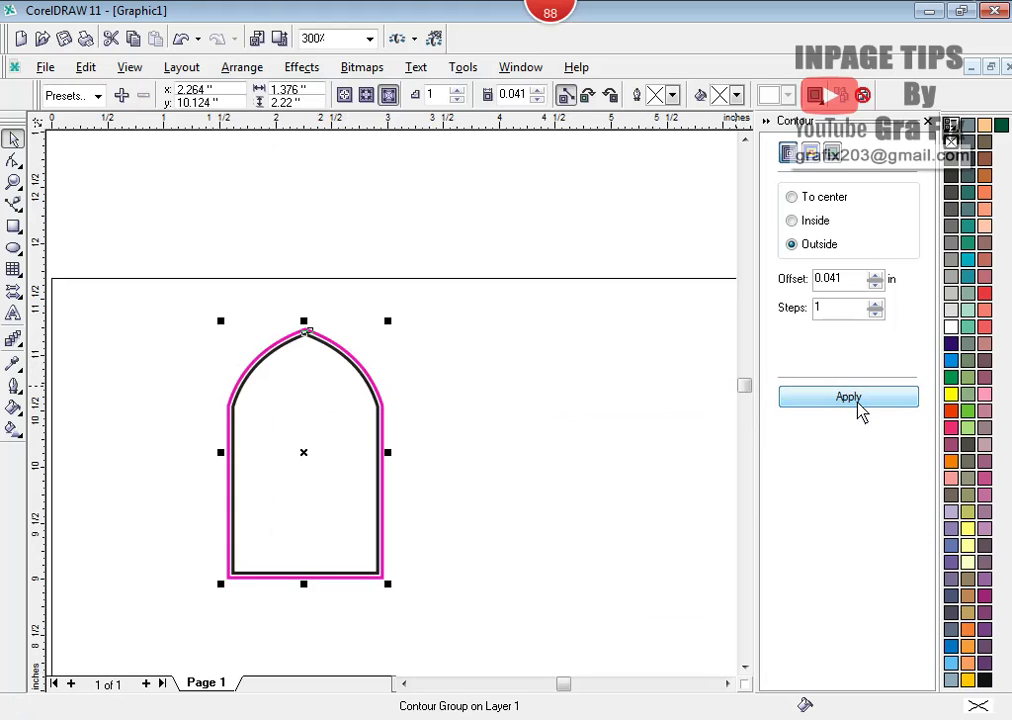
key(ctrl+z)
click(806, 220)
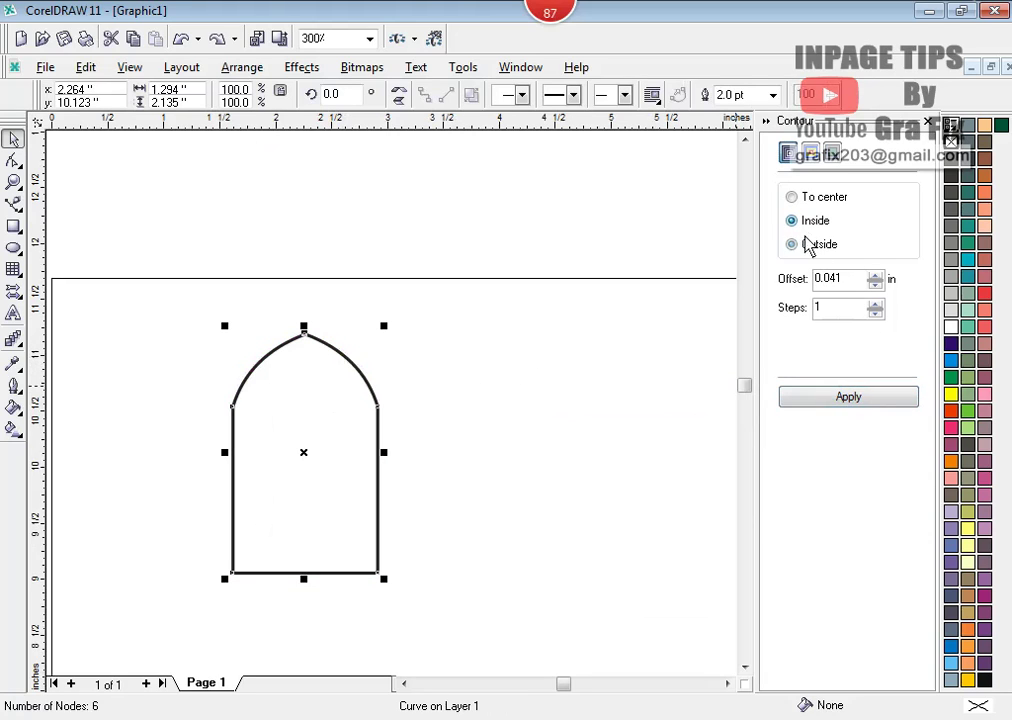
click(875, 275)
click(870, 398)
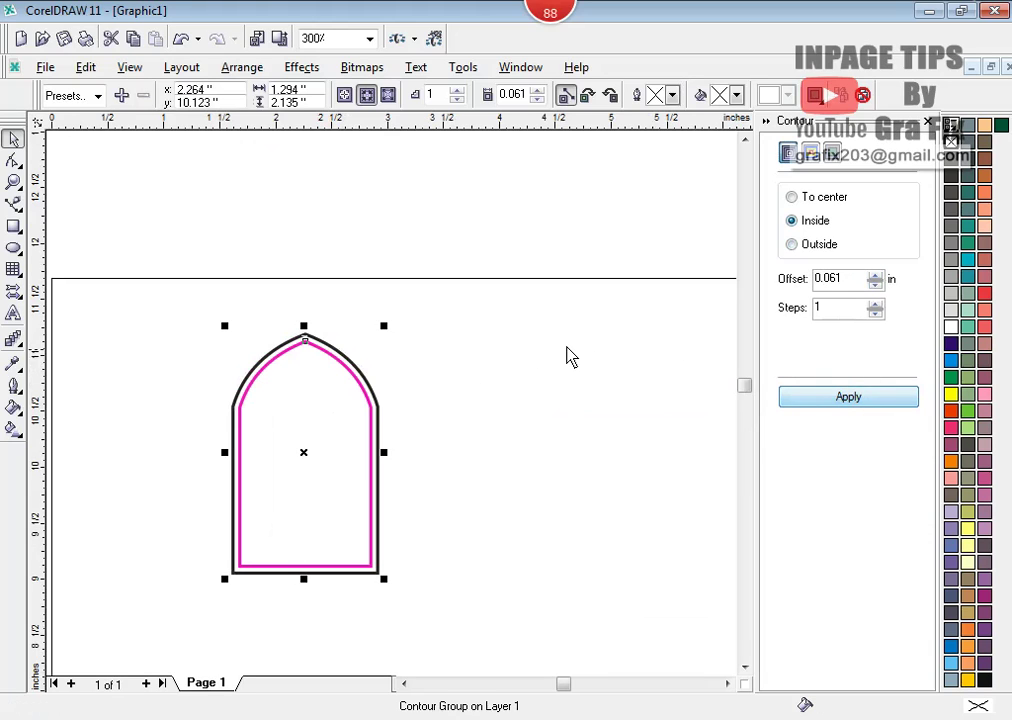
right_click(313, 345)
click(373, 384)
- Remove the outline of the inner arch and fill it with black
click(325, 385)
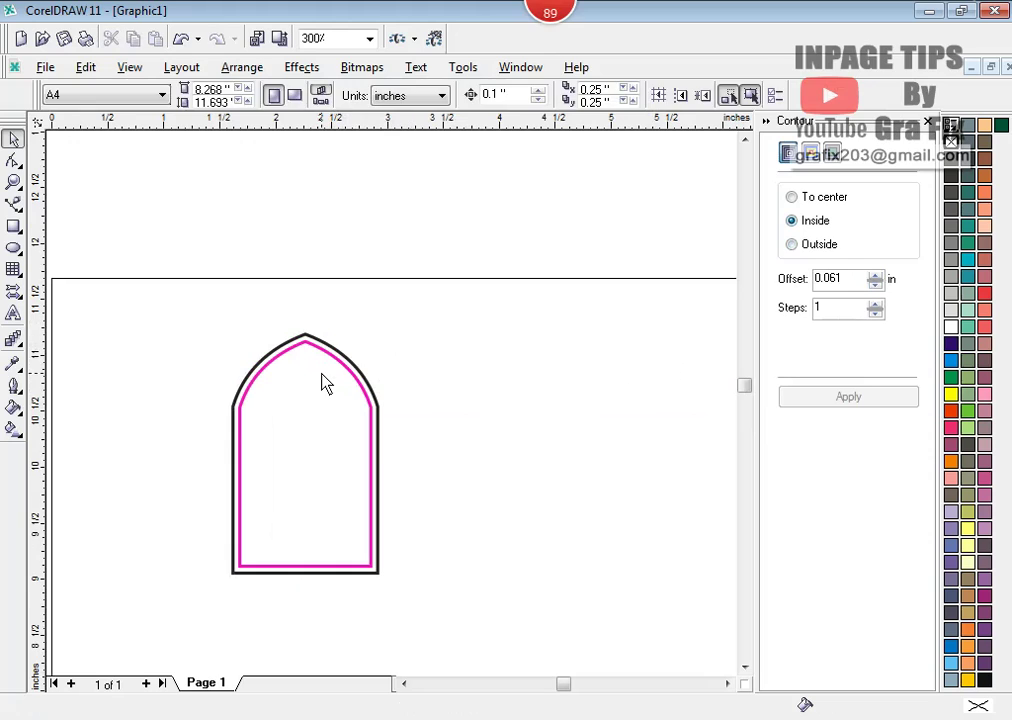
click(325, 385)
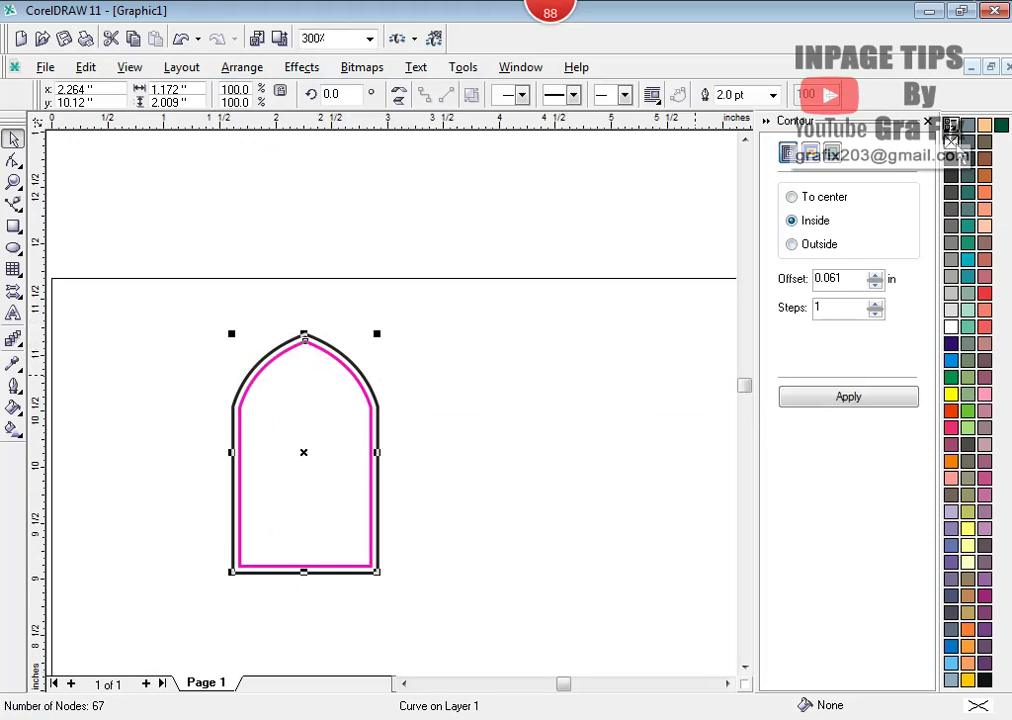
click(953, 140)
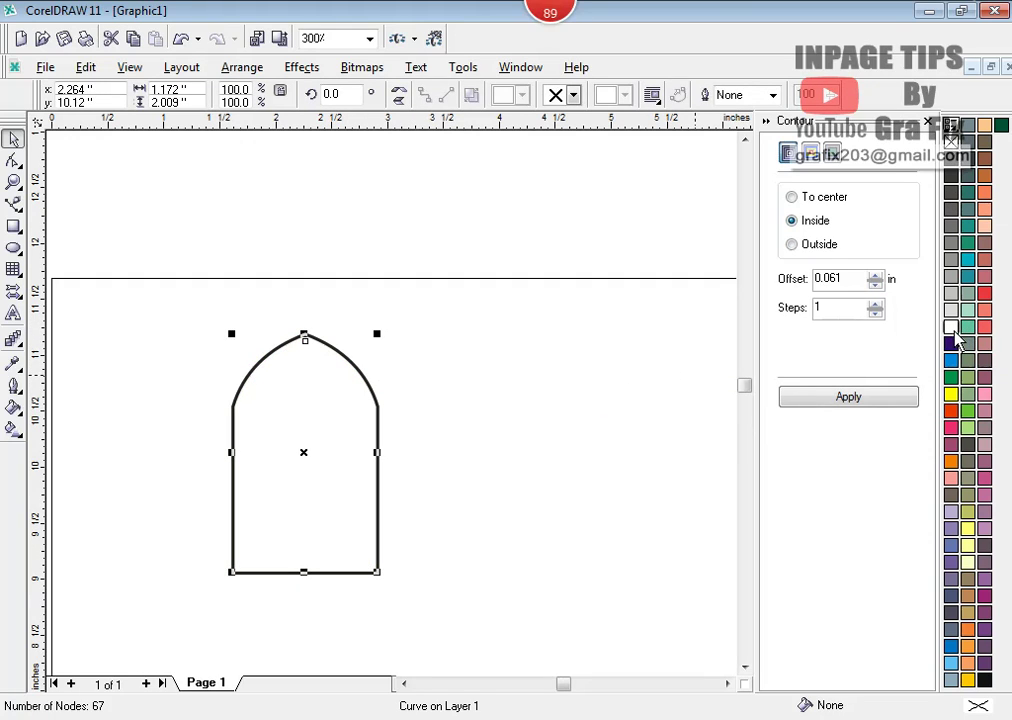
click(957, 180)
click(483, 400)
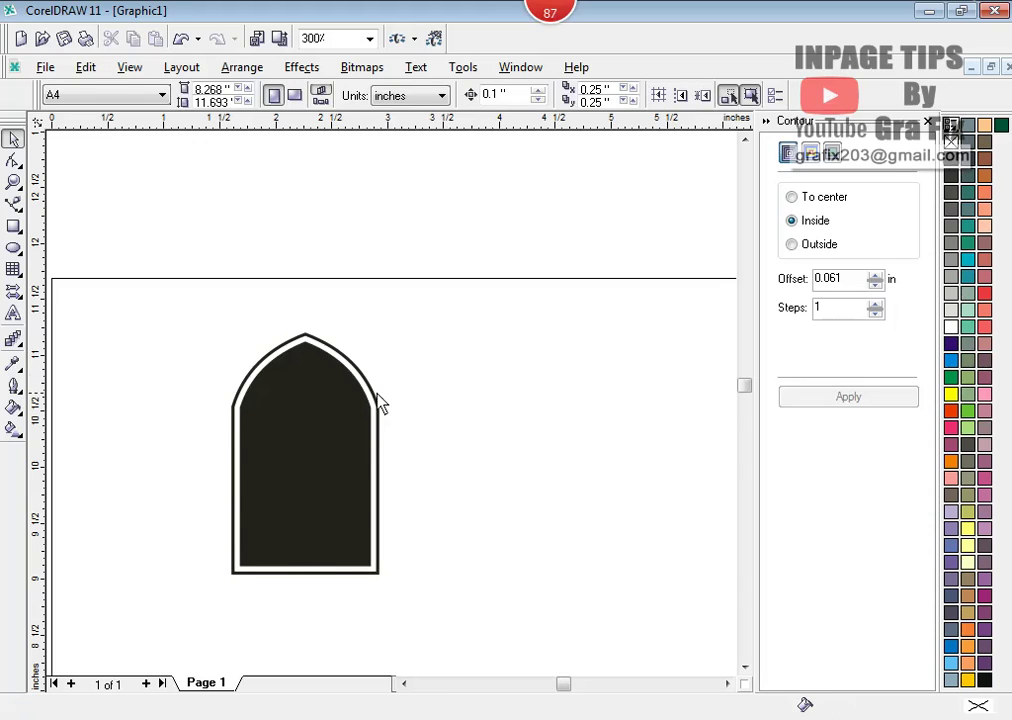
- Apply a one-step inside contour with a 0.051 in offset to the black arch and break the contour group apart
click(310, 388)
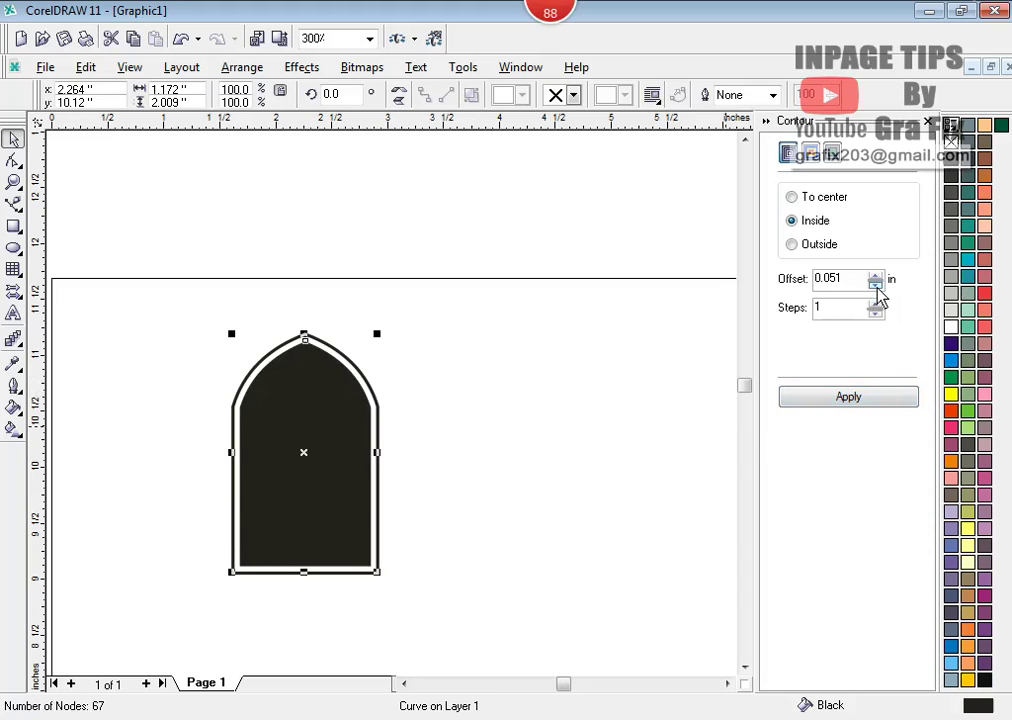
click(850, 400)
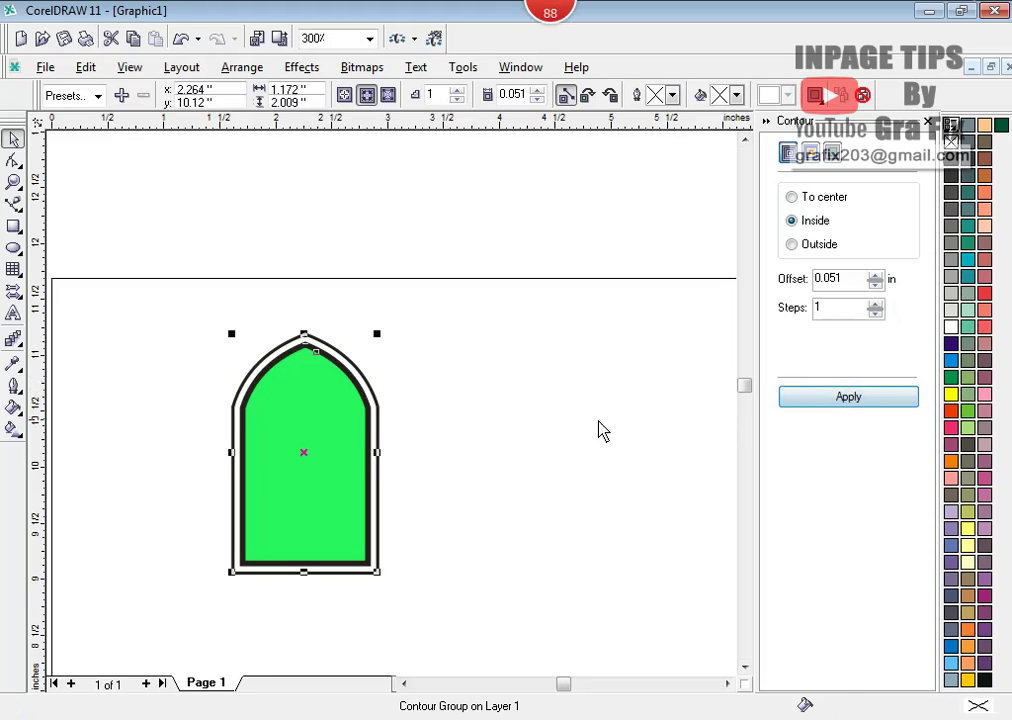
right_click(308, 372)
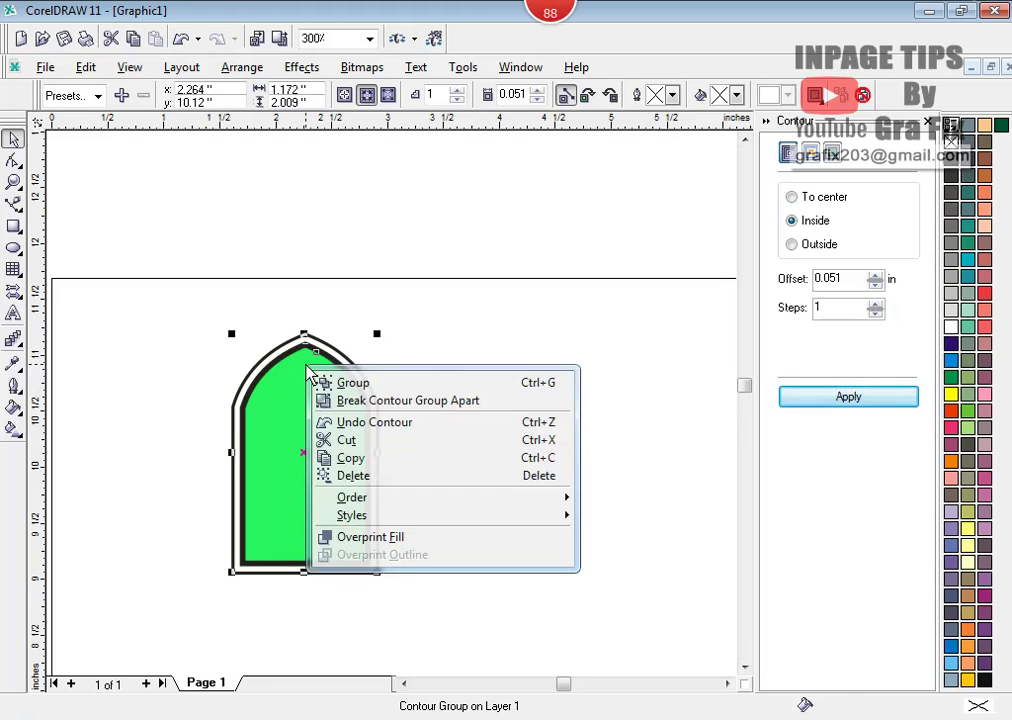
click(350, 402)
key(Escape)
- Fill the new innermost arch inside the black one with white
click(310, 386)
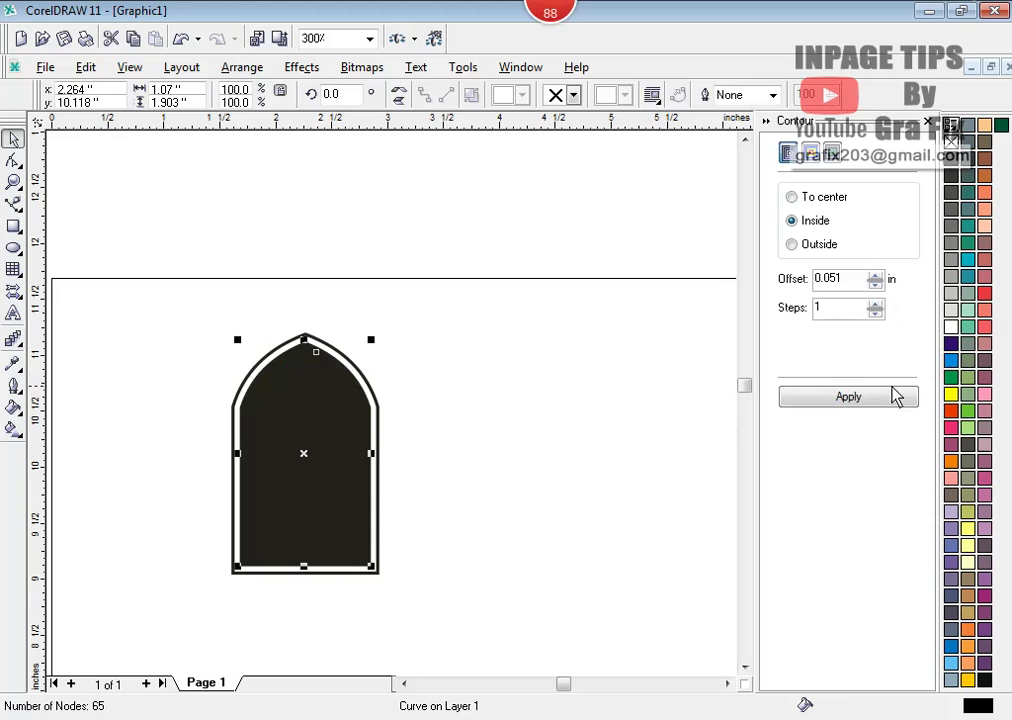
click(952, 327)
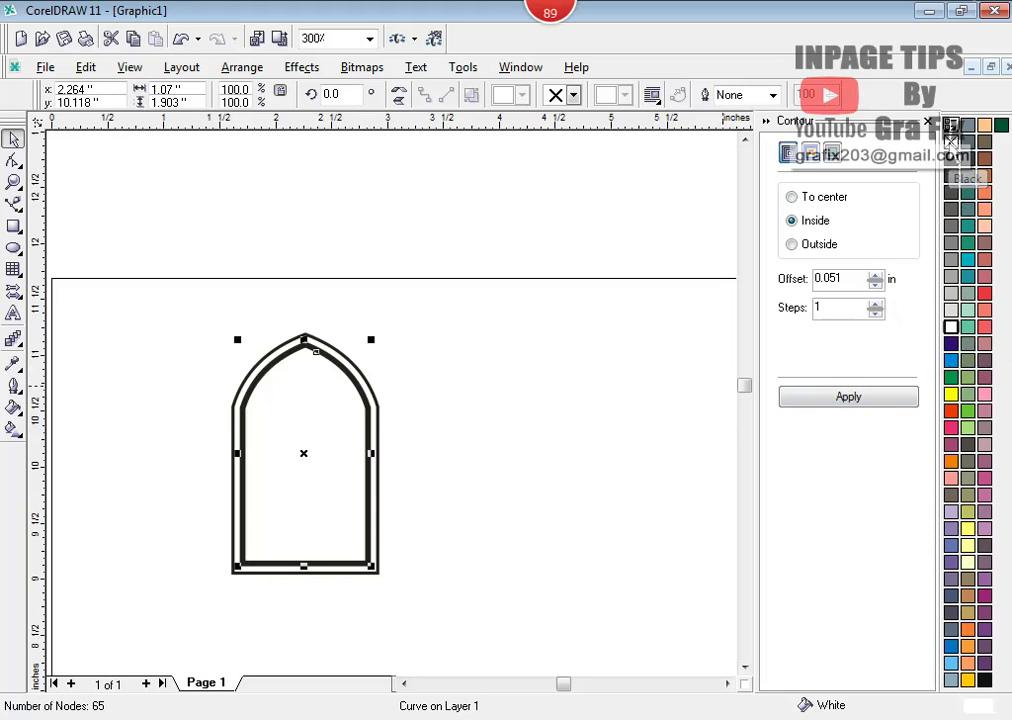
click(412, 410)
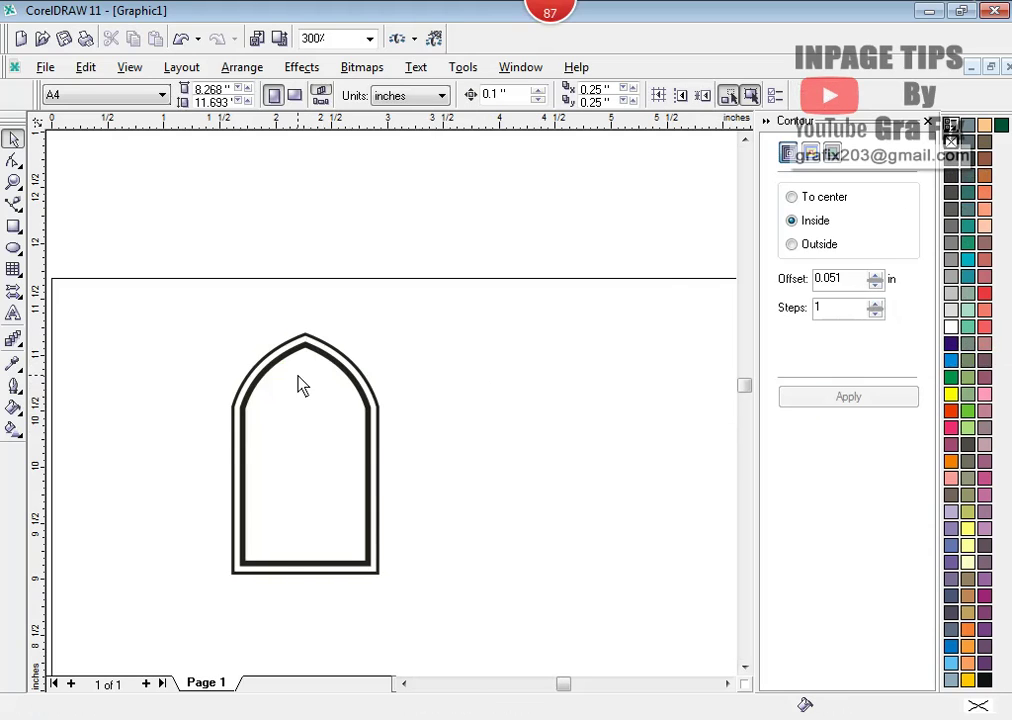
- Apply a one-step inside contour with a 0.041 in offset to the white arch and break the contour group apart
click(314, 408)
drag(313, 399, 551, 423)
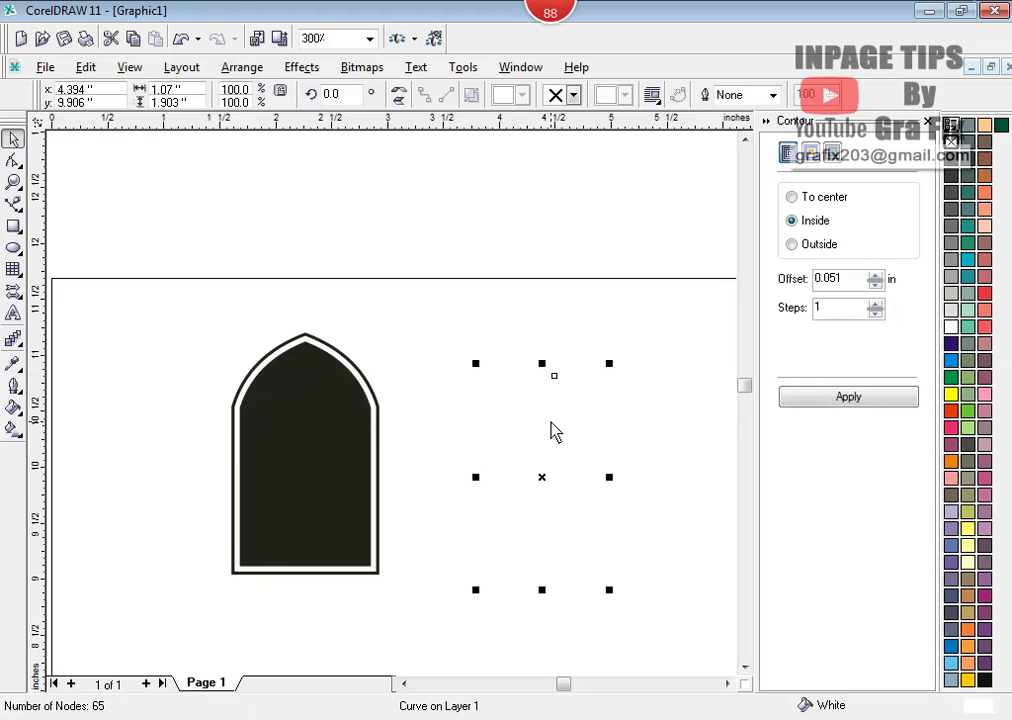
key(ctrl+z)
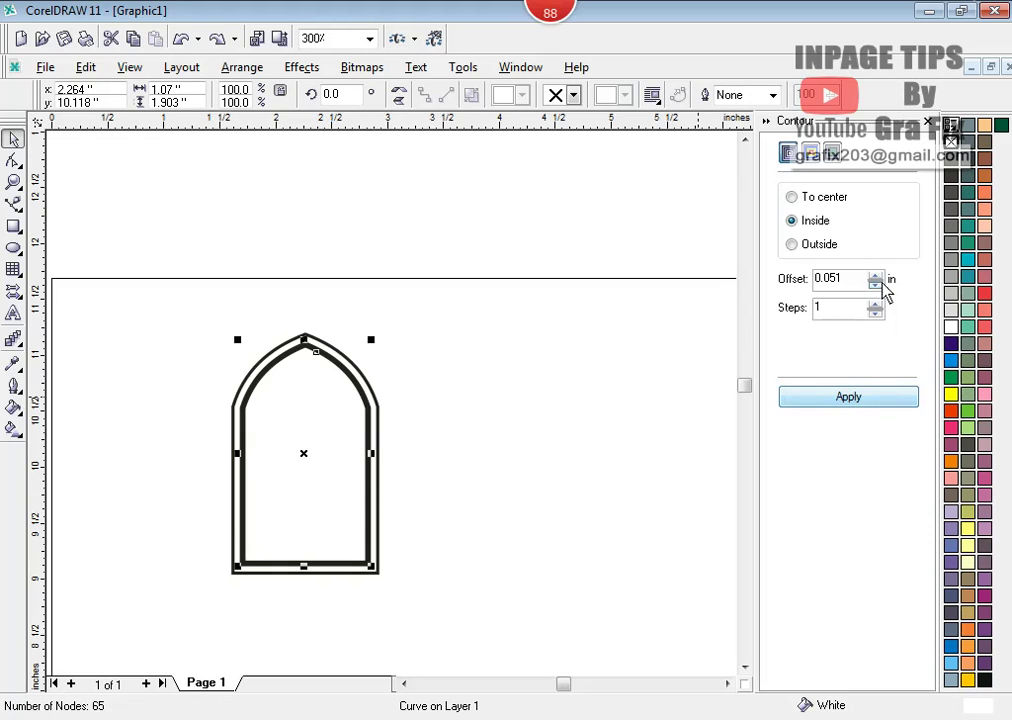
click(867, 400)
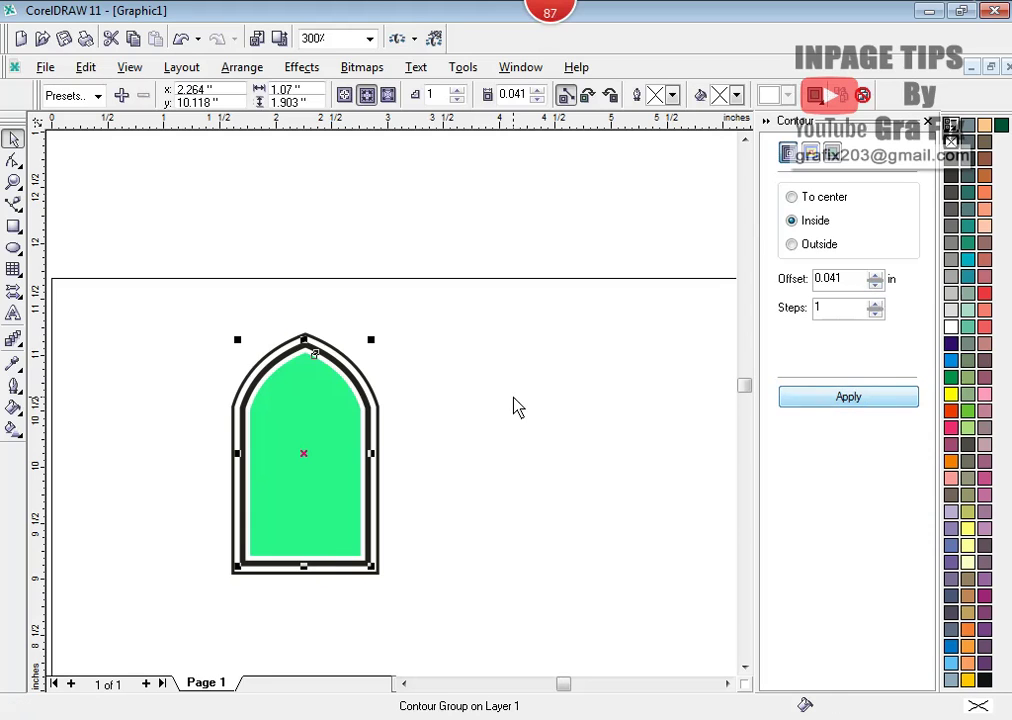
right_click(318, 386)
click(360, 413)
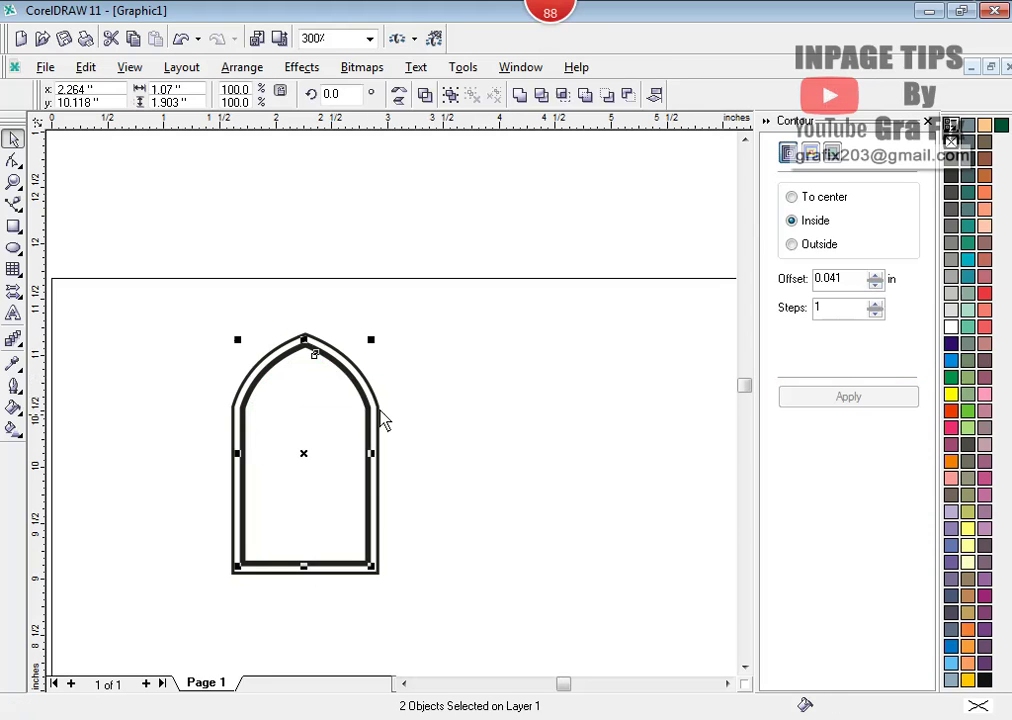
- Fill the new innermost arch inside the white one with black
click(318, 378)
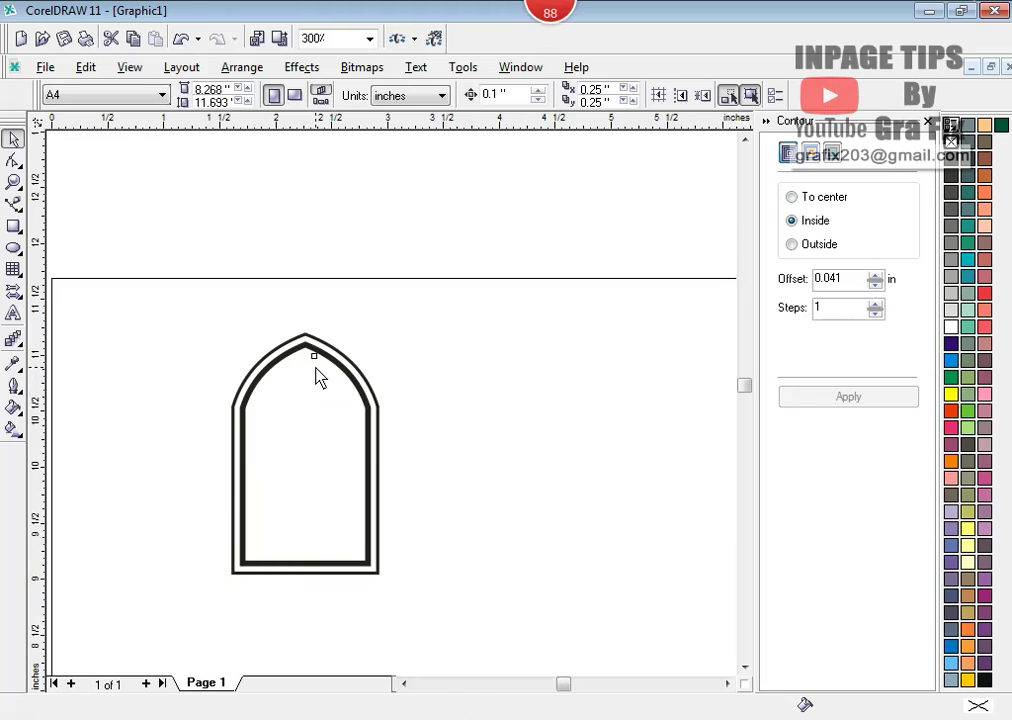
click(350, 377)
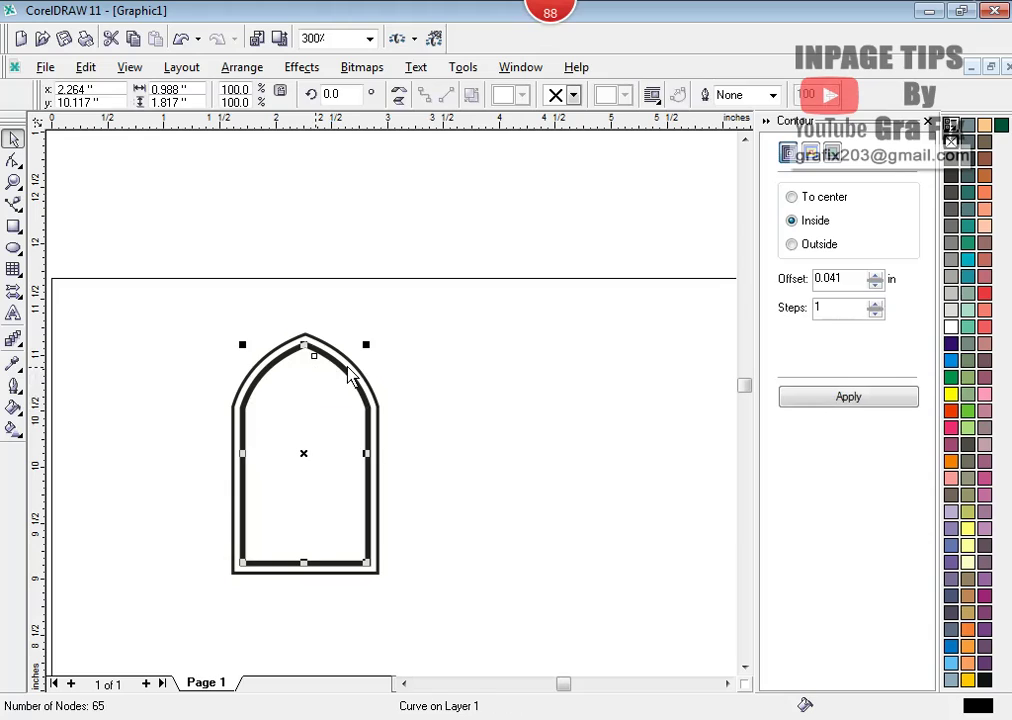
click(953, 160)
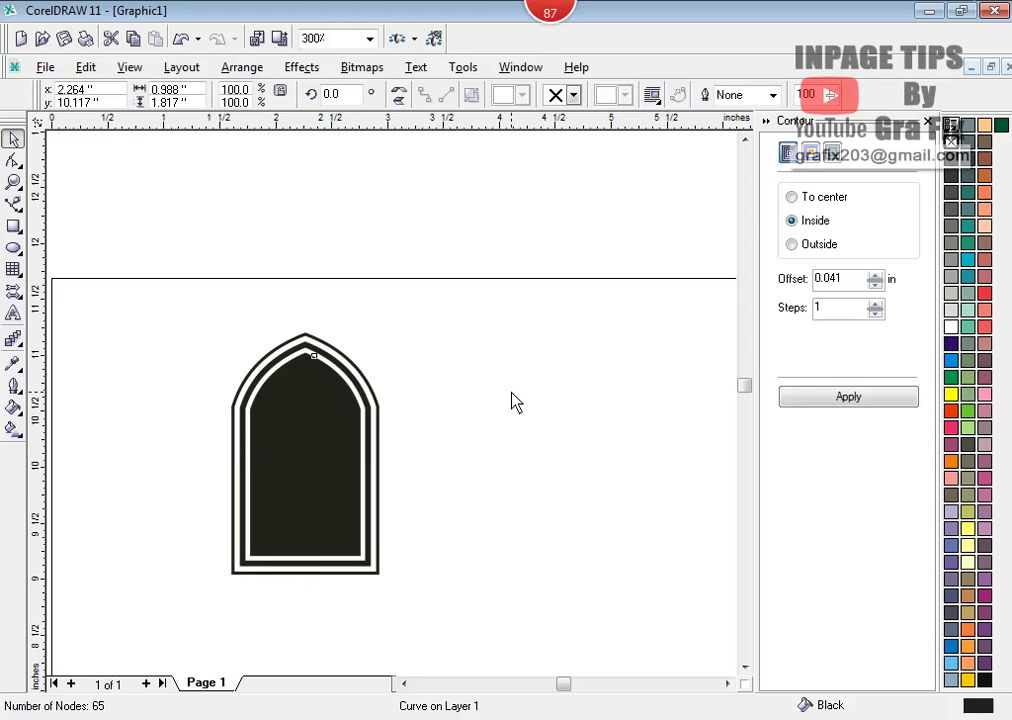
click(511, 402)
- Apply a one-step inside contour with a 0.031 in offset to the innermost black arch and break the contour group apart
click(313, 397)
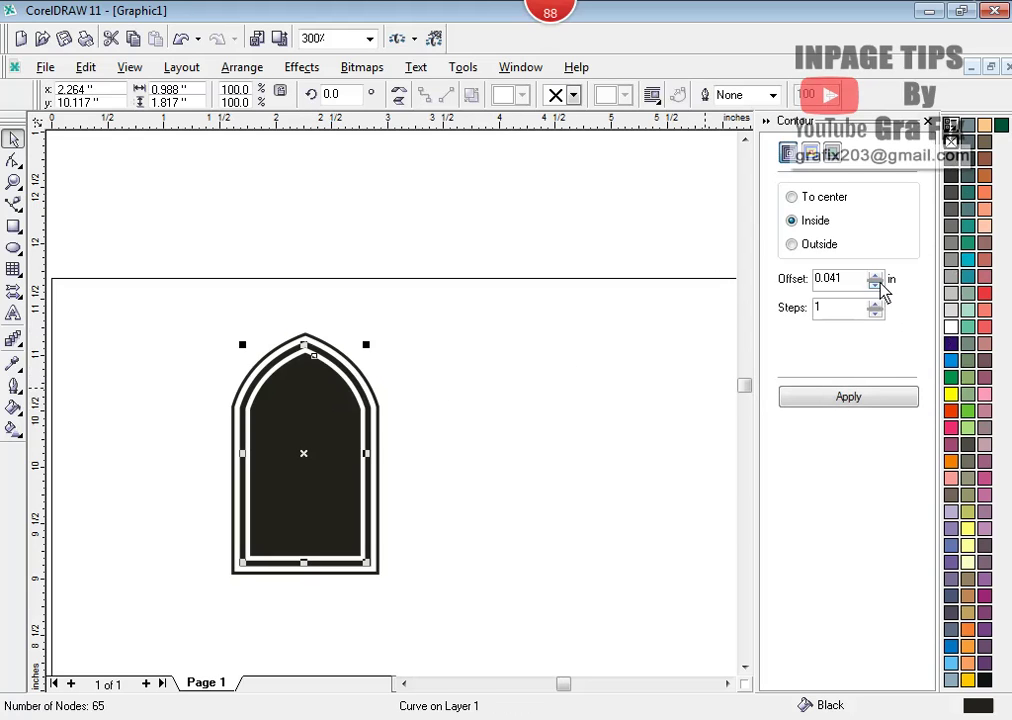
click(858, 397)
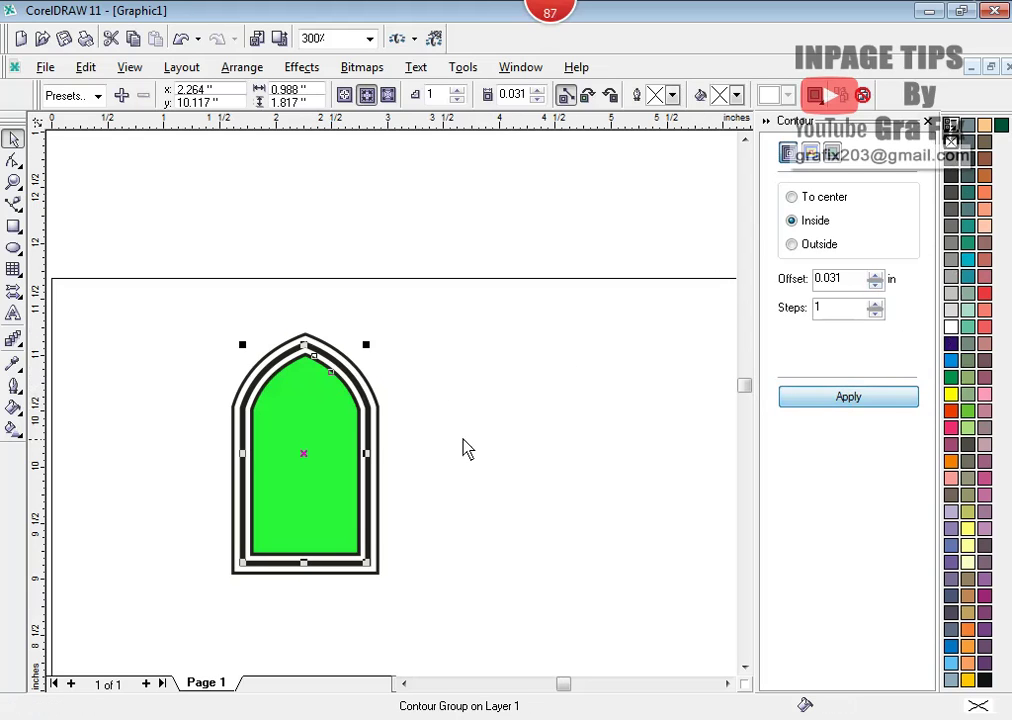
right_click(298, 380)
click(395, 407)
click(402, 389)
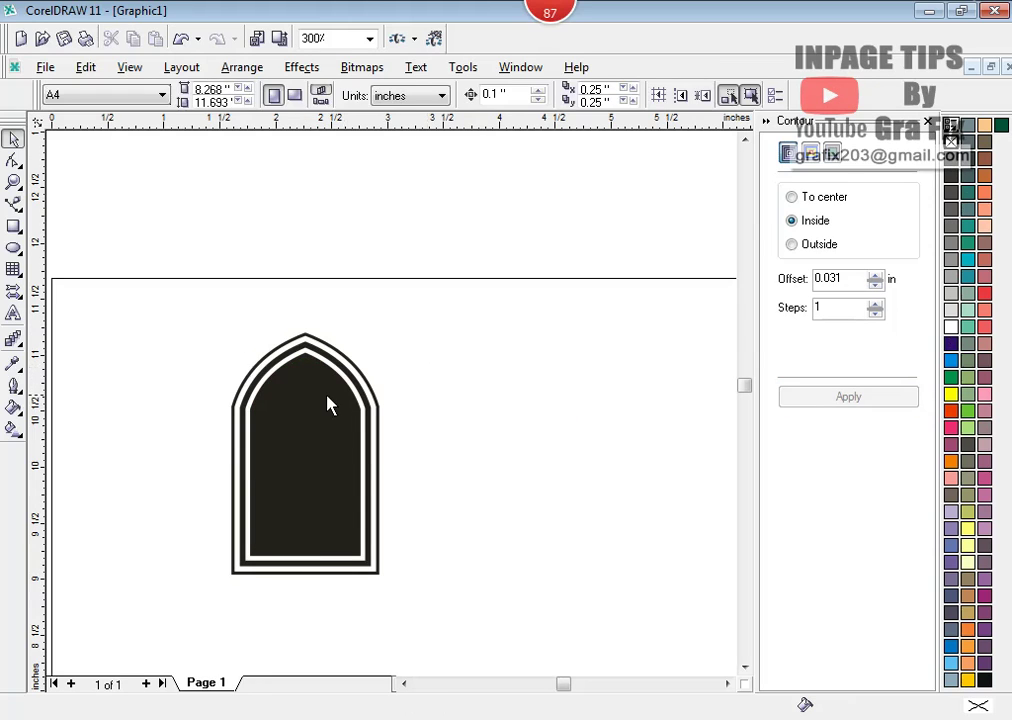
- Fill the innermost arch from the 0.031 in contour with white
click(328, 402)
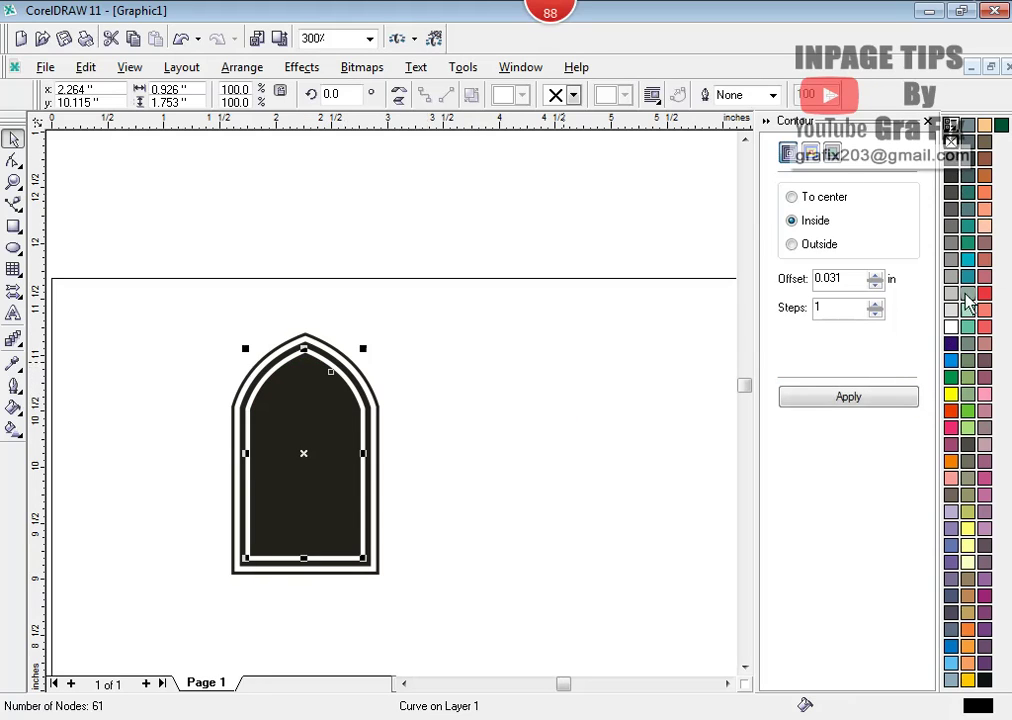
click(951, 328)
click(576, 395)
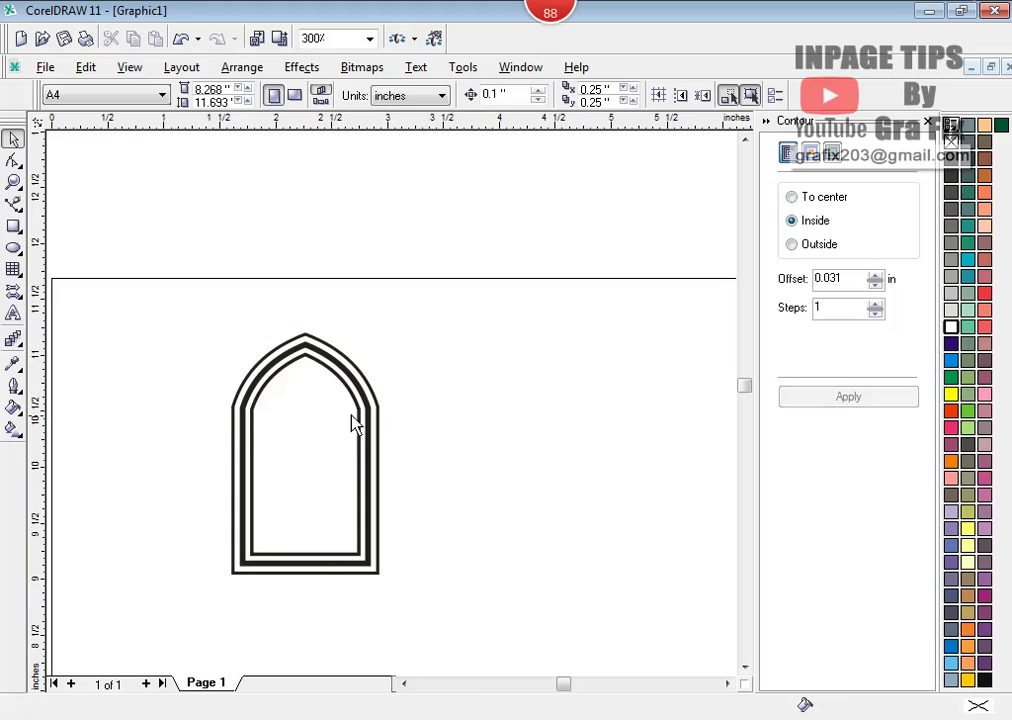
- Apply a one-step inside contour with a 0.021 in offset to the innermost white arch and break the contour group apart
click(307, 395)
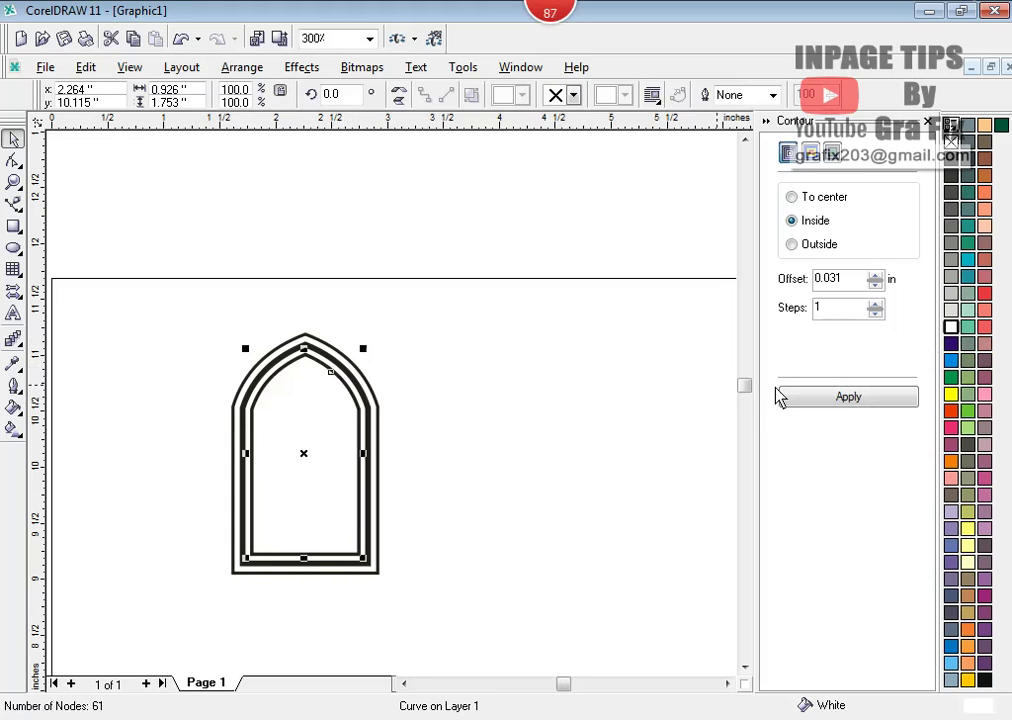
click(876, 284)
click(868, 400)
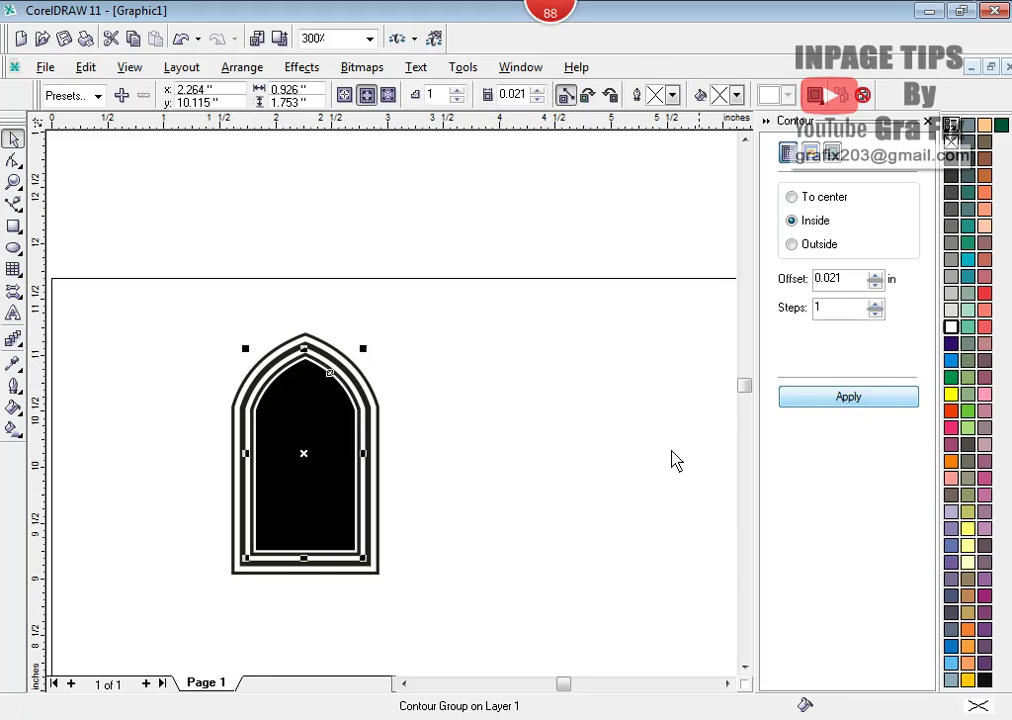
click(420, 430)
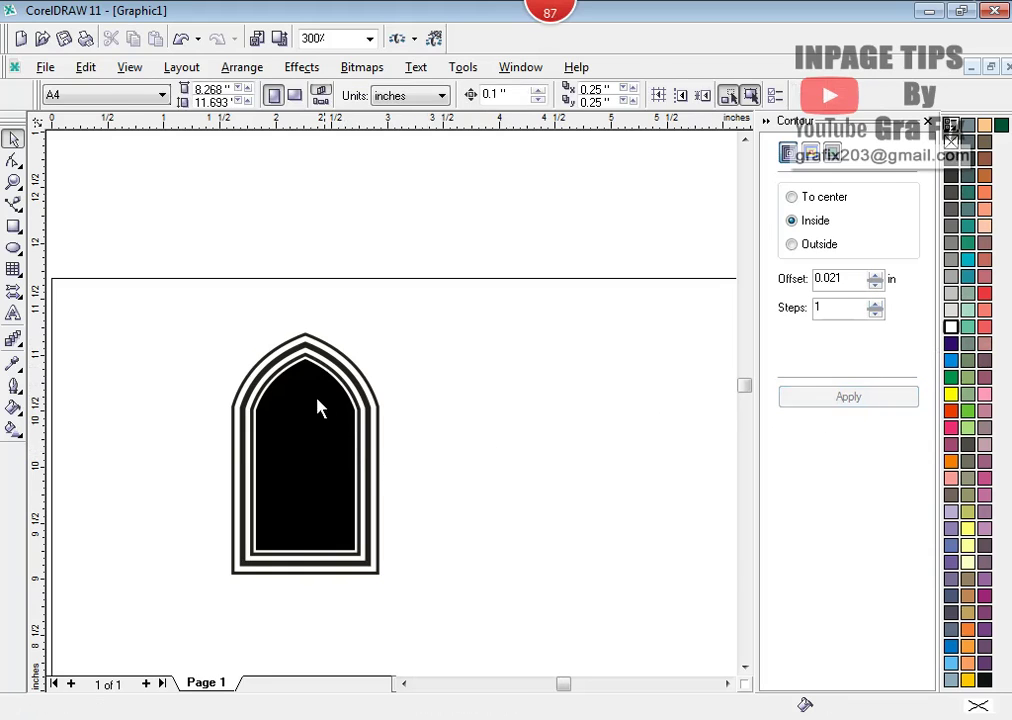
click(298, 391)
right_click(298, 394)
click(398, 422)
click(346, 436)
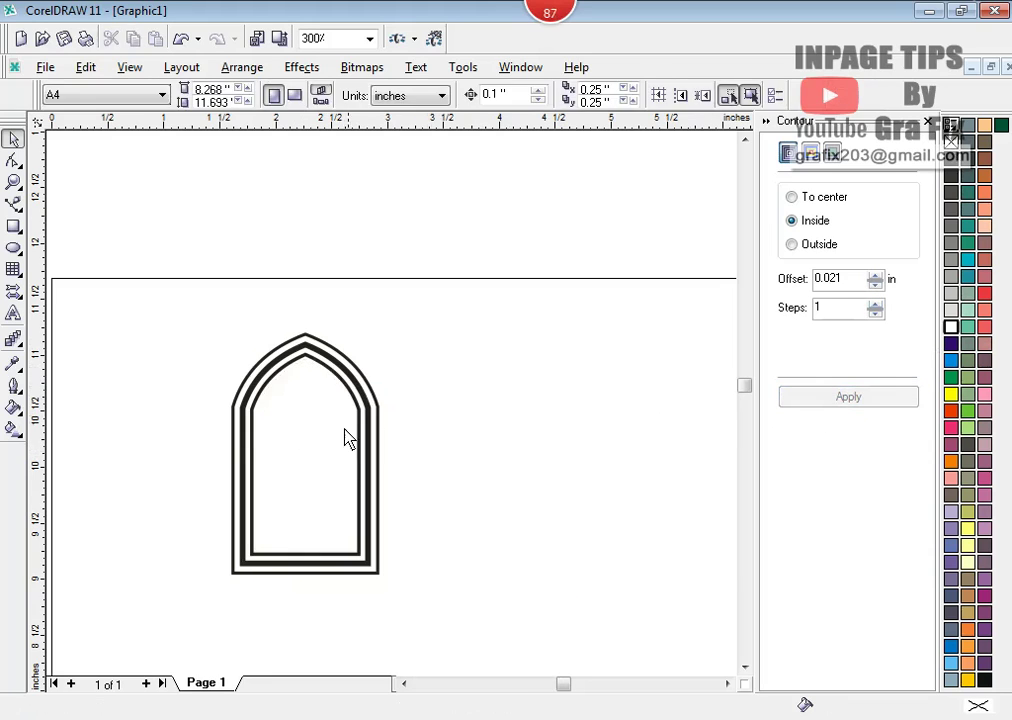
- Fill the new innermost arch inside the white one with black, leaving it deselected
click(332, 420)
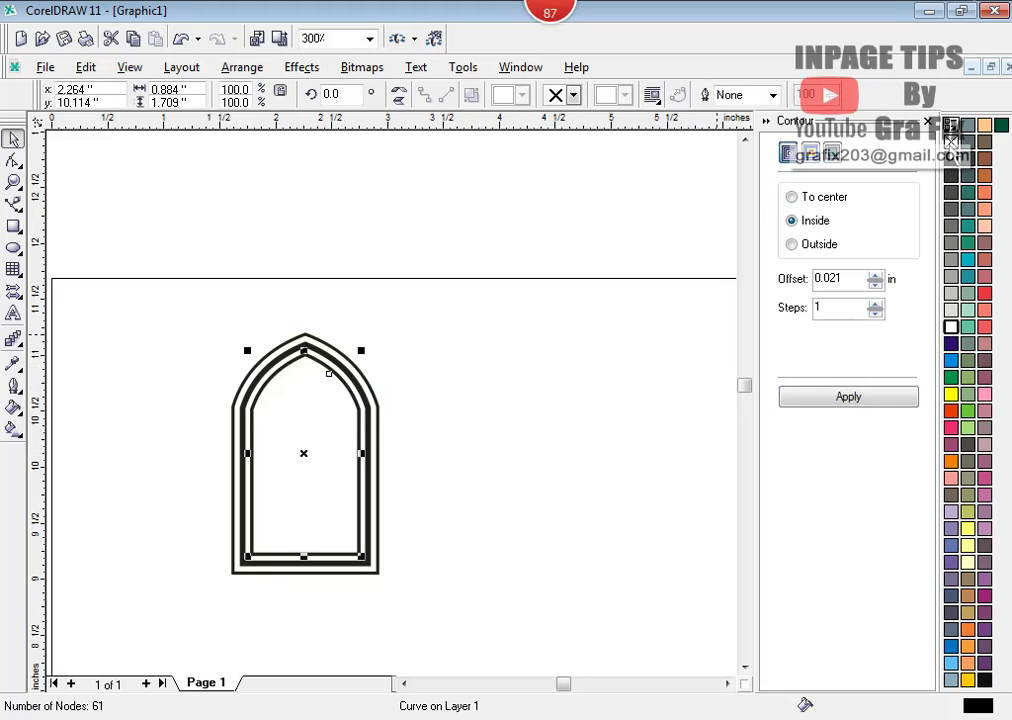
click(951, 160)
click(368, 362)
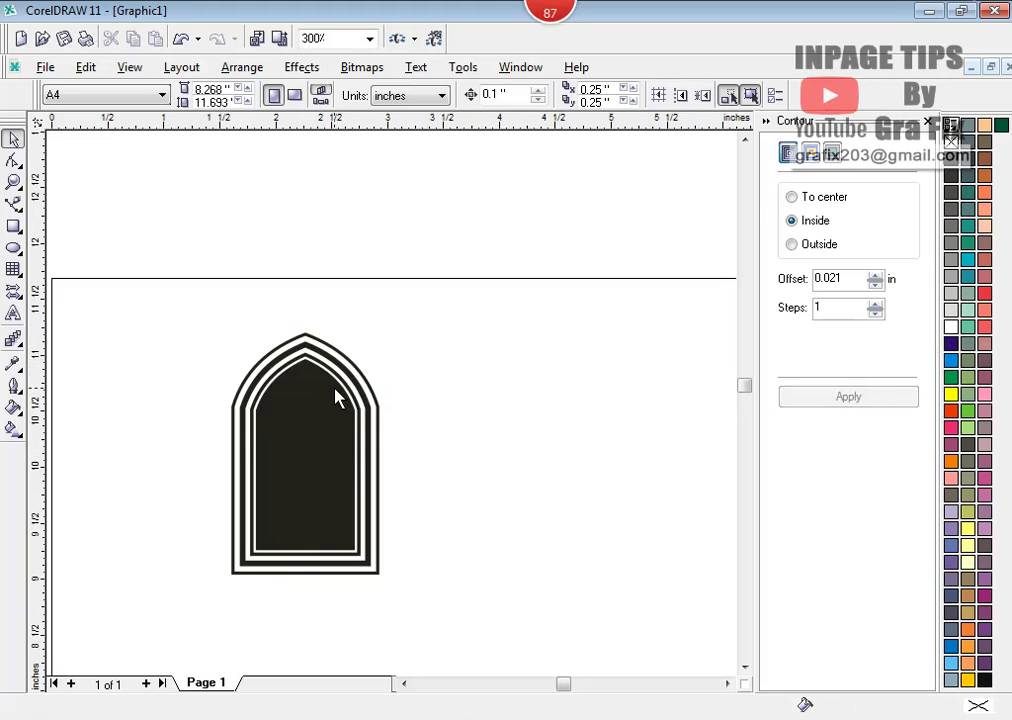
- Apply a one-step inside contour with a 0.021 in offset to the innermost black arch and break the contour group apart
scroll(282, 383, up, 1)
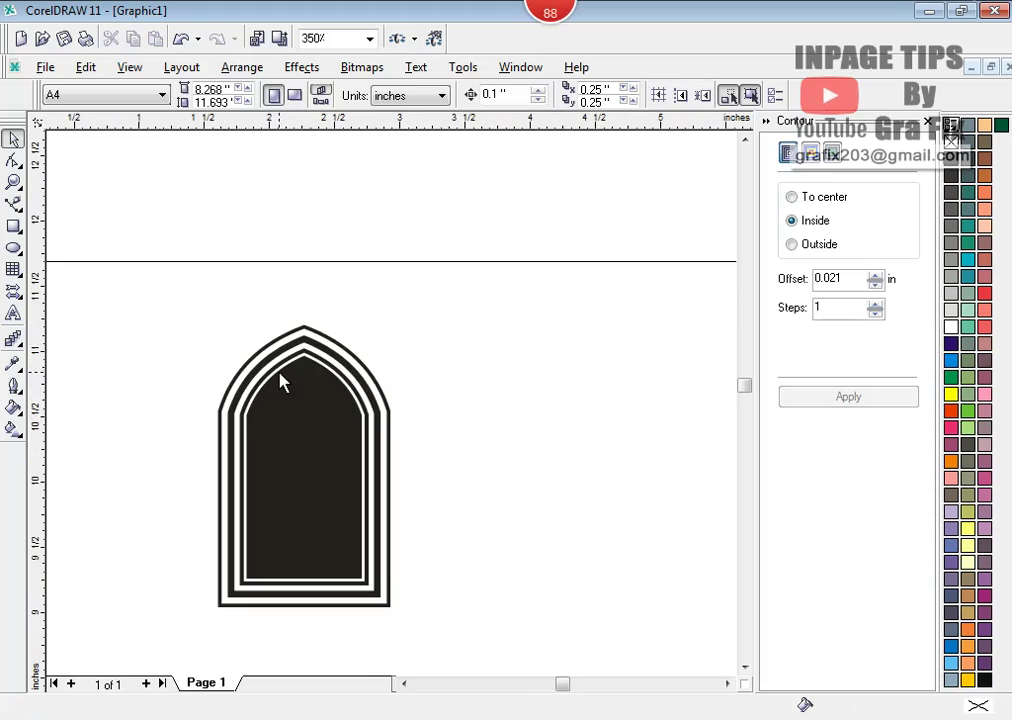
click(318, 410)
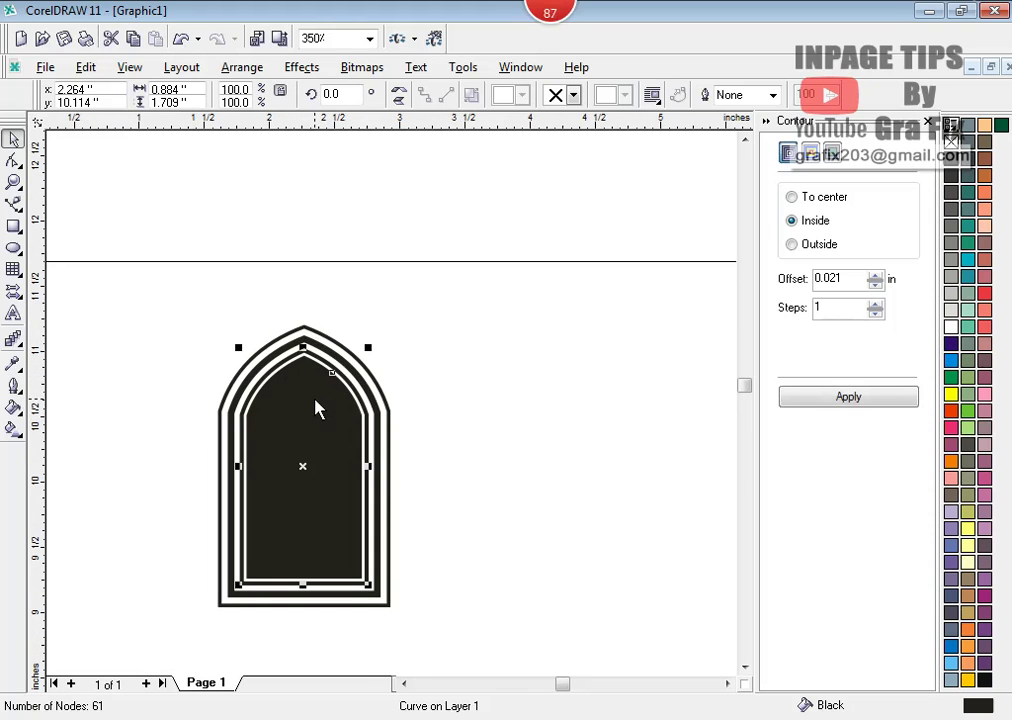
click(877, 284)
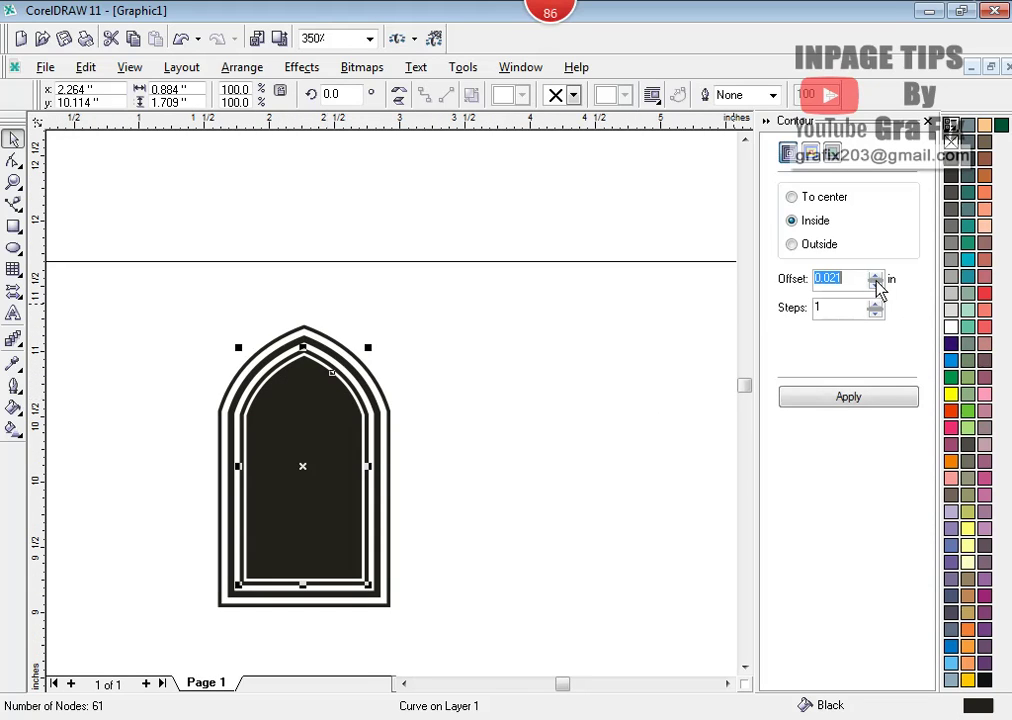
click(860, 398)
click(443, 420)
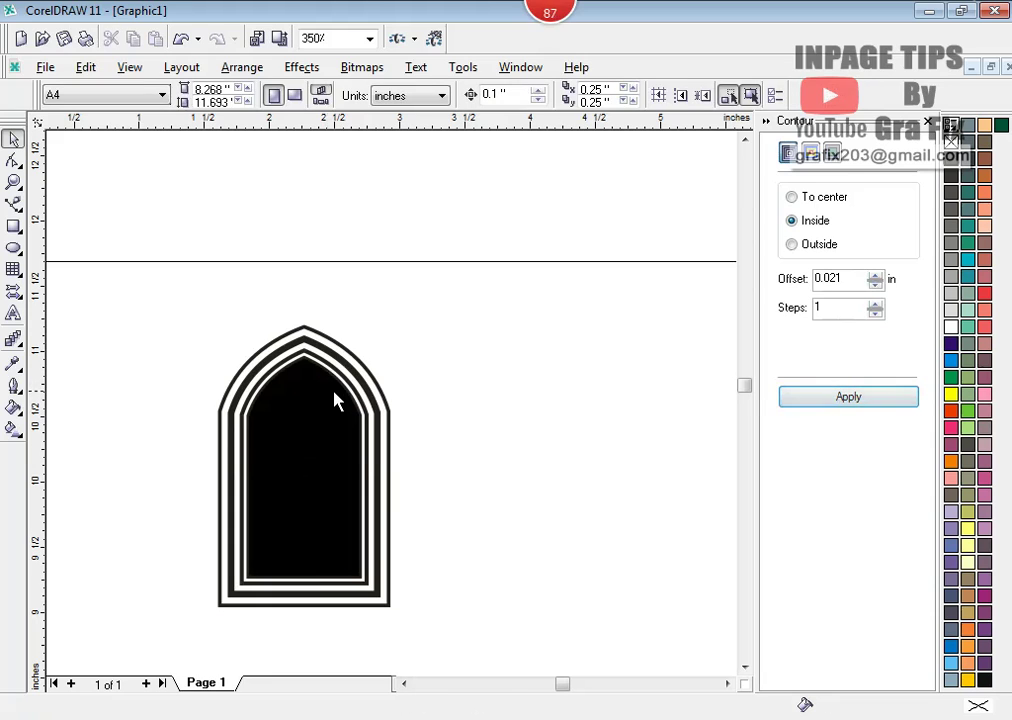
click(316, 384)
right_click(298, 386)
click(360, 413)
click(500, 370)
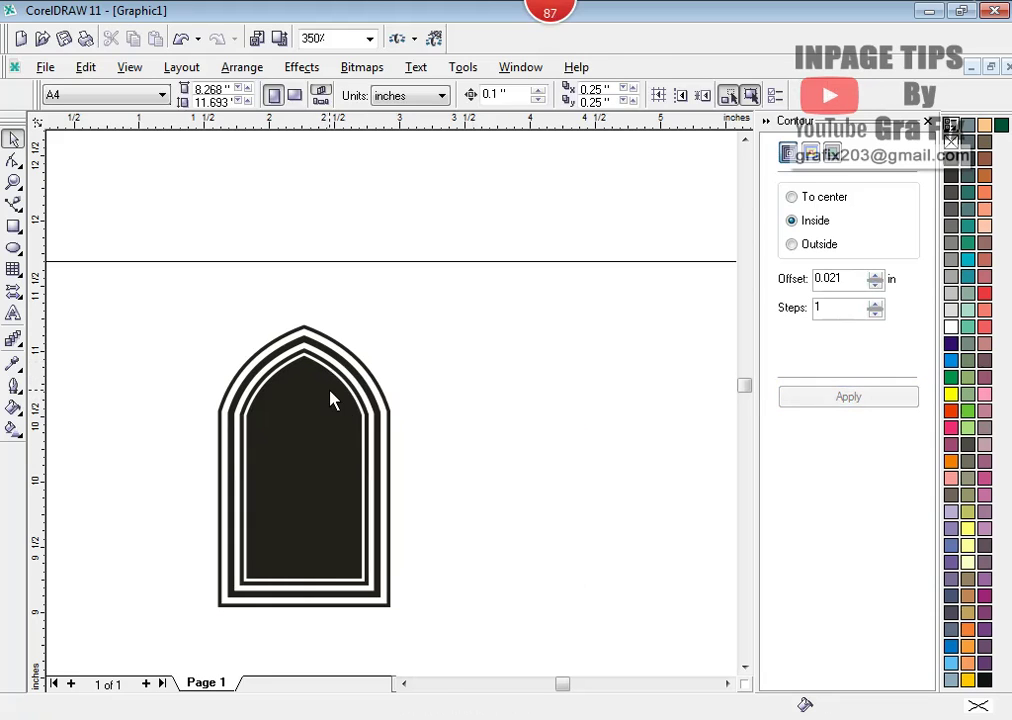
- Fill the innermost arch from the second 0.021 in contour with white
click(330, 395)
click(951, 328)
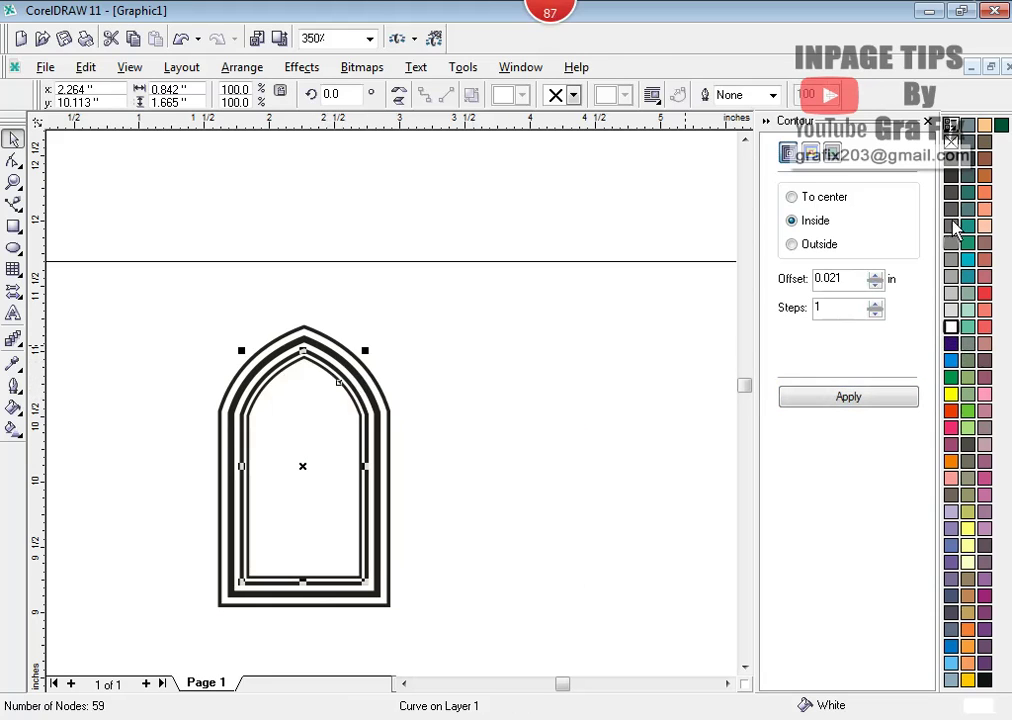
click(497, 393)
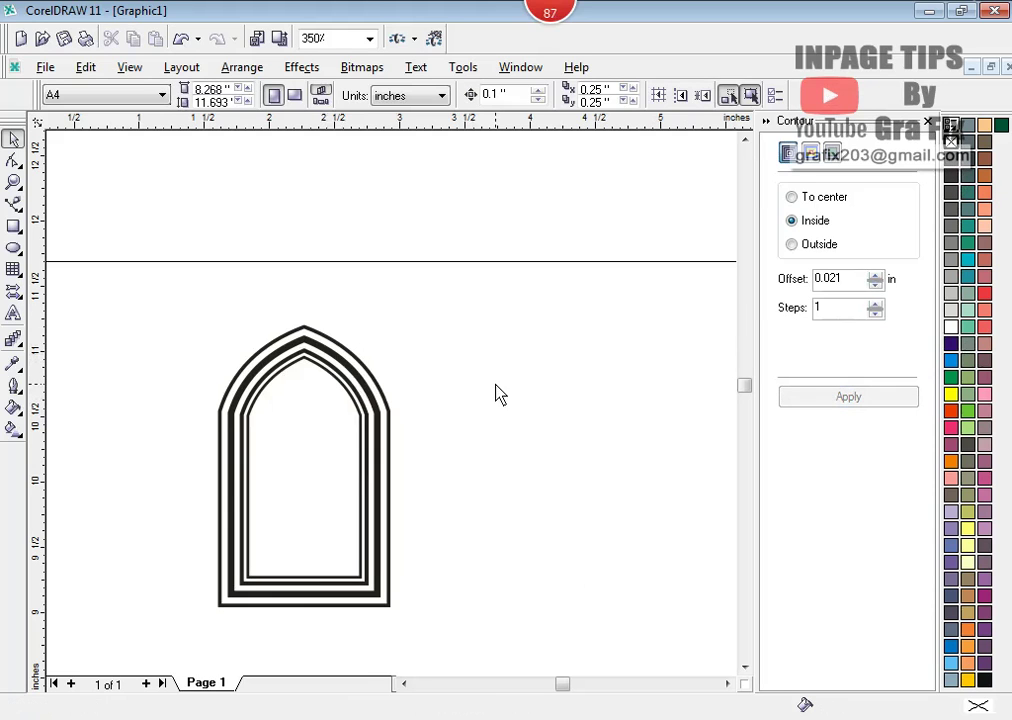
- Apply a one-step inside contour with a 0.041 in offset to the innermost white arch and break the contour group apart
scroll(250, 363, up, 2)
click(335, 452)
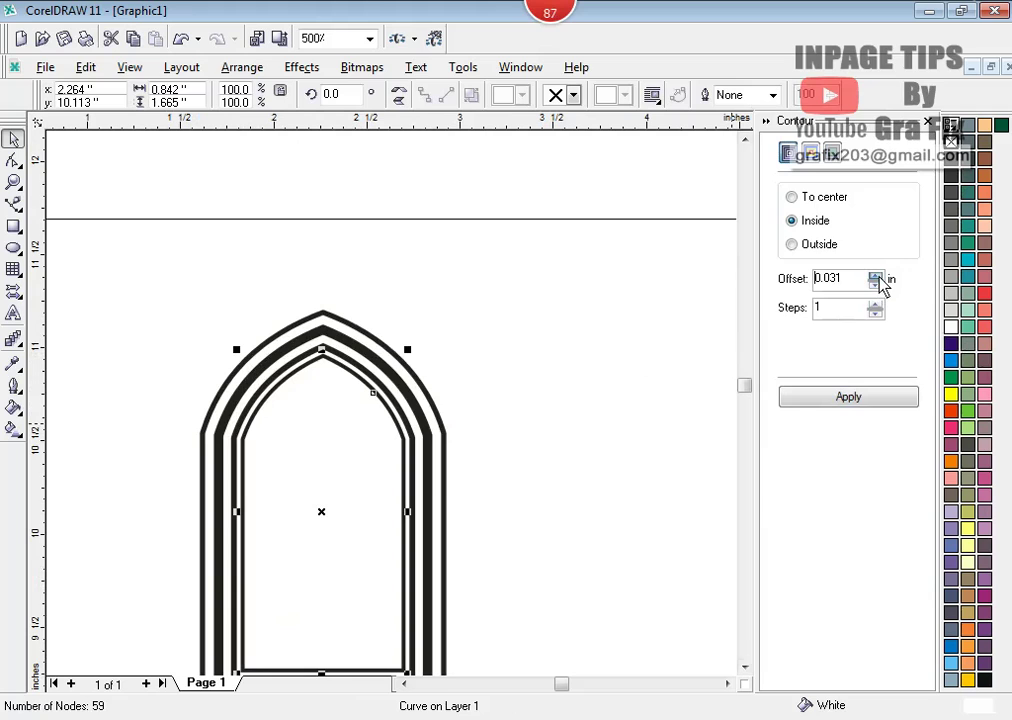
click(862, 399)
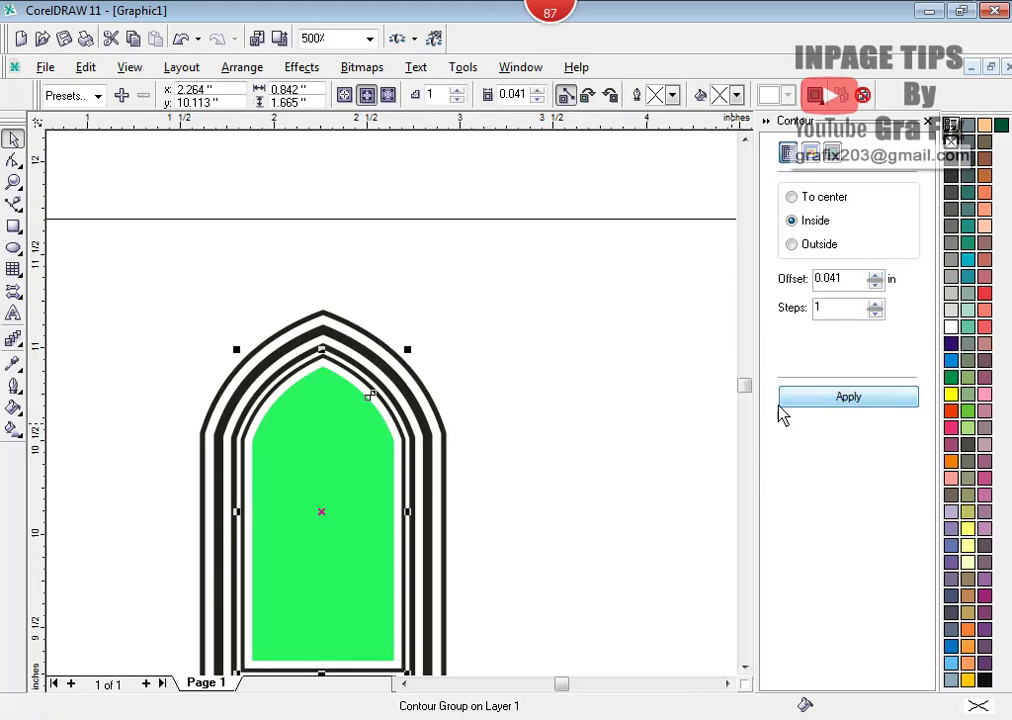
key(Escape)
click(325, 389)
right_click(325, 389)
click(380, 417)
click(540, 398)
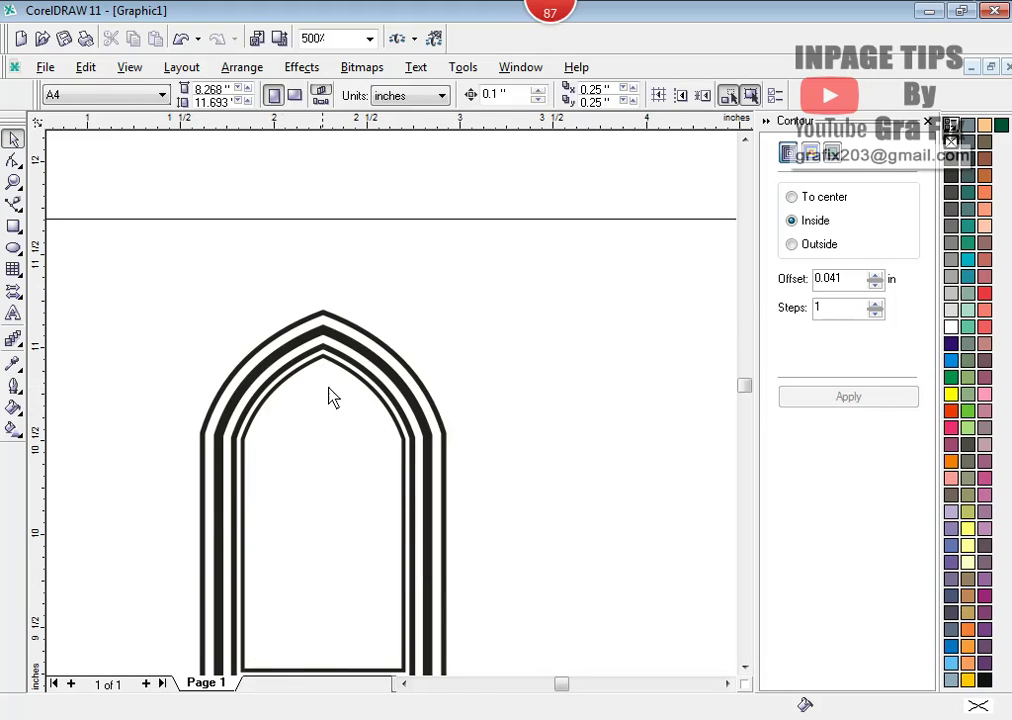
- Fill the innermost arch from the 0.041 in contour with black
click(335, 395)
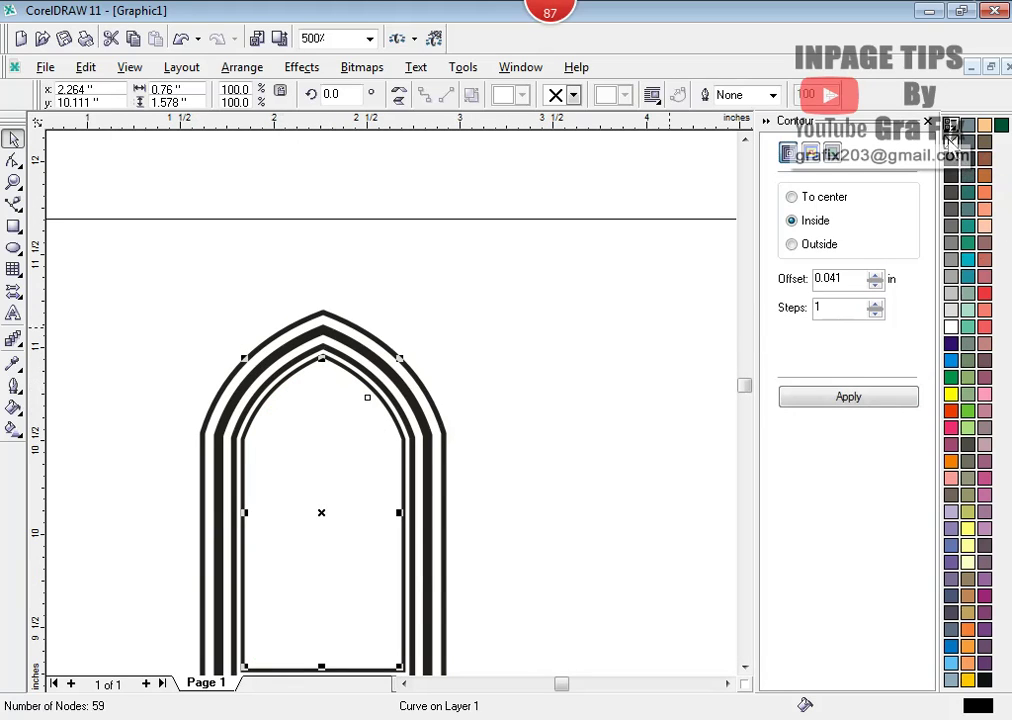
click(955, 170)
click(520, 377)
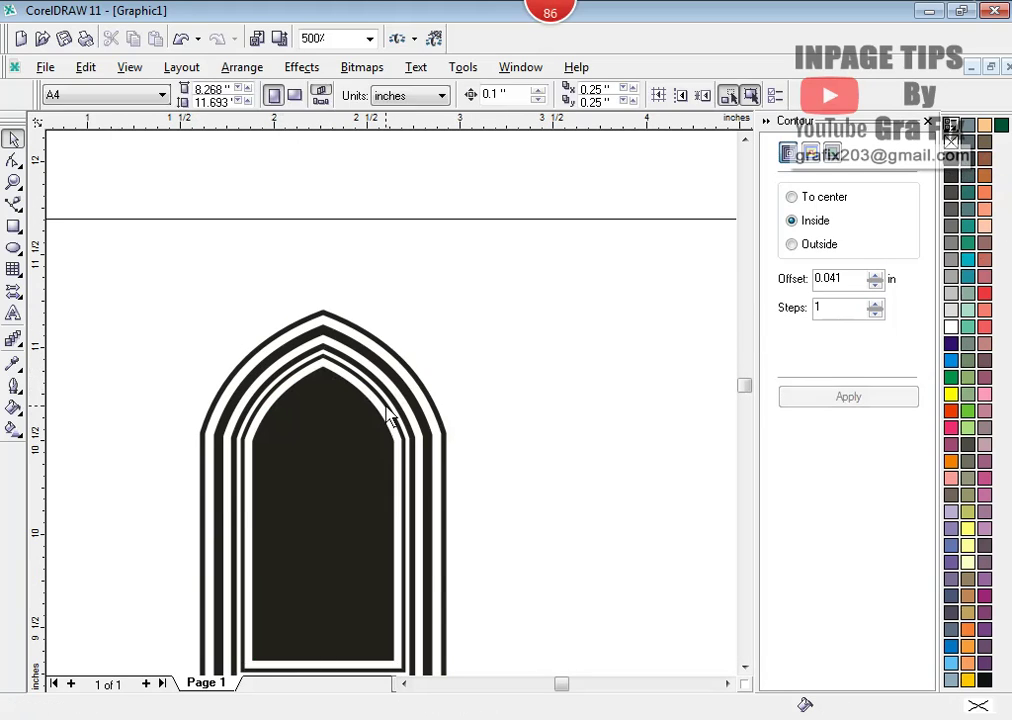
- Move the inner arches out of the frame one at a time to separate the nested layers
scroll(389, 418, down, 1)
scroll(332, 413, up, 3)
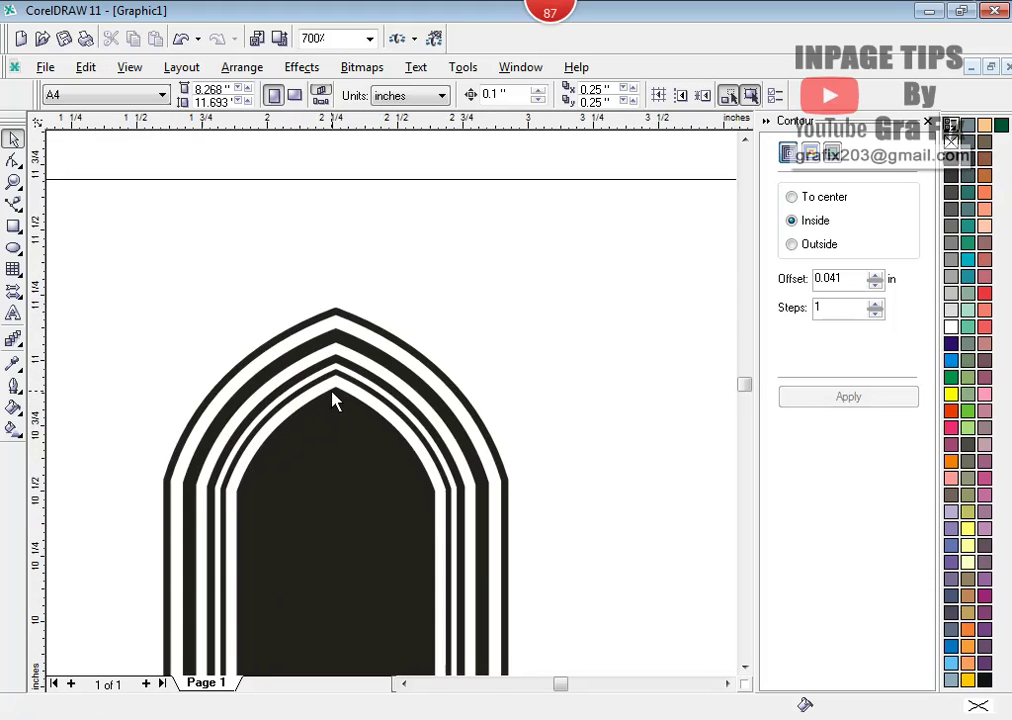
scroll(252, 415, down, 1)
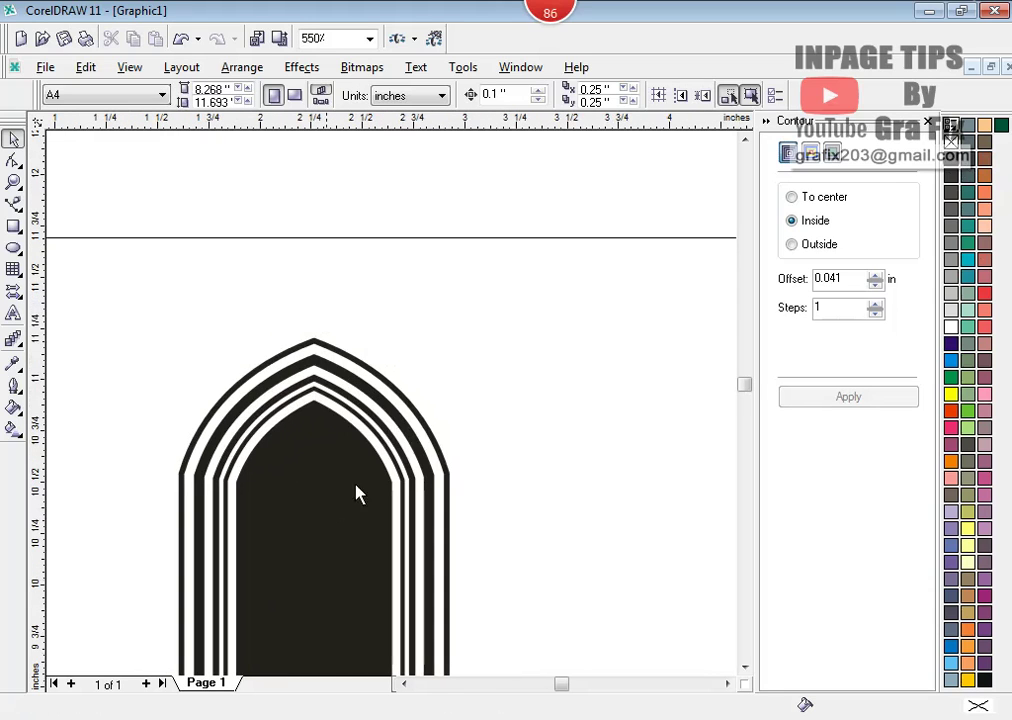
click(745, 668)
click(745, 668)
drag(418, 458, 696, 502)
drag(368, 402, 205, 518)
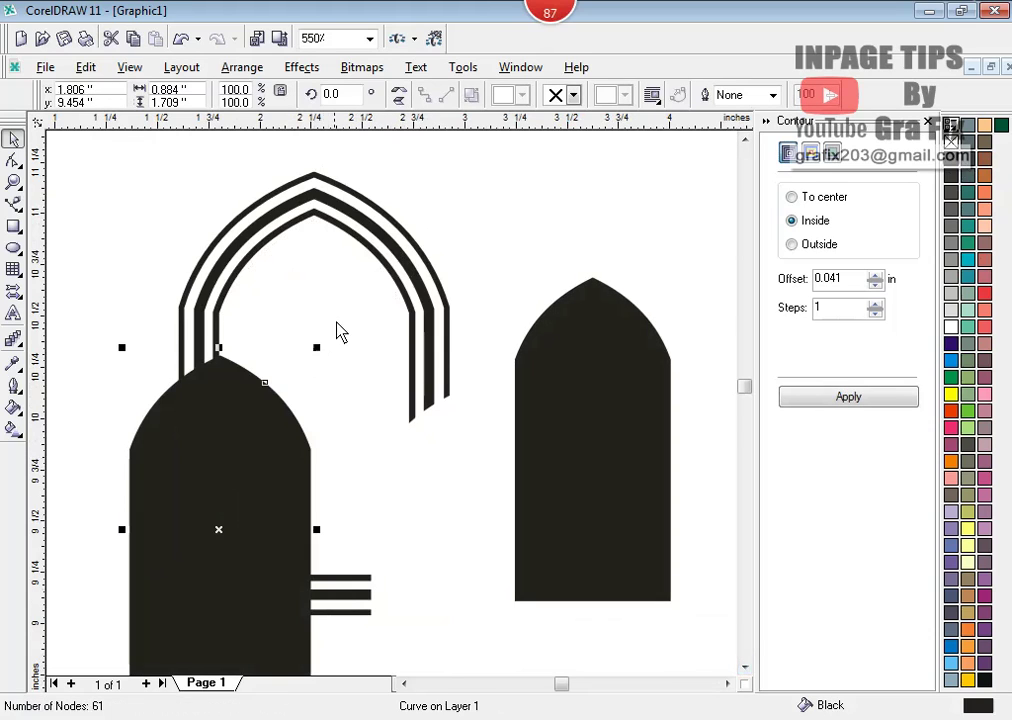
drag(337, 322, 415, 355)
drag(322, 283, 240, 315)
- Undo all the moves of the separated arches and clear the selection
key(ctrl+z)
key(ctrl+z)
key(ctrl+z)
key(ctrl+z)
key(ctrl+z)
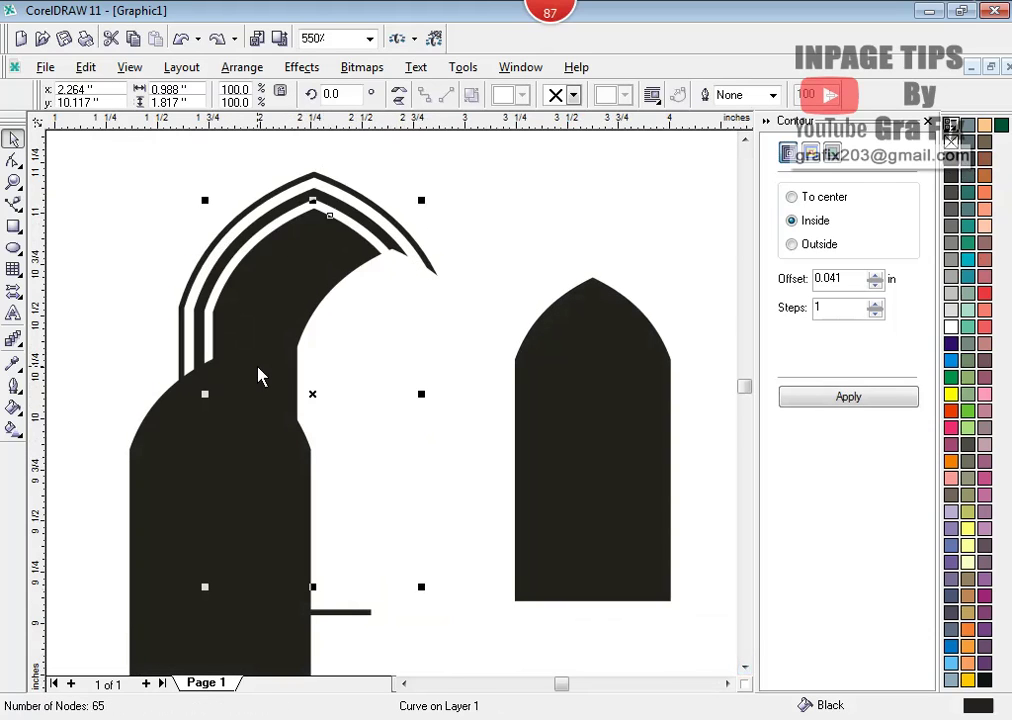
click(230, 200)
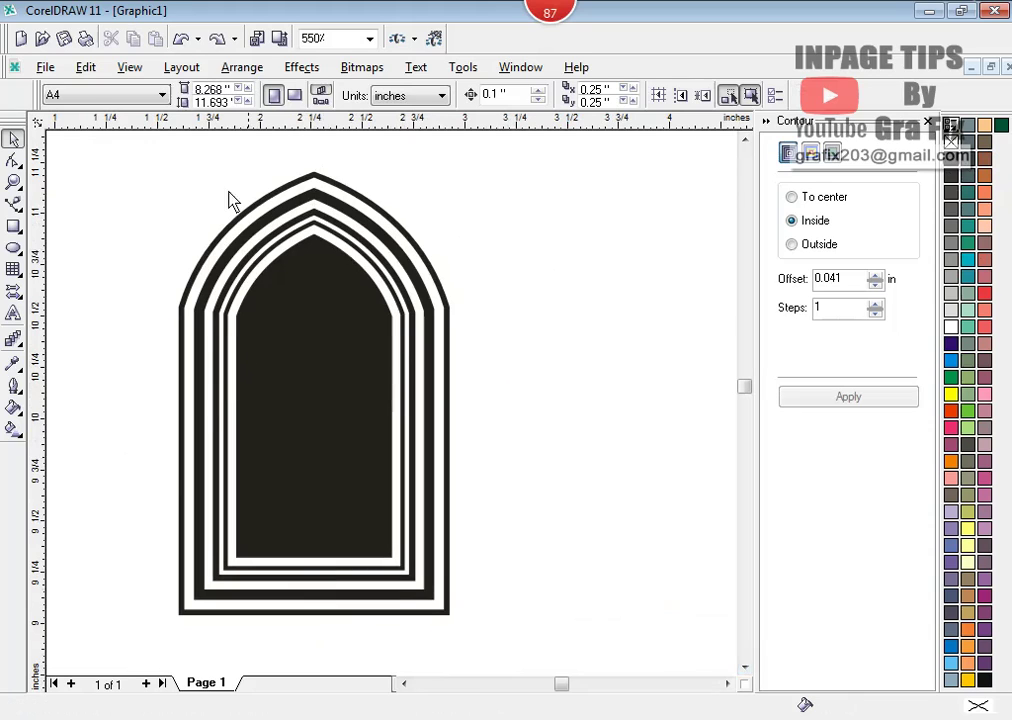
drag(102, 147, 538, 659)
right_click(297, 243)
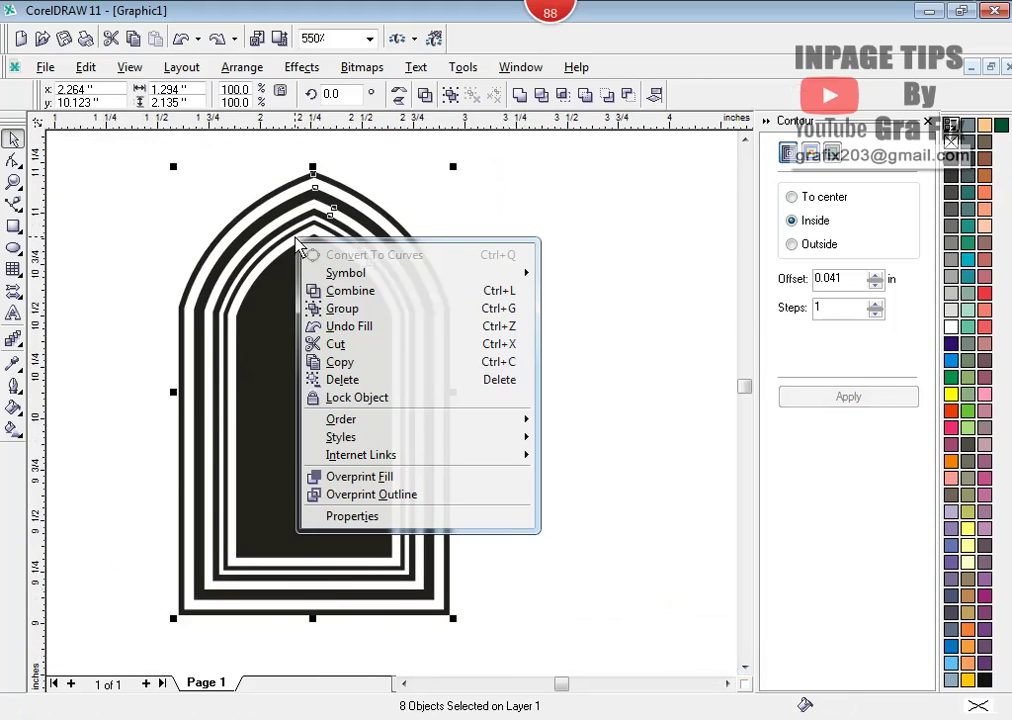
mouse_move(372, 268)
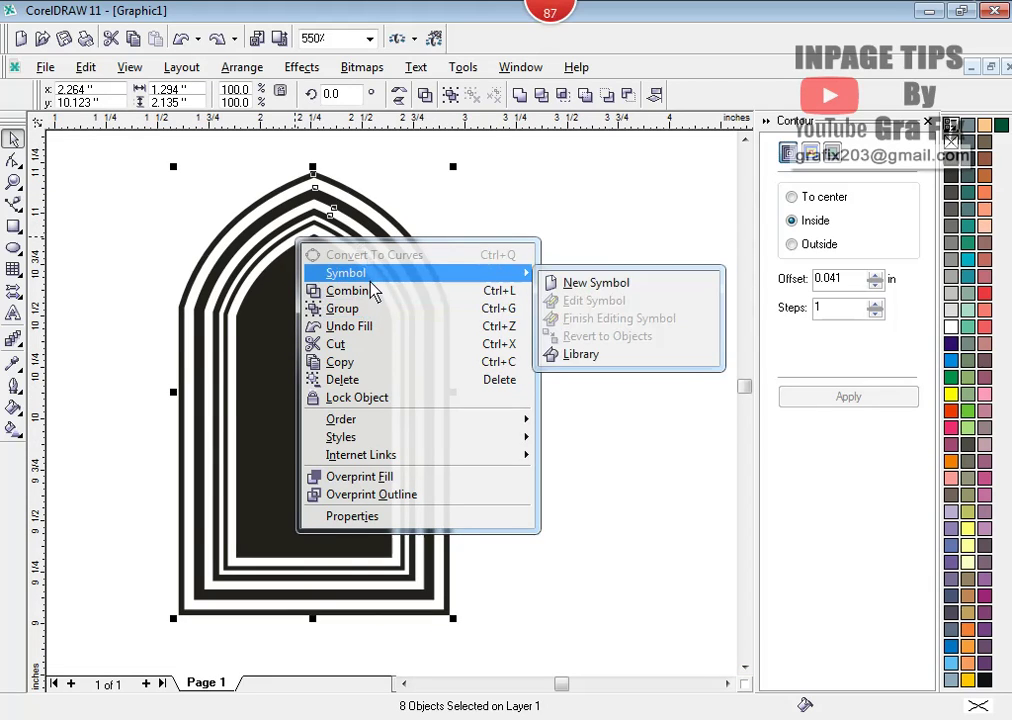
click(243, 67)
click(243, 67)
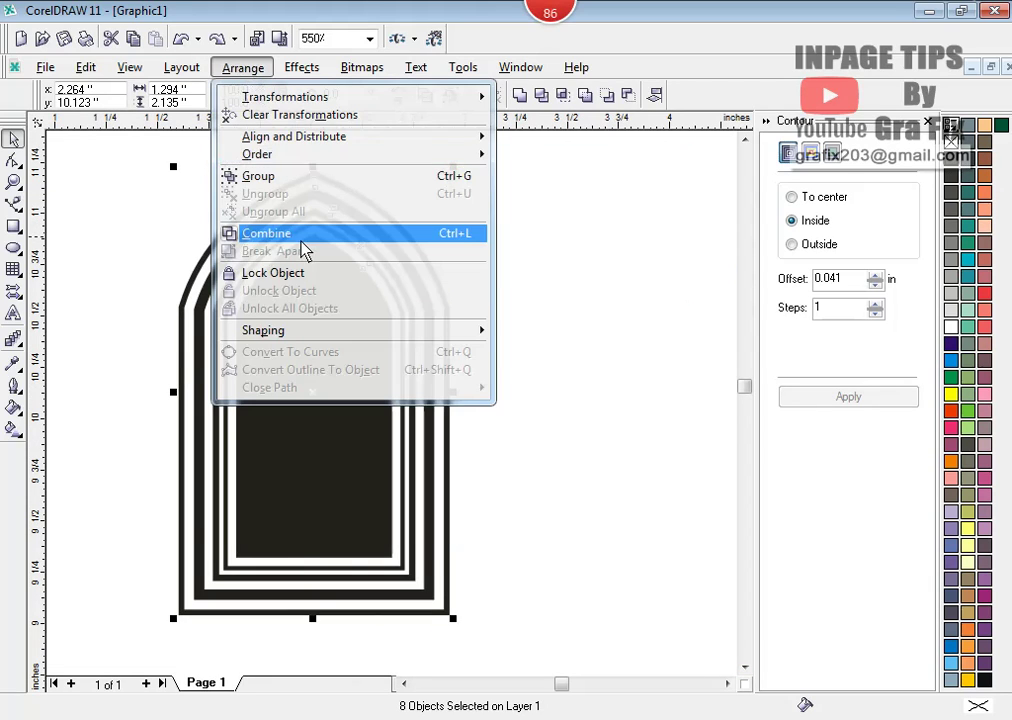
click(574, 402)
- Group all eight nested arch objects and move the group's centre to about x 2.93 in, y 9.55 in
drag(108, 153, 550, 678)
click(243, 67)
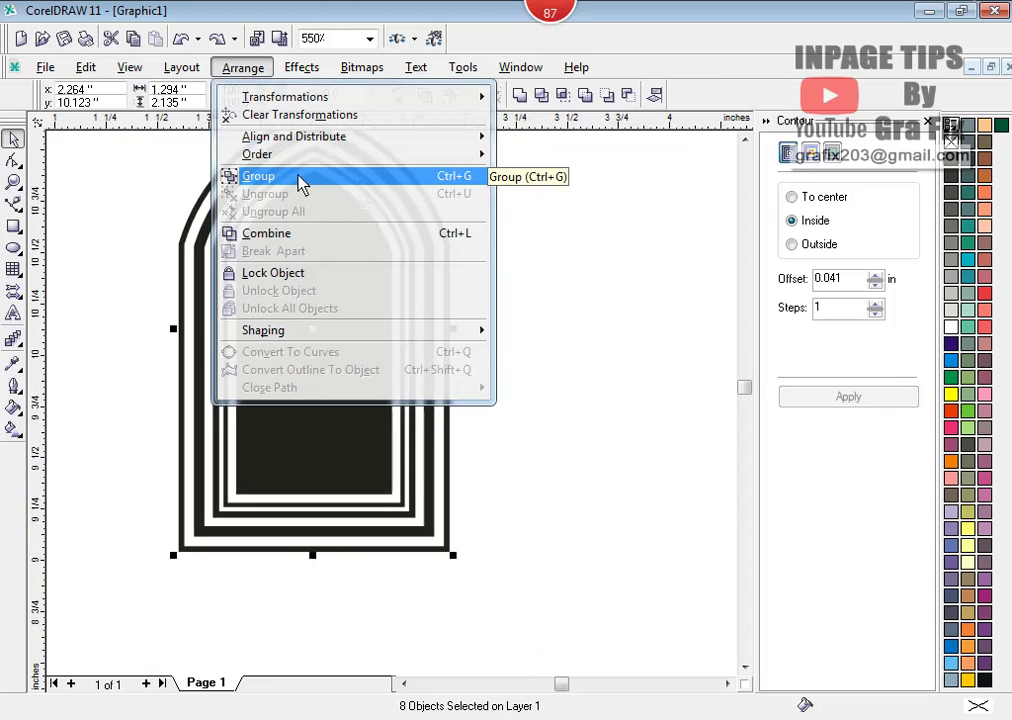
click(297, 185)
drag(368, 280, 503, 388)
right_click(505, 398)
click(631, 262)
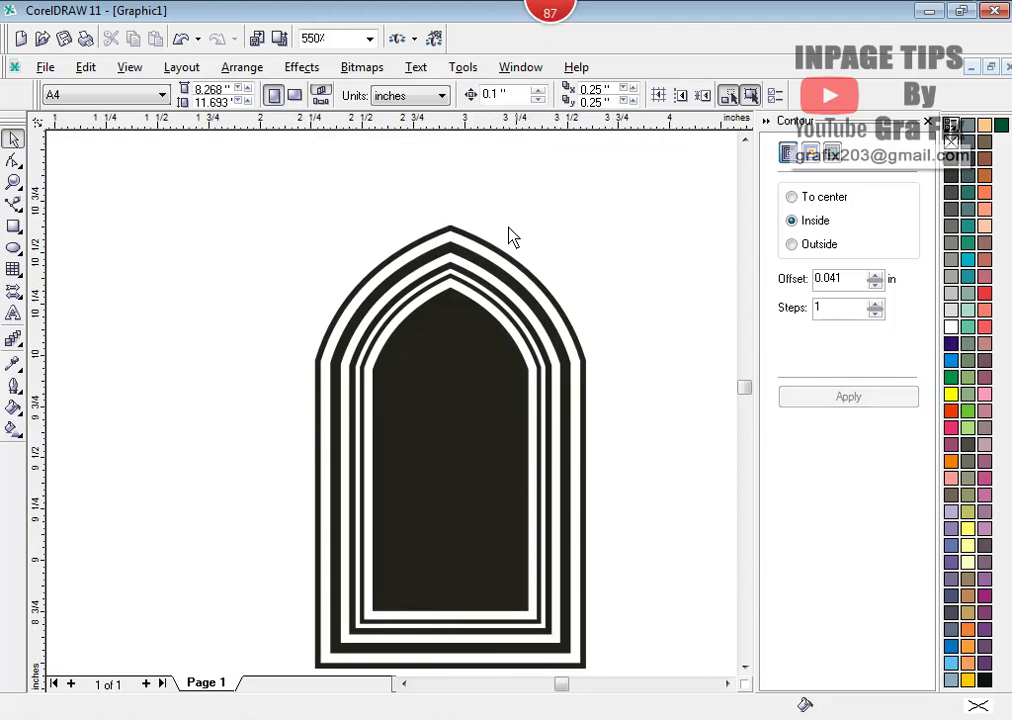
- Try removing the outline from the grouped arches
click(466, 296)
right_click(950, 141)
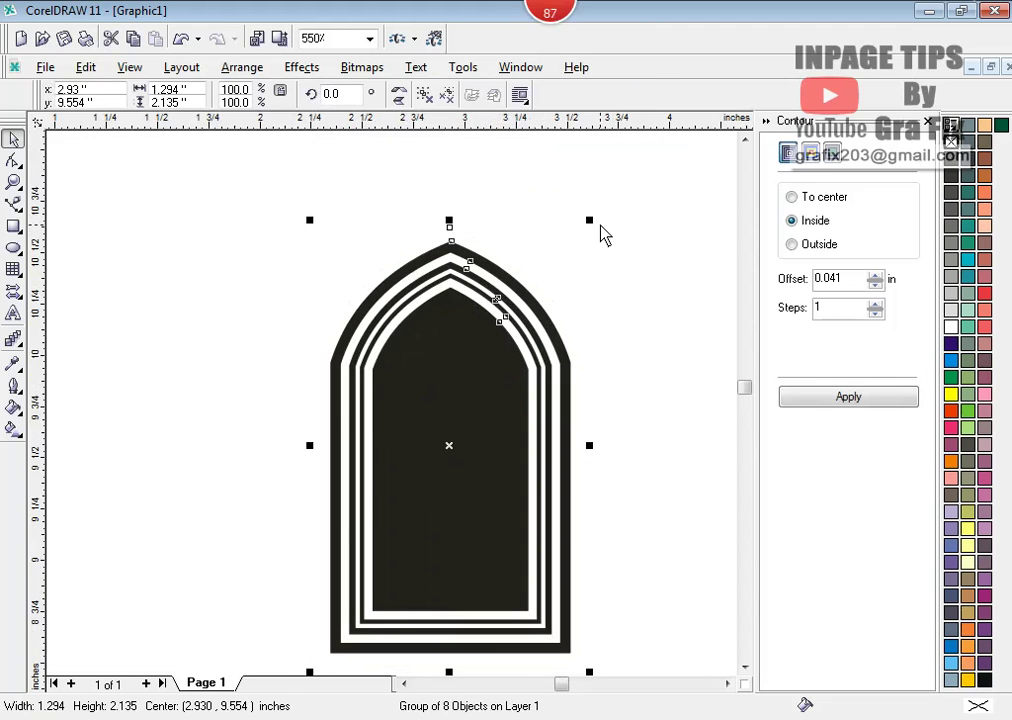
click(635, 242)
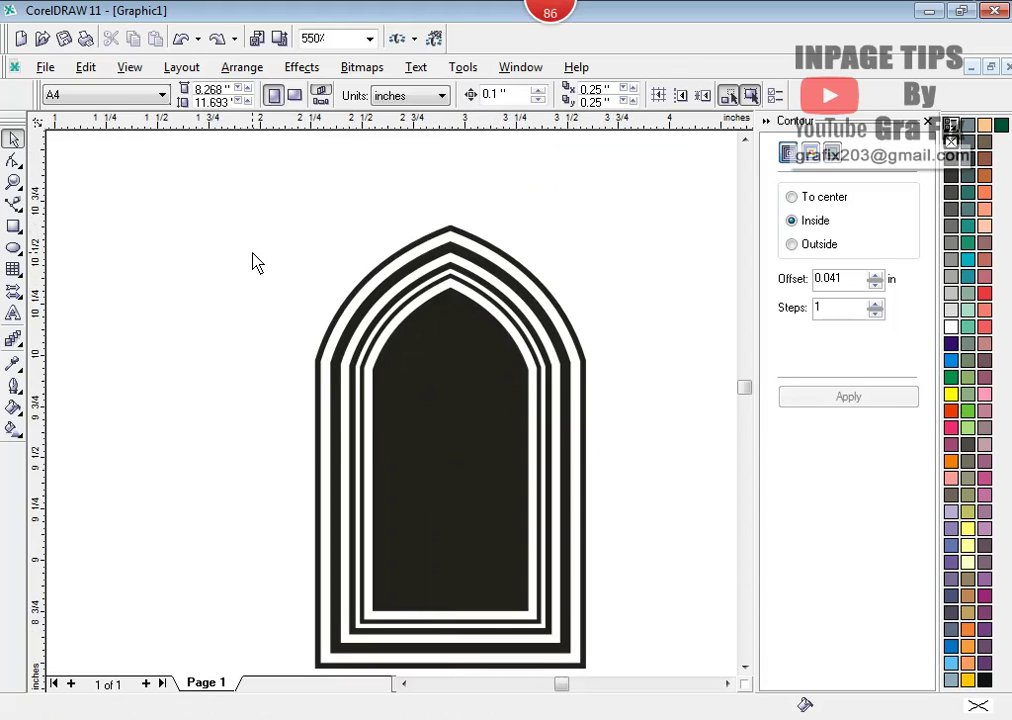
click(15, 229)
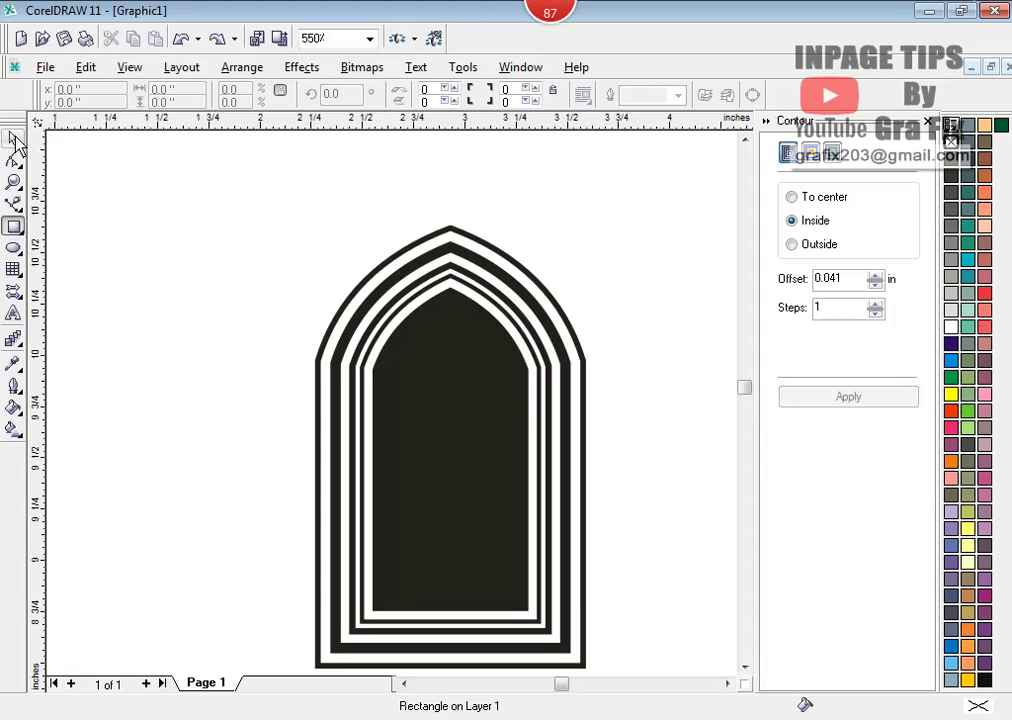
click(15, 140)
- Ungroup the nested arches and delete the outermost 2.0 pt outline curve
click(402, 258)
click(242, 67)
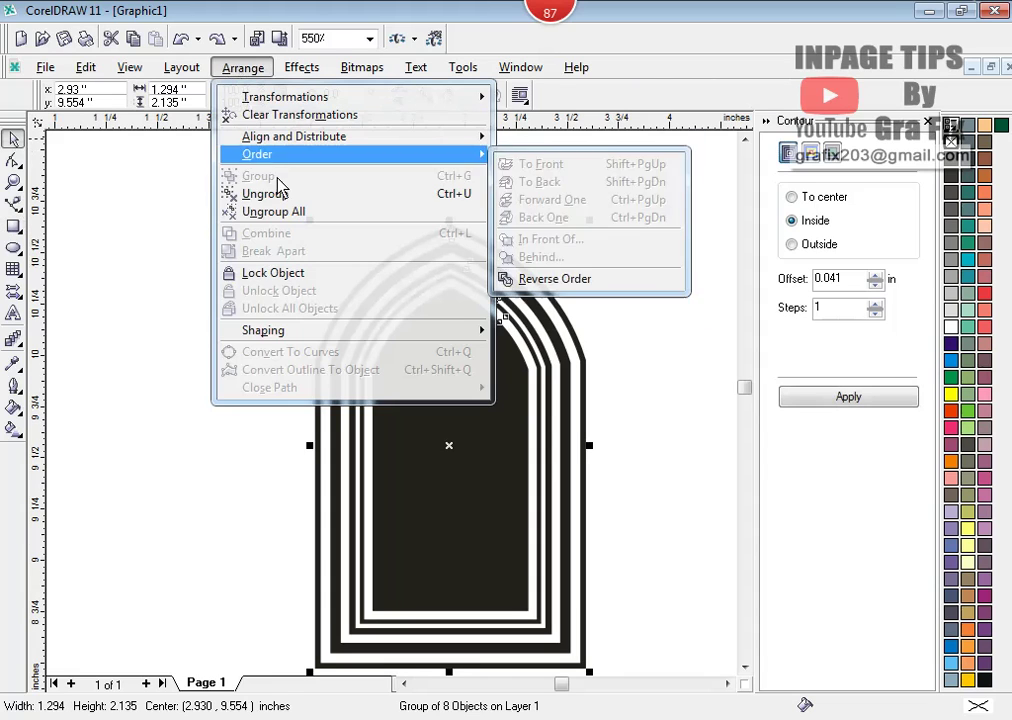
click(240, 211)
click(244, 192)
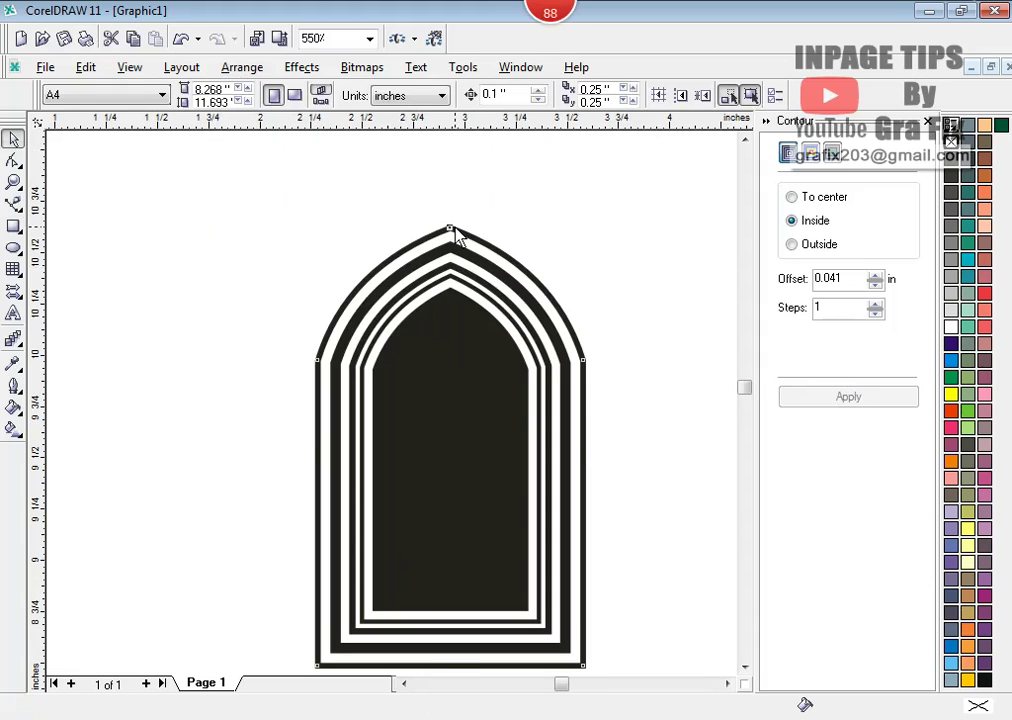
click(453, 229)
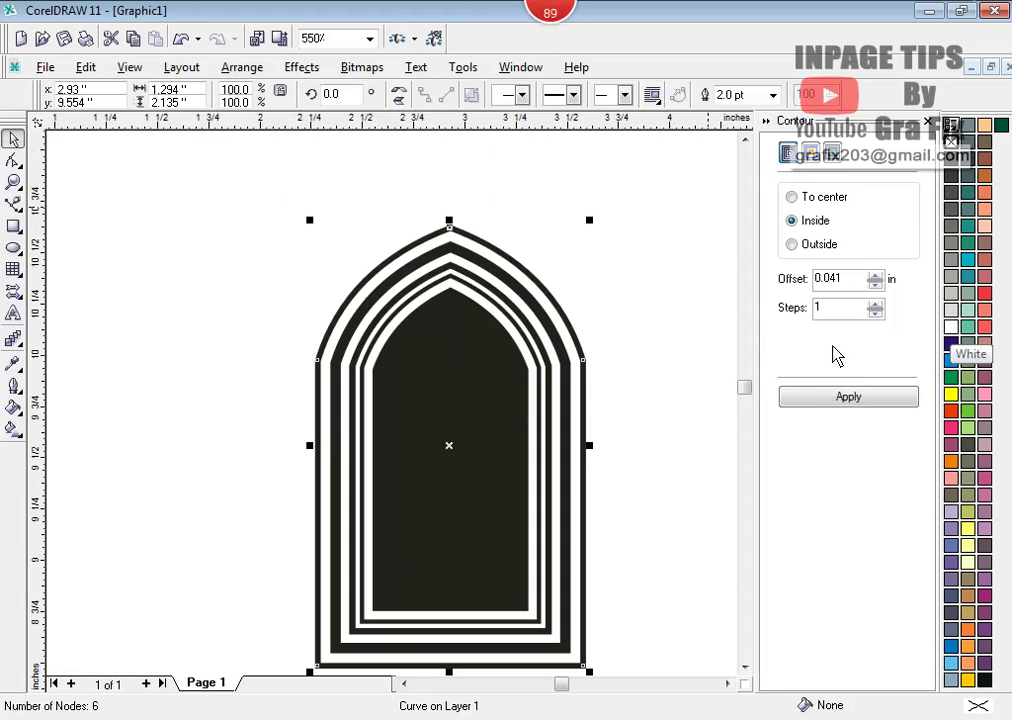
key(Delete)
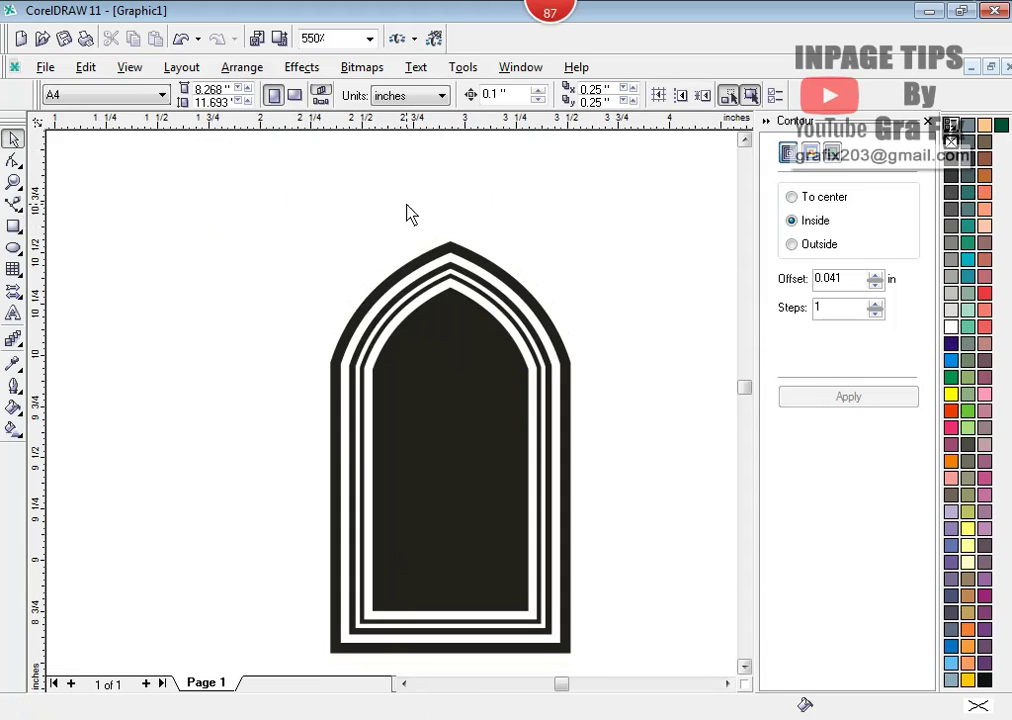
- Group the seven nested arches and move the group's centre to about x 2.886 in, y 9.262 in
scroll(684, 646, down, 2)
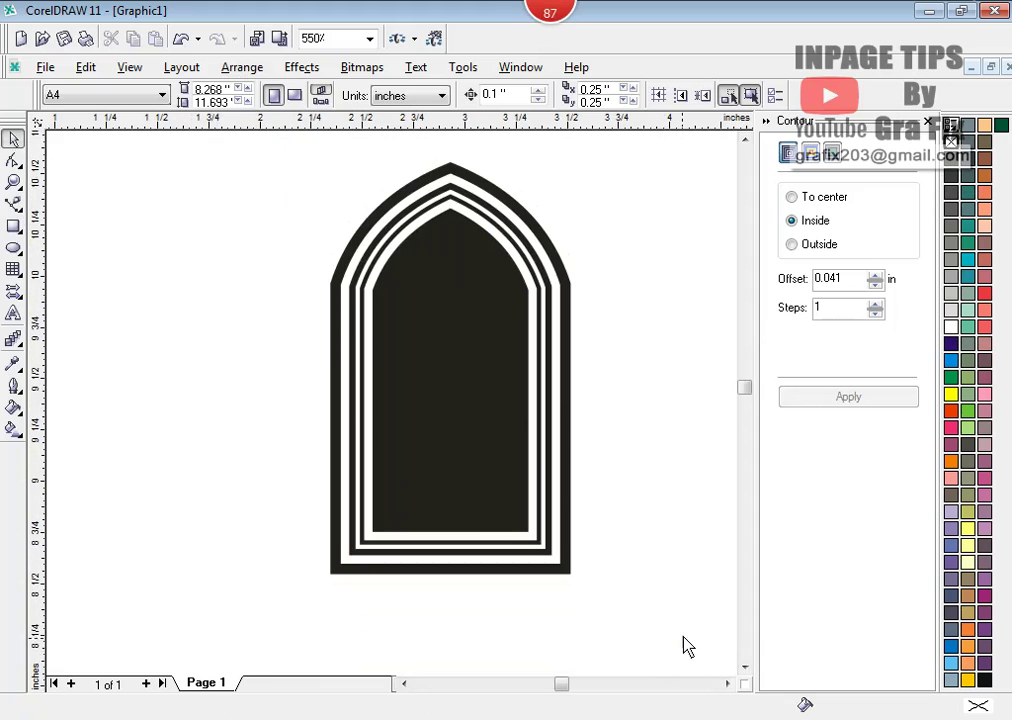
drag(203, 129, 684, 644)
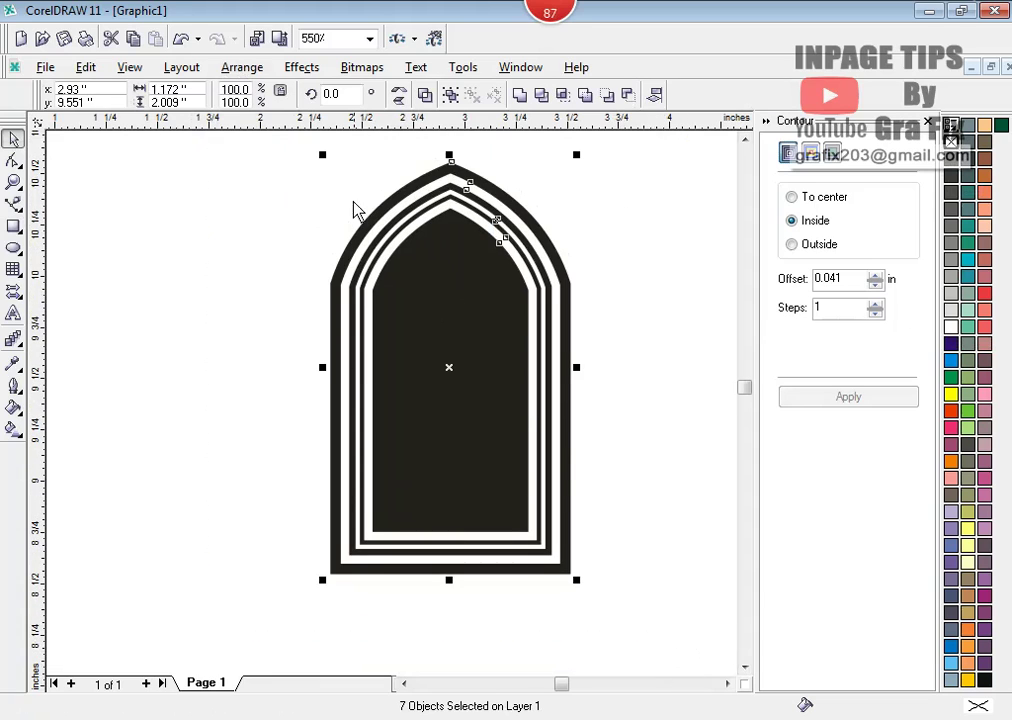
click(242, 67)
click(260, 176)
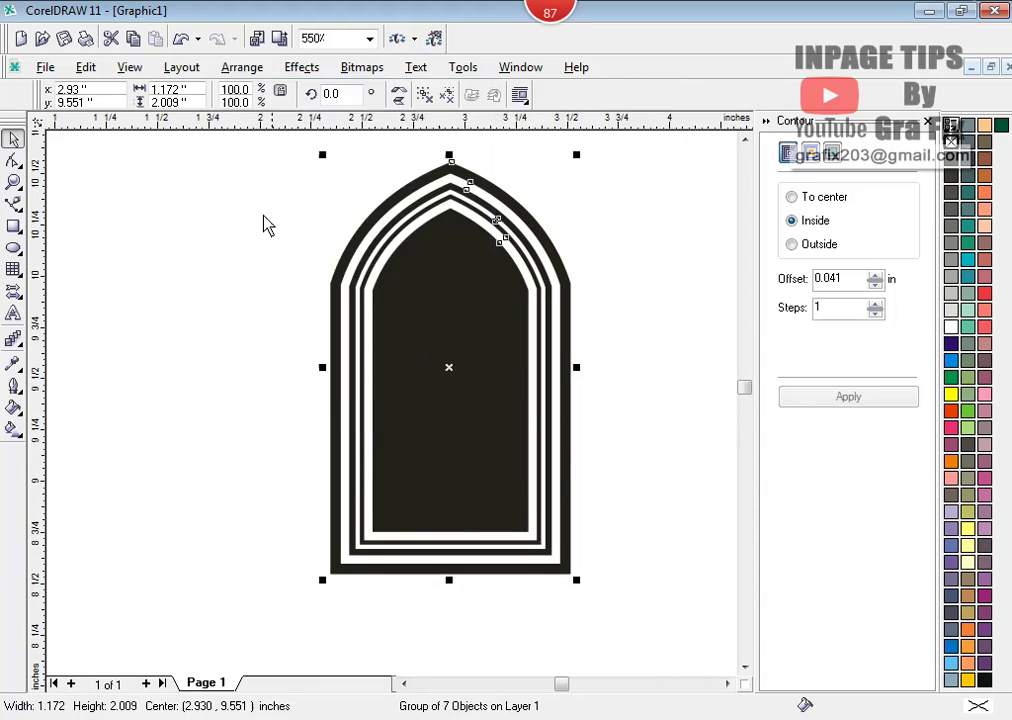
click(312, 377)
drag(499, 214, 483, 285)
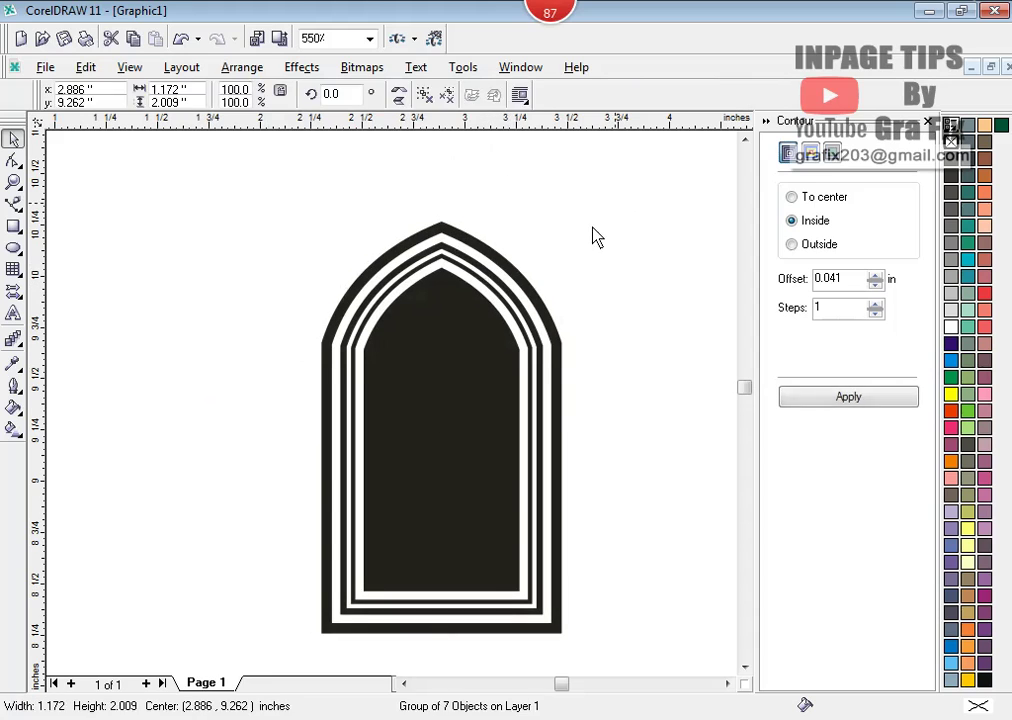
click(592, 230)
- Draw a rectangle over the arch's pointed top and resize it to about 1.252 by 0.595 in, ending where the sides turn straight
scroll(483, 241, up, 2)
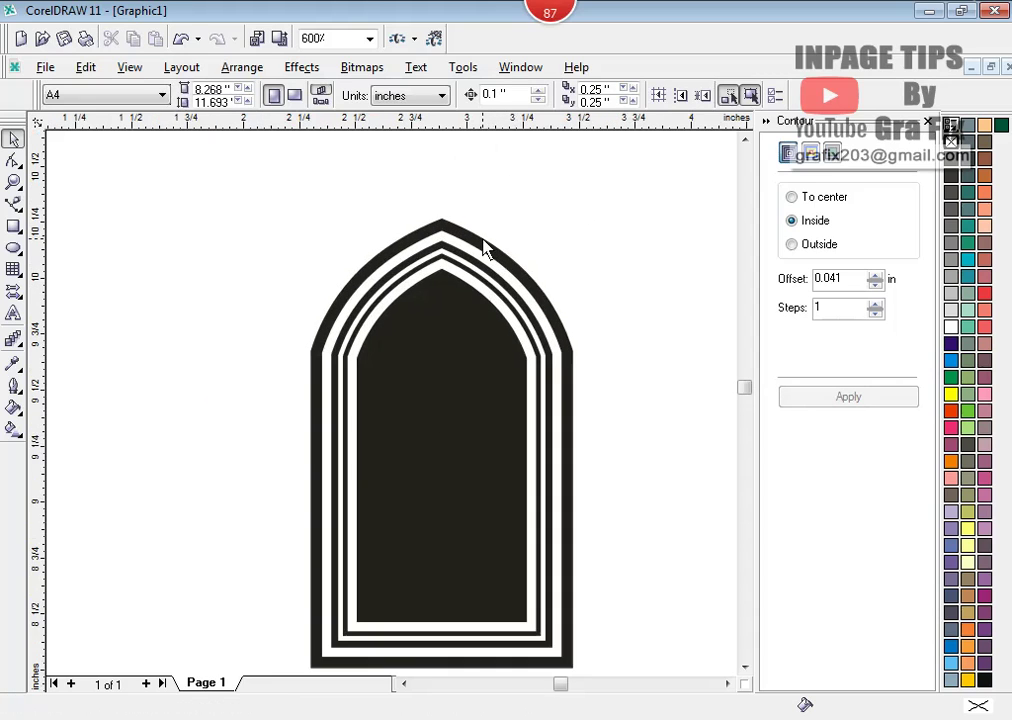
click(12, 226)
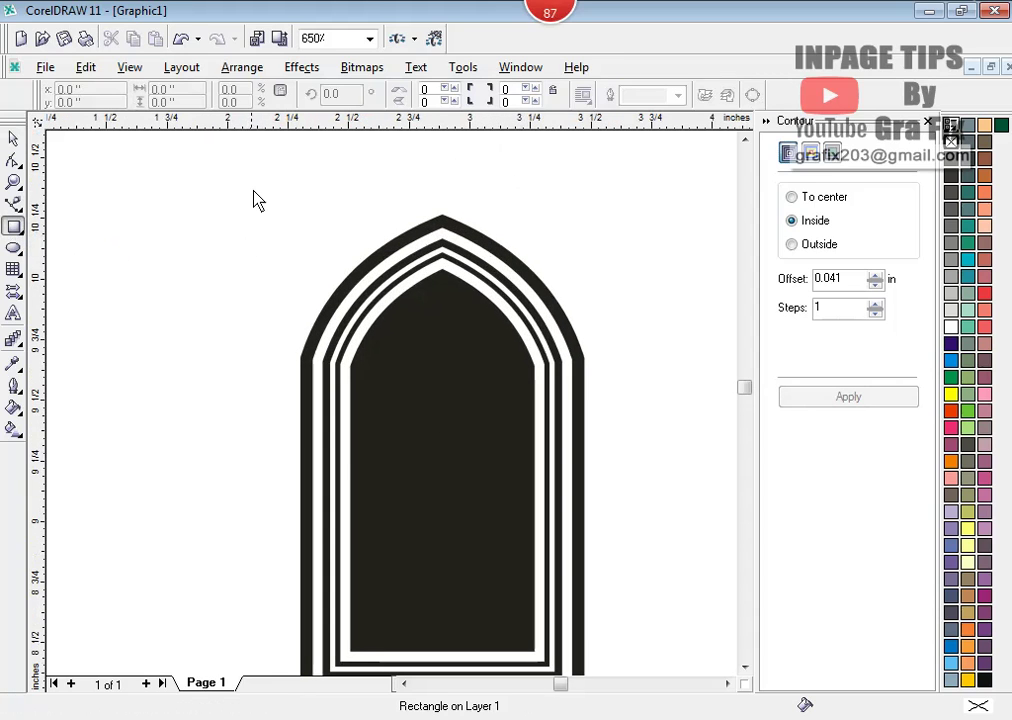
drag(273, 173, 605, 361)
click(12, 138)
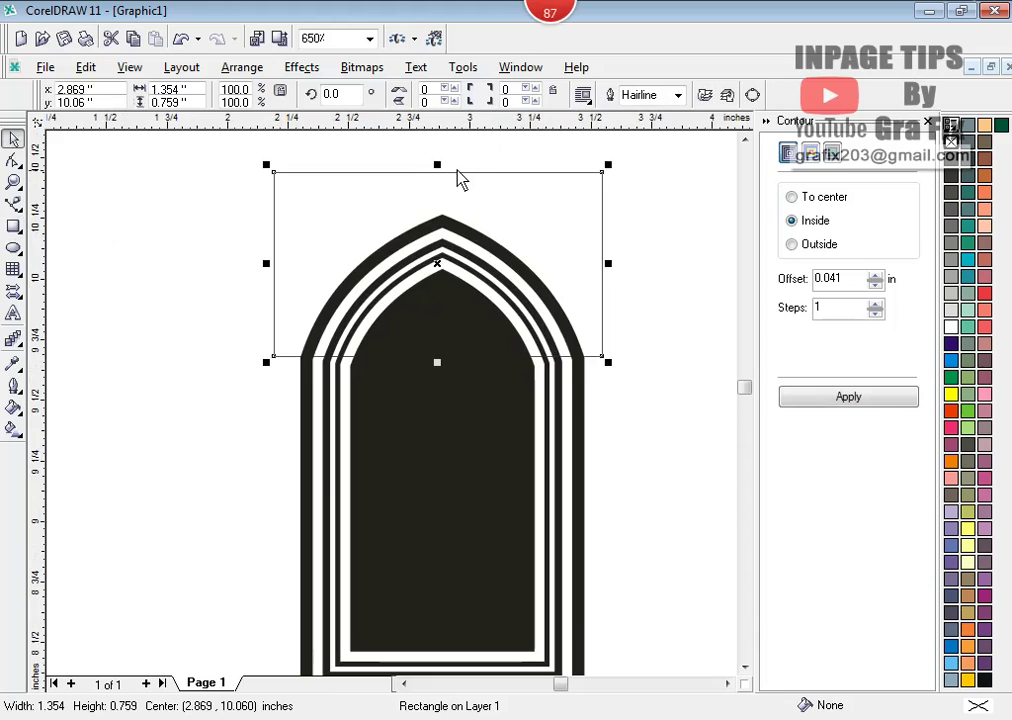
drag(438, 166, 442, 208)
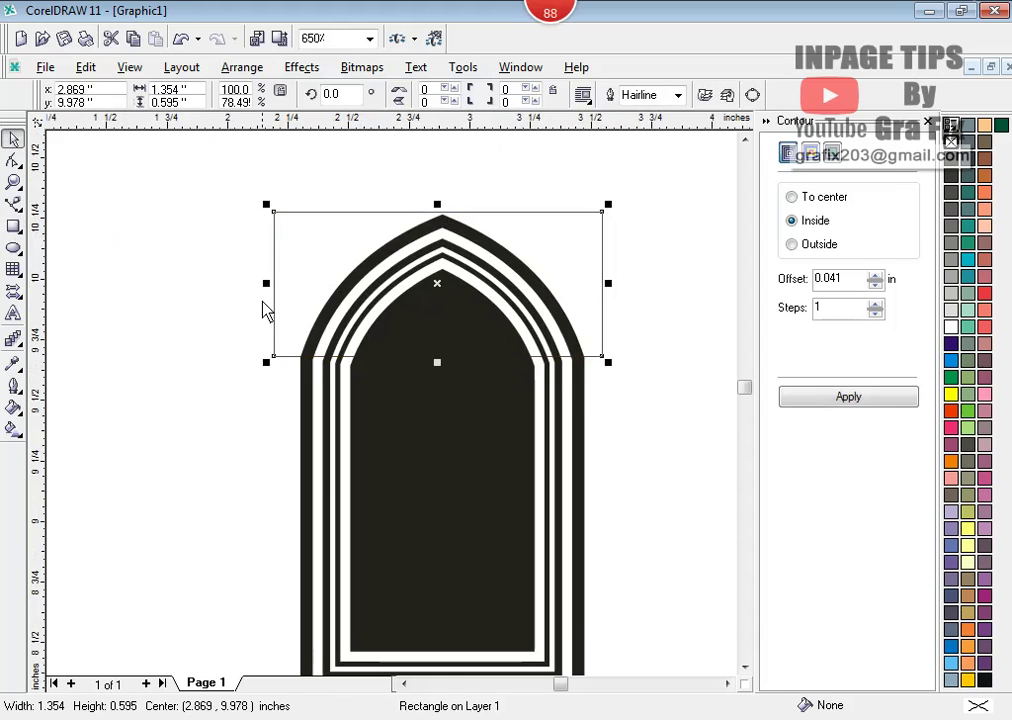
drag(267, 284, 287, 285)
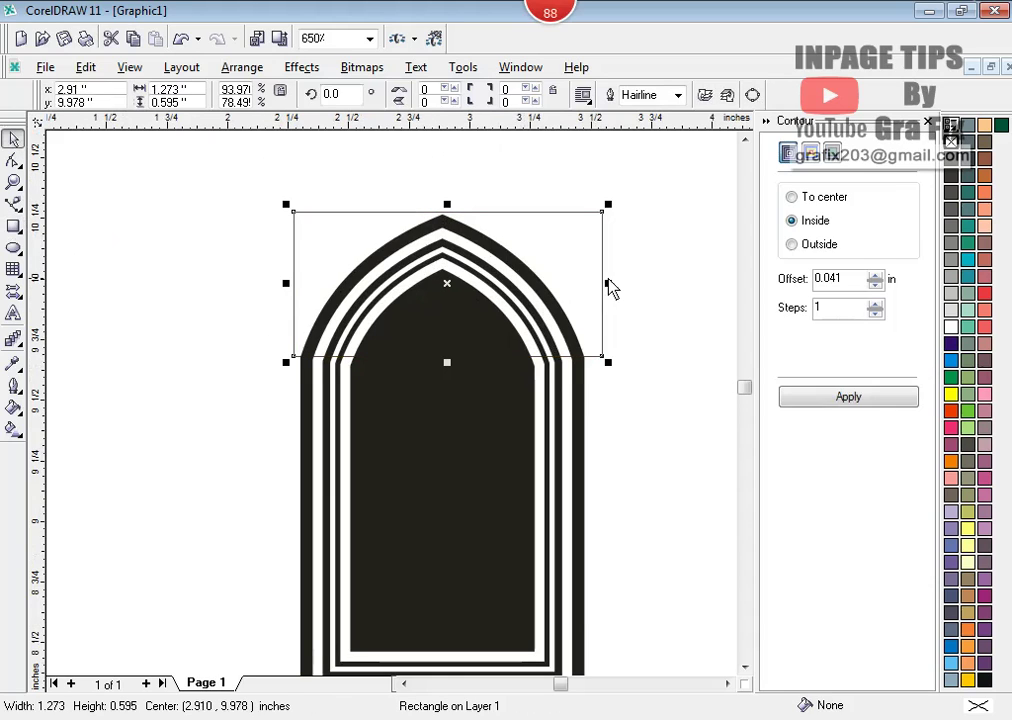
drag(612, 293, 605, 294)
- Intersect the rectangle with the arch group and move the resulting arch top to about x 1.349 in, y 9.227 in
scroll(580, 325, down, 1)
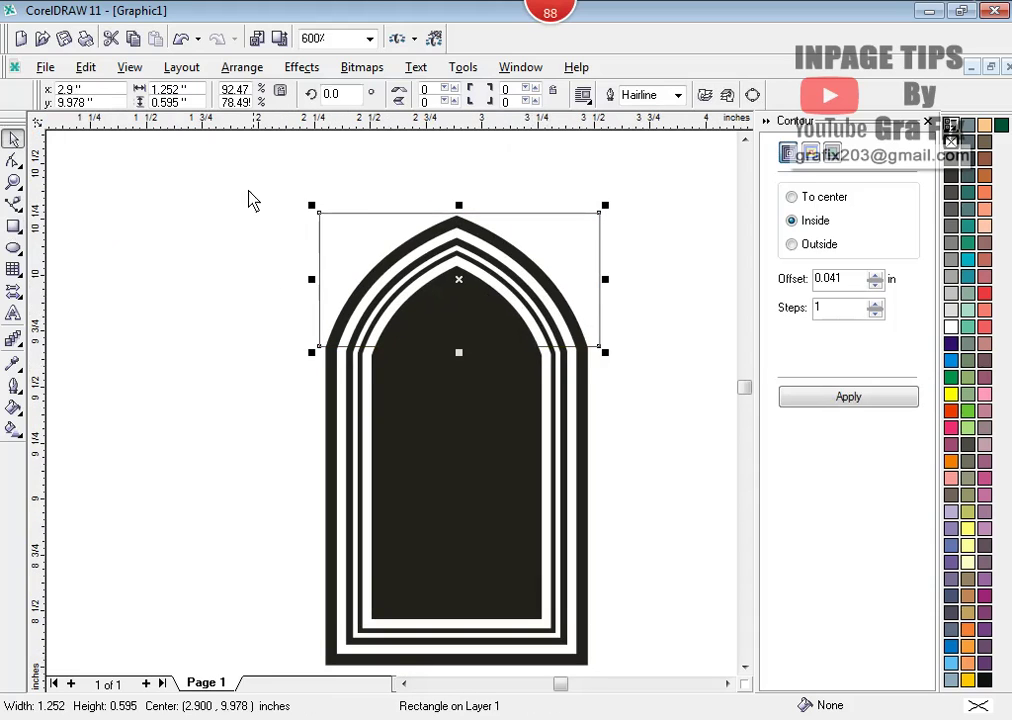
click(481, 311)
drag(684, 588, 669, 610)
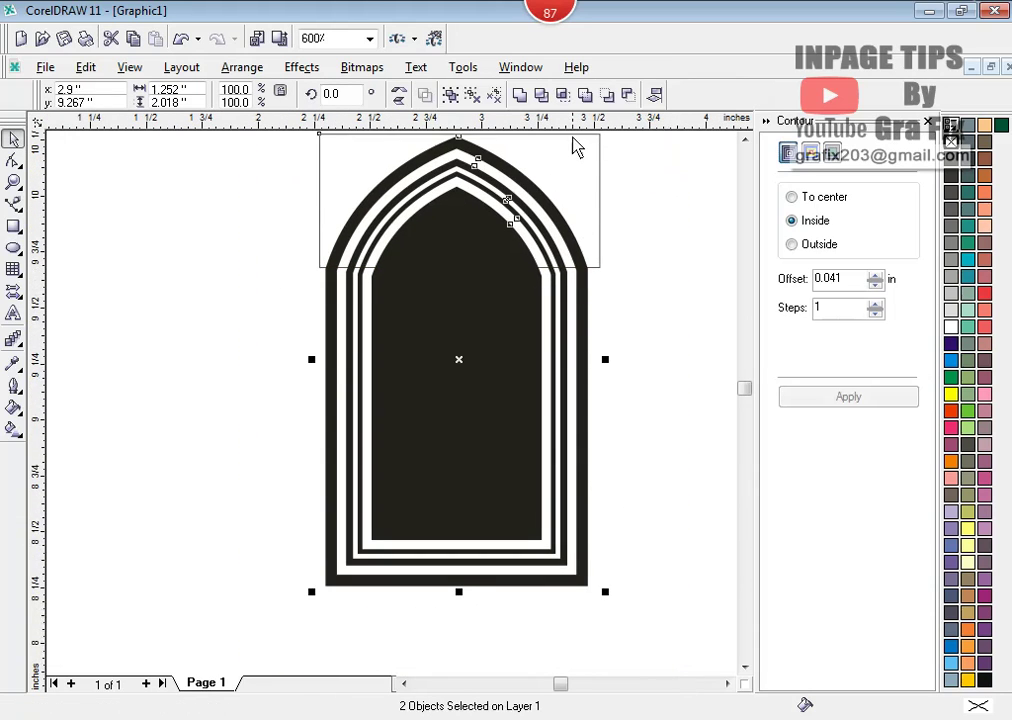
click(562, 94)
click(655, 221)
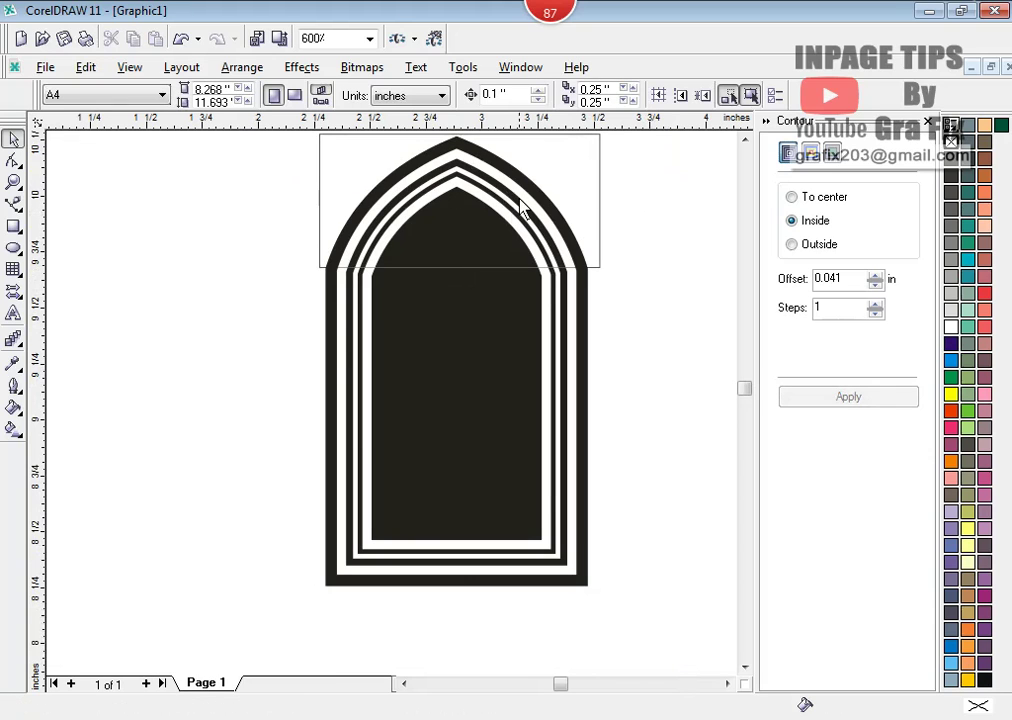
drag(520, 205, 172, 366)
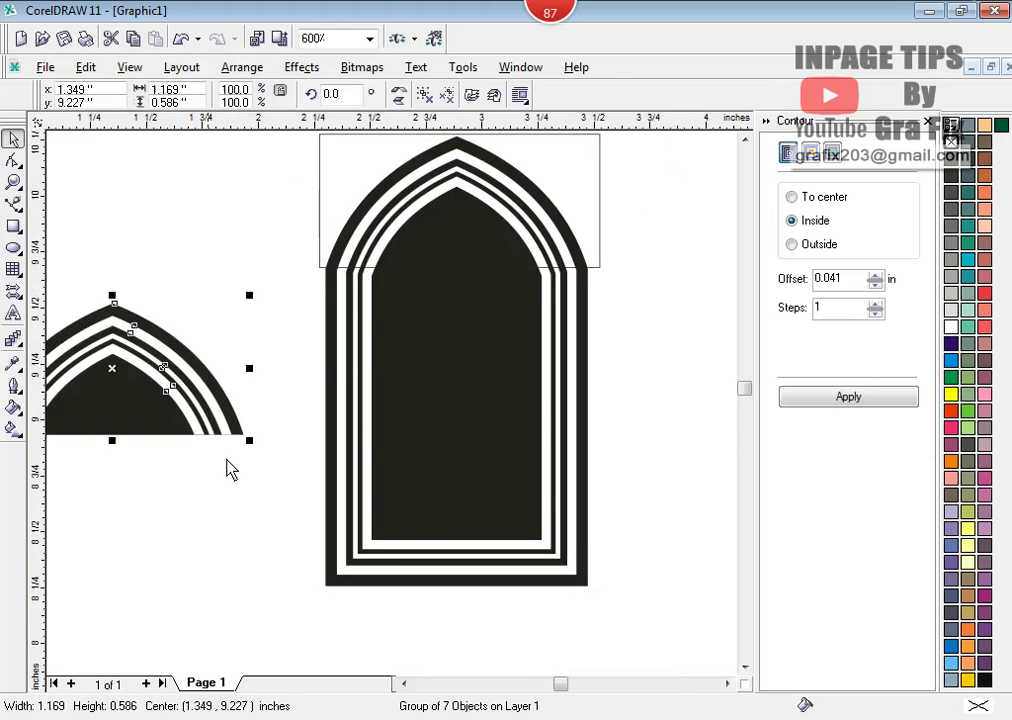
- Move the arch top to about x 0.644 in, y 10.955 in and scale it proportionally to about 0.323 by 0.162 in
click(405, 685)
click(405, 685)
click(405, 685)
click(405, 685)
click(405, 685)
scroll(453, 587, down, 1)
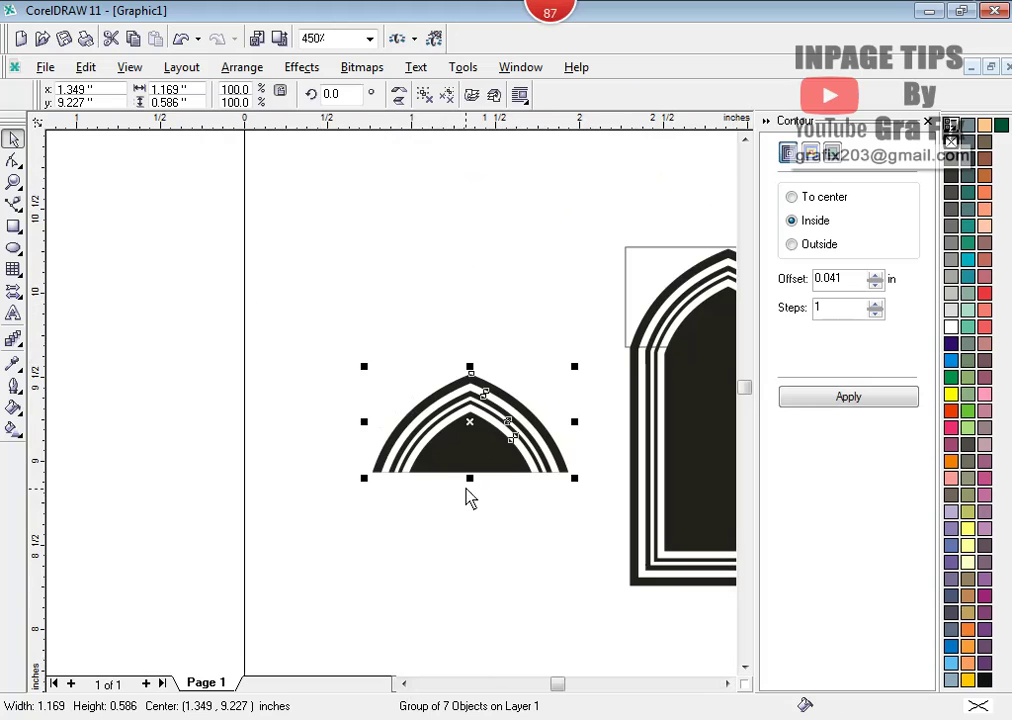
scroll(469, 498, down, 1)
scroll(472, 409, up, 1)
drag(497, 468, 407, 237)
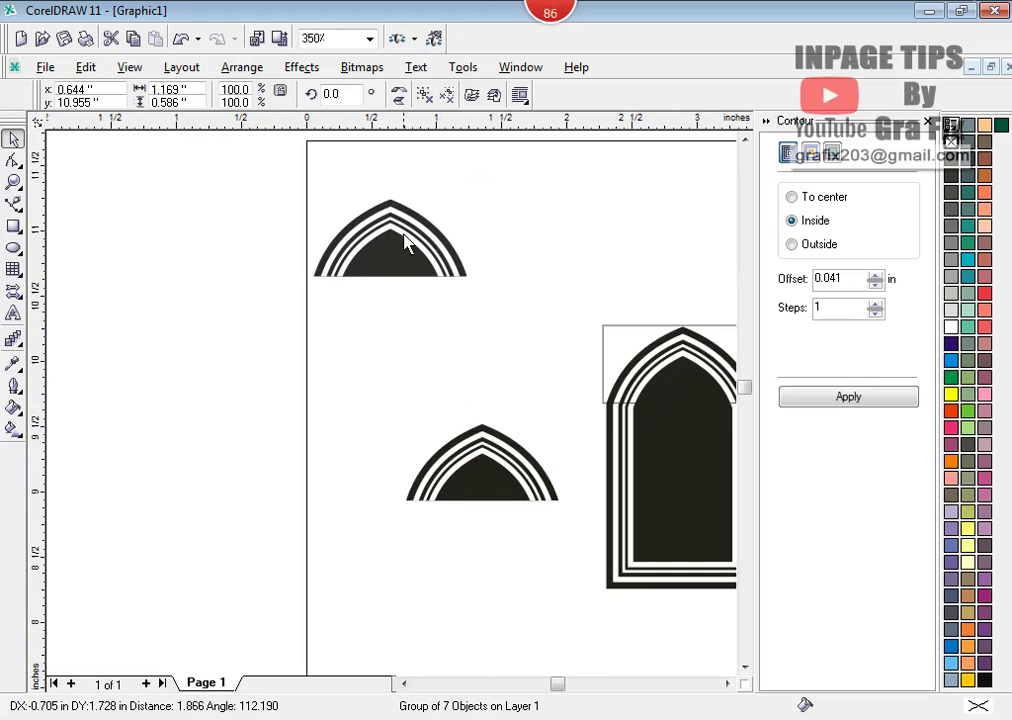
scroll(400, 200, up, 2)
drag(512, 311, 455, 330)
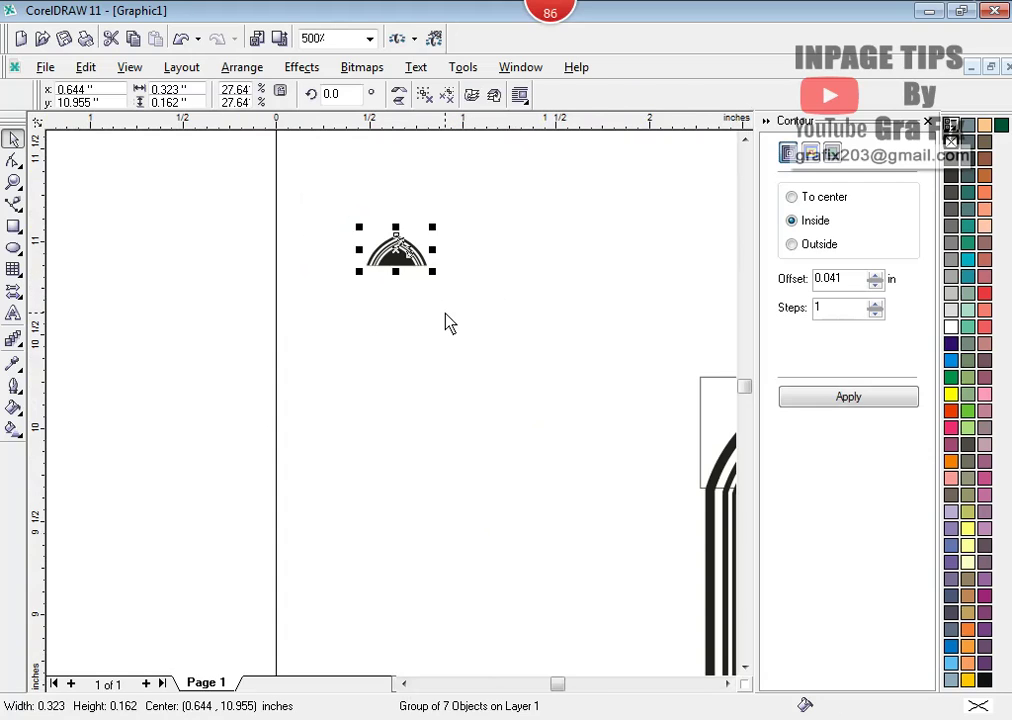
click(447, 322)
- Move the small arch top to about x 0.519 in, y 10.943 in and reduce it to about 0.219 by 0.11 in
scroll(411, 276, up, 5)
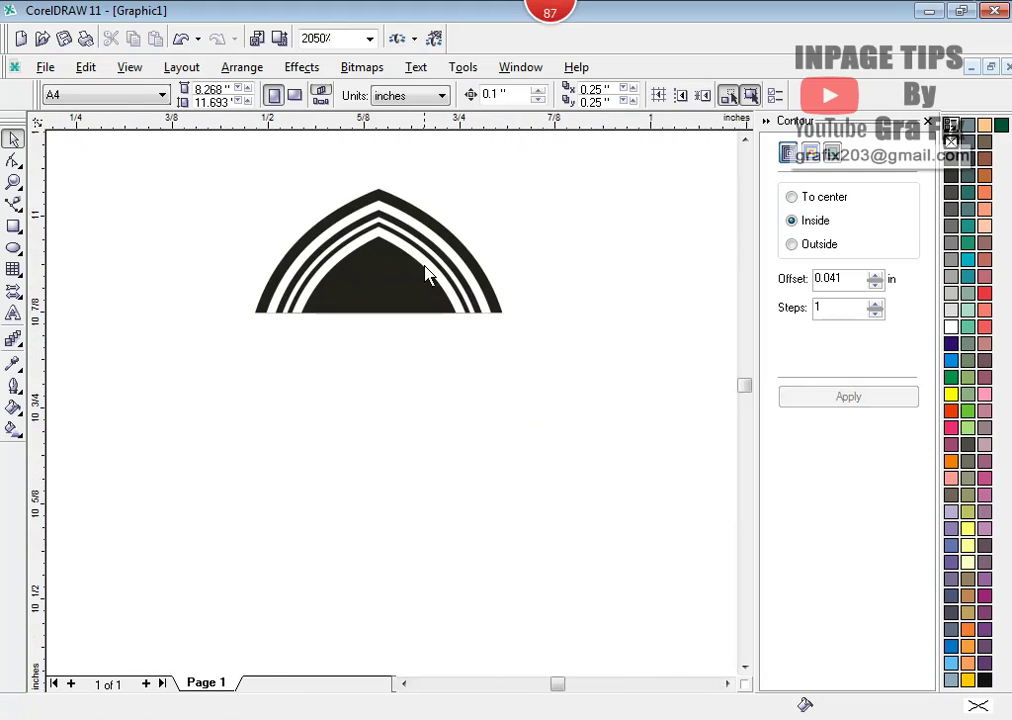
drag(425, 275, 341, 278)
scroll(333, 289, down, 5)
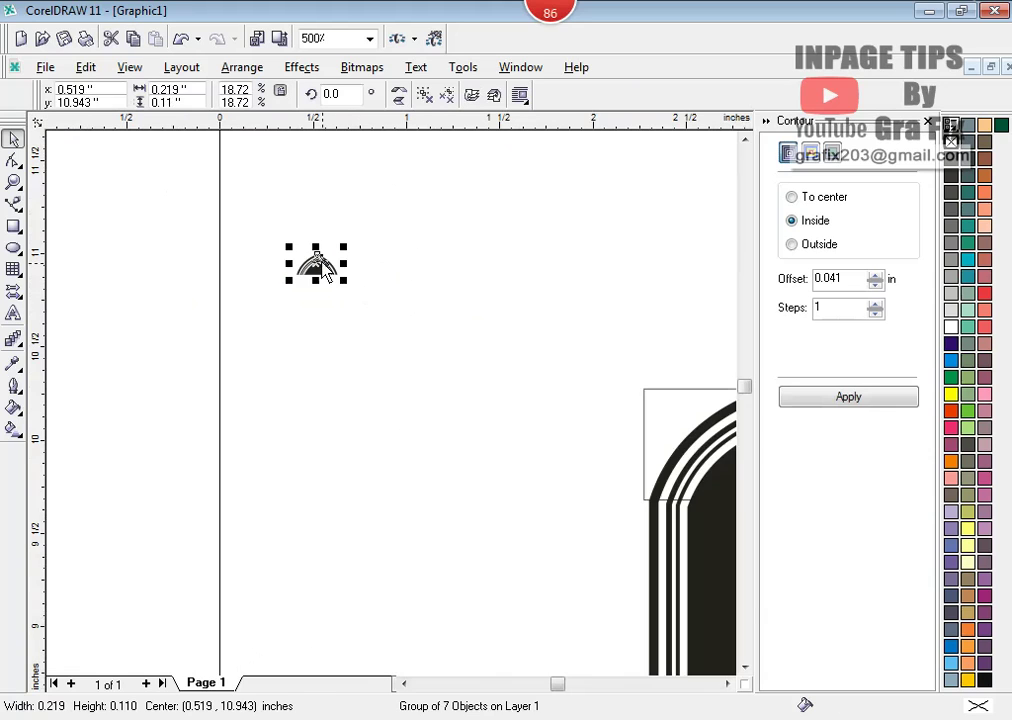
scroll(316, 262, up, 2)
scroll(318, 262, up, 3)
click(384, 361)
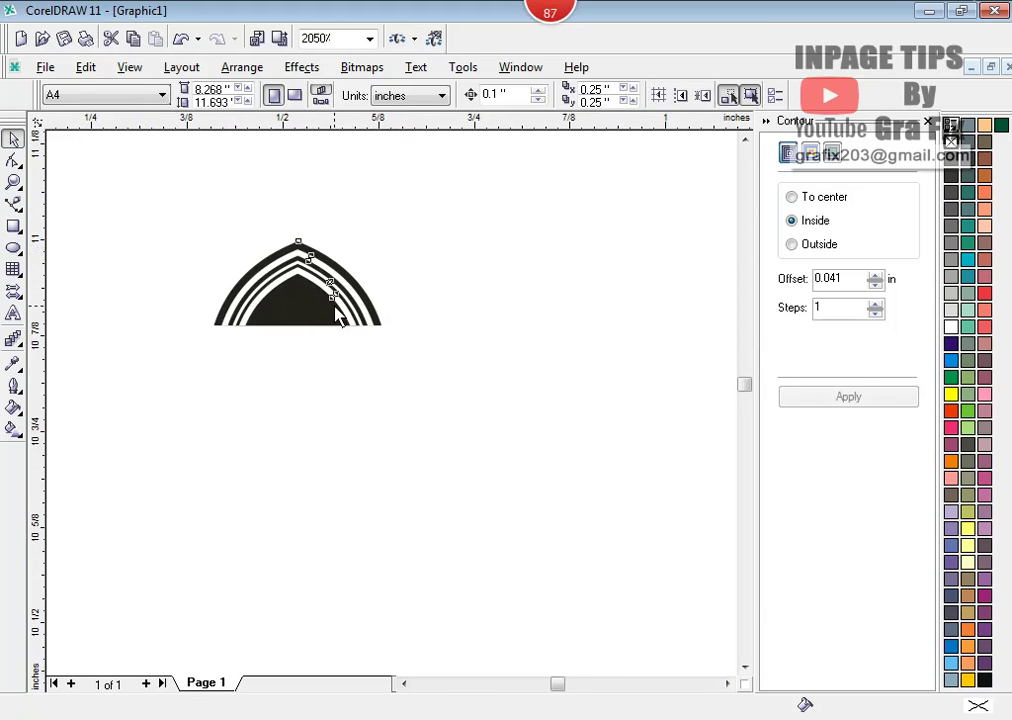
- Place a mirrored copy of the small arch edge to edge beside it and repeat the duplication into a row of seven
click(339, 309)
drag(207, 283, 407, 320)
scroll(368, 363, down, 5)
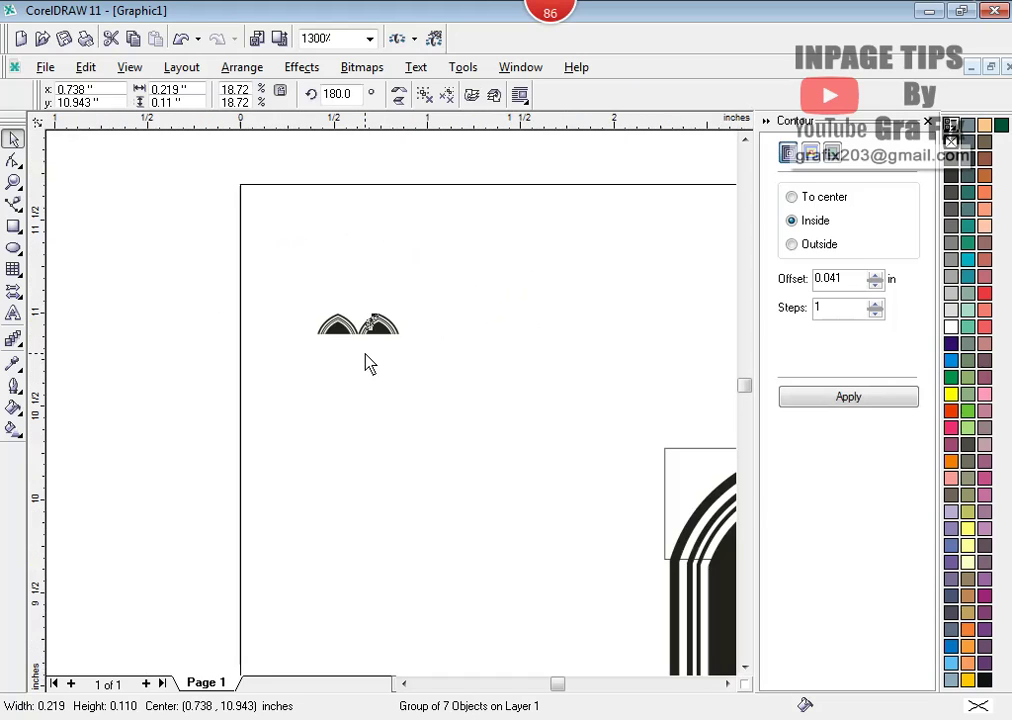
key(ctrl+r)
key(ctrl+r)
key(ctrl+r)
key(ctrl+r)
key(ctrl+r)
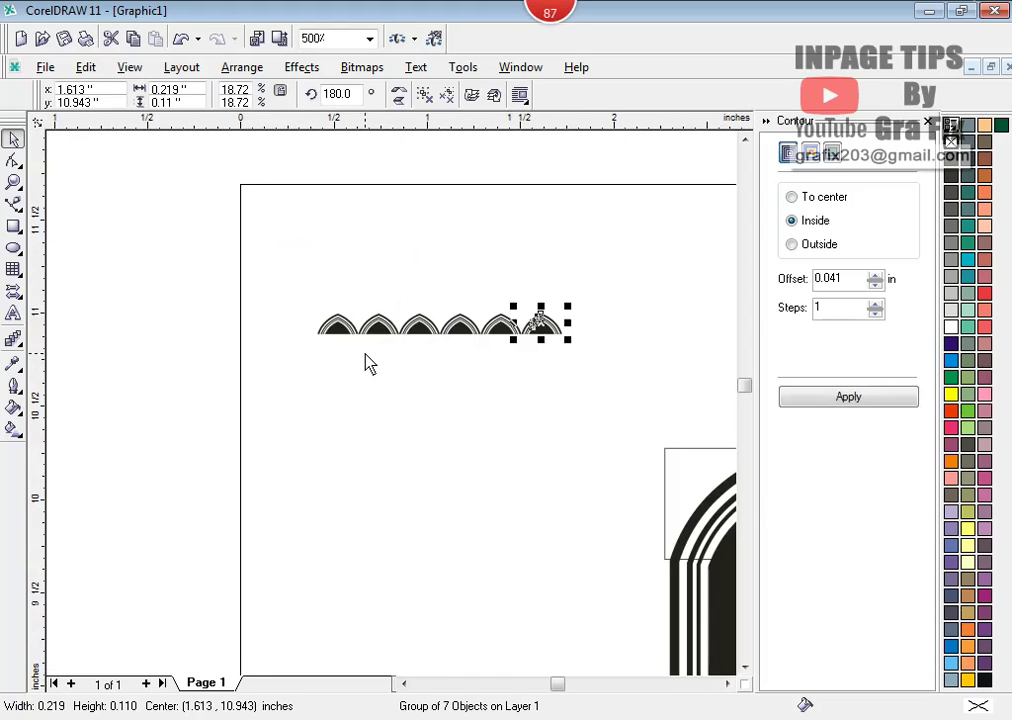
- Group the row of seven arches and place a copy below it at about x 0.948 in, y 10.503 in
drag(272, 280, 660, 414)
key(ctrl+g)
drag(549, 343, 506, 420)
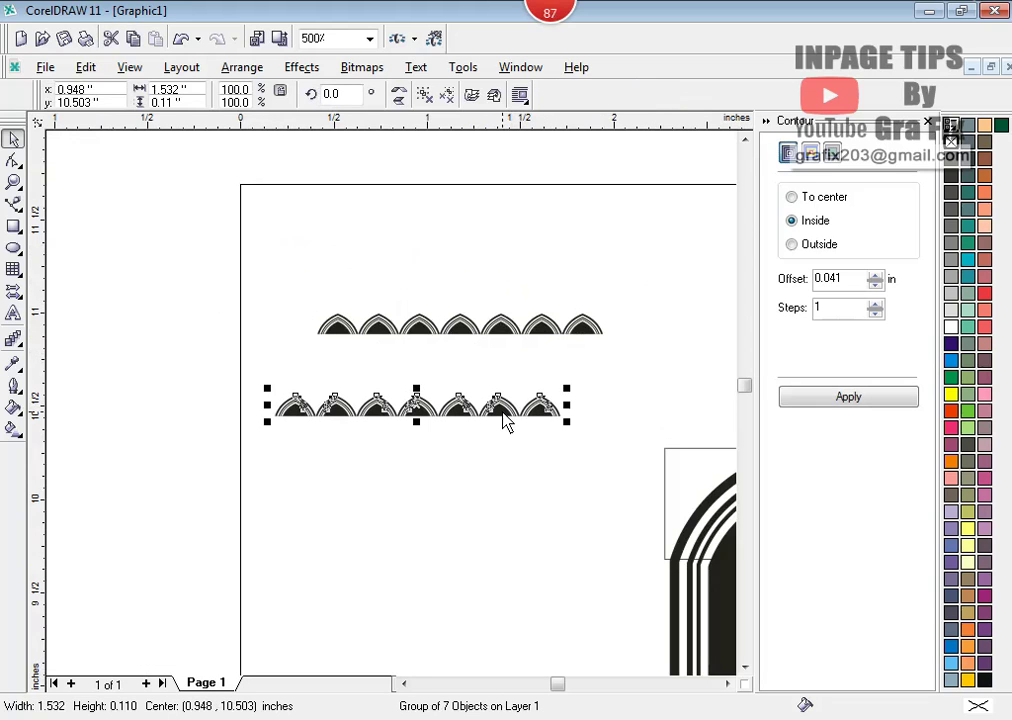
- Rotate the copied arch row 90 degrees and align it with the top and left edges of the horizontal row
click(326, 94)
text(90)
key(Return)
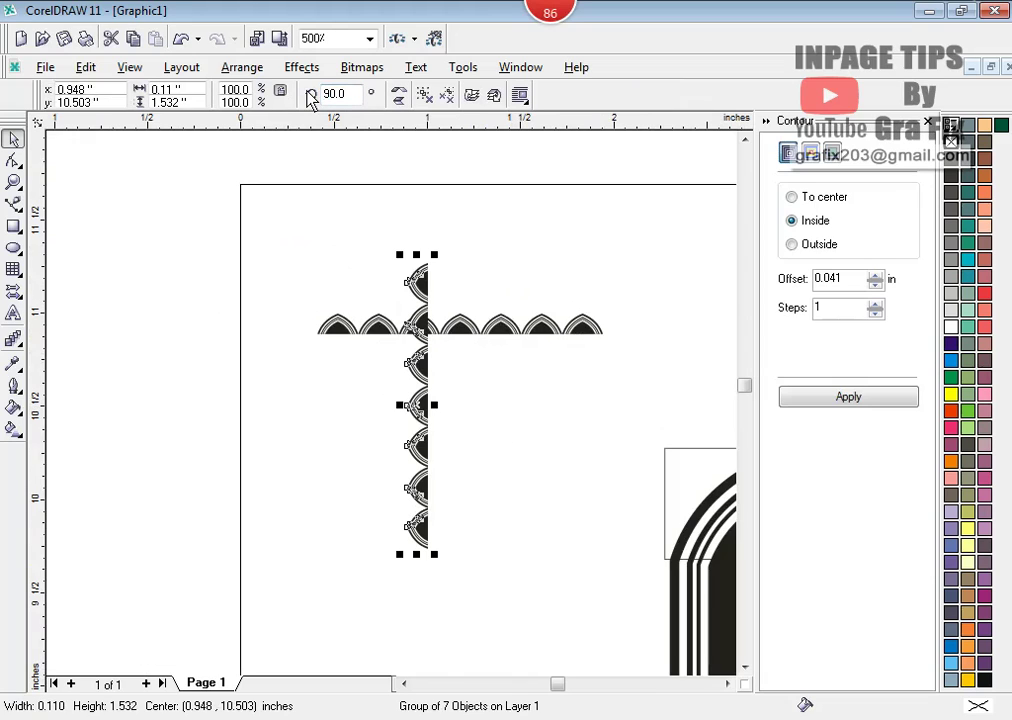
shift+click(508, 336)
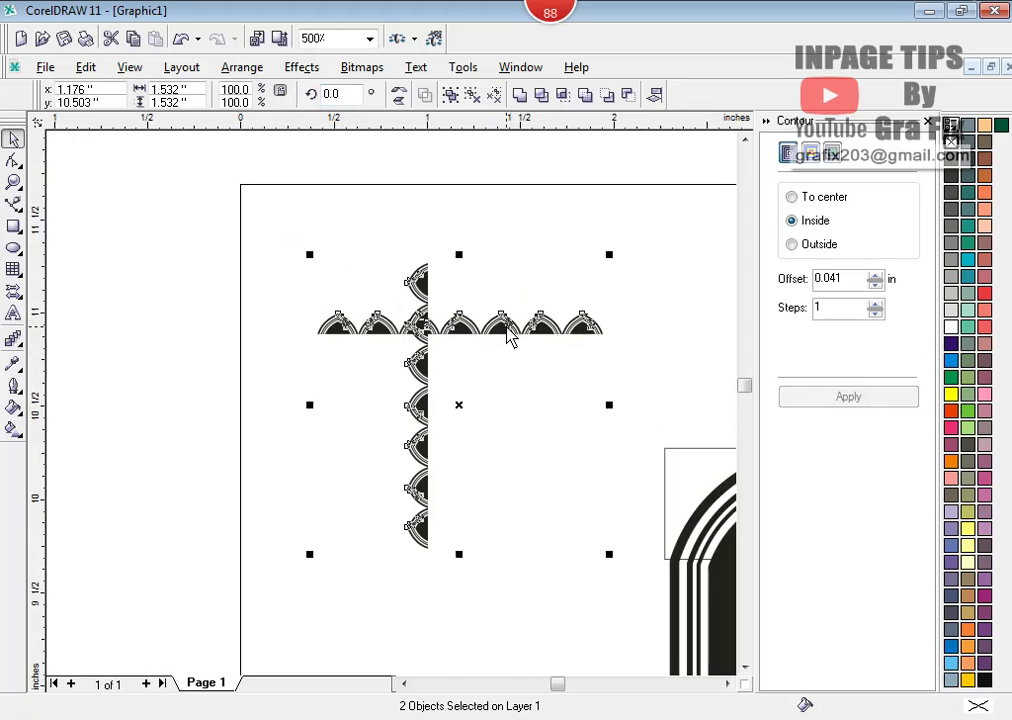
key(t)
key(l)
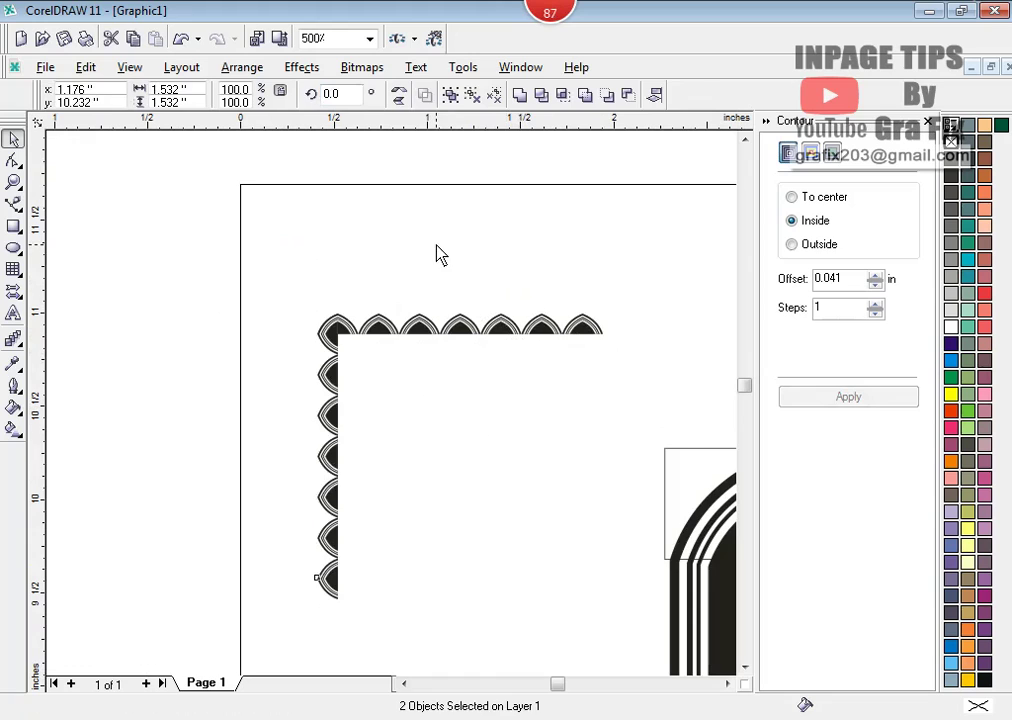
click(440, 255)
- Check the horizontal row's height and draw a small square of about 0.047 in above the corner where the rows meet
scroll(388, 323, up, 4)
click(437, 319)
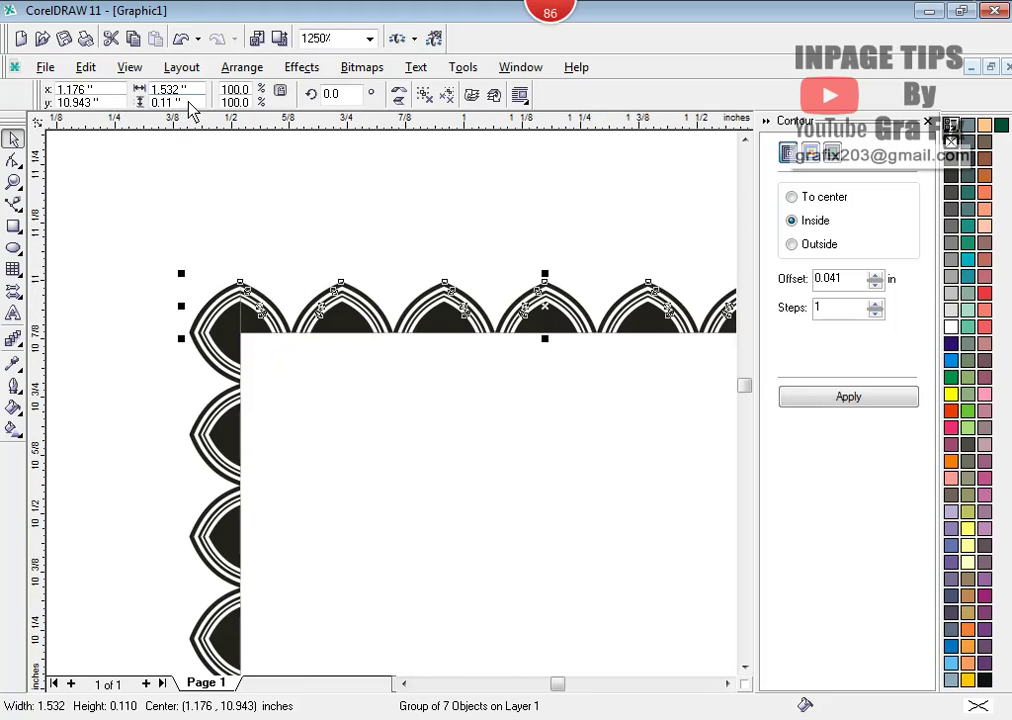
double_click(153, 102)
click(13, 226)
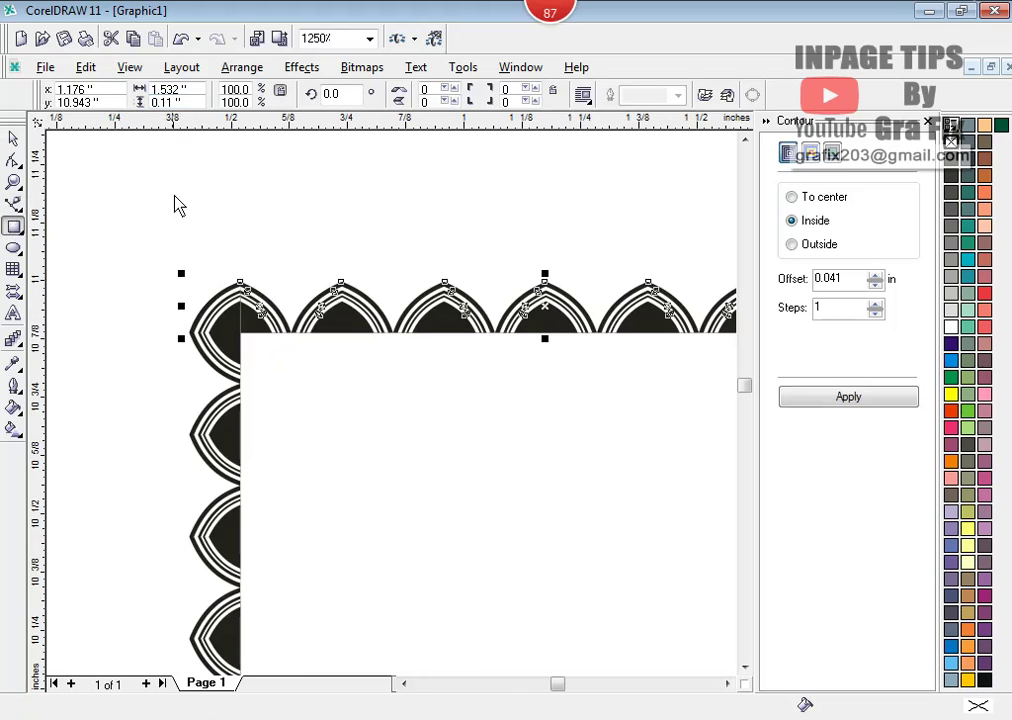
drag(181, 187, 203, 209)
- Try setting the small square's width and height to 0.011 in
double_click(165, 89)
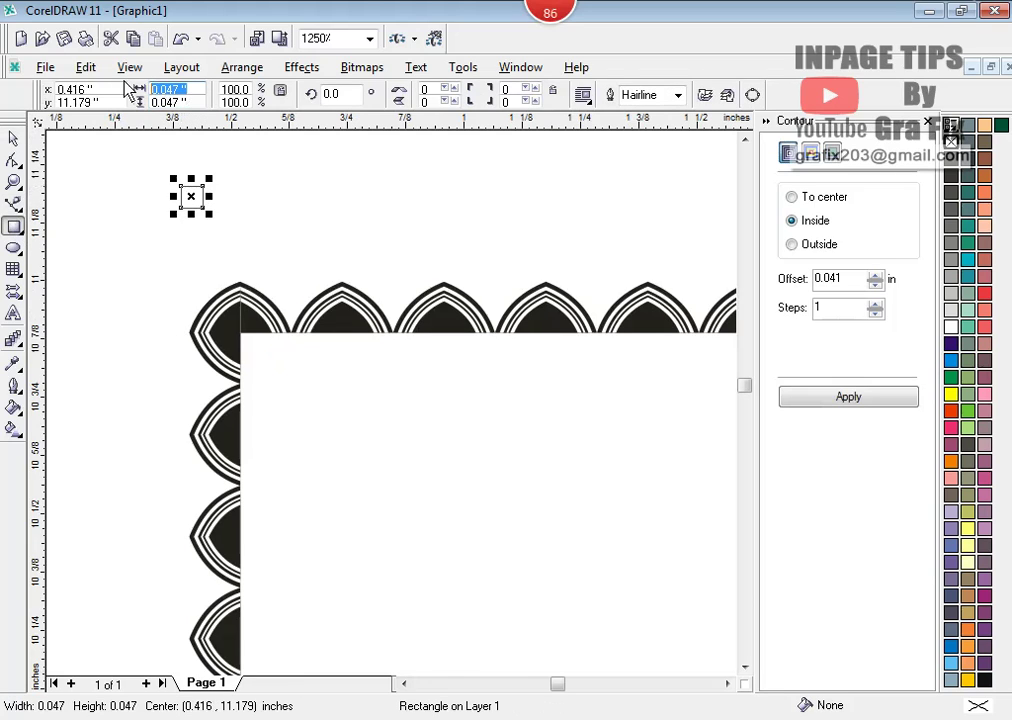
key(BackSpace)
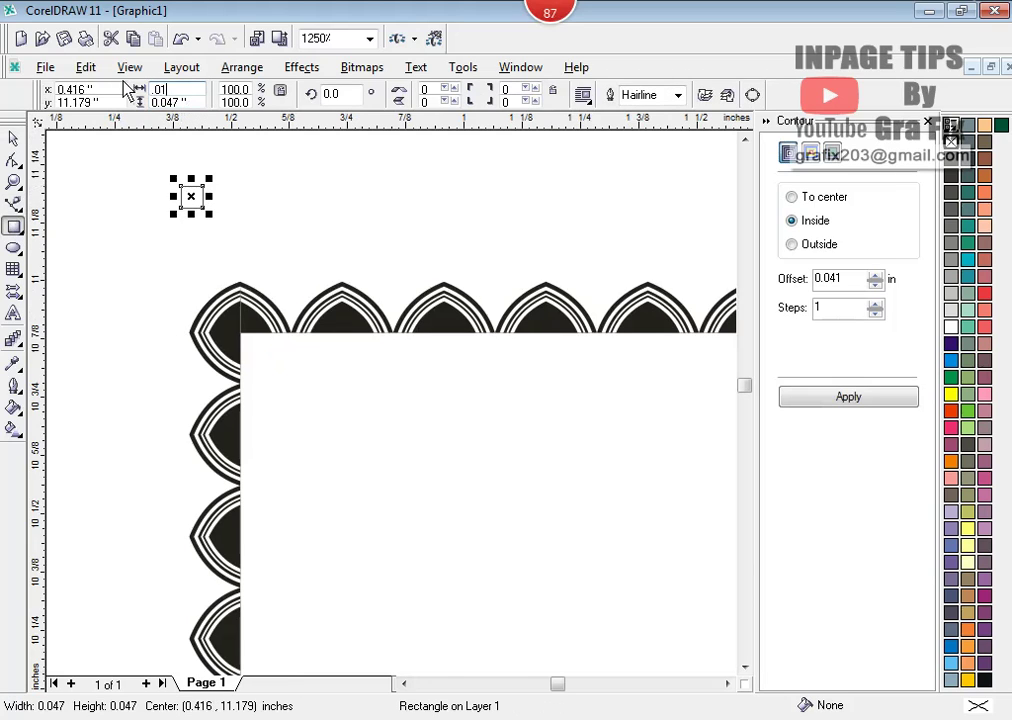
text(.011)
key(Tab)
key(BackSpace)
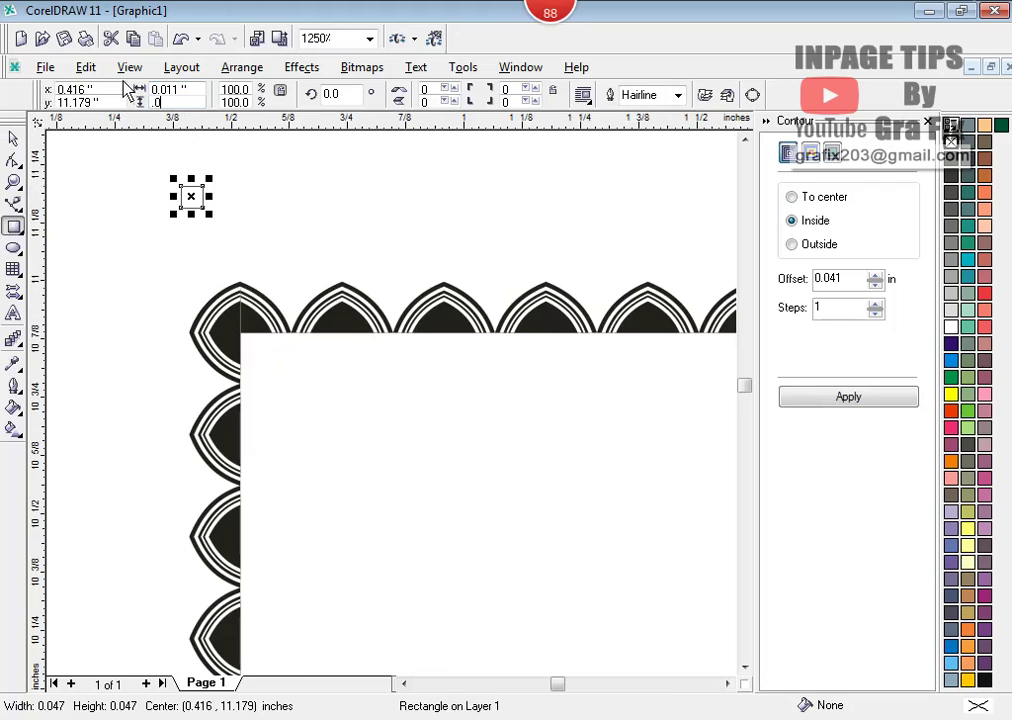
key(Return)
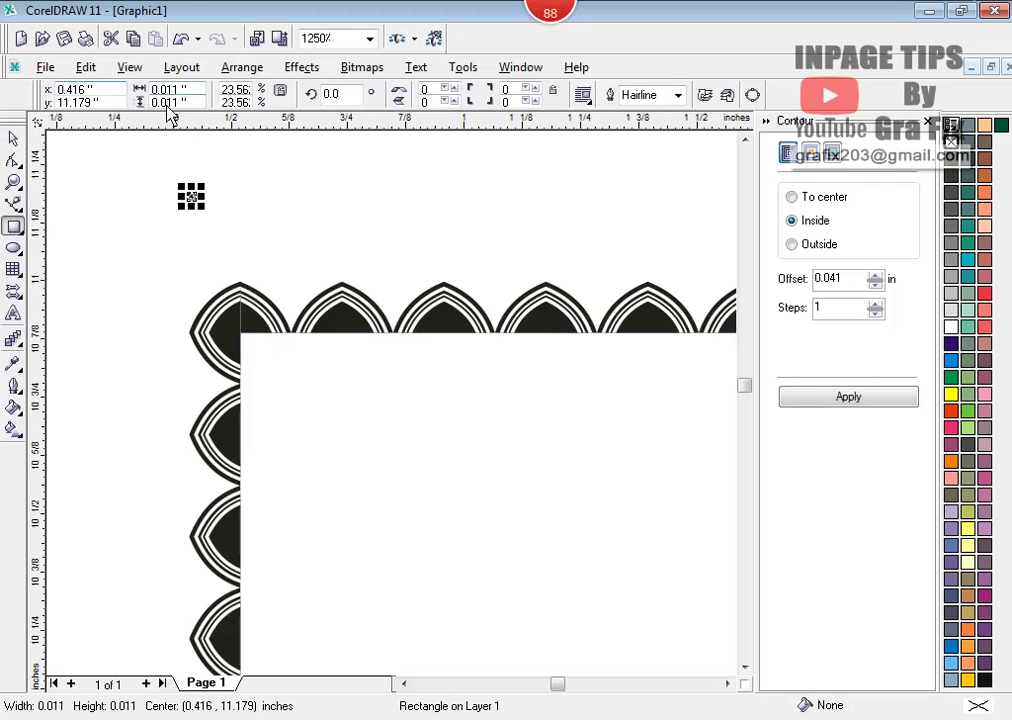
- Set the small square's width and height to 0.11 in to match the row's height
double_click(165, 89)
key(BackSpace)
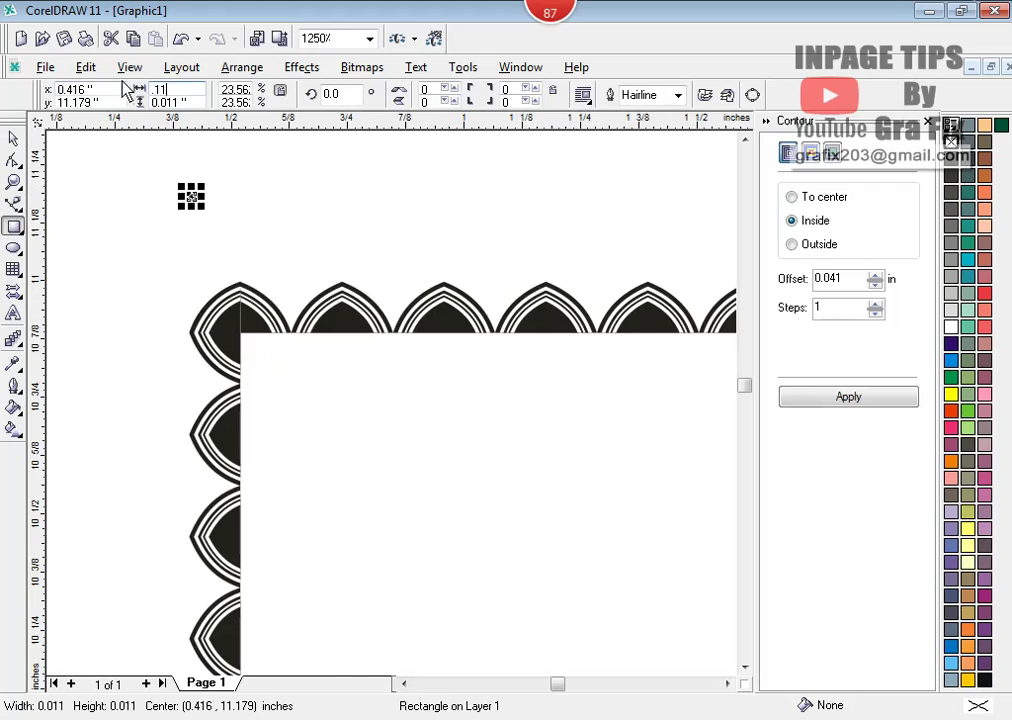
text(.11)
key(Tab)
key(BackSpace)
text(.11)
key(Return)
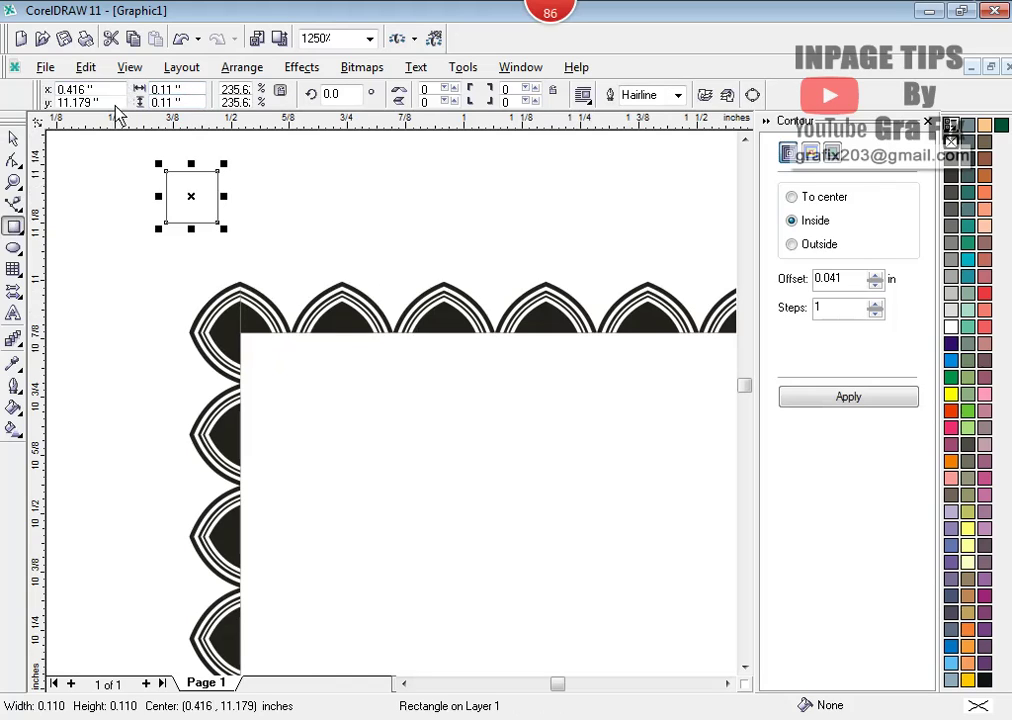
- Convert the square to curves and delete its lower-left node to form a right triangle
key(ctrl+q)
click(13, 160)
click(166, 222)
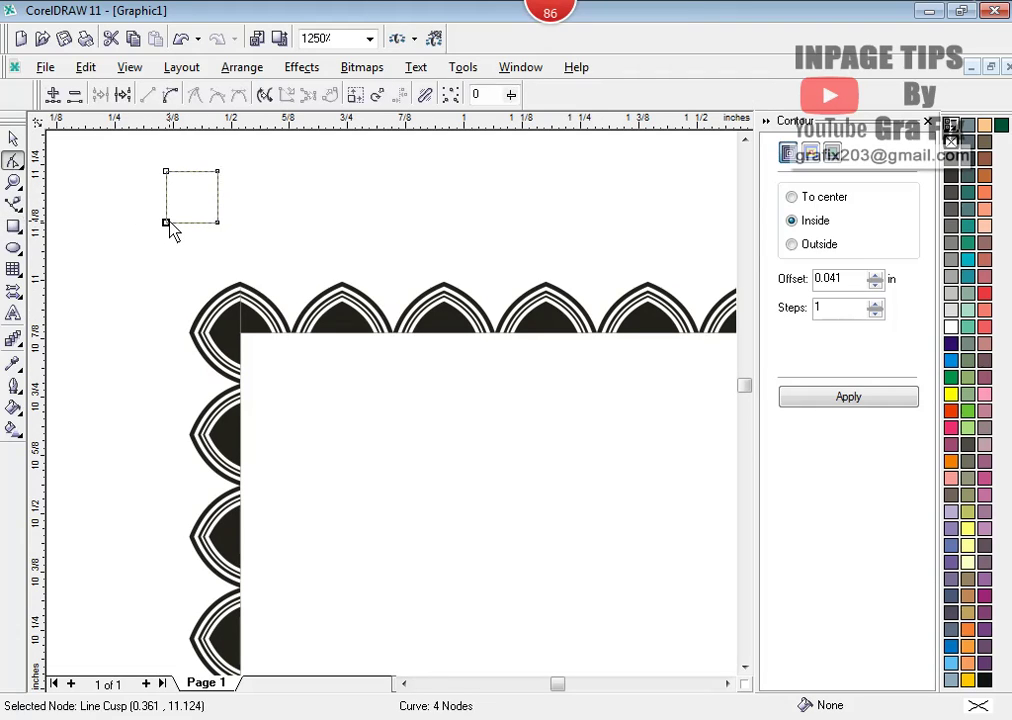
key(Delete)
click(13, 138)
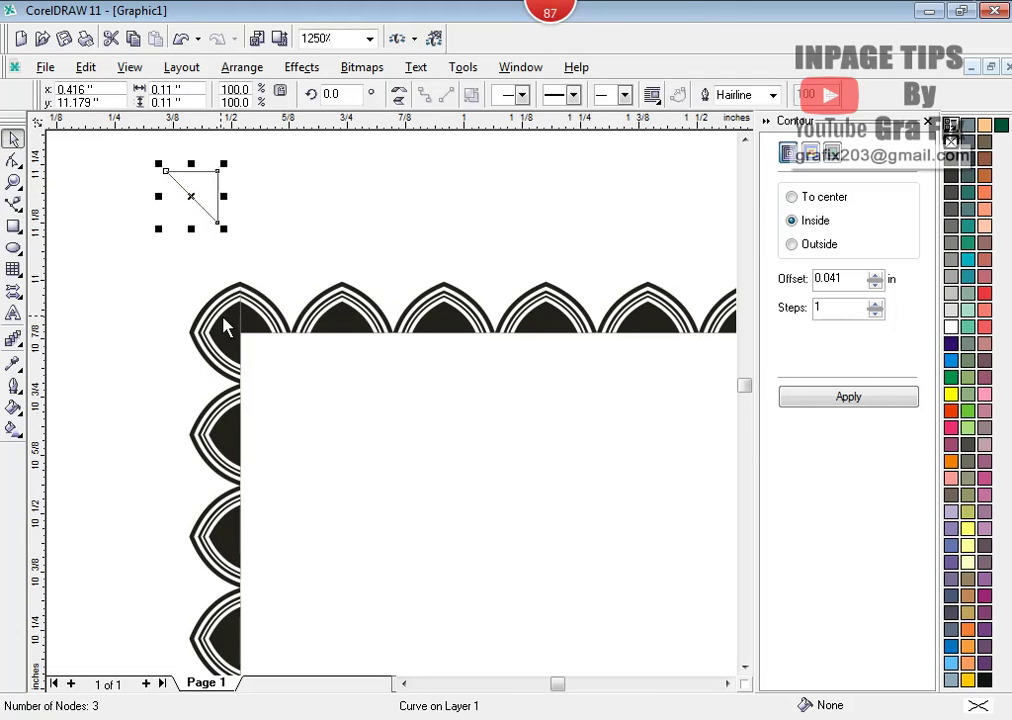
- Align the triangle with the top and left edges of the horizontal row at the corner
shift+click(340, 333)
key(t)
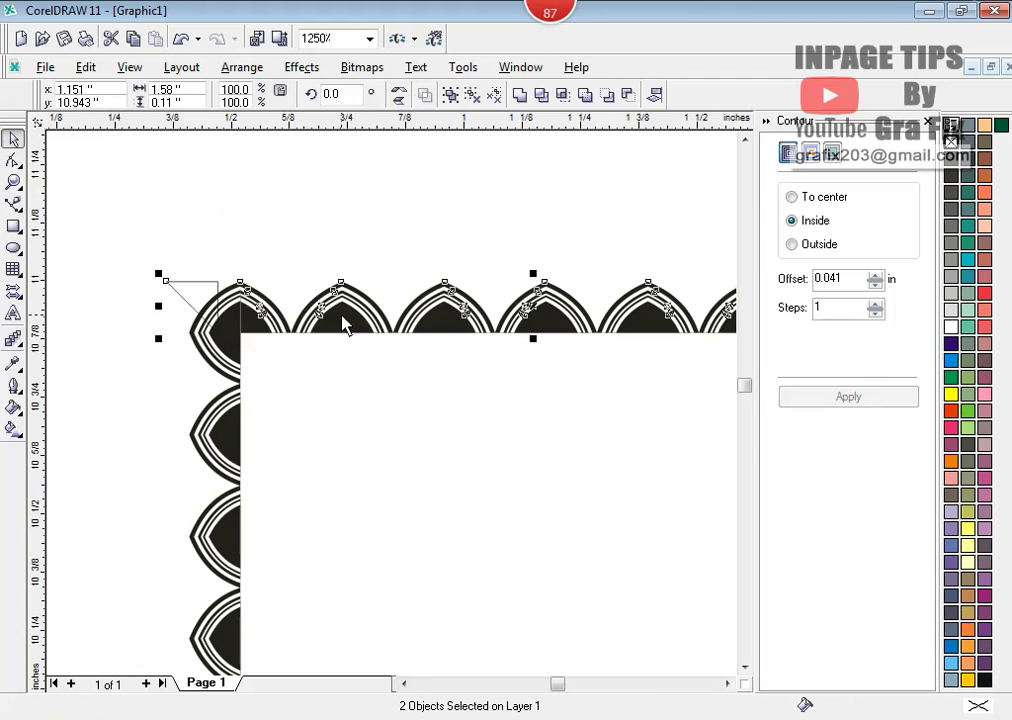
key(l)
click(149, 242)
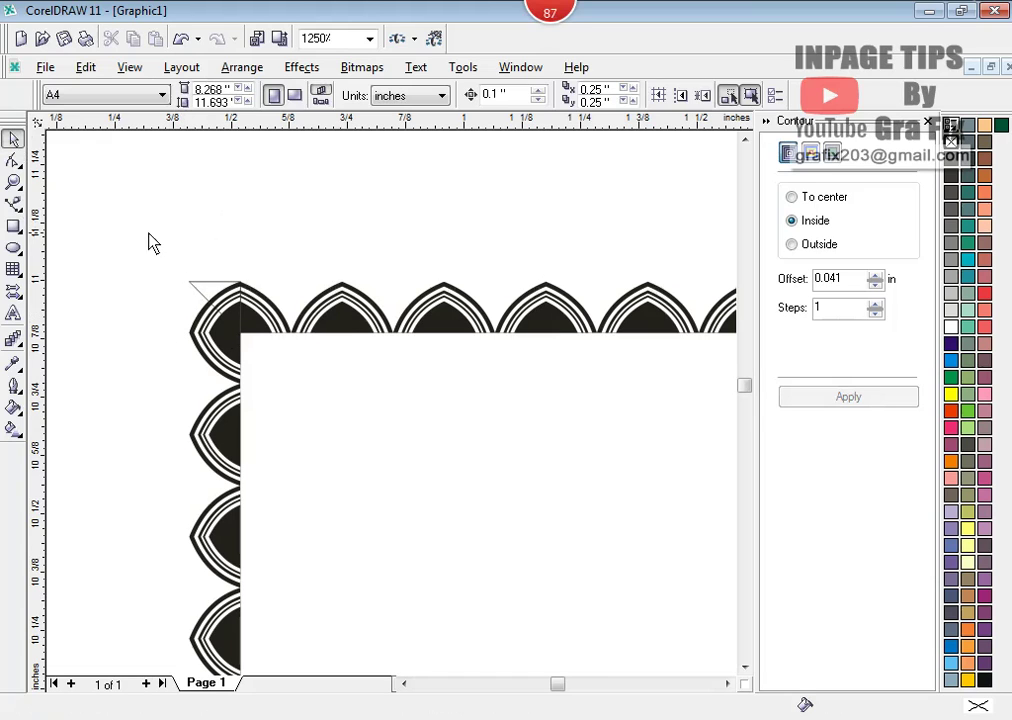
- Trim the vertical row's upper end with the triangle to make a diagonal cut
drag(124, 287, 289, 370)
shift+click(235, 418)
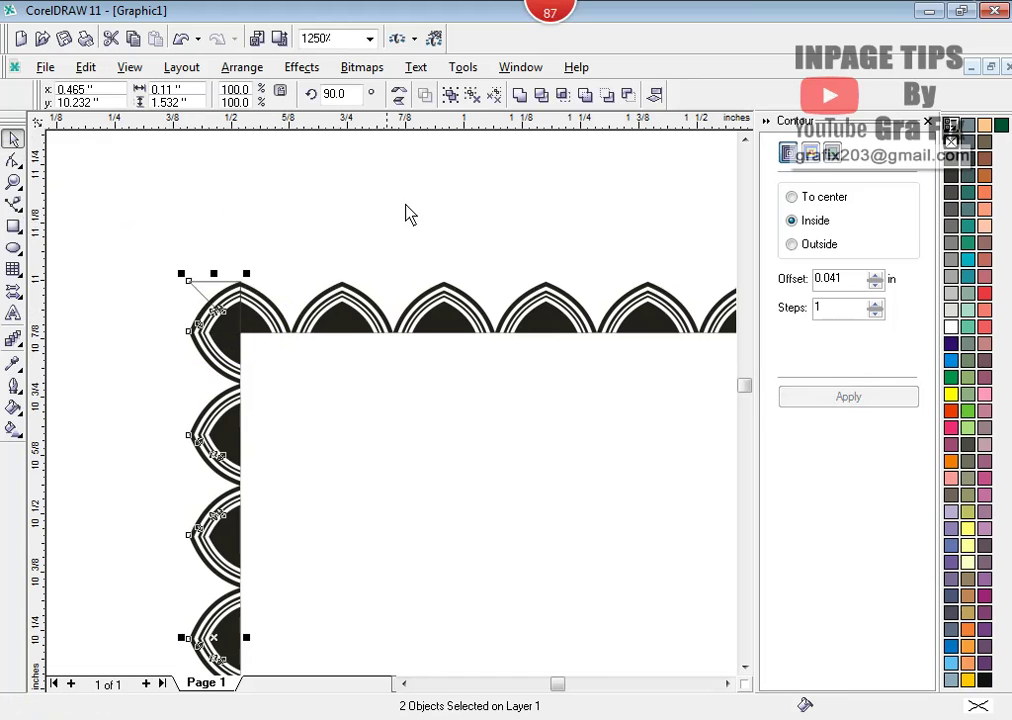
click(542, 98)
click(258, 219)
- Flip the triangle both horizontally and vertically in place and trim the horizontal row's corner end with it
drag(265, 337, 284, 339)
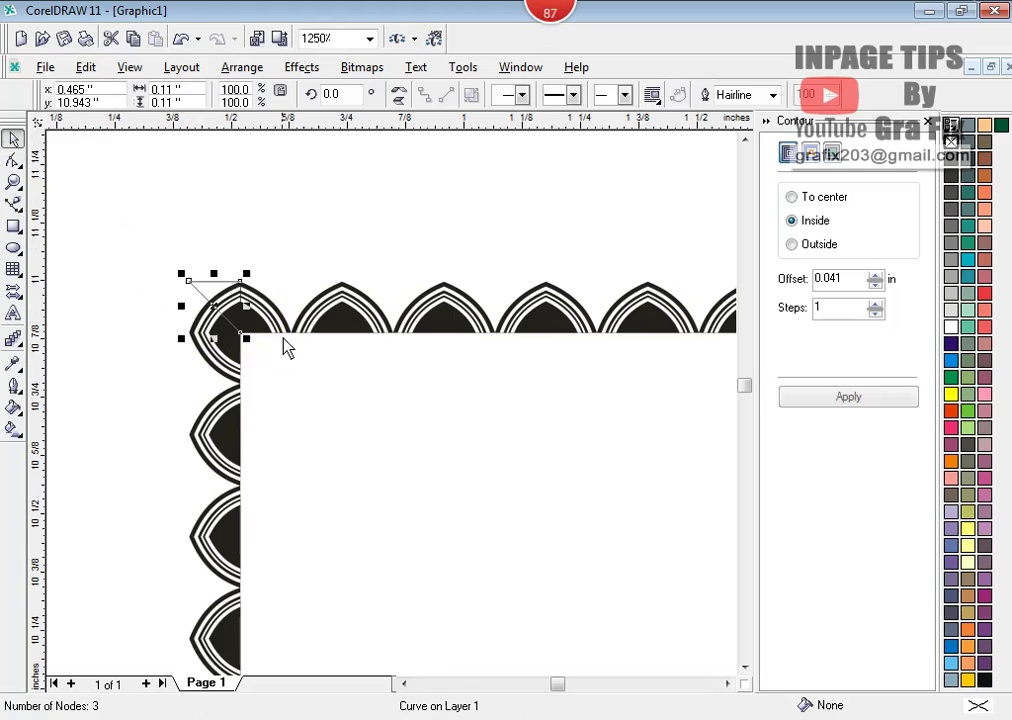
click(397, 101)
click(398, 91)
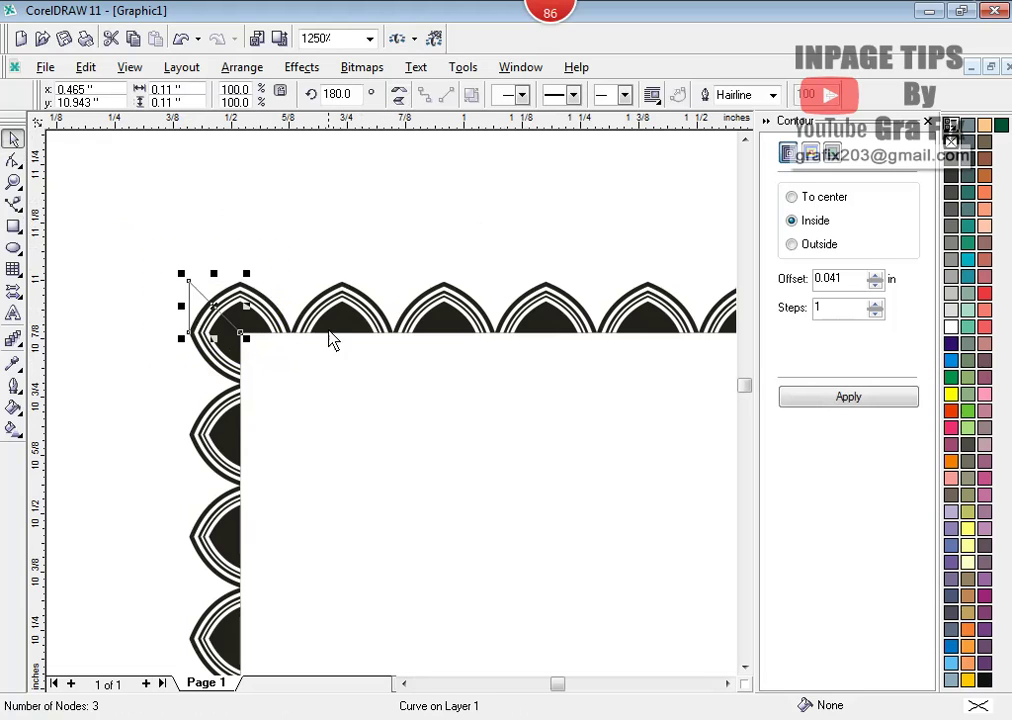
shift+click(361, 326)
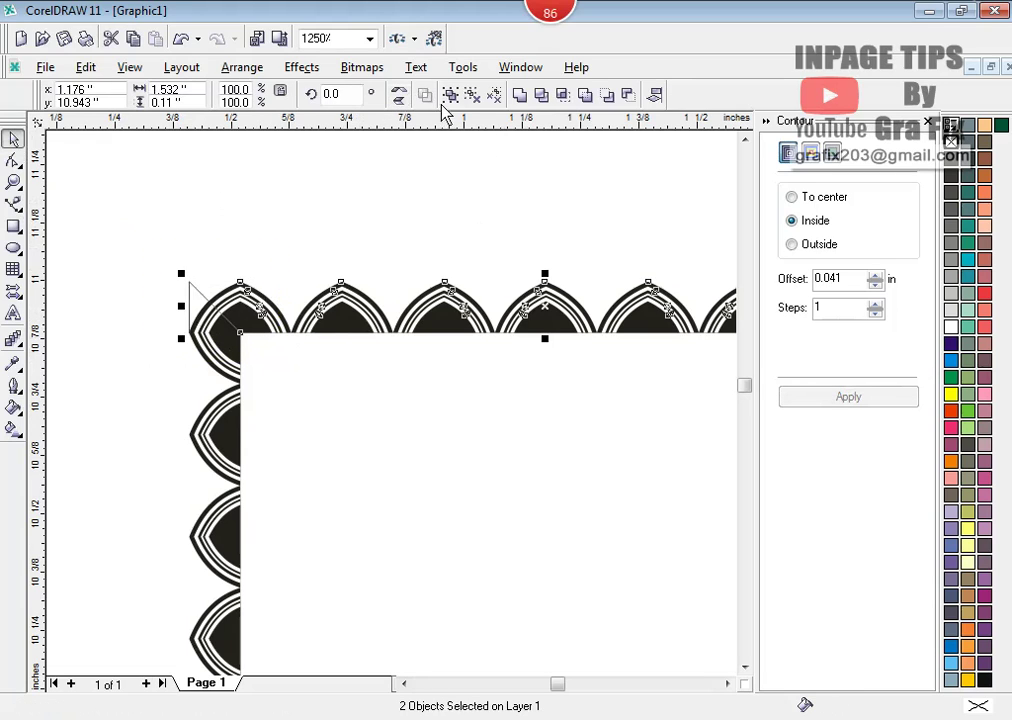
click(540, 100)
click(443, 176)
- Move the triangle clear of the corner, and test the mitred cut by shifting the vertical row down and undoing it
drag(194, 289, 101, 191)
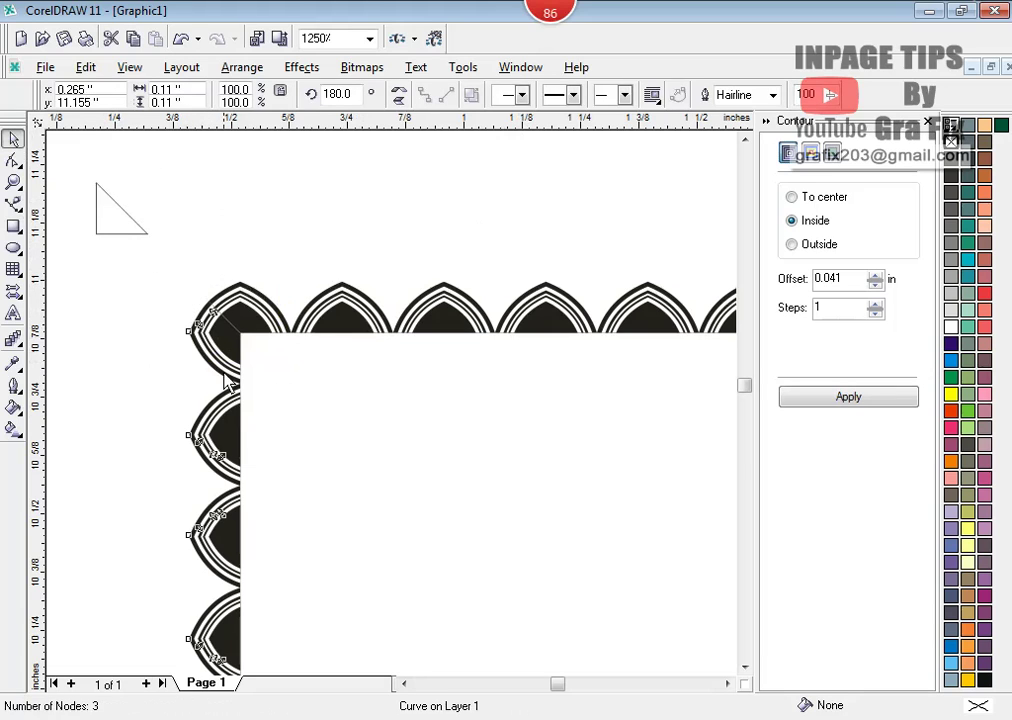
drag(226, 380, 232, 376)
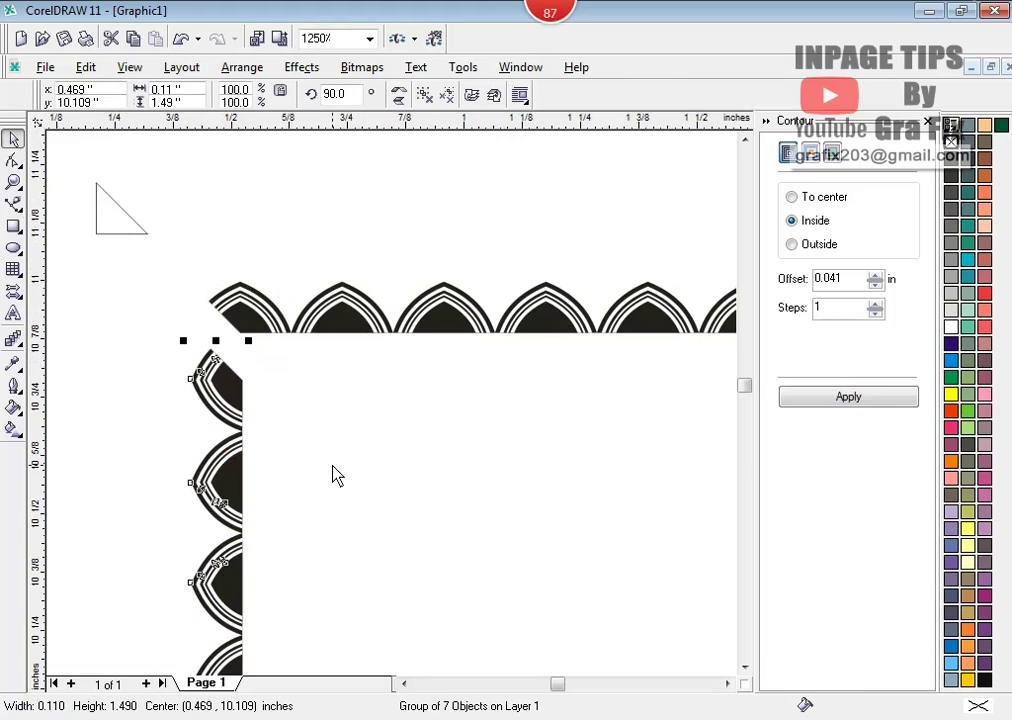
key(ctrl+z)
click(321, 189)
- Move both mitred rows together towards the page's left edge and group them
scroll(271, 399, down, 3)
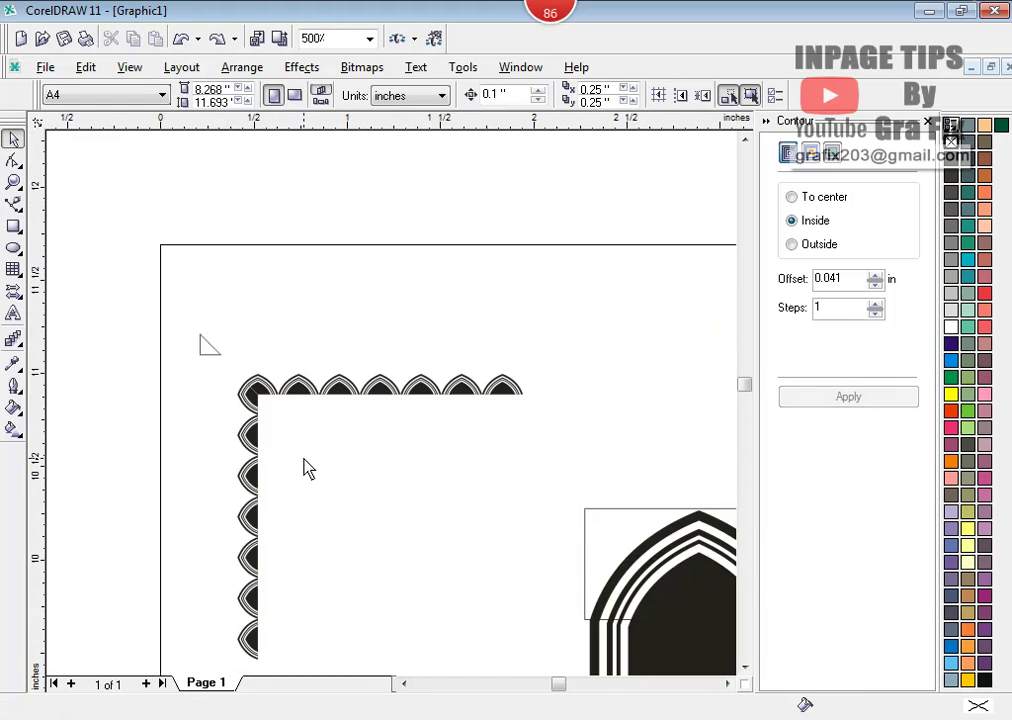
scroll(308, 469, up, 2)
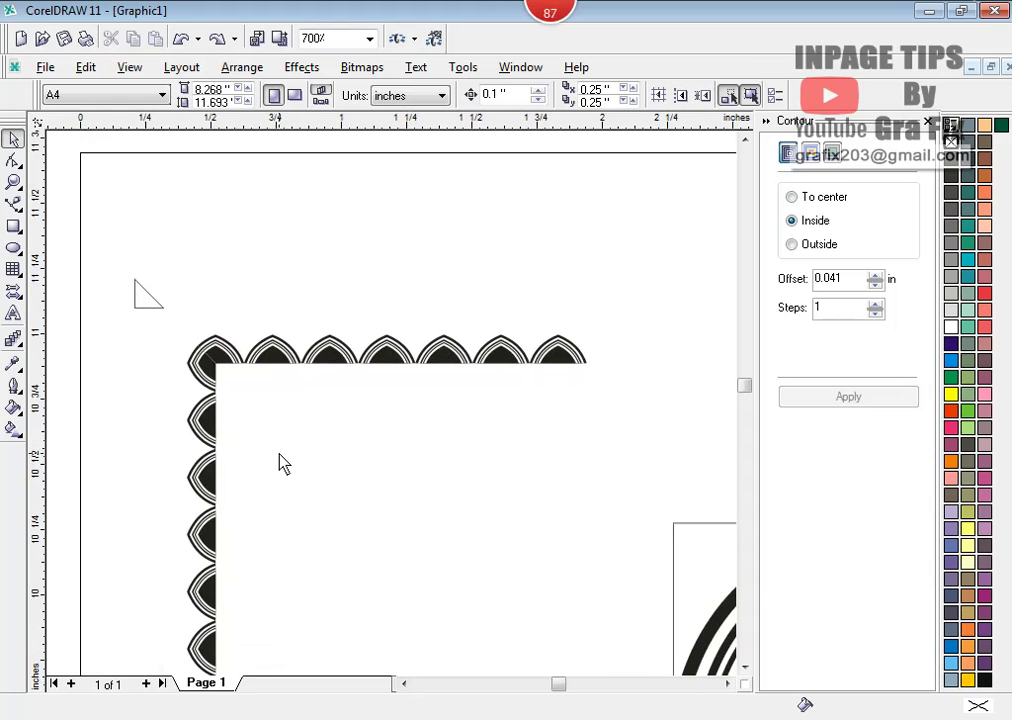
scroll(283, 463, down, 3)
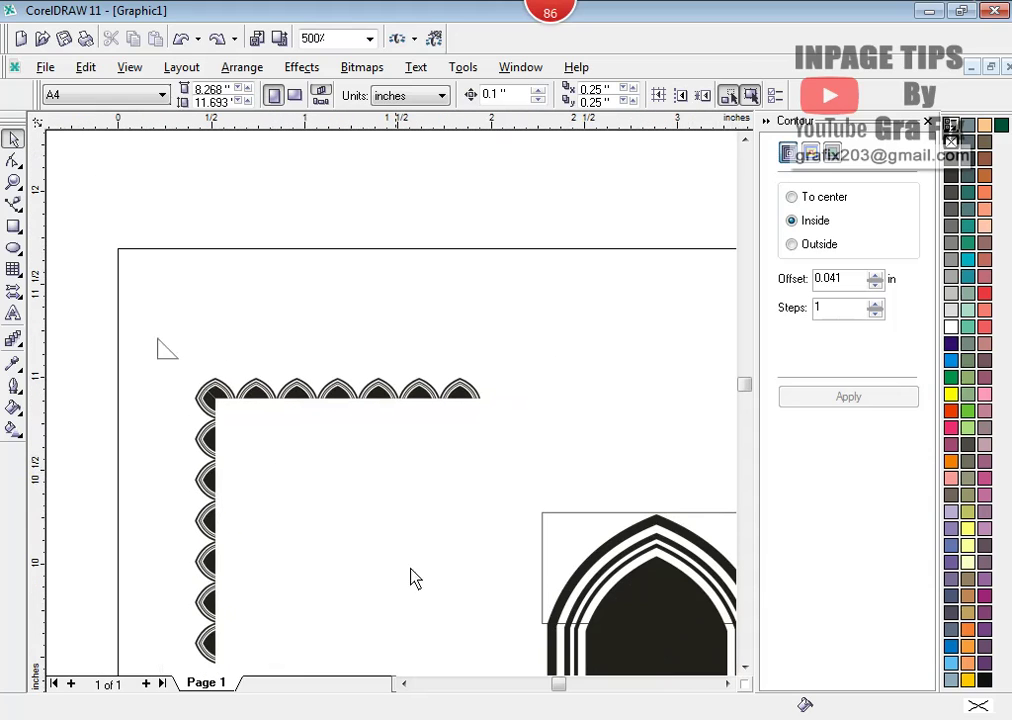
click(745, 667)
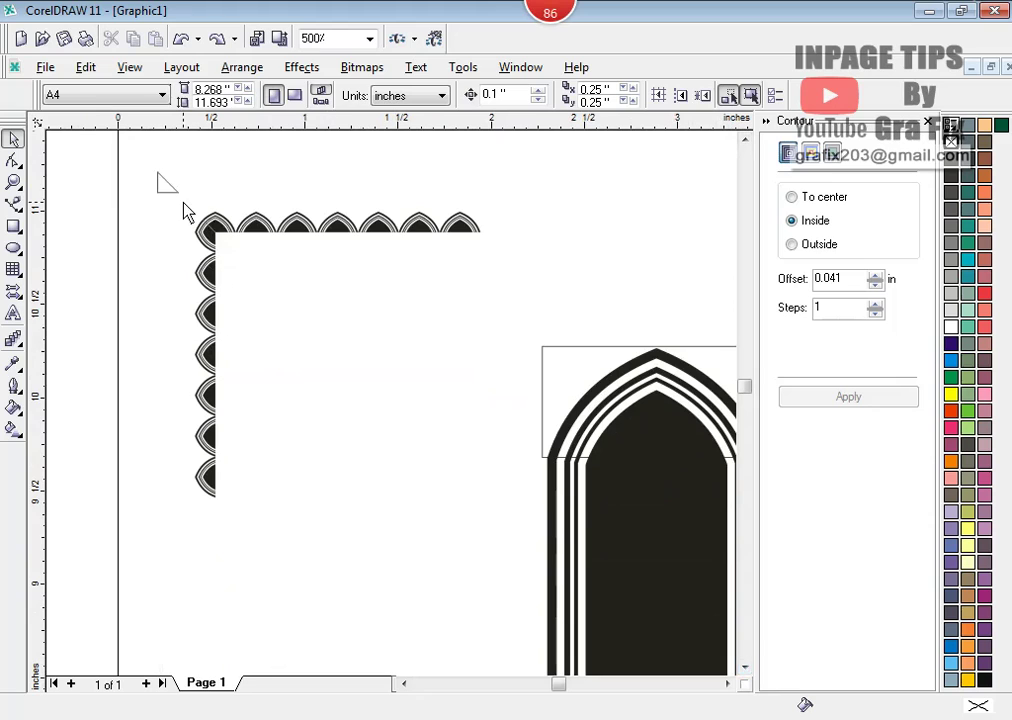
drag(185, 201, 533, 547)
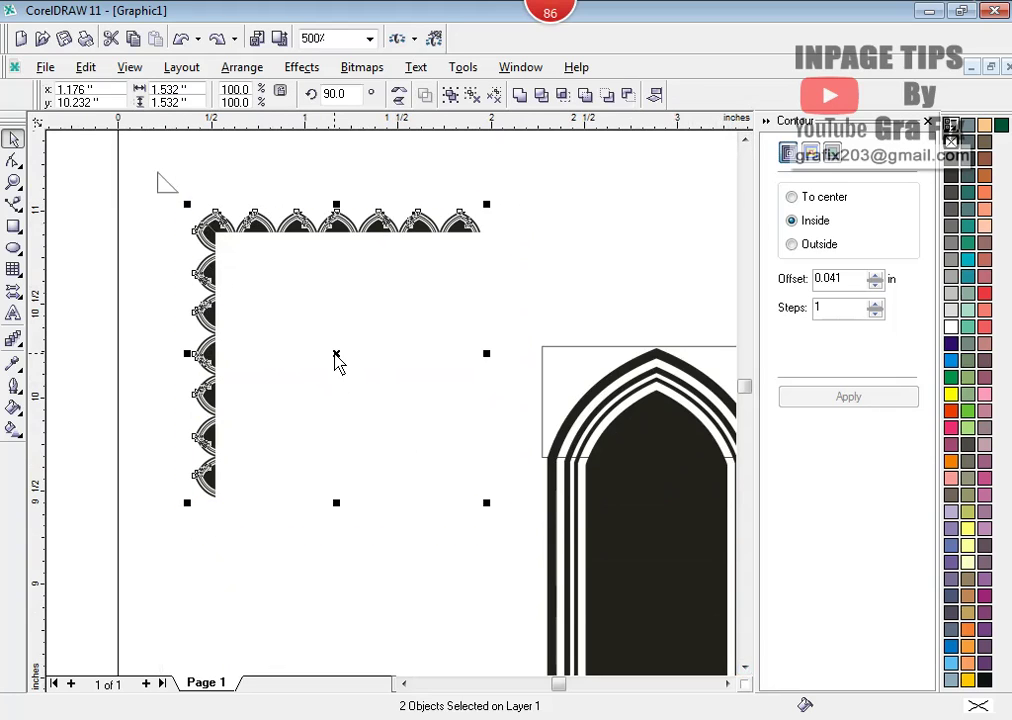
drag(336, 355, 274, 377)
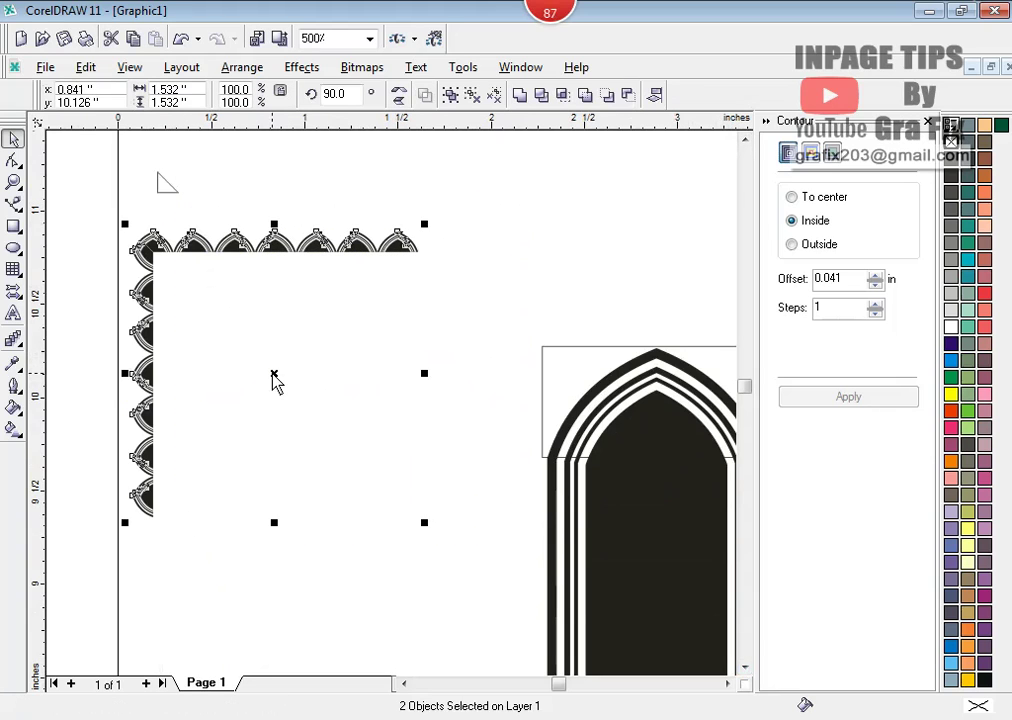
key(ctrl+g)
- Complete a square frame by mirroring a copy of the corner group to the right and, after grouping both, a copy downward
drag(125, 373, 437, 395)
shift+click(355, 252)
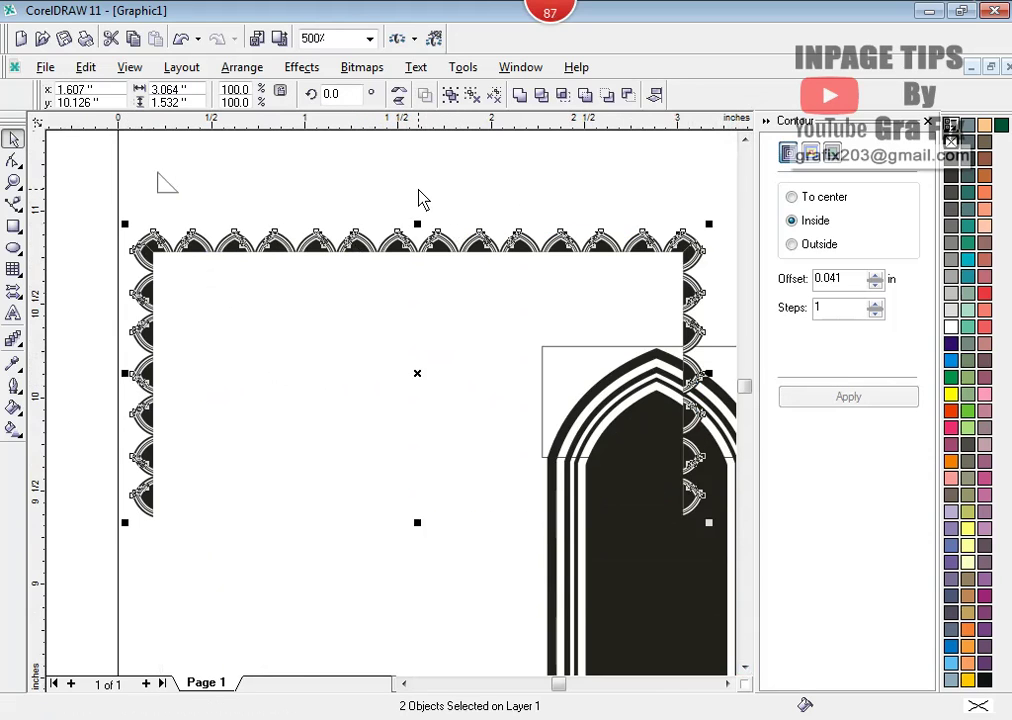
key(ctrl+g)
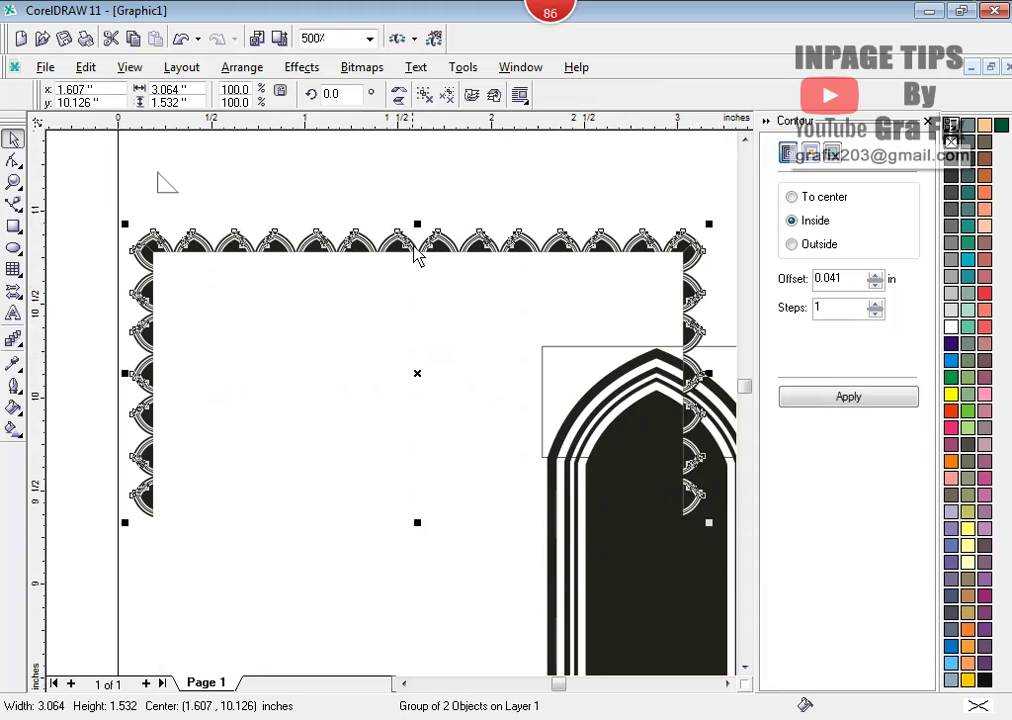
drag(418, 227, 429, 499)
drag(418, 228, 461, 605)
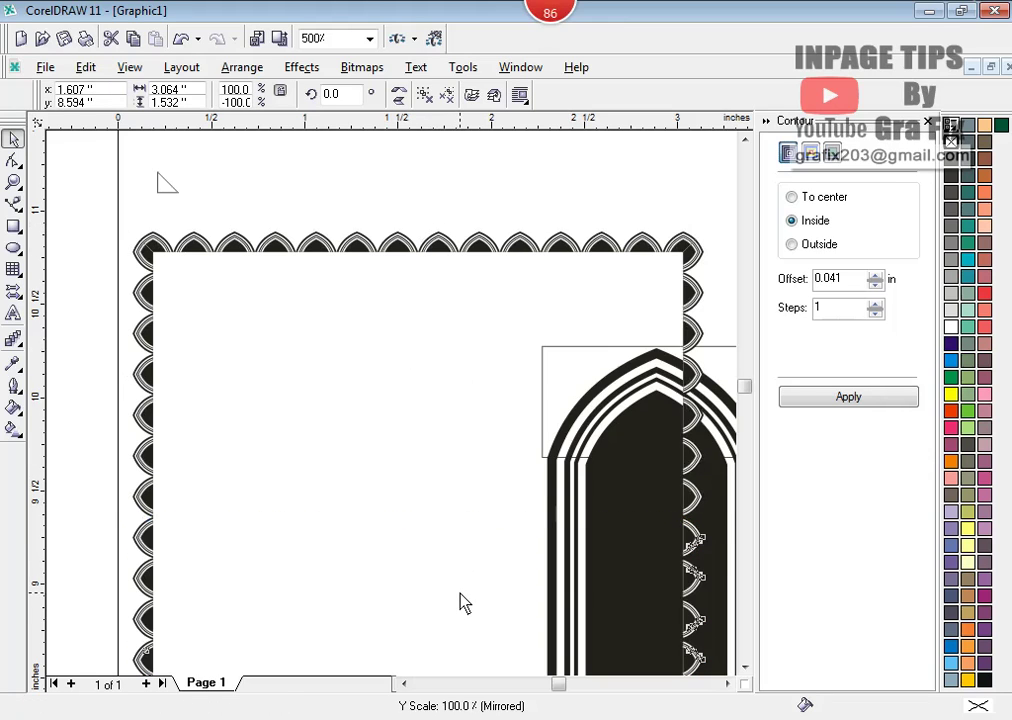
- Move the frame's upper and lower halves together off the page to its left and group them
scroll(402, 421, down, 4)
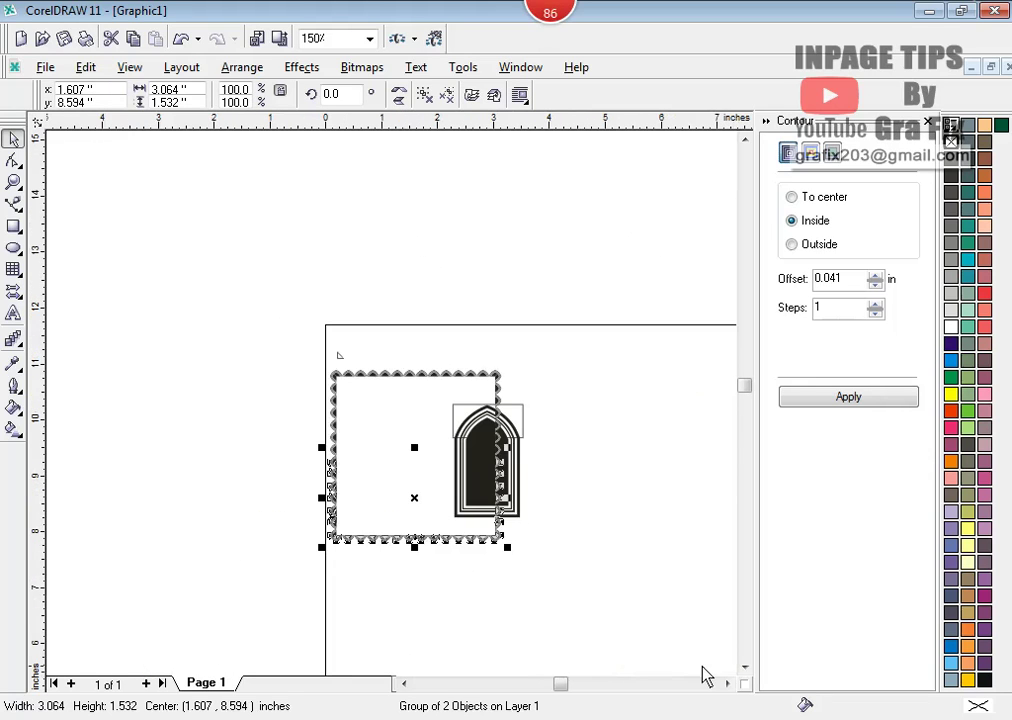
click(744, 667)
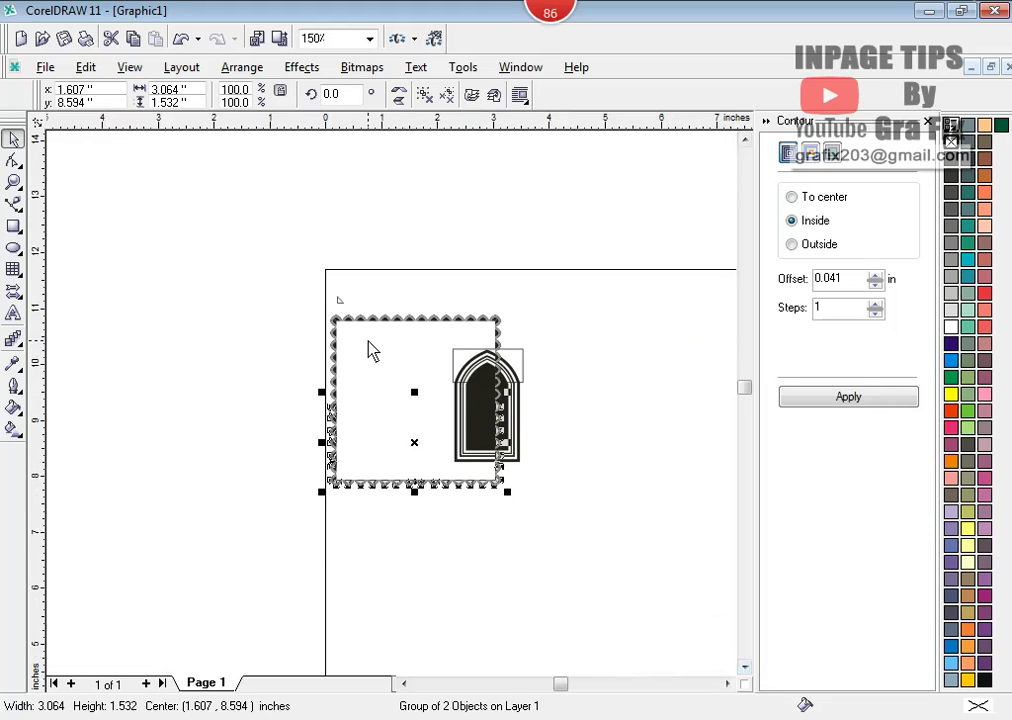
key(ctrl+u)
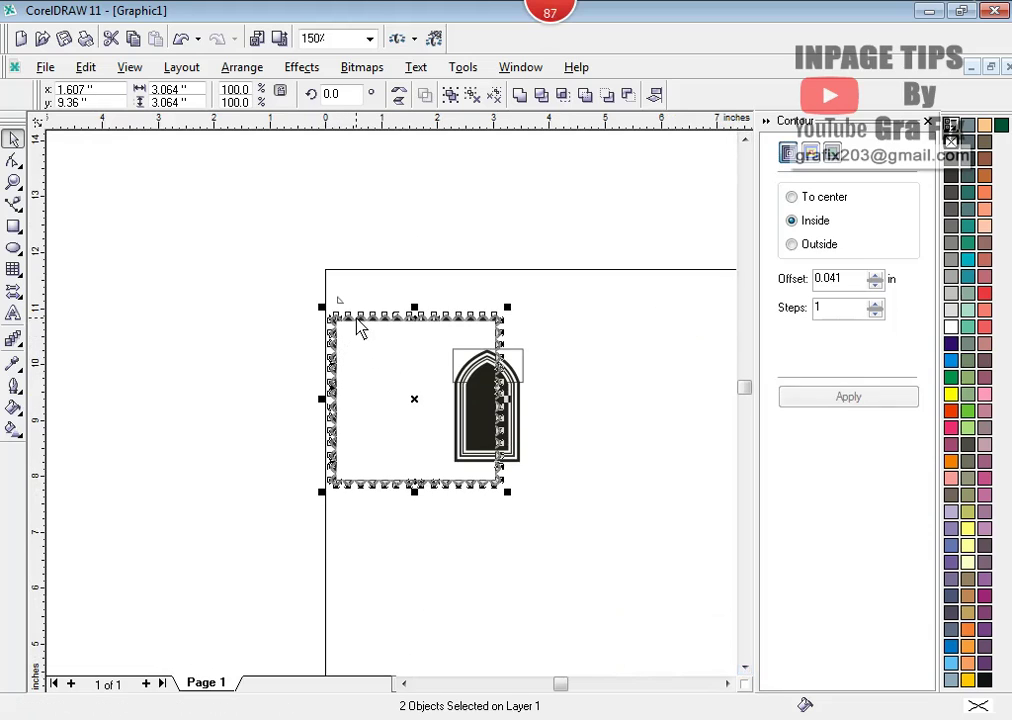
drag(413, 406, 183, 424)
key(ctrl+g)
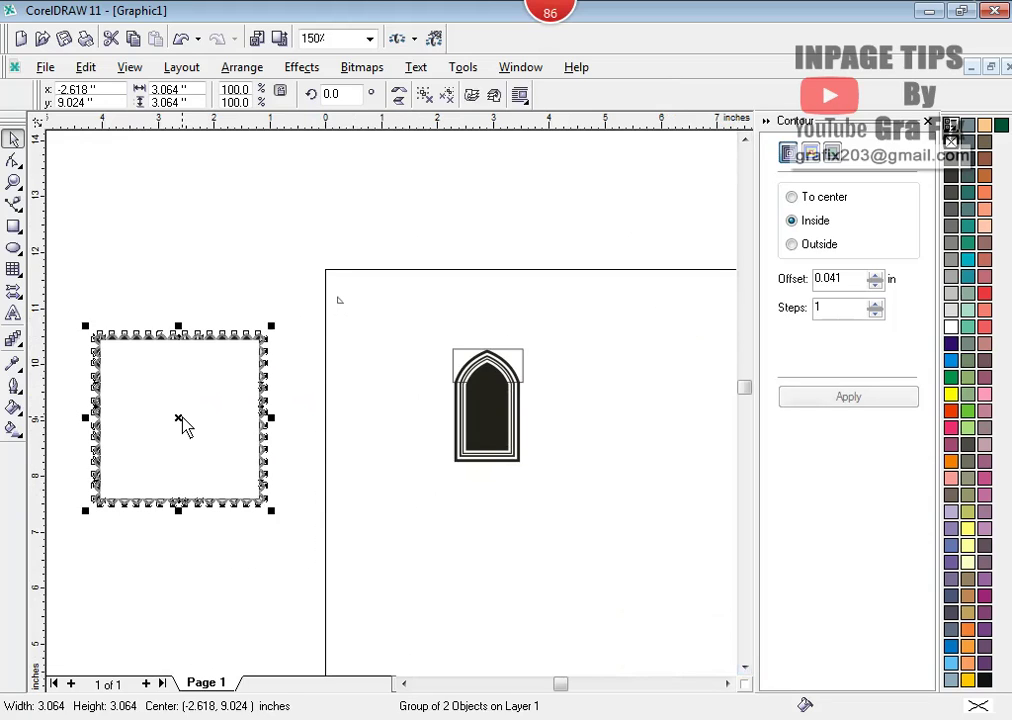
- Examine the completed square frame's arch pattern and corner joints up close
key(z)
drag(81, 309, 300, 538)
key(space)
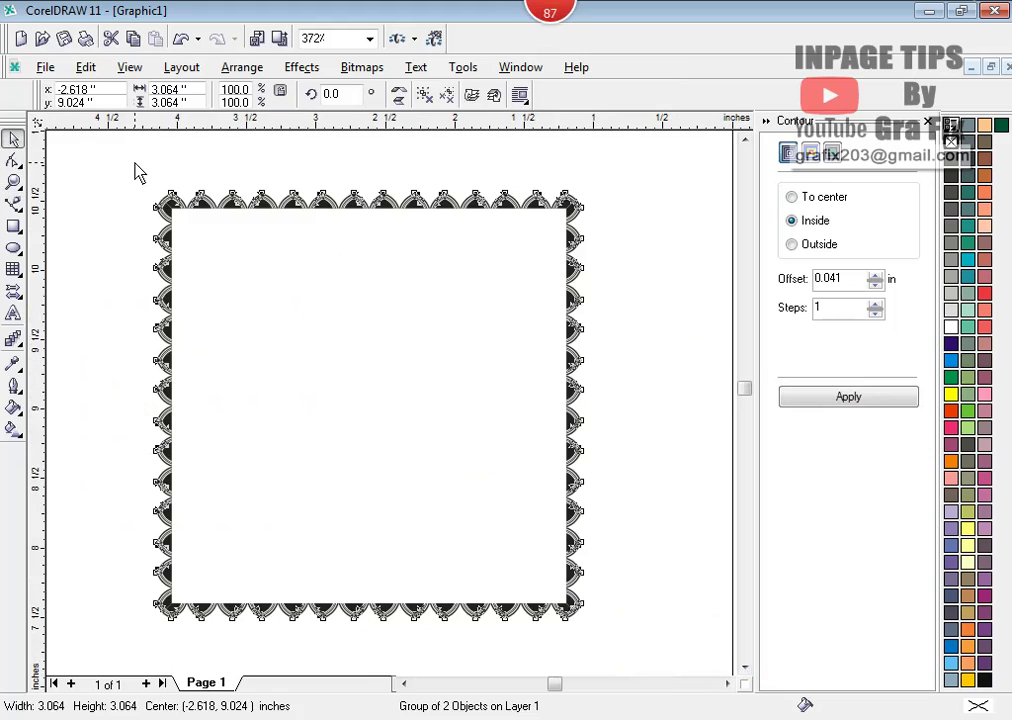
click(135, 170)
scroll(400, 190, up, 2)
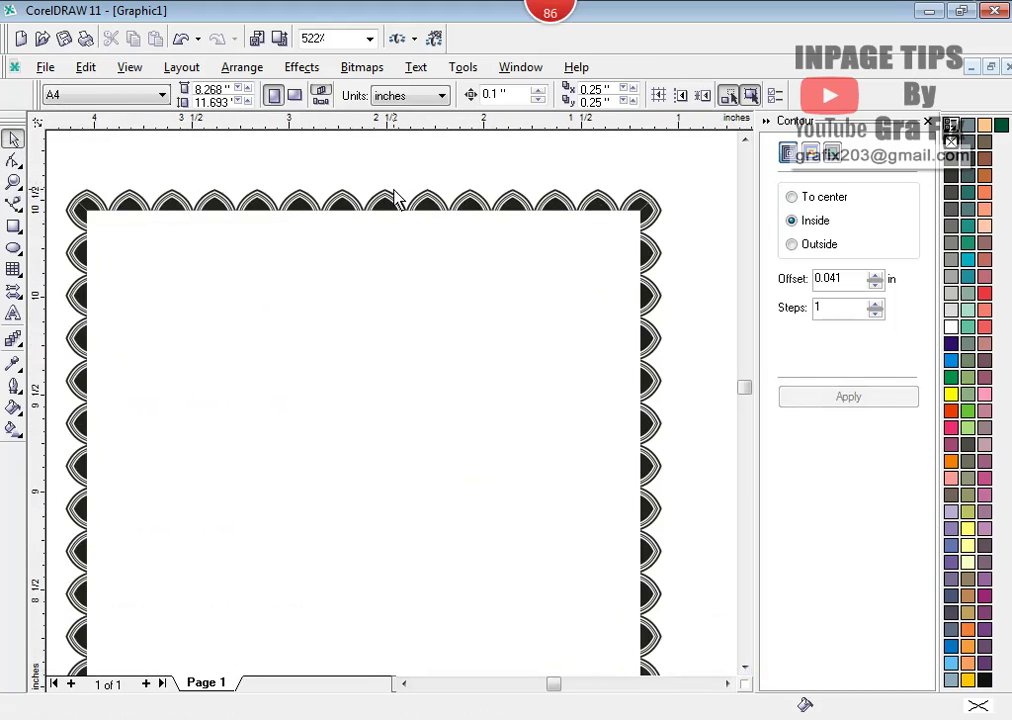
scroll(397, 199, down, 4)
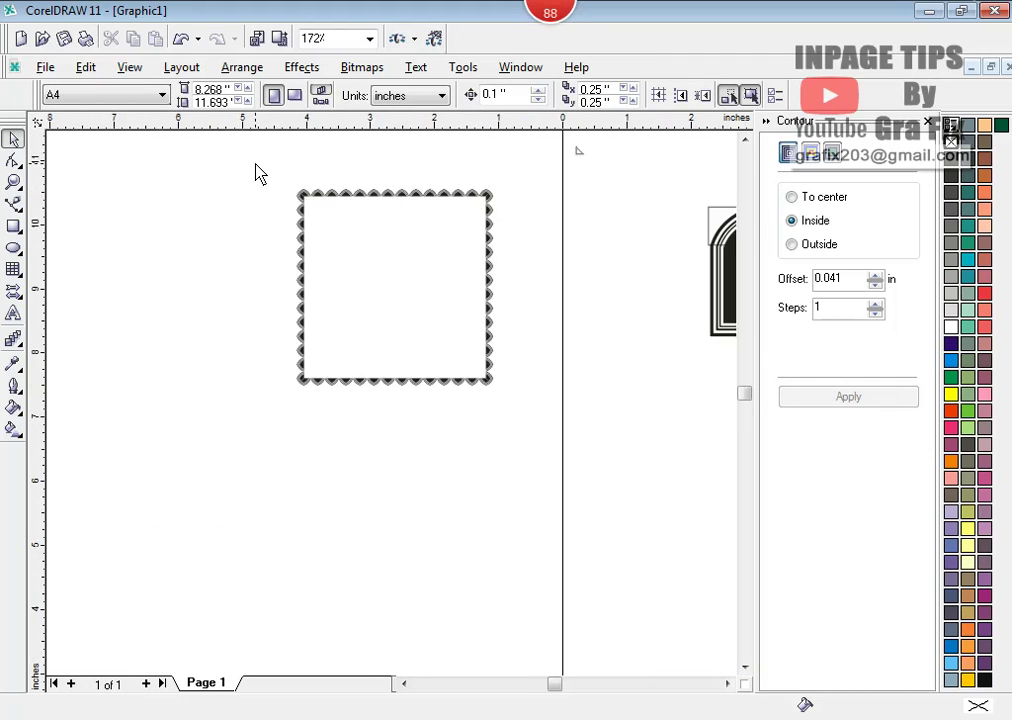
drag(255, 163, 549, 438)
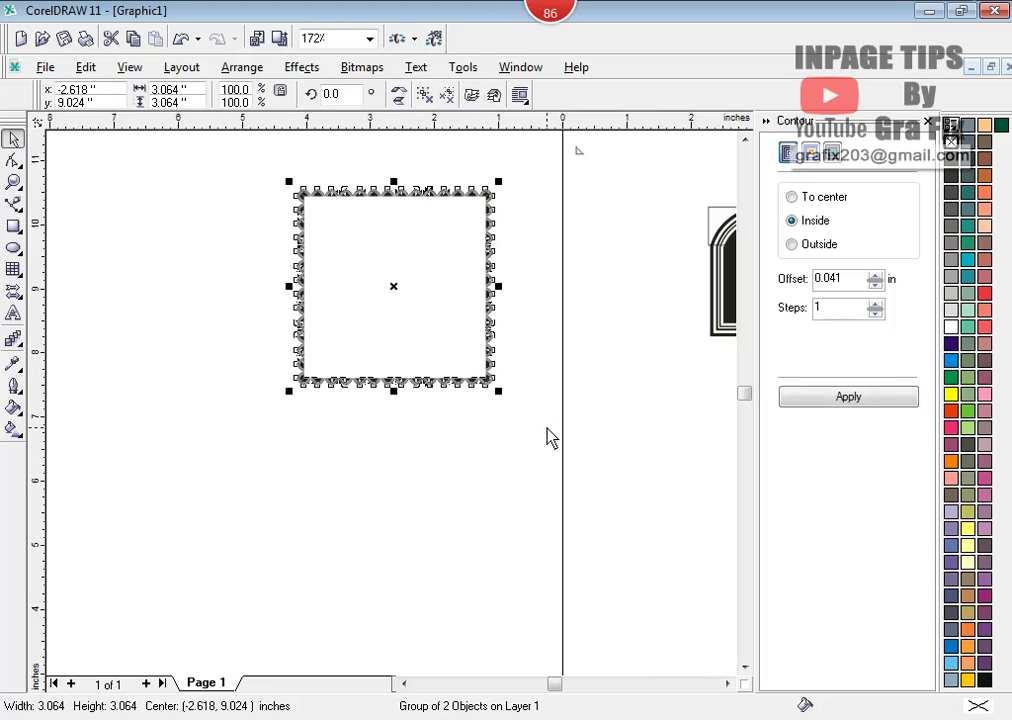
- Raise the cutting rectangle over the nested arch so it covers a shorter part of the tip
click(727, 684)
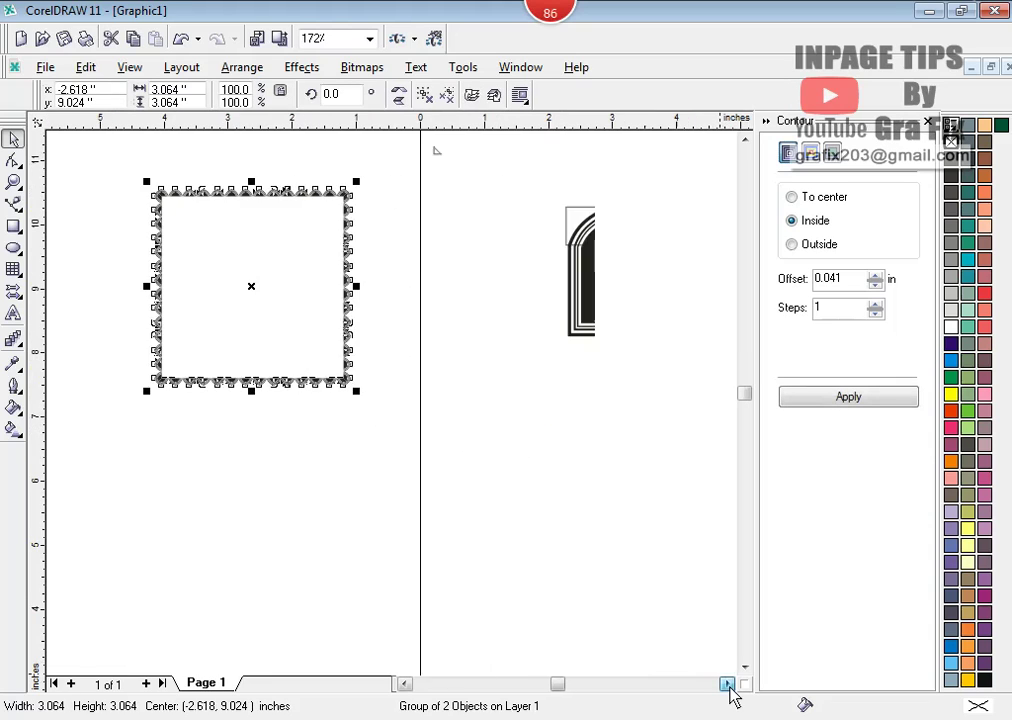
scroll(518, 230, up, 1)
scroll(518, 230, up, 2)
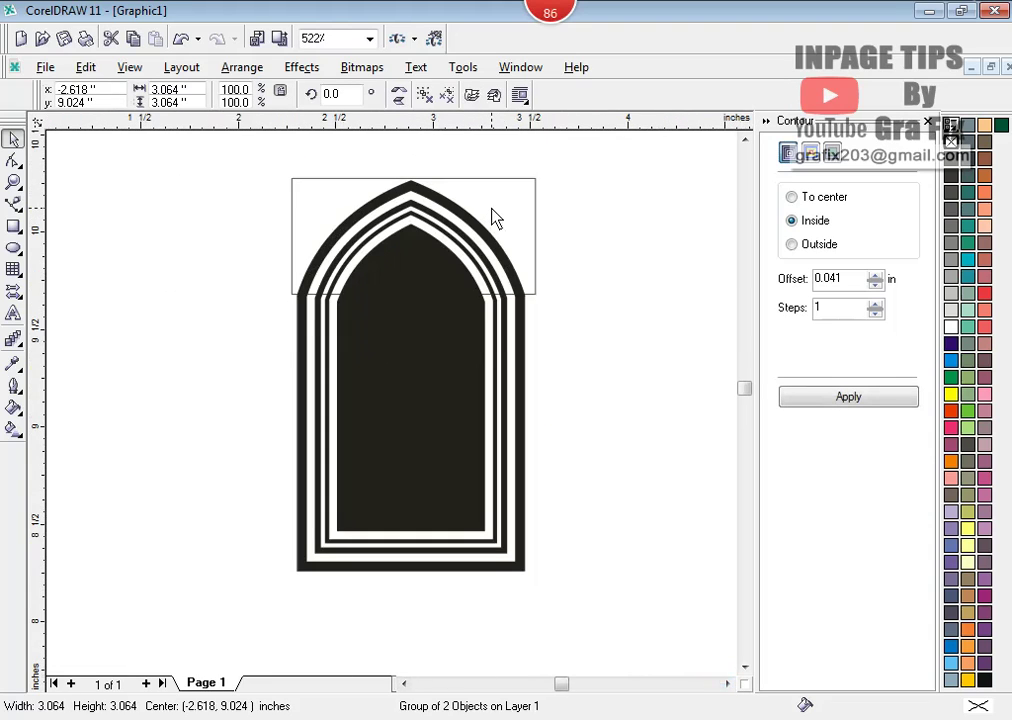
drag(511, 203, 508, 166)
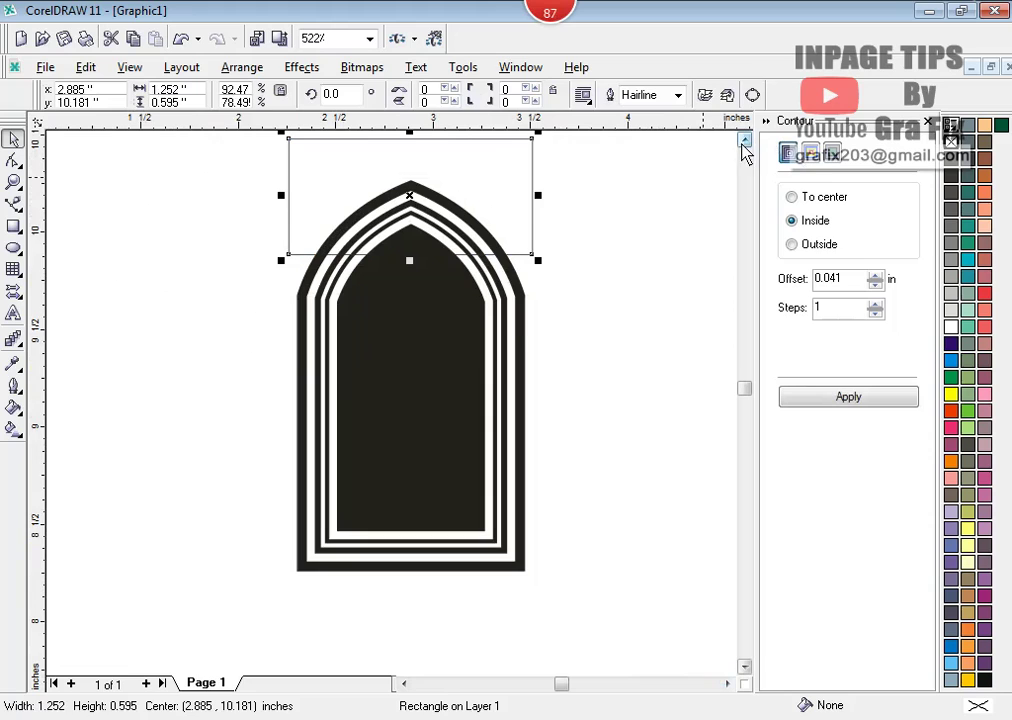
- Intersect the nested arch with the raised rectangle and move the resulting arch tip out beside the arch
scroll(508, 197, up, 1)
drag(199, 163, 676, 566)
click(563, 105)
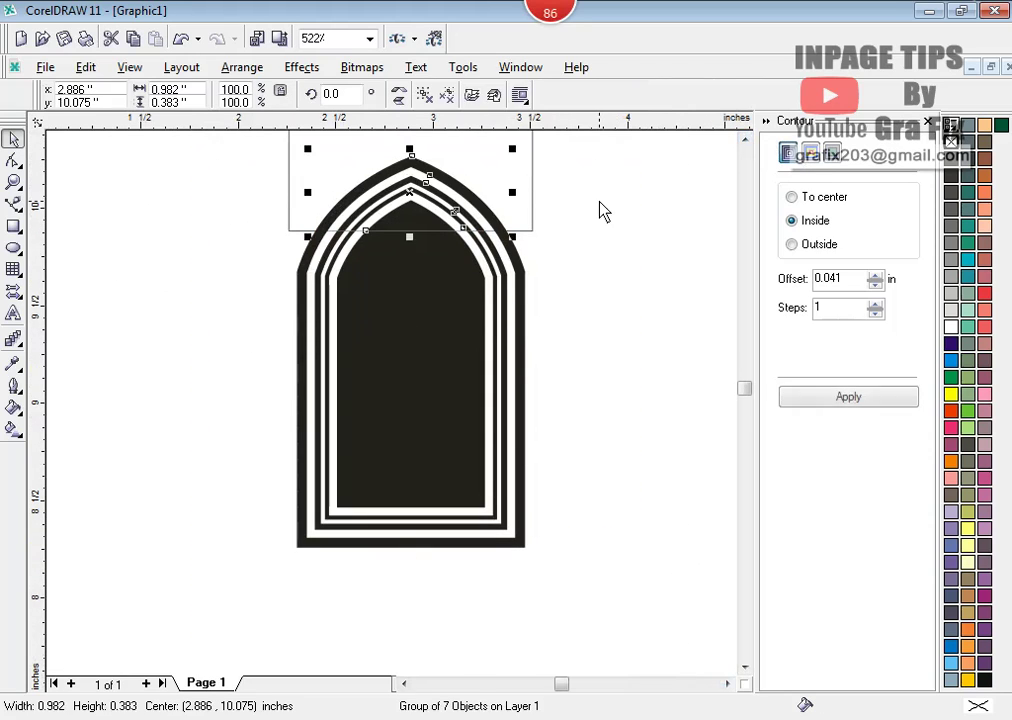
drag(429, 208, 163, 340)
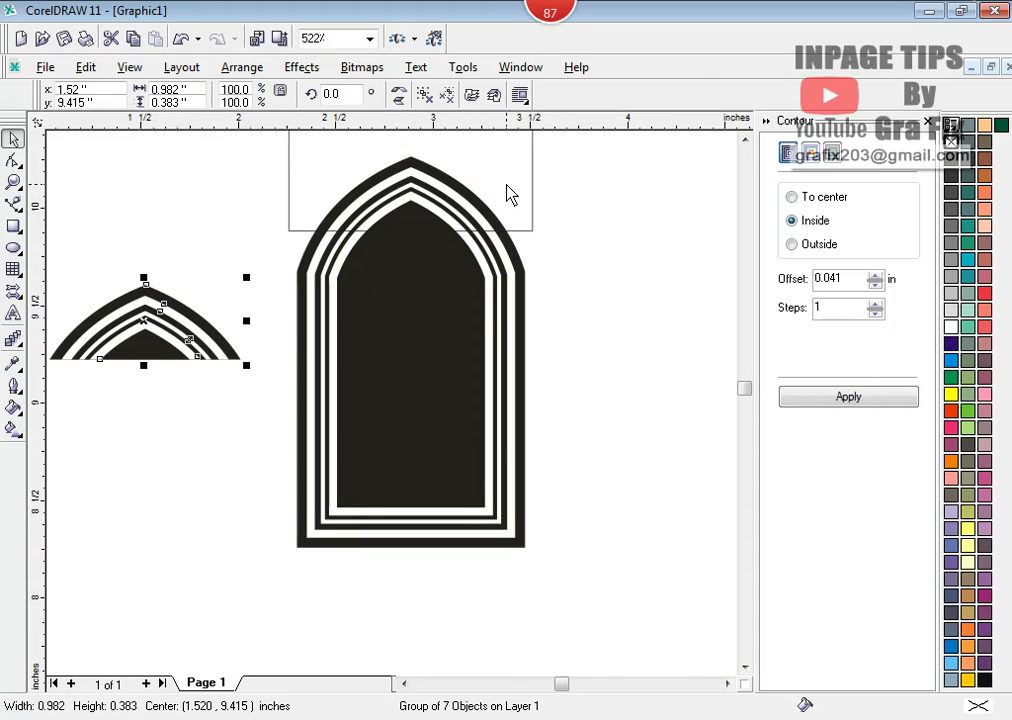
- Move the arch tip below the nested arch and scale it down about its centre to about 0.284 by 0.111 in
scroll(520, 343, down, 3)
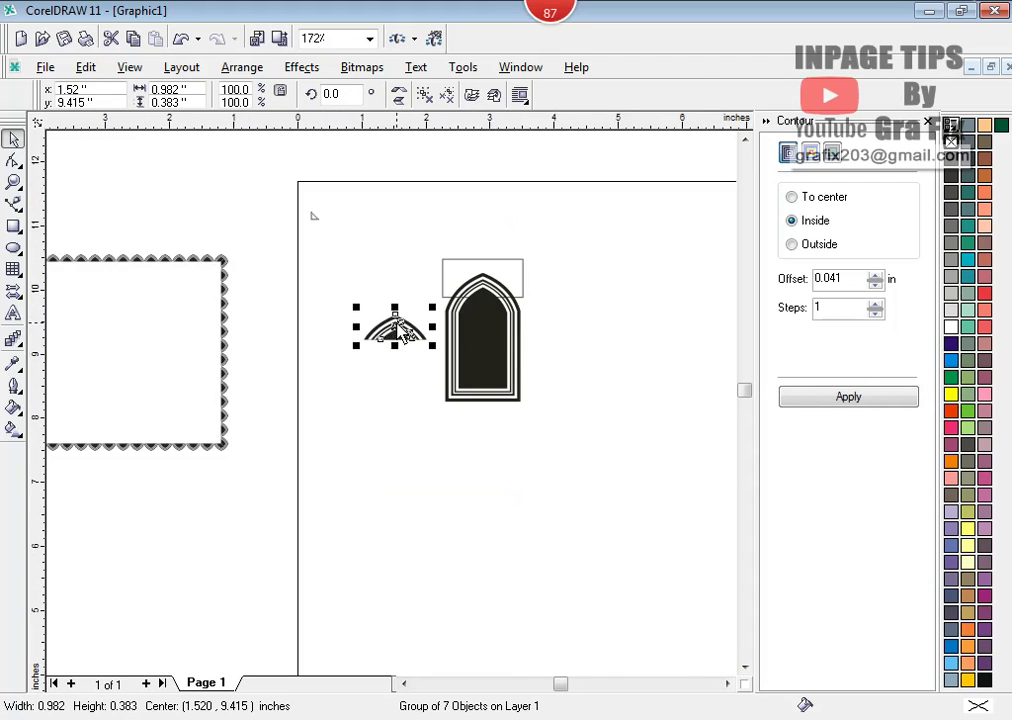
drag(405, 333, 421, 504)
scroll(421, 504, up, 3)
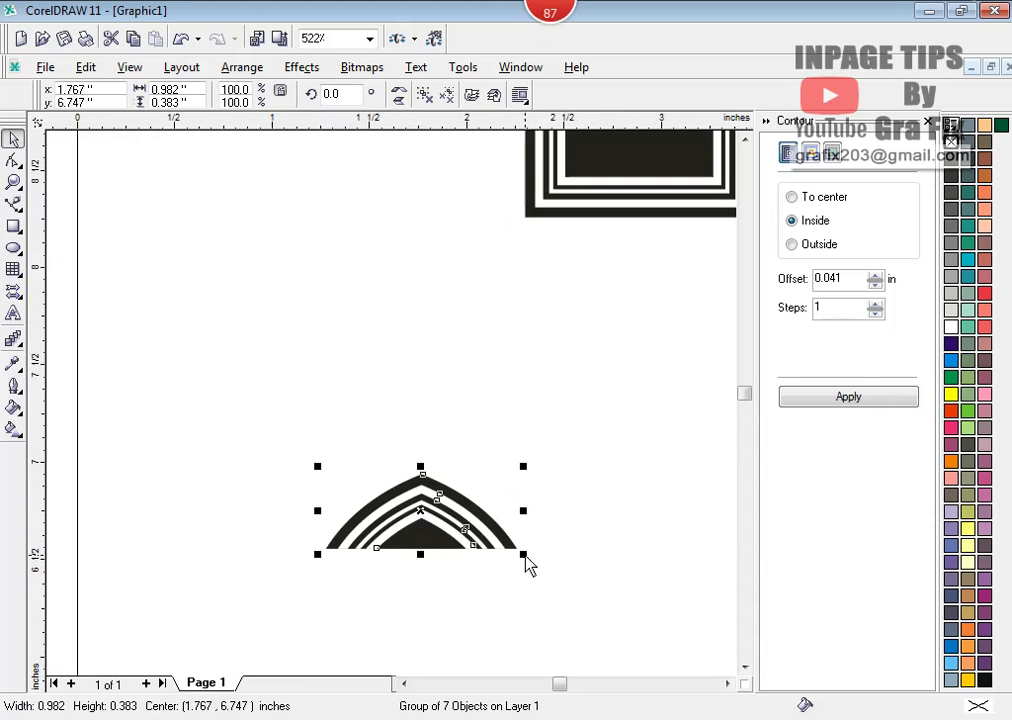
drag(524, 555, 459, 536)
- Mirror a copy of the small arch tip downward and weld the two halves into one pointed oval shape
scroll(443, 558, up, 1)
scroll(436, 553, up, 1)
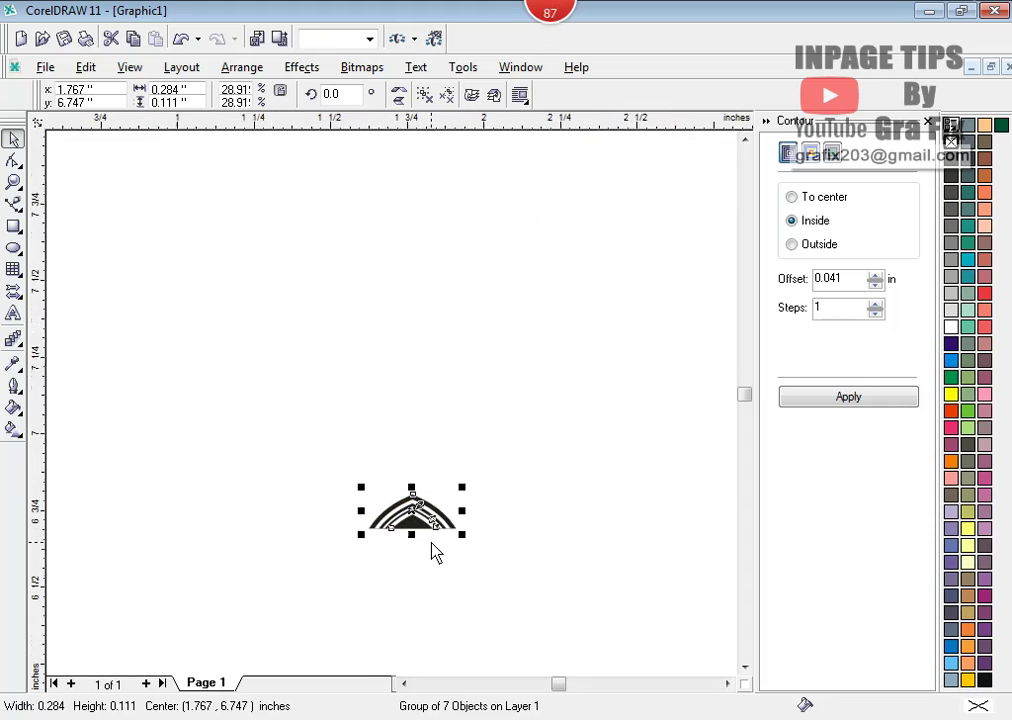
scroll(433, 545, up, 1)
drag(410, 479, 423, 566)
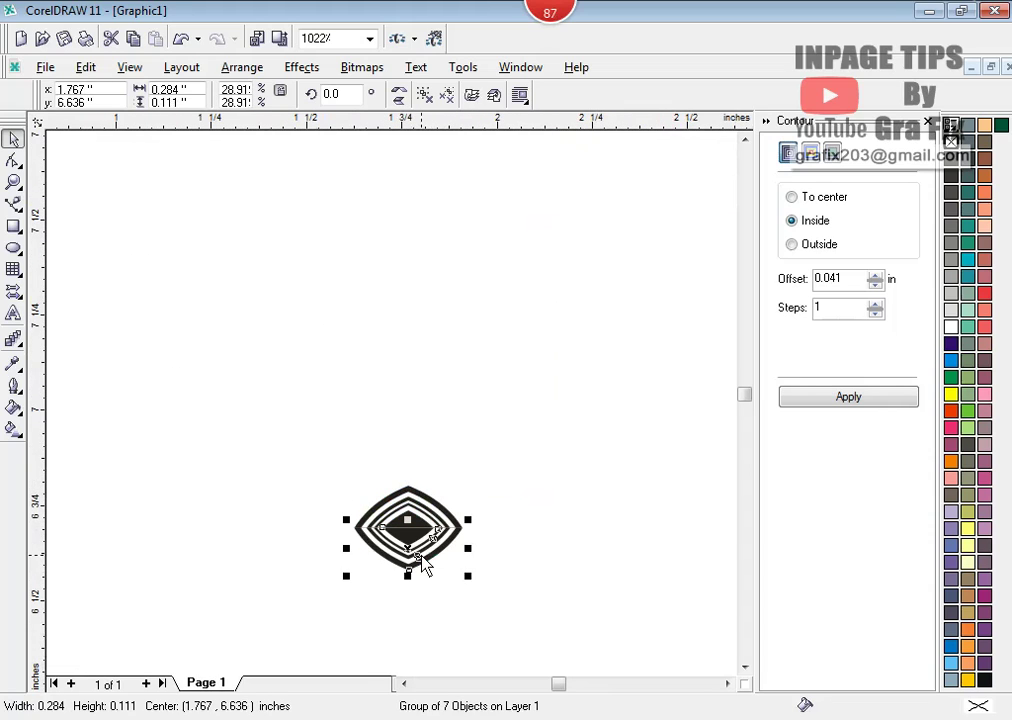
drag(310, 462, 517, 611)
click(520, 96)
key(z)
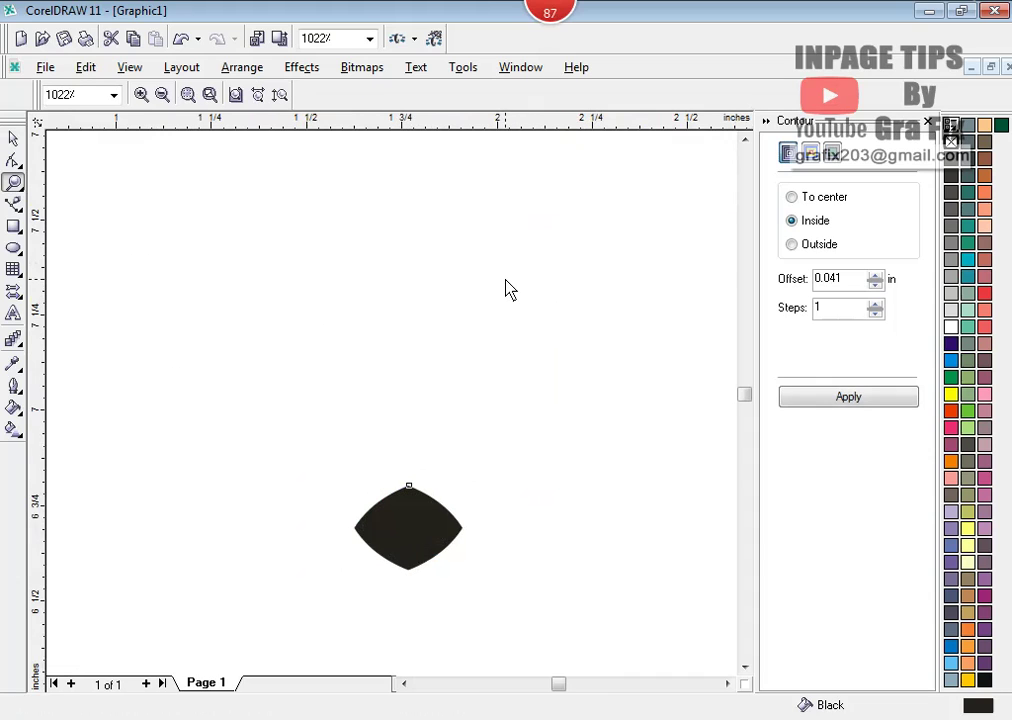
- Undo the weld of the two mirrored arch tip halves
key(ctrl+z)
drag(484, 611, 316, 476)
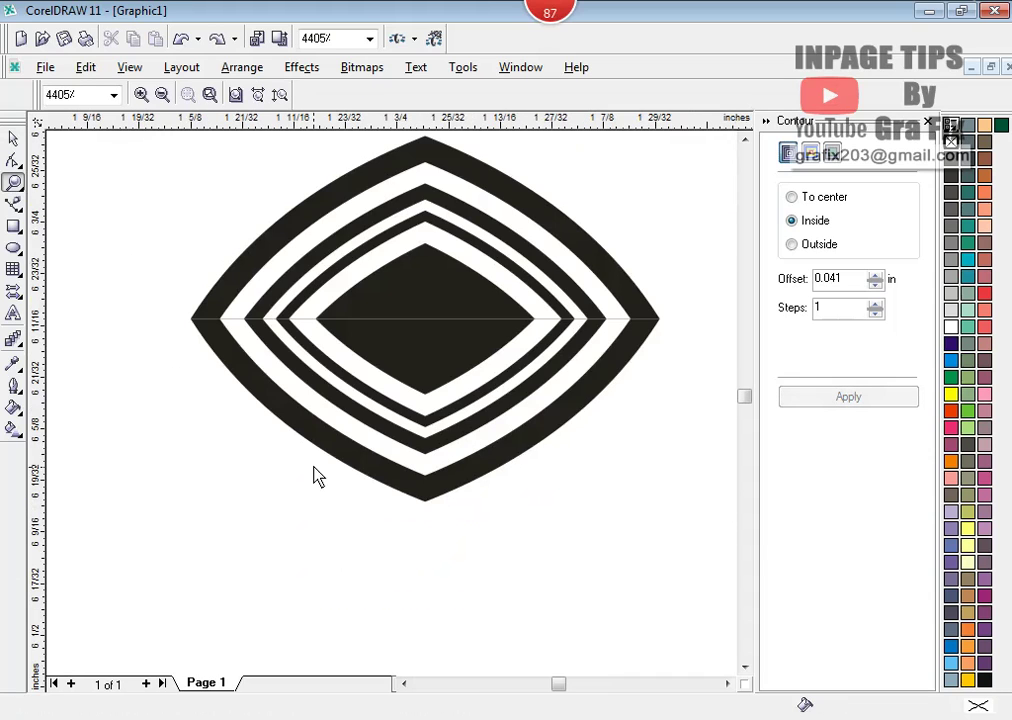
key(F3)
key(F3)
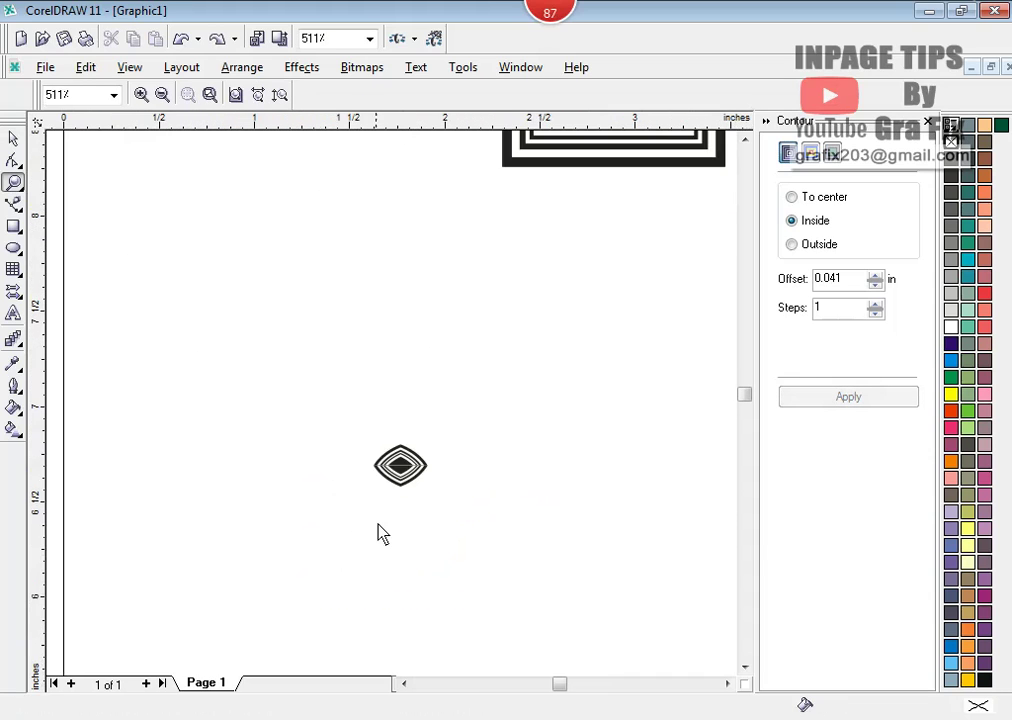
key(space)
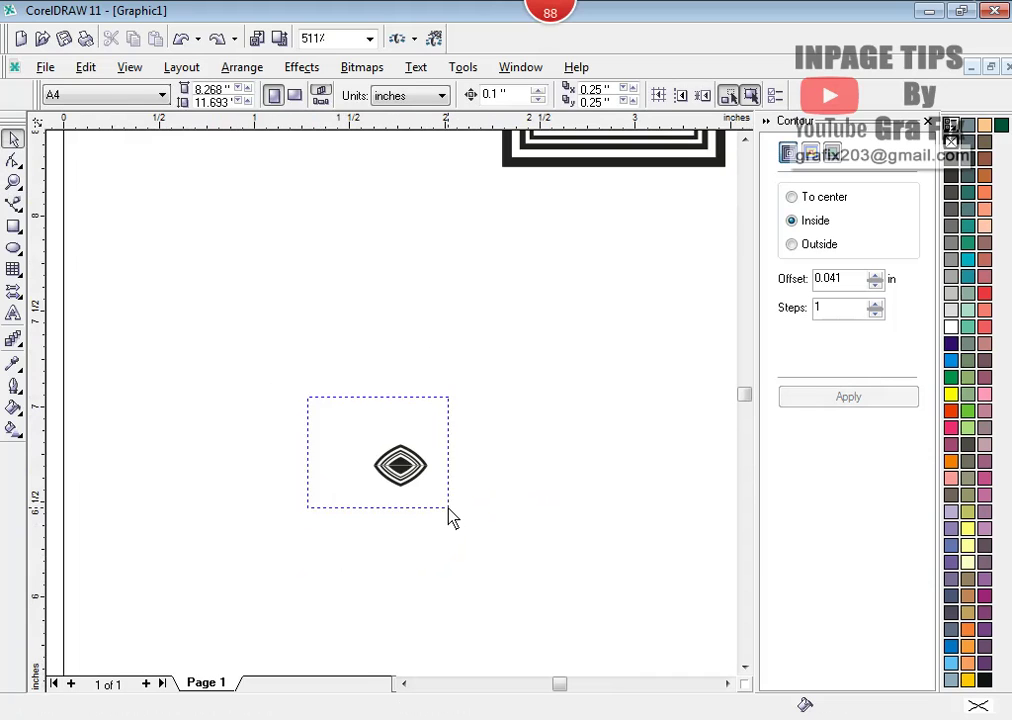
drag(308, 397, 449, 510)
click(492, 441)
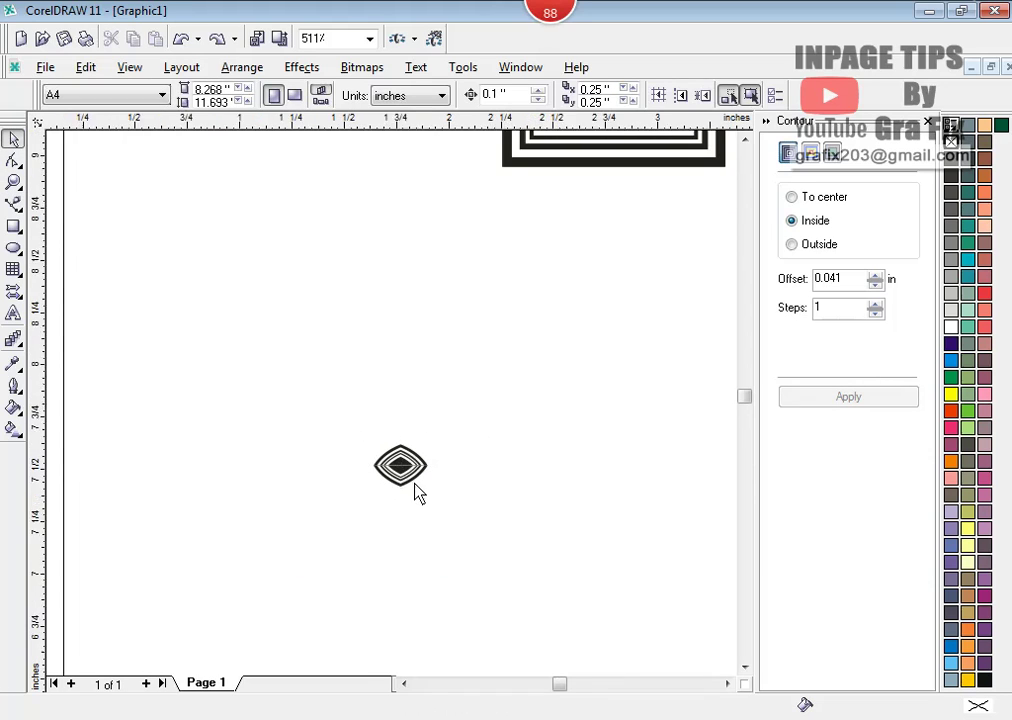
- Ungroup all objects in the lower half of the pointed oval motif
scroll(414, 483, up, 3)
click(387, 472)
right_click(390, 483)
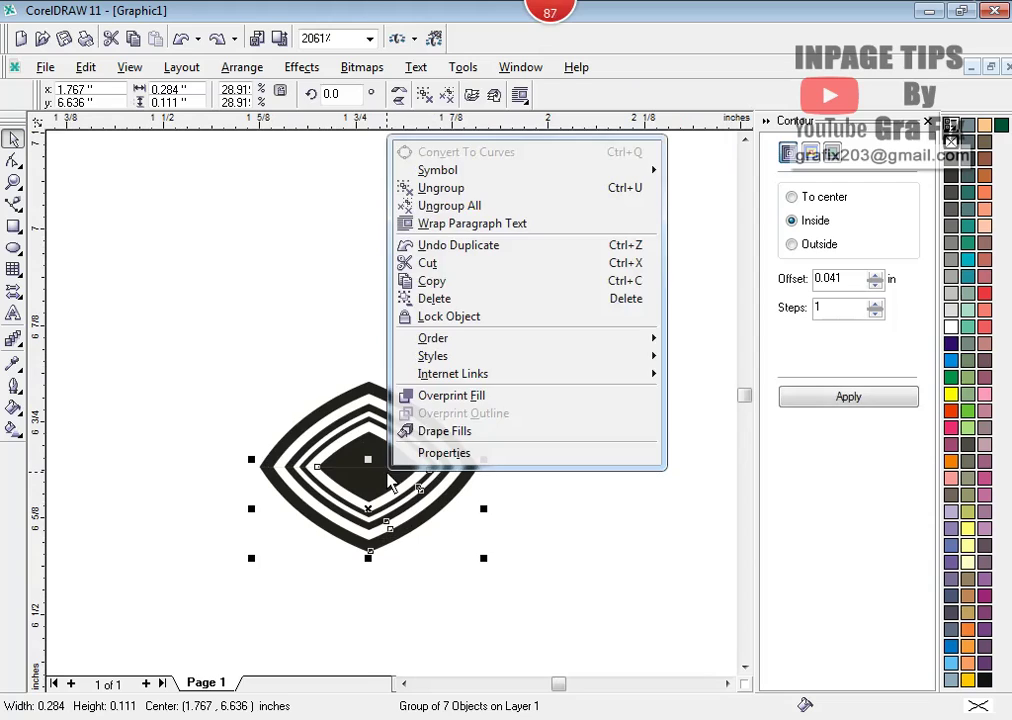
click(495, 204)
click(538, 451)
click(400, 478)
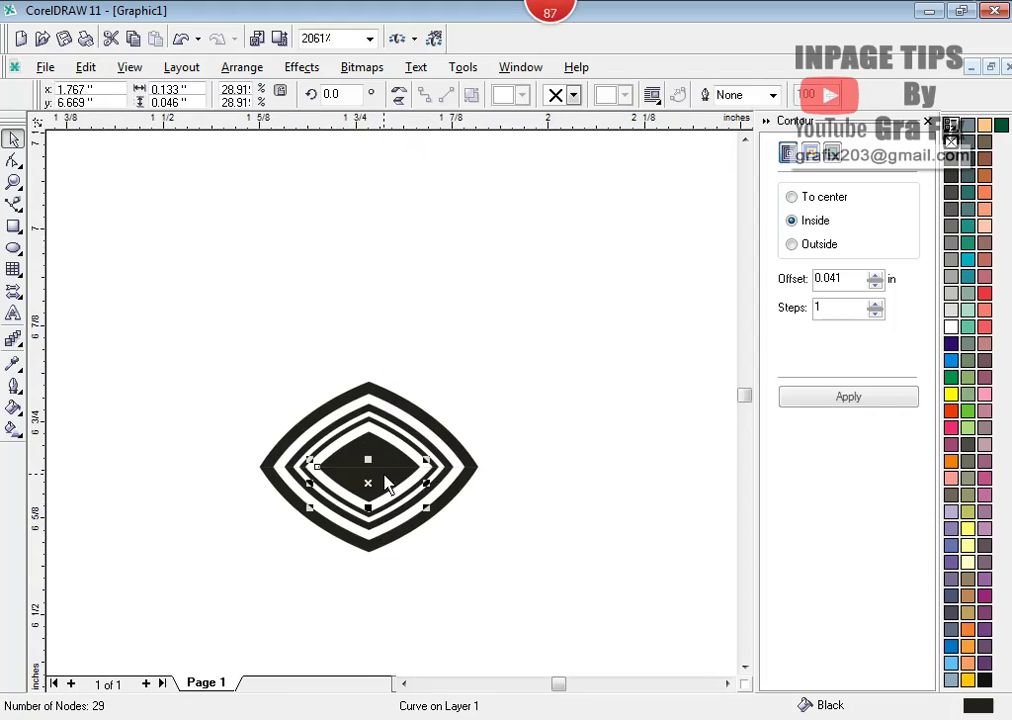
- Ungroup all objects in the upper half of the pointed oval motif
shift+click(381, 459)
right_click(381, 459)
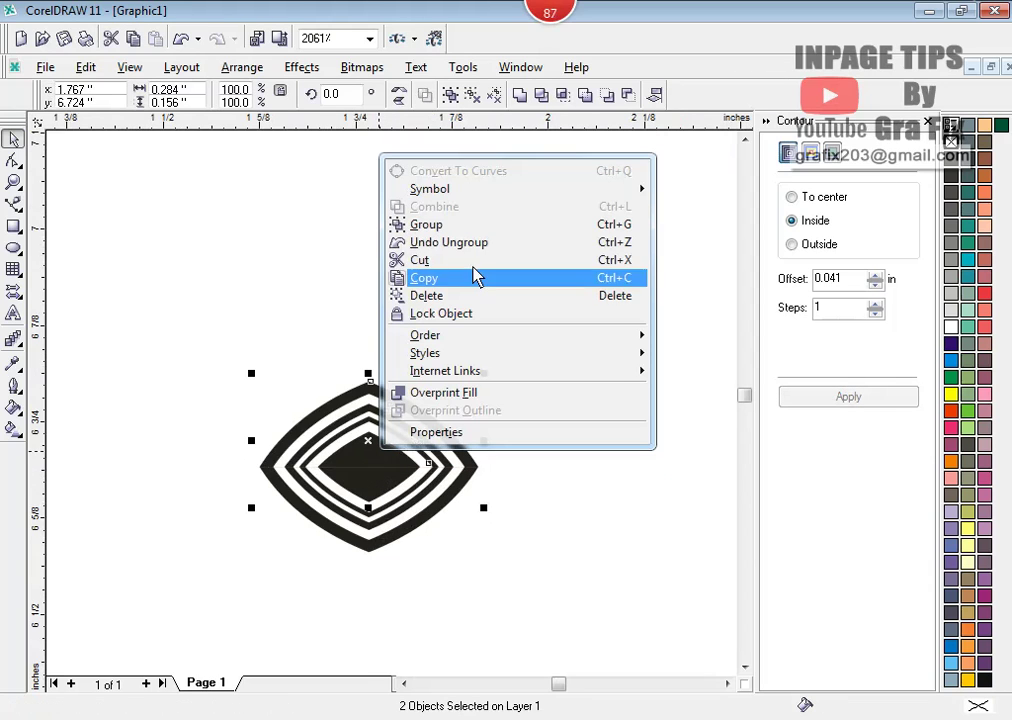
click(200, 242)
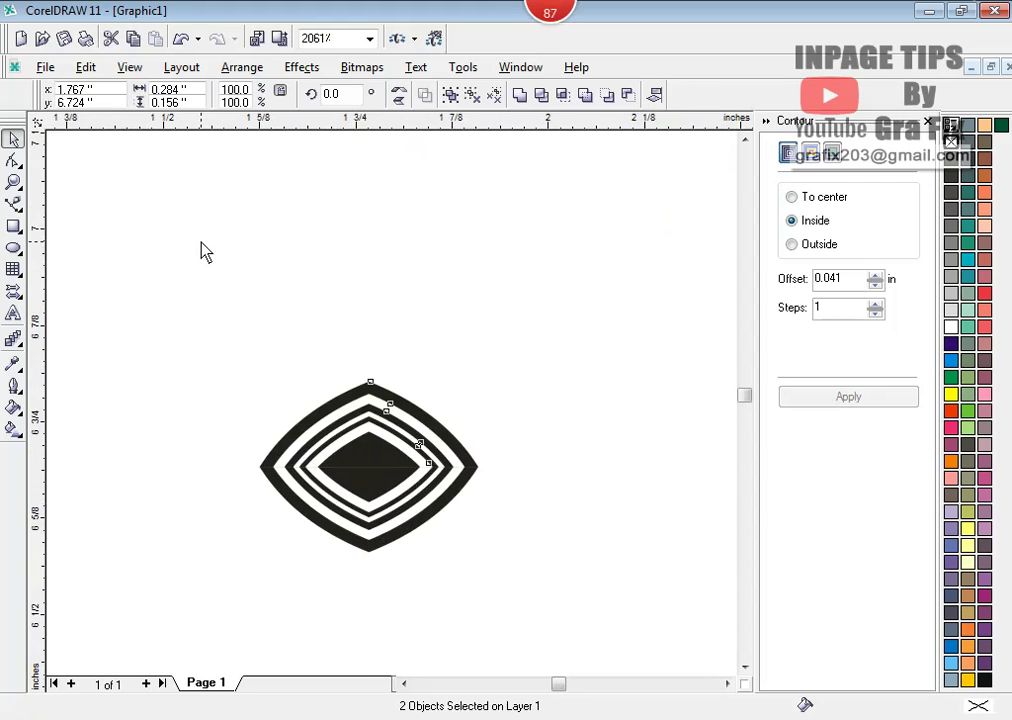
drag(409, 449, 405, 408)
key(ctrl+z)
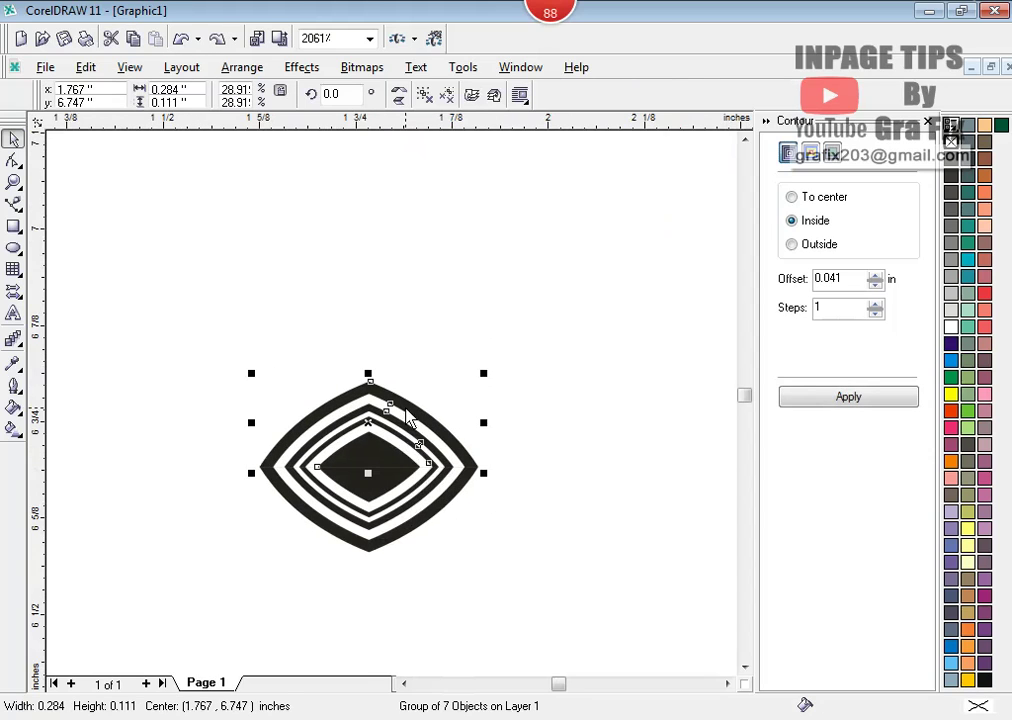
right_click(404, 428)
click(430, 154)
click(497, 188)
- Weld the upper and lower central shapes of the motif into one solid curve
click(398, 495)
shift+click(395, 490)
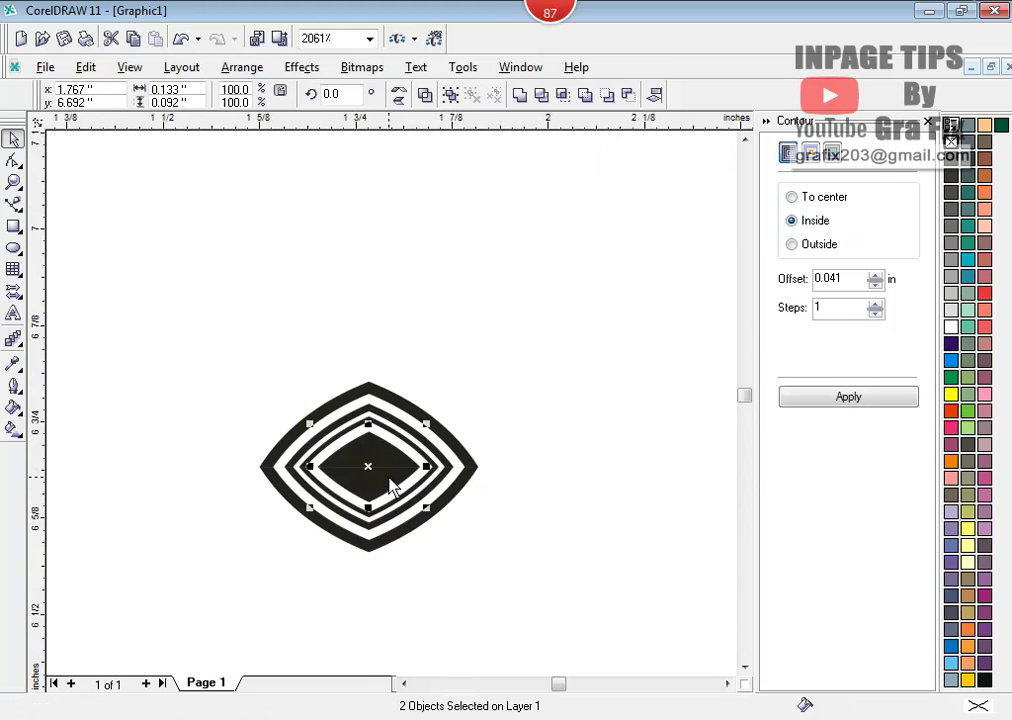
click(521, 96)
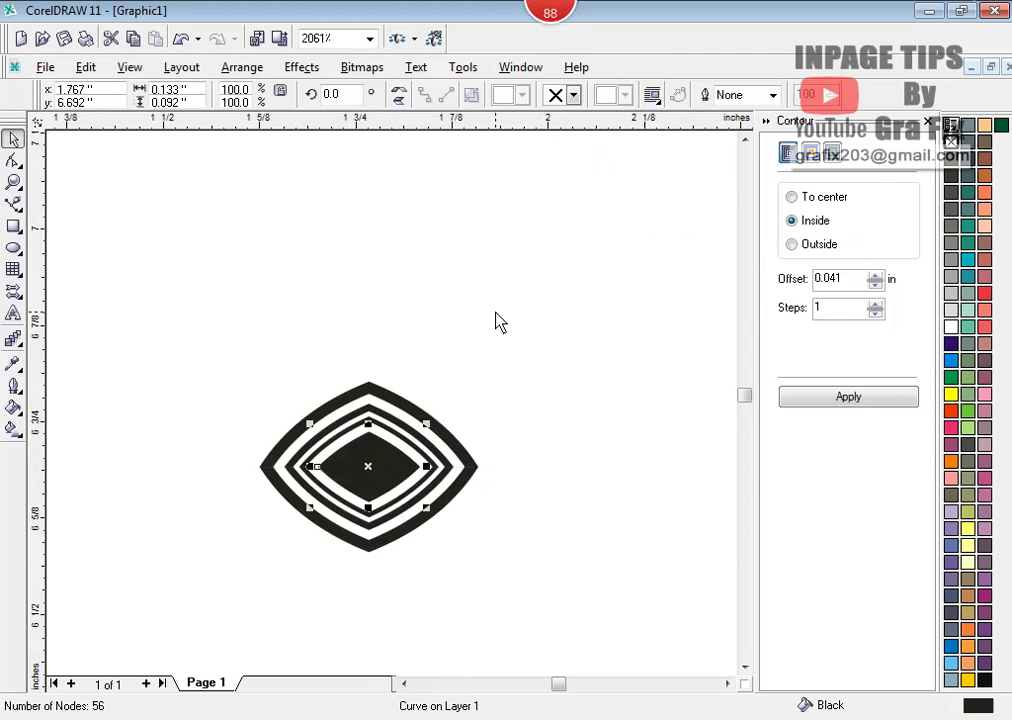
click(182, 344)
- Group all the objects of the pointed oval motif
drag(179, 336, 560, 588)
drag(571, 597, 571, 597)
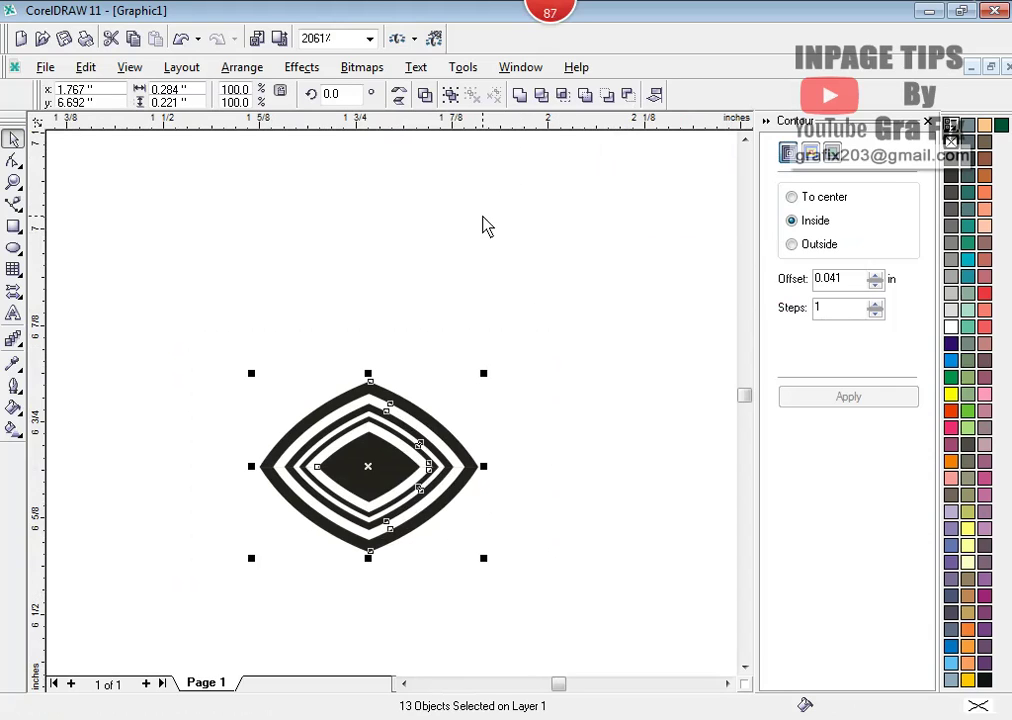
right_click(390, 480)
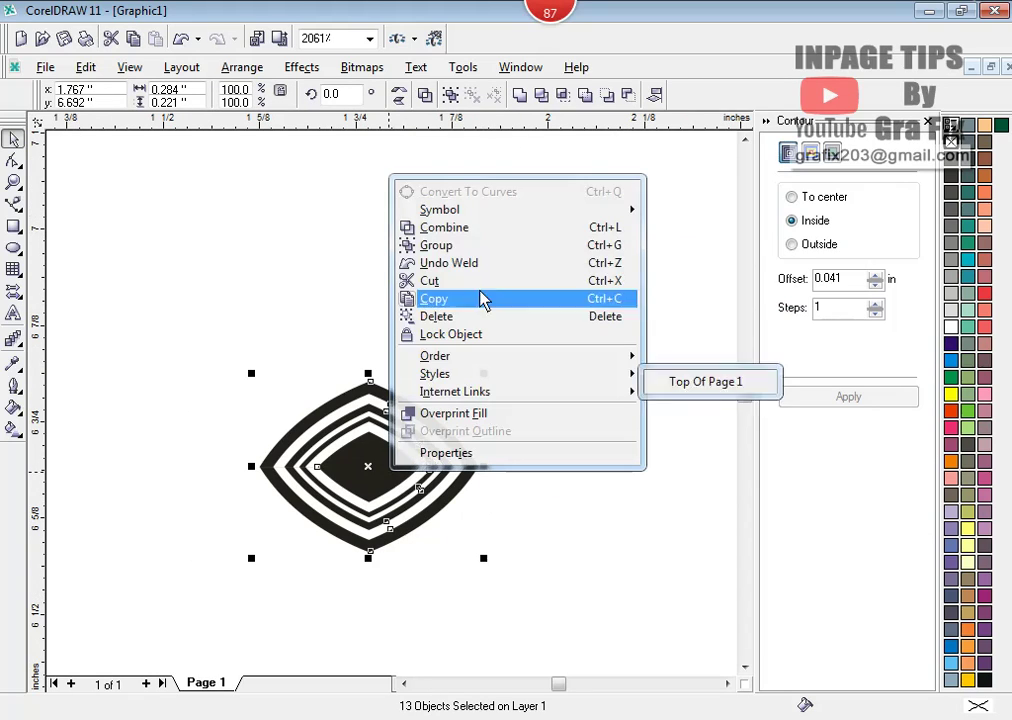
click(475, 252)
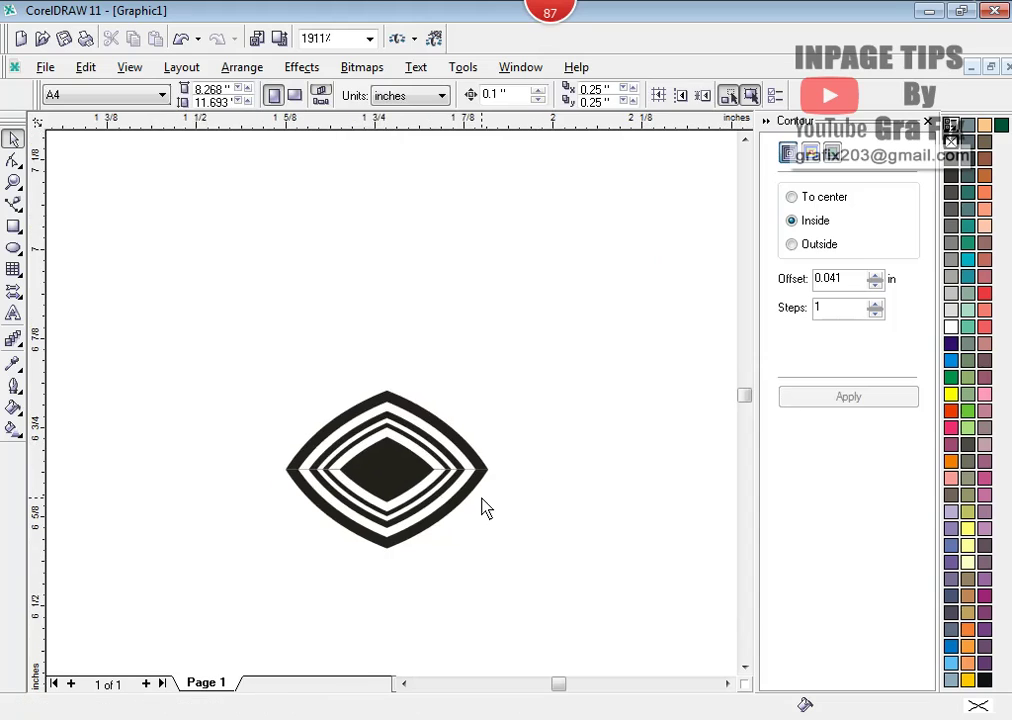
- Move the motif up toward the page's left edge and rotate it 90 degrees
scroll(481, 508, down, 3)
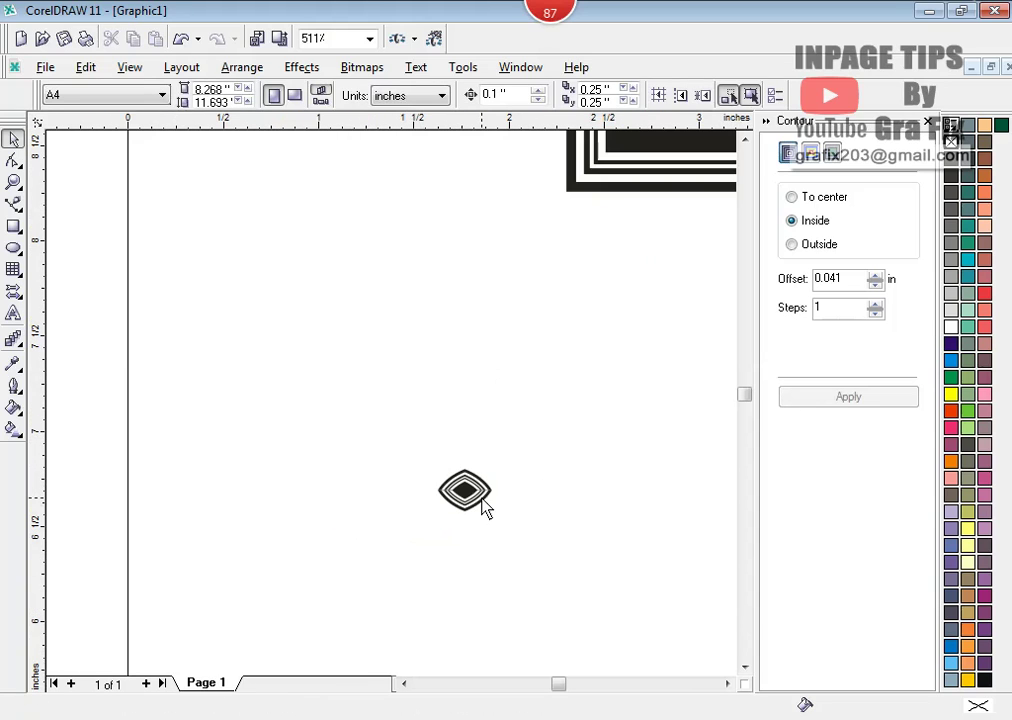
drag(483, 503, 284, 369)
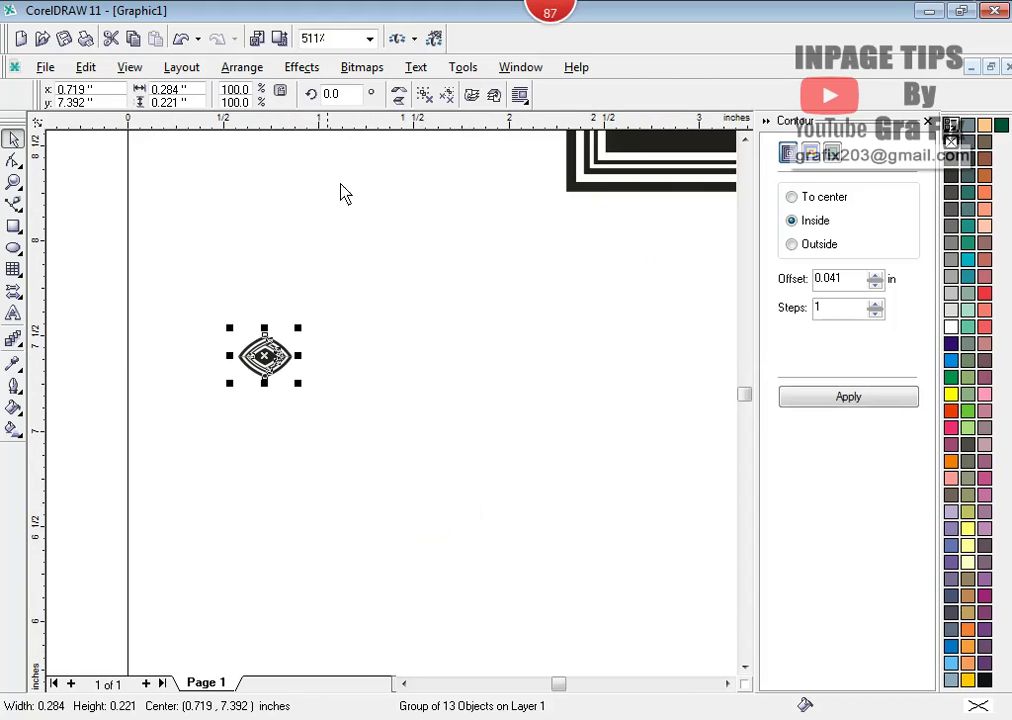
click(338, 94)
text(90)
key(Return)
click(343, 380)
click(292, 362)
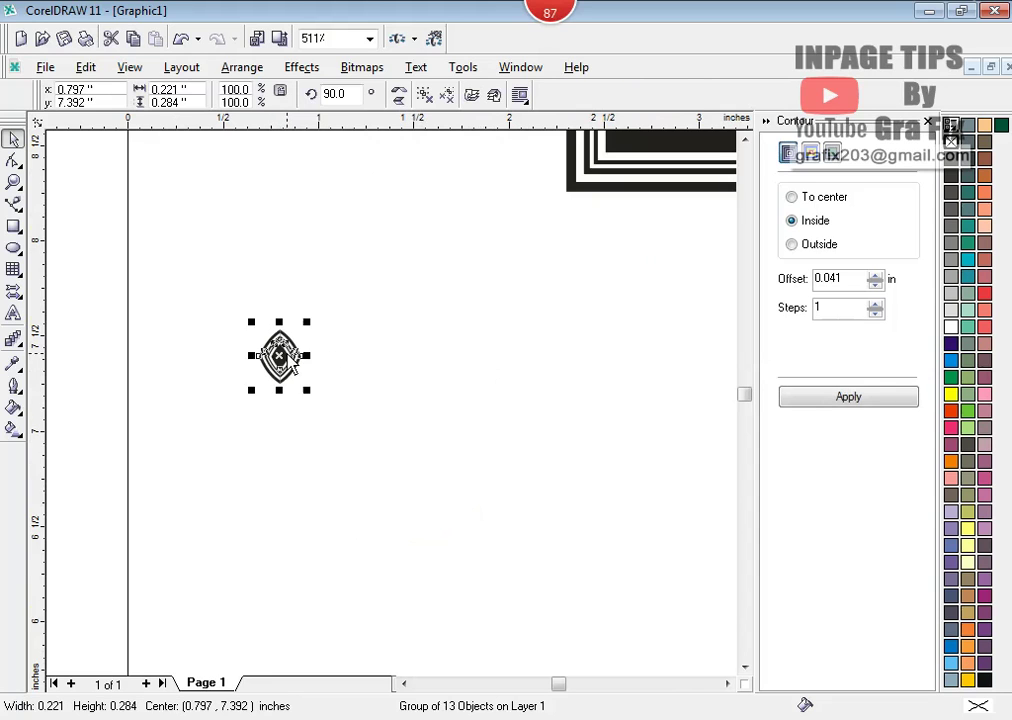
- Duplicate the upright motif side by side into a horizontal row of nine and group the row
drag(258, 365, 323, 373)
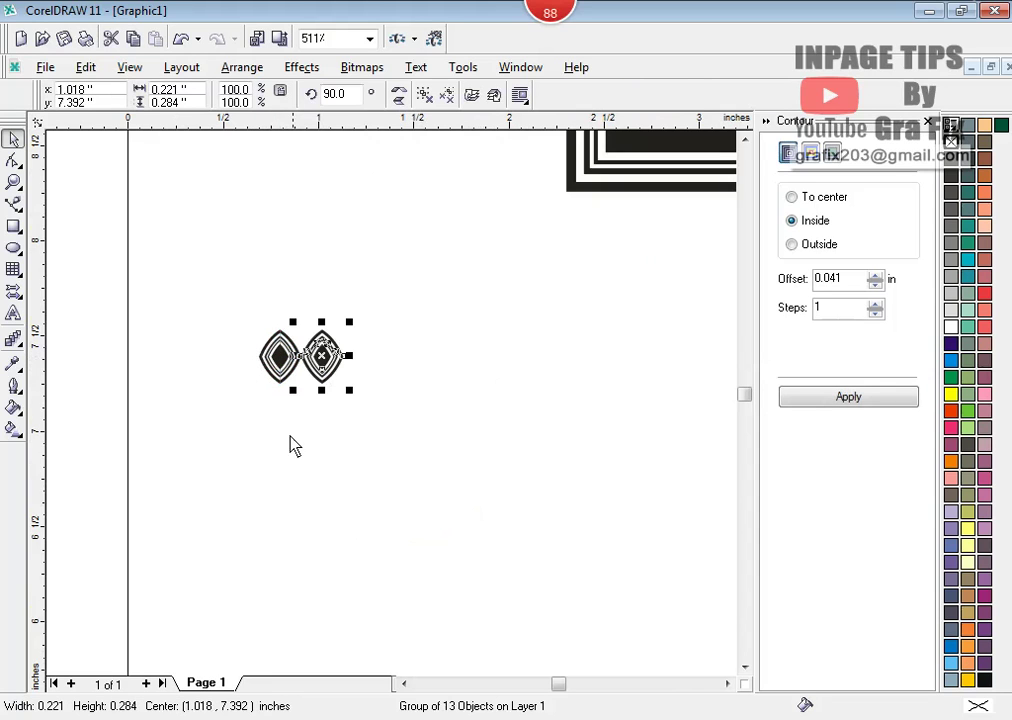
key(ctrl+r)
key(ctrl+r)
key(ctrl+r)
key(ctrl+r)
key(ctrl+r)
key(ctrl+r)
key(ctrl+r)
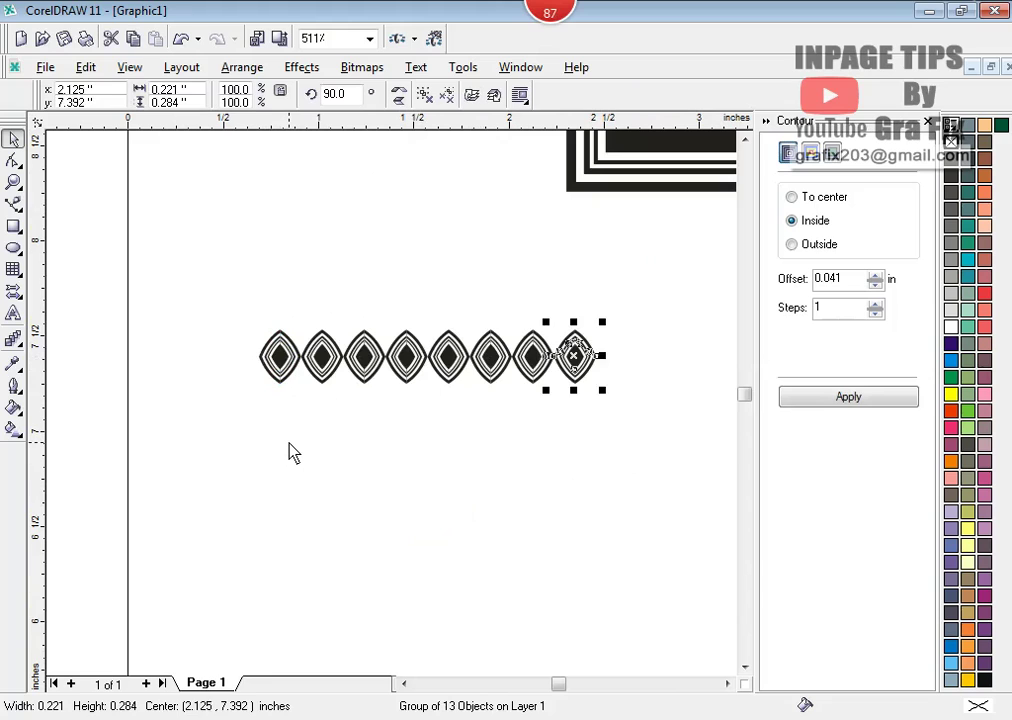
click(190, 277)
drag(629, 408, 675, 426)
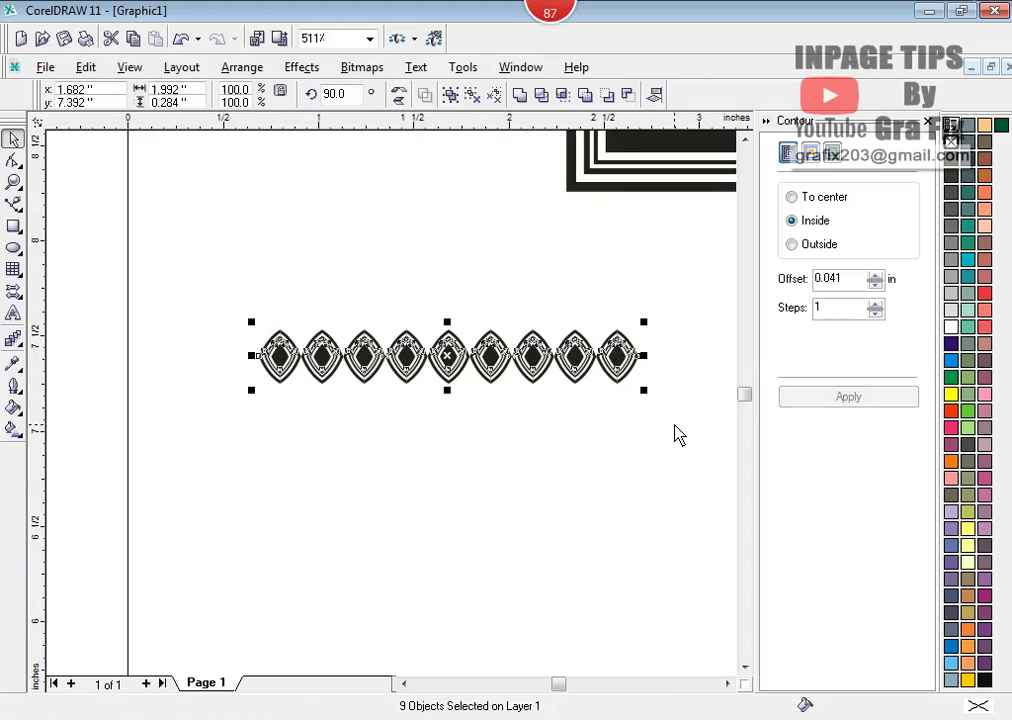
key(ctrl+g)
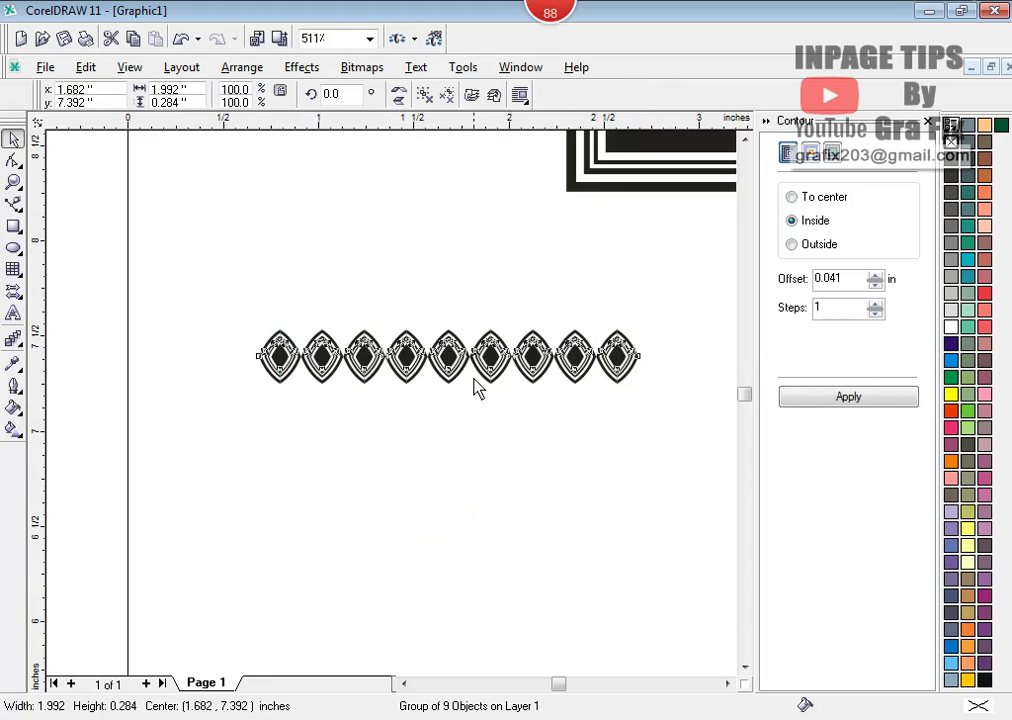
- Place a copy of the motif row below the original and rotate it 90 degrees
drag(477, 389, 484, 460)
click(332, 93)
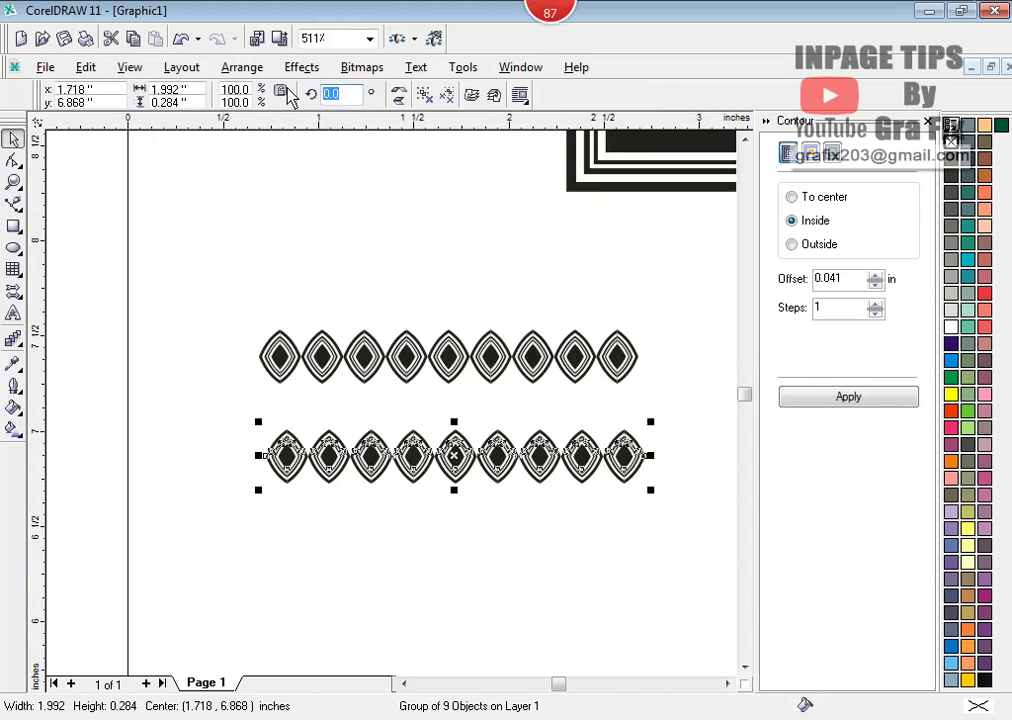
text(90)
key(Return)
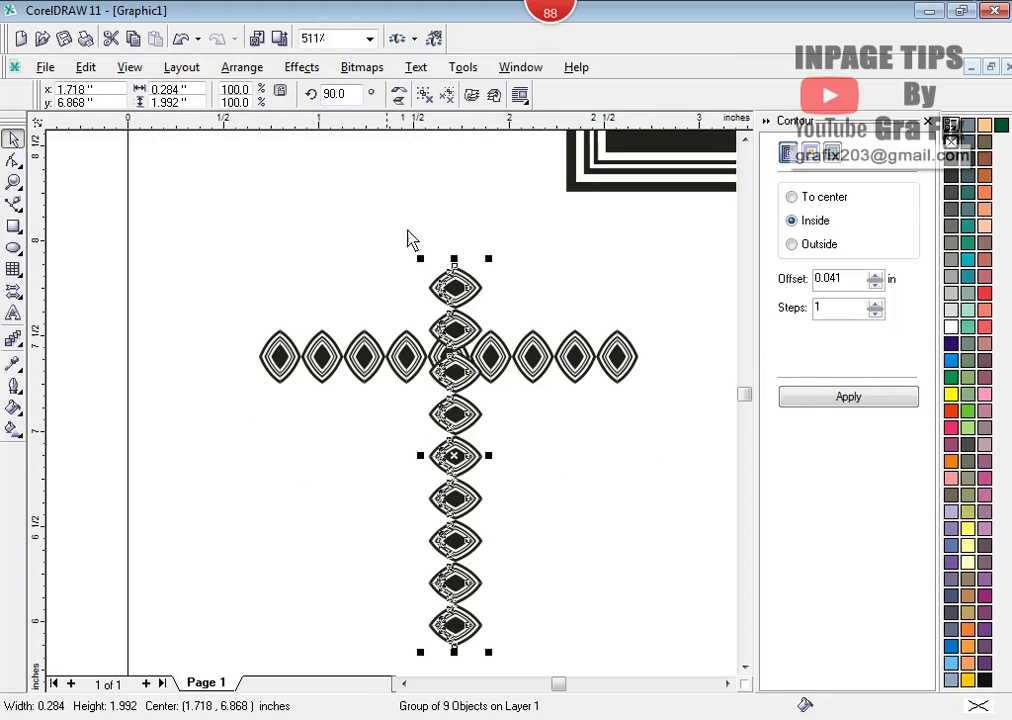
- Align the vertical motif column with the top and left edges of the horizontal row
shift+click(585, 362)
key(t)
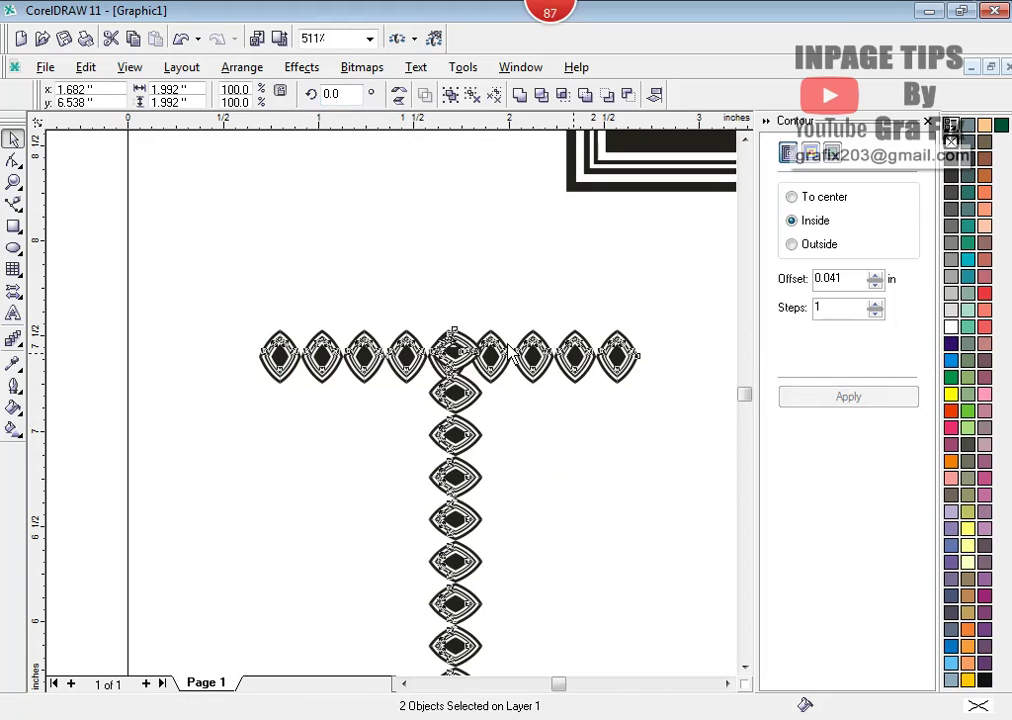
key(l)
click(397, 303)
click(445, 354)
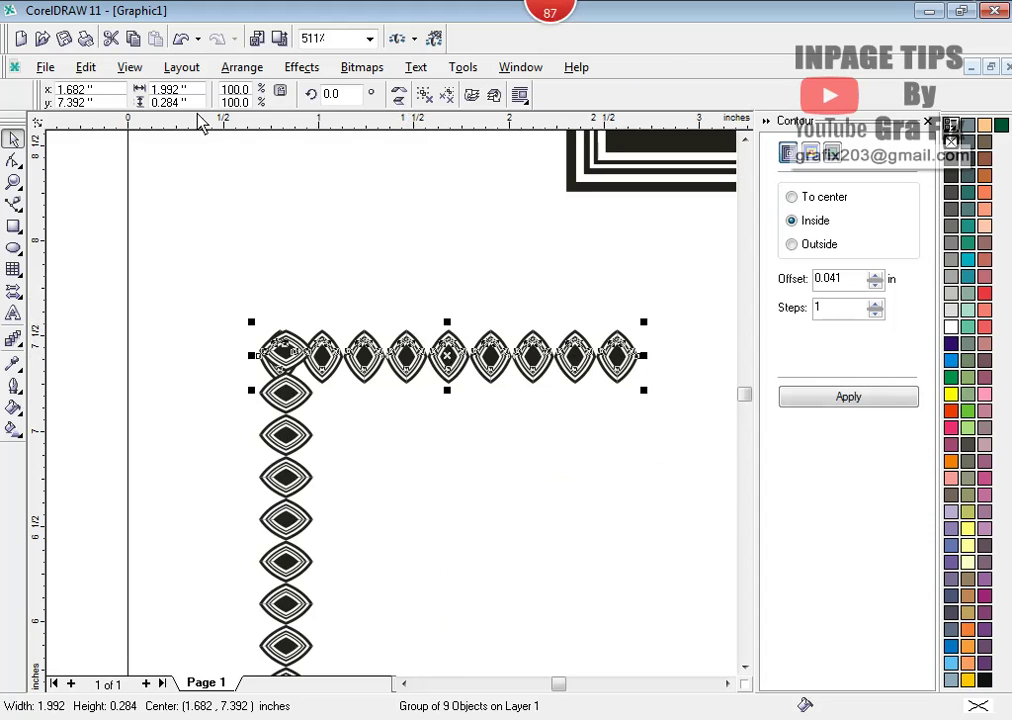
- Draw a small square above the row's left end and set its size to 0.284 by 0.284 in
click(14, 226)
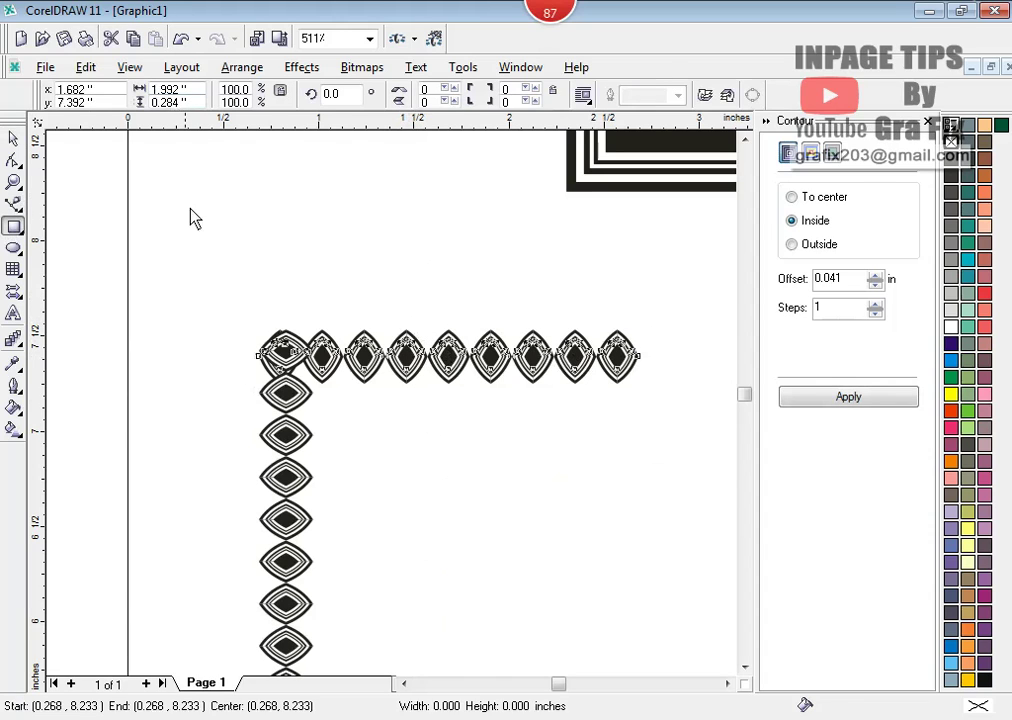
drag(176, 189, 212, 224)
click(168, 89)
key(BackSpace)
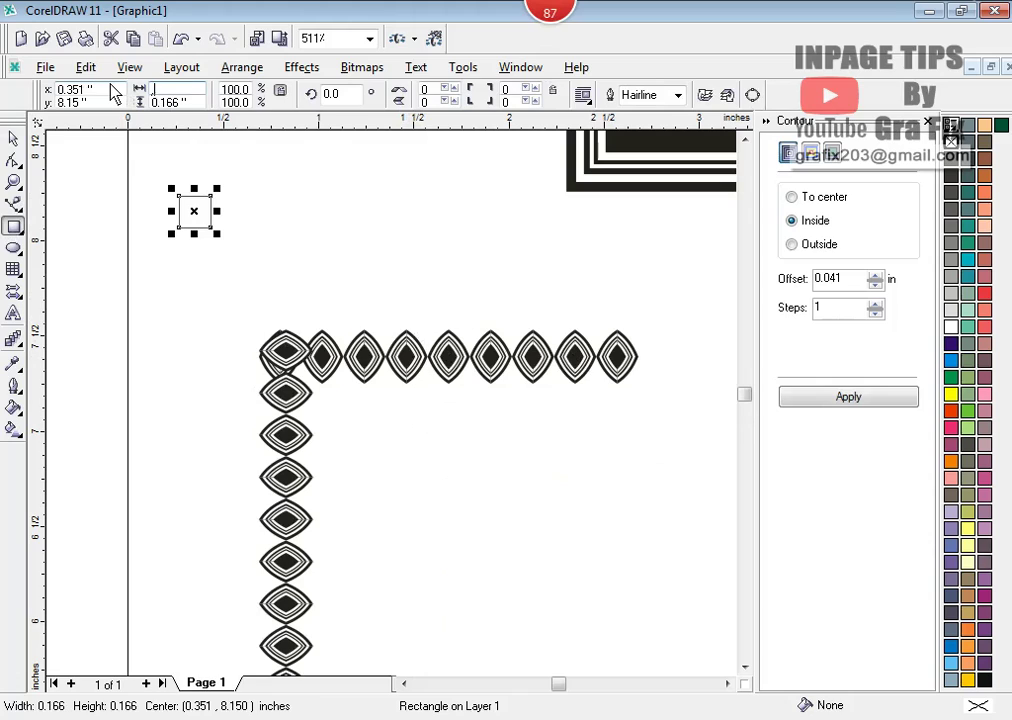
text(.284)
key(Tab)
text(.2)
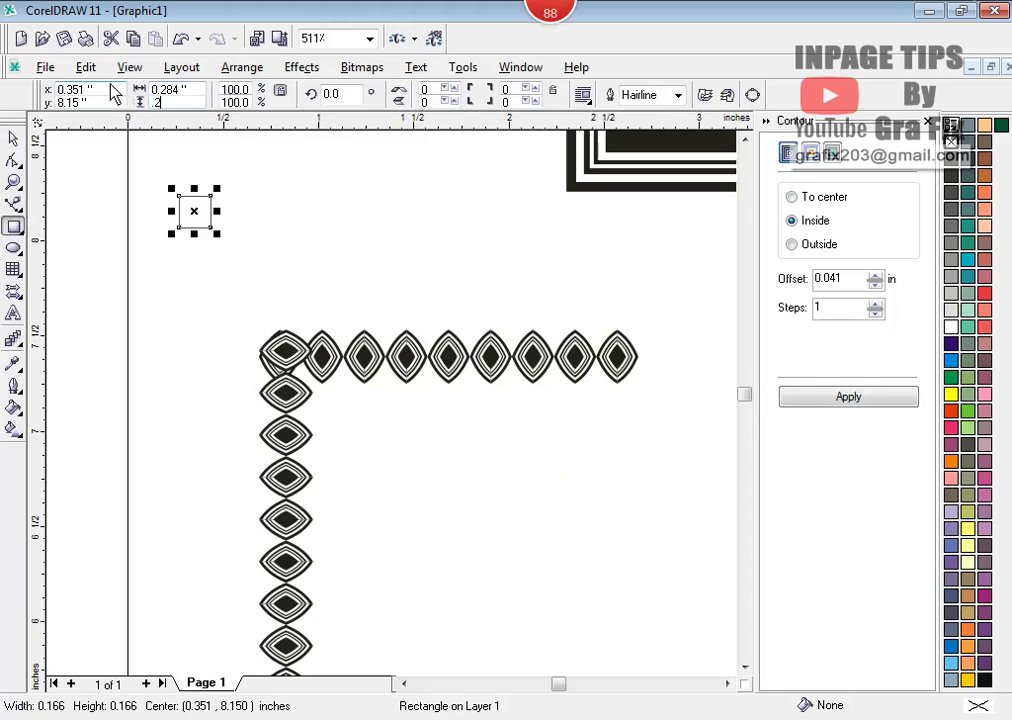
text(84)
key(Return)
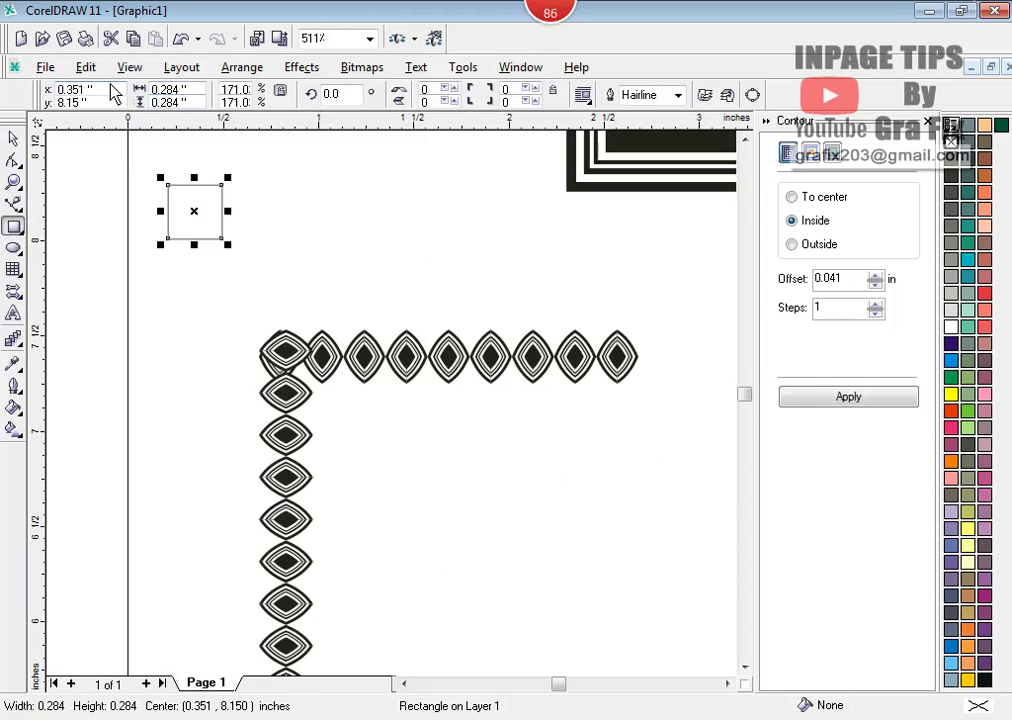
- Convert the square to curves and delete its lower-left node to form a right triangle
click(13, 160)
key(ctrl+q)
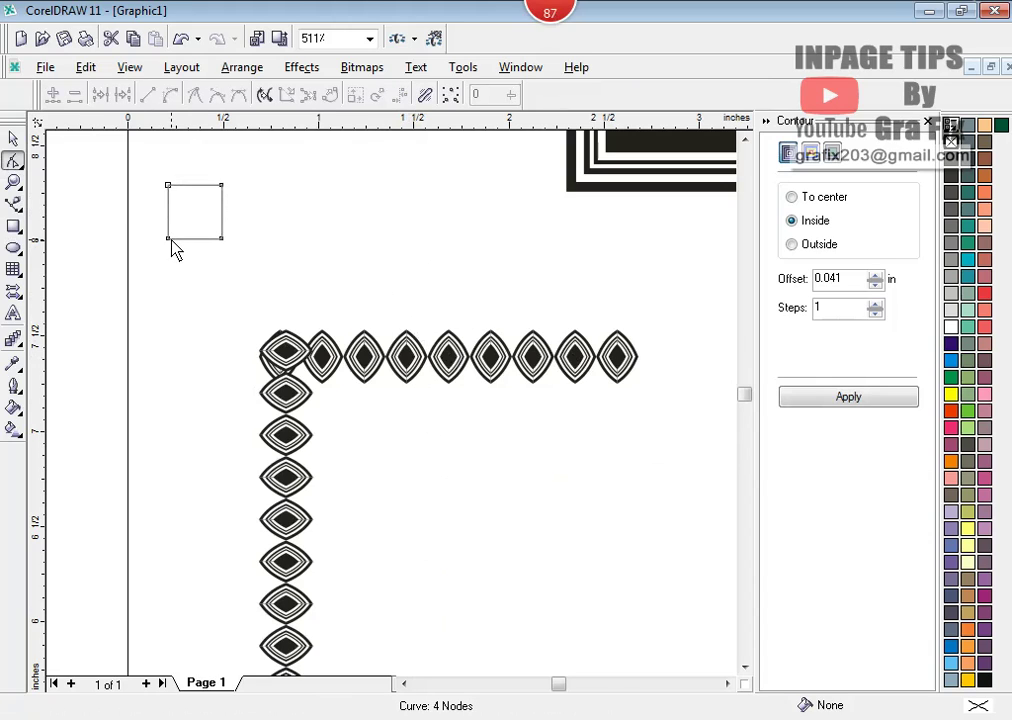
click(167, 238)
key(Delete)
click(15, 140)
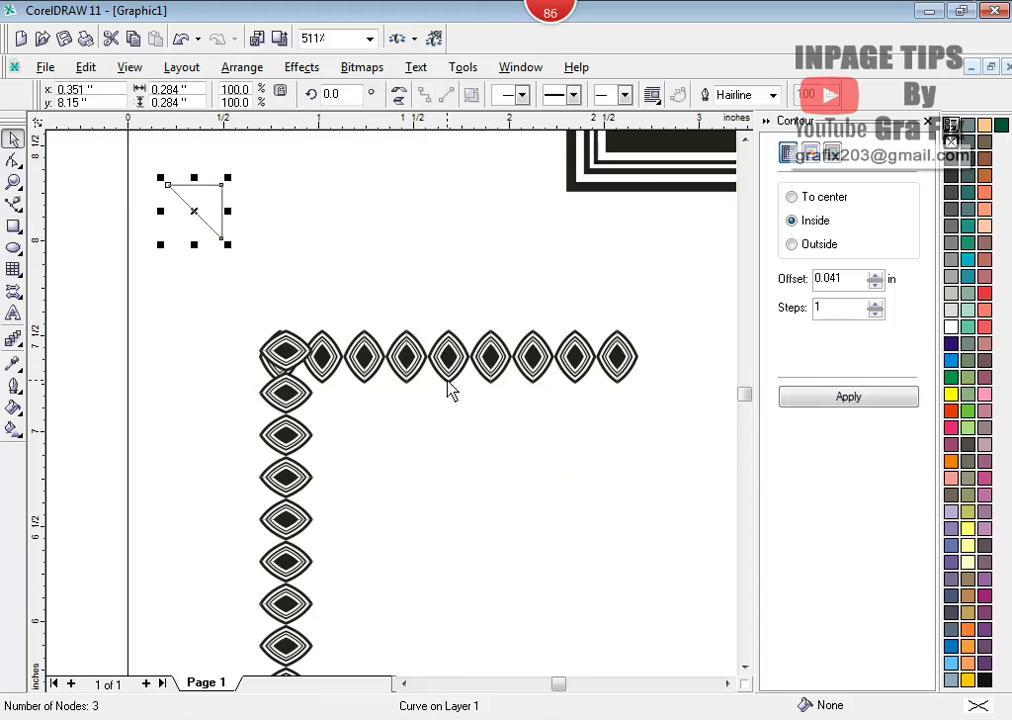
- Align the triangle with the left edge and vertical centre of the horizontal row
shift+click(410, 358)
key(e)
key(l)
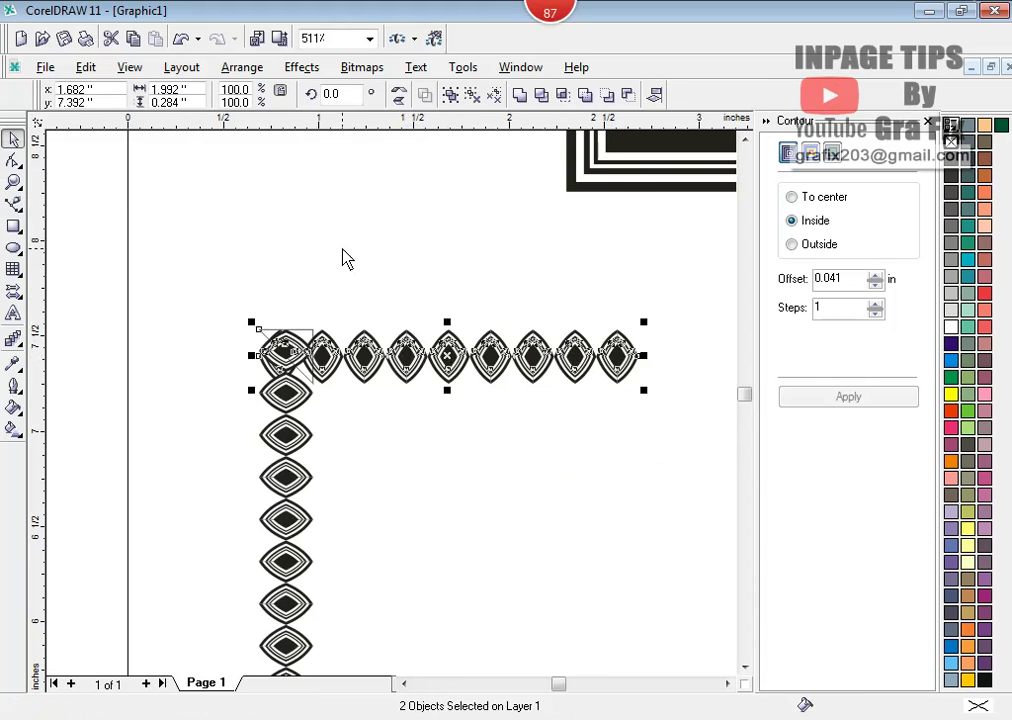
click(342, 250)
- Trim the top end of the vertical motif column diagonally with the triangle
click(313, 378)
shift+click(289, 437)
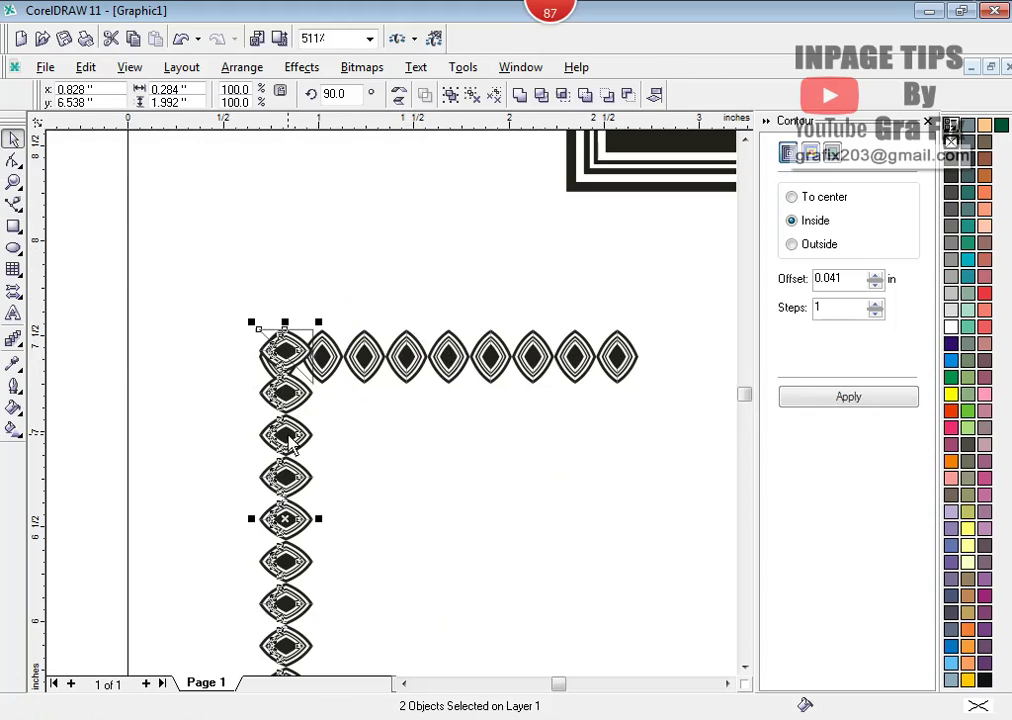
click(541, 98)
click(375, 262)
- Mirror the triangle horizontally and vertically and trim the left end of the horizontal row with it
click(301, 335)
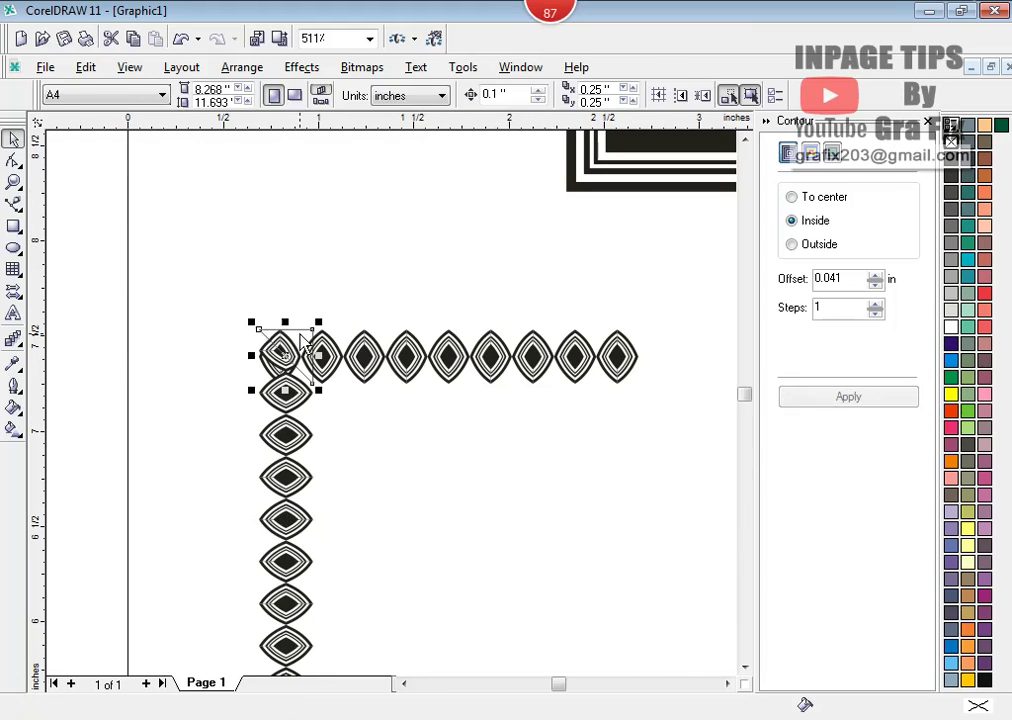
click(399, 103)
click(398, 89)
shift+click(413, 349)
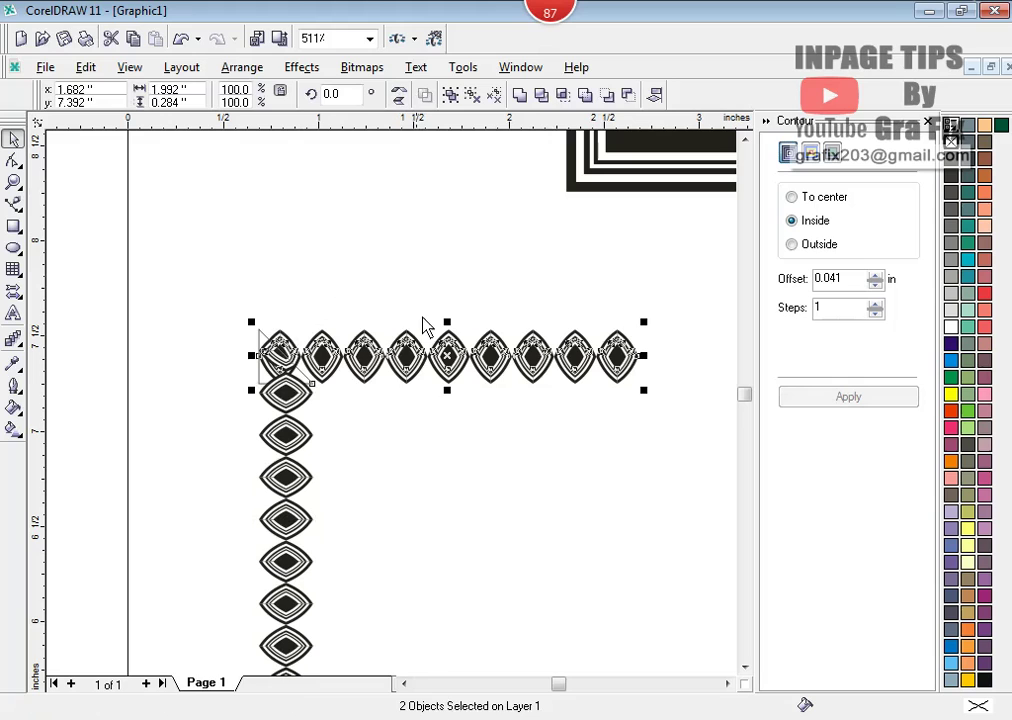
click(542, 95)
- Move the triangle away from the corner and shift the trimmed vertical column down and left of the row
click(413, 219)
drag(265, 382, 120, 297)
drag(286, 402, 250, 455)
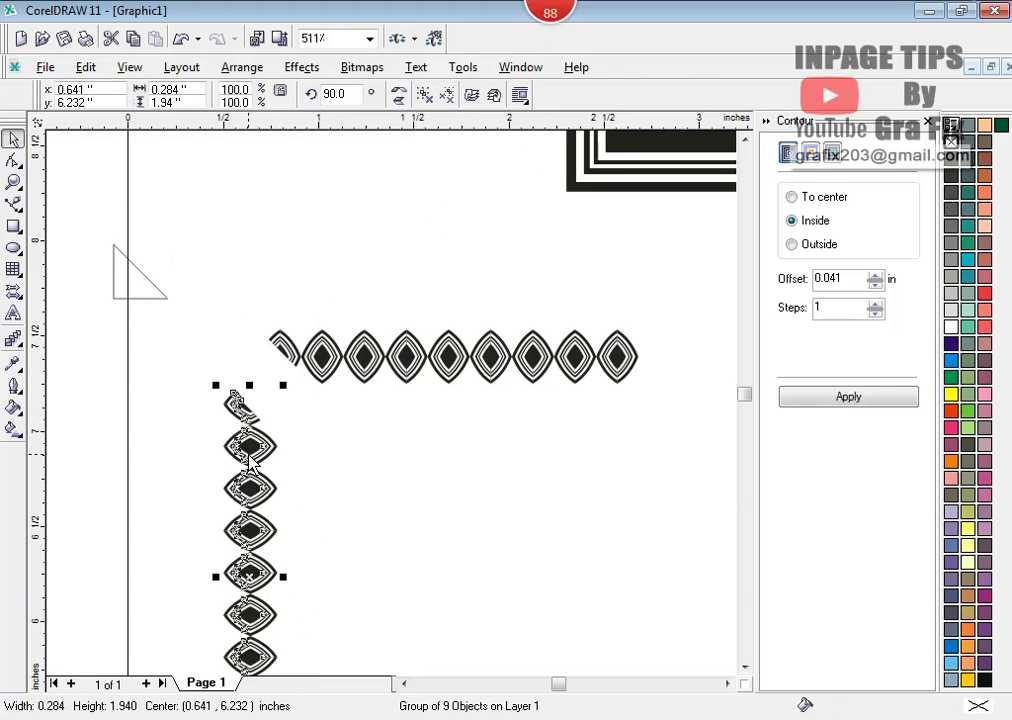
- Undo the last move of the trimmed vertical motif column and clear the selection
key(ctrl+z)
click(340, 323)
scroll(295, 386, down, 3)
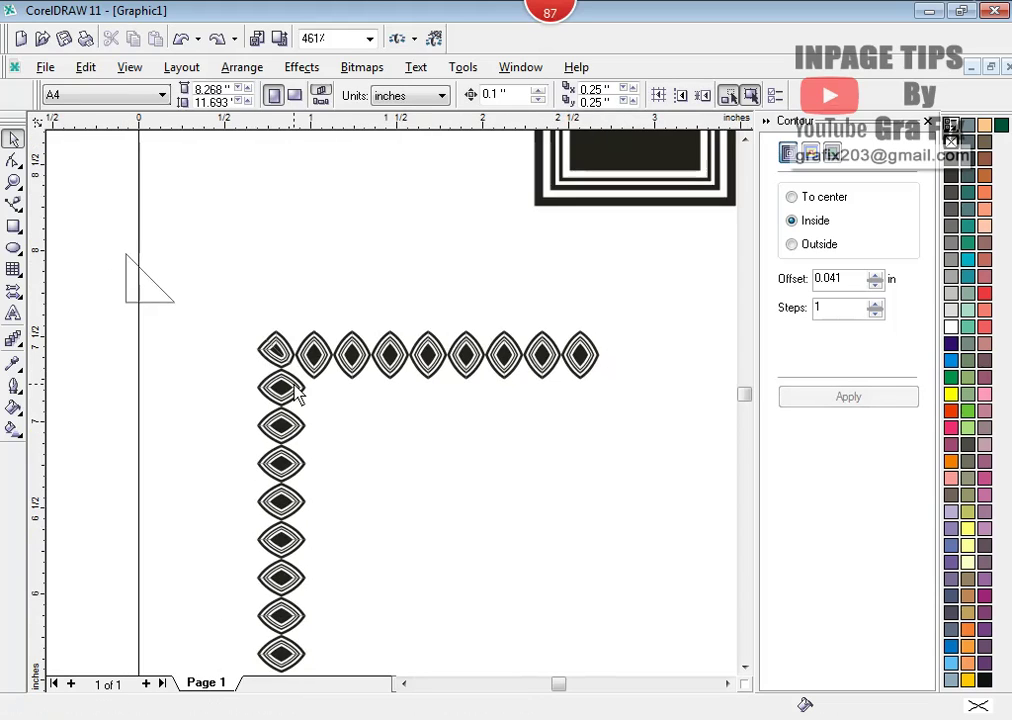
- Select the mitred corner's horizontal row and vertical column and mirror a copy of them to the right
drag(231, 314, 613, 668)
drag(251, 476, 558, 486)
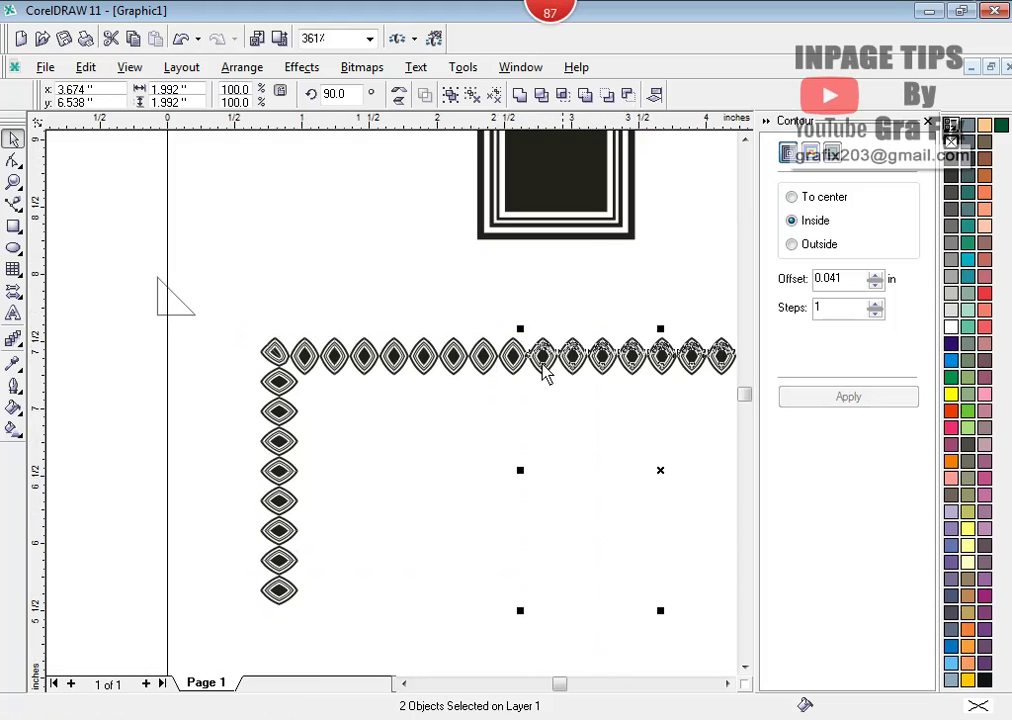
scroll(427, 413, down, 2)
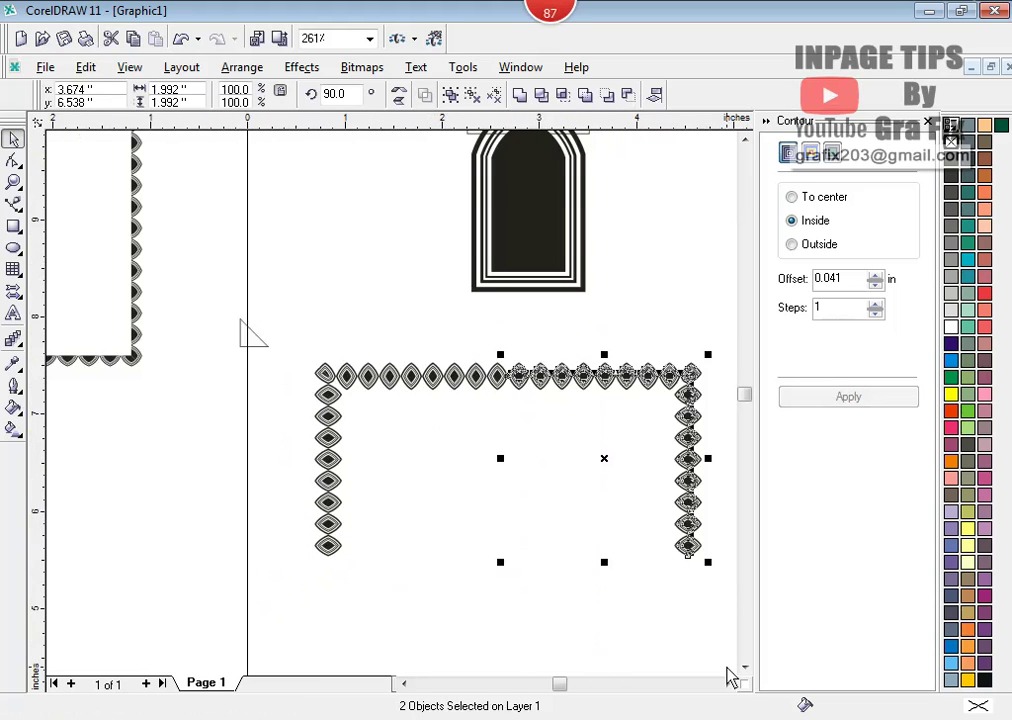
- Try to mirror a copy of the two top rows and the right column downward, and undo it
click(745, 667)
click(745, 667)
shift+click(419, 273)
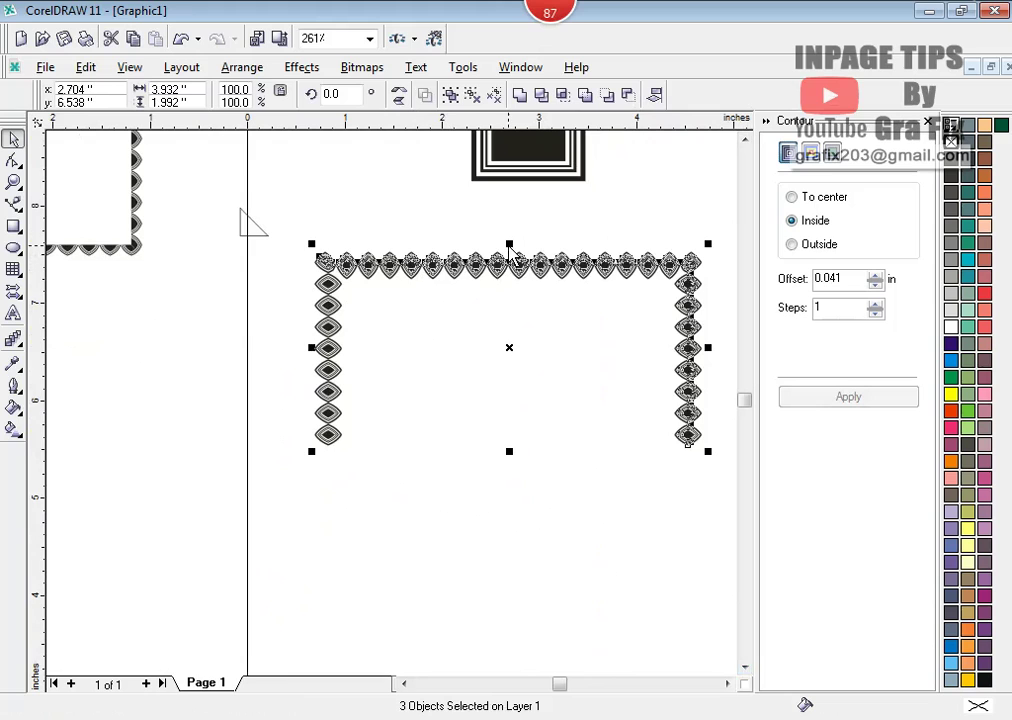
drag(510, 250, 535, 456)
scroll(437, 376, up, 3)
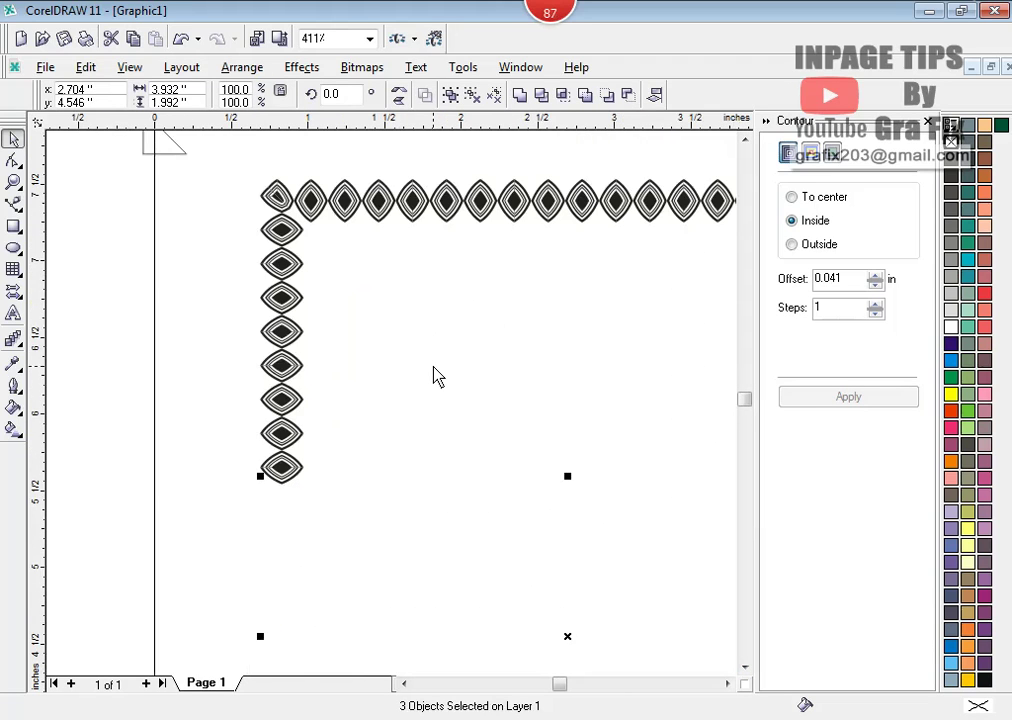
scroll(436, 377, down, 5)
scroll(413, 409, up, 3)
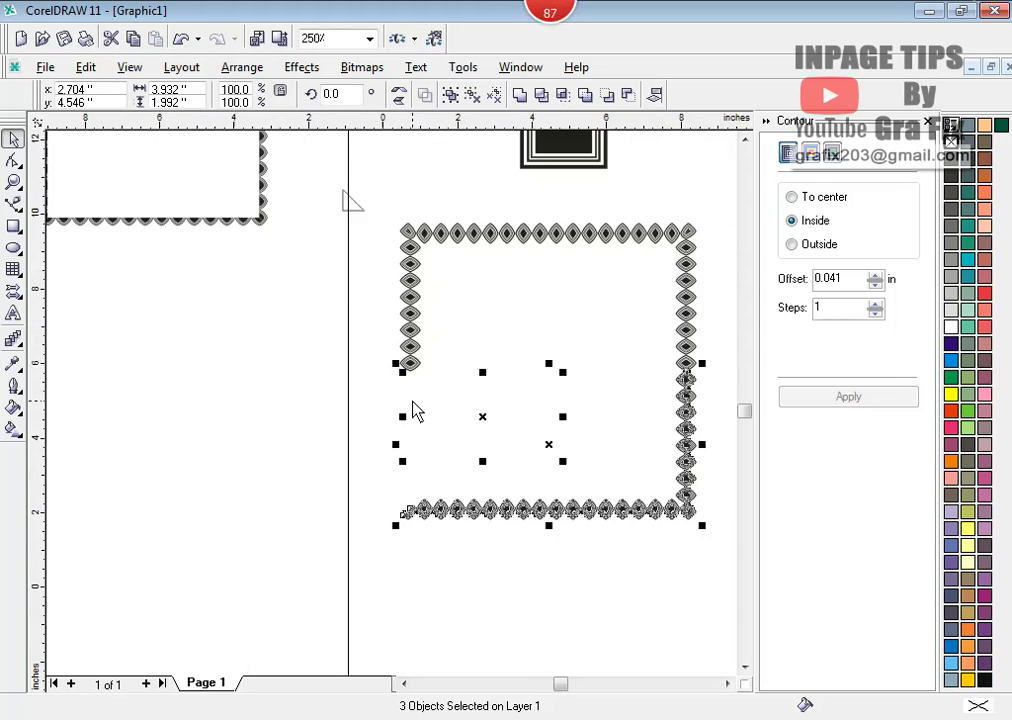
scroll(416, 412, down, 3)
key(ctrl+z)
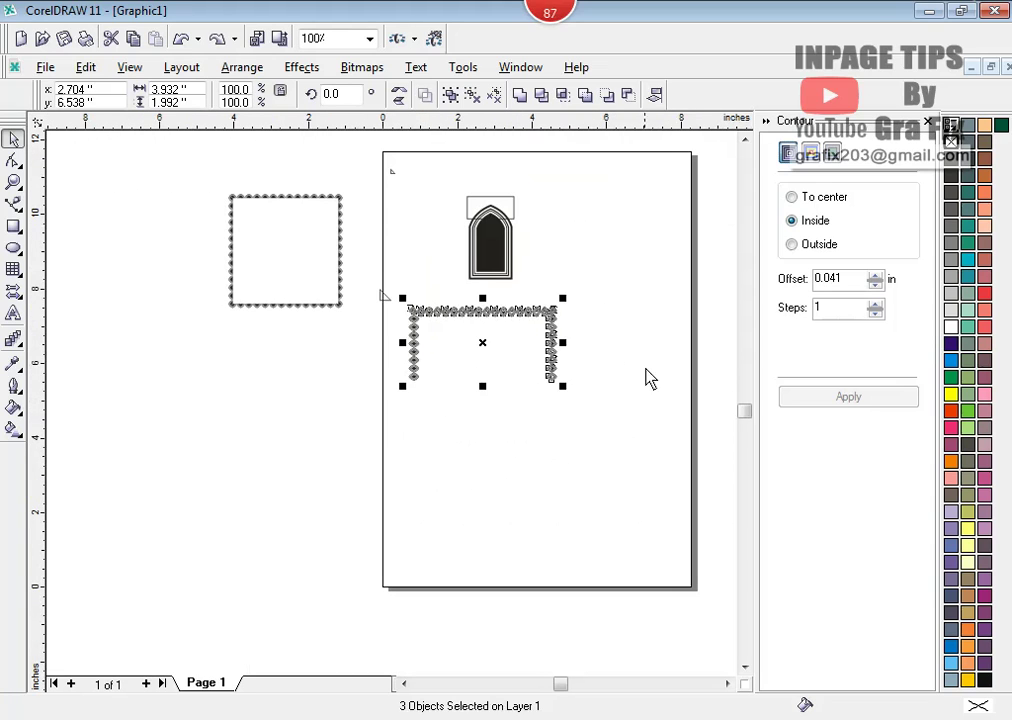
- Add the left column to the selection and mirror a copy of all four pieces downward to close the square frame
click(648, 340)
click(476, 315)
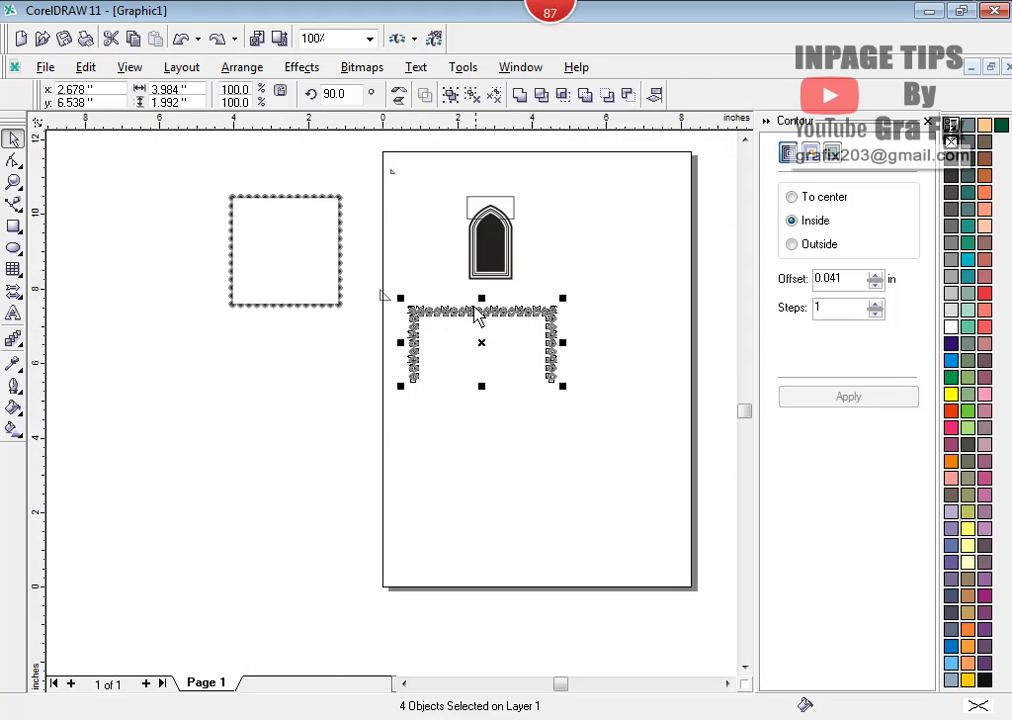
drag(479, 300, 490, 420)
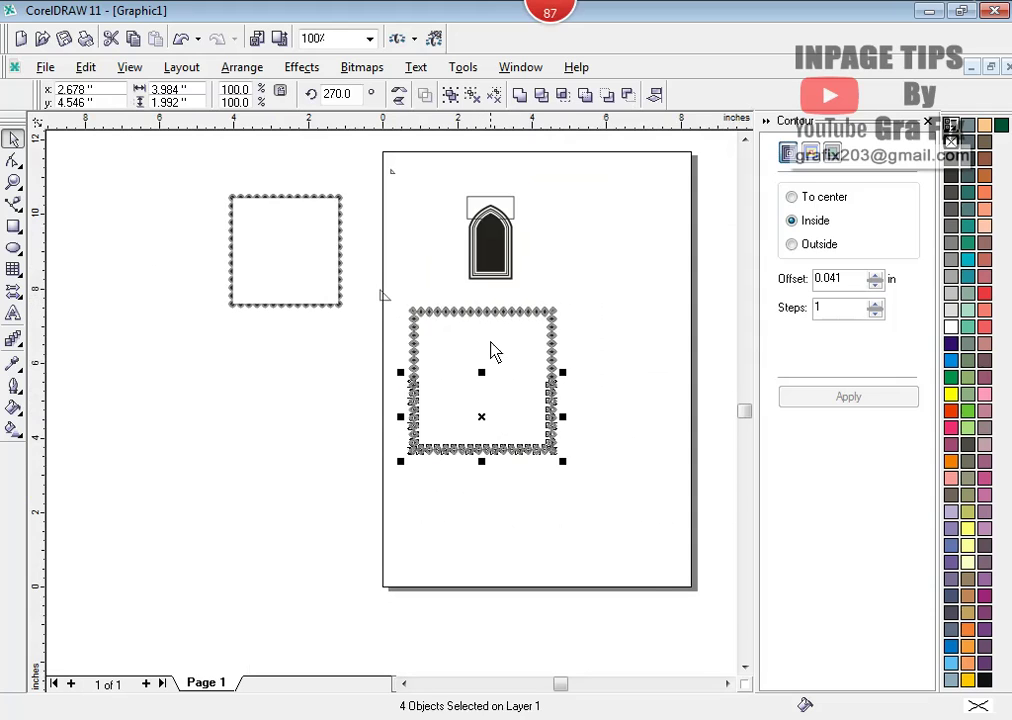
scroll(492, 350, up, 3)
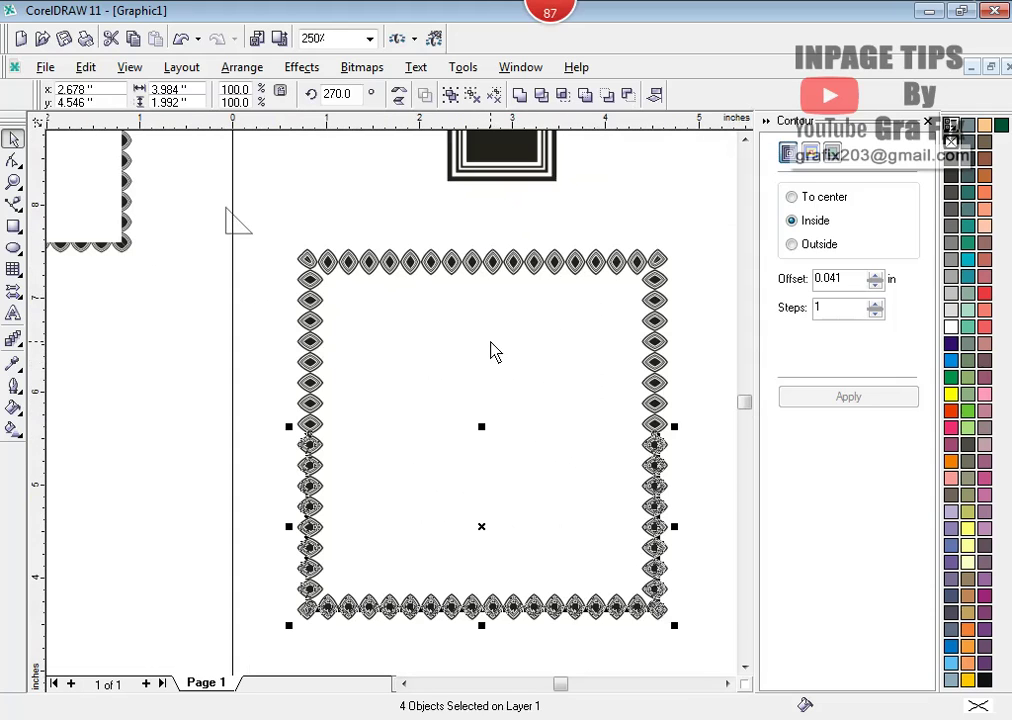
- Draw a rectangle about 3.52 by 3.53 inches over the inside of the motif frame and fill it white
click(243, 305)
click(14, 226)
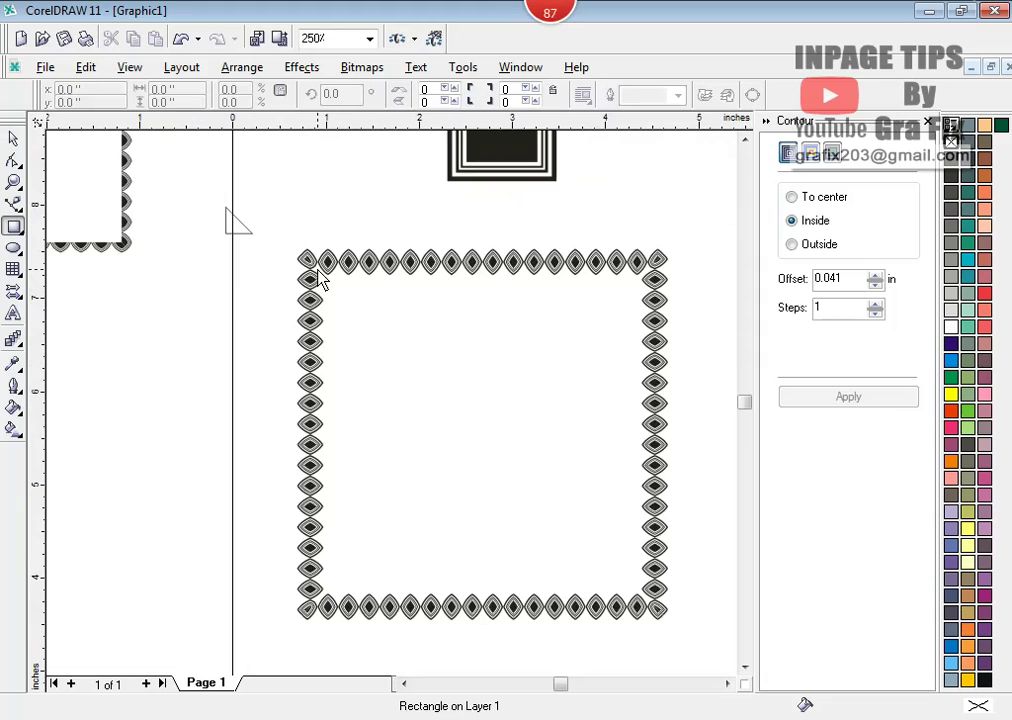
drag(320, 283, 653, 610)
click(953, 326)
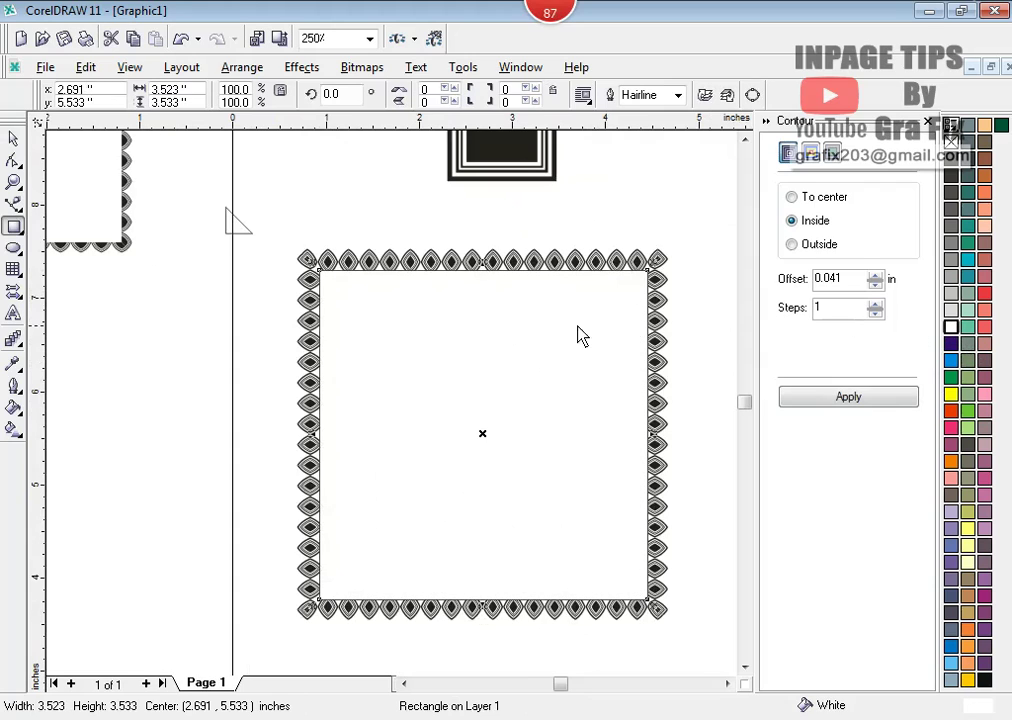
- Enlarge the white rectangle from its centre to about 3.65 by 3.66 inches, covering the inner halves of the motifs
click(14, 138)
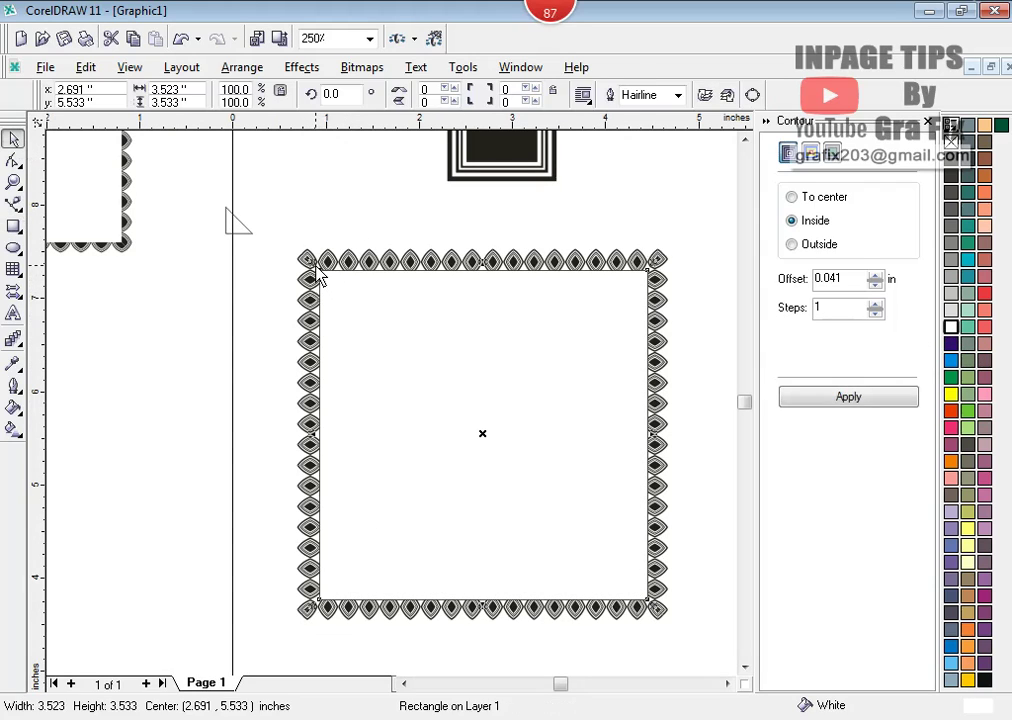
drag(318, 276, 310, 265)
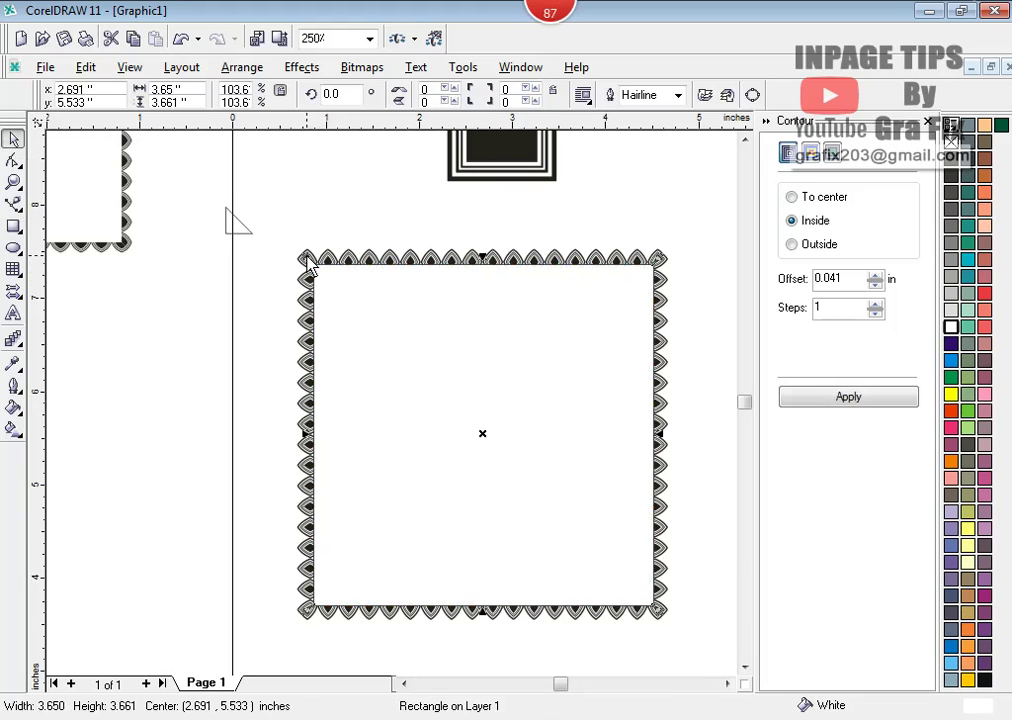
click(312, 238)
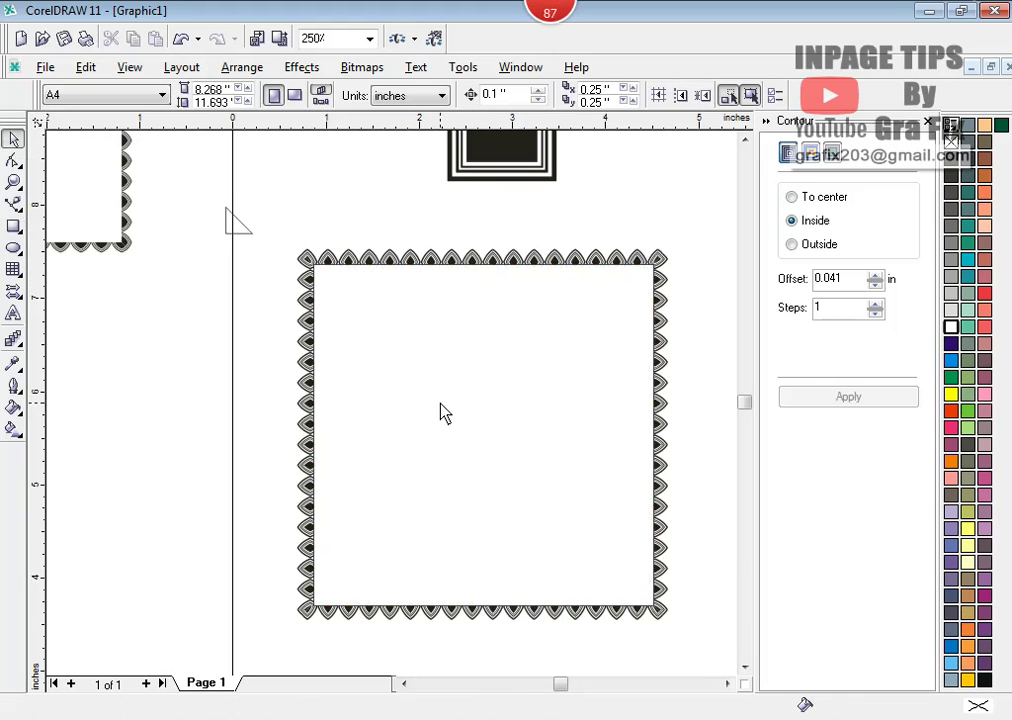
- Move the new frame off the page below the first frame and delete both frames
scroll(445, 415, down, 1)
scroll(445, 415, up, 2)
scroll(445, 415, down, 5)
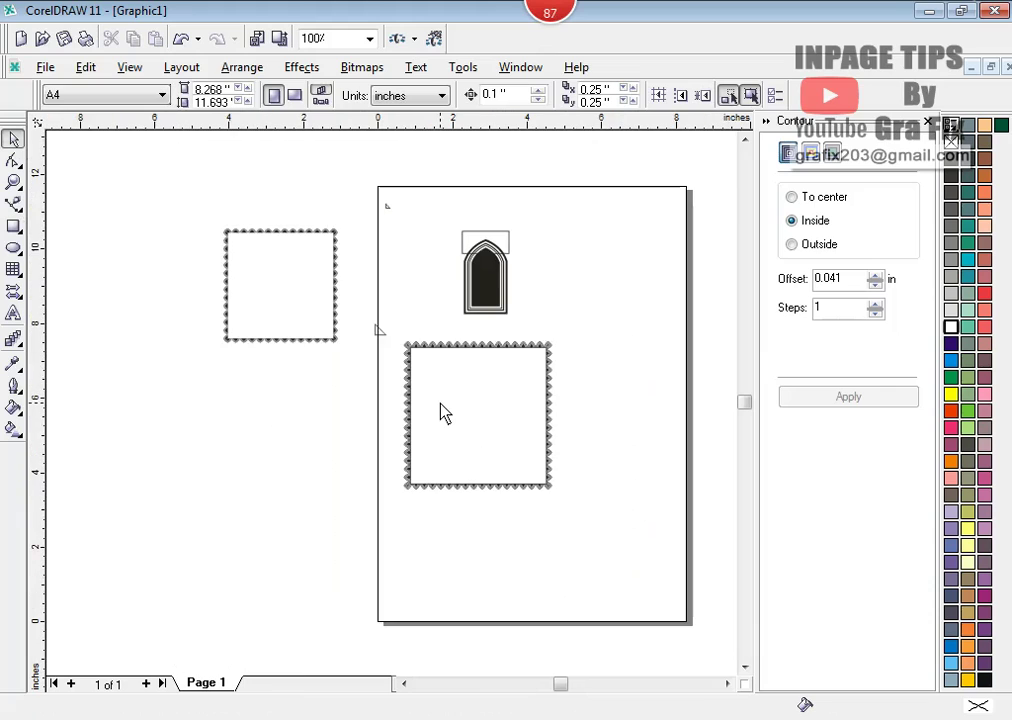
drag(394, 325, 594, 538)
drag(477, 420, 284, 437)
drag(107, 173, 365, 553)
key(Delete)
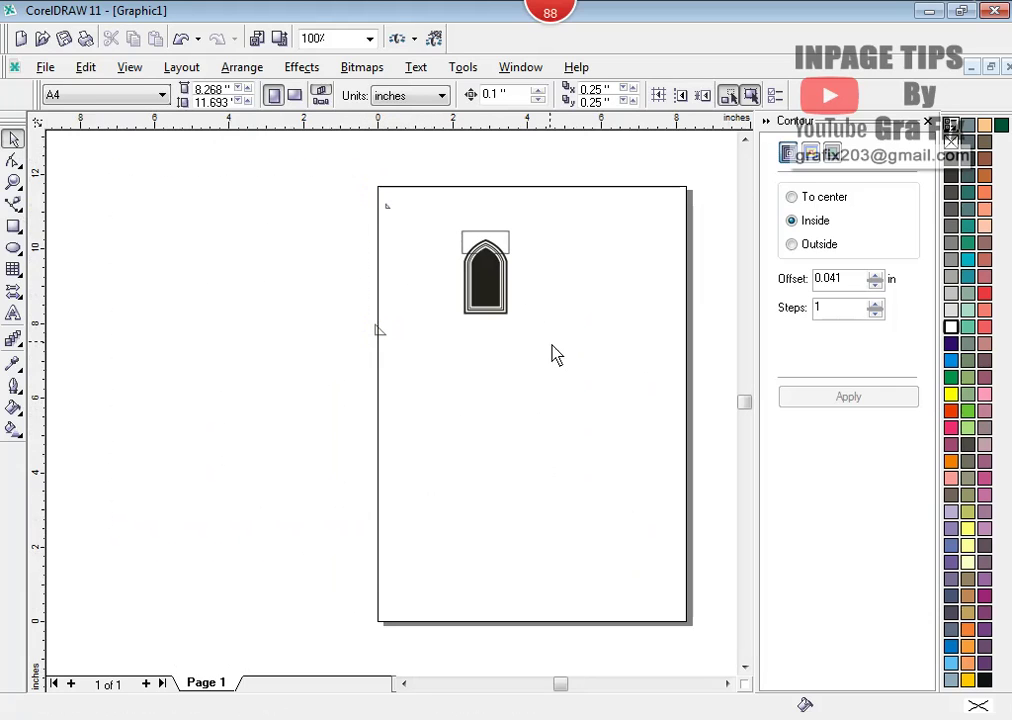
- Select the nested arch with its cutting rectangle and scale them down together to about 0.34 by 0.6 inches
drag(552, 346, 445, 215)
scroll(497, 244, up, 3)
drag(555, 564, 405, 295)
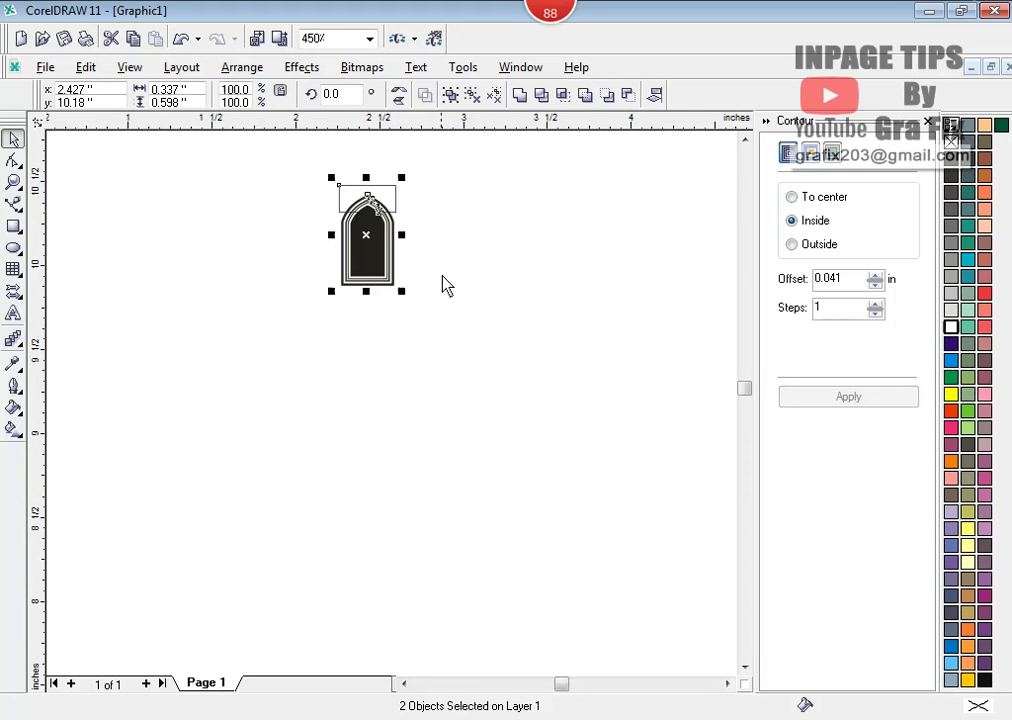
- Move the cutting rectangle over the upper left half of the arch and intersect it with the arch group
click(355, 167)
scroll(358, 168, up, 1)
scroll(362, 175, up, 1)
drag(368, 197, 341, 259)
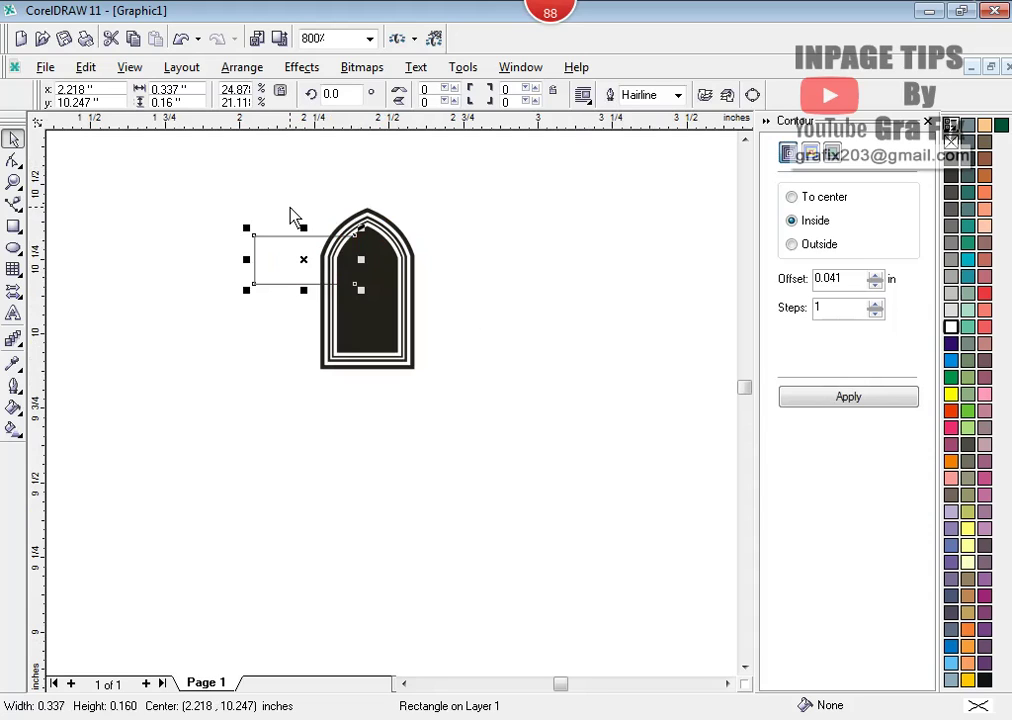
shift+click(322, 282)
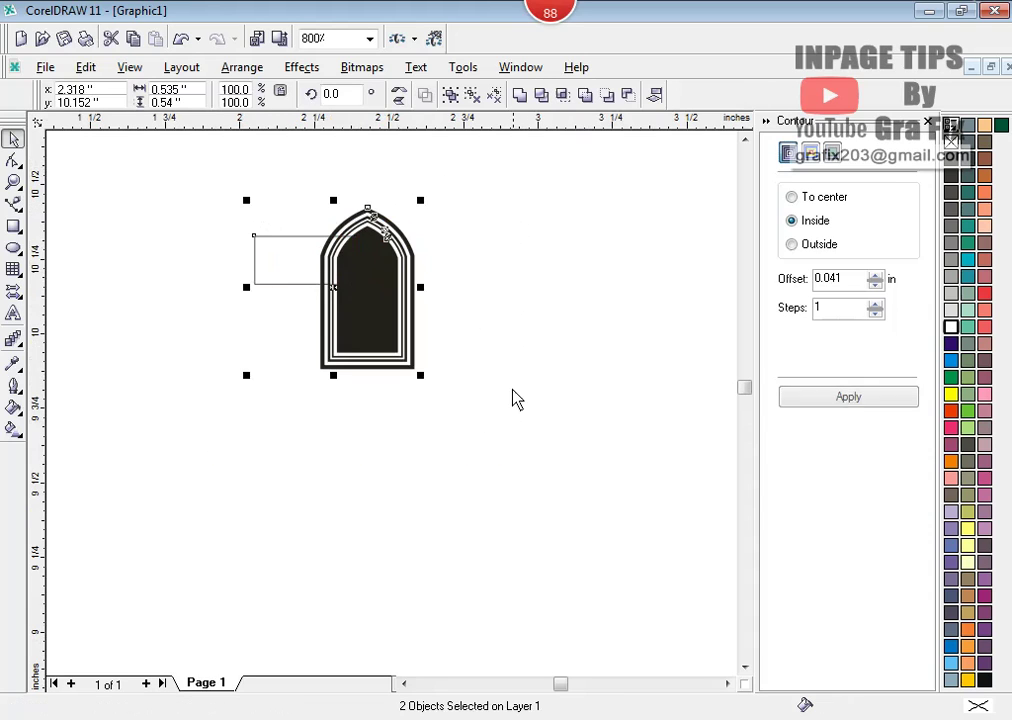
click(563, 95)
click(497, 208)
- Move the intersected half-arch piece below the arch and mirror a copy of it to the right
drag(317, 283, 262, 479)
click(316, 463)
scroll(258, 480, up, 4)
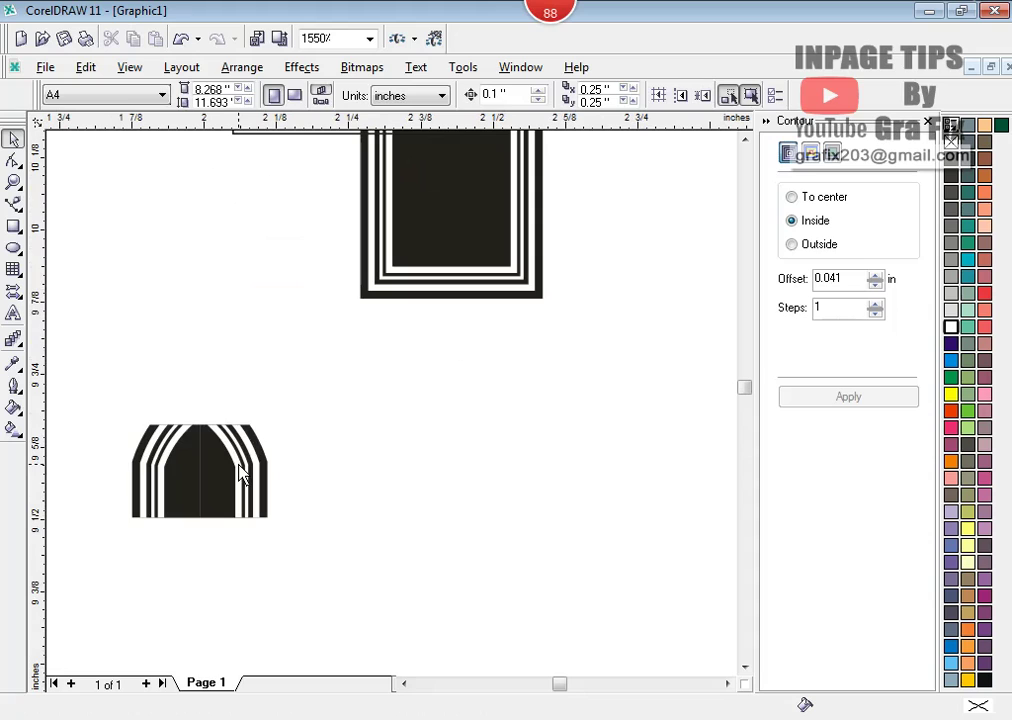
- Delete the right half of the motif and mirror a copy of the remaining half to the left
click(241, 475)
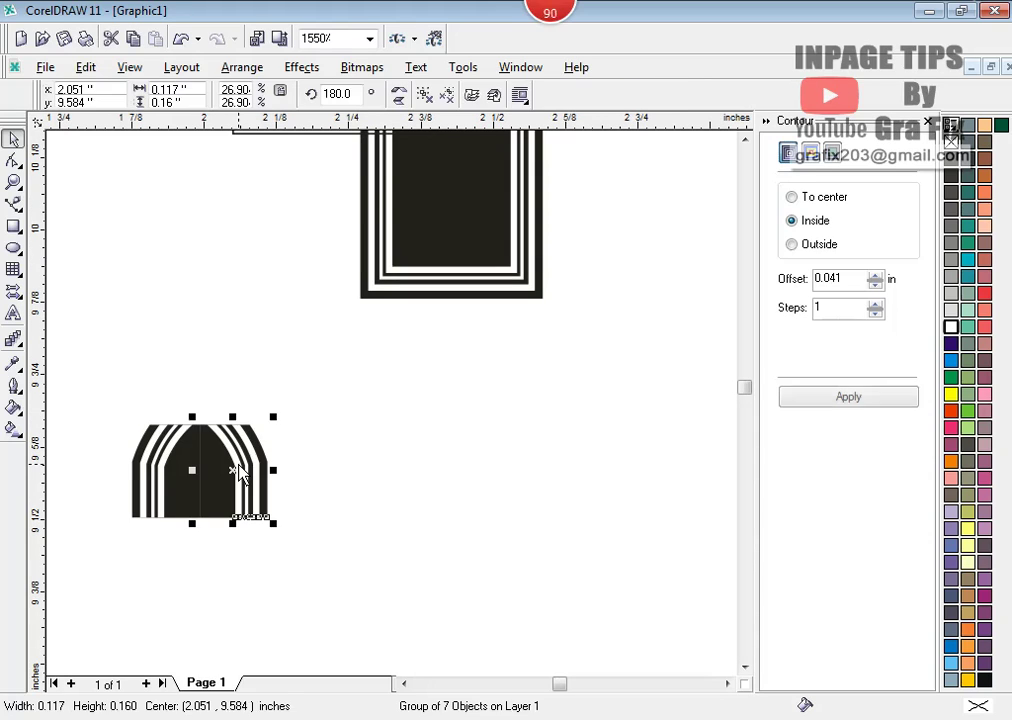
key(Delete)
drag(199, 478, 120, 503)
click(133, 400)
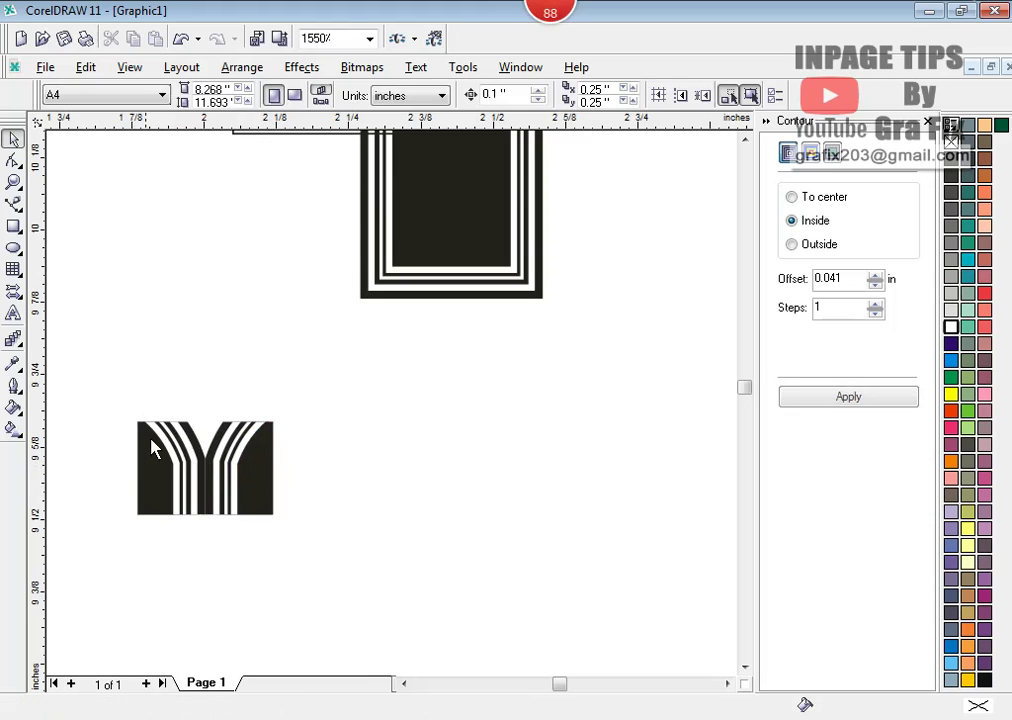
- Ungroup the left and right halves of the Y-shaped motif
scroll(182, 470, up, 1)
click(186, 477)
click(187, 485)
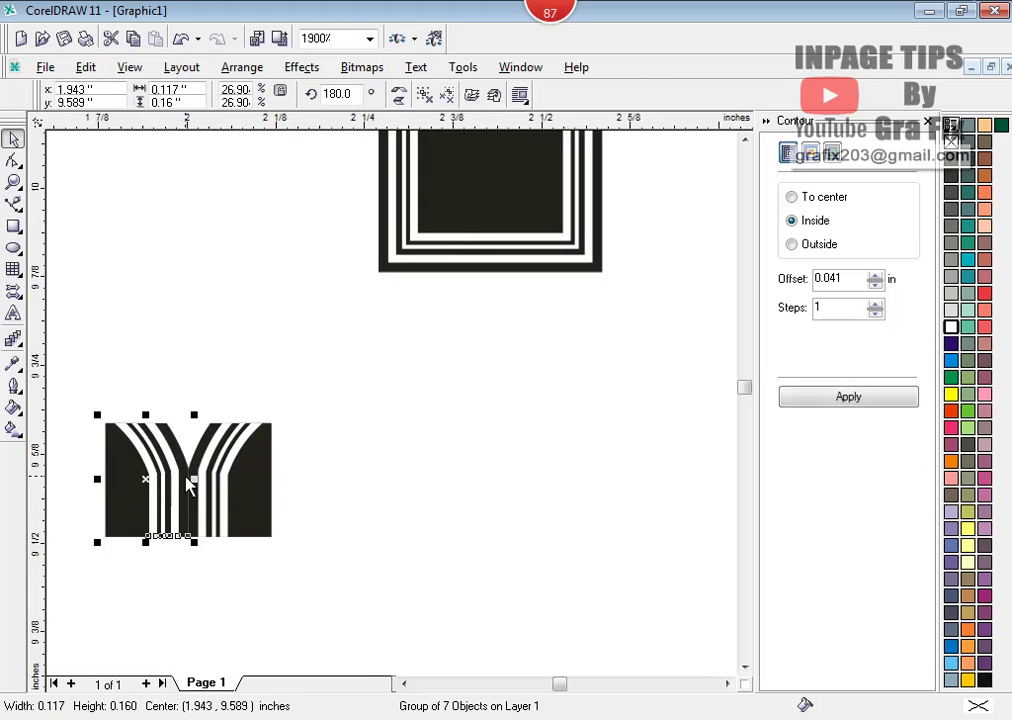
right_click(190, 480)
click(298, 212)
click(253, 474)
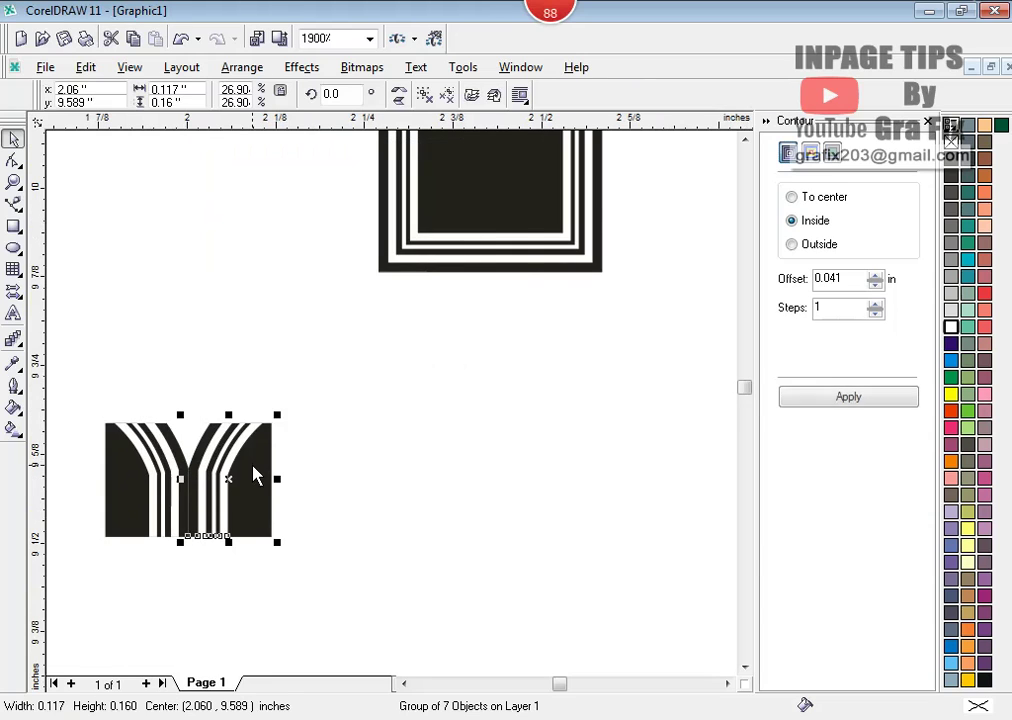
right_click(253, 470)
click(339, 198)
click(349, 507)
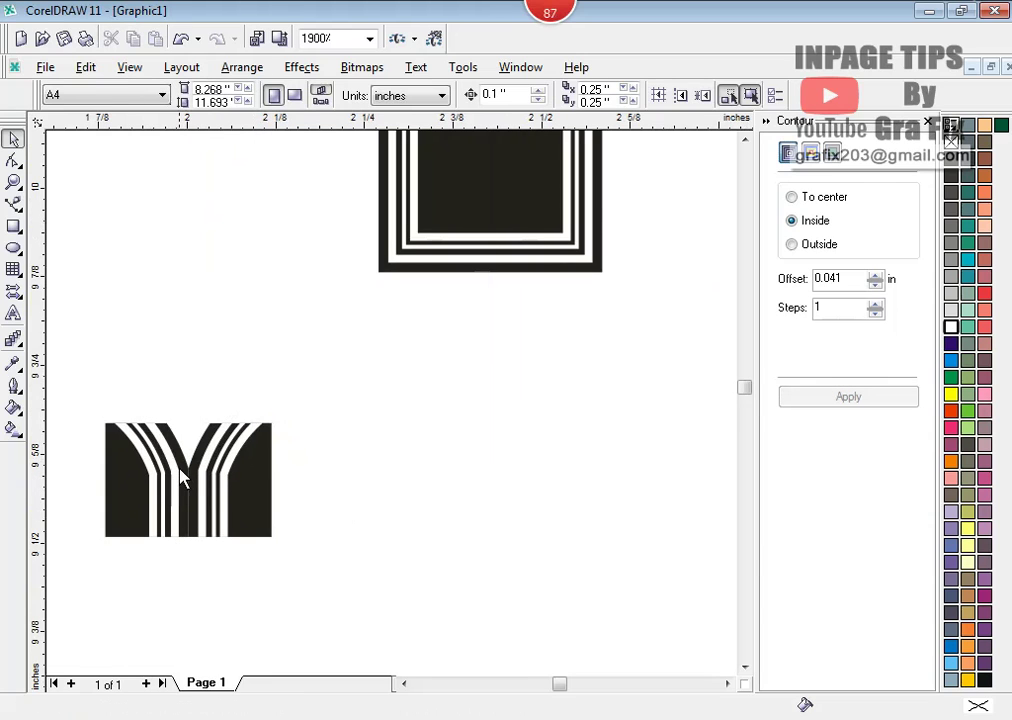
- Test-move the outer black shape of each motif half upward and undo each move
click(182, 470)
click(197, 405)
click(170, 437)
drag(170, 437, 168, 392)
key(ctrl+z)
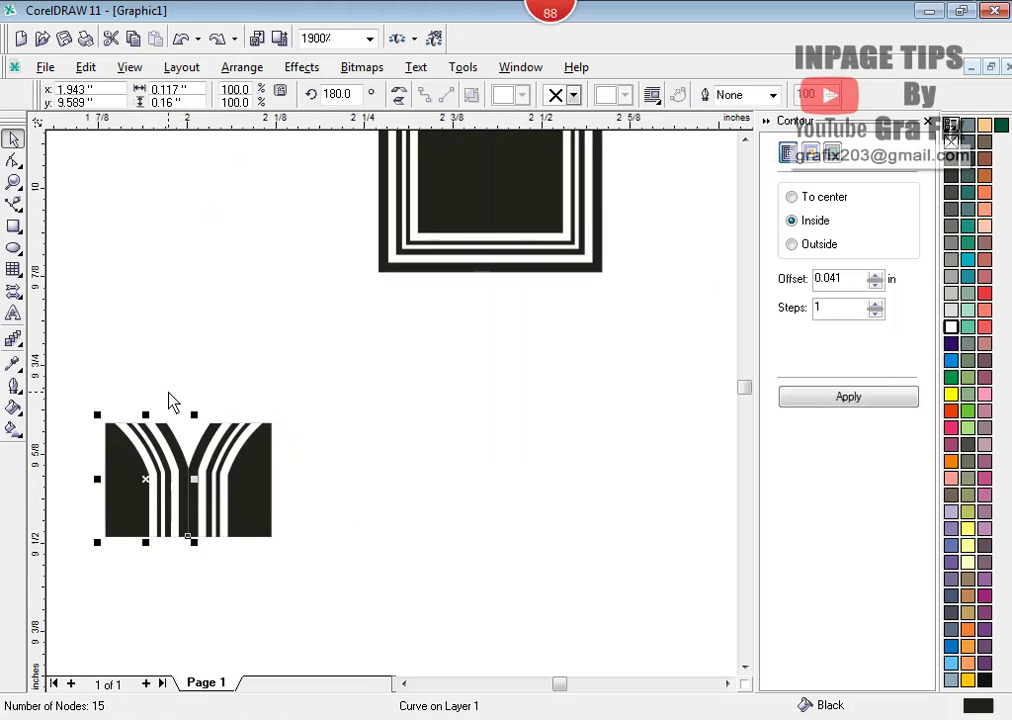
drag(206, 431, 206, 395)
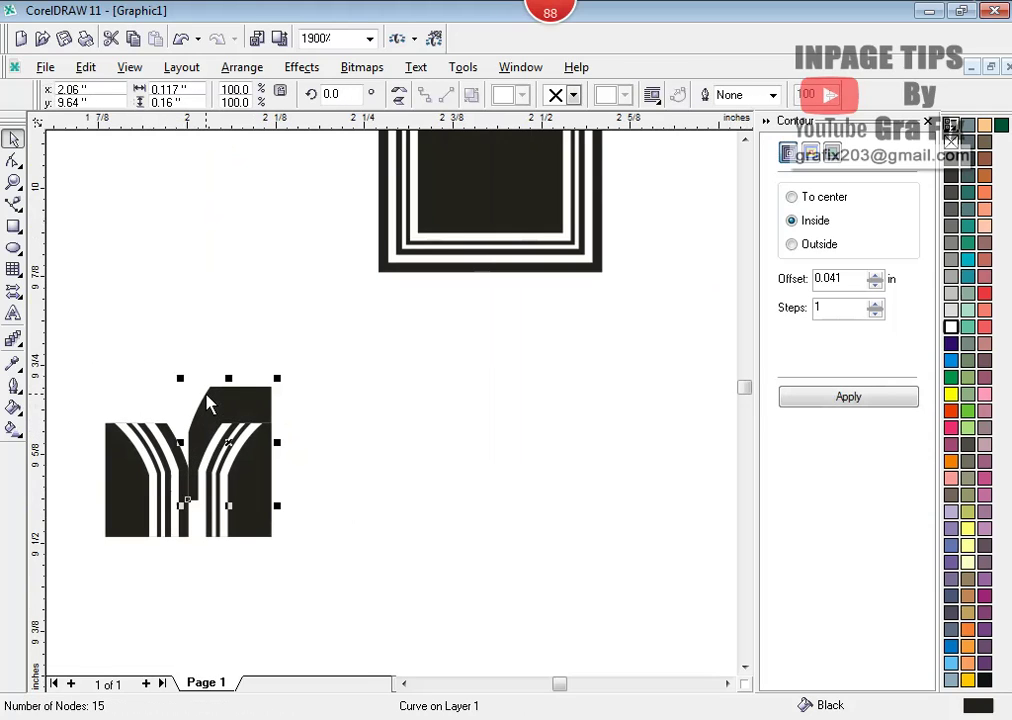
key(ctrl+z)
- Weld the outer black shapes of both motif halves into one and send the result to the back
shift+click(175, 443)
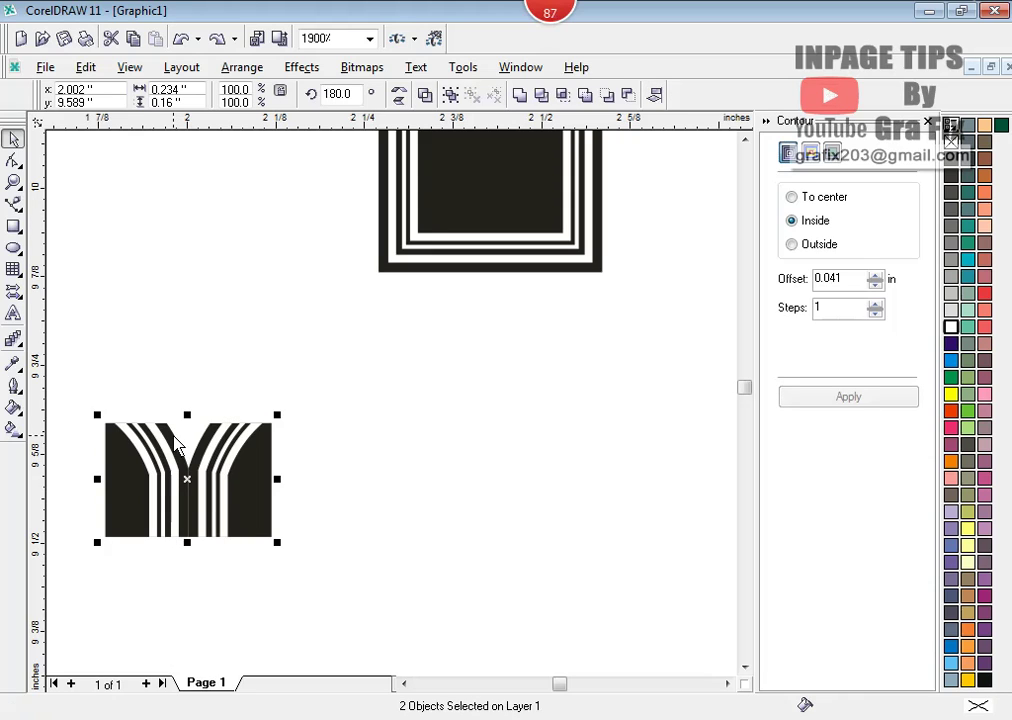
click(519, 94)
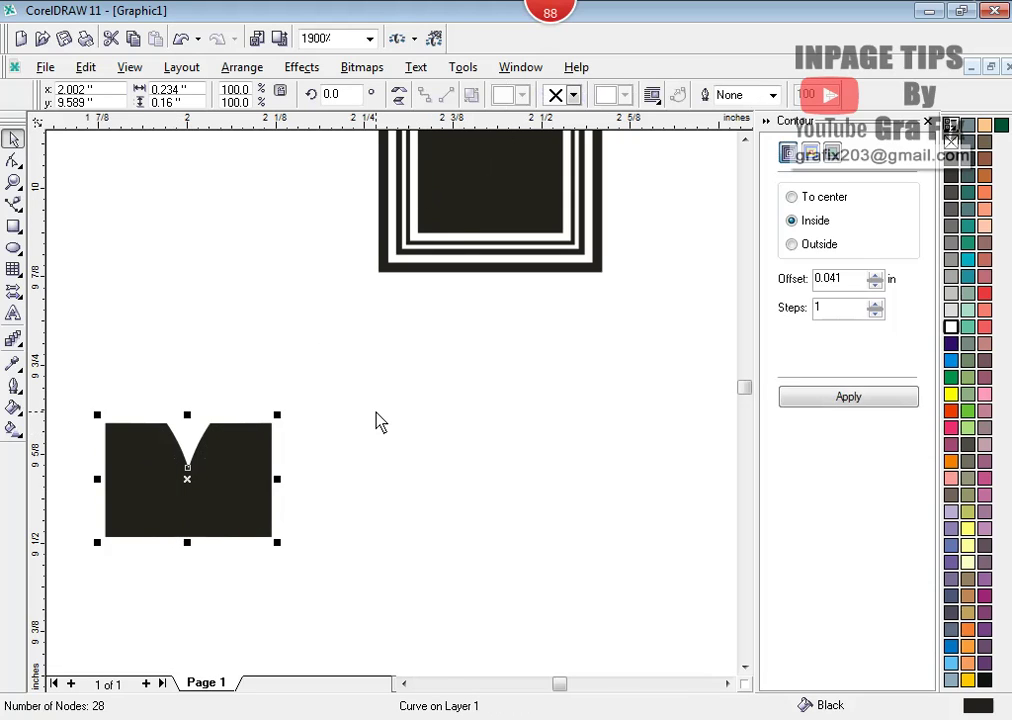
key(shift+Page_Down)
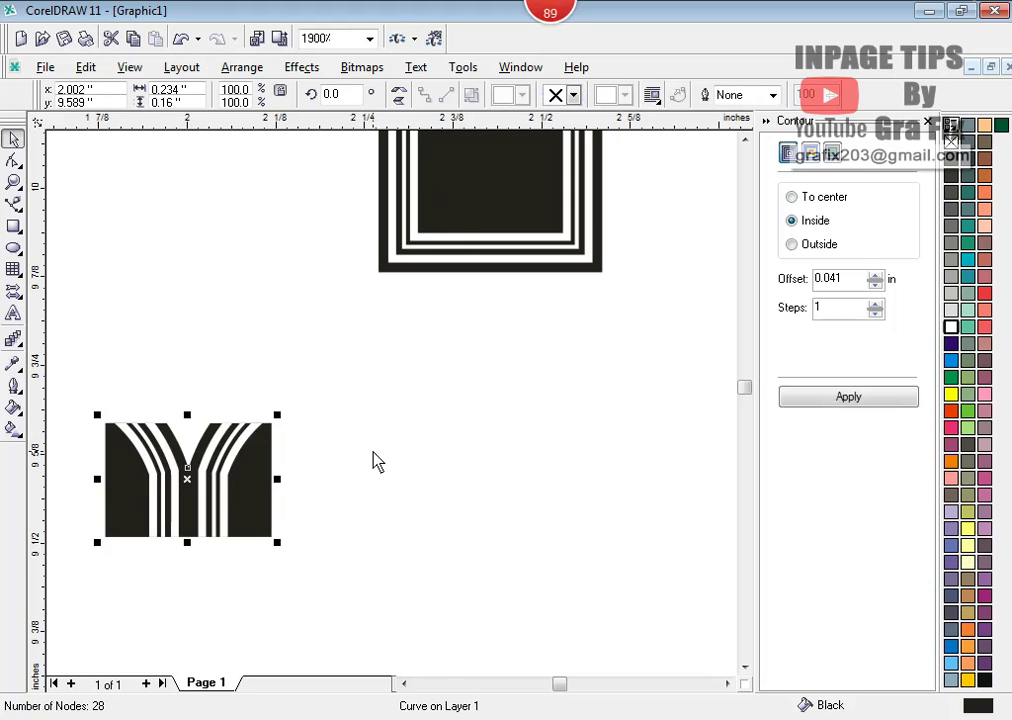
click(350, 488)
- Select all shapes of the Y-shaped motif and group them
scroll(350, 488, down, 2)
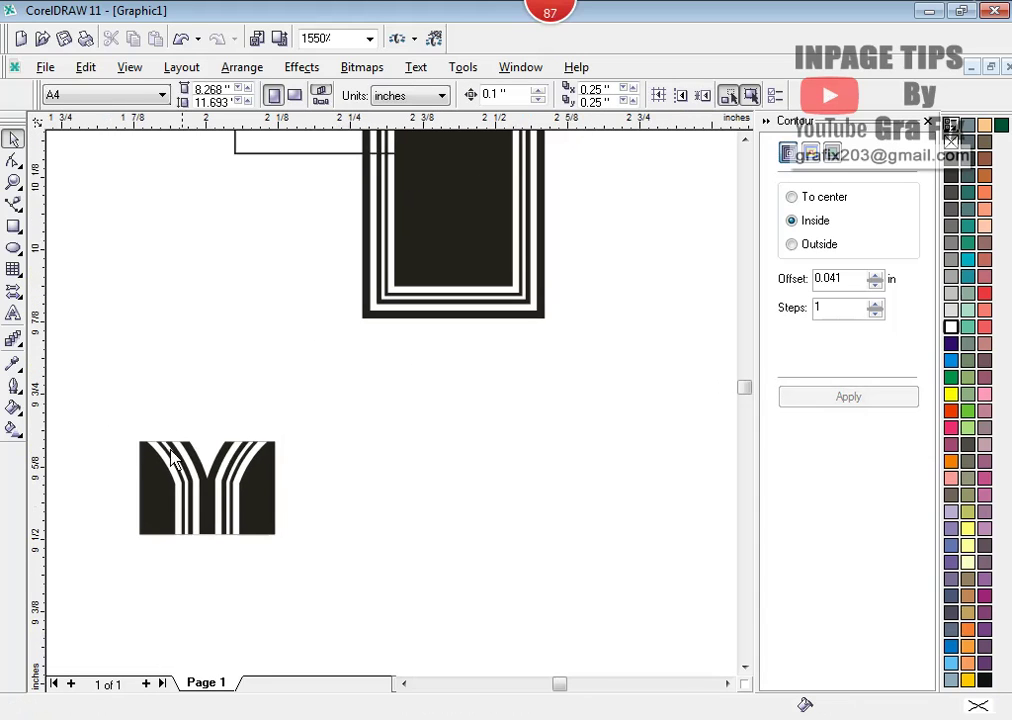
drag(106, 427, 352, 589)
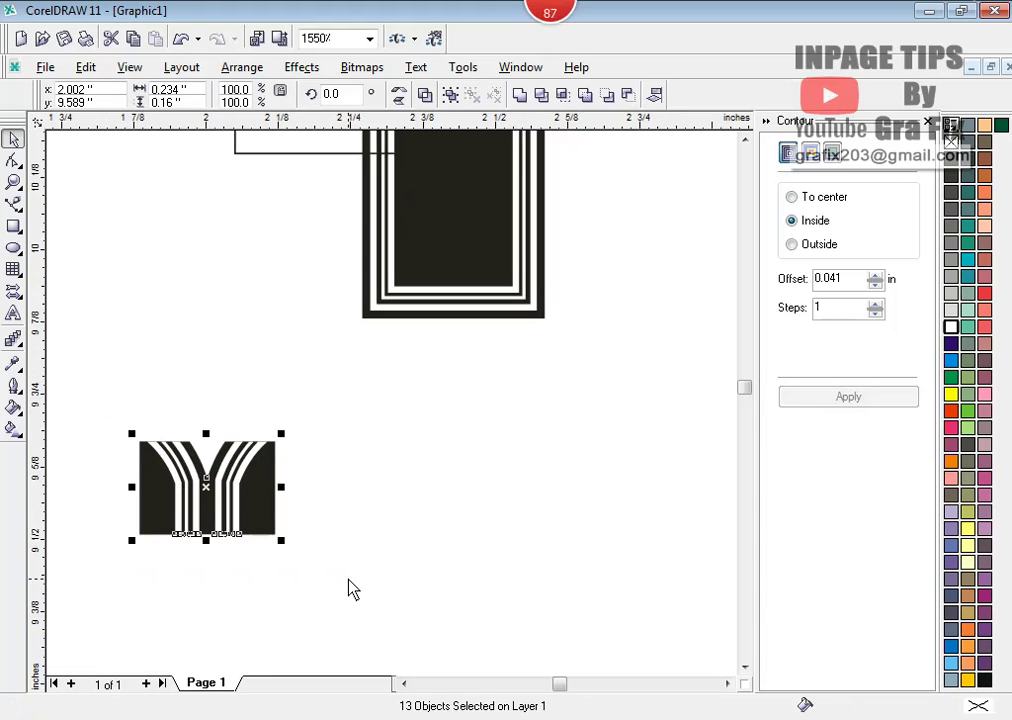
key(ctrl+g)
- Place a copy of the grouped motif directly to its right and repeat the duplication to form a row of six
drag(135, 498, 339, 535)
scroll(339, 535, down, 1)
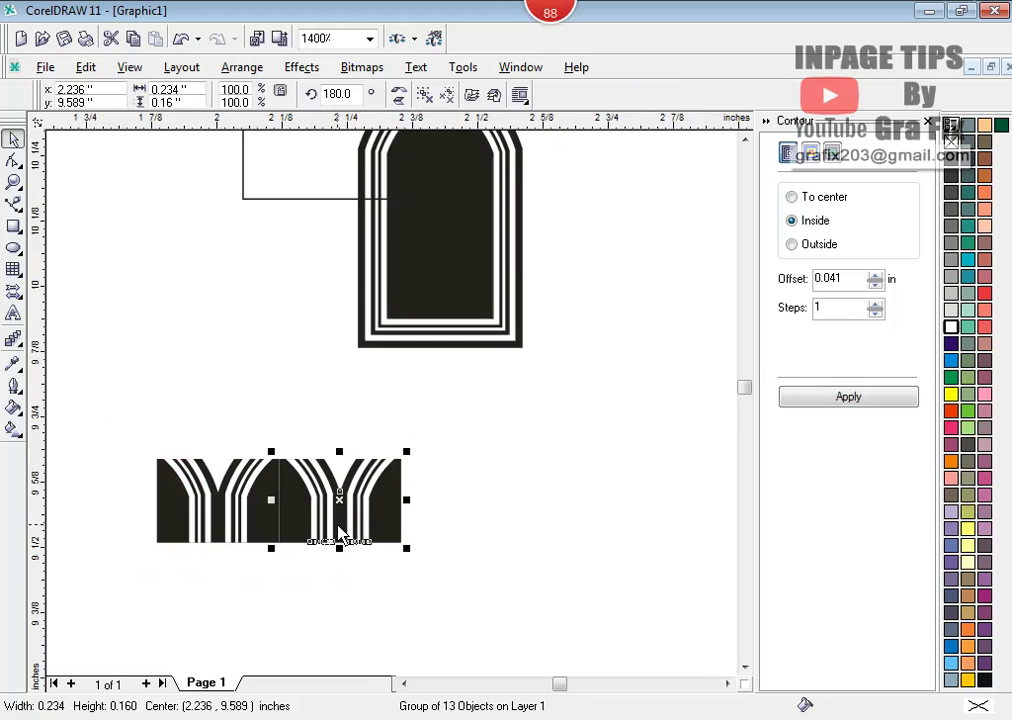
key(ctrl+r)
key(ctrl+r)
key(ctrl+r)
key(ctrl+r)
scroll(339, 535, down, 5)
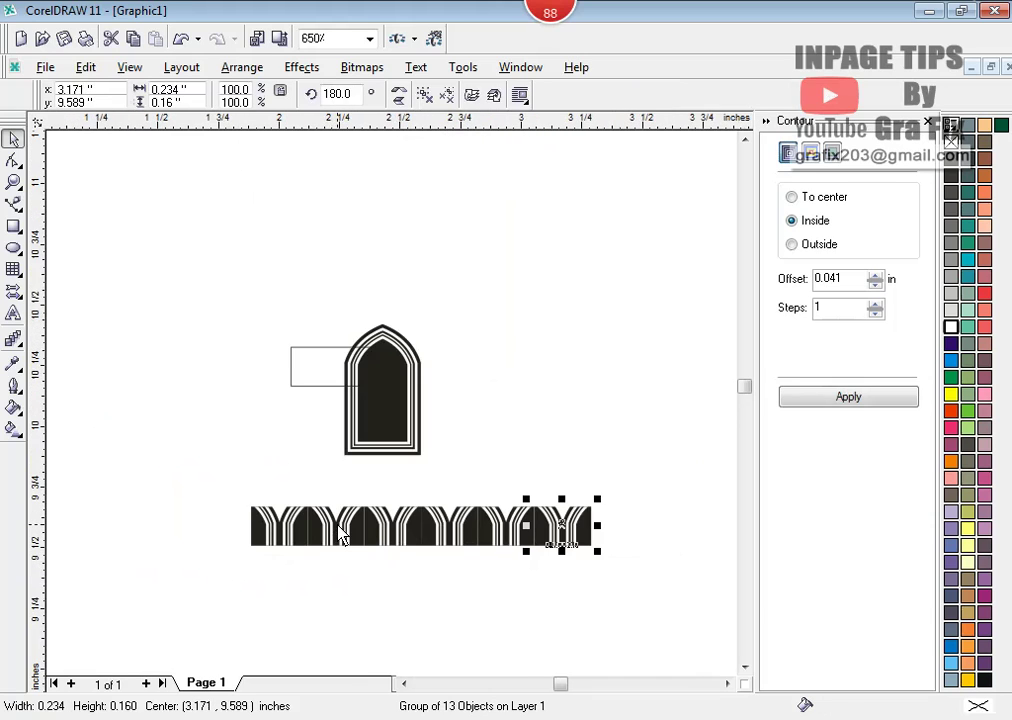
scroll(339, 535, down, 1)
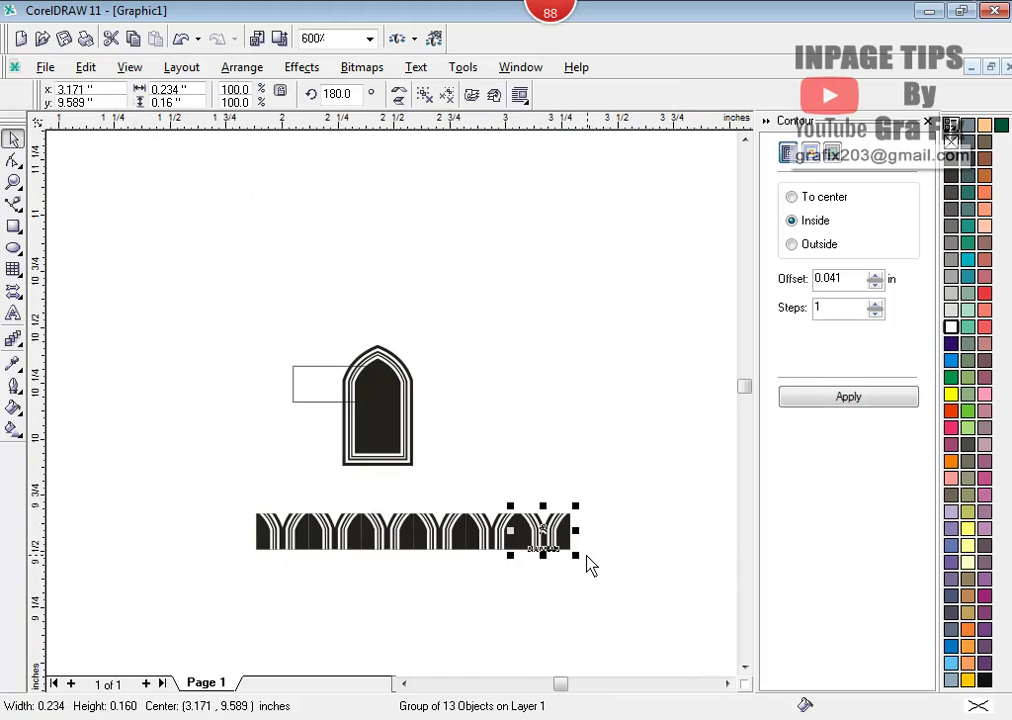
drag(575, 556, 483, 580)
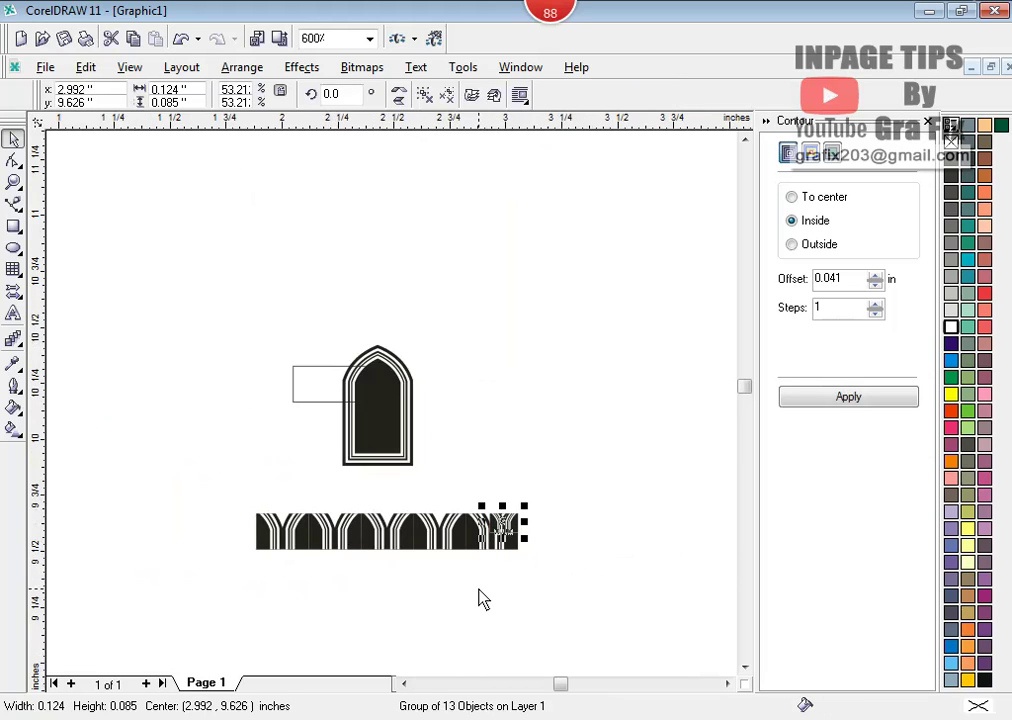
key(ctrl+z)
- Select all six motifs of the row and scale them down together to about 0.632 in wide
drag(226, 499, 542, 556)
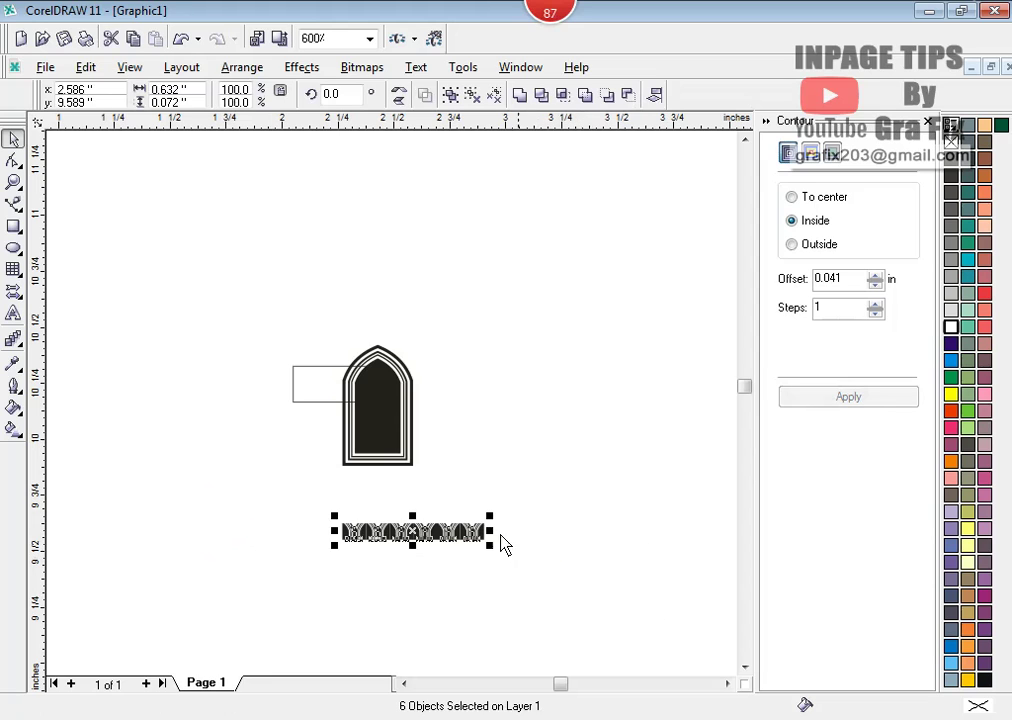
scroll(402, 561, up, 2)
- Group the six-motif row and place a copy just below it, rotated by 90 degrees
drag(440, 550, 332, 594)
key(ctrl+g)
right_click(332, 594)
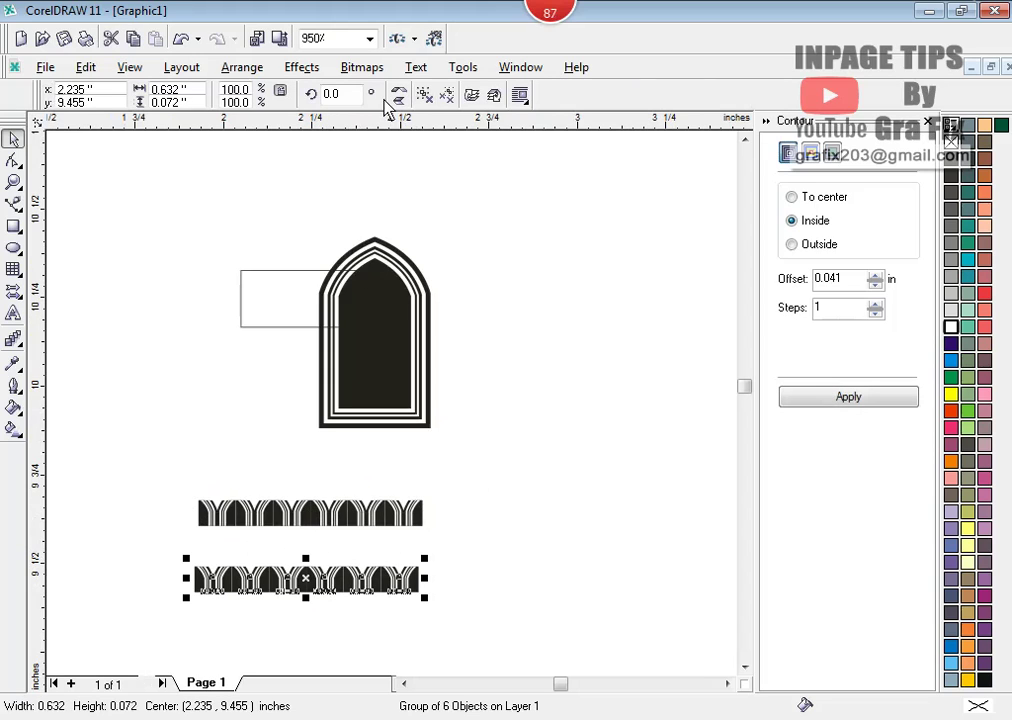
text(90)
key(Return)
- Align the horizontal row and its vertical copy by their top and left edges to form a corner
shift+click(378, 531)
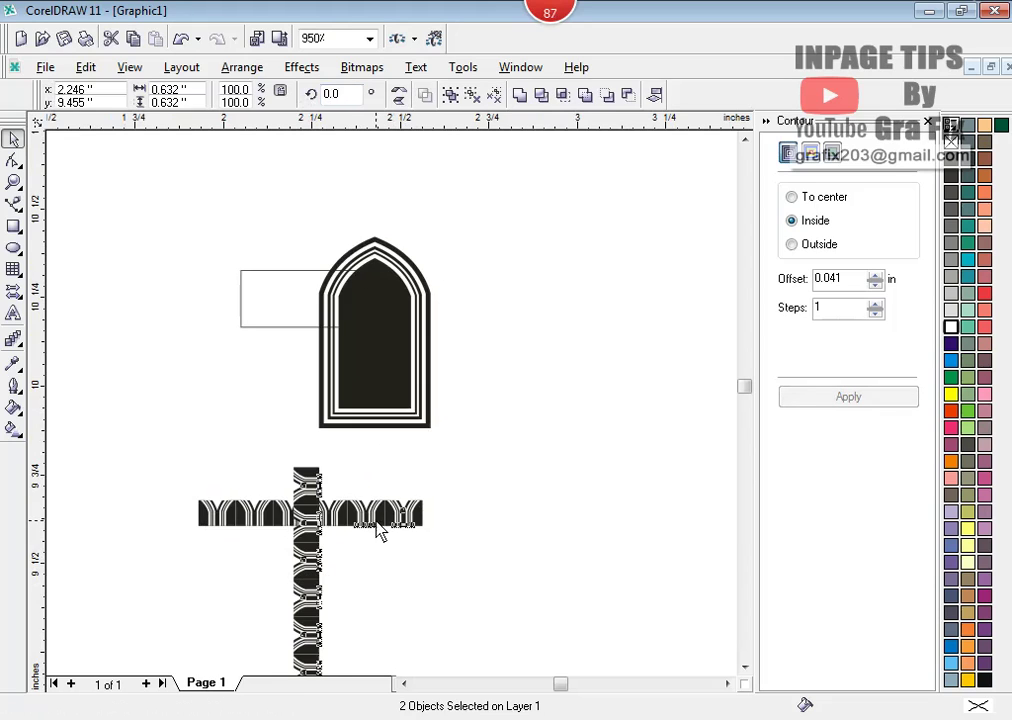
key(t)
key(l)
click(237, 557)
scroll(237, 557, up, 1)
- Draw a small square in the empty area left of the arch and set its width and height to 0.072 in
click(257, 535)
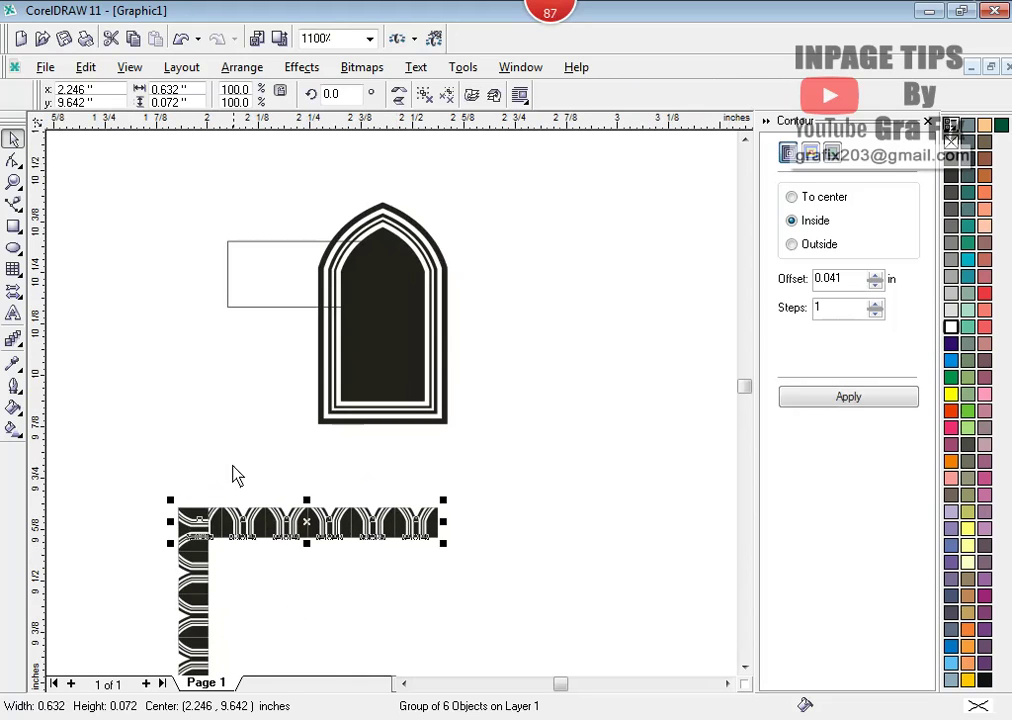
click(14, 226)
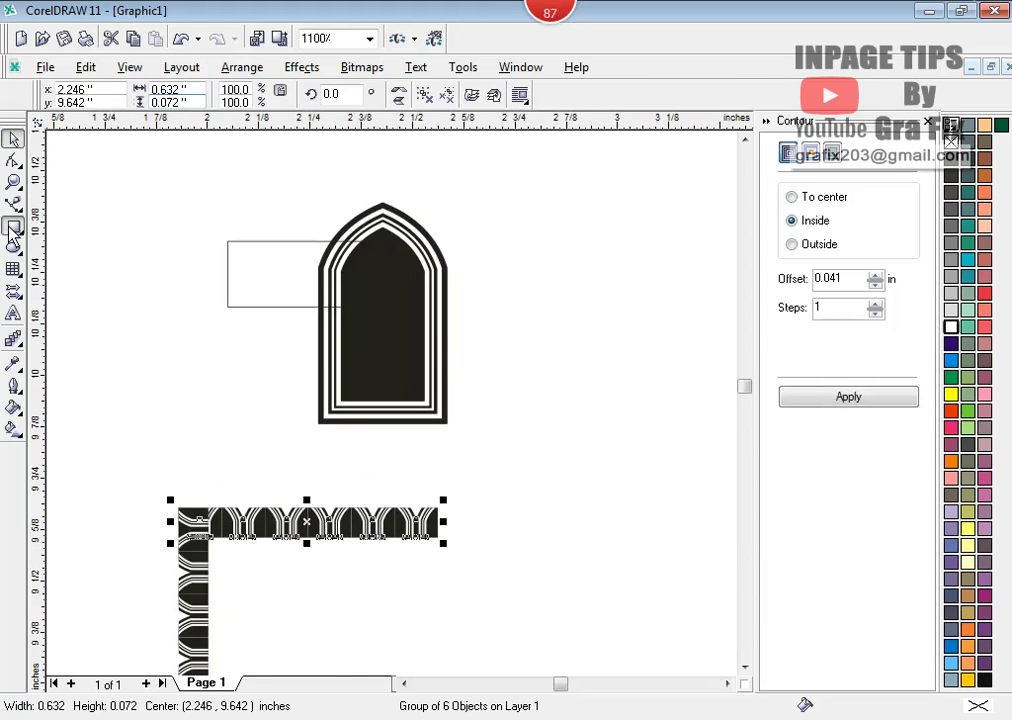
drag(125, 311, 154, 340)
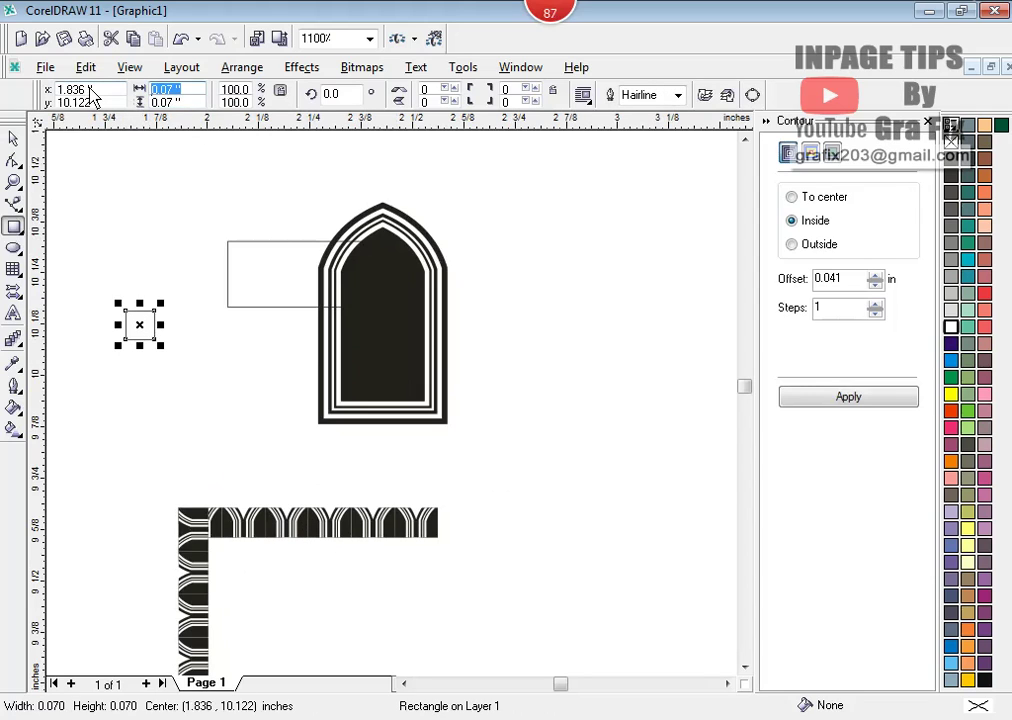
key(Tab)
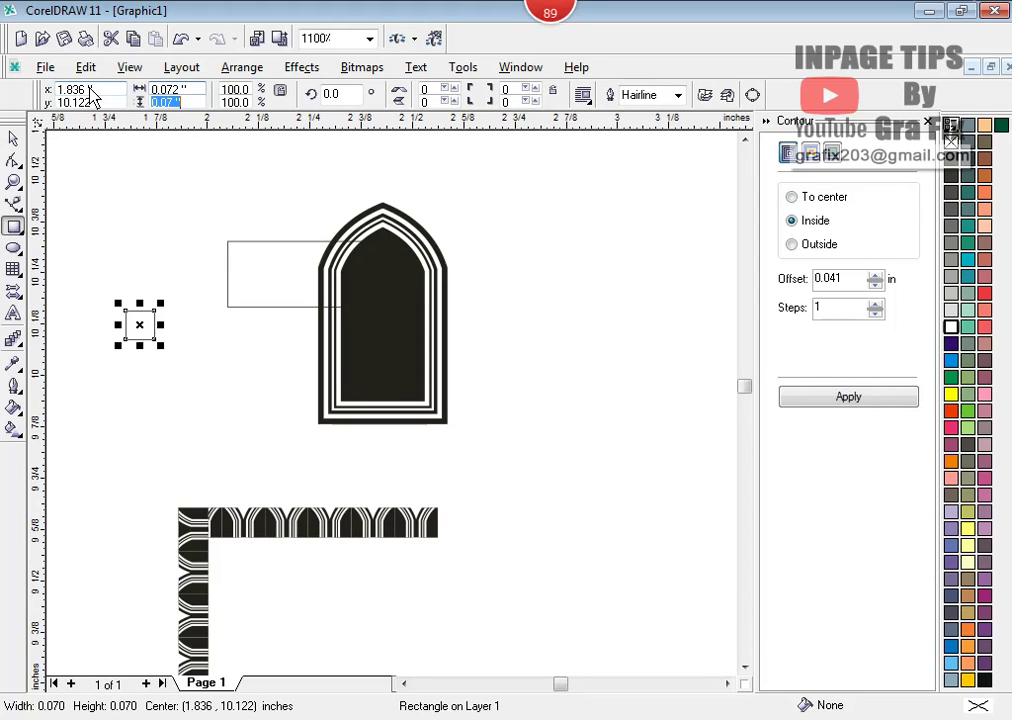
key(BackSpace)
text(.072)
key(Return)
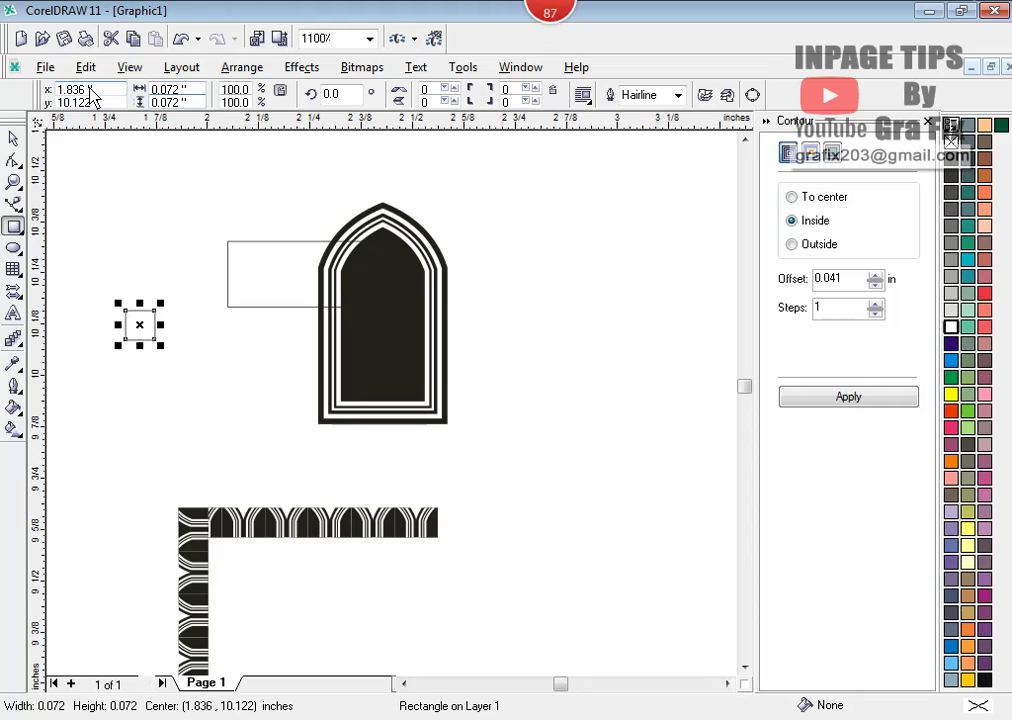
- Convert the small square to curves and delete its lower-left node to leave a right triangle
click(13, 160)
key(ctrl+q)
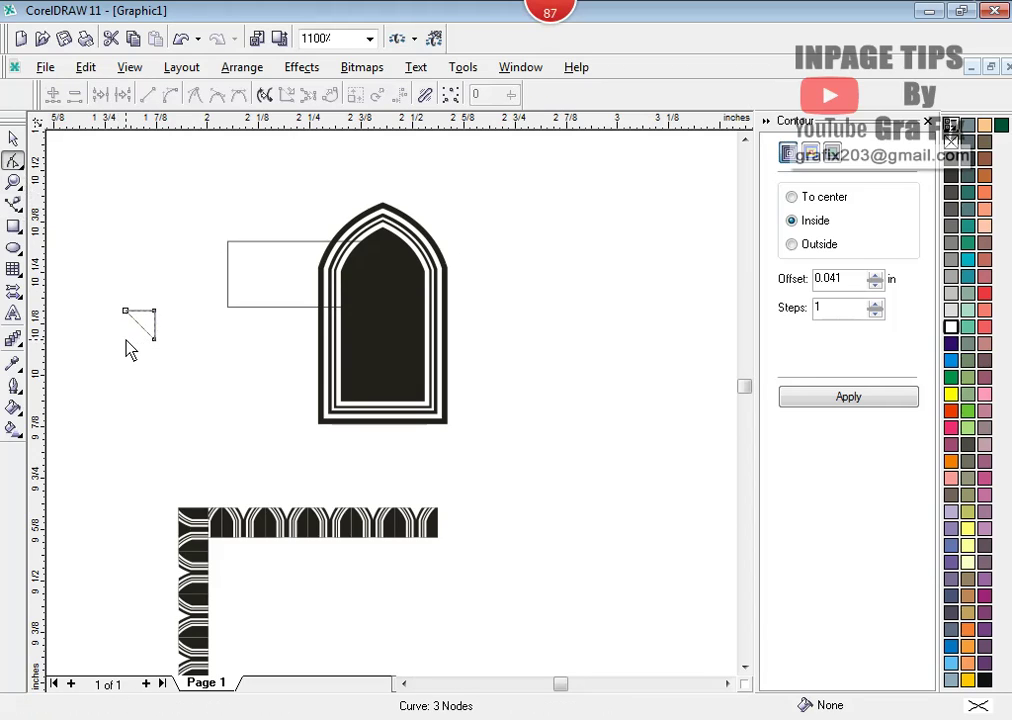
key(space)
- Align the triangle with the frame's top-left corner and trim the vertical strip with it to miter its upper end
drag(147, 340, 190, 490)
shift+click(238, 536)
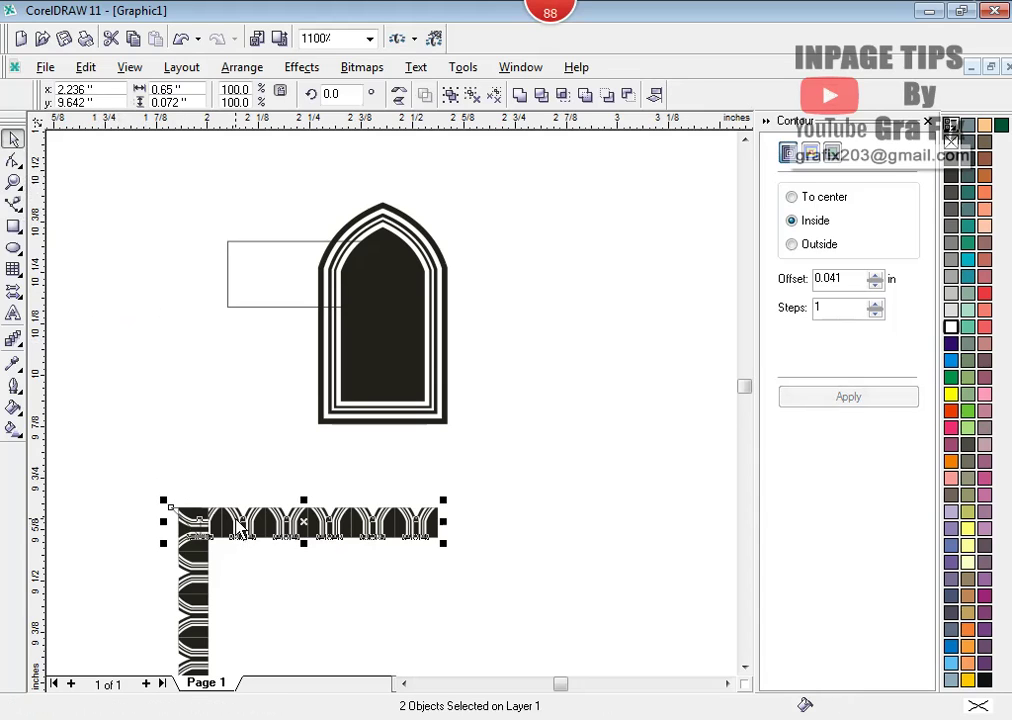
key(ctrl+z)
click(176, 446)
click(204, 532)
shift+click(199, 563)
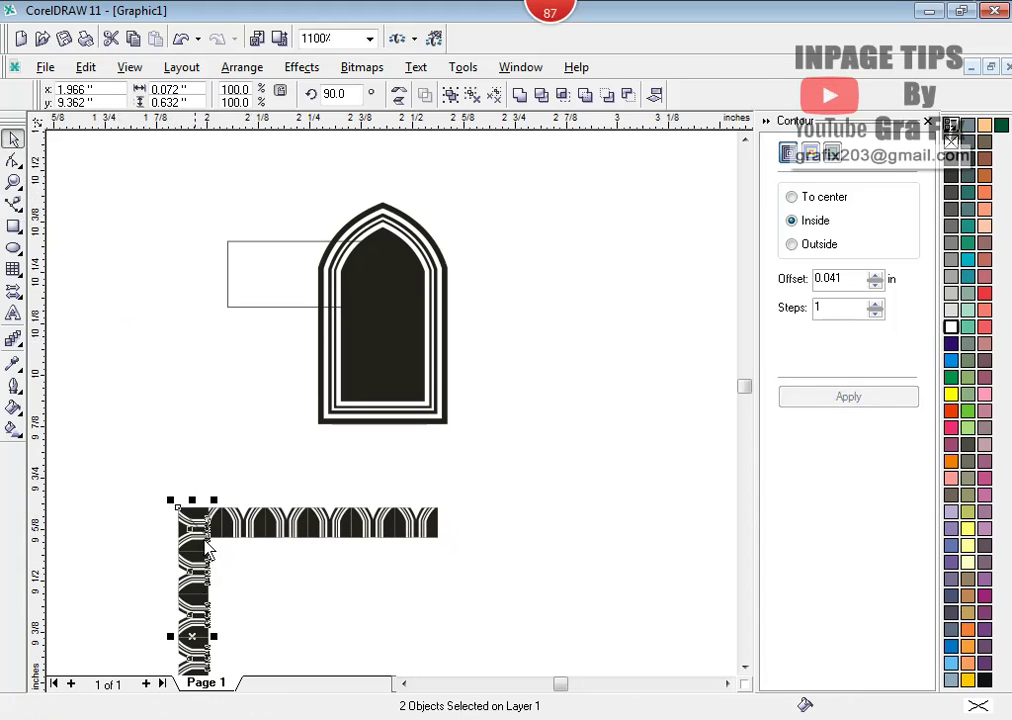
click(424, 92)
click(173, 437)
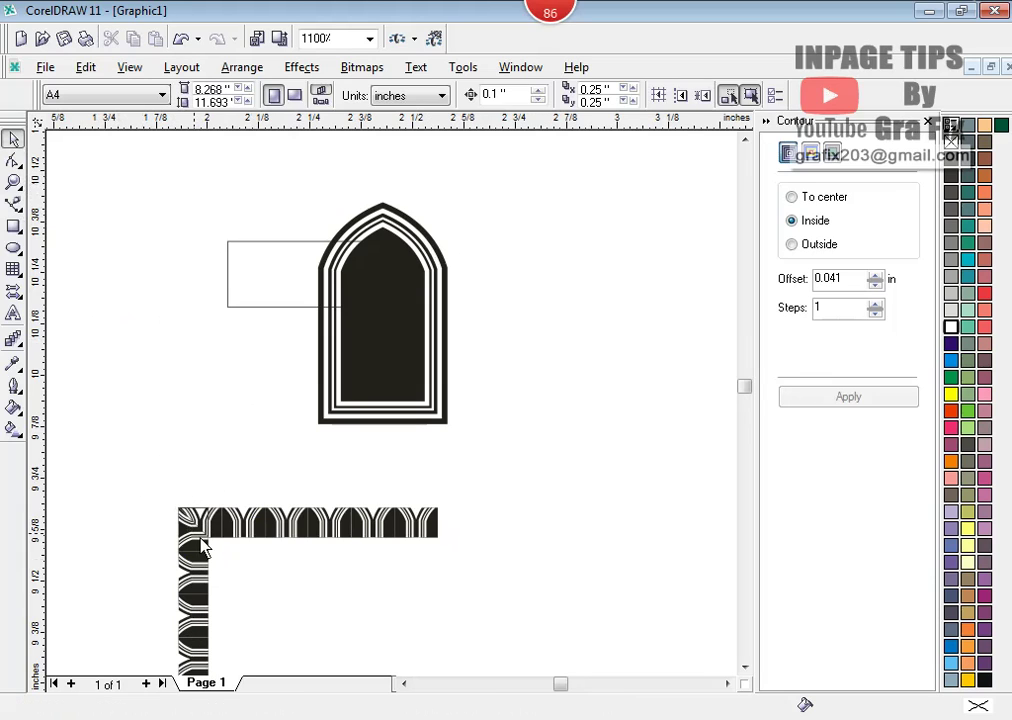
- Mirror the triangle both ways, trim the horizontal row's corner end with it, and move the triangle clear of the frame
click(201, 540)
click(404, 102)
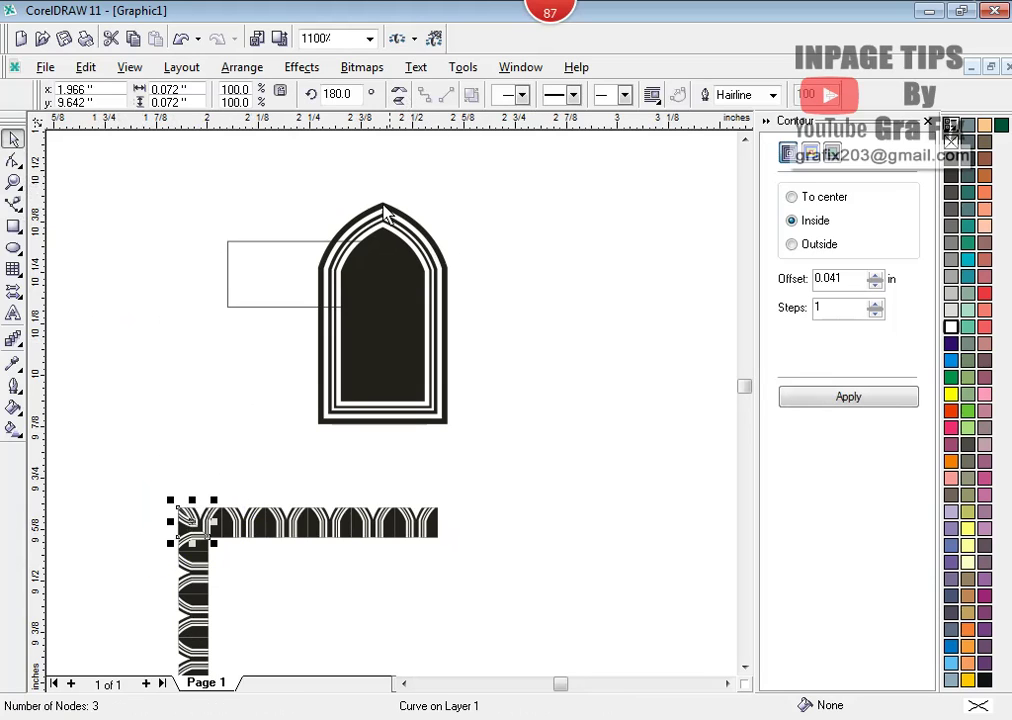
shift+click(290, 537)
click(540, 93)
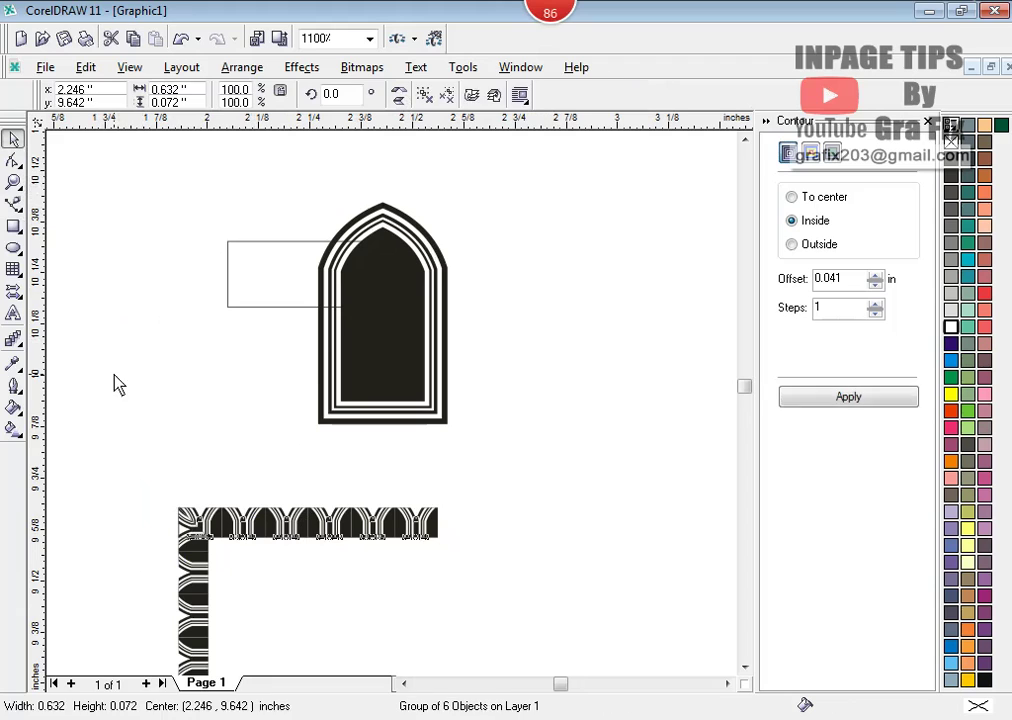
click(113, 384)
drag(192, 535, 90, 478)
key(ctrl+z)
click(165, 535)
- Group the two mitered border strips into one corner piece and shift the group slightly to the right
scroll(165, 543, up, 1)
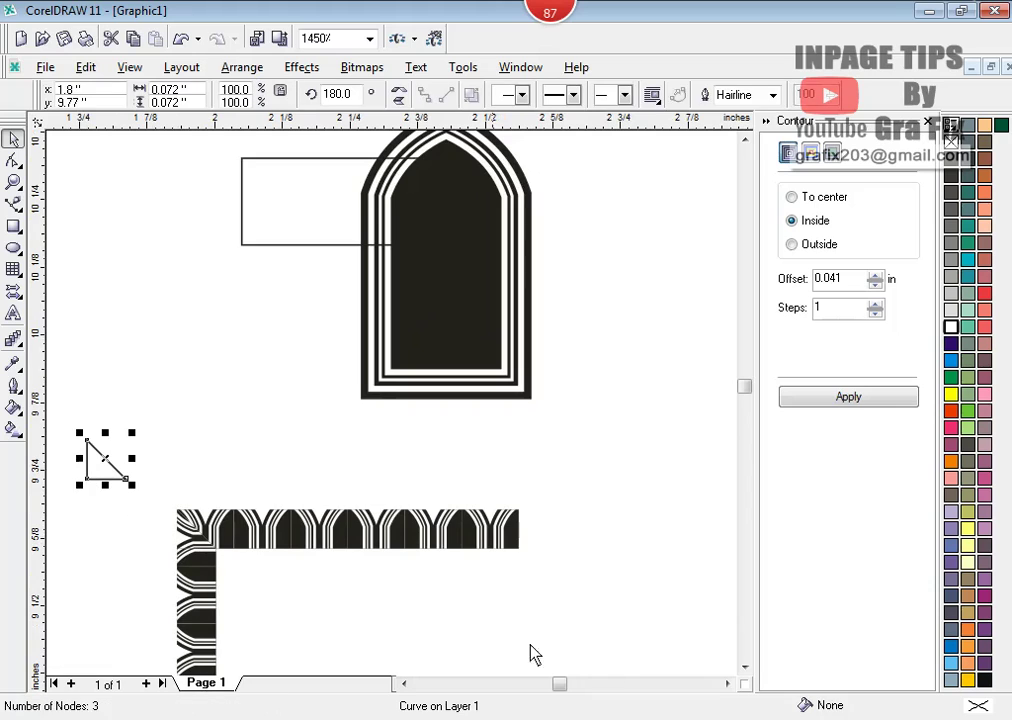
click(744, 667)
scroll(388, 505, down, 2)
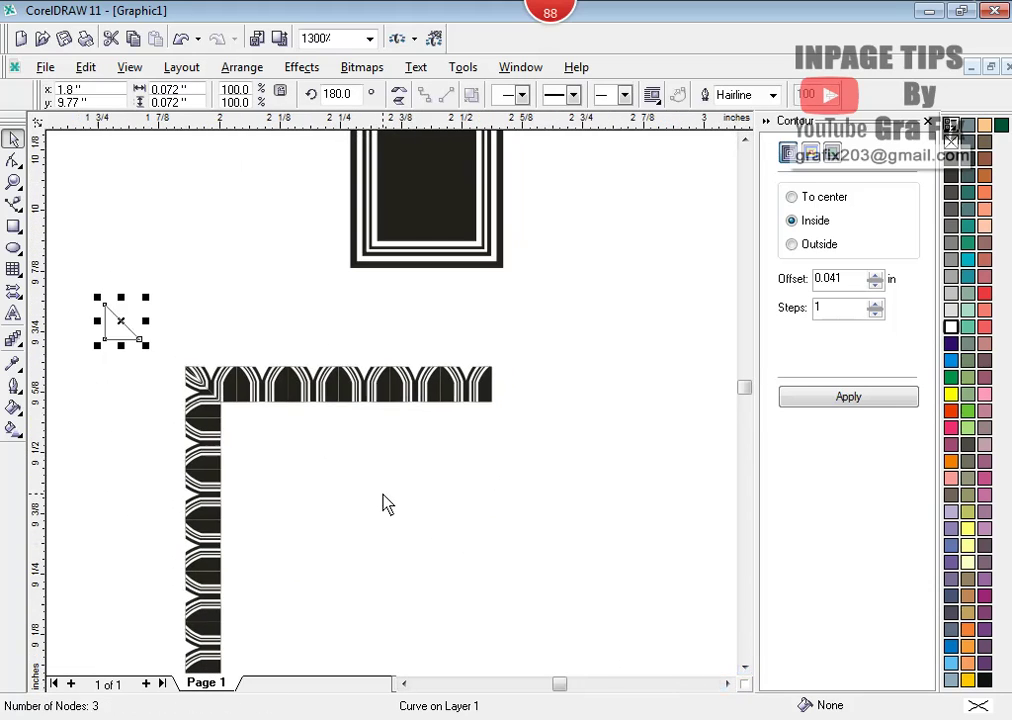
click(744, 667)
click(177, 320)
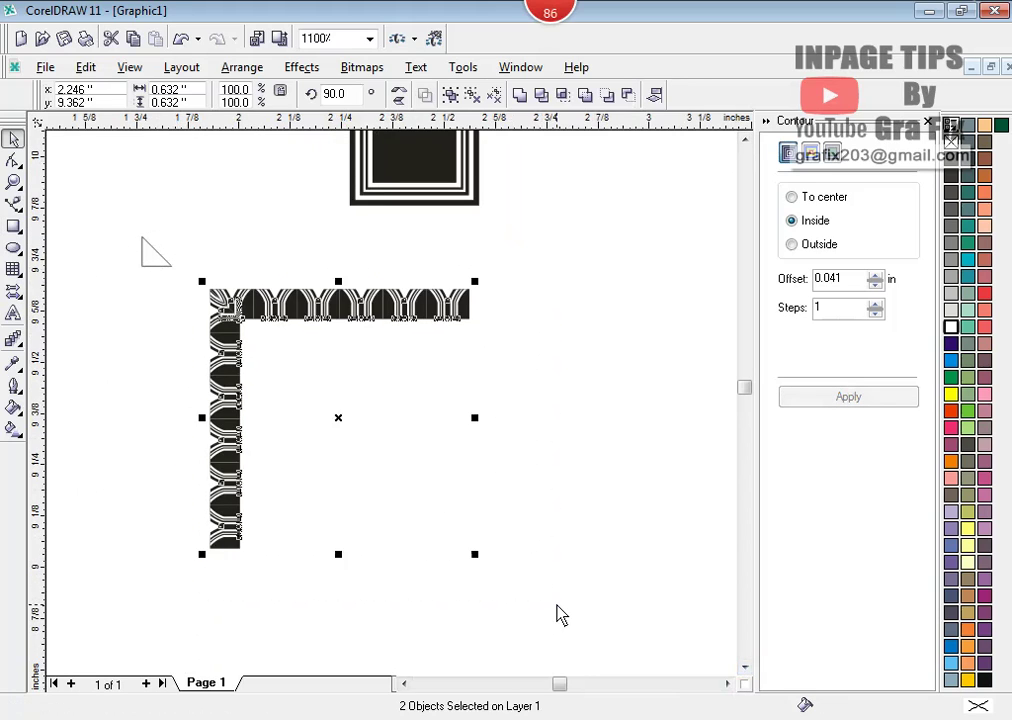
key(ctrl+g)
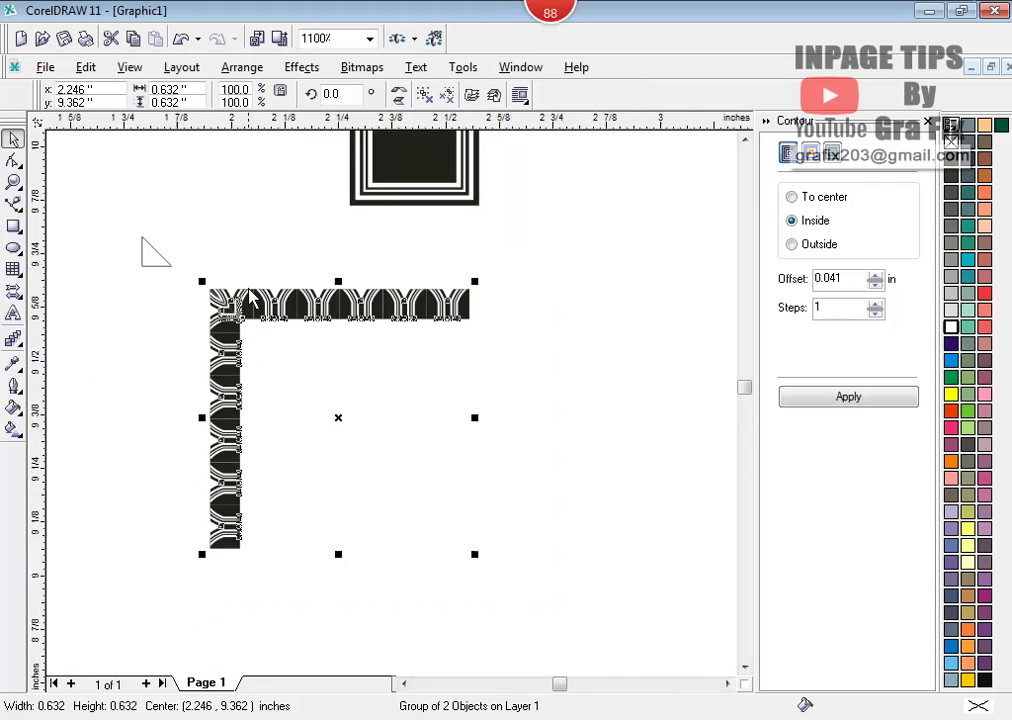
scroll(250, 300, up, 1)
drag(202, 345, 282, 327)
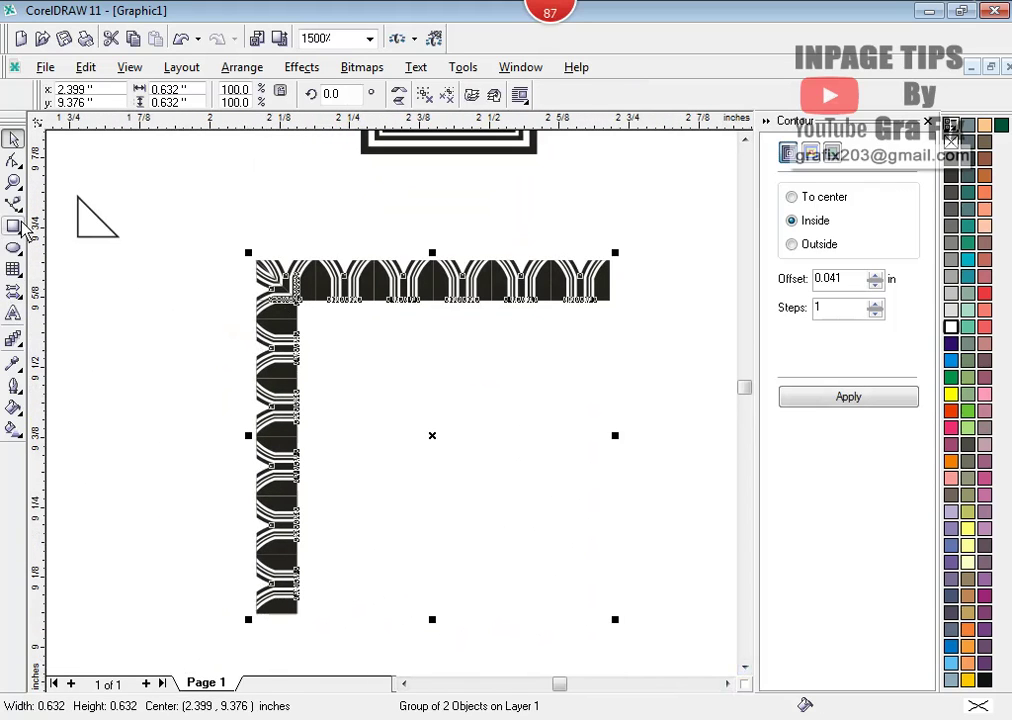
- Draw a rectangle about 0.638 by 0.679 in around the corner piece and place a copy diagonally offset at the inner corner
click(14, 226)
drag(255, 261, 611, 638)
drag(436, 459, 477, 501)
click(14, 137)
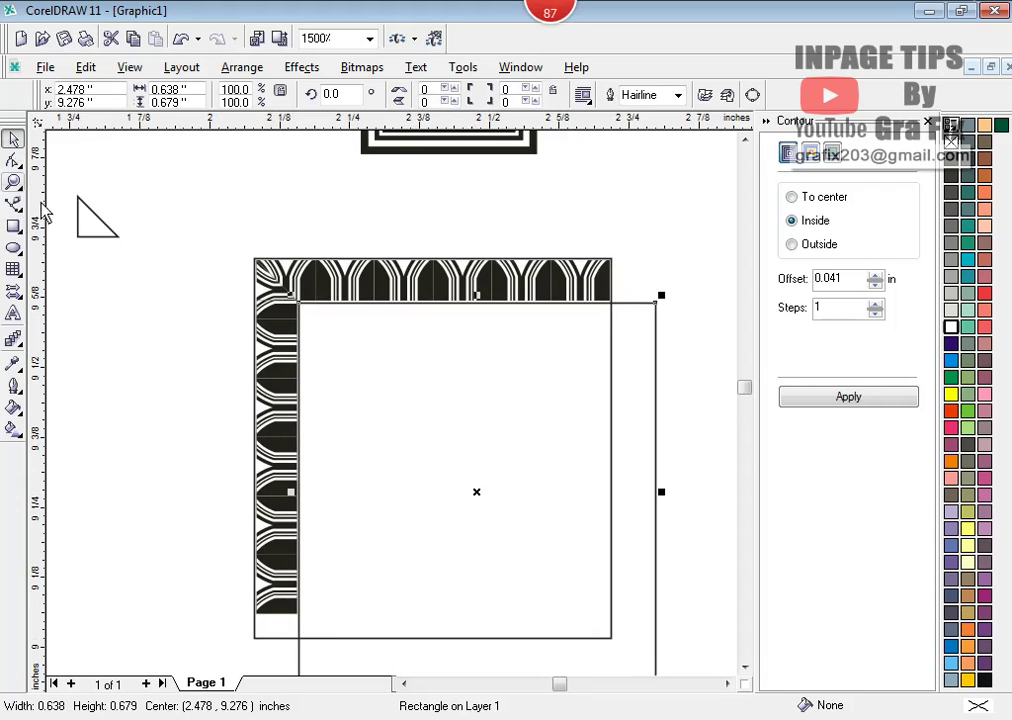
click(90, 271)
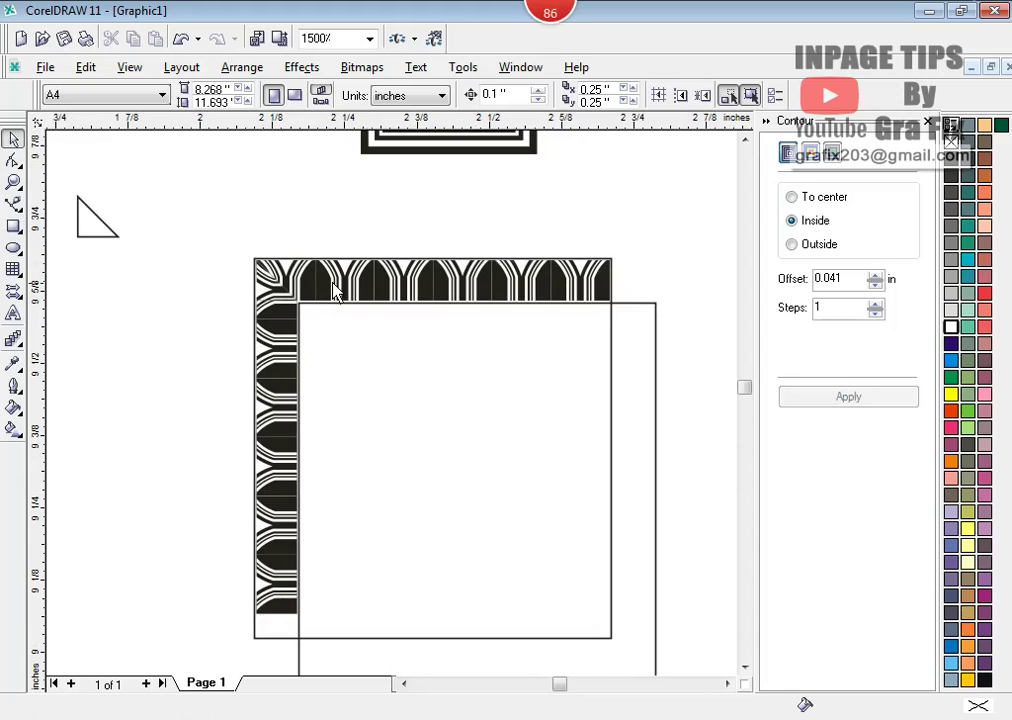
scroll(334, 289, up, 1)
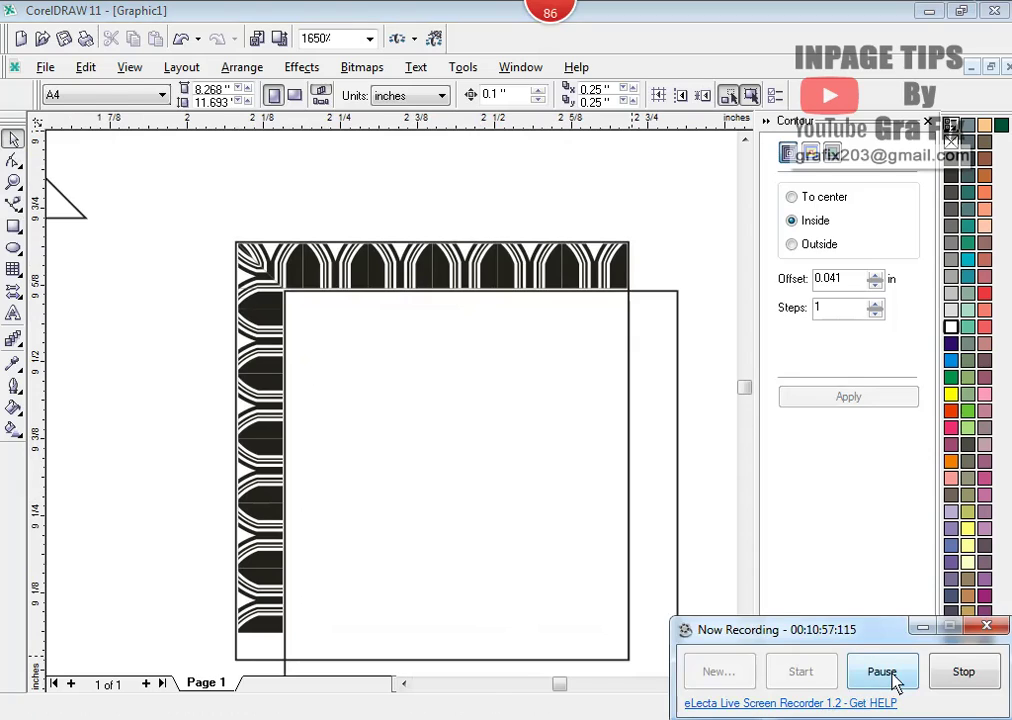
click(893, 676)
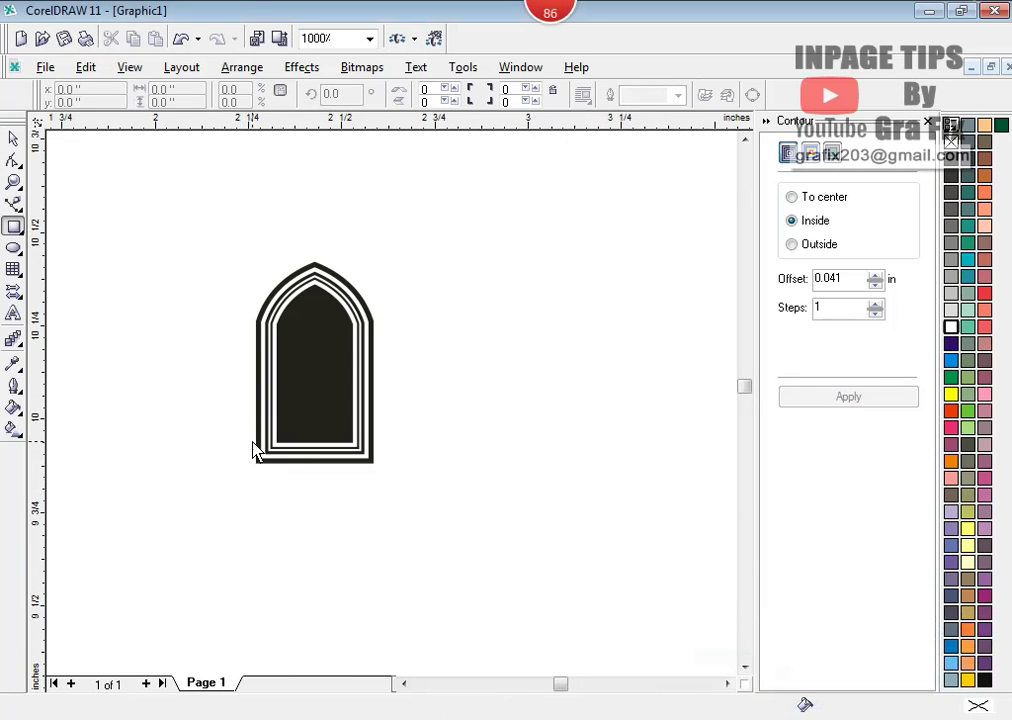
- Draw a rectangle about 0.437 by 0.146 in and position it across the base of the nested arch
drag(253, 443, 416, 496)
scroll(328, 470, up, 1)
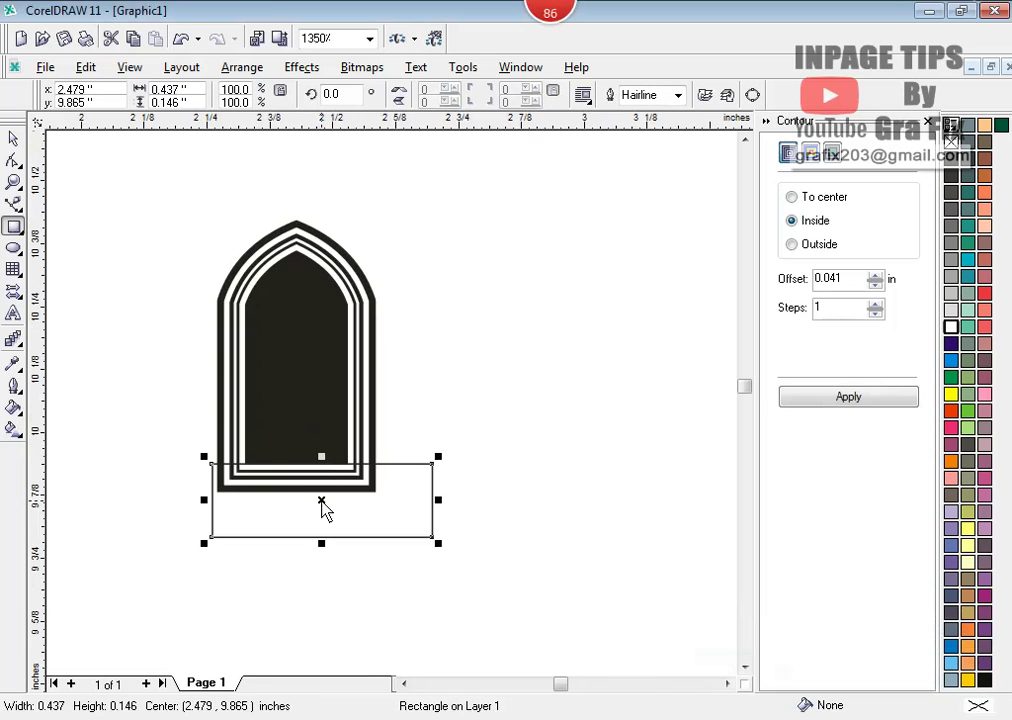
drag(327, 511, 306, 503)
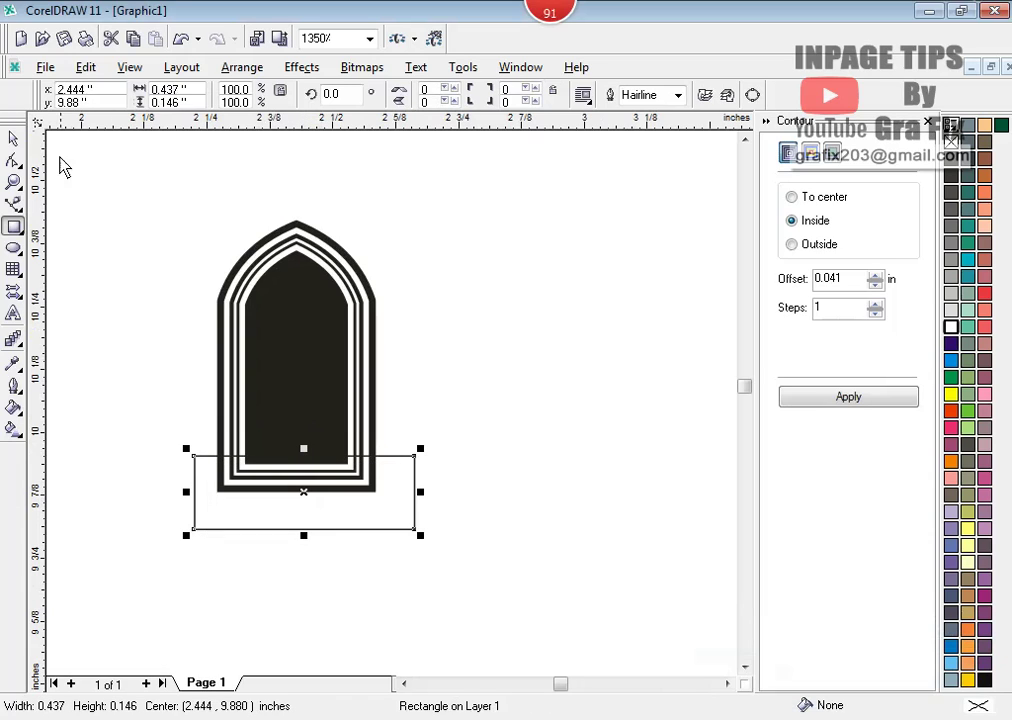
- Intersect the rectangle with the arch and move the resulting base piece below the arch
click(14, 137)
shift+click(335, 322)
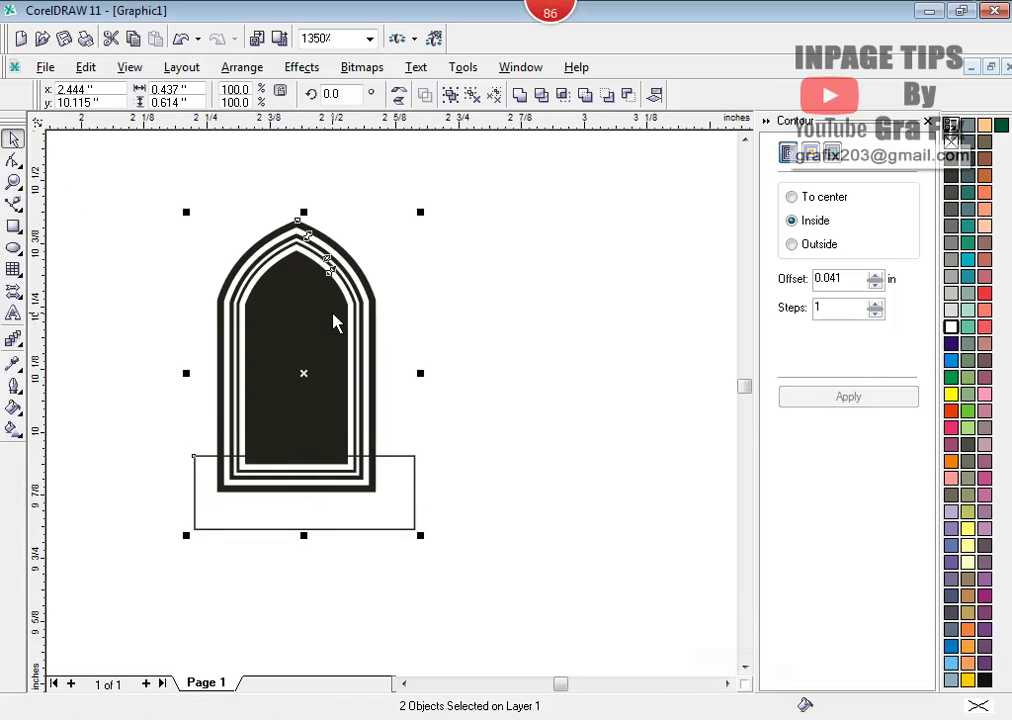
click(560, 94)
key(Escape)
drag(361, 486, 312, 599)
- Move the base piece to the empty area left of the arch and scale it down to about 0.209 in wide
scroll(313, 600, down, 1)
click(405, 683)
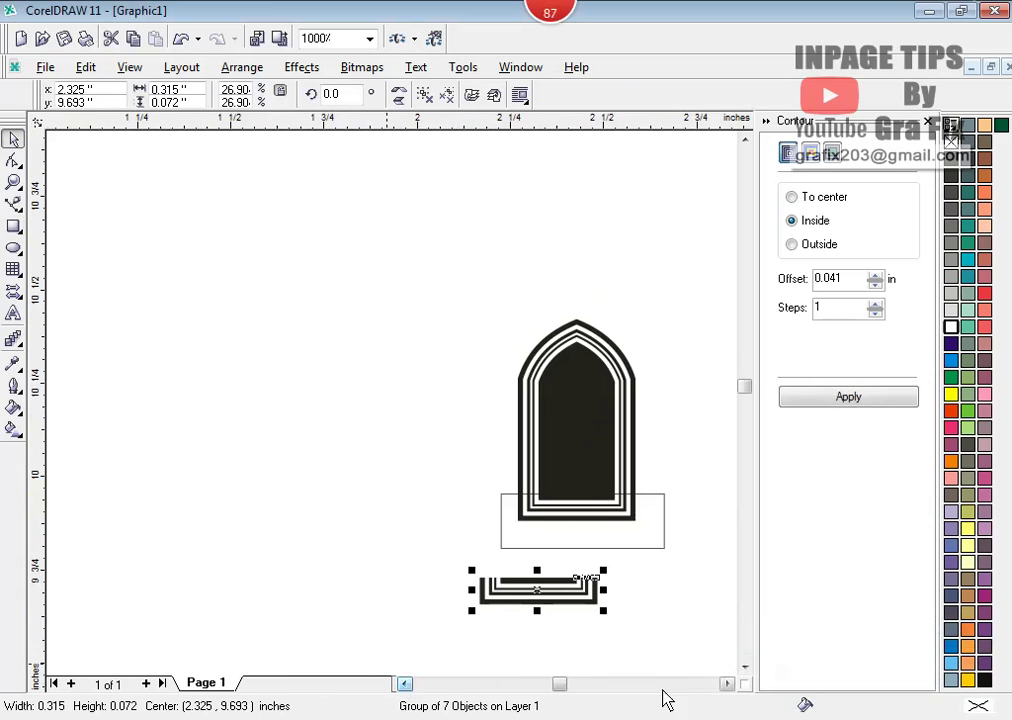
click(745, 667)
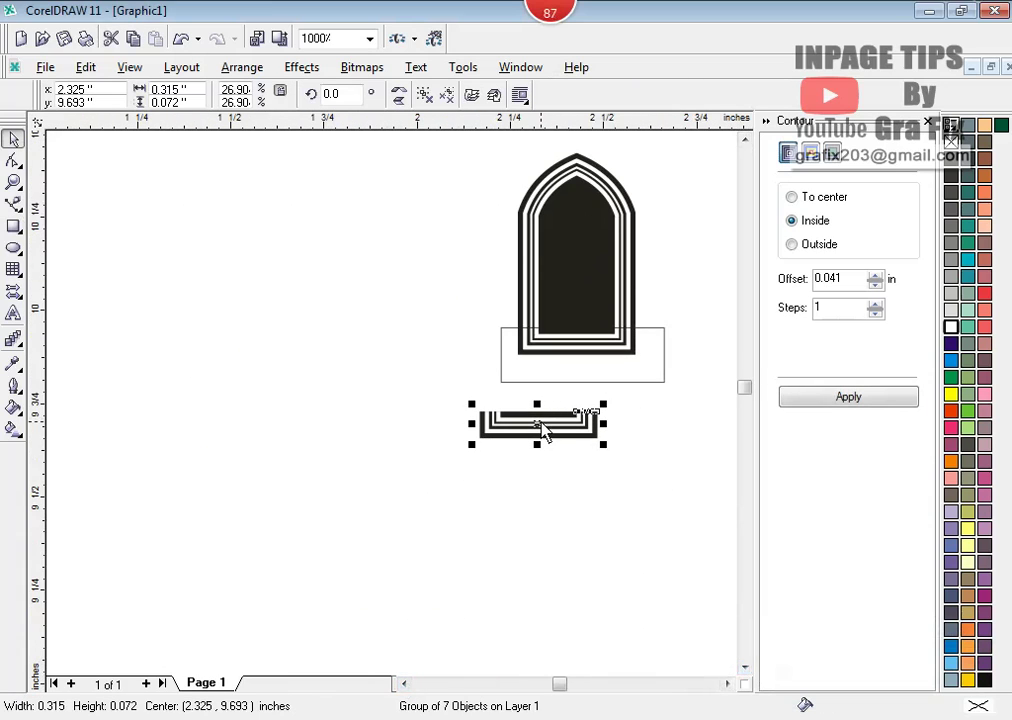
drag(547, 436, 278, 435)
click(288, 439)
scroll(237, 424, up, 1)
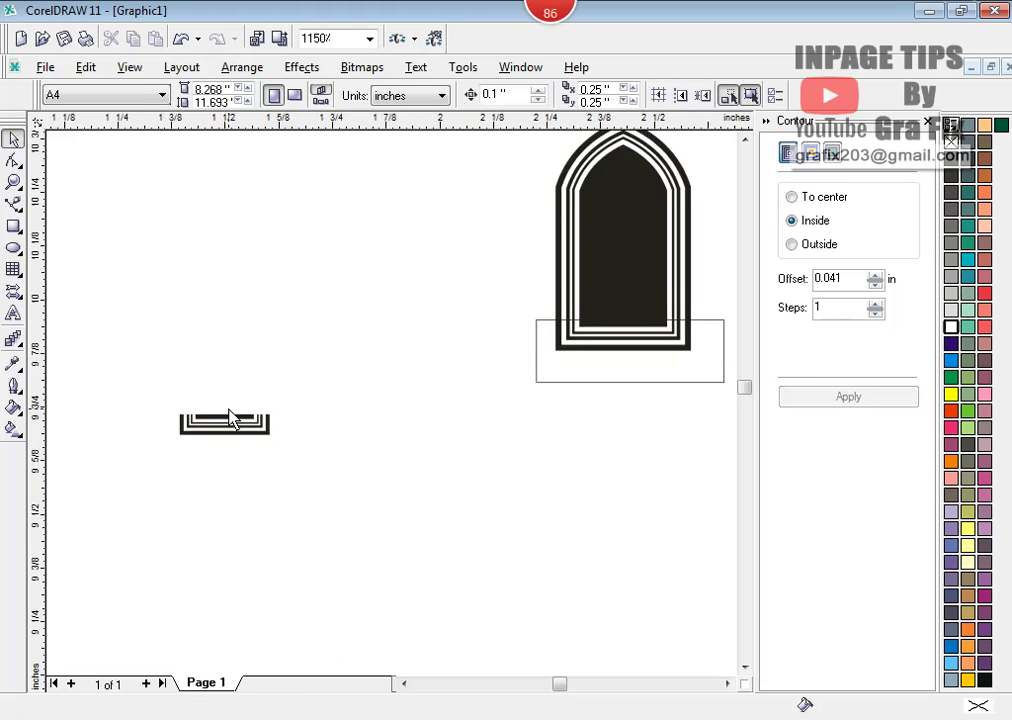
- Flip the base piece vertically and move it a little further down and left
click(252, 420)
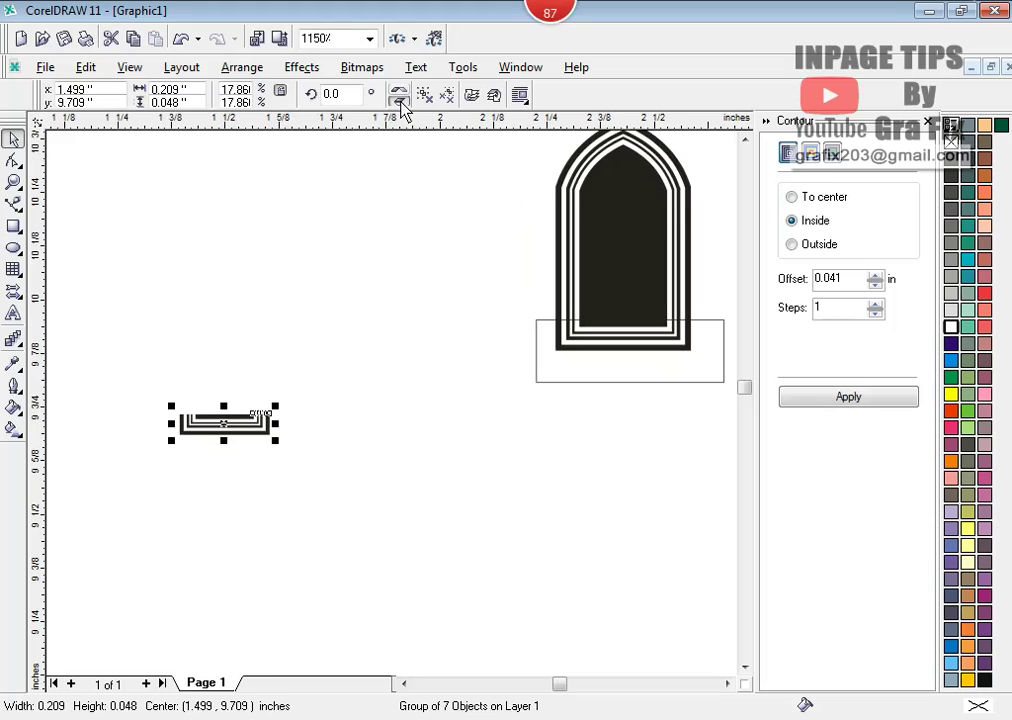
click(296, 477)
drag(250, 441, 202, 476)
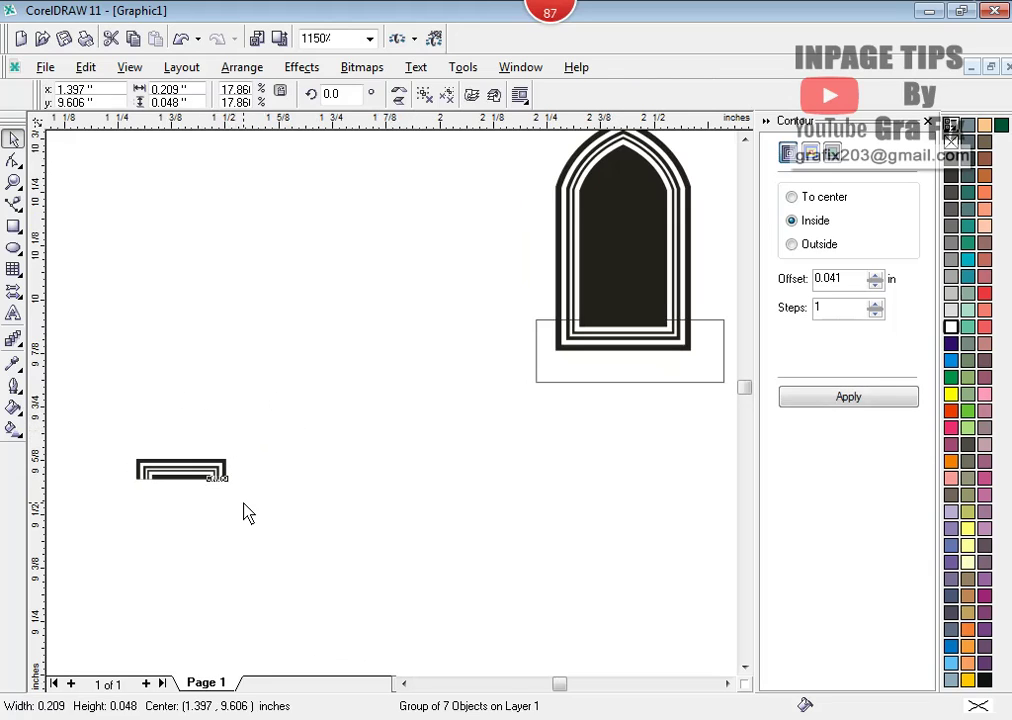
click(244, 505)
- Place a mirrored copy against the piece's right side and repeat the duplication to make a row of seven
click(218, 475)
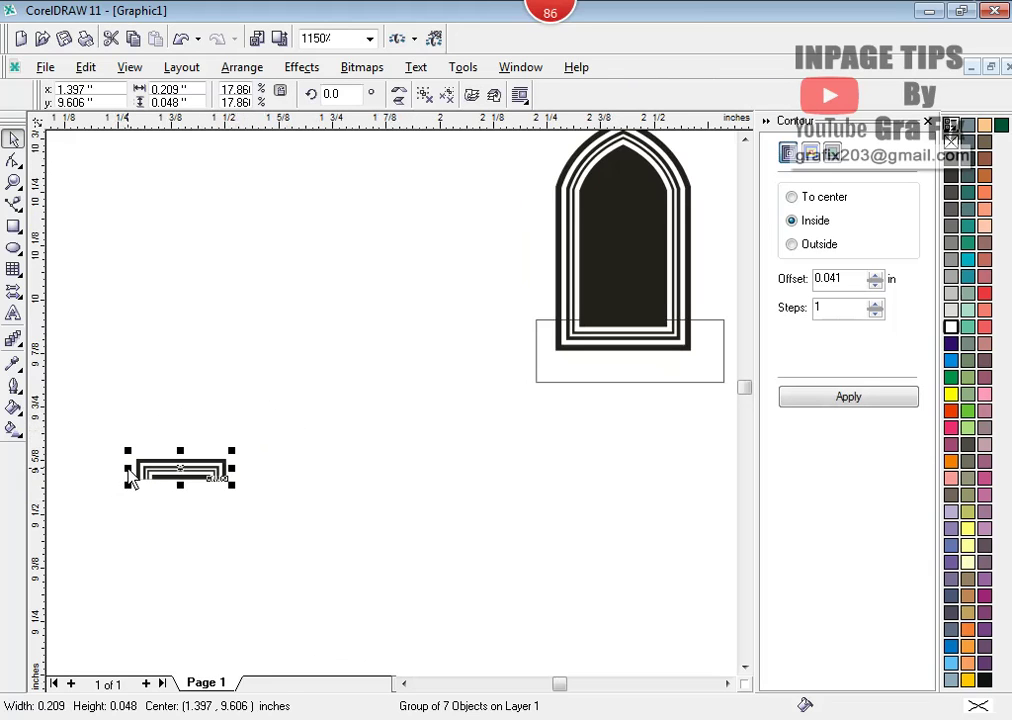
drag(130, 478, 257, 492)
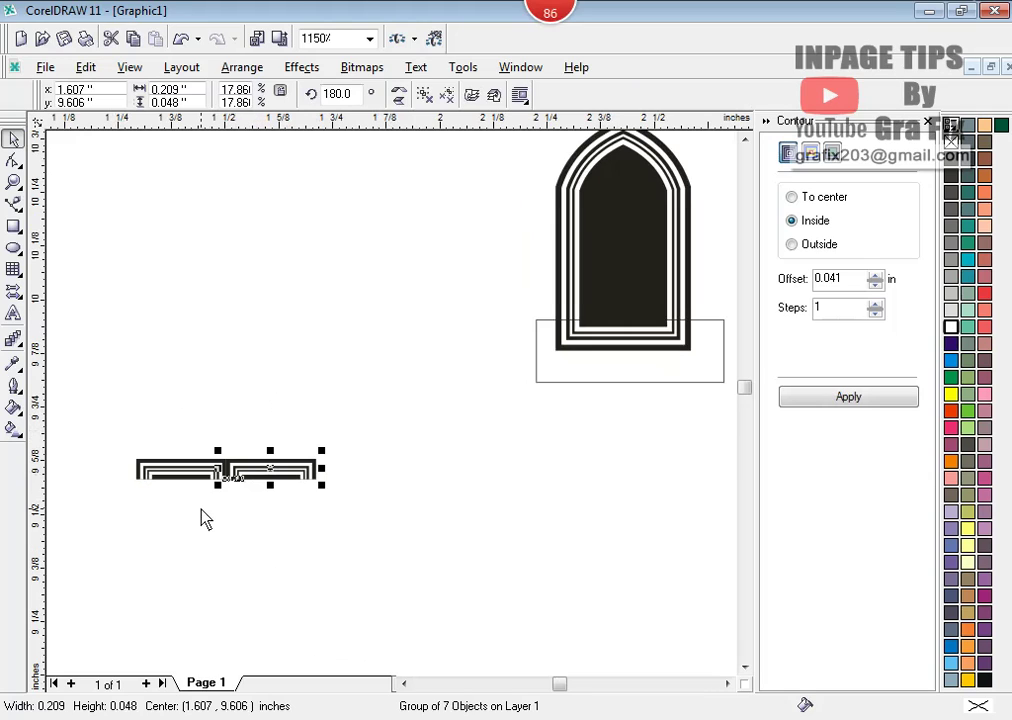
key(ctrl+r)
key(ctrl+r)
key(ctrl+r)
key(ctrl+r)
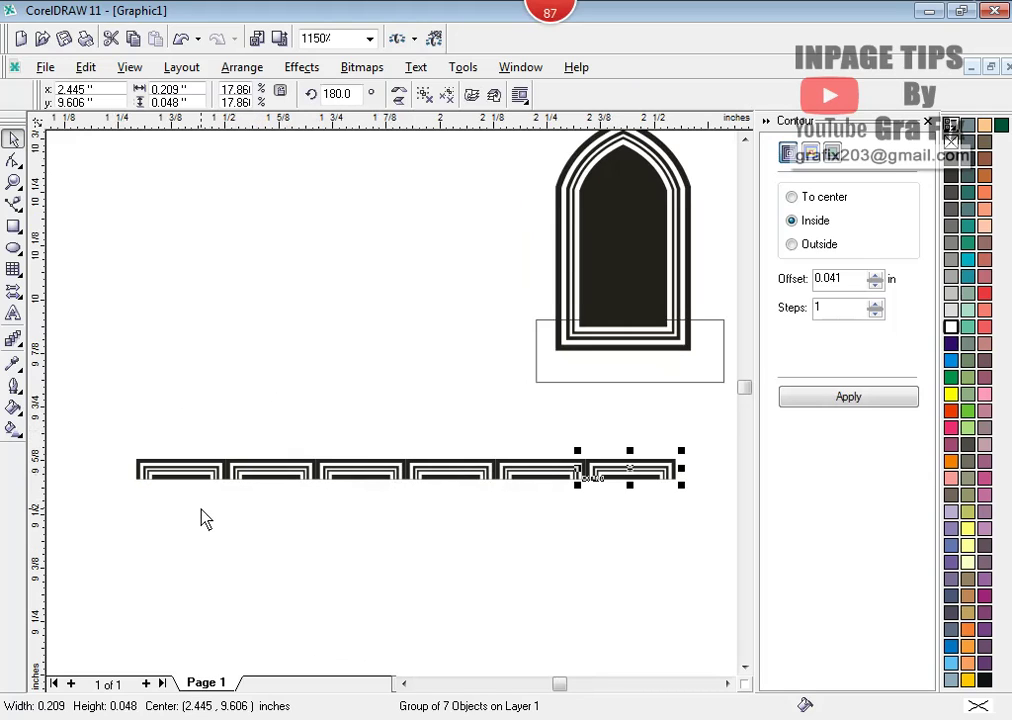
key(ctrl+r)
- Group the seven-piece row and place a copy below it, rotated by 90 degrees
scroll(201, 517, down, 2)
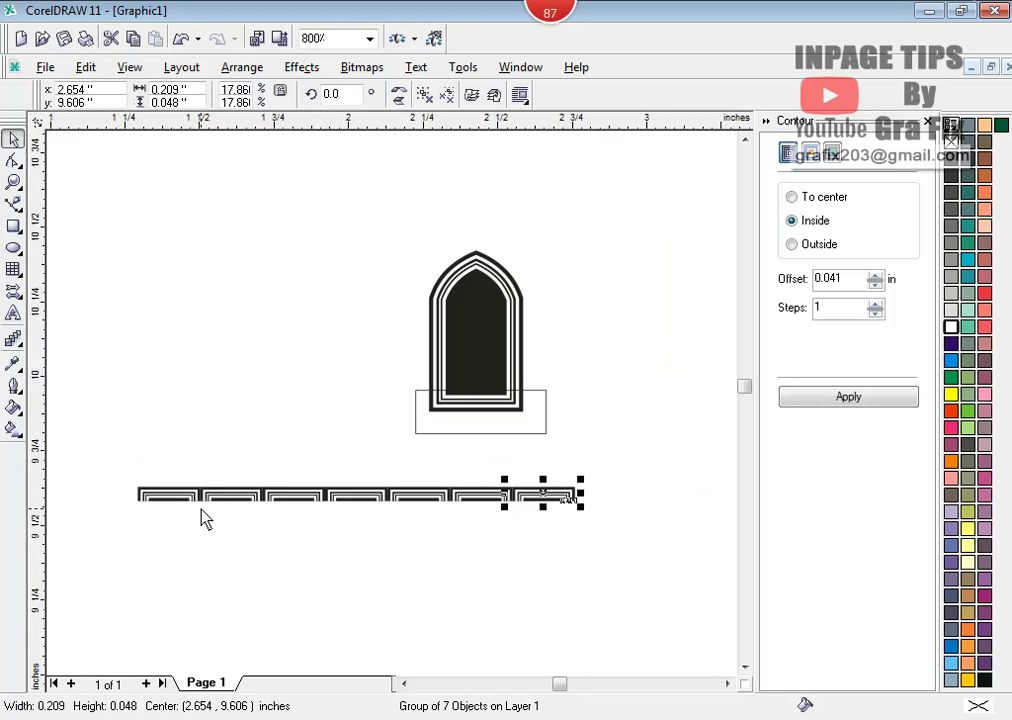
drag(127, 468, 640, 588)
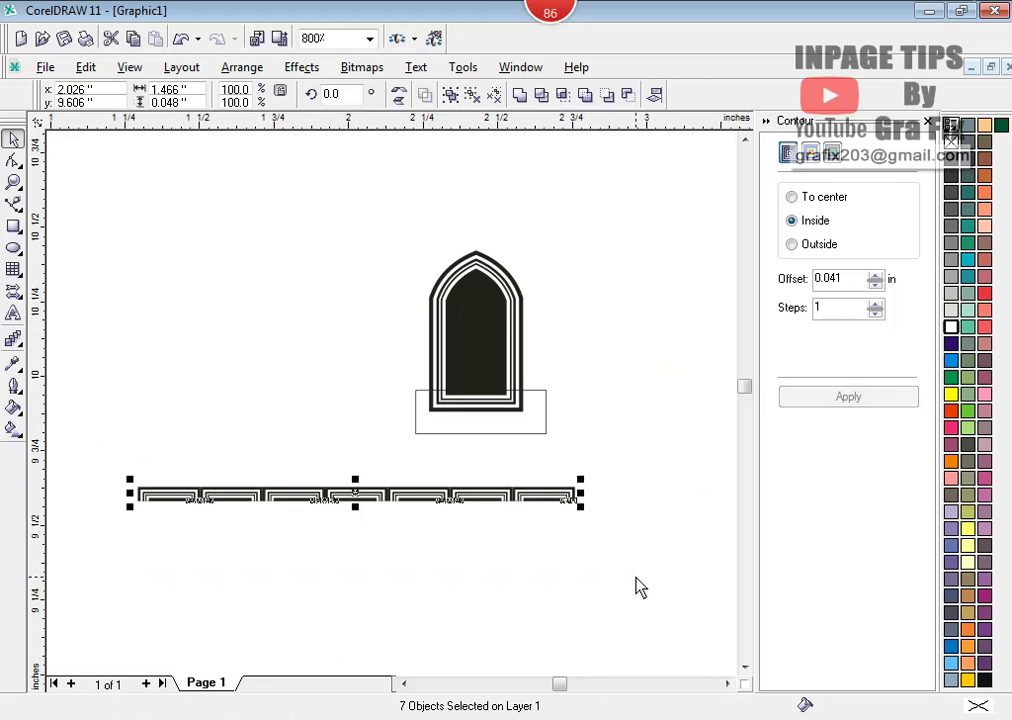
key(ctrl+g)
drag(490, 500, 490, 560)
drag(362, 96, 297, 92)
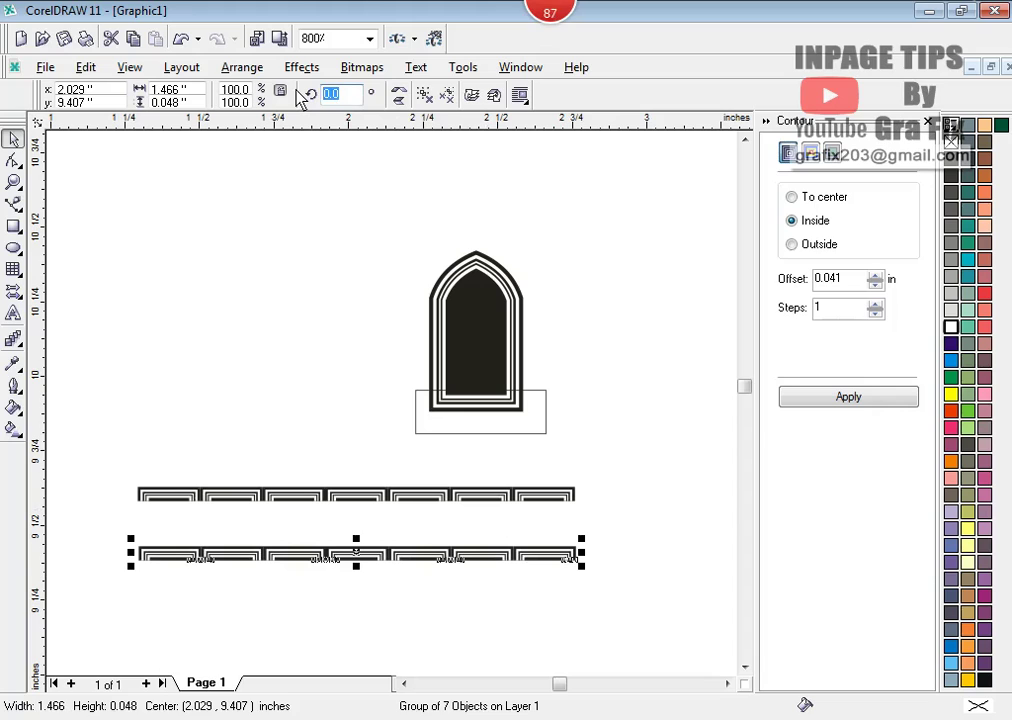
key(Return)
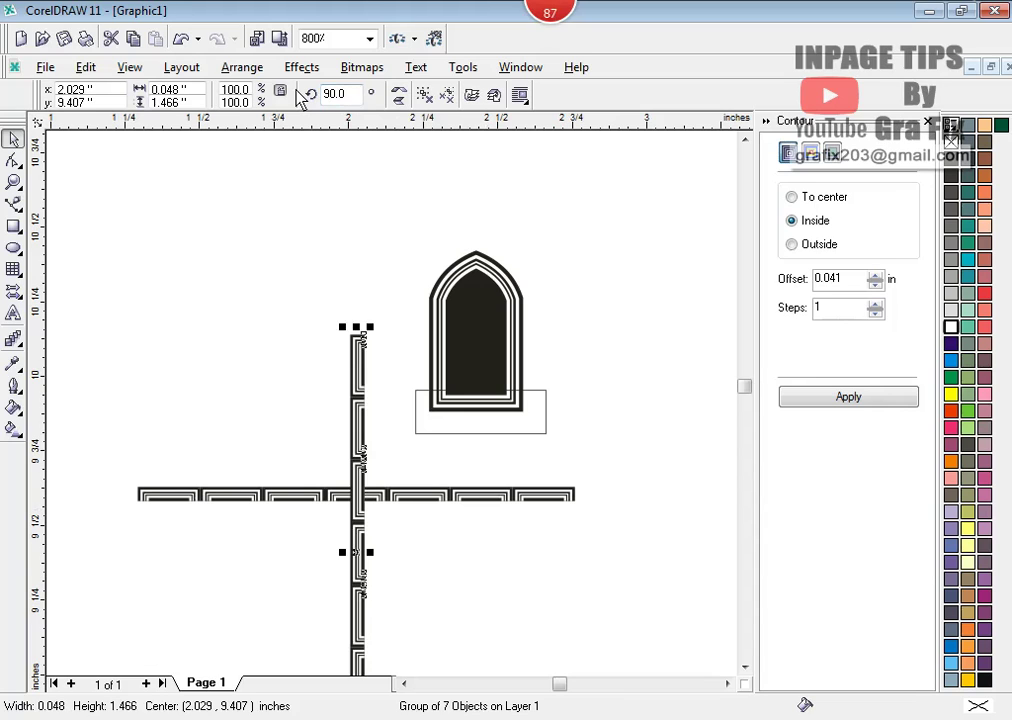
- Align the horizontal row and its vertical copy by their top and left edges to form a corner
shift+click(487, 501)
key(t)
key(l)
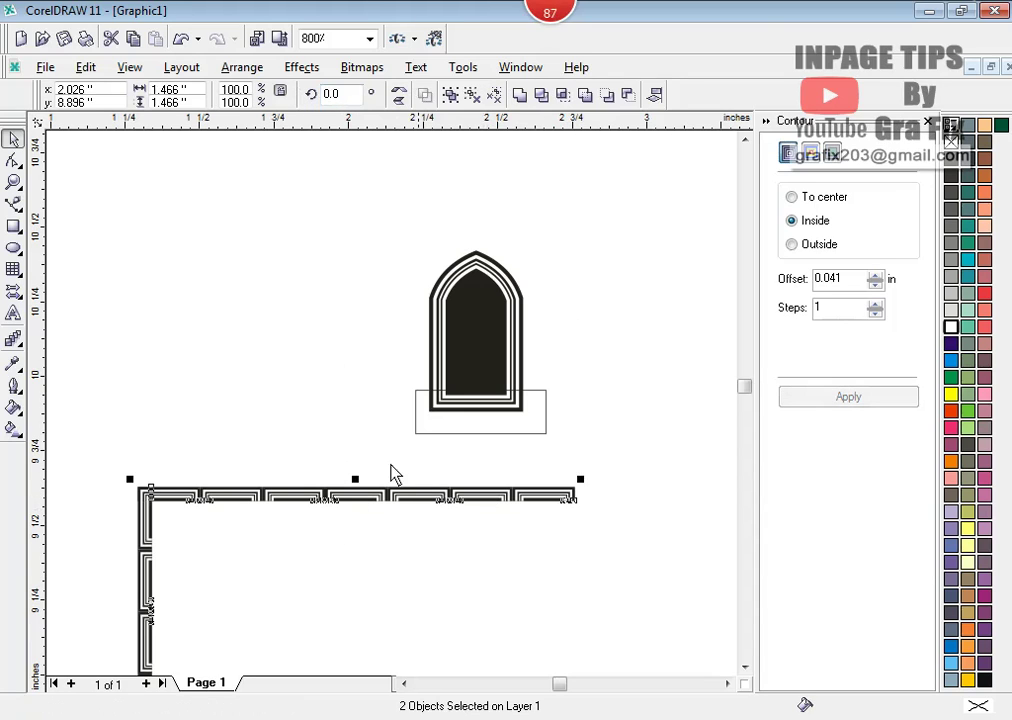
key(Escape)
- Try to move the vertical strip down so that it starts below the horizontal row
scroll(123, 512, up, 1)
scroll(124, 512, up, 1)
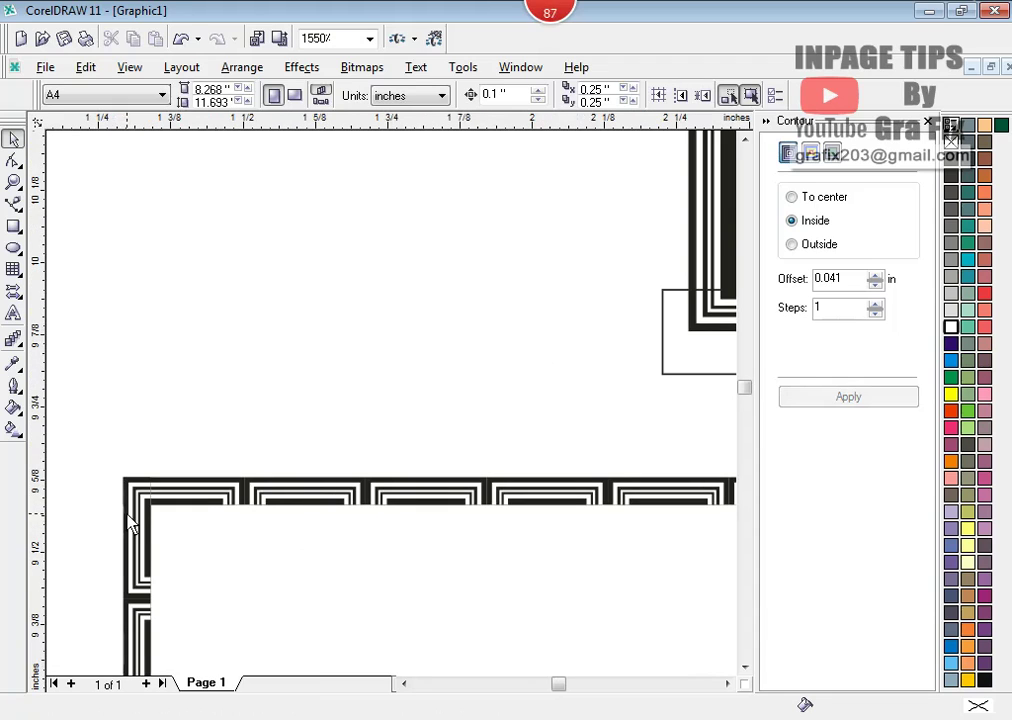
drag(130, 515, 143, 563)
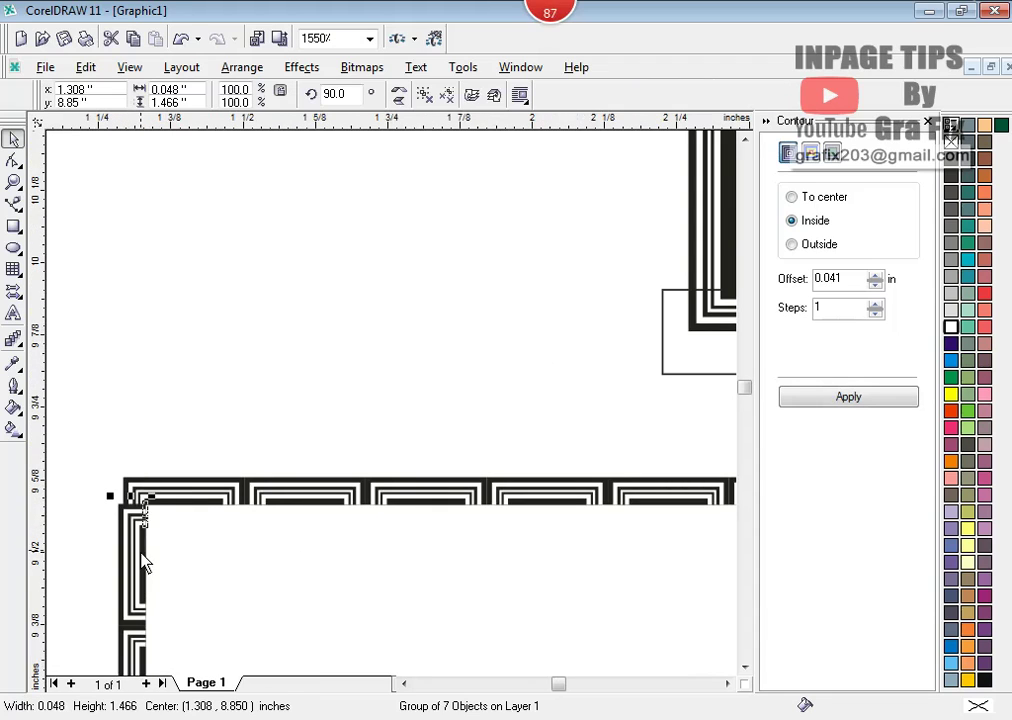
key(ctrl+z)
key(Escape)
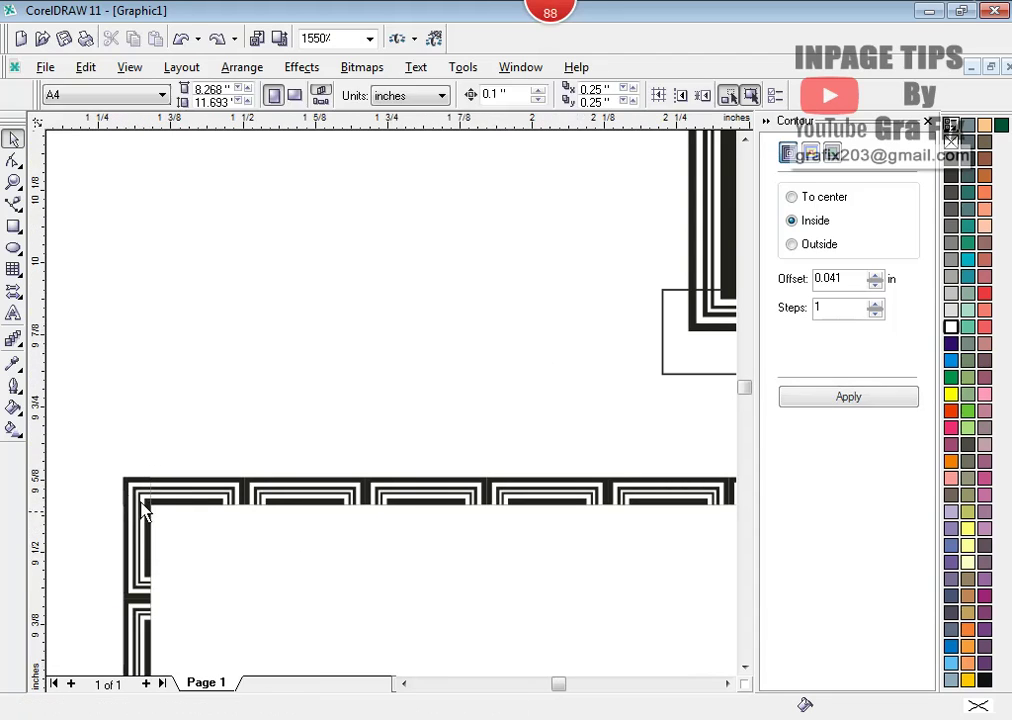
- Draw a rectangle about 0.847 by 0.595 inches inside the corner formed by the two strips
click(224, 505)
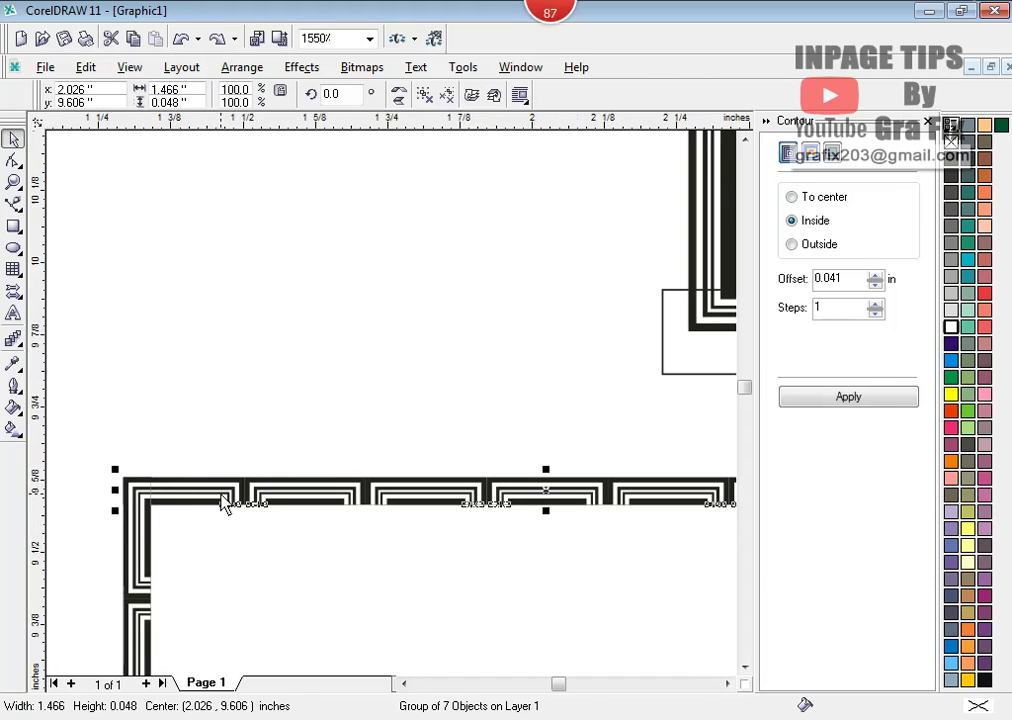
click(230, 570)
scroll(129, 545, up, 3)
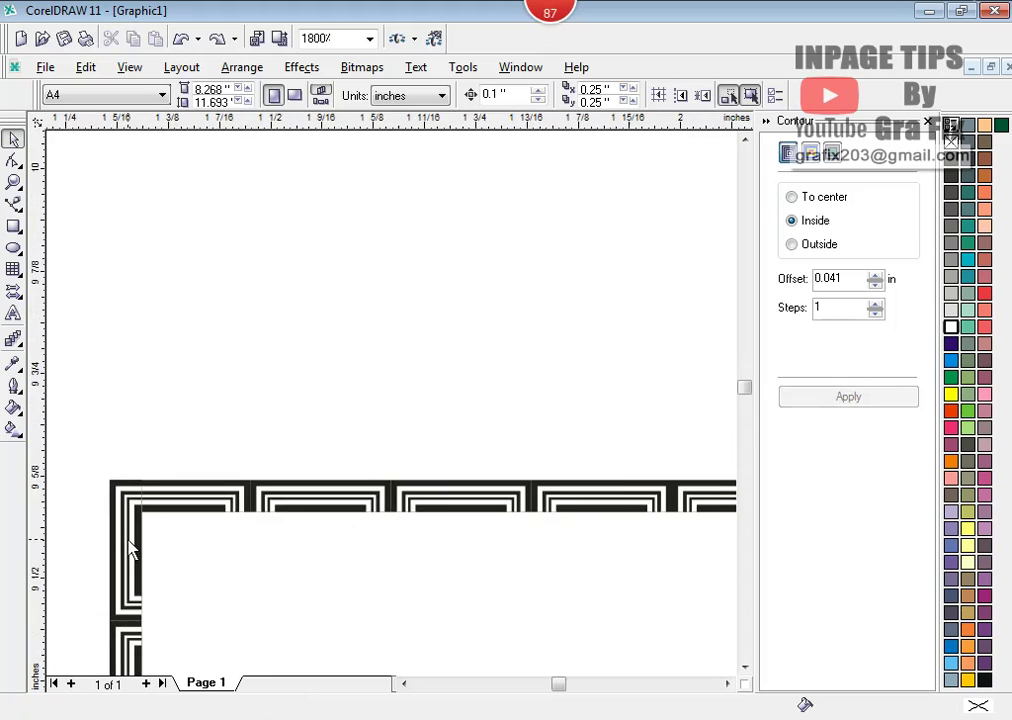
scroll(129, 545, down, 1)
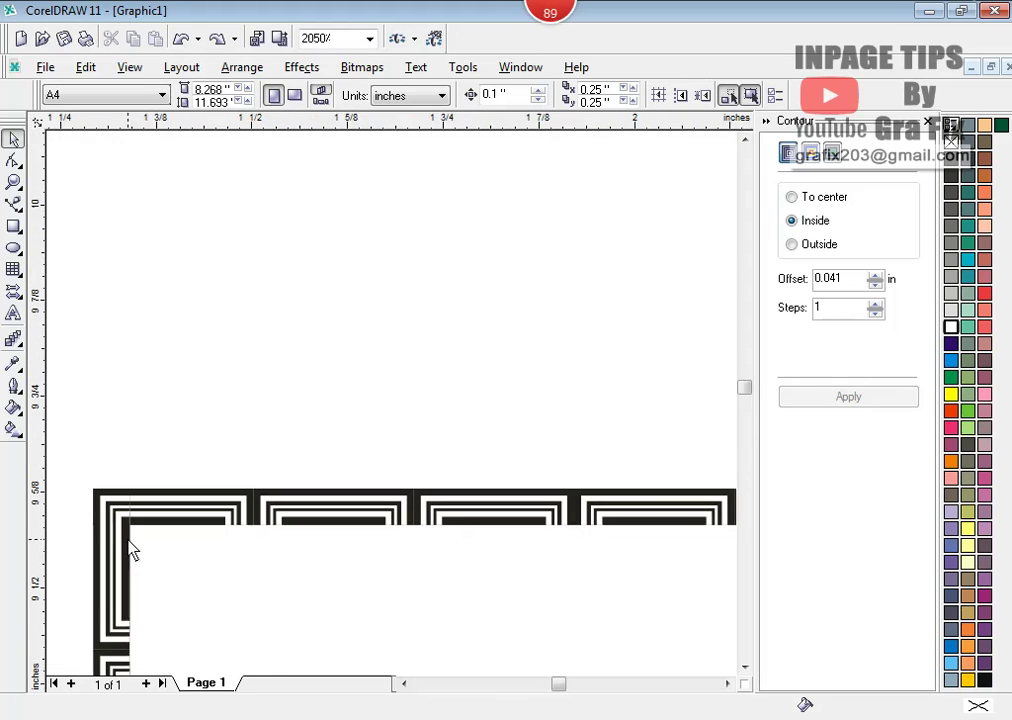
click(744, 667)
scroll(395, 487, down, 1)
scroll(395, 487, down, 1)
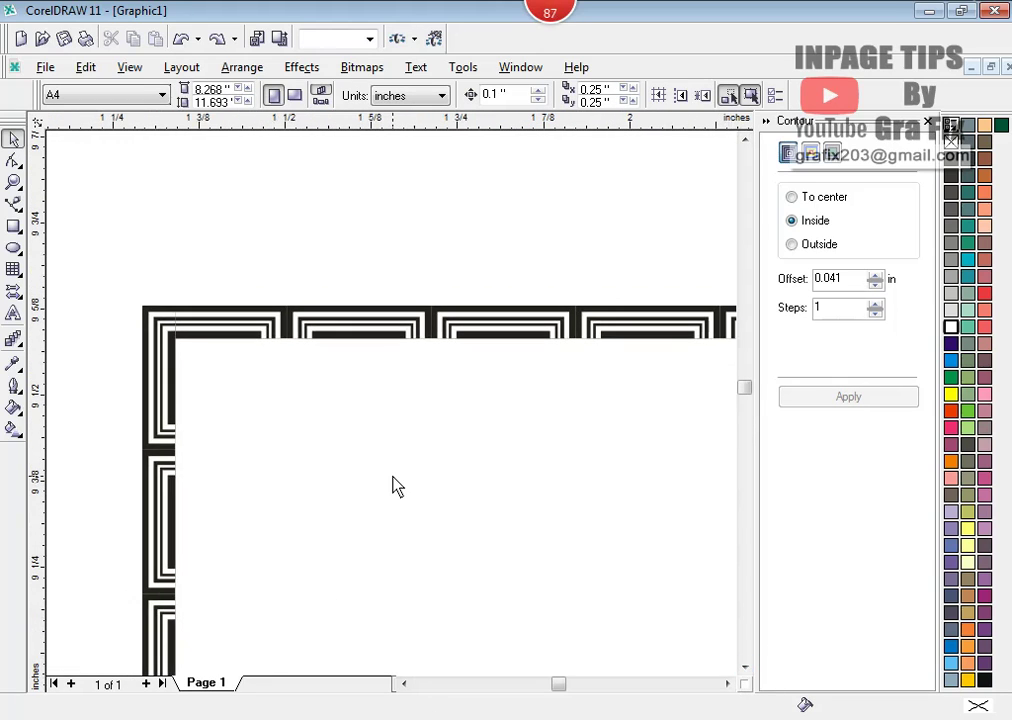
click(13, 226)
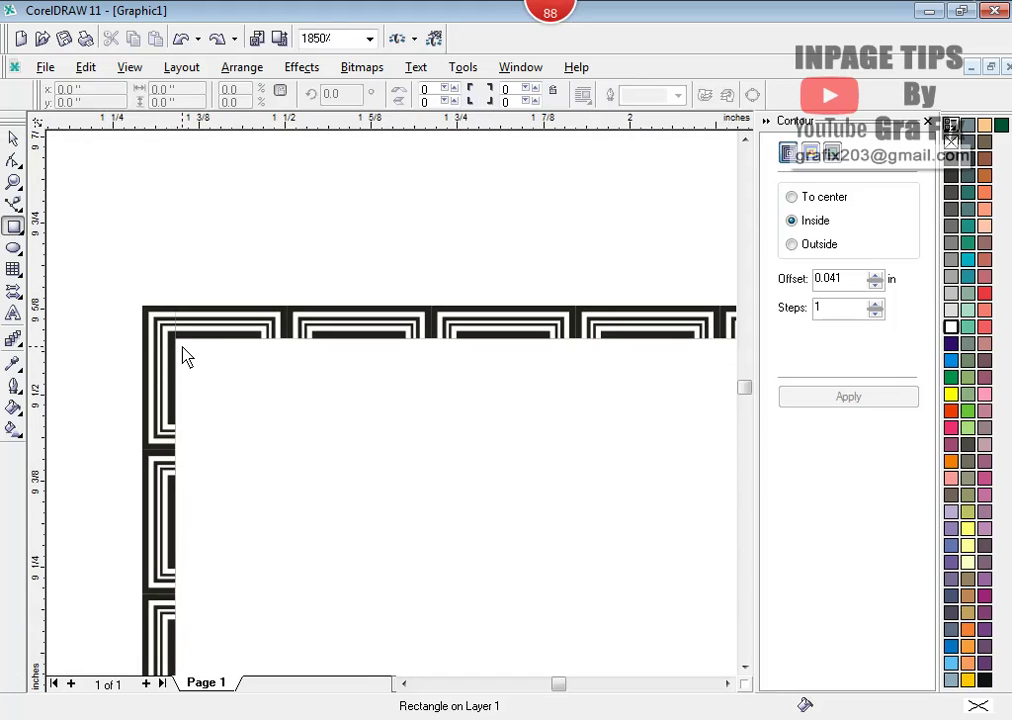
drag(184, 350, 689, 567)
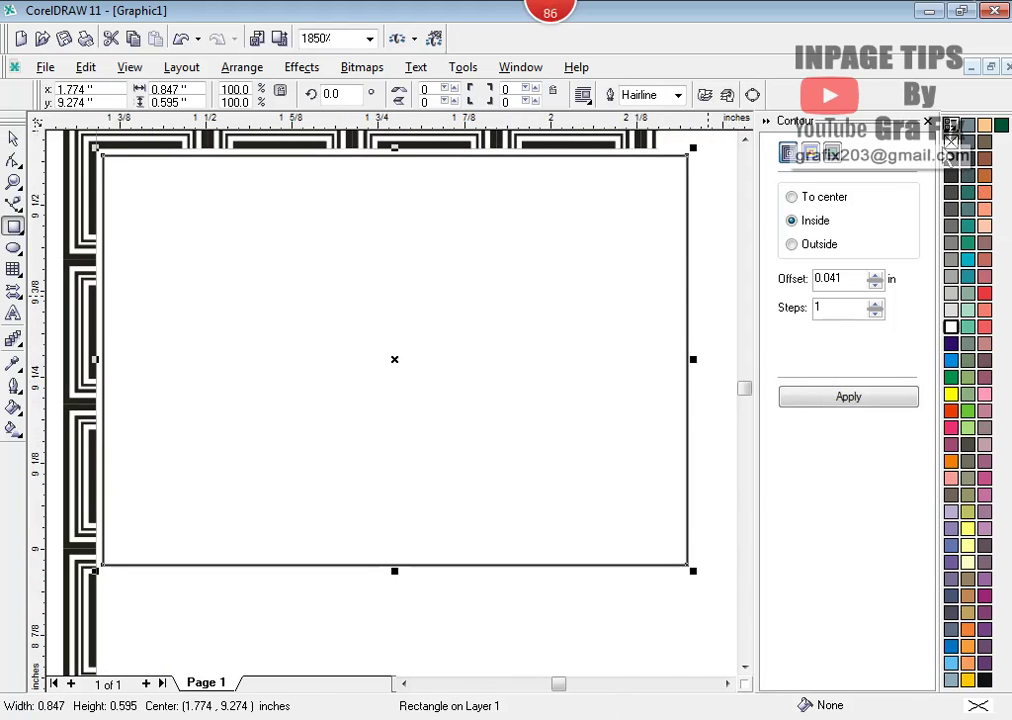
- Position the rectangle close to the strips' inner edges and set its outline width to 1.0 pt
scroll(738, 146, up, 4)
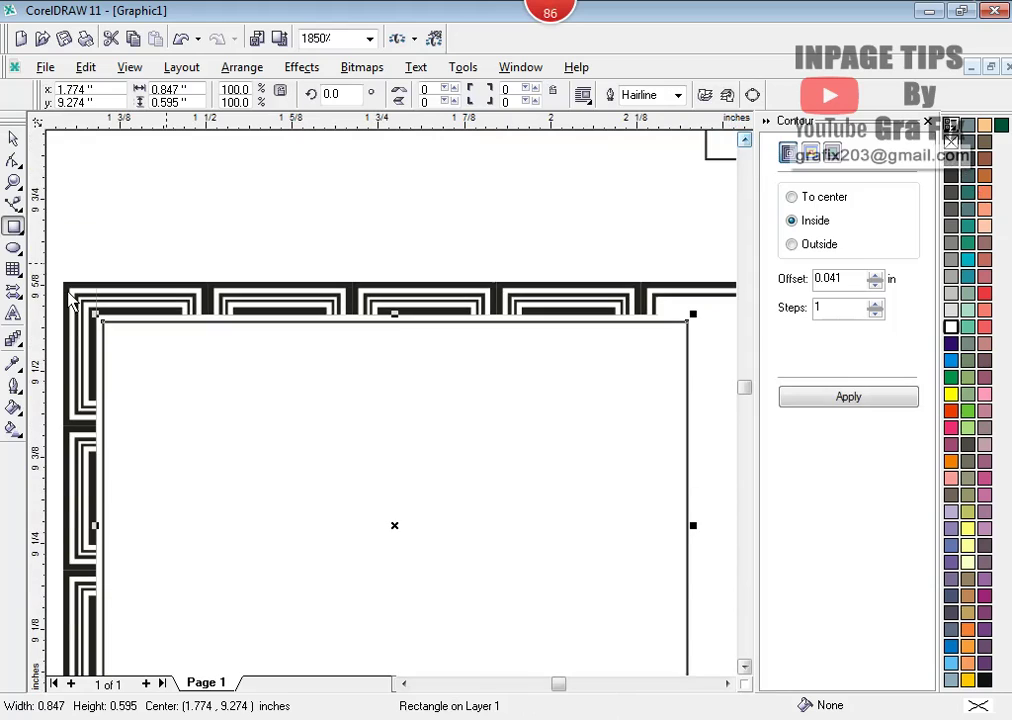
scroll(86, 341, up, 1)
scroll(86, 341, up, 1)
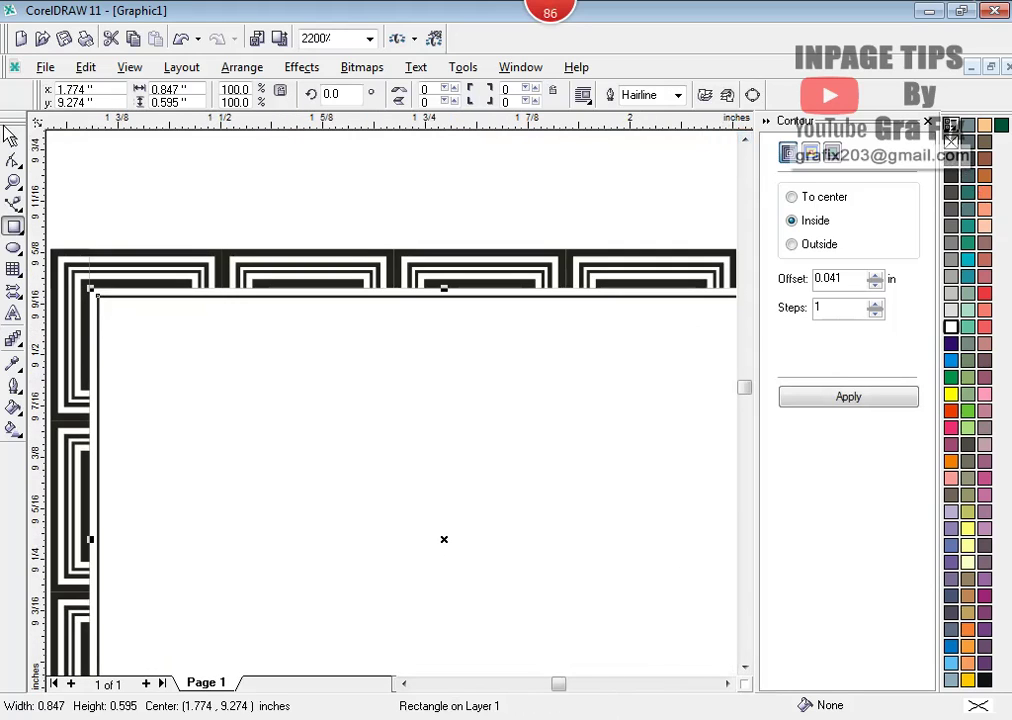
key(space)
drag(136, 332, 140, 337)
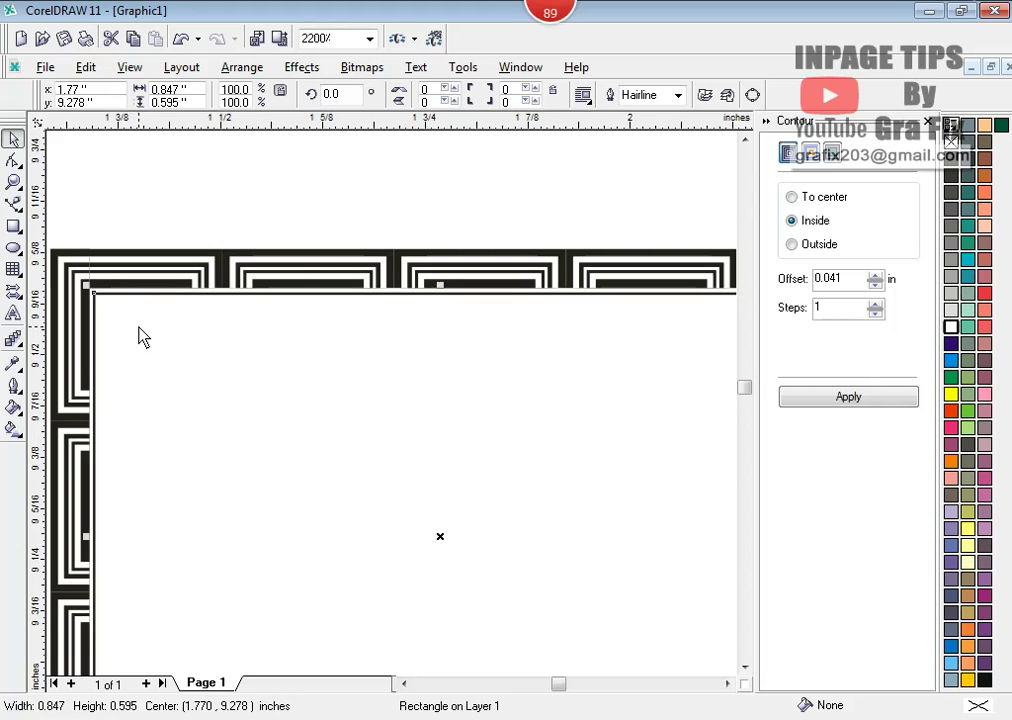
click(678, 95)
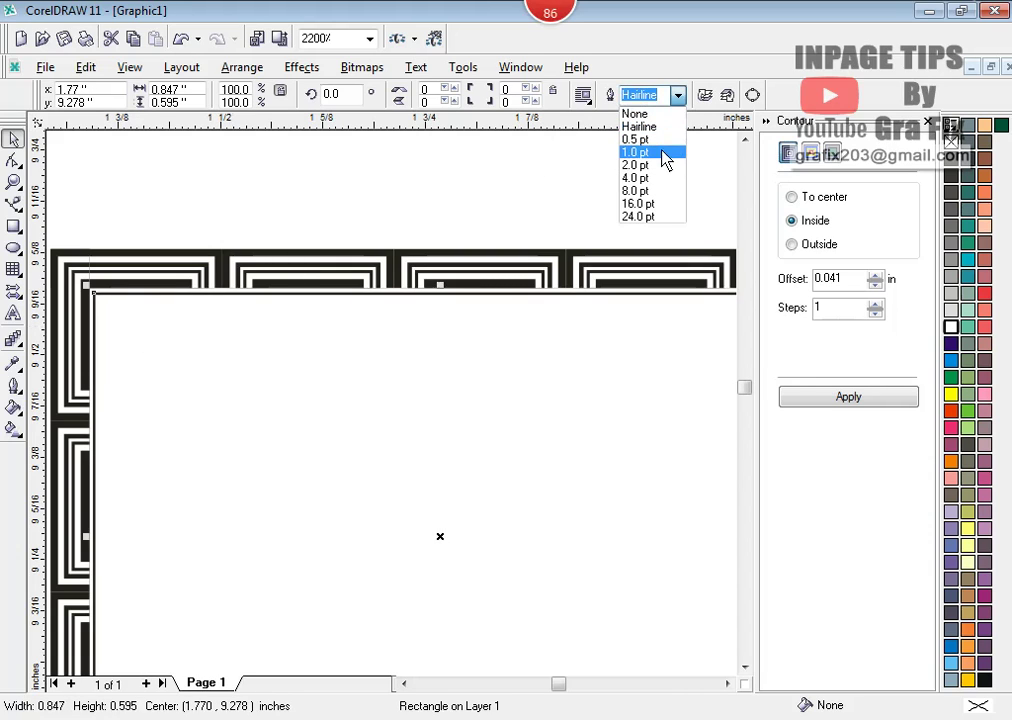
click(655, 155)
mouse_move(183, 340)
mouse_down()
mouse_move(199, 358)
mouse_move(192, 350)
mouse_up()
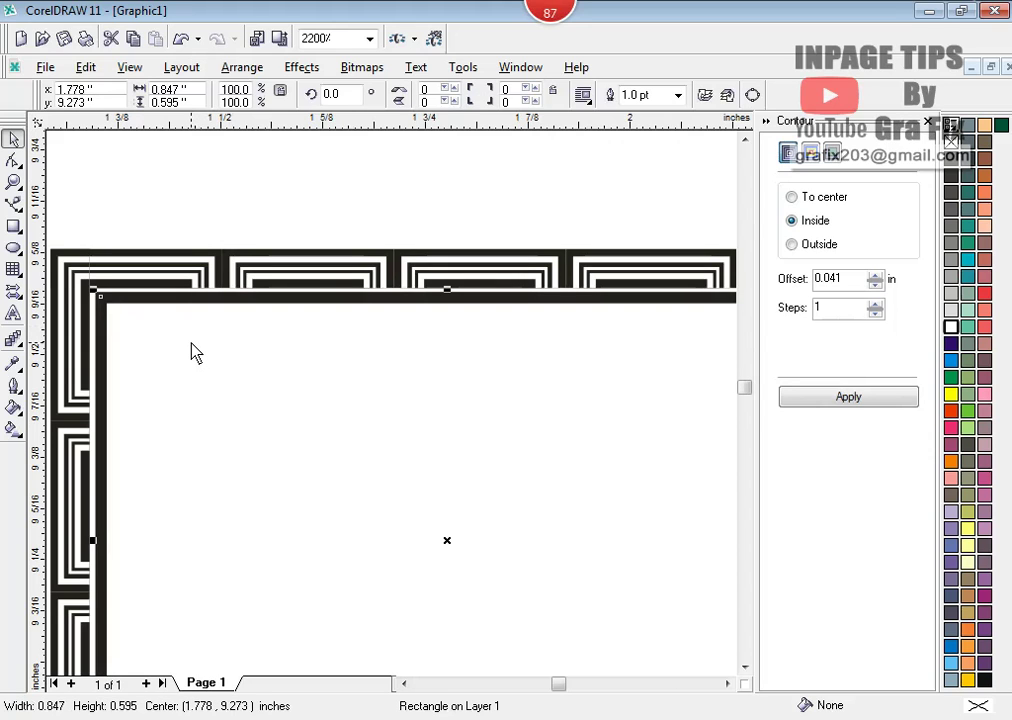
scroll(197, 357, down, 2)
scroll(197, 355, up, 1)
scroll(230, 372, down, 1)
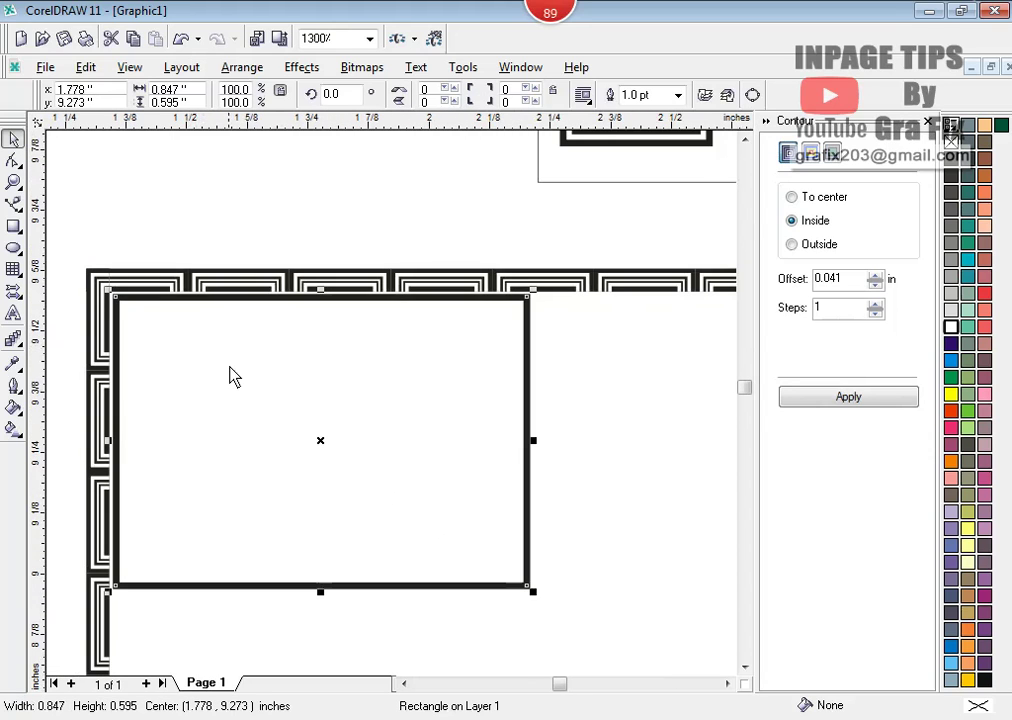
- Remove the rectangle and the horizontal row, and reduce the ungrouped vertical strip to its top piece
key(Delete)
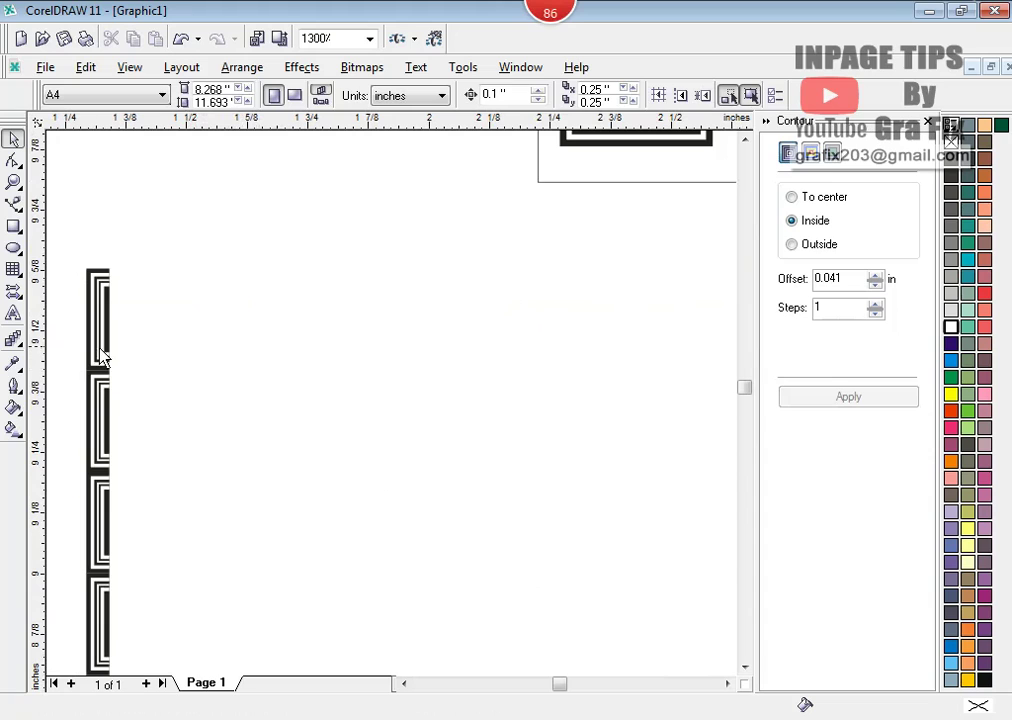
drag(102, 356, 229, 341)
right_click(229, 341)
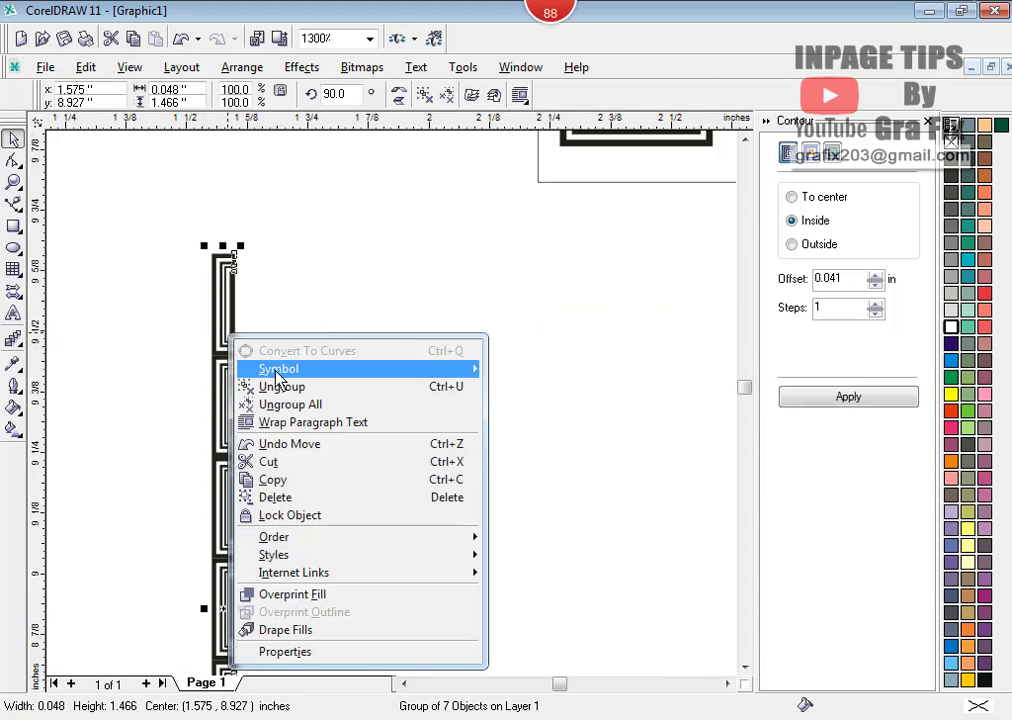
click(271, 389)
click(278, 368)
click(232, 388)
key(Delete)
scroll(232, 388, down, 3)
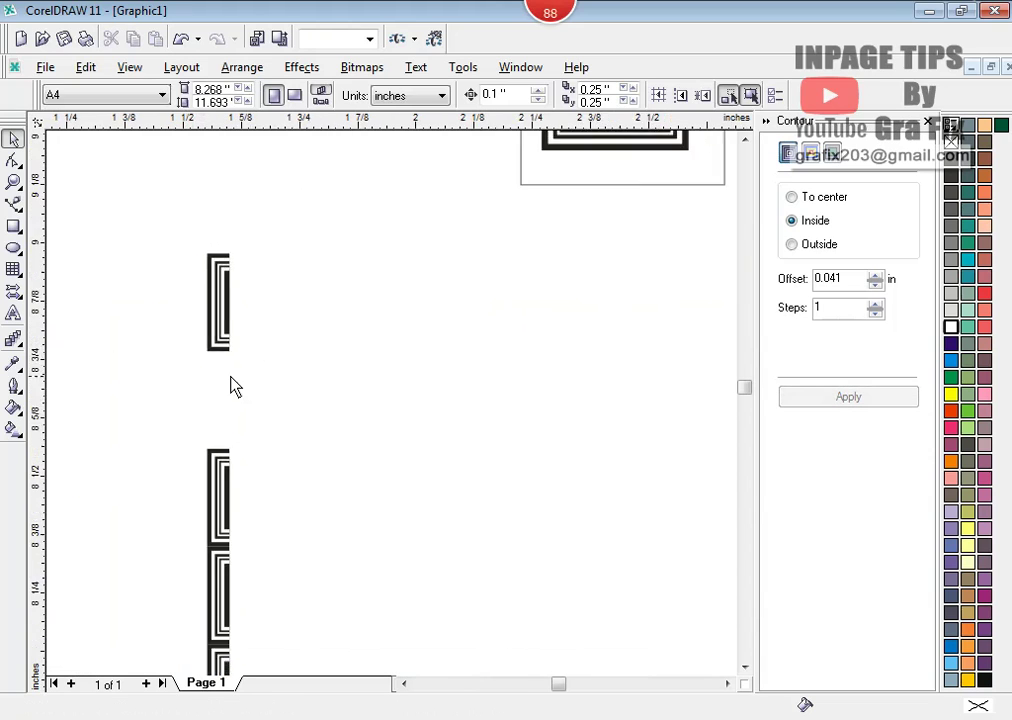
drag(331, 658, 335, 670)
key(Delete)
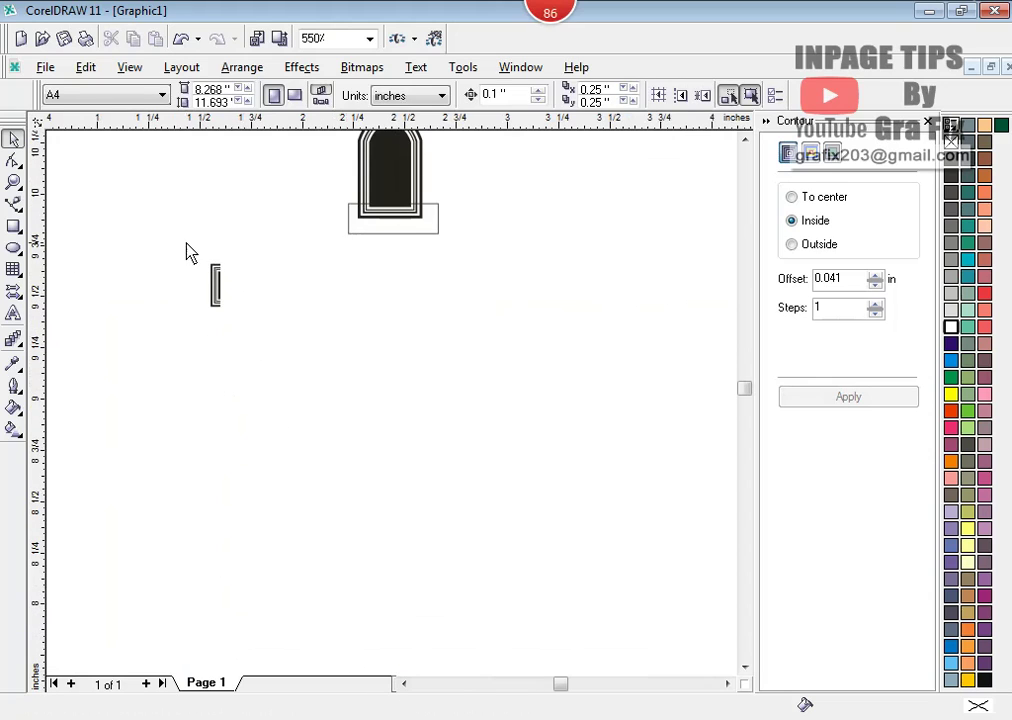
- Scale the remaining piece down to about 0.035 by 0.152 inches and mirror a copy onto its open side to form a nested rectangle
drag(187, 243, 255, 352)
scroll(237, 285, up, 1)
scroll(210, 265, up, 3)
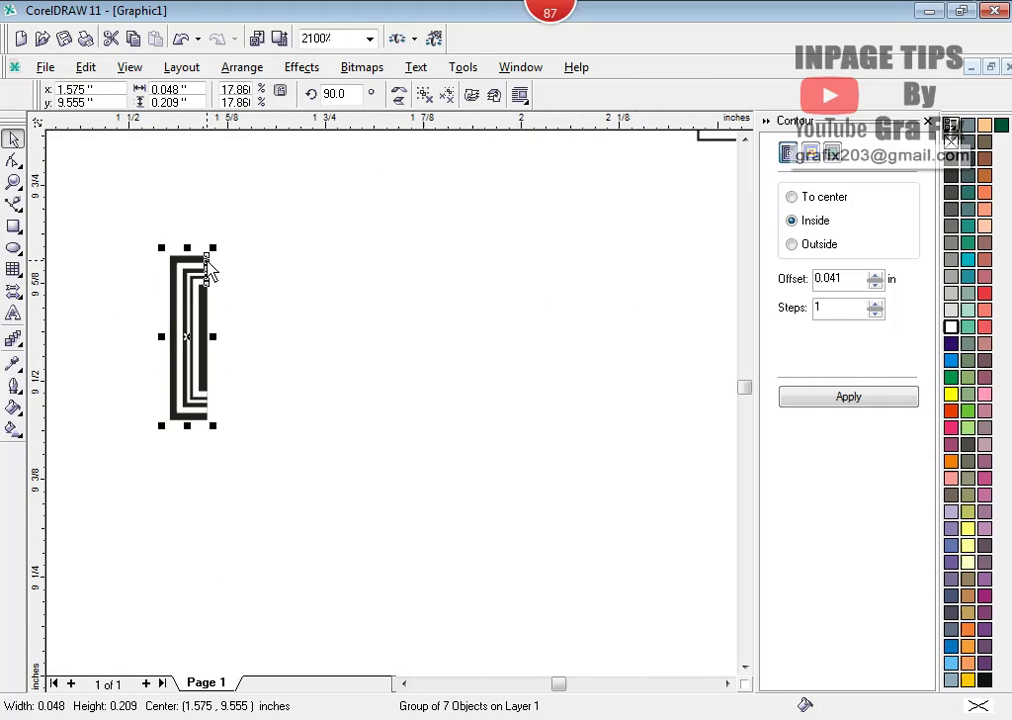
drag(213, 426, 205, 405)
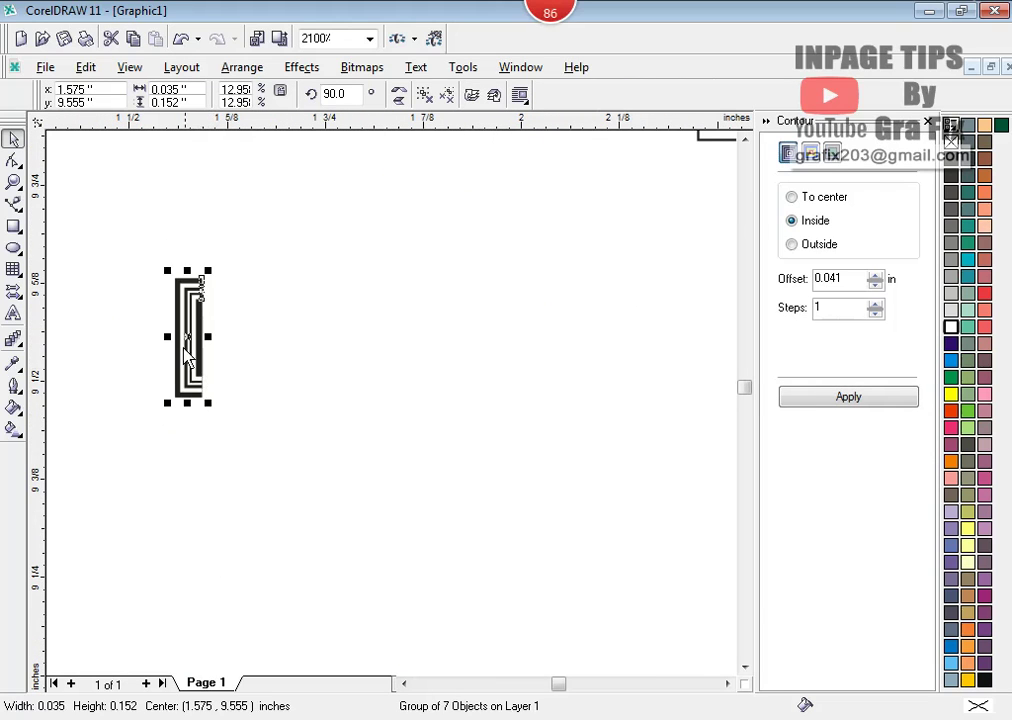
drag(167, 344, 234, 345)
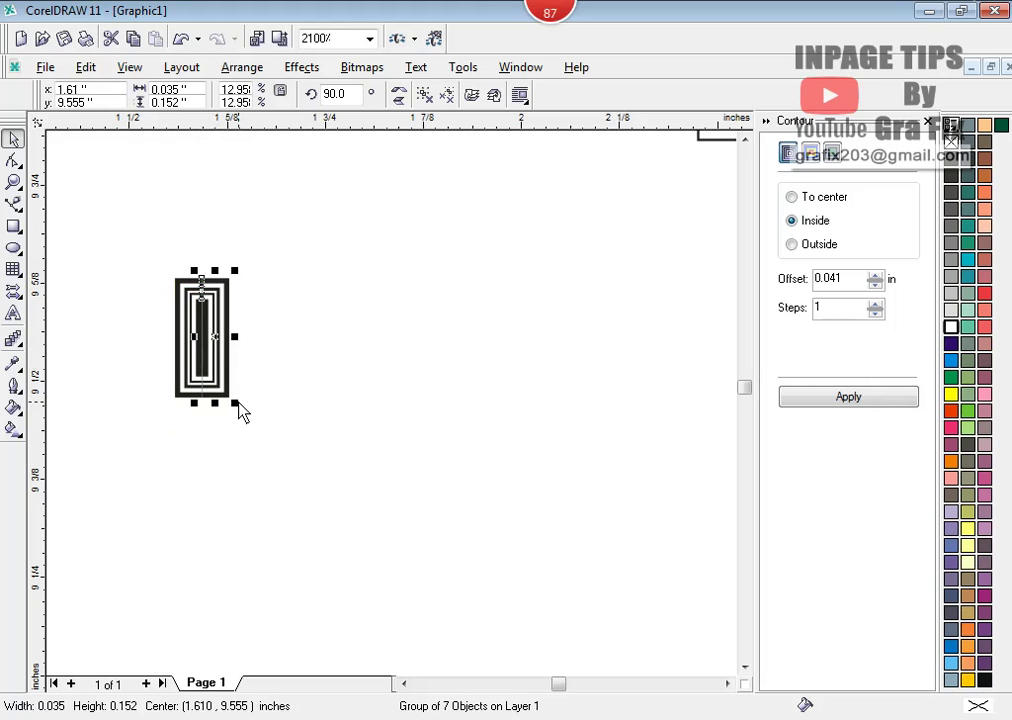
- Ungroup both halves of the nested rectangle
click(142, 271)
drag(124, 235, 309, 465)
scroll(178, 308, up, 2)
click(345, 318)
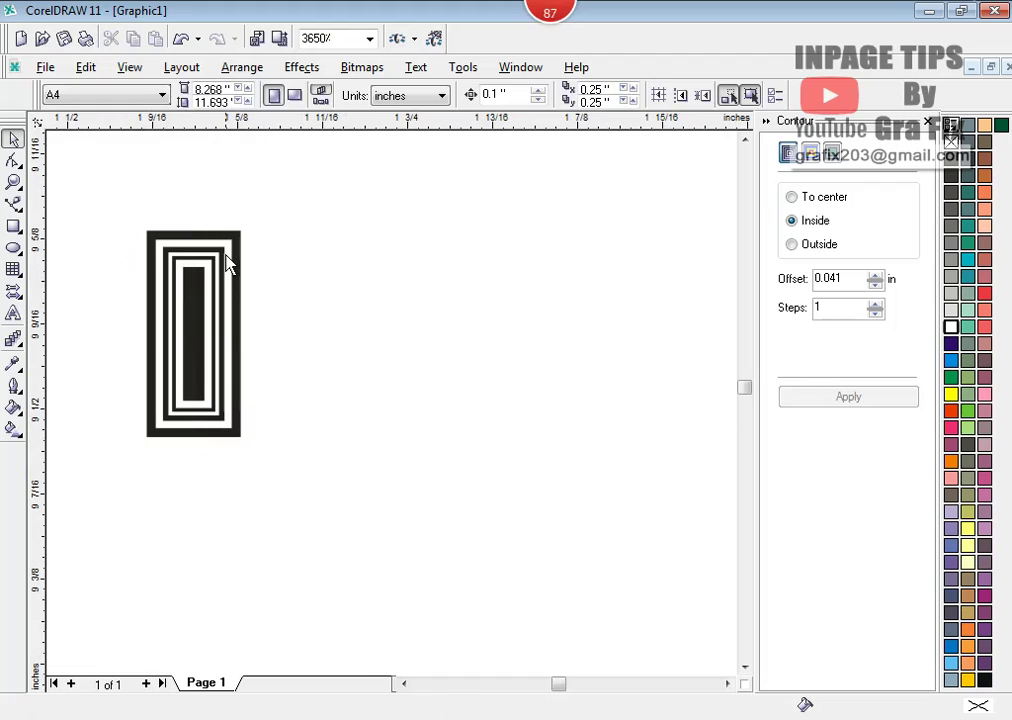
right_click(225, 256)
click(306, 311)
click(309, 320)
click(168, 282)
right_click(168, 282)
click(181, 330)
click(317, 326)
- Weld the two halves of the solid central bar into one shape
click(194, 296)
shift+click(205, 297)
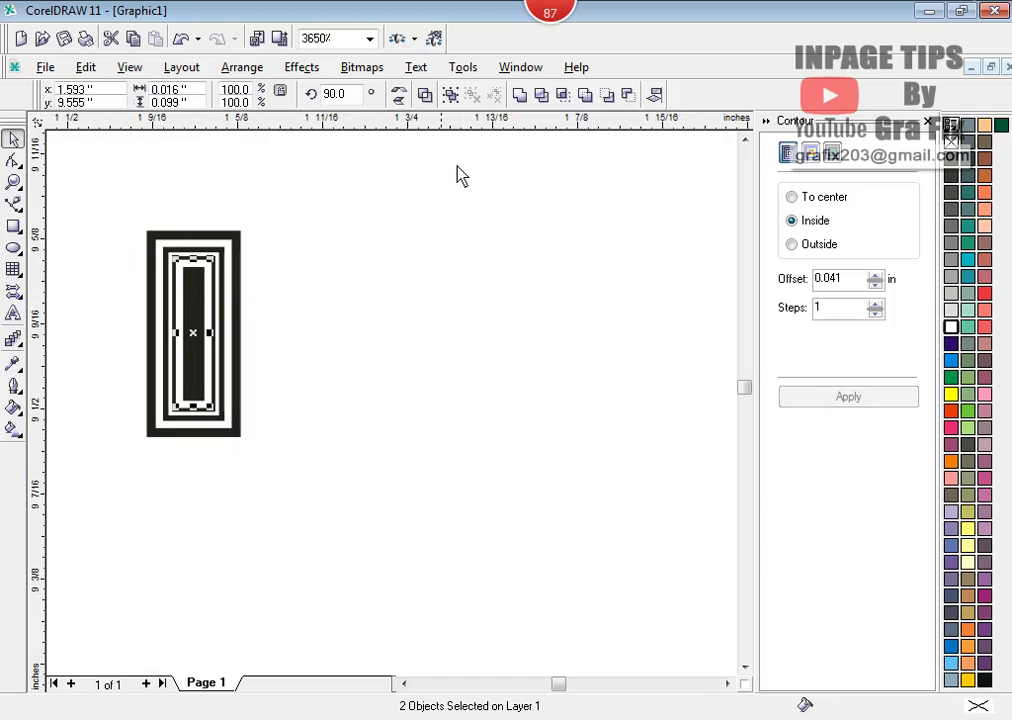
click(519, 96)
click(85, 196)
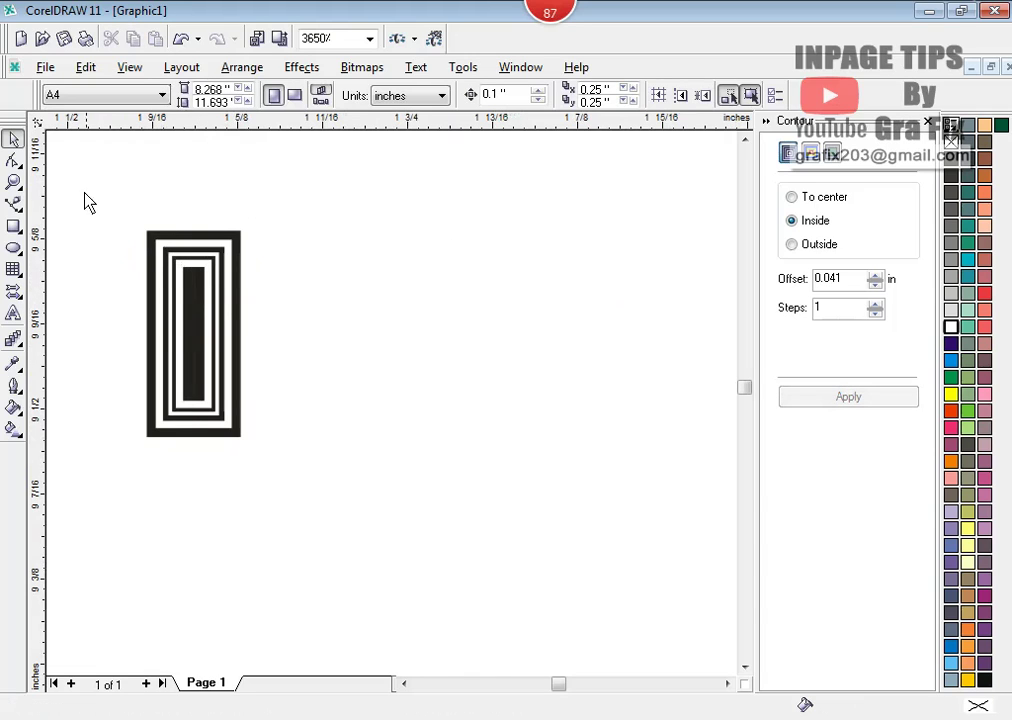
- Group the nested rectangle, place a mirrored copy against its right side and repeat the duplication to make a row of ten
drag(79, 190, 325, 483)
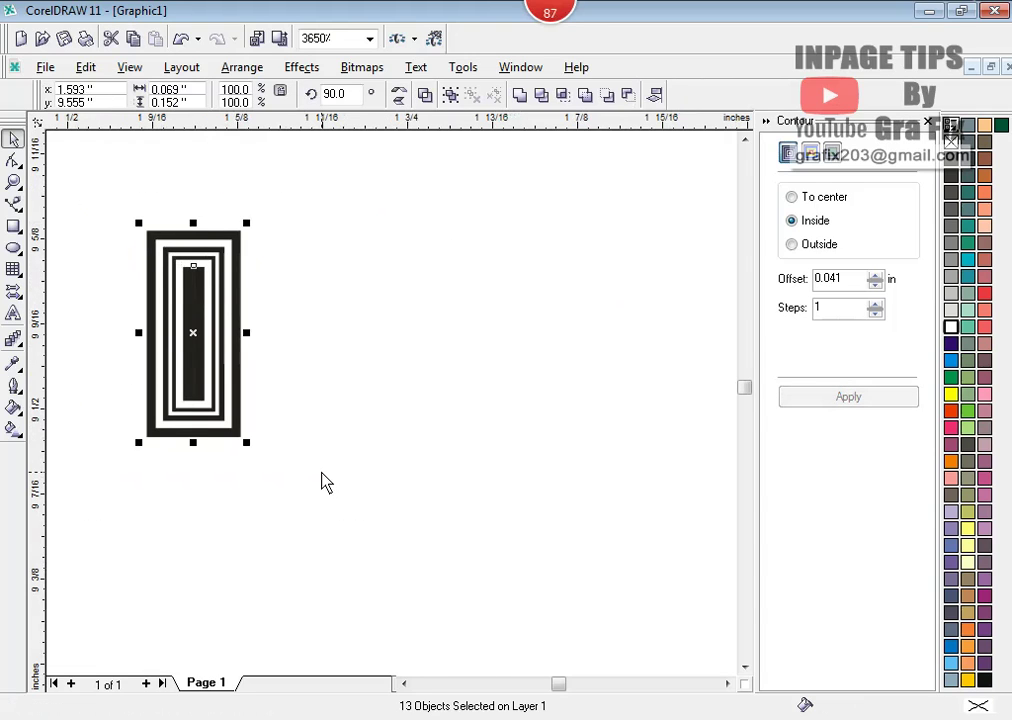
key(ctrl+g)
drag(140, 343, 307, 355)
scroll(258, 425, down, 2)
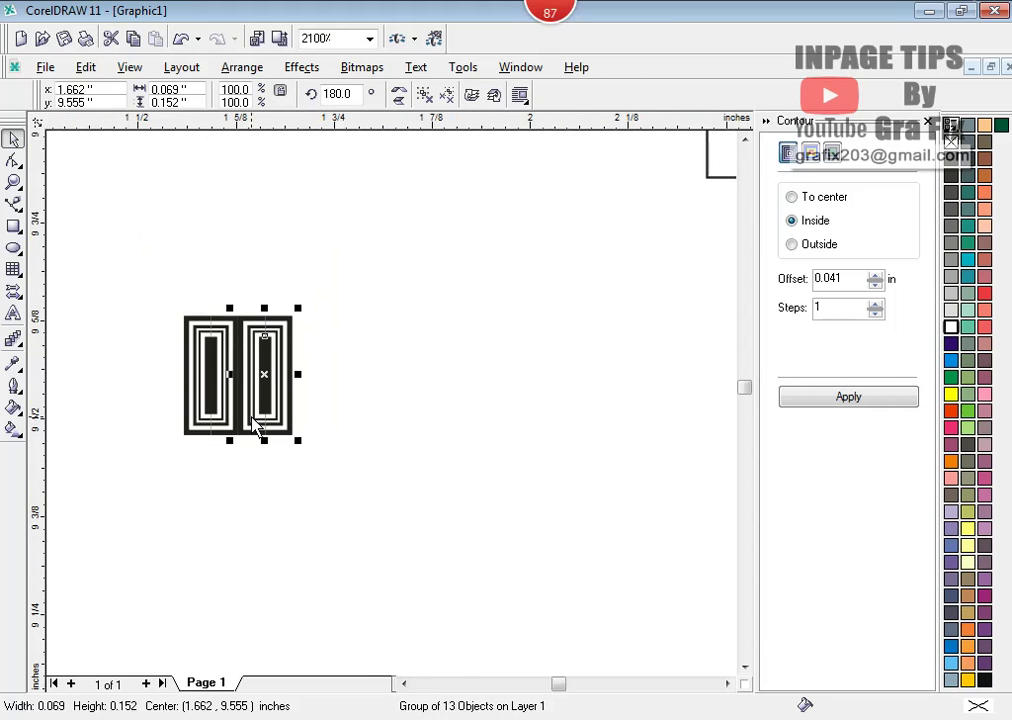
scroll(256, 425, down, 3)
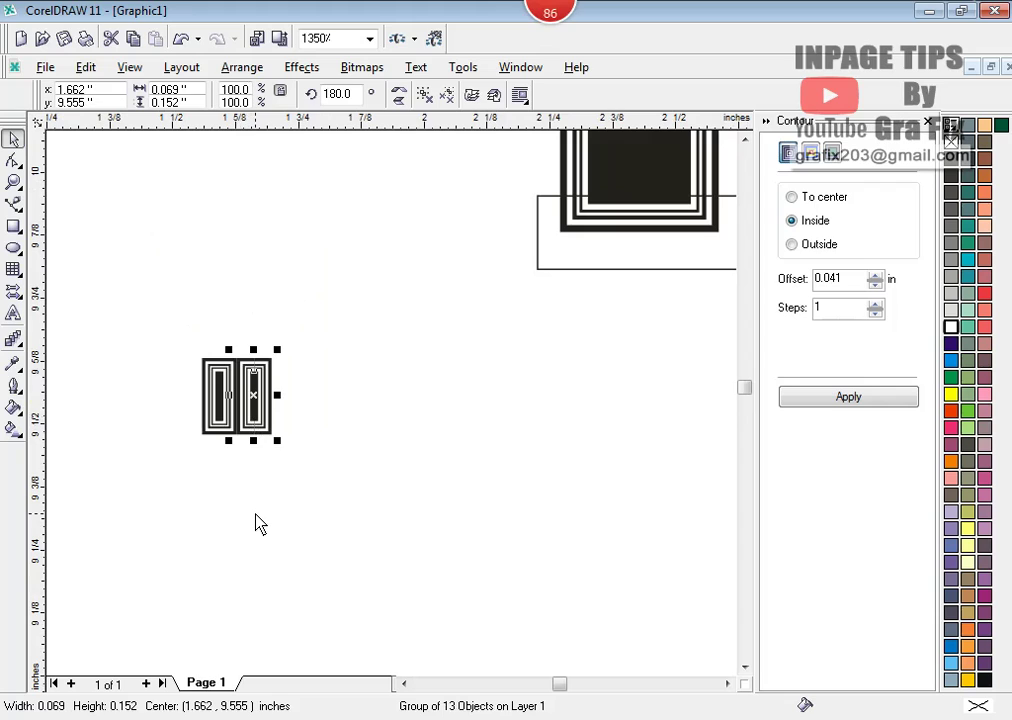
key(ctrl+r)
key(ctrl+r)
key(ctrl+r)
key(ctrl+r)
key(ctrl+r)
key(ctrl+r)
key(ctrl+r)
key(ctrl+r)
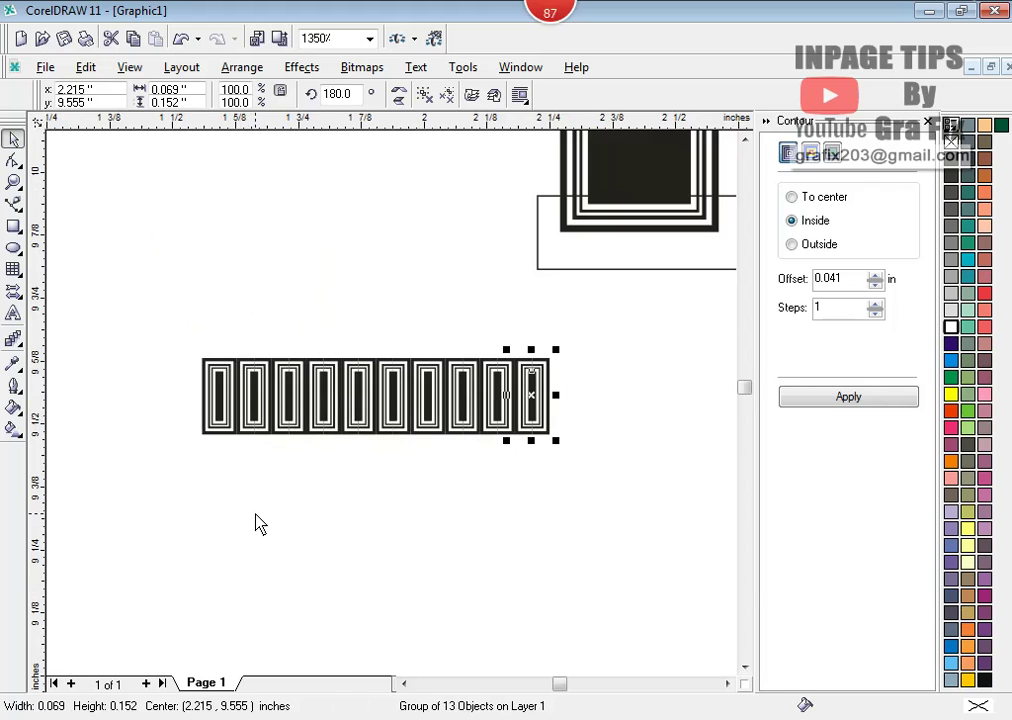
- Group the ten-piece row and draw a rectangle about 0.914 by 0.346 inches covering its lower part
drag(140, 318, 645, 559)
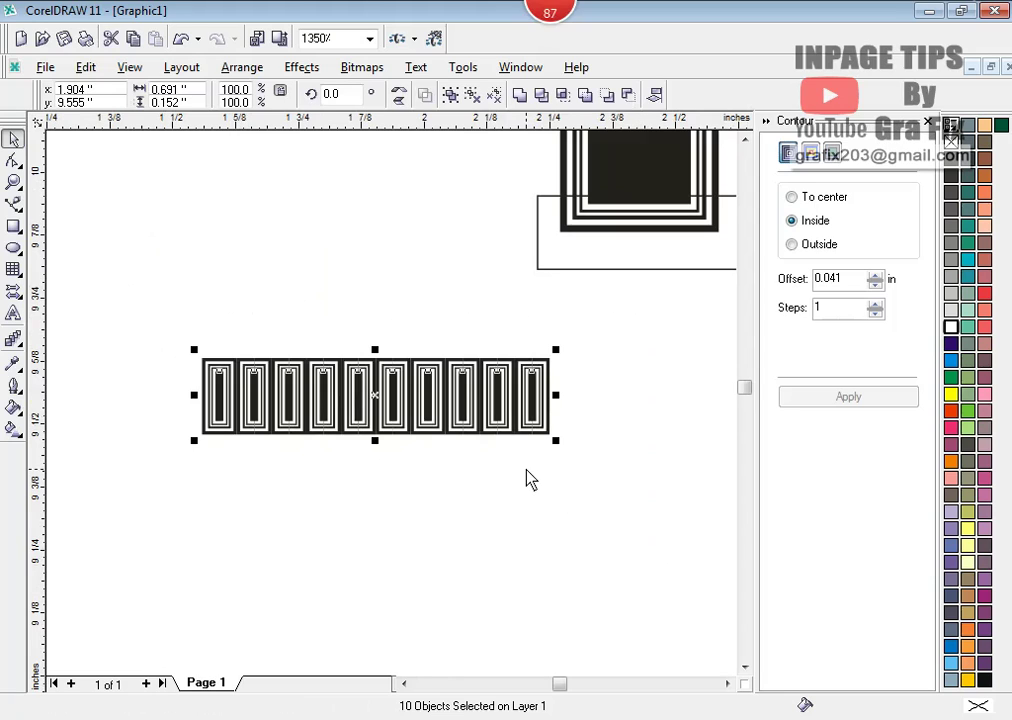
key(ctrl+g)
key(Escape)
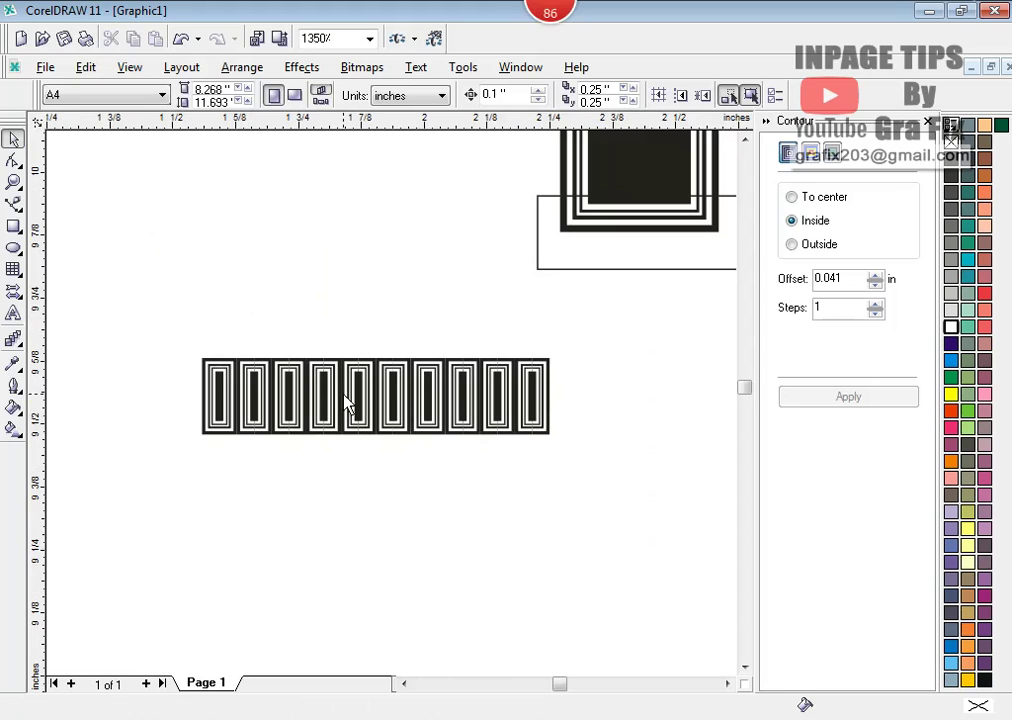
click(14, 226)
drag(164, 380, 625, 554)
click(14, 138)
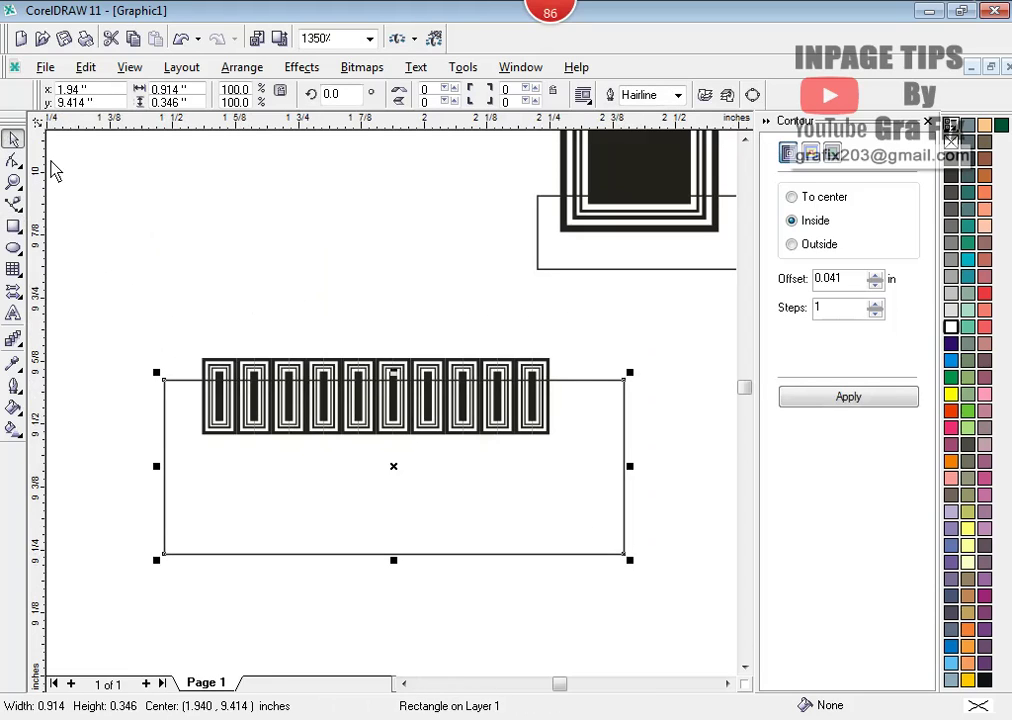
- Trim the row with the overlapping rectangle and delete the rectangle
scroll(390, 370, up, 2)
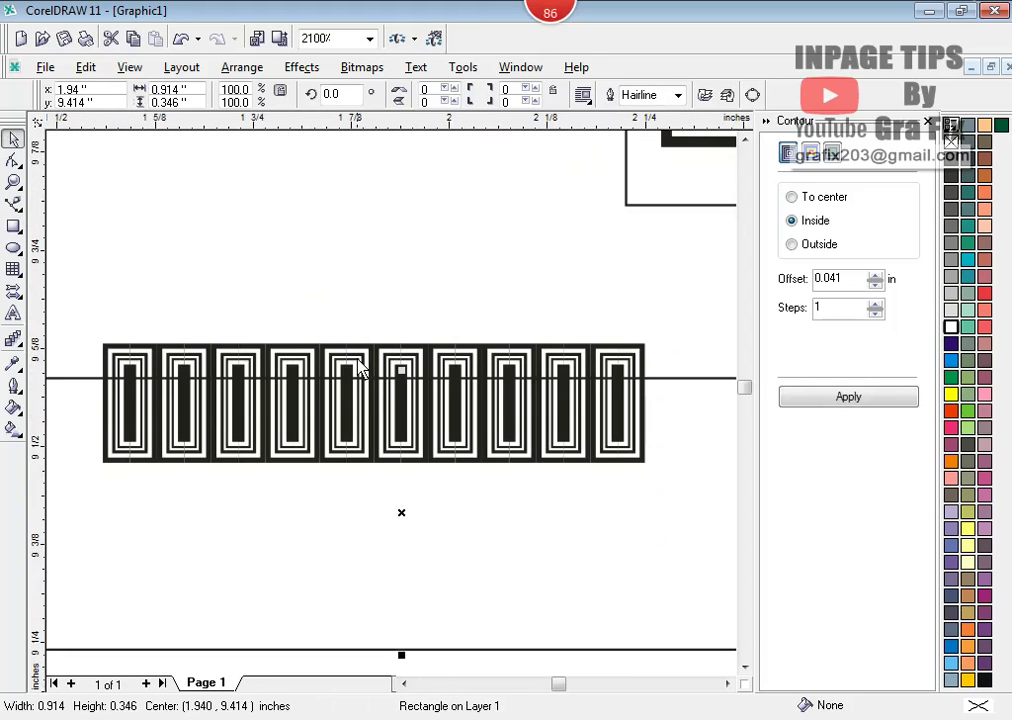
shift+click(360, 369)
click(541, 94)
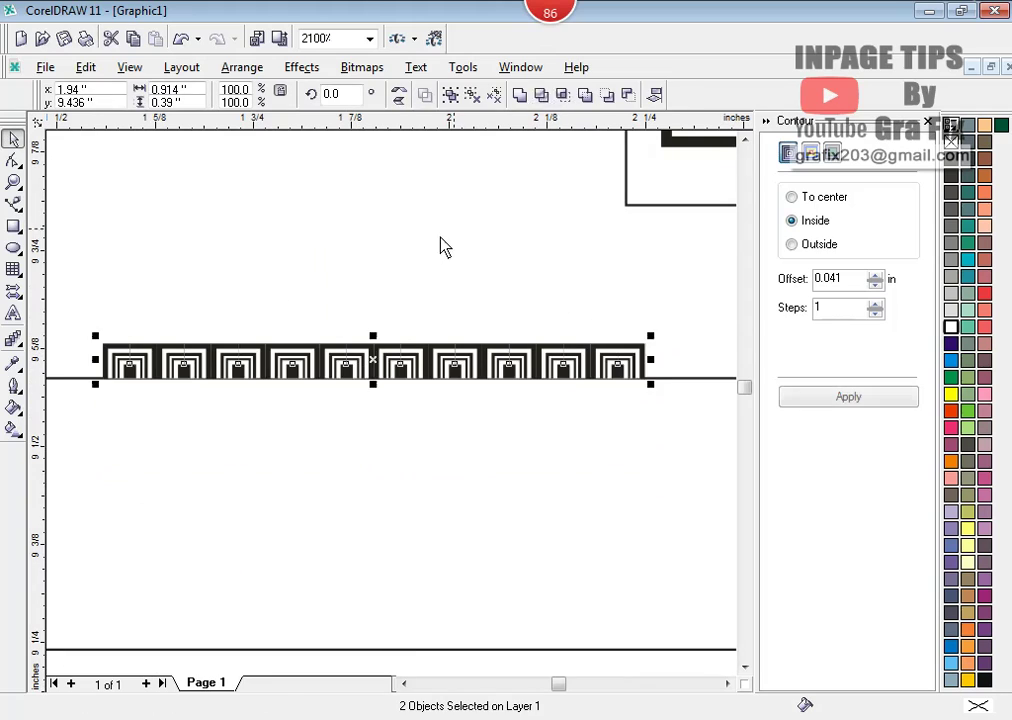
click(441, 238)
drag(488, 435, 481, 541)
key(Delete)
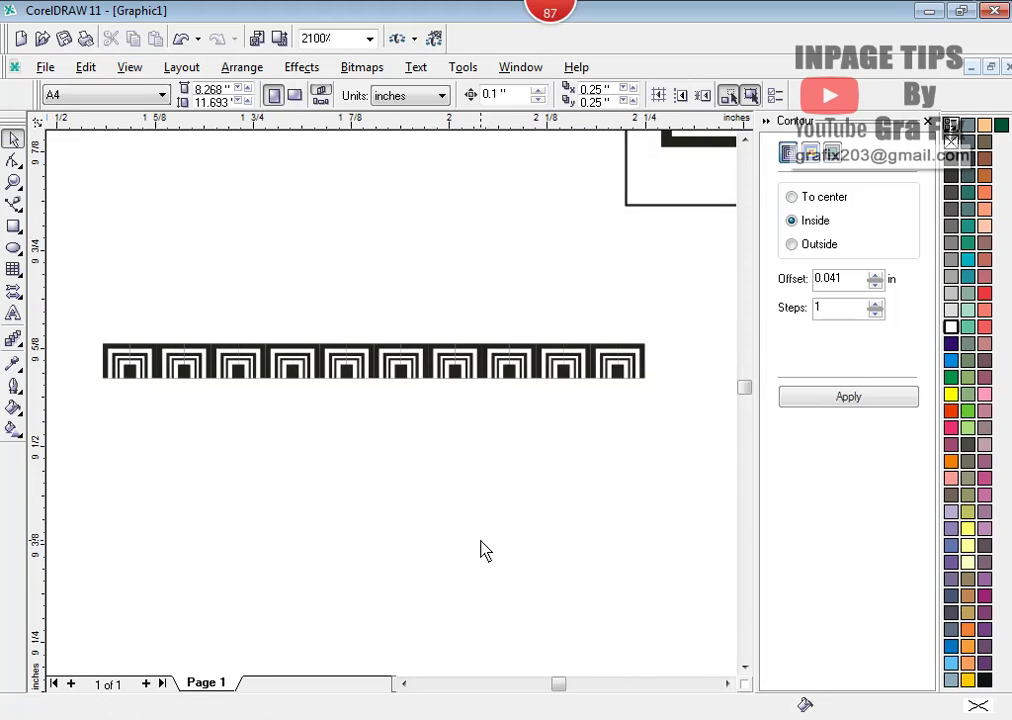
- Place a copy of the trimmed row below it and rotate the copy by 90 degrees
scroll(481, 549, down, 3)
drag(511, 468, 486, 517)
drag(355, 97, 282, 93)
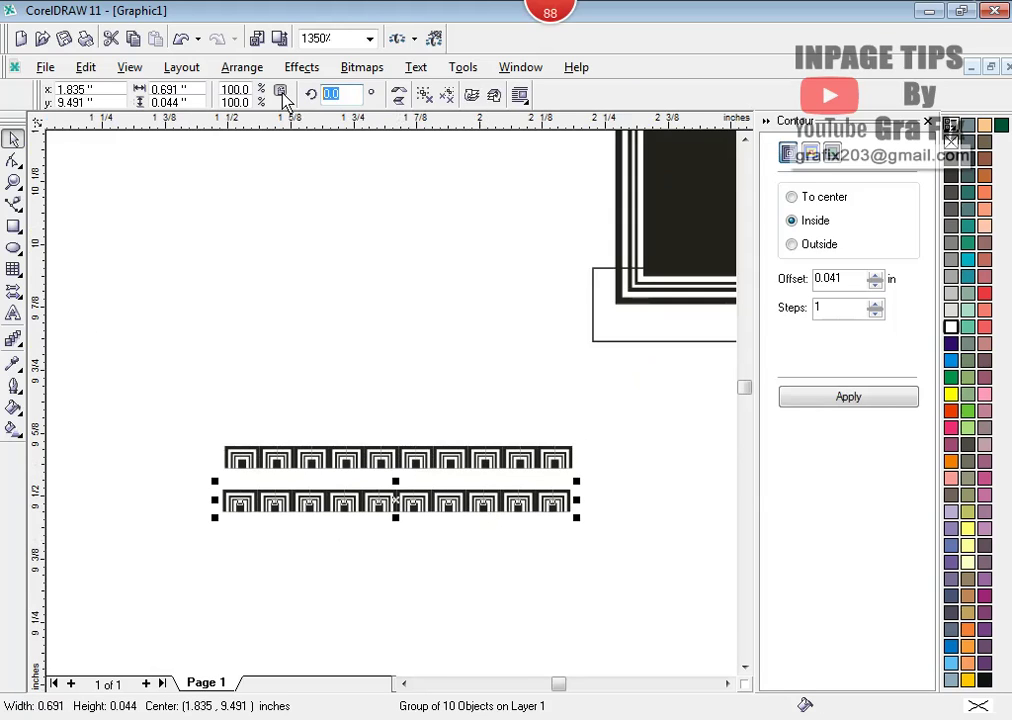
key(Return)
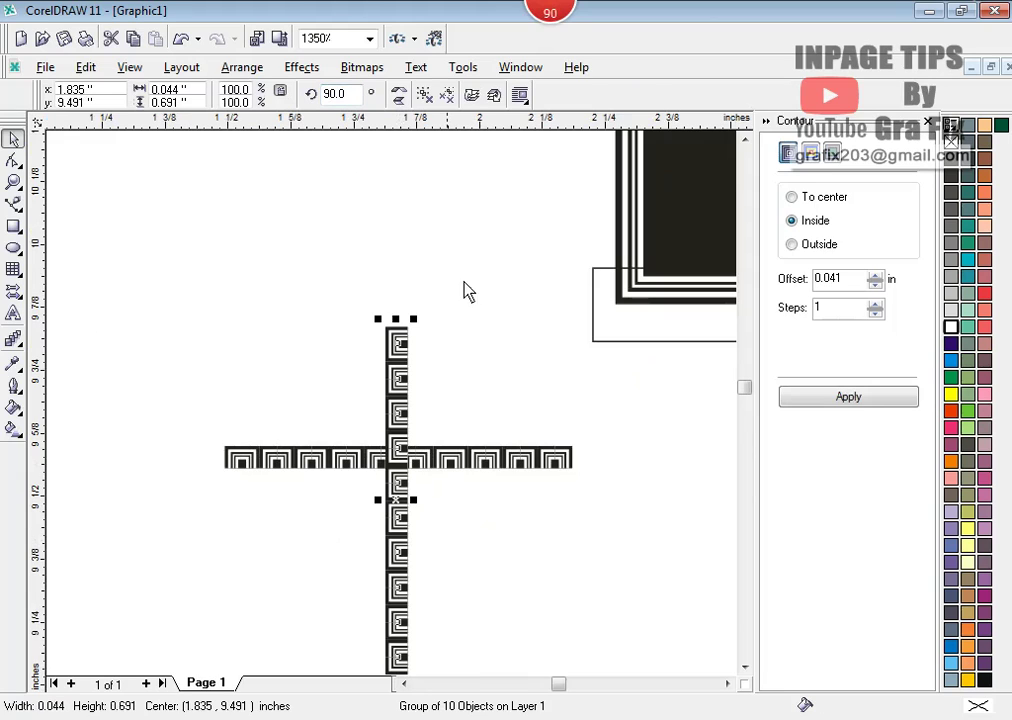
- Align the vertical copy and the horizontal row by their left and top edges to form a corner
shift+click(490, 462)
key(l)
key(t)
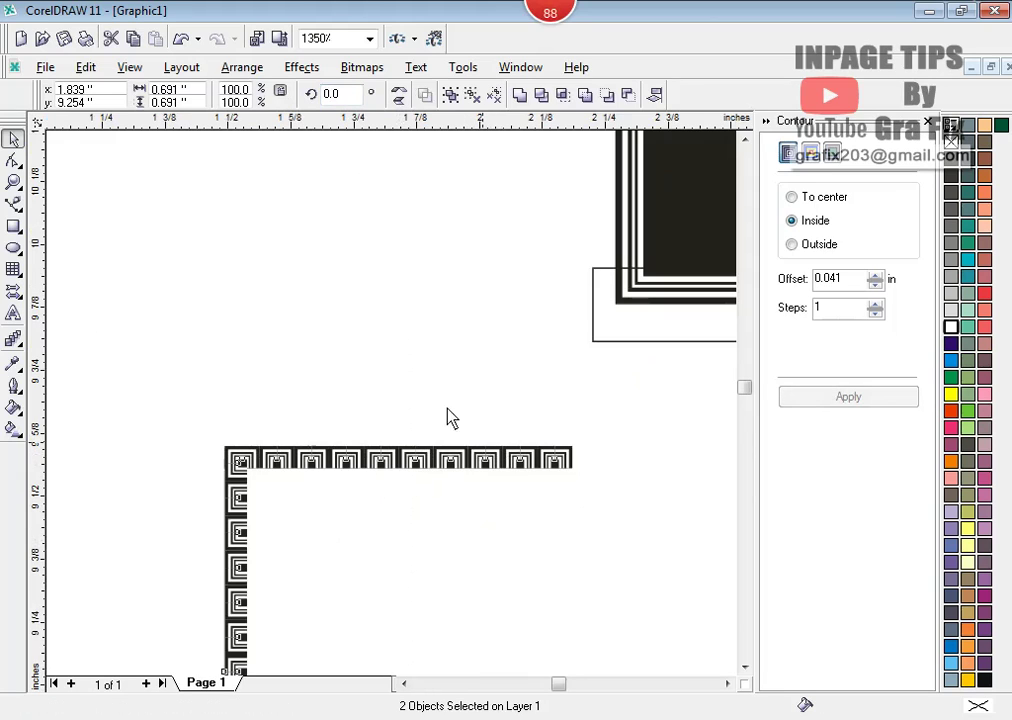
- Draw a rectangle about 0.471 by 0.576 inches inside the corner and move it against the inner edges of both rows
click(391, 370)
scroll(250, 485, down, 1)
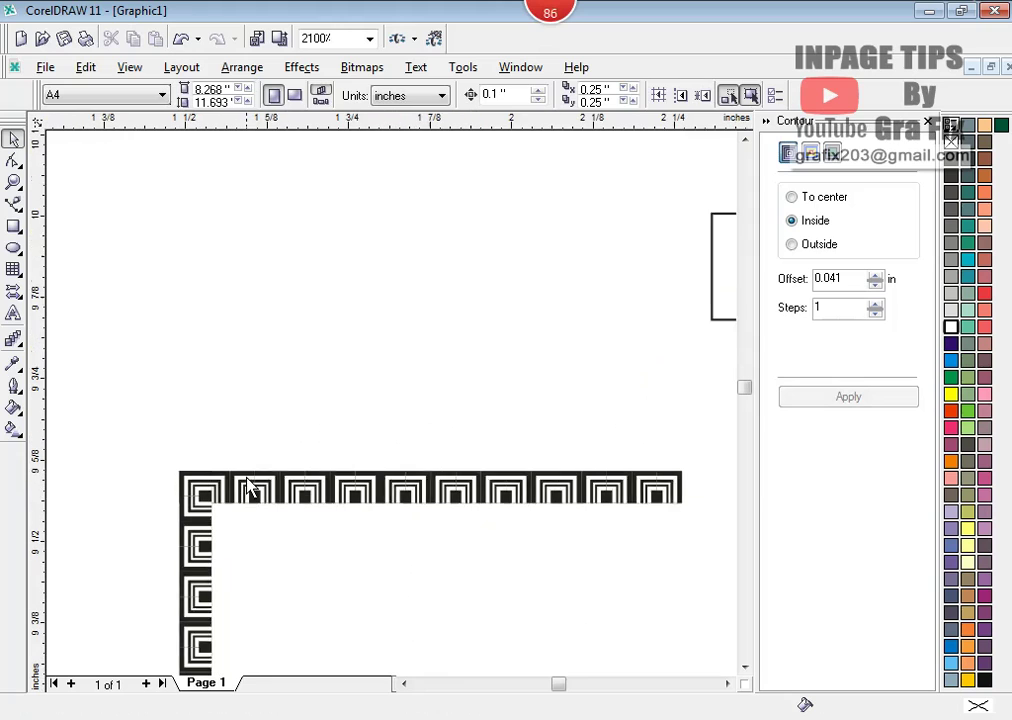
click(745, 667)
click(745, 667)
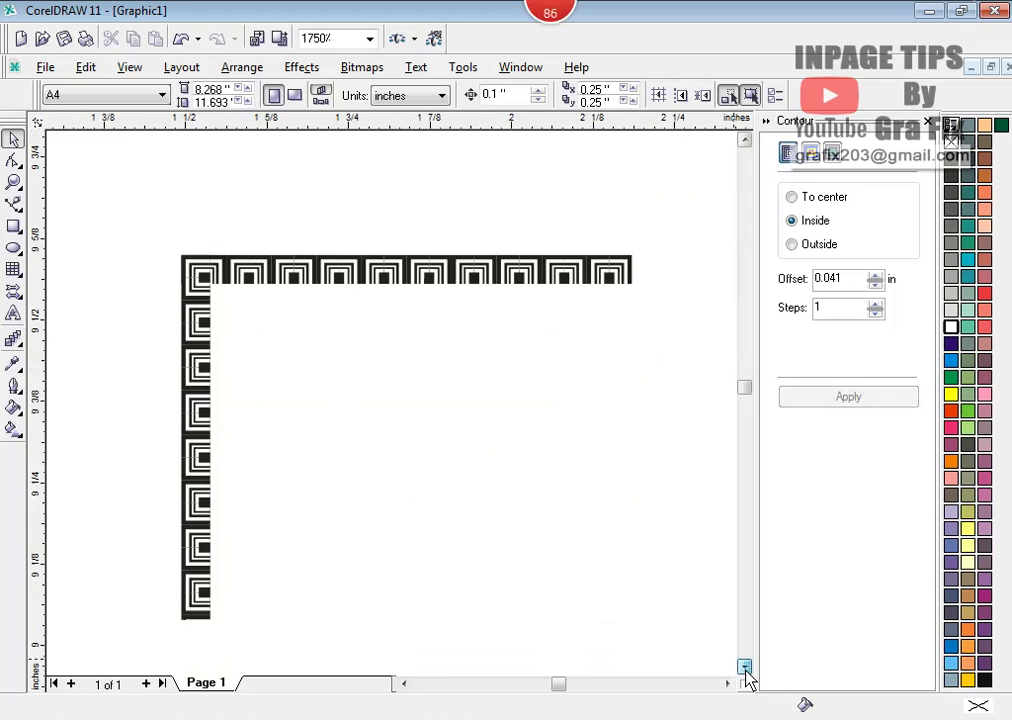
scroll(406, 474, down, 2)
scroll(255, 320, up, 1)
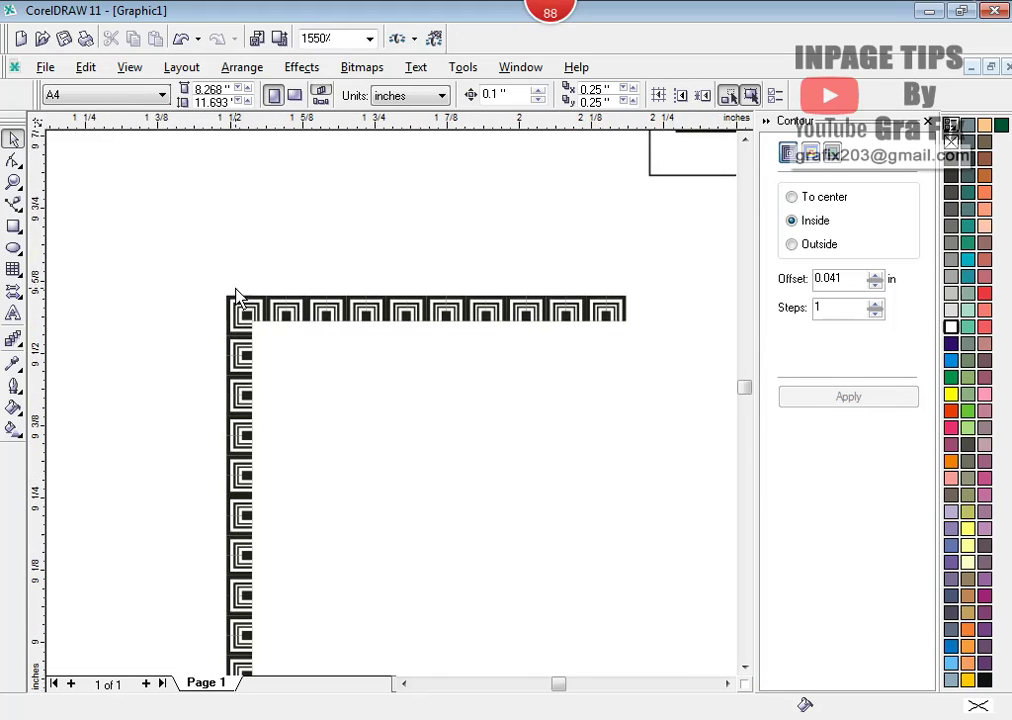
key(F6)
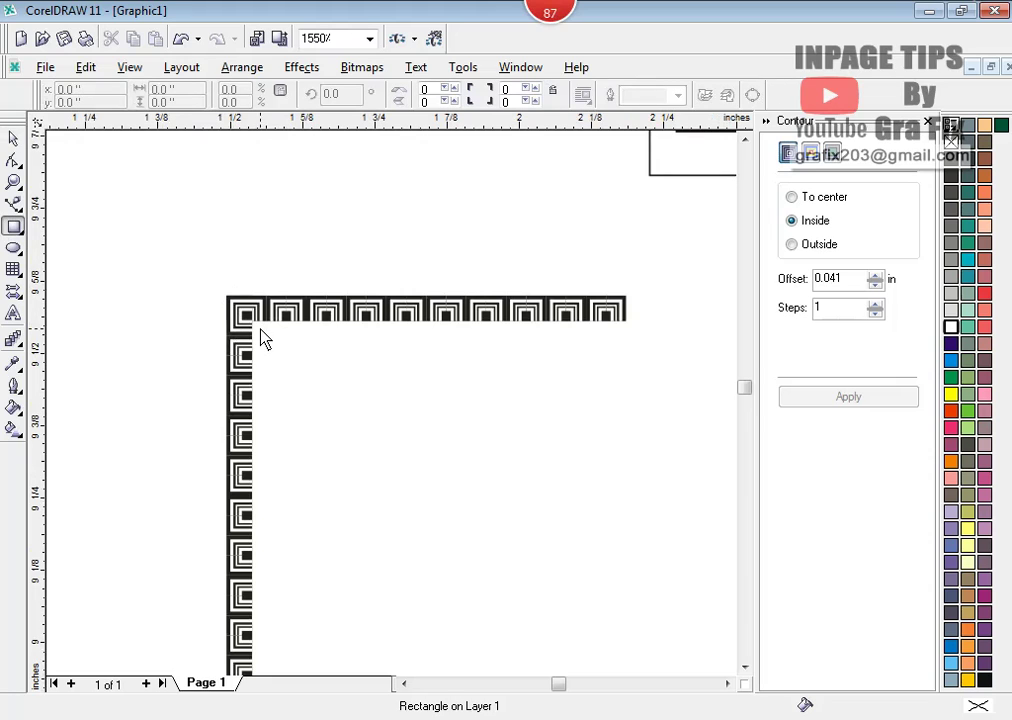
scroll(257, 335, up, 2)
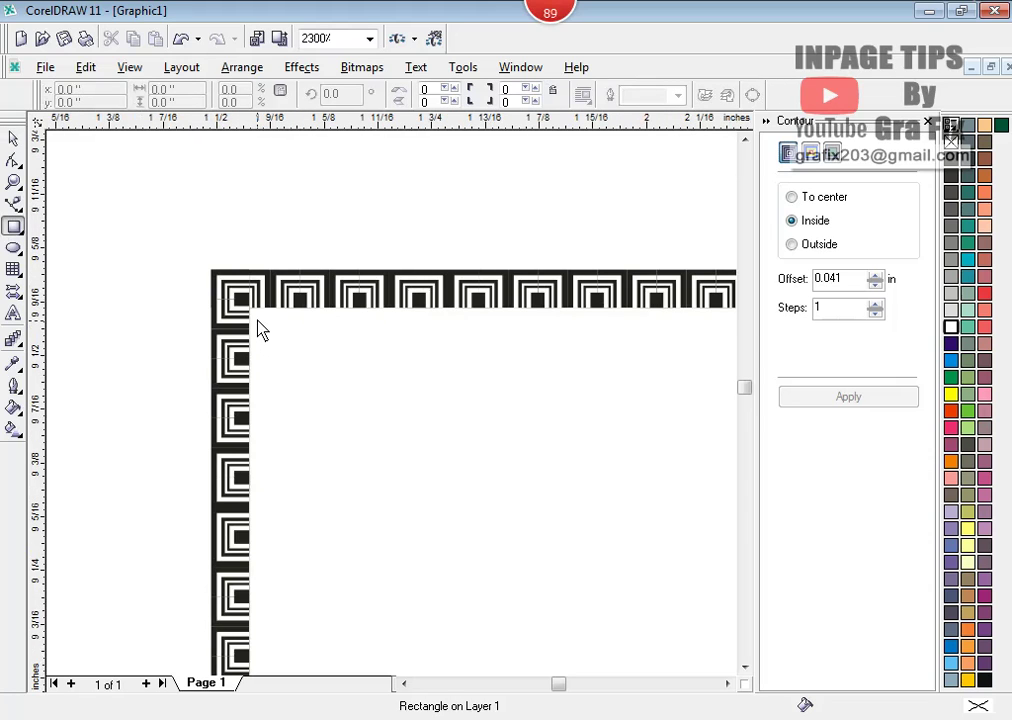
drag(262, 325, 667, 672)
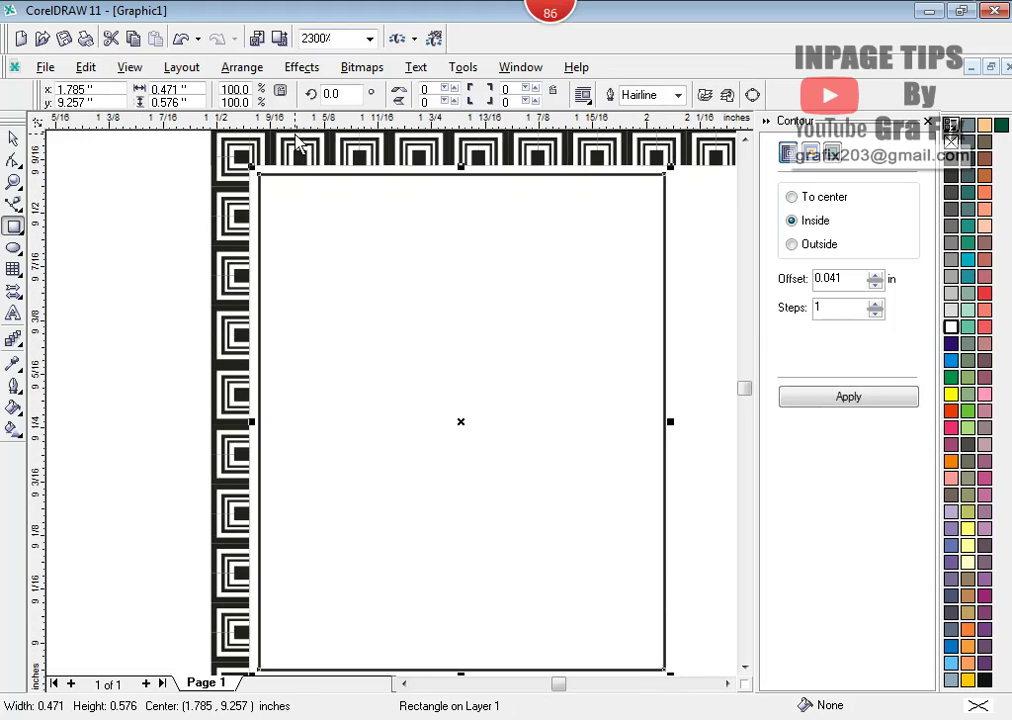
scroll(413, 321, up, 3)
scroll(273, 389, up, 2)
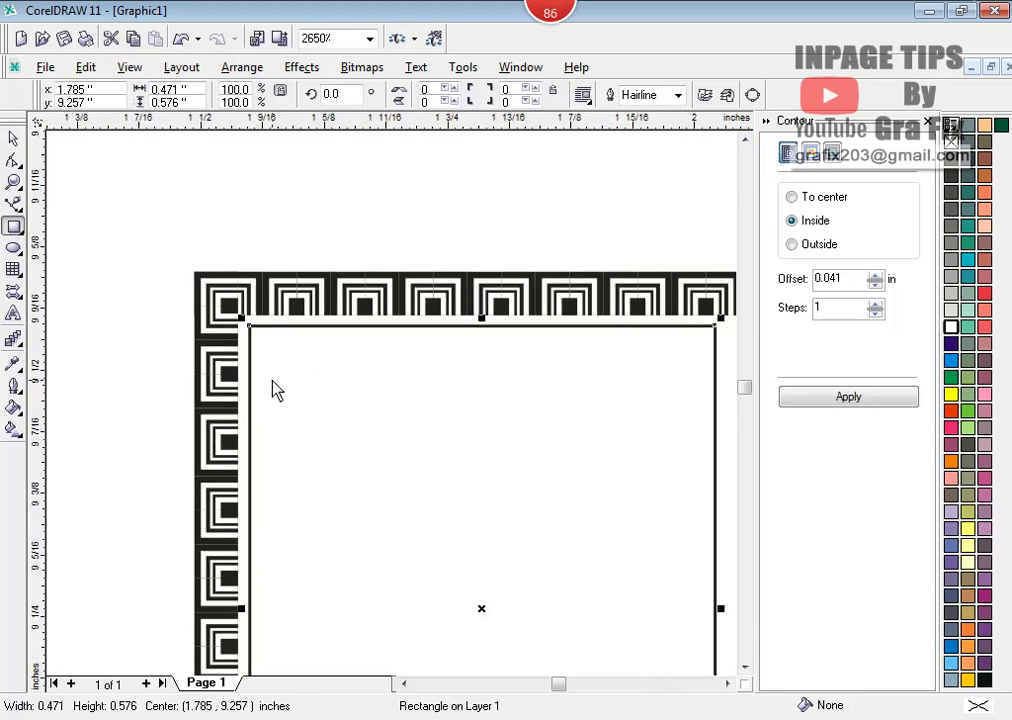
key(space)
mouse_move(244, 354)
mouse_down()
mouse_move(253, 350)
mouse_move(242, 336)
mouse_up()
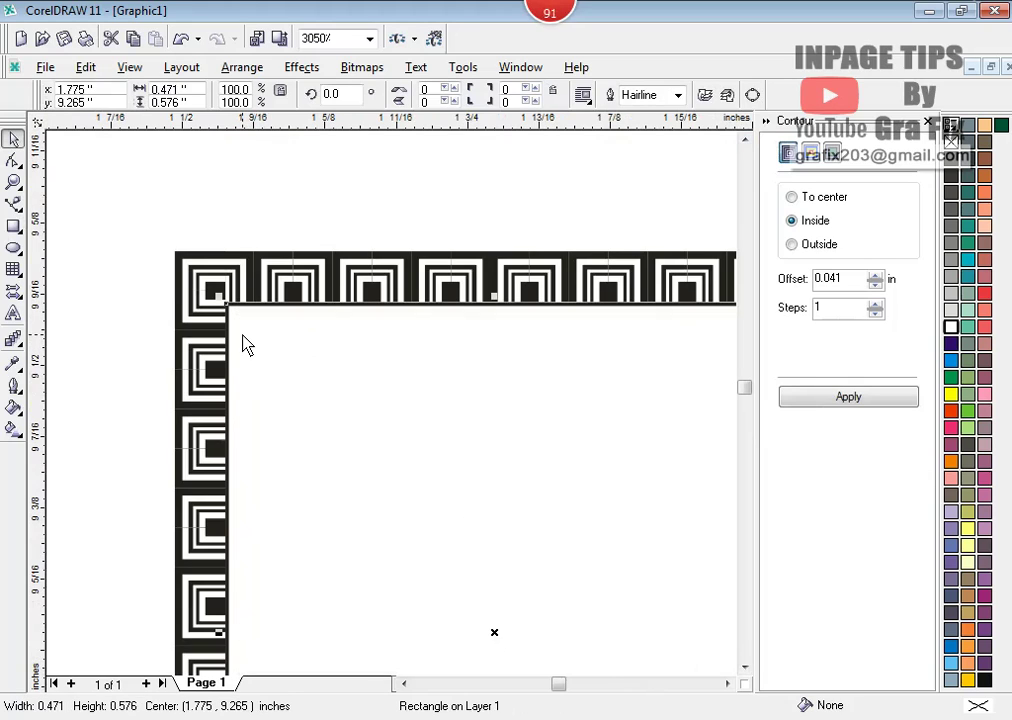
- Examine how the rectangle fits inside the corner formed by the horizontal and vertical rows
click(309, 192)
scroll(242, 312, down, 2)
scroll(240, 338, up, 1)
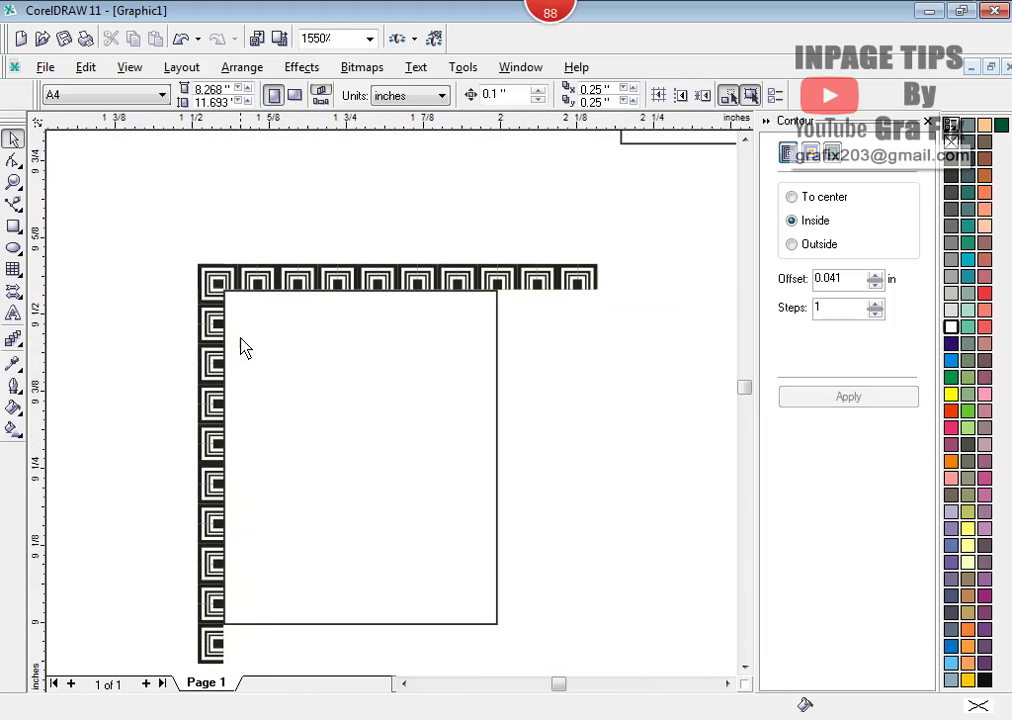
scroll(244, 348, down, 2)
scroll(244, 350, up, 3)
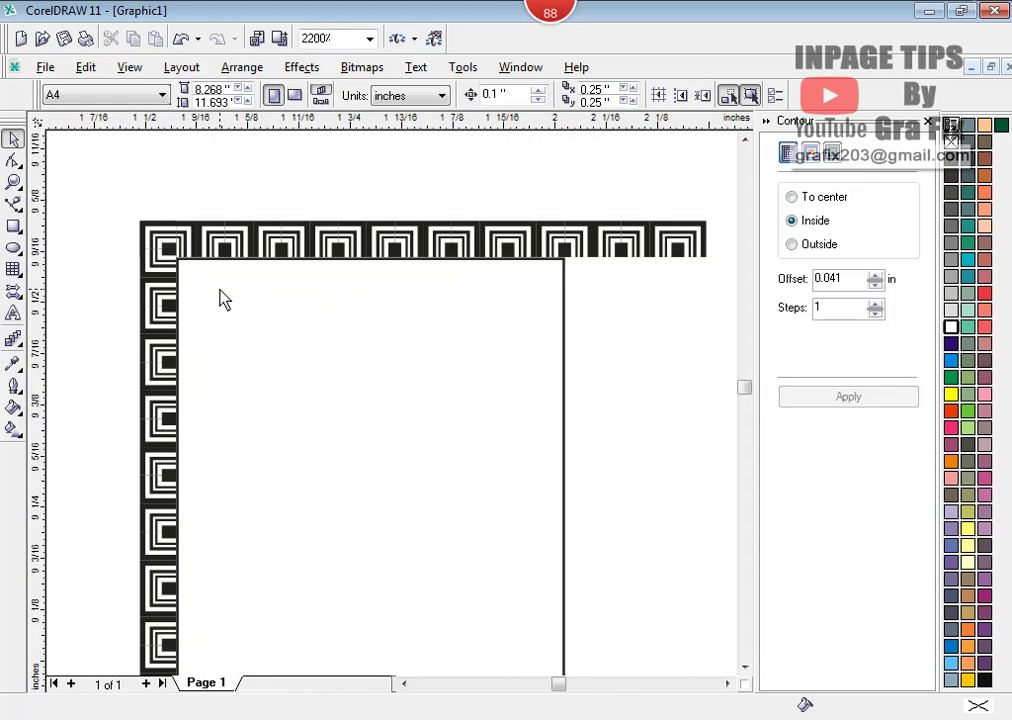
scroll(224, 299, down, 1)
scroll(203, 277, down, 2)
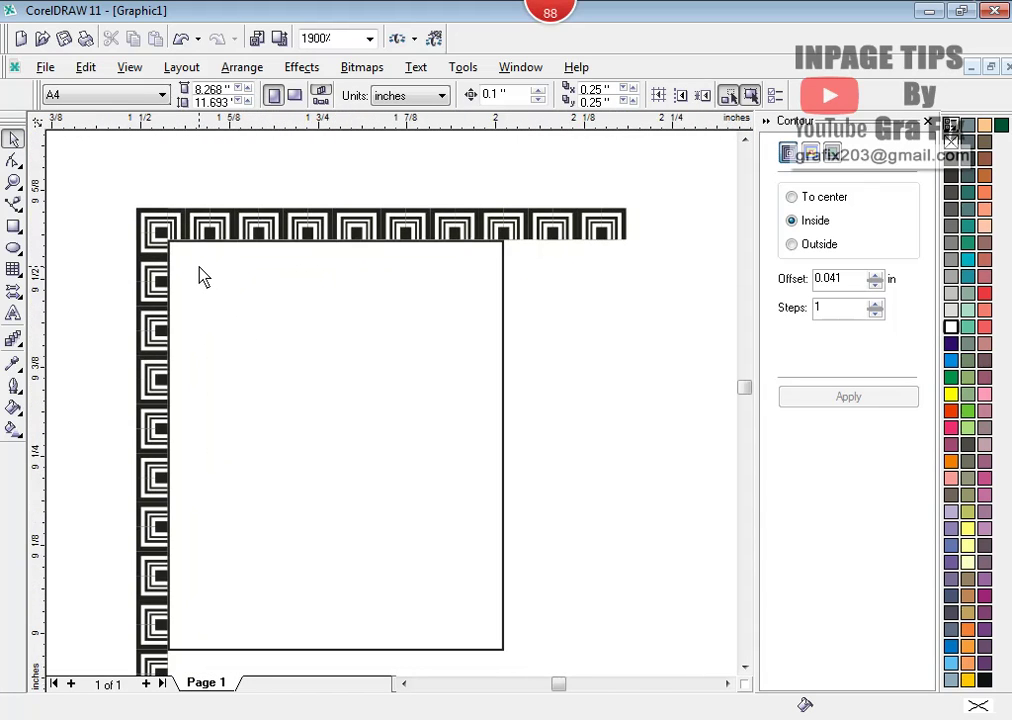
- Undo the inner rectangle, the corner assembly and the trimming, back to the full ten-piece row
drag(102, 181, 420, 615)
key(ctrl+z)
key(ctrl+z)
key(ctrl+z)
key(ctrl+z)
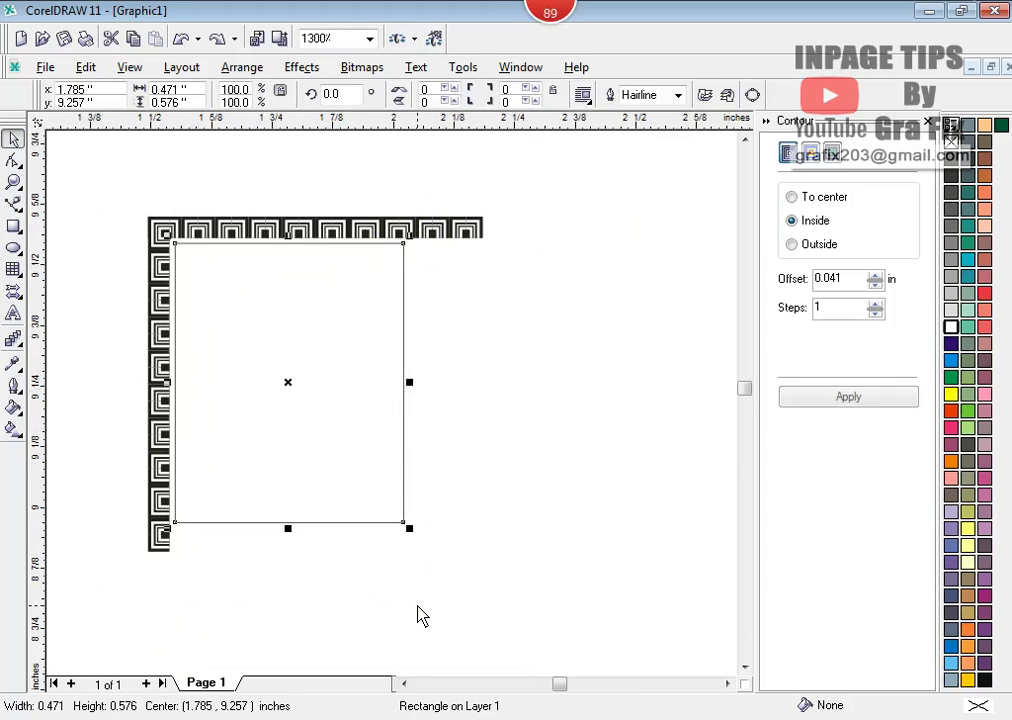
key(ctrl+z)
key(ctrl+z)
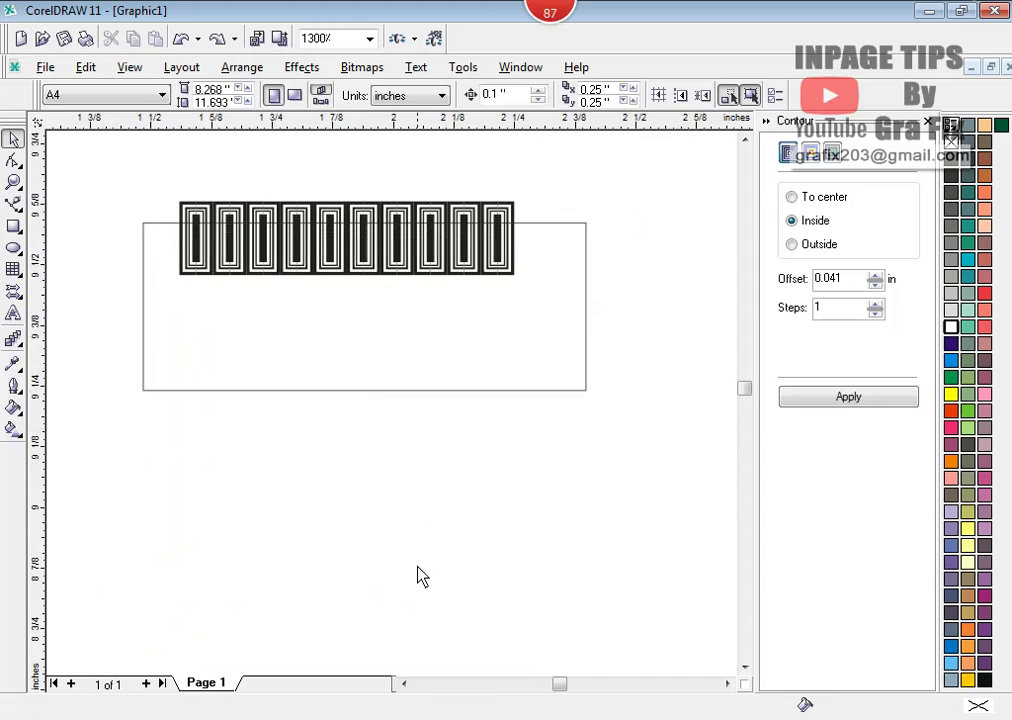
- Ungroup the ten-piece row and delete every nested rectangle except the first one
scroll(296, 249, up, 1)
click(300, 259)
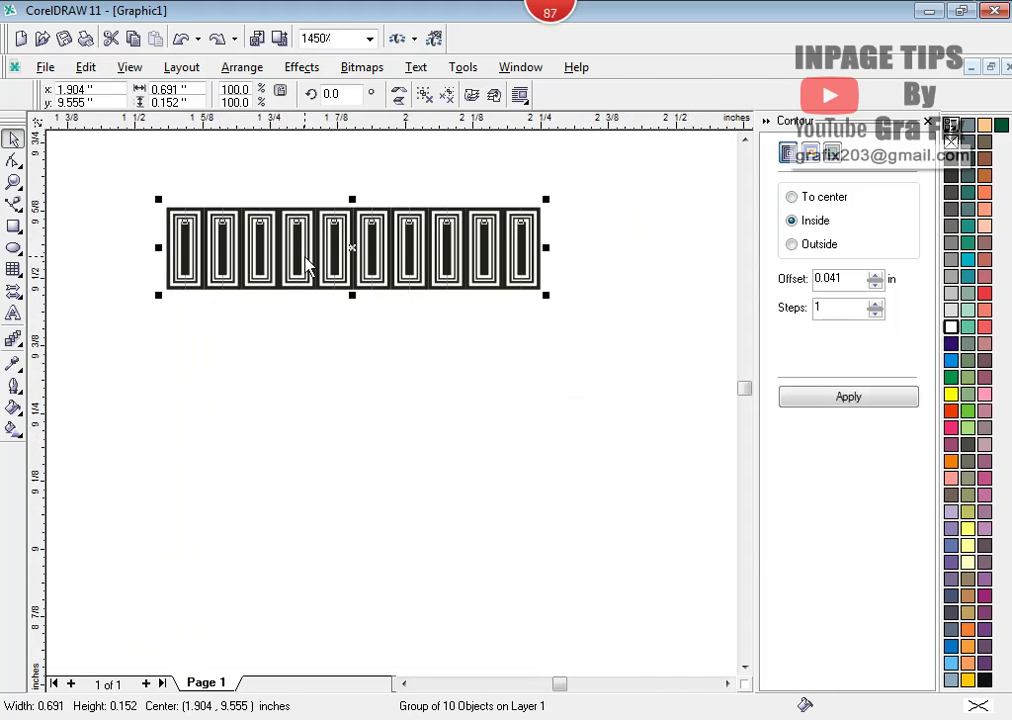
right_click(304, 258)
click(381, 311)
click(623, 197)
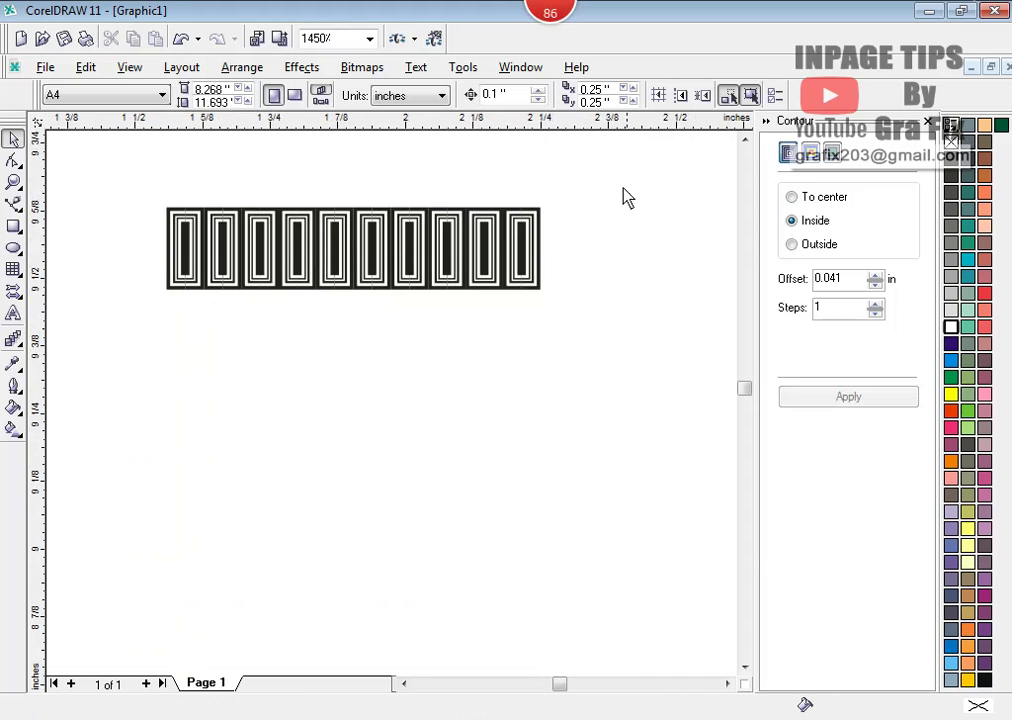
drag(627, 181, 201, 357)
key(Delete)
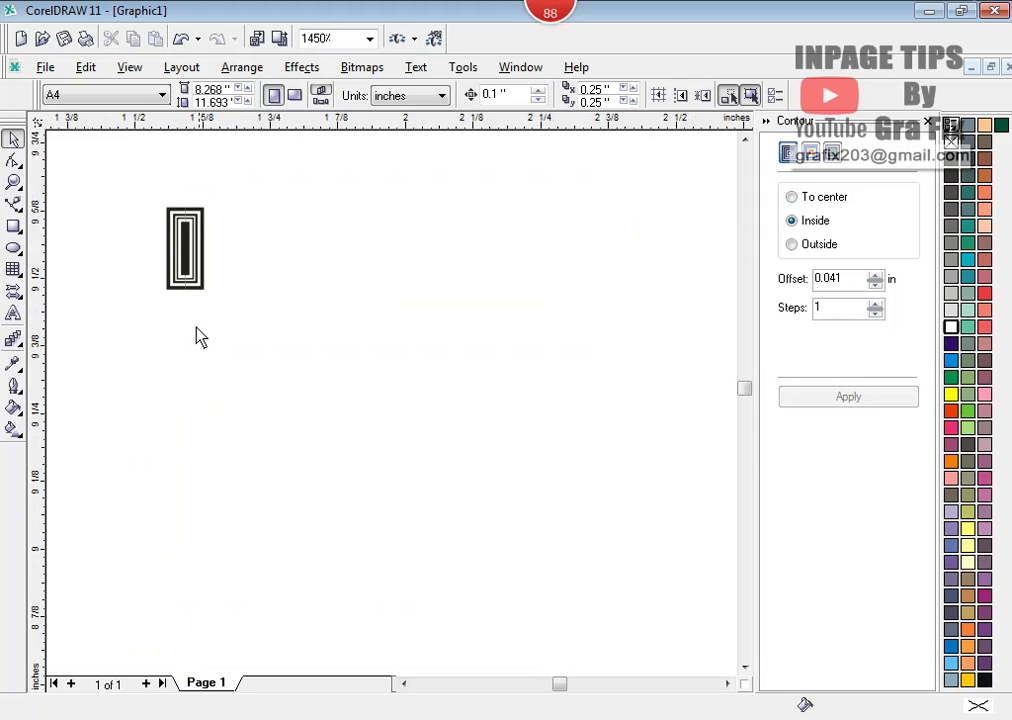
- Move the remaining nested rectangle lower into the empty area and rotate it by 90 degrees
drag(127, 182, 224, 291)
scroll(180, 222, up, 7)
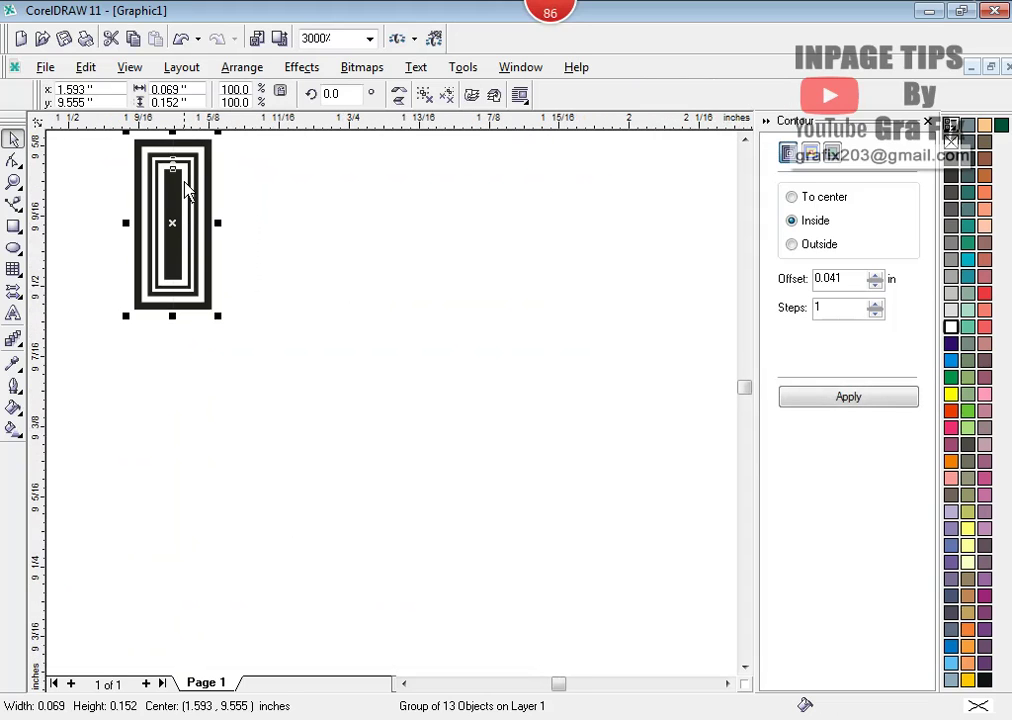
drag(190, 192, 203, 358)
click(278, 320)
click(202, 362)
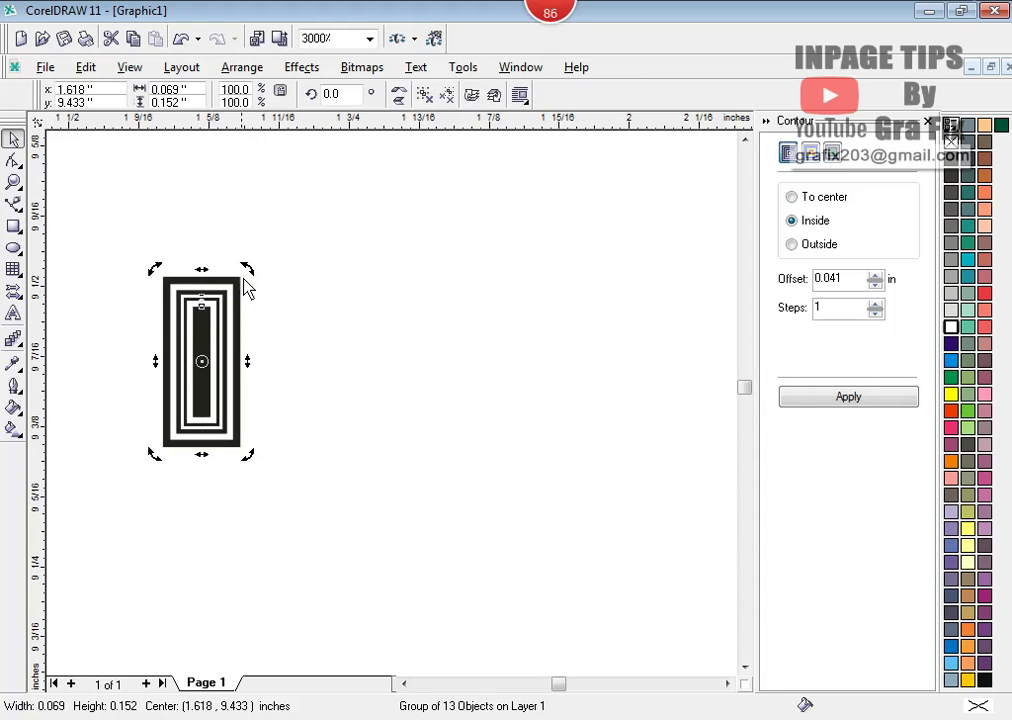
click(345, 94)
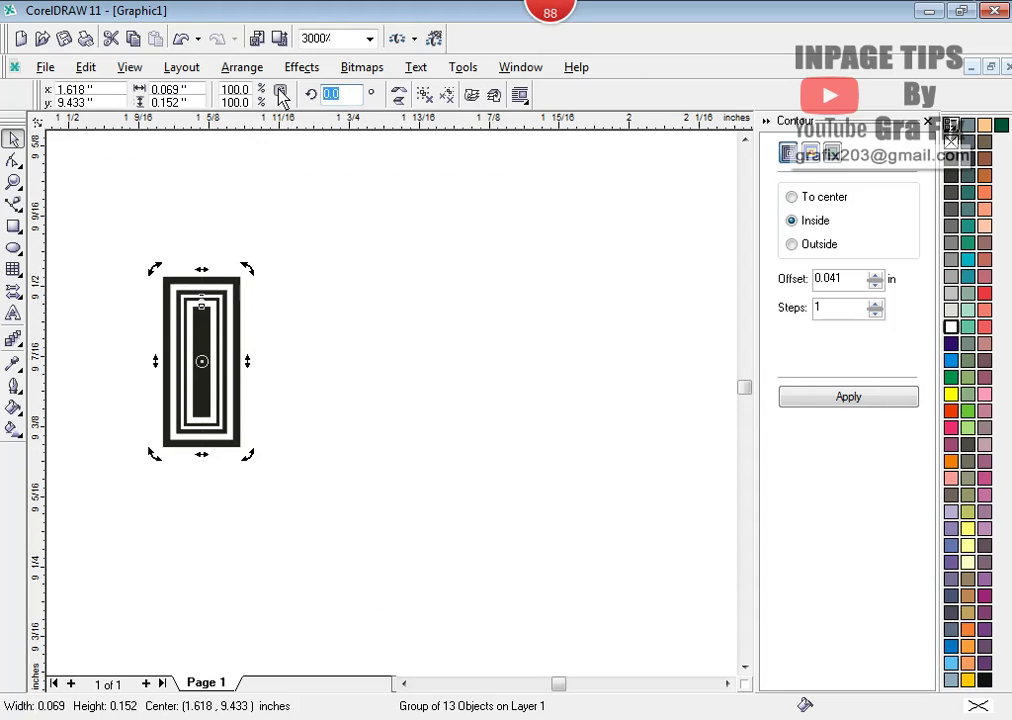
key(Return)
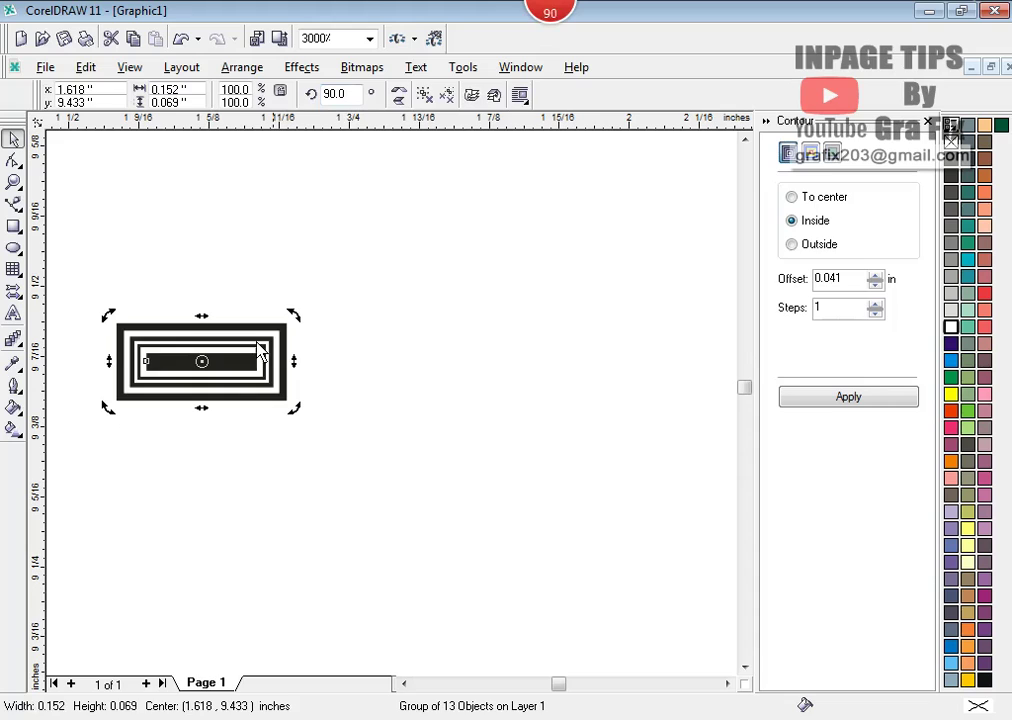
click(215, 280)
drag(228, 367, 306, 358)
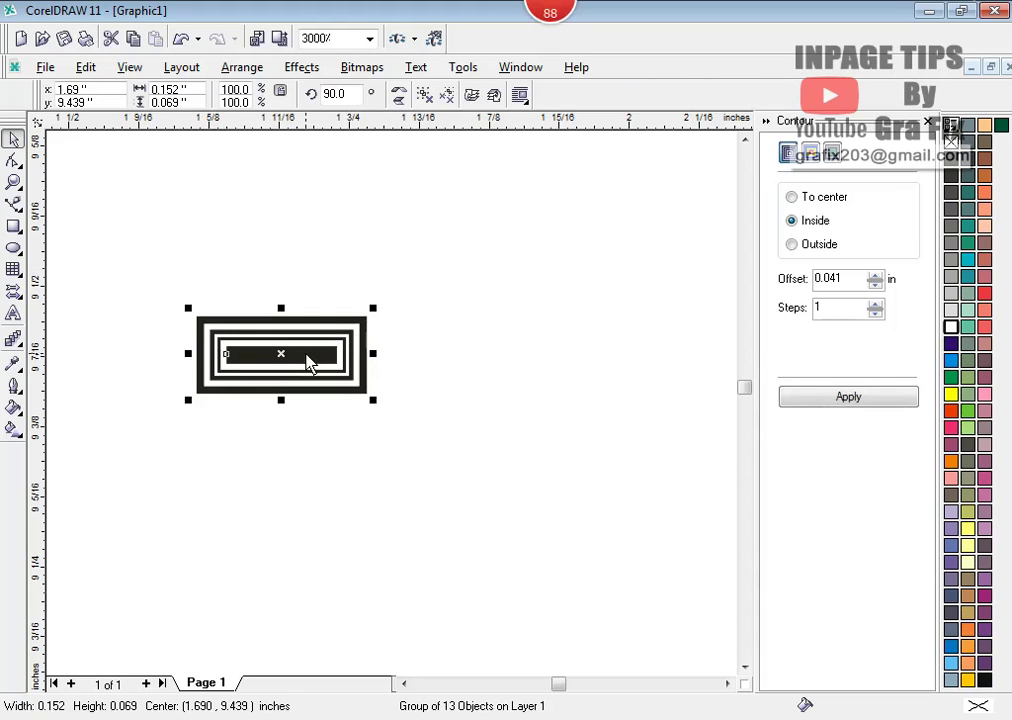
- Try a counterclockwise twister distortion of about 148 degrees on the nested rectangle and undo it
click(8, 350)
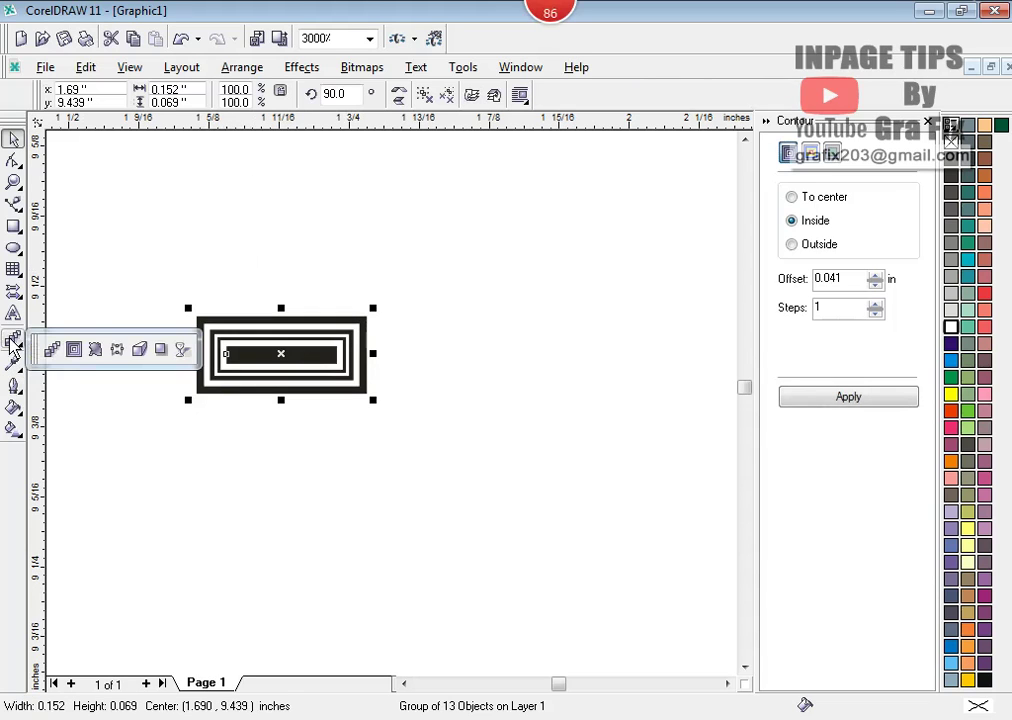
click(91, 352)
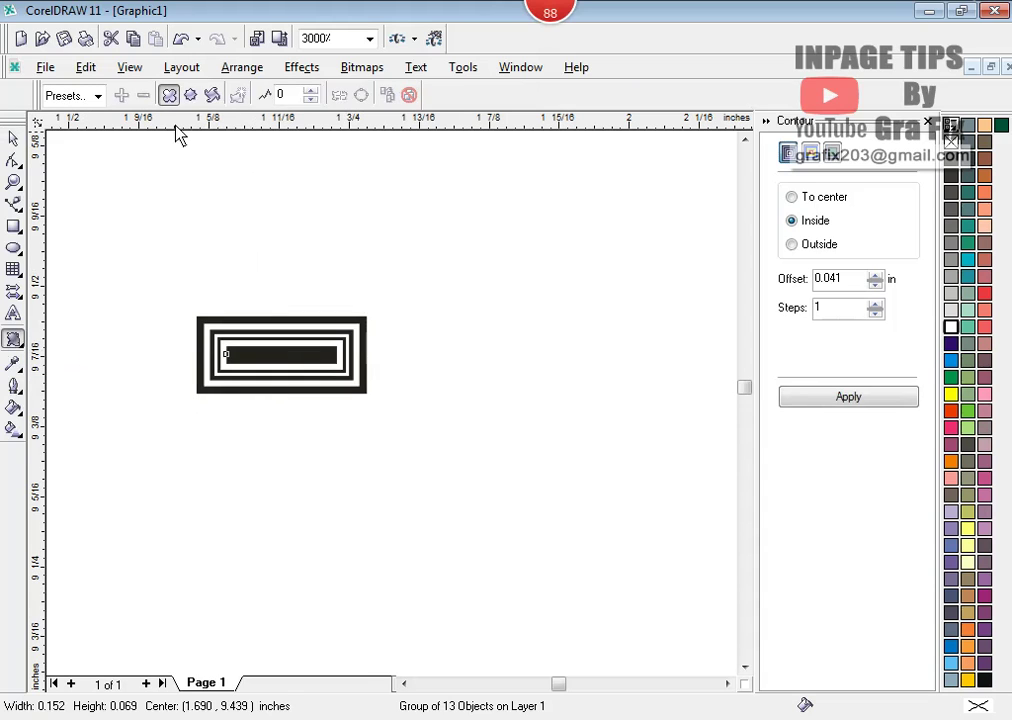
click(212, 95)
drag(305, 362, 216, 308)
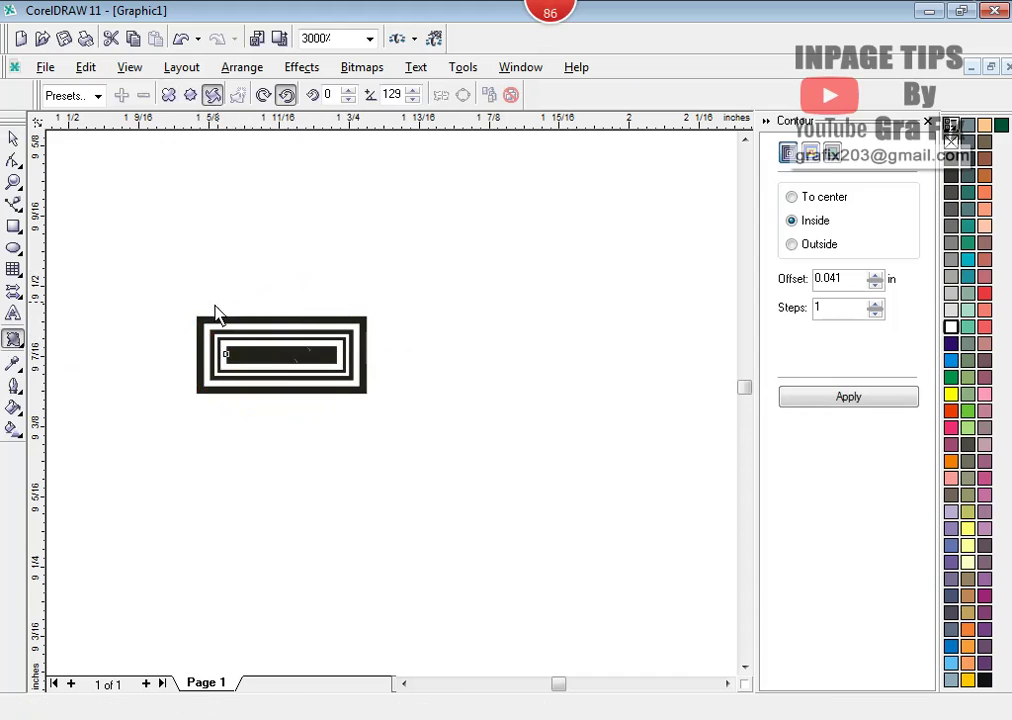
click(13, 140)
click(133, 230)
scroll(240, 390, up, 3)
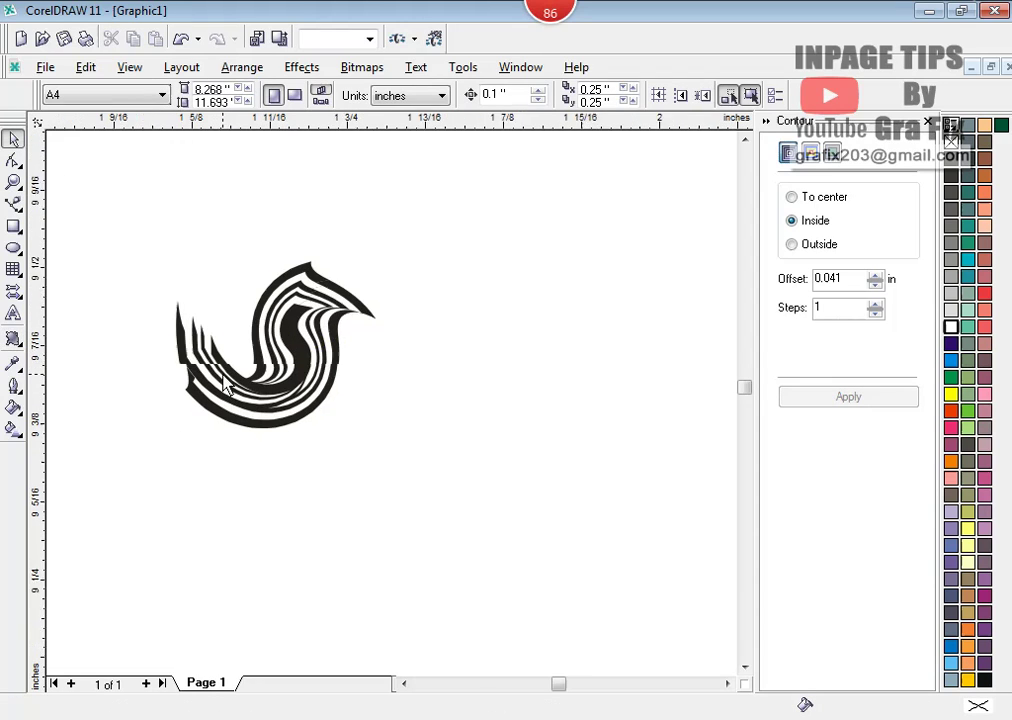
scroll(230, 385, down, 1)
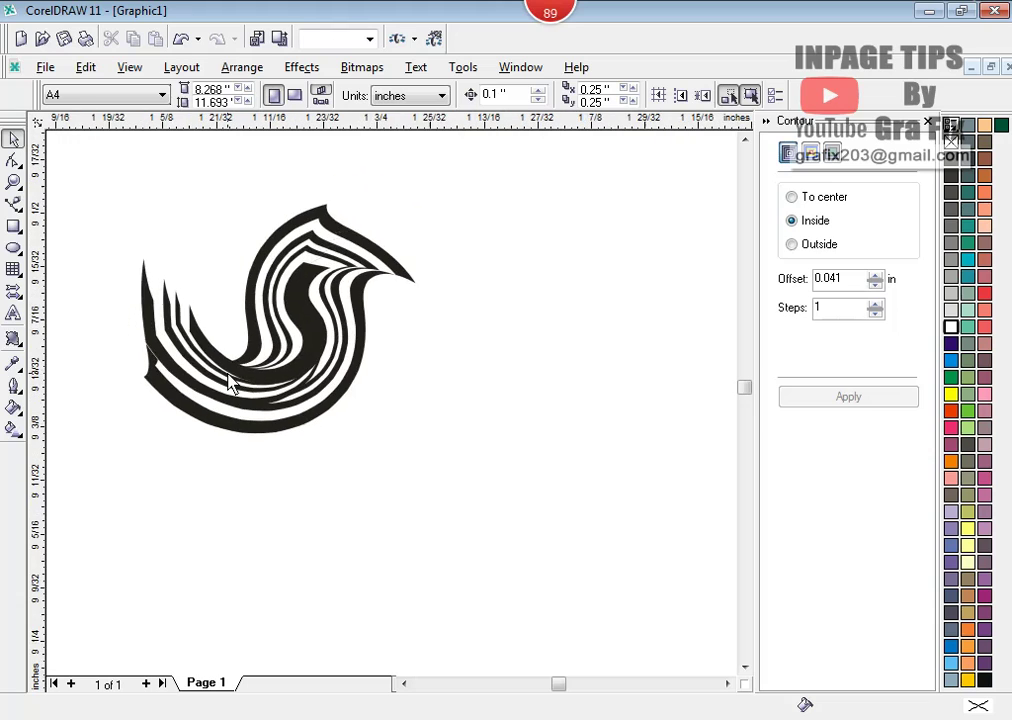
key(ctrl+z)
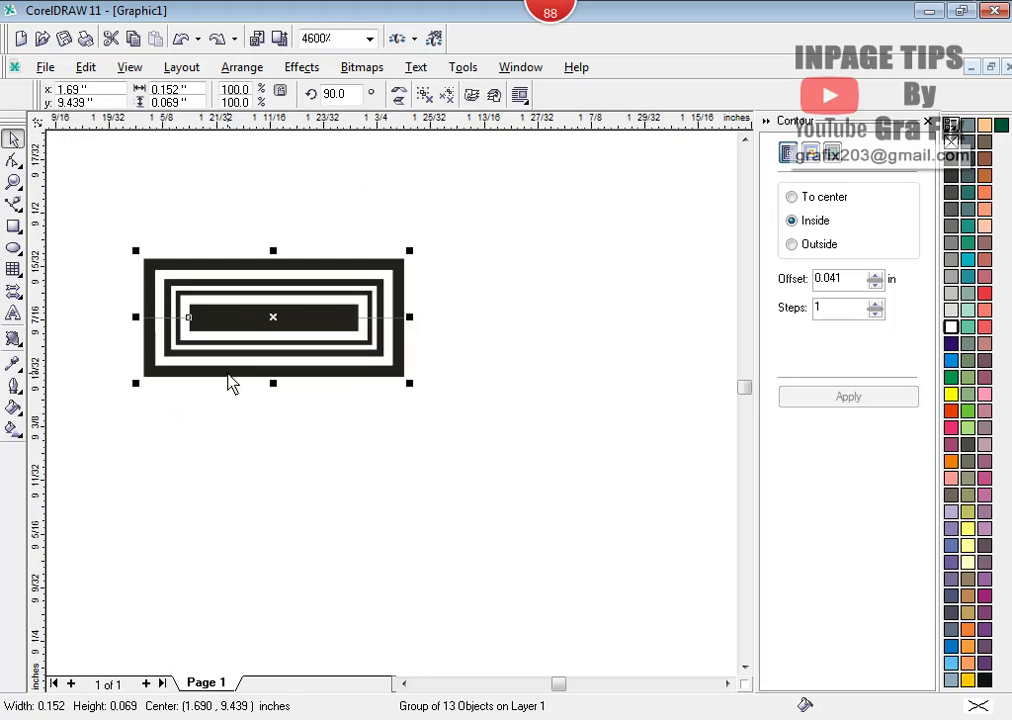
- Try a clockwise twister distortion of about 85 degrees on the nested rectangle and undo it
click(13, 338)
drag(281, 292, 287, 383)
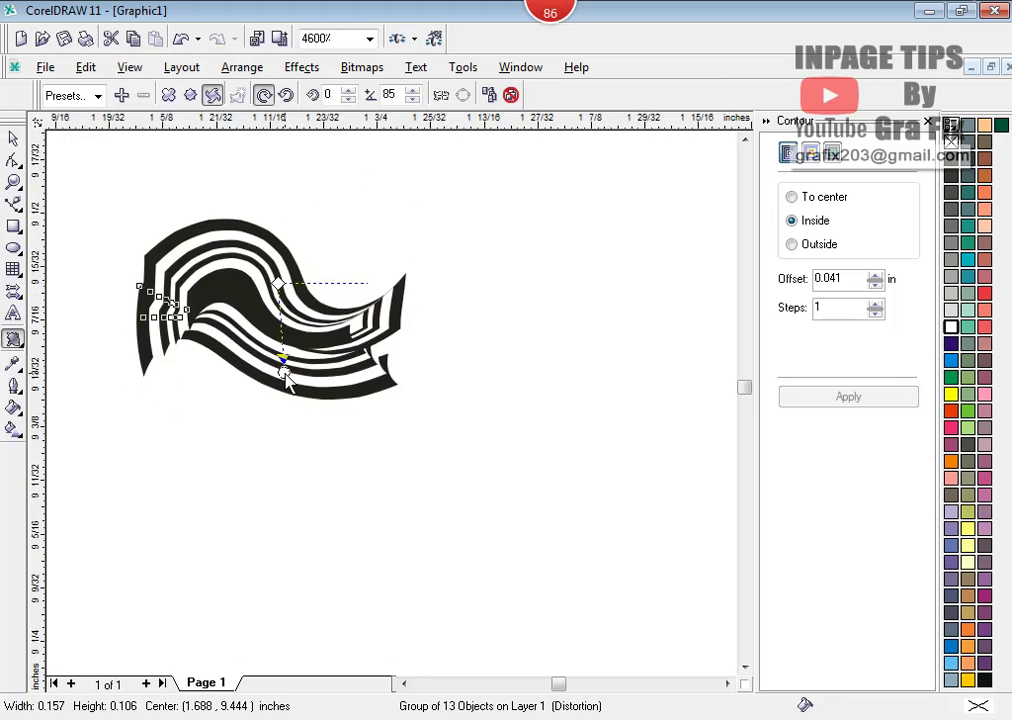
key(ctrl+z)
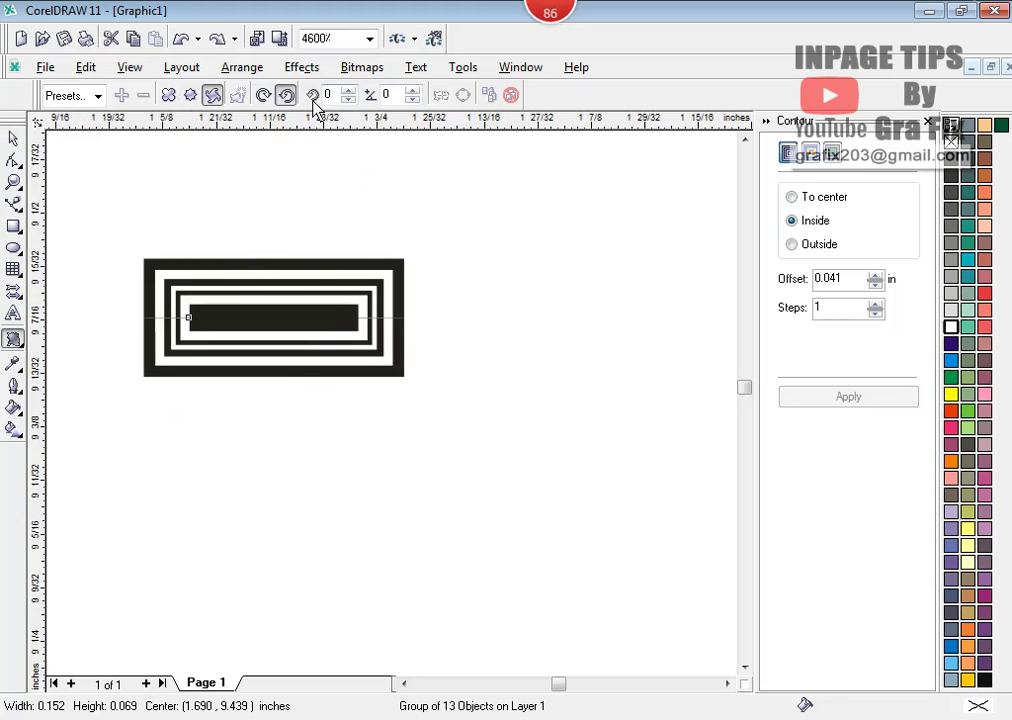
- Apply a counterclockwise twister distortion of 1 complete rotation to the nested rectangle and move the resulting spiral slightly
click(348, 92)
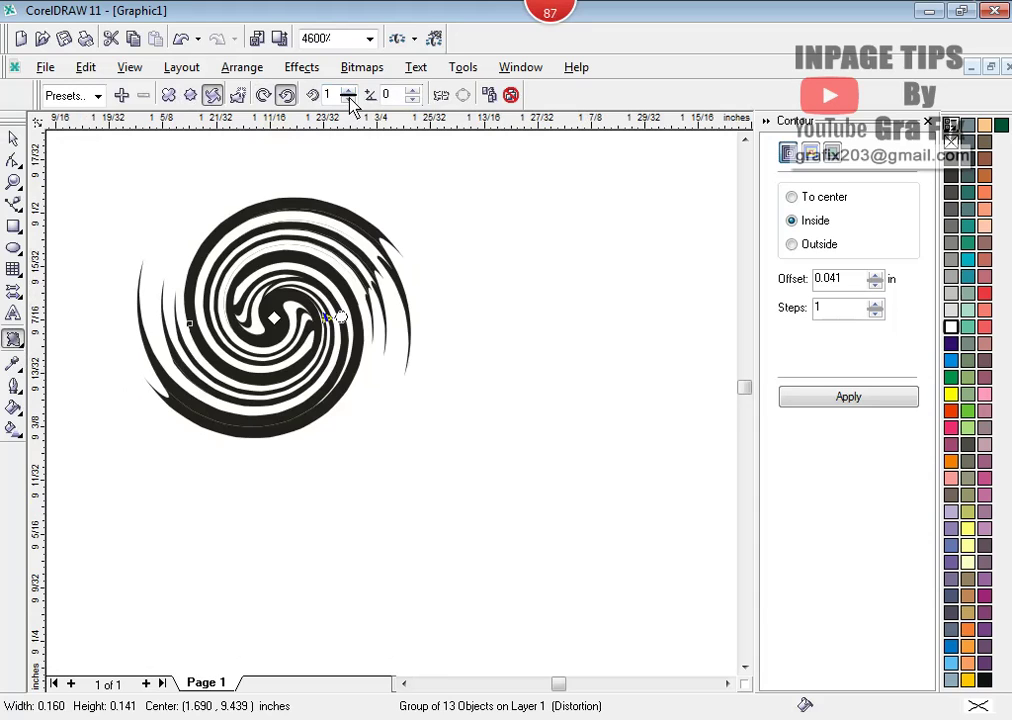
click(14, 143)
drag(290, 253, 357, 281)
click(86, 274)
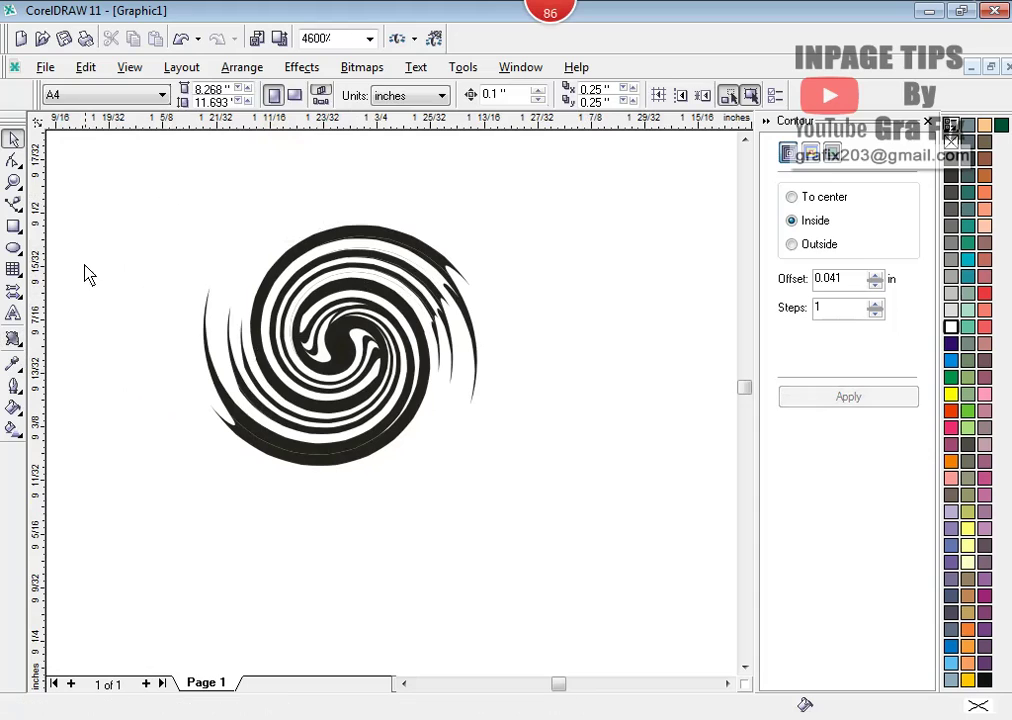
- Draw a rectangle about 0.181 by 0.236 inches and position it over the right half of the spiral
click(14, 226)
drag(299, 179, 612, 588)
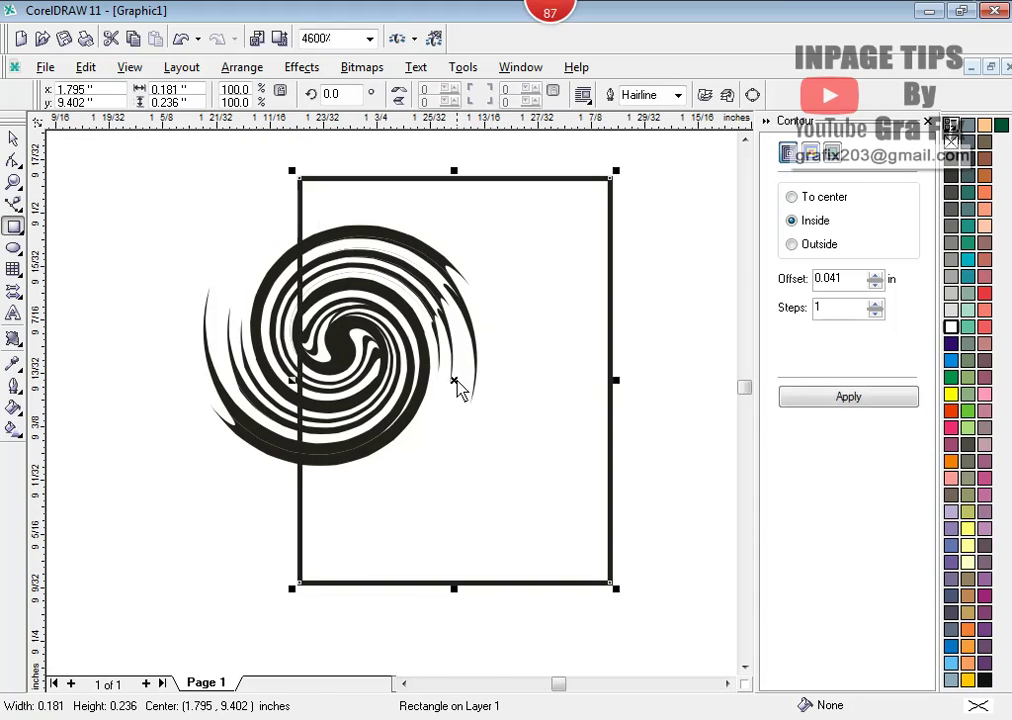
drag(457, 386, 487, 393)
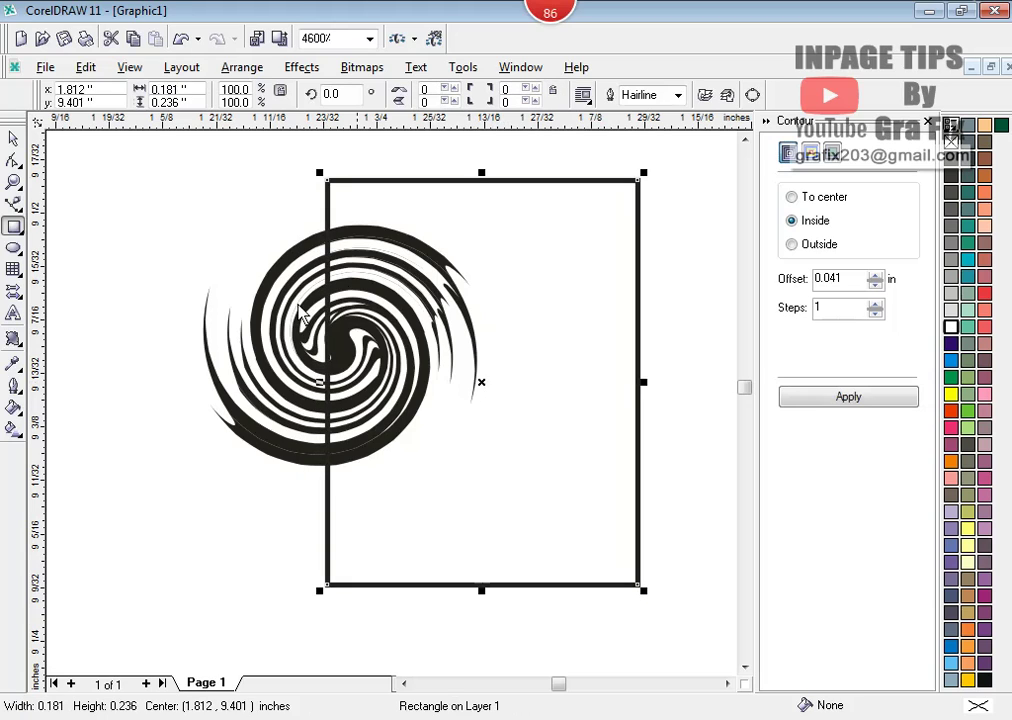
- Trim the spiral with the overlapping rectangle and select the rectangle
click(12, 140)
shift+click(280, 264)
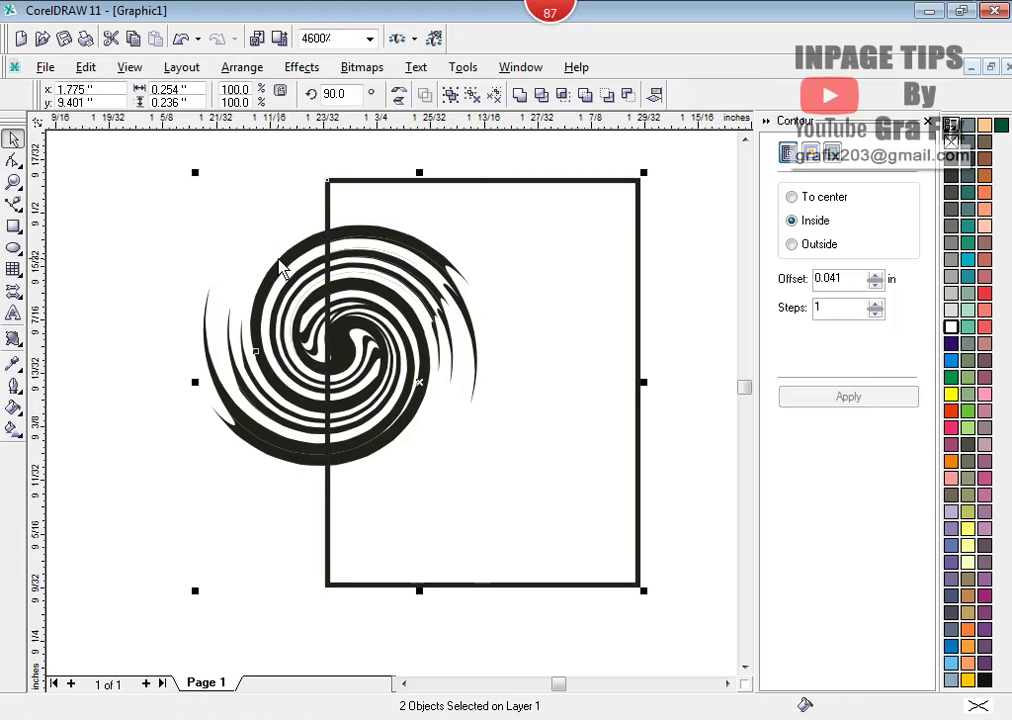
click(536, 95)
click(375, 250)
click(372, 243)
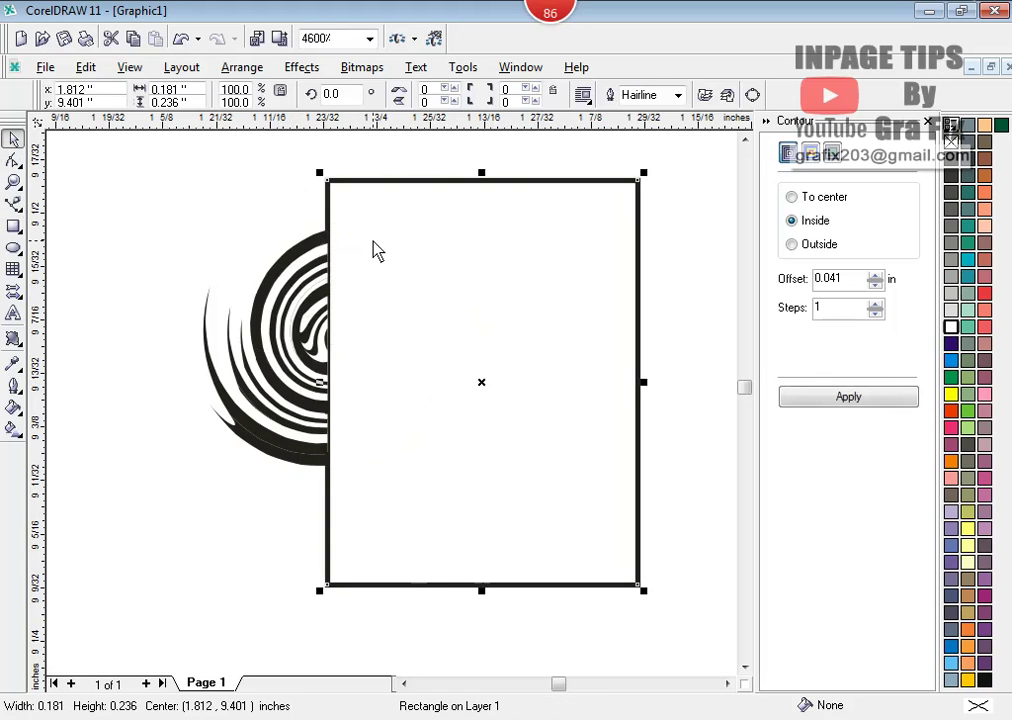
- Delete the trimming rectangle and try to mirror the half spiral horizontally after moving it aside
key(Delete)
key(F4)
drag(300, 315, 185, 350)
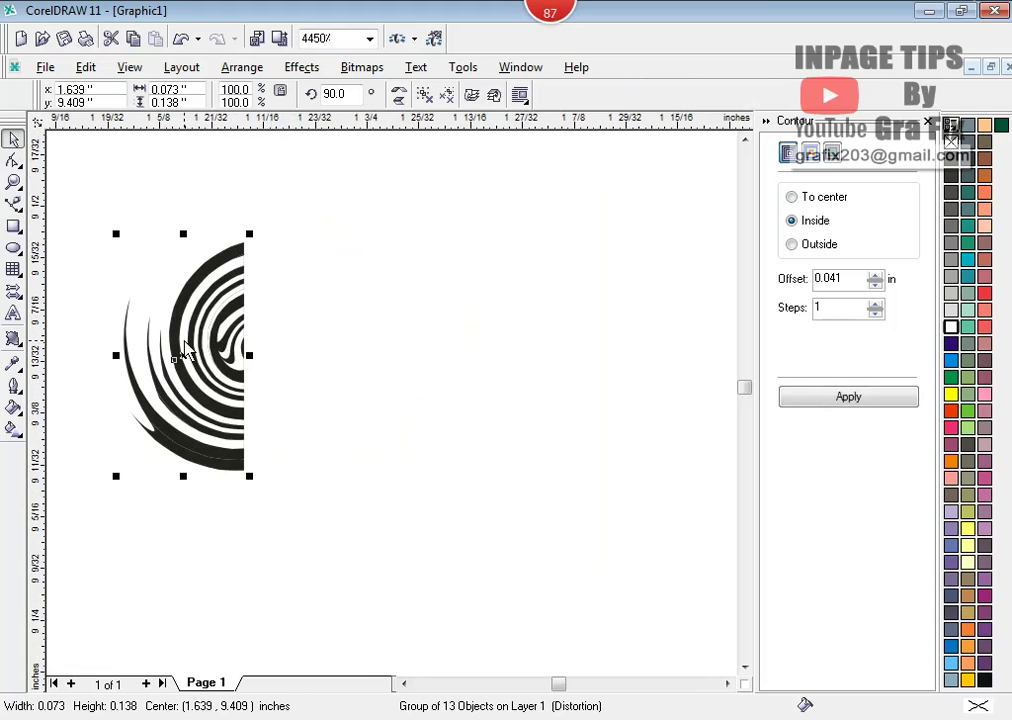
drag(118, 362, 224, 215)
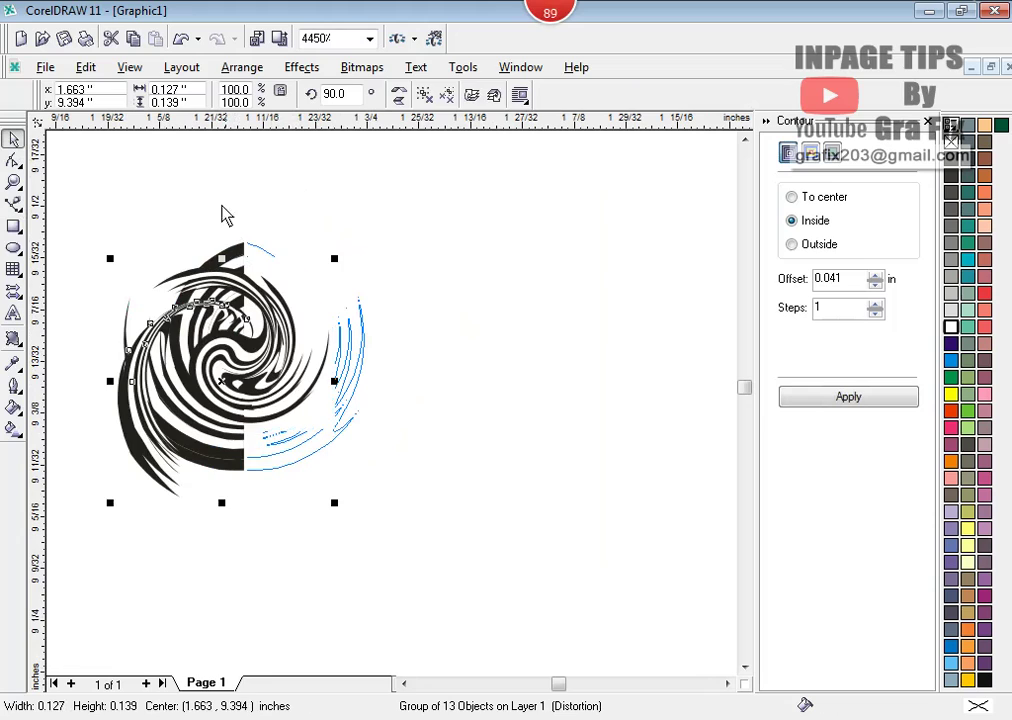
key(ctrl+z)
click(184, 195)
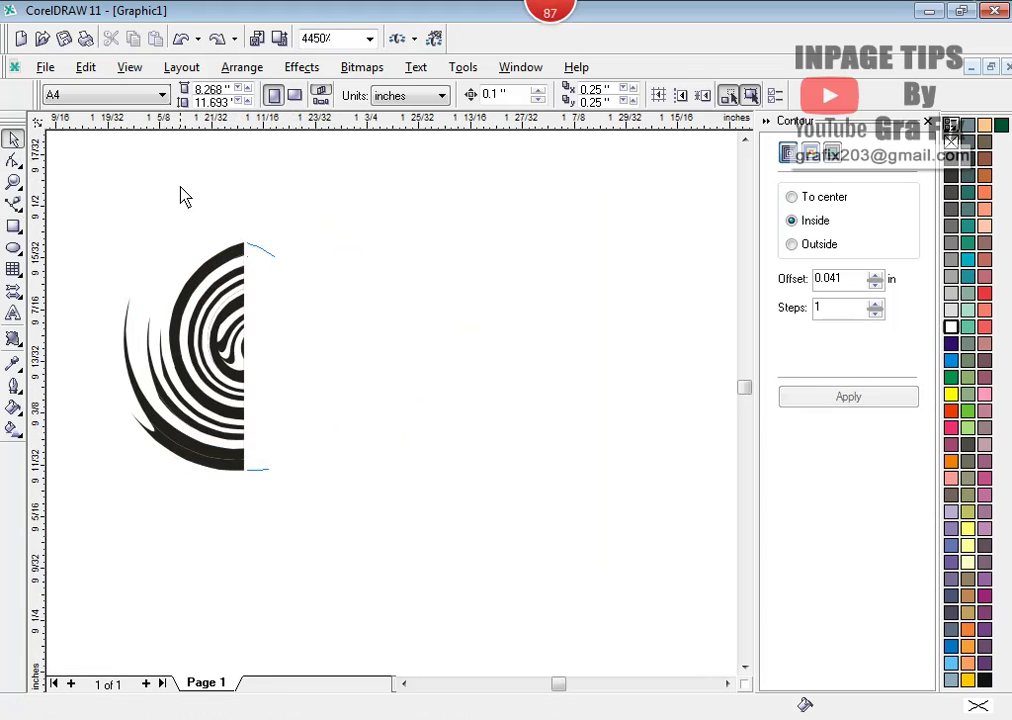
scroll(228, 254, up, 1)
scroll(228, 256, down, 1)
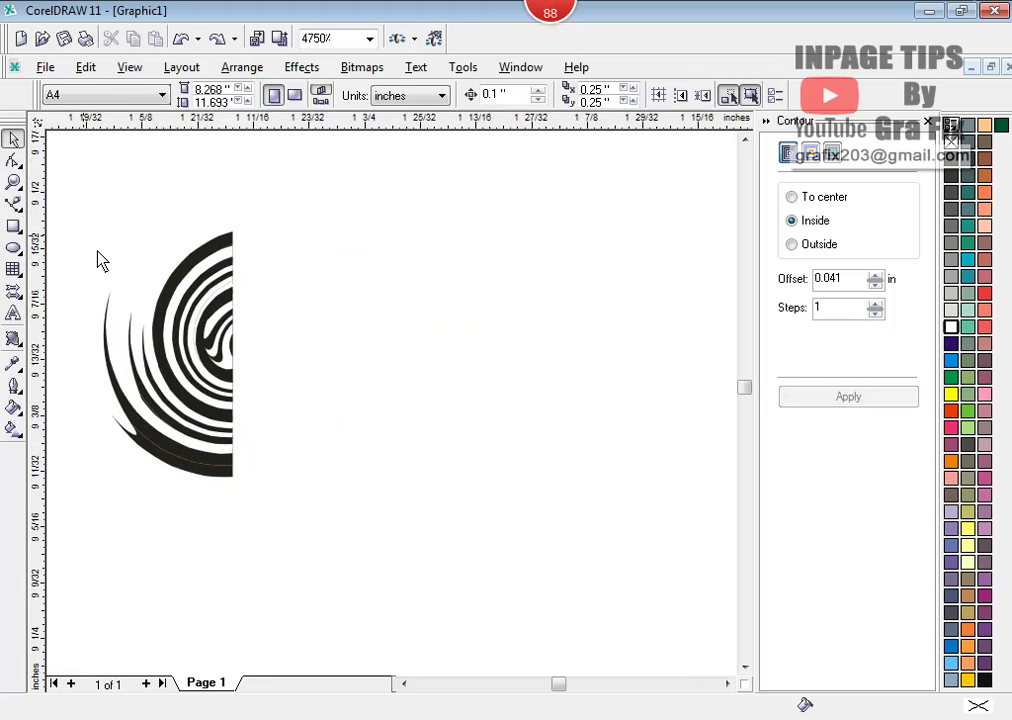
- Try to ungroup the half spiral, and undo back to the untrimmed spiral with its overlapping rectangle
drag(82, 207, 397, 586)
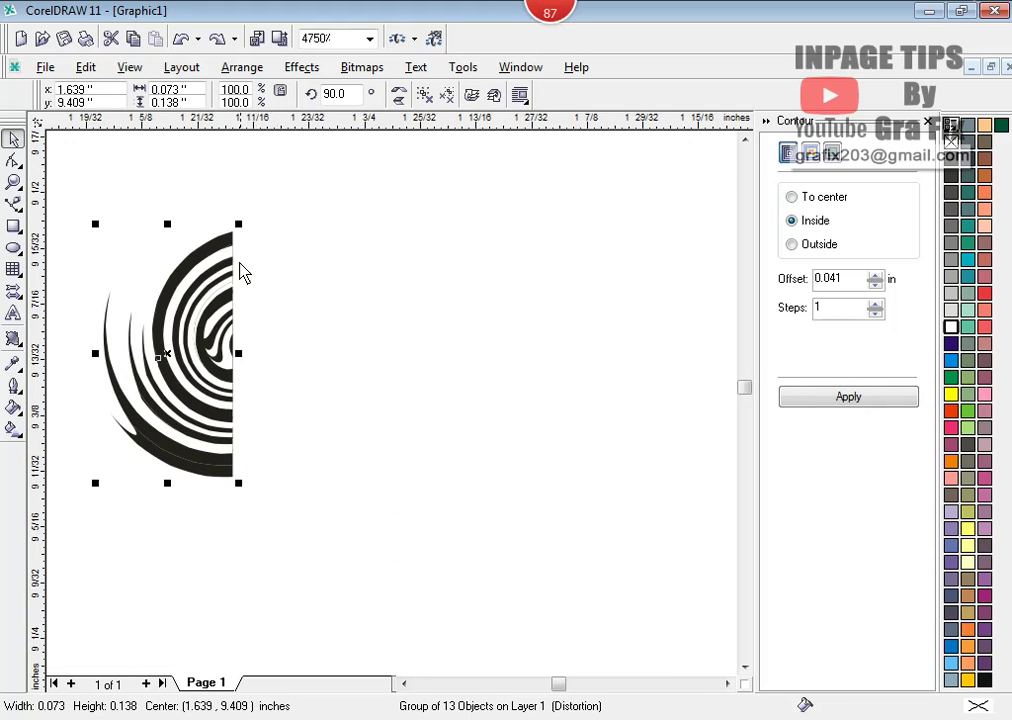
right_click(227, 281)
click(282, 334)
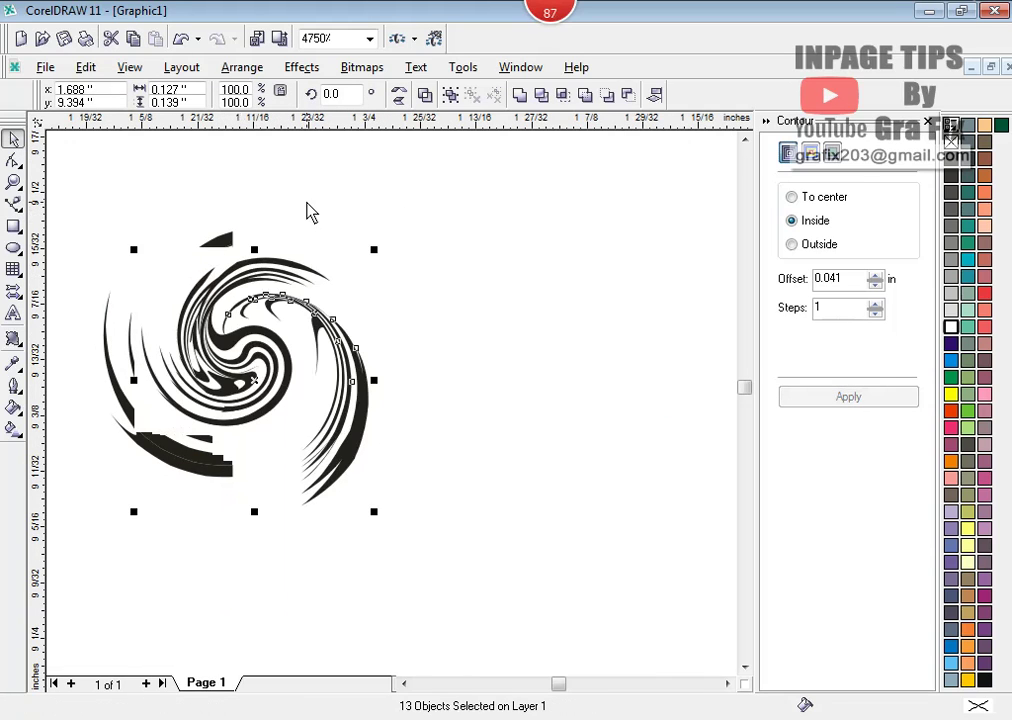
click(307, 203)
key(ctrl+z)
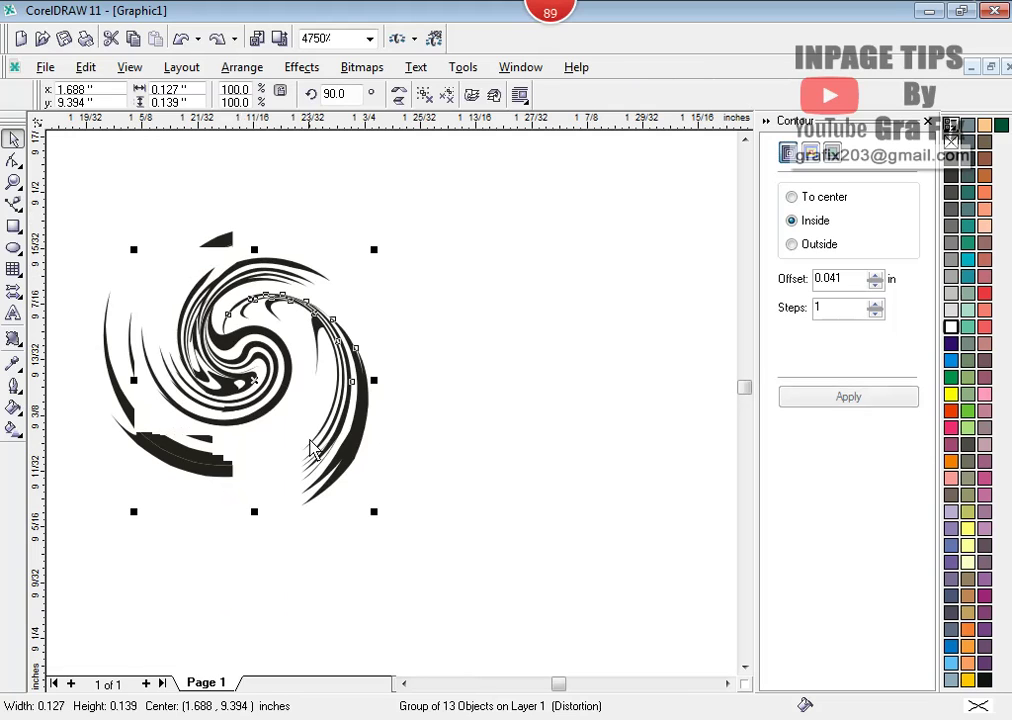
key(ctrl+z)
key(ctrl+z)
- Delete the untrimmed spiral together with its overlapping rectangle
scroll(318, 465, down, 5)
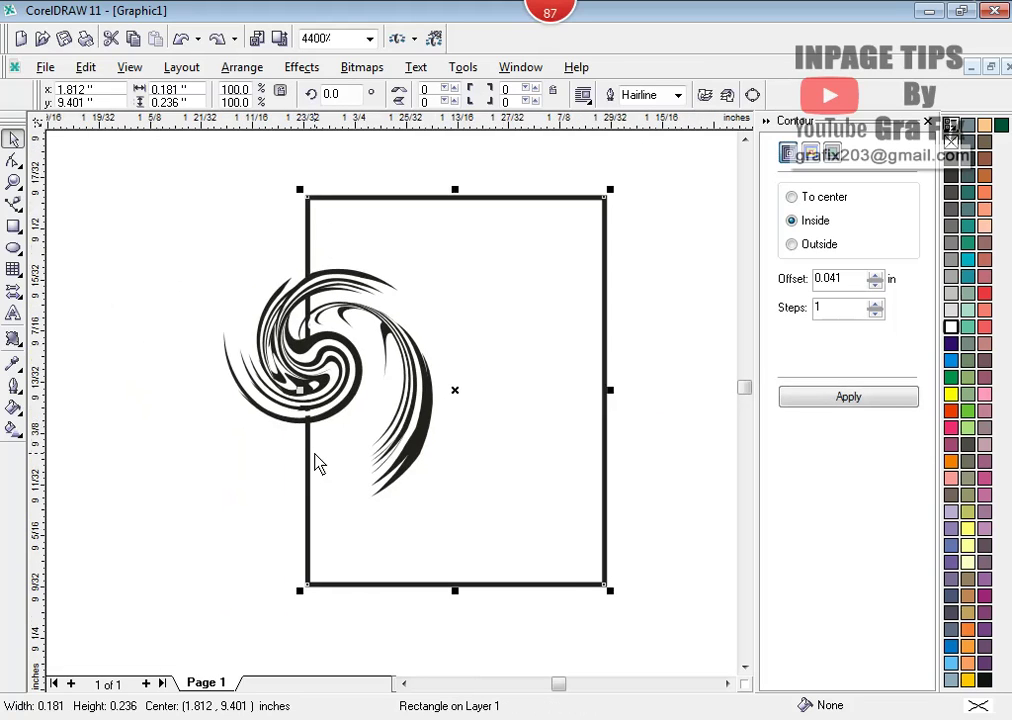
drag(135, 282, 548, 654)
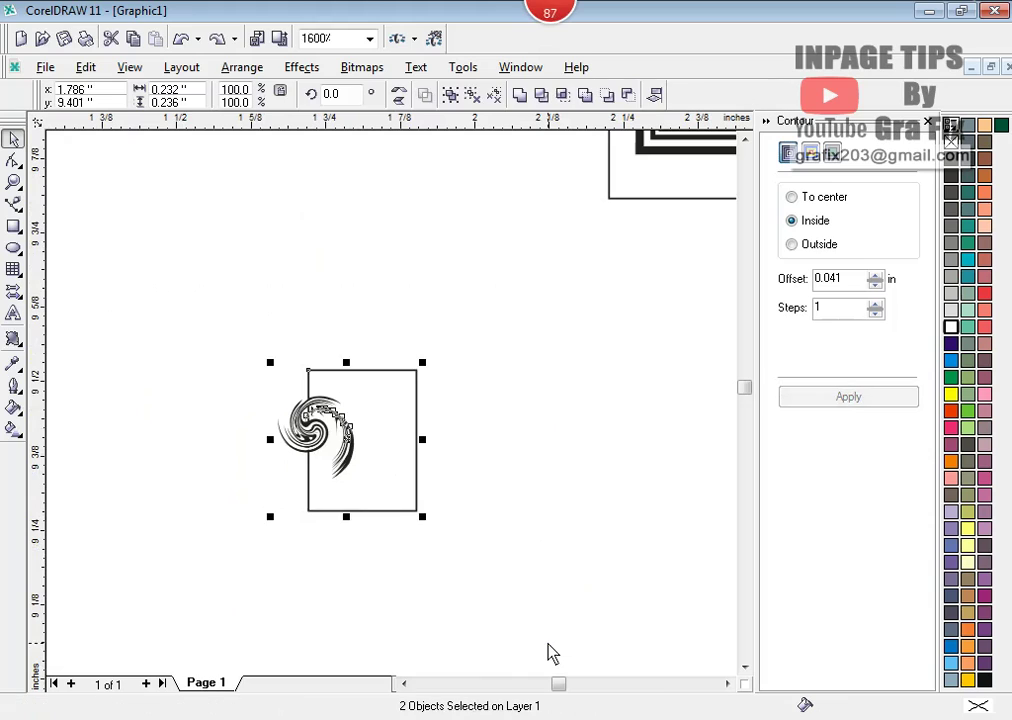
key(Delete)
- Shrink the rectangle at the arch's base to about 0.192 by 0.064 inches and place it across the arch's right edge
click(745, 139)
click(745, 139)
click(745, 139)
click(745, 139)
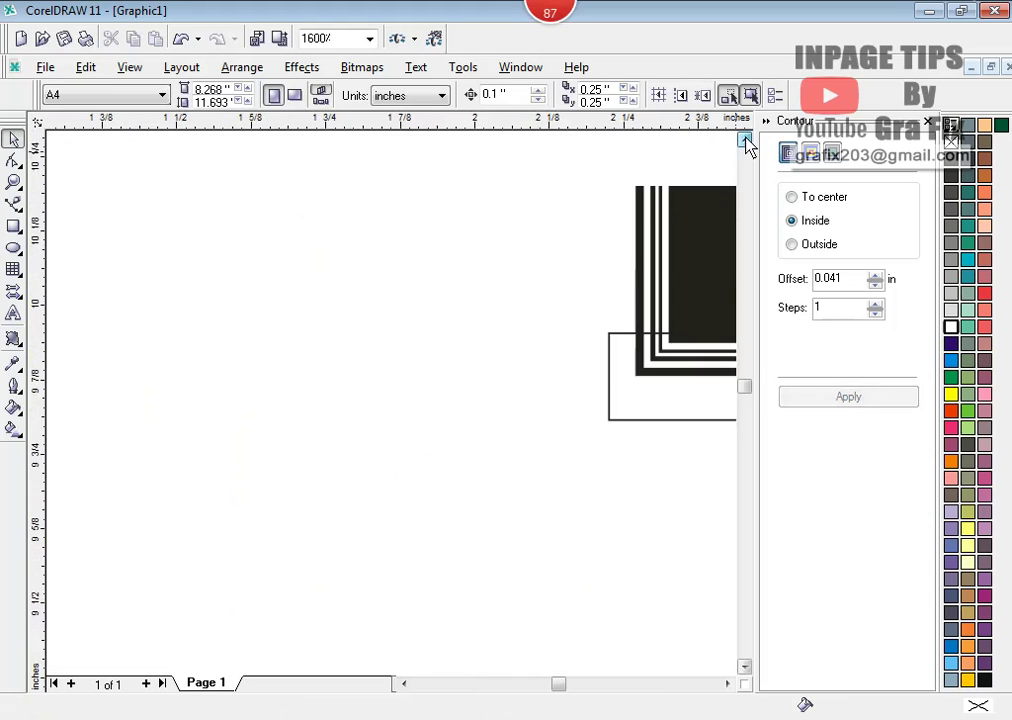
click(745, 139)
scroll(732, 190, up, 1)
click(727, 684)
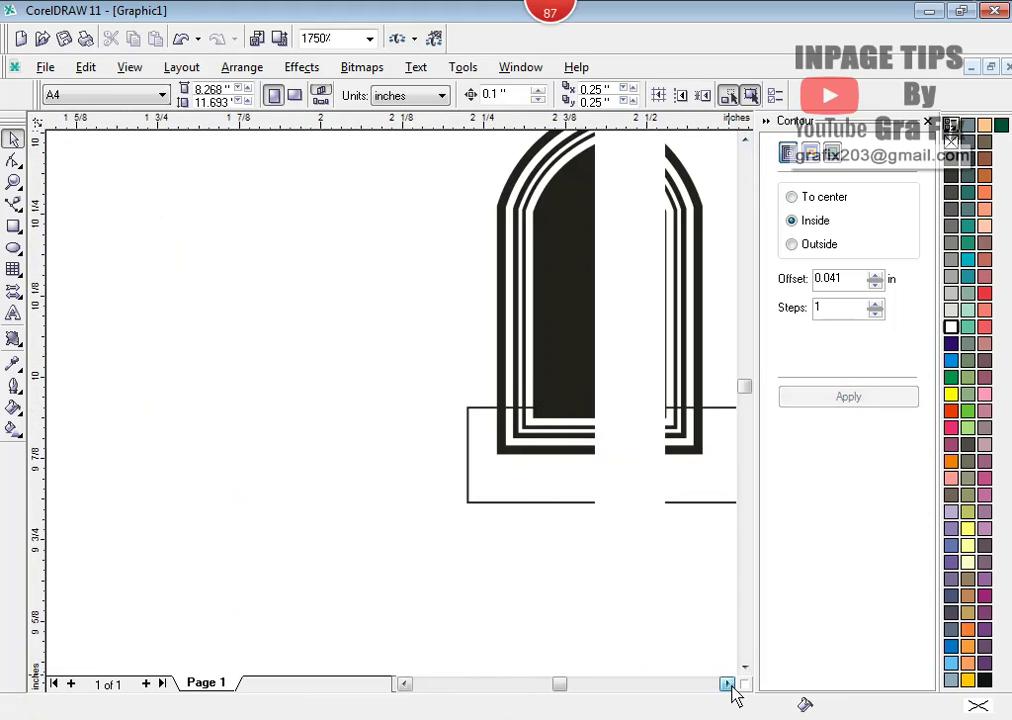
scroll(378, 348, up, 2)
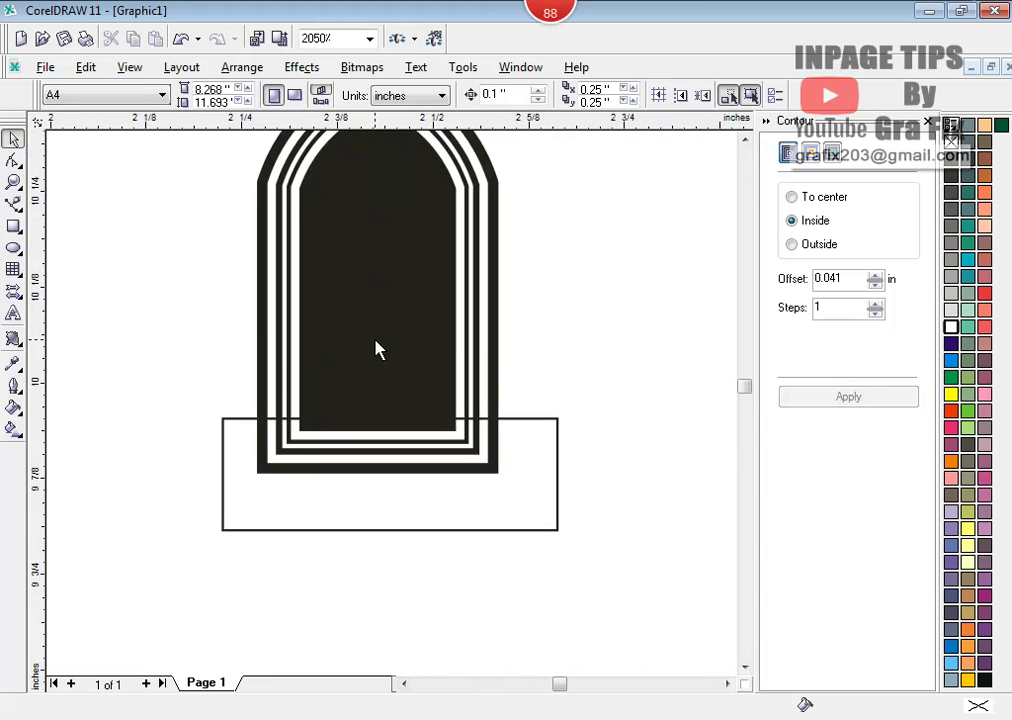
drag(520, 490, 511, 371)
drag(424, 343, 512, 297)
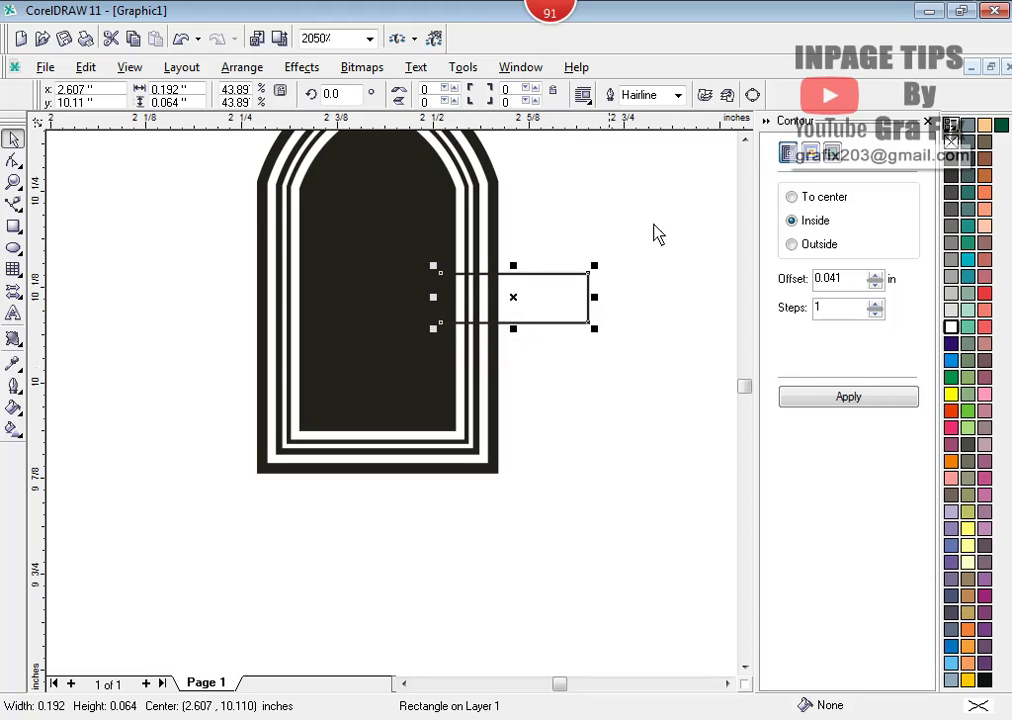
- Replace the rectangle with a circle drawn over the arch's tip and centre it horizontally on the arch
click(745, 140)
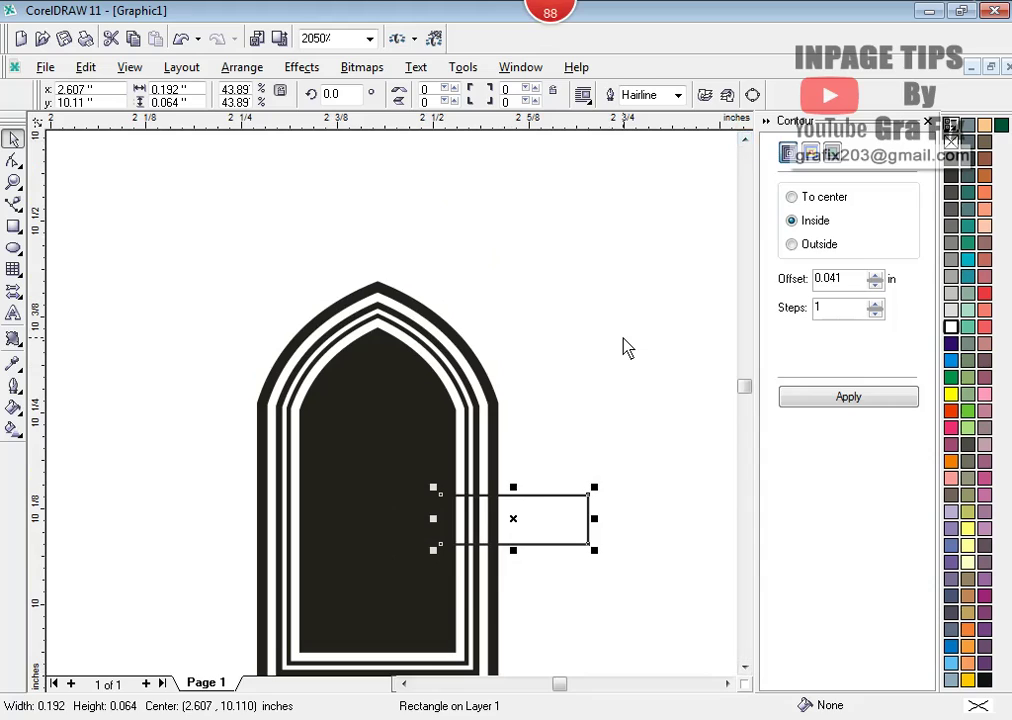
key(Delete)
click(14, 247)
drag(294, 237, 452, 378)
click(14, 138)
shift+click(415, 445)
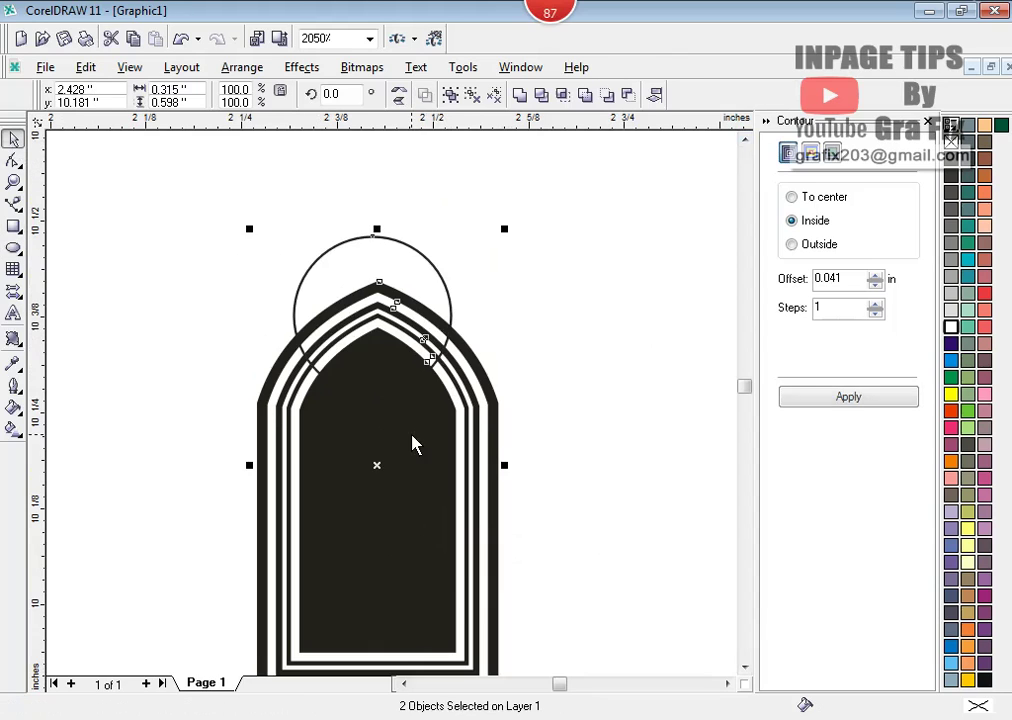
key(c)
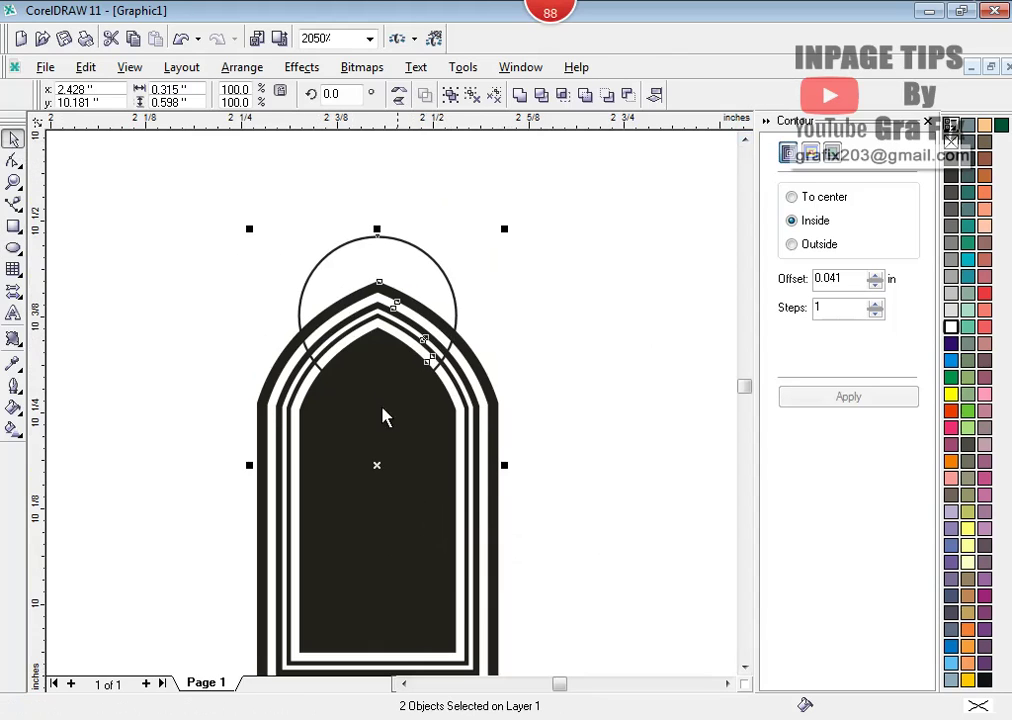
- Intersect the circle with the arch and place the resulting piece near the page's upper left, scaled to about 0.131 by 0.095 inches
click(565, 97)
drag(395, 327, 157, 313)
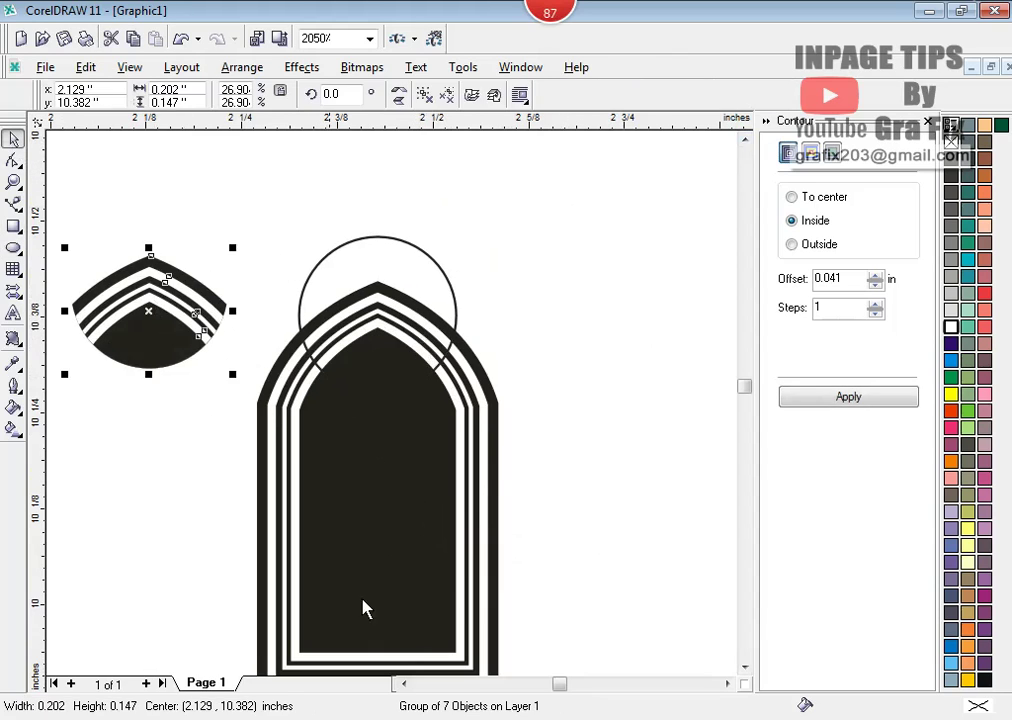
click(404, 686)
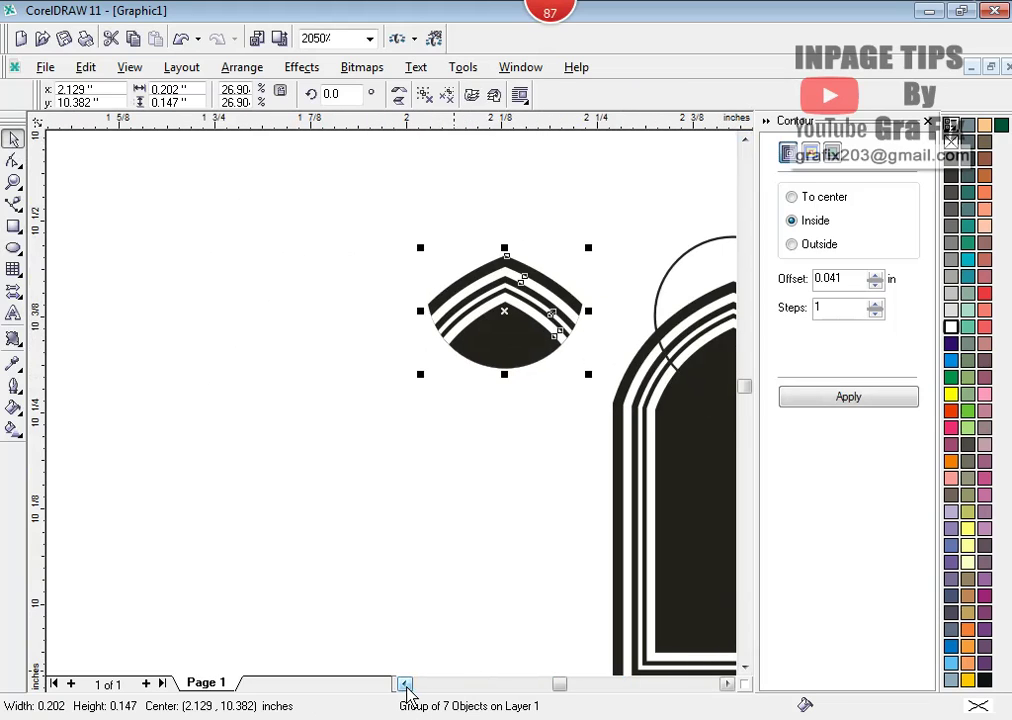
drag(481, 372, 249, 249)
scroll(310, 383, down, 4)
scroll(232, 193, up, 2)
scroll(213, 208, up, 1)
scroll(213, 210, up, 2)
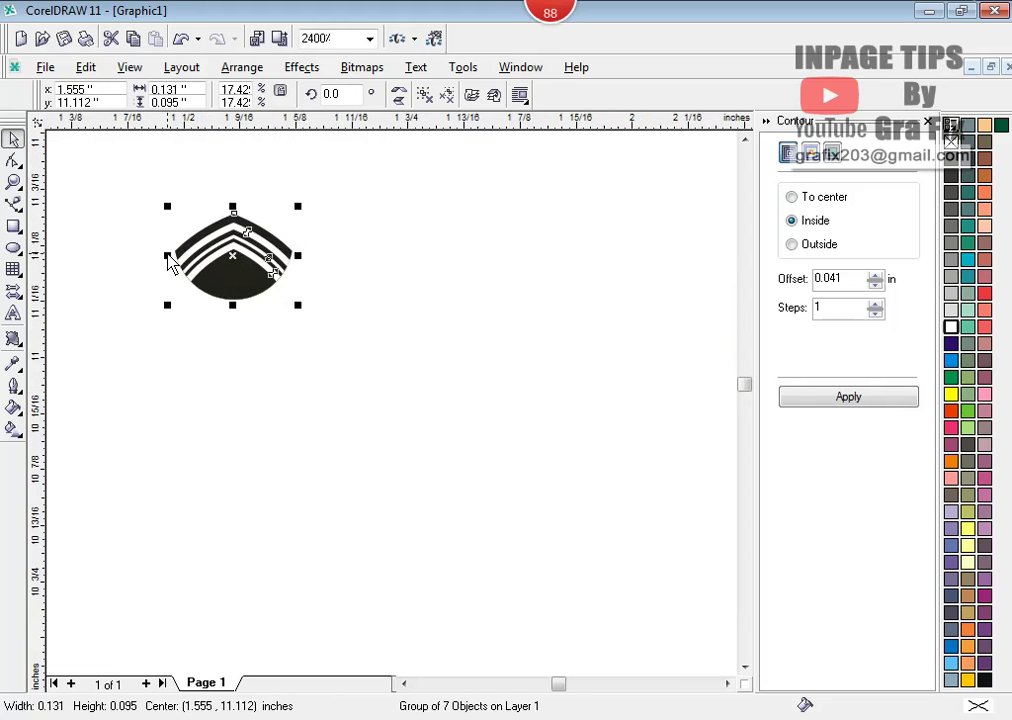
- Make a mirrored copy of the piece directly to its right and repeat the copy to form a row of six
drag(168, 256, 301, 266)
right_click(301, 266)
scroll(260, 354, down, 2)
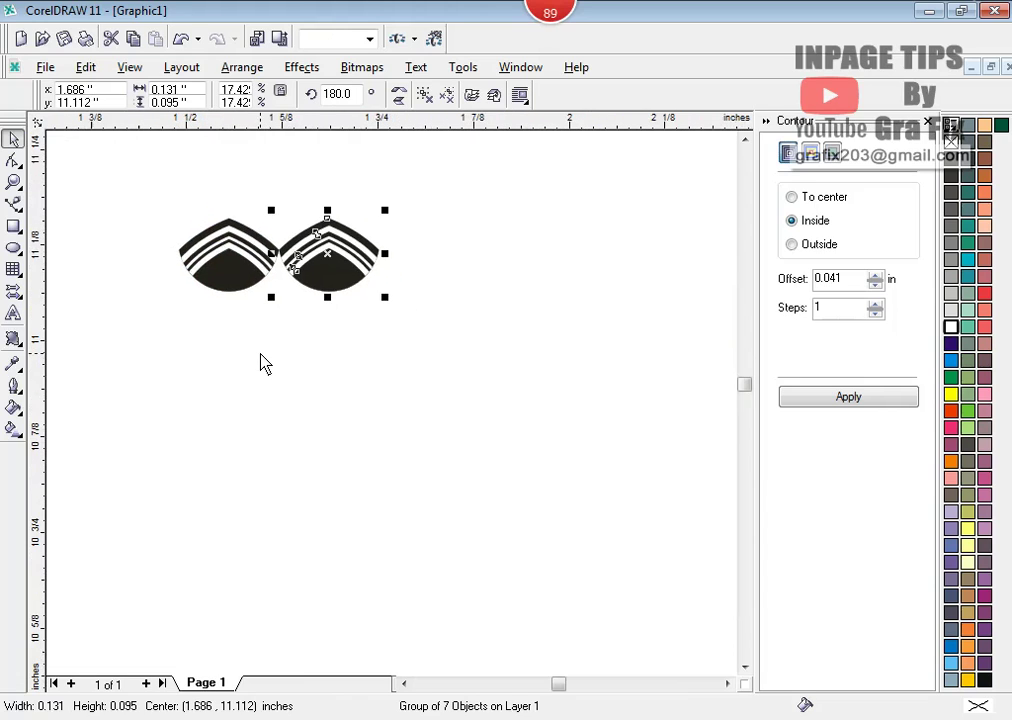
scroll(262, 362, down, 2)
key(ctrl+r)
key(ctrl+r)
key(ctrl+r)
key(ctrl+r)
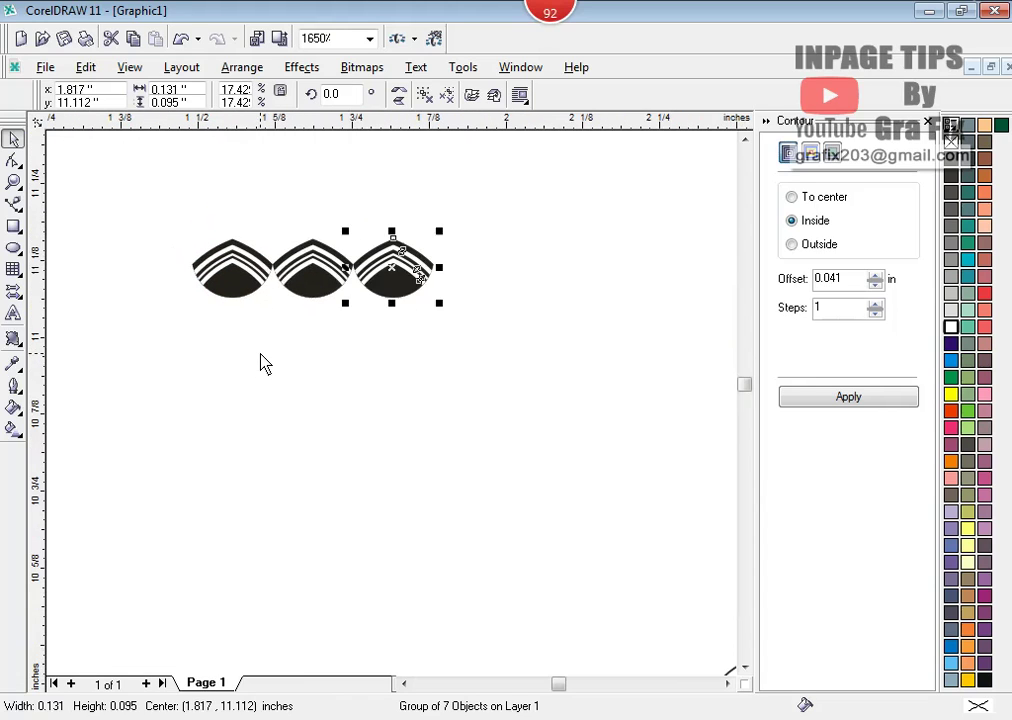
scroll(180, 218, down, 1)
- Group the row of six pieces and place a copy of the group directly below it
drag(180, 218, 707, 356)
key(ctrl+g)
drag(463, 287, 463, 368)
- Rotate the copied row by 90 degrees and align it with the horizontal row at their top and left edges
double_click(345, 100)
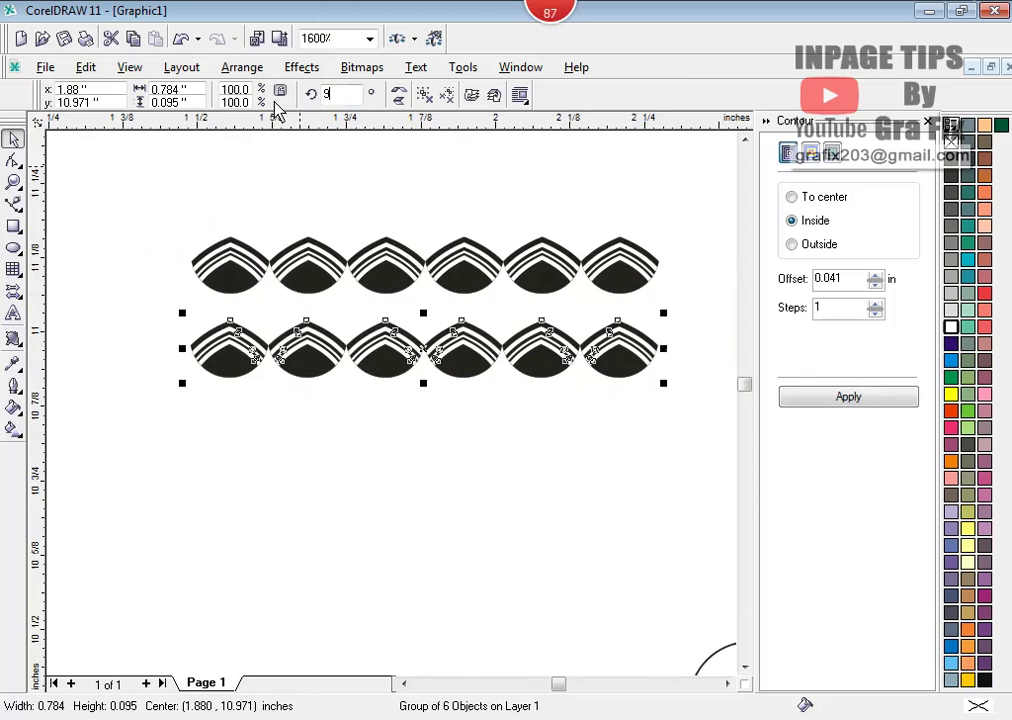
key(Return)
shift+click(541, 284)
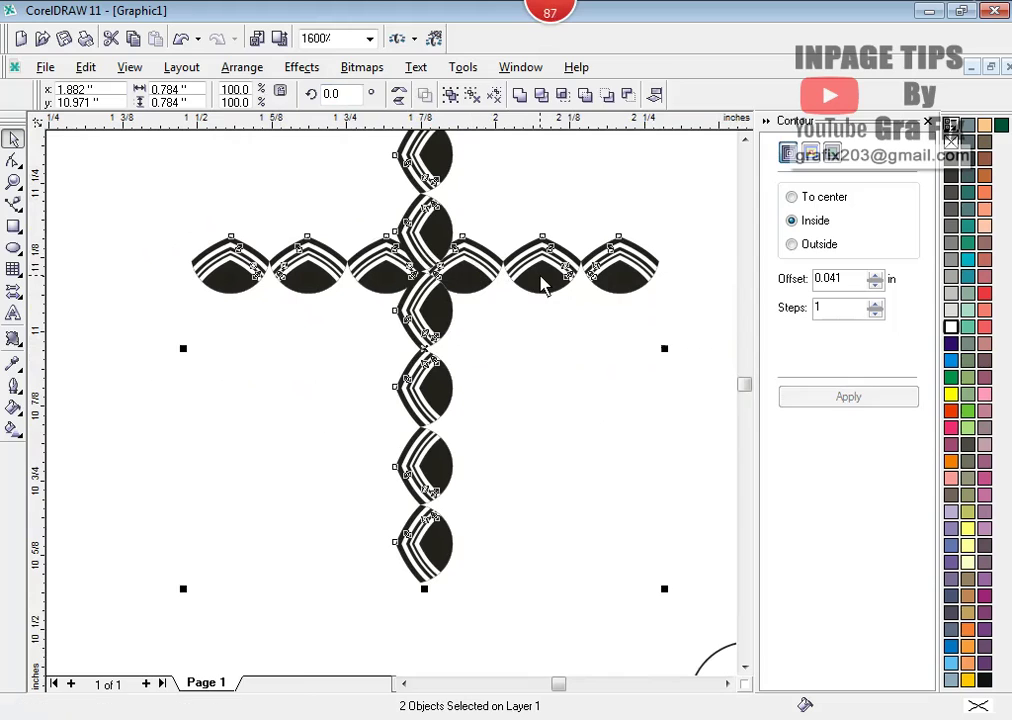
key(t)
key(l)
click(450, 176)
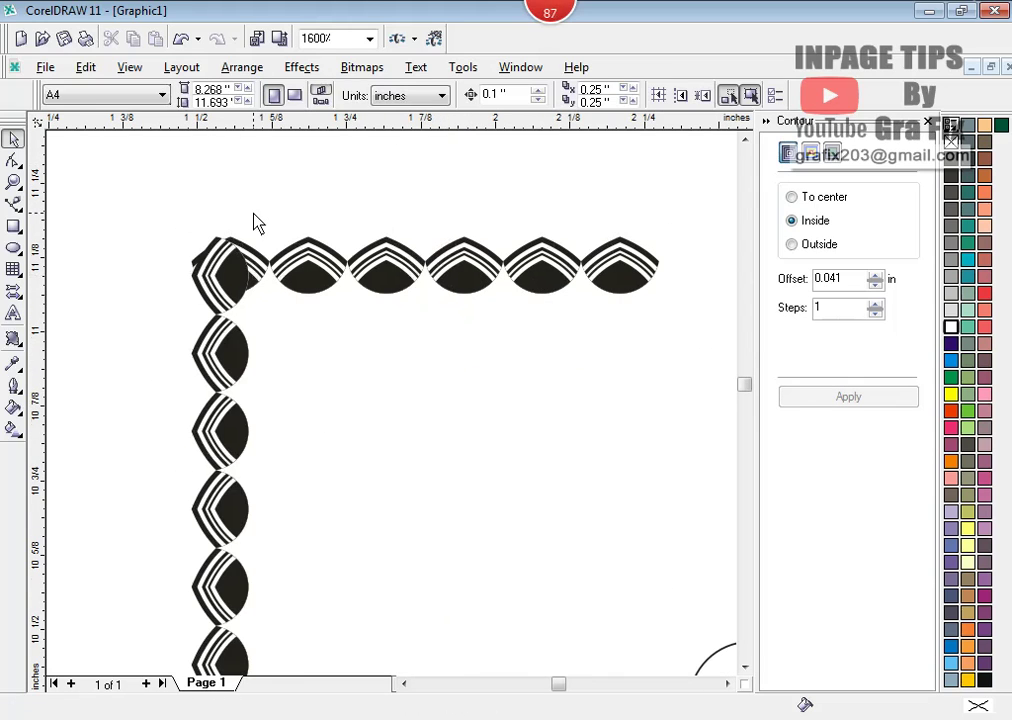
- Draw a small square below the horizontal row and set its width and height to 0.095 inches
scroll(255, 221, up, 2)
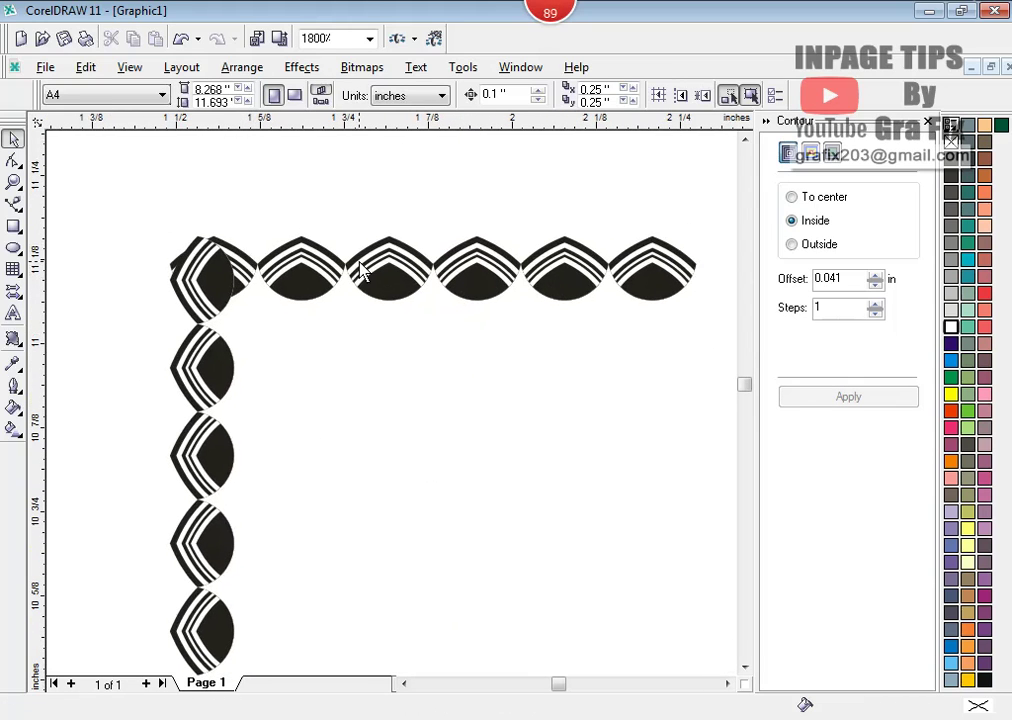
click(323, 285)
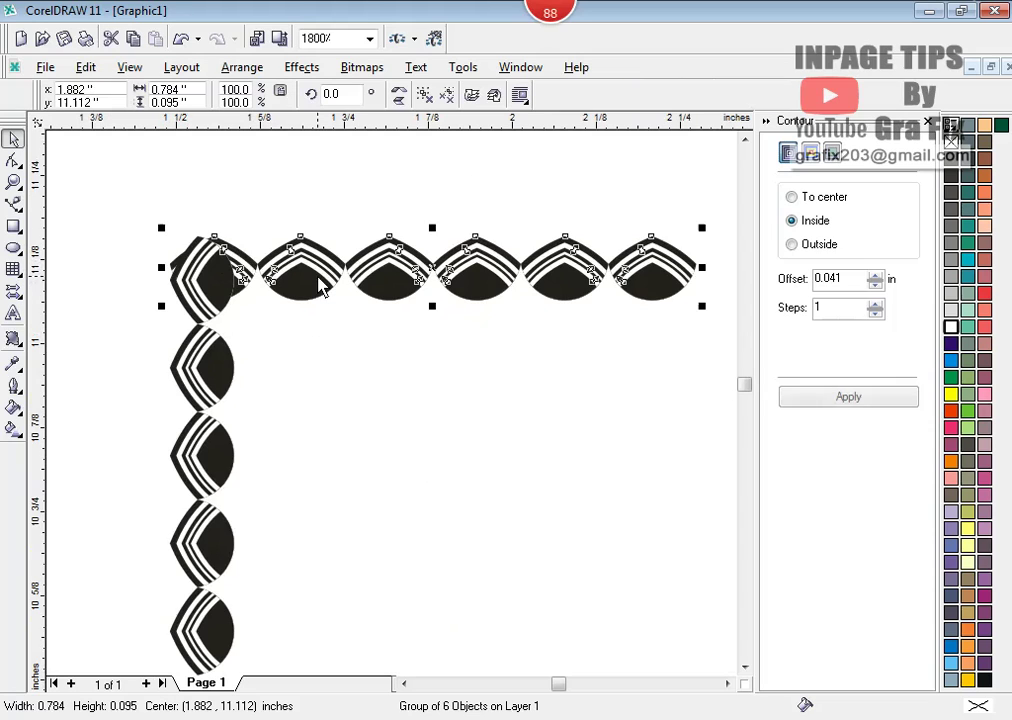
click(14, 226)
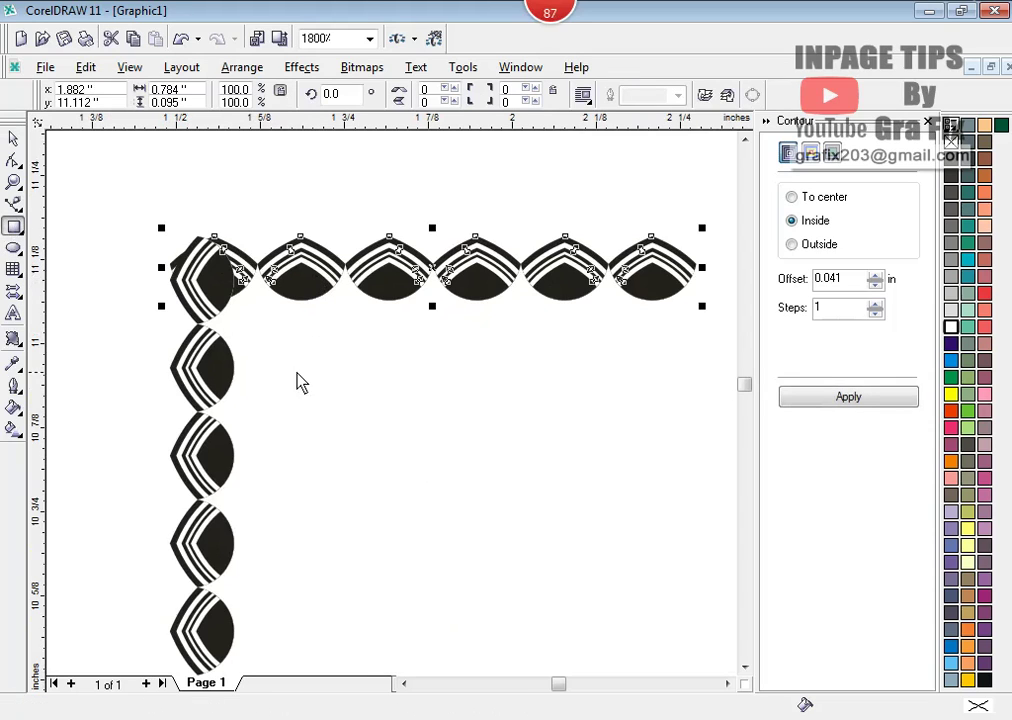
drag(297, 370, 342, 414)
click(185, 91)
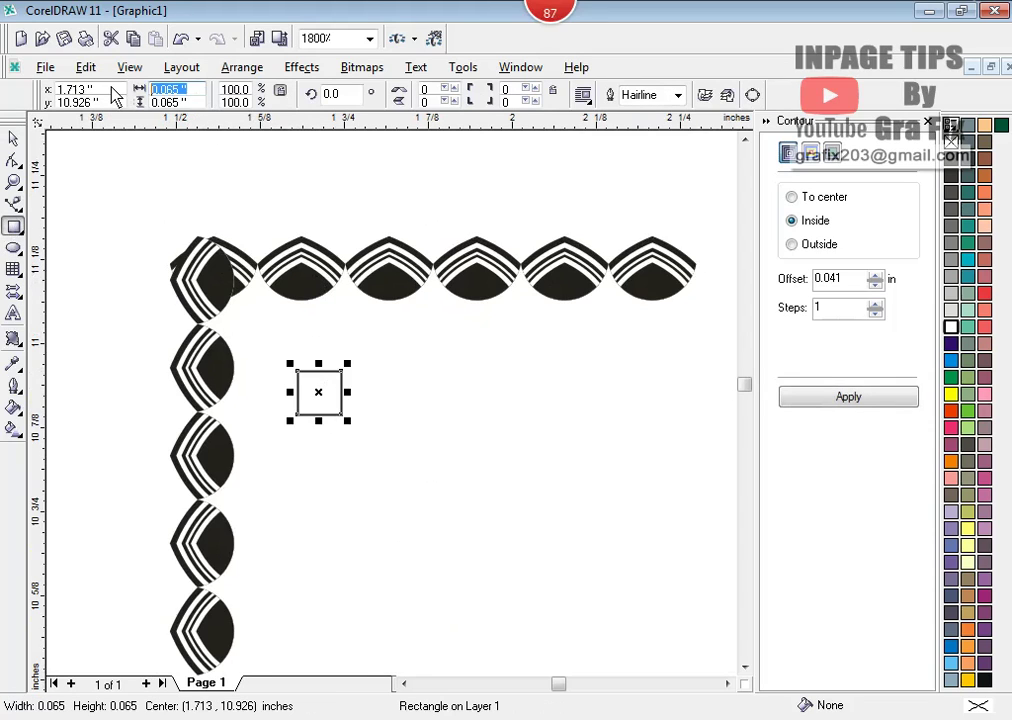
text(.095)
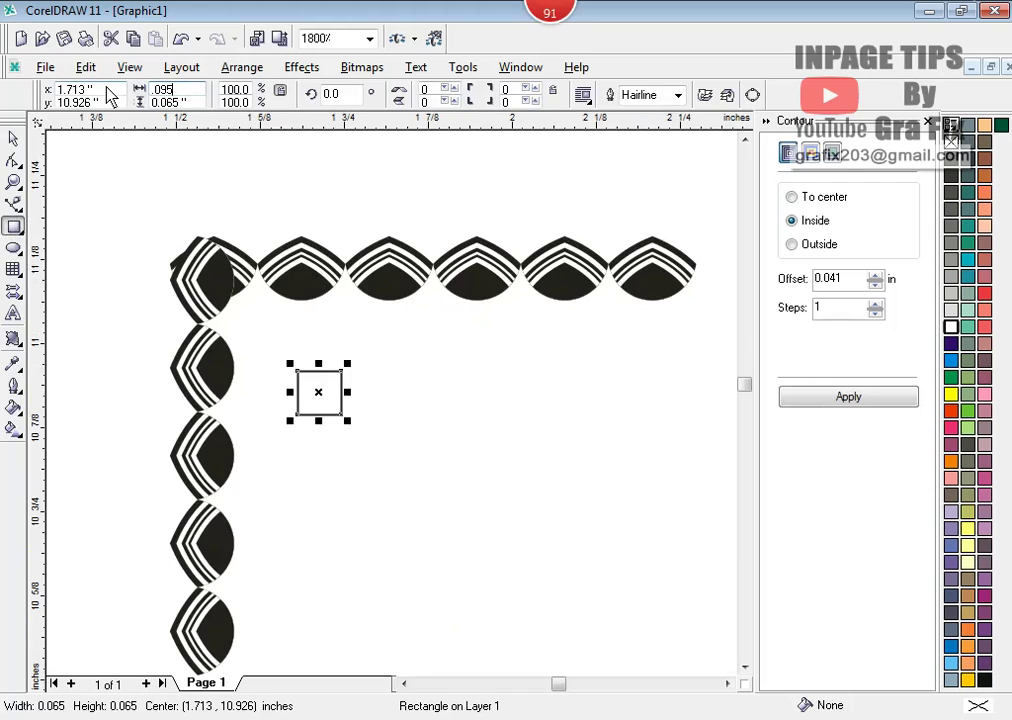
key(Tab)
text(.)
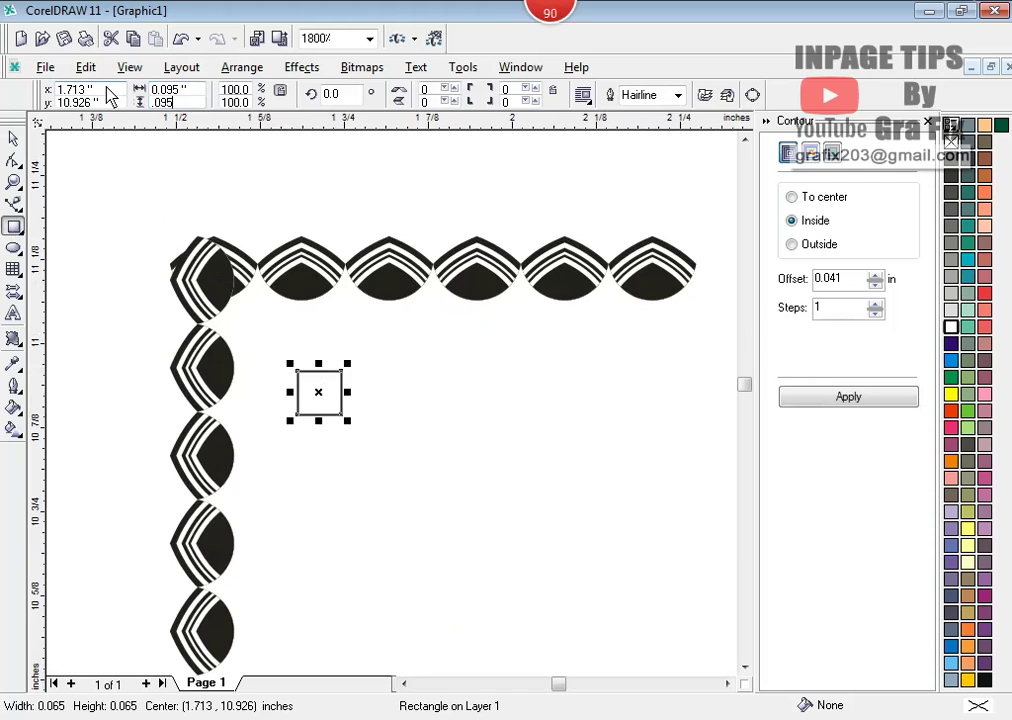
text(095)
key(Return)
- Convert the square to curves and delete its lower-left node to form a triangle
key(ctrl+q)
click(14, 160)
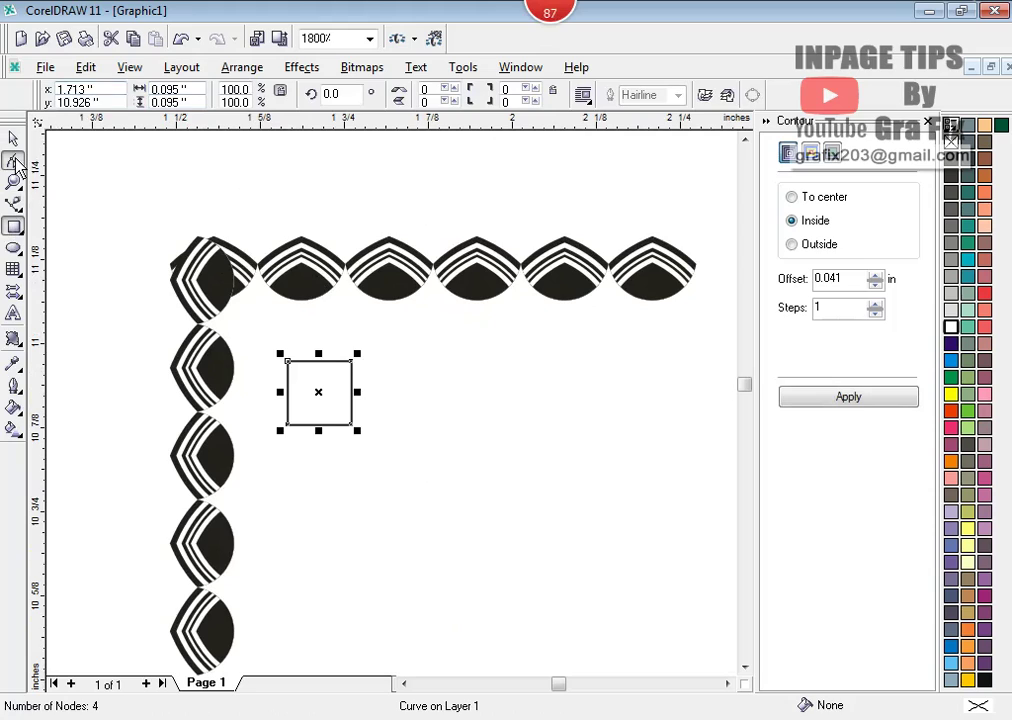
key(Delete)
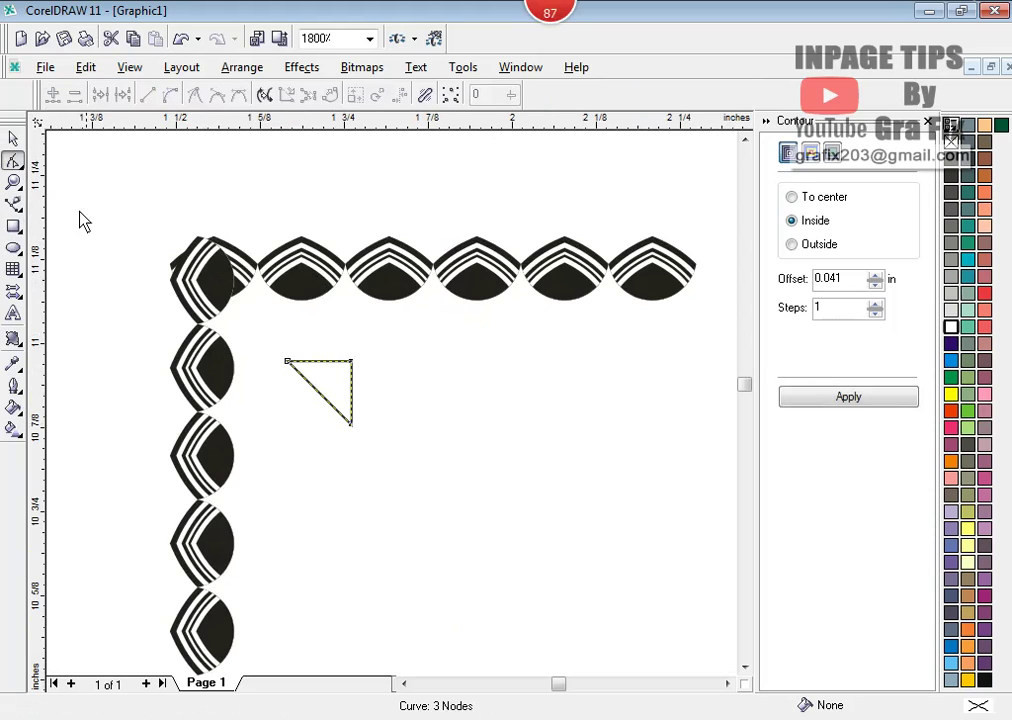
- Align the triangle with the top and left edges of the horizontal row
click(14, 138)
shift+click(275, 285)
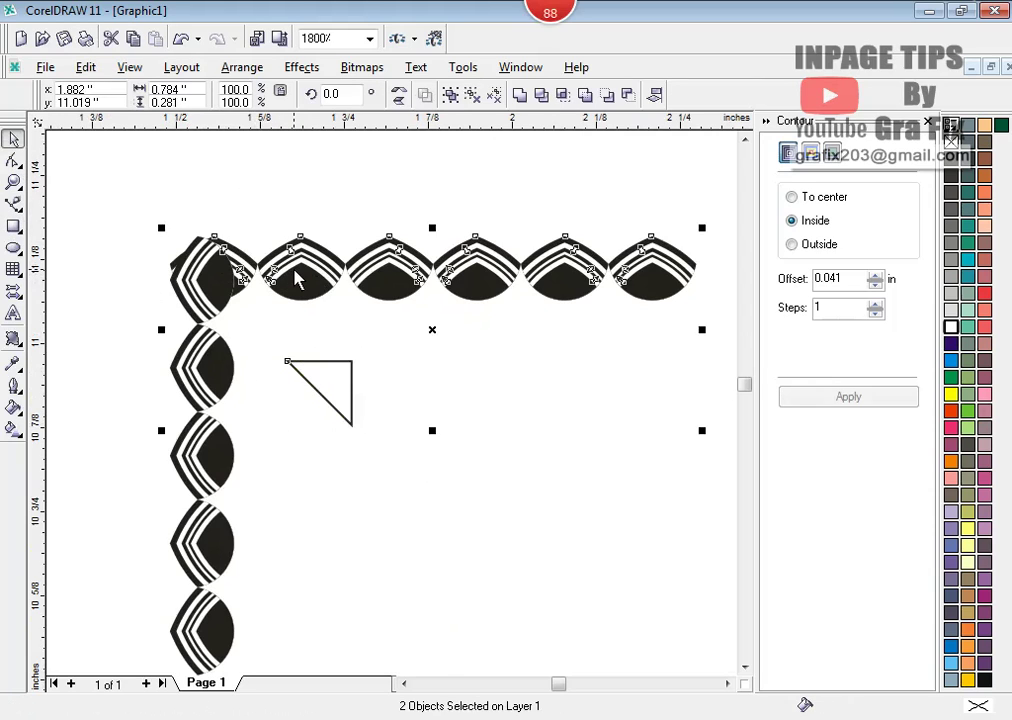
key(t)
key(l)
click(268, 198)
- Trim the vertical row with the triangle to cut its overlapping corner diagonally
click(177, 236)
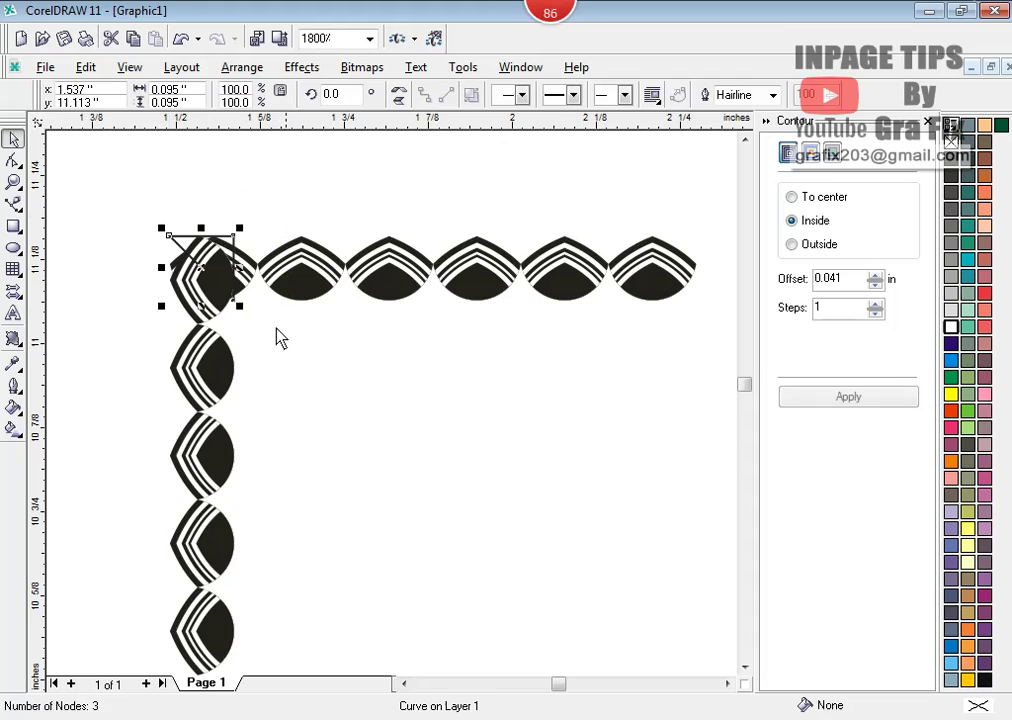
shift+click(221, 363)
click(540, 104)
click(197, 228)
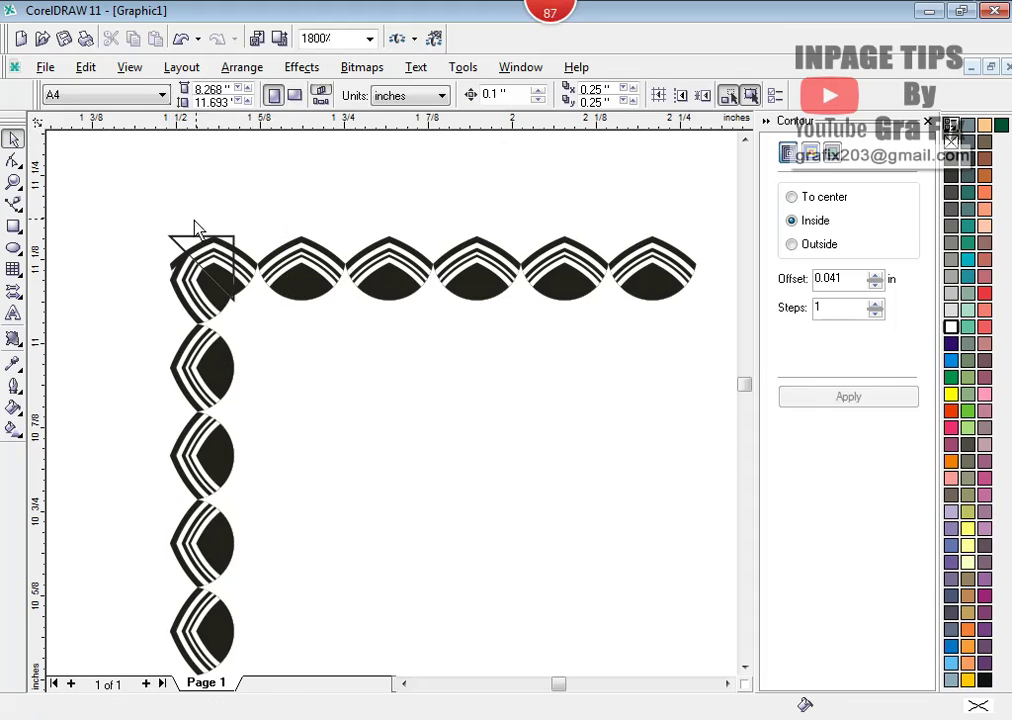
- Rotate the triangle 180 degrees to trim the horizontal row diagonally at the corner, and move the triangle away from the rows
click(197, 245)
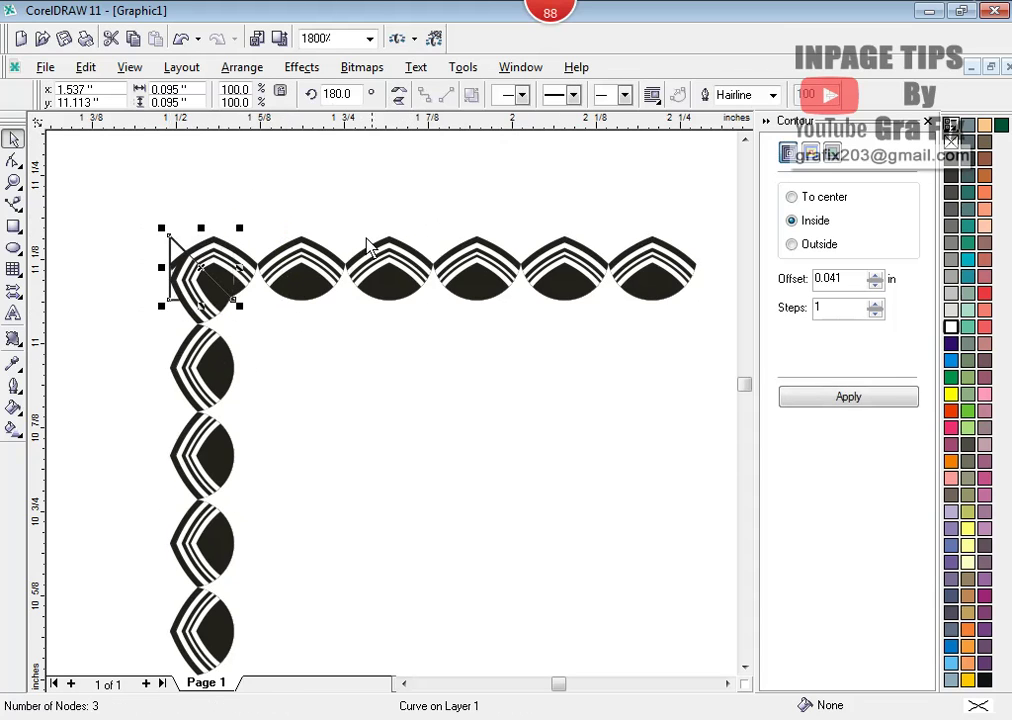
shift+click(318, 275)
click(541, 95)
click(233, 210)
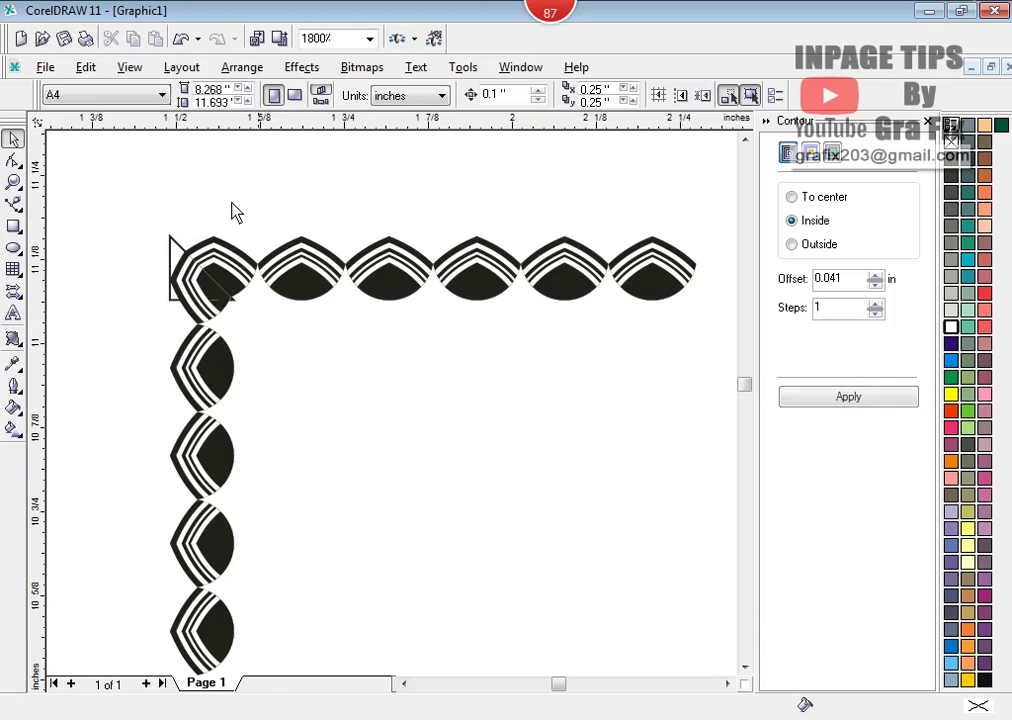
drag(172, 252, 70, 177)
scroll(131, 319, down, 2)
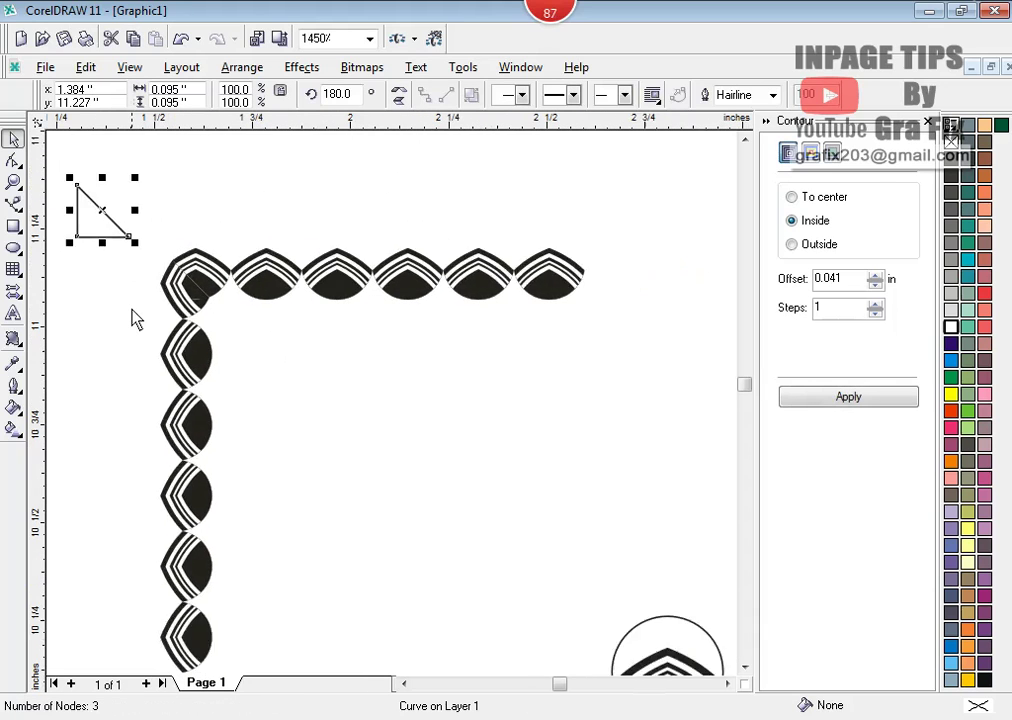
- Draw a white-filled rectangle about 0.739 by 0.747 inches covering the inner halves of both rows
click(14, 225)
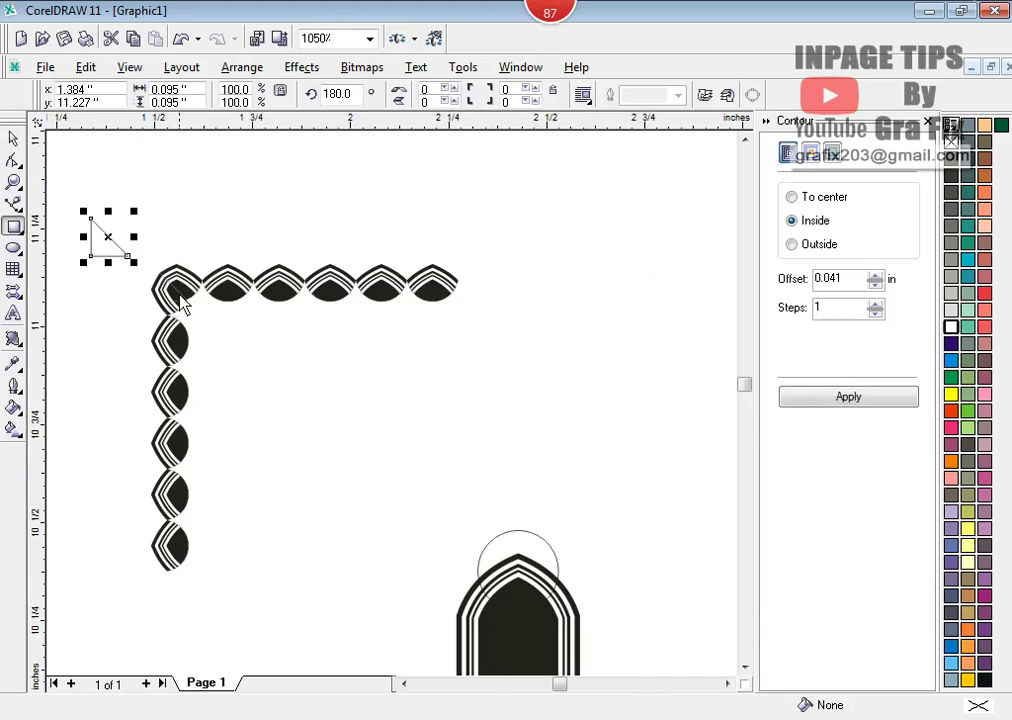
drag(181, 292, 472, 586)
click(951, 327)
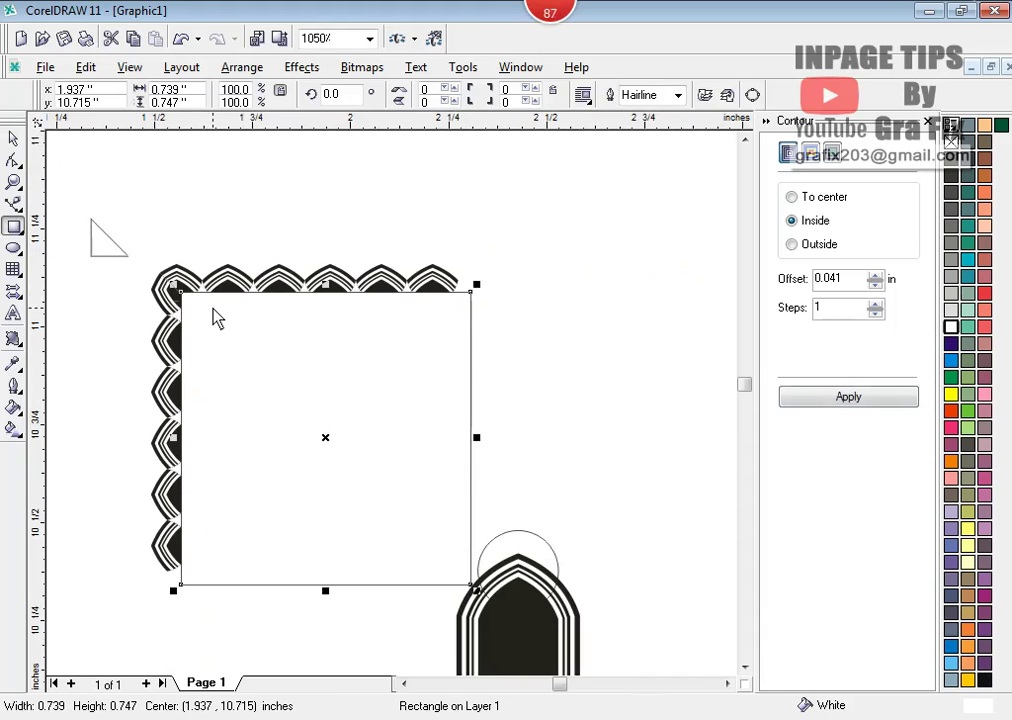
click(13, 140)
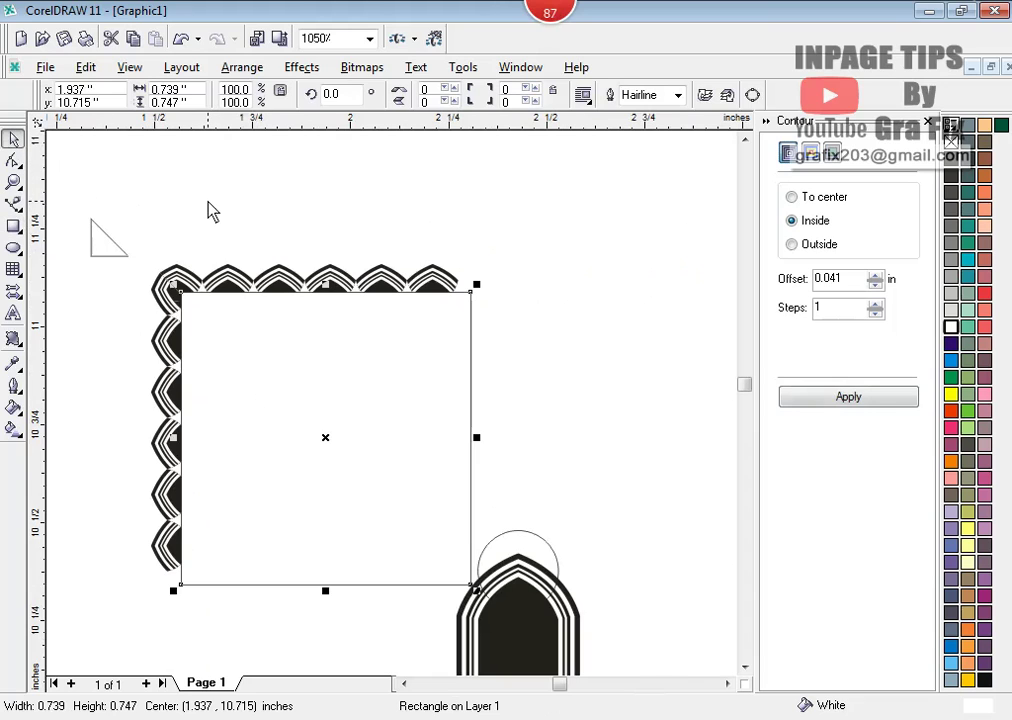
click(208, 203)
scroll(167, 334, up, 1)
drag(359, 349, 346, 341)
click(299, 180)
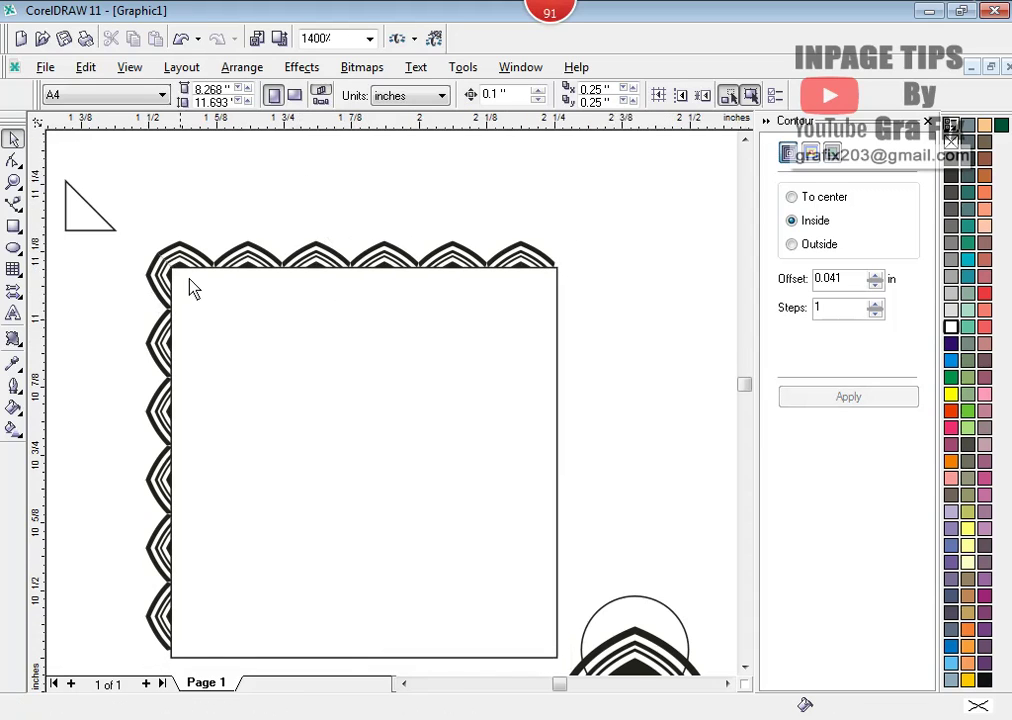
- Delete the whole frame corner together with its white rectangle and the nearby triangle
scroll(195, 240, up, 3)
scroll(253, 352, down, 1)
scroll(255, 357, down, 8)
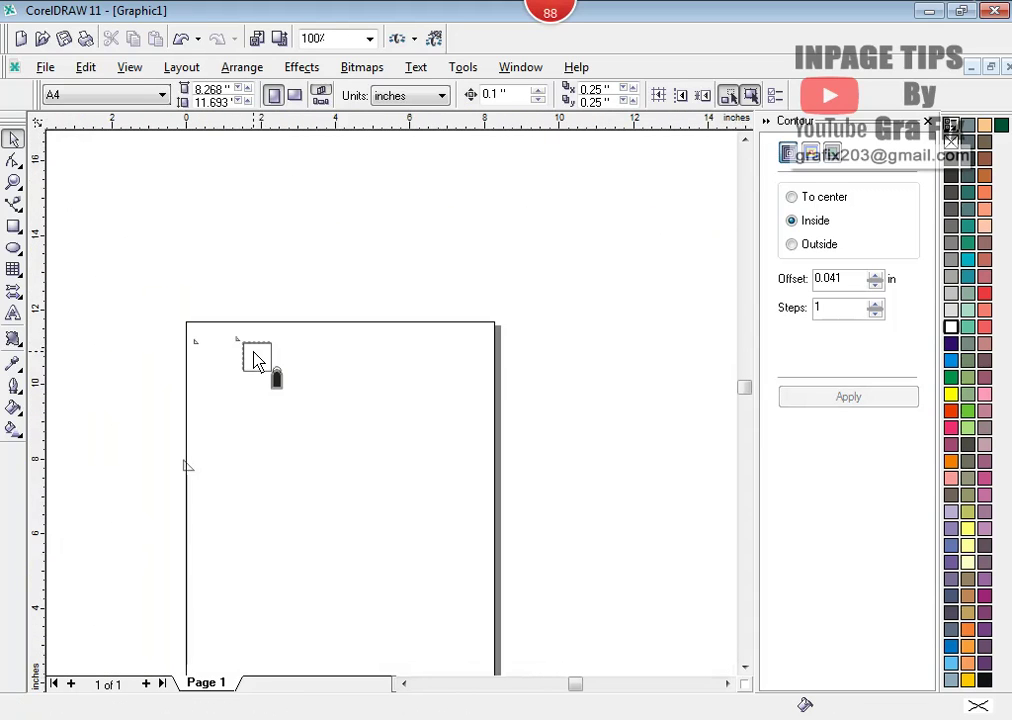
scroll(253, 357, up, 5)
scroll(218, 328, down, 1)
scroll(222, 328, down, 1)
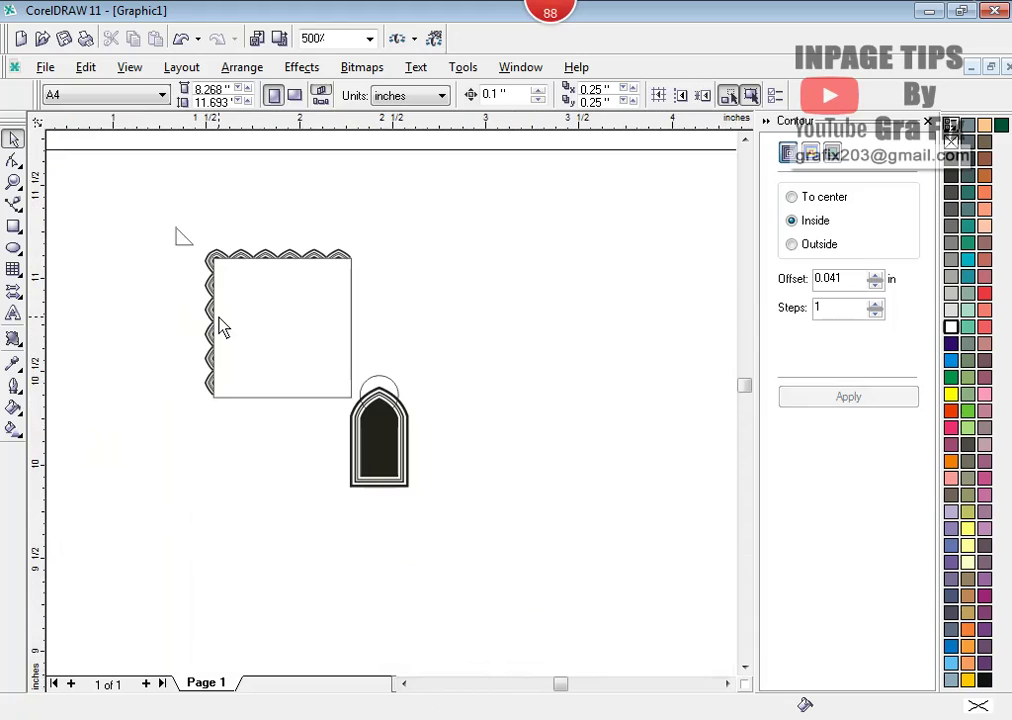
drag(151, 201, 361, 437)
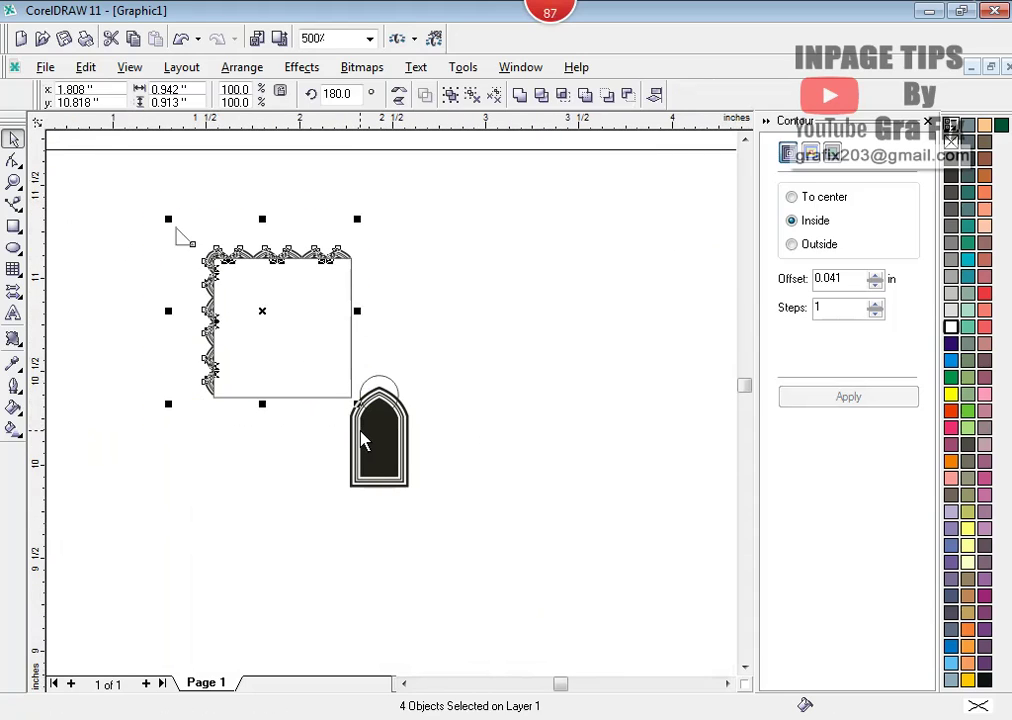
key(Delete)
- Delete the circle overlapping the tip of the large nested arch
click(403, 684)
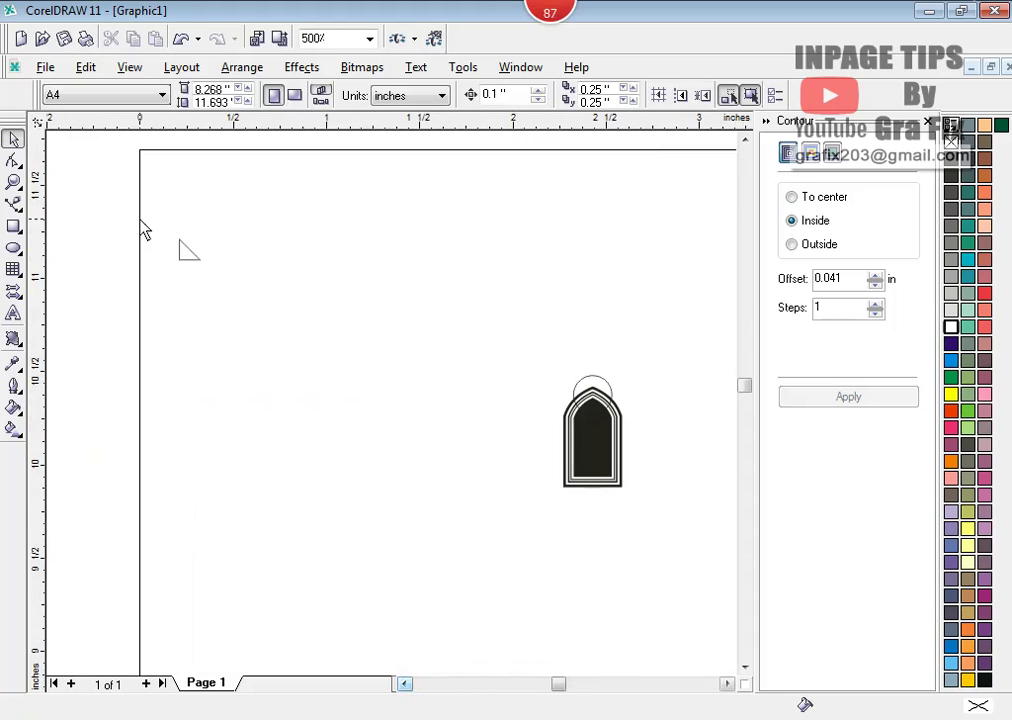
scroll(595, 408, up, 3)
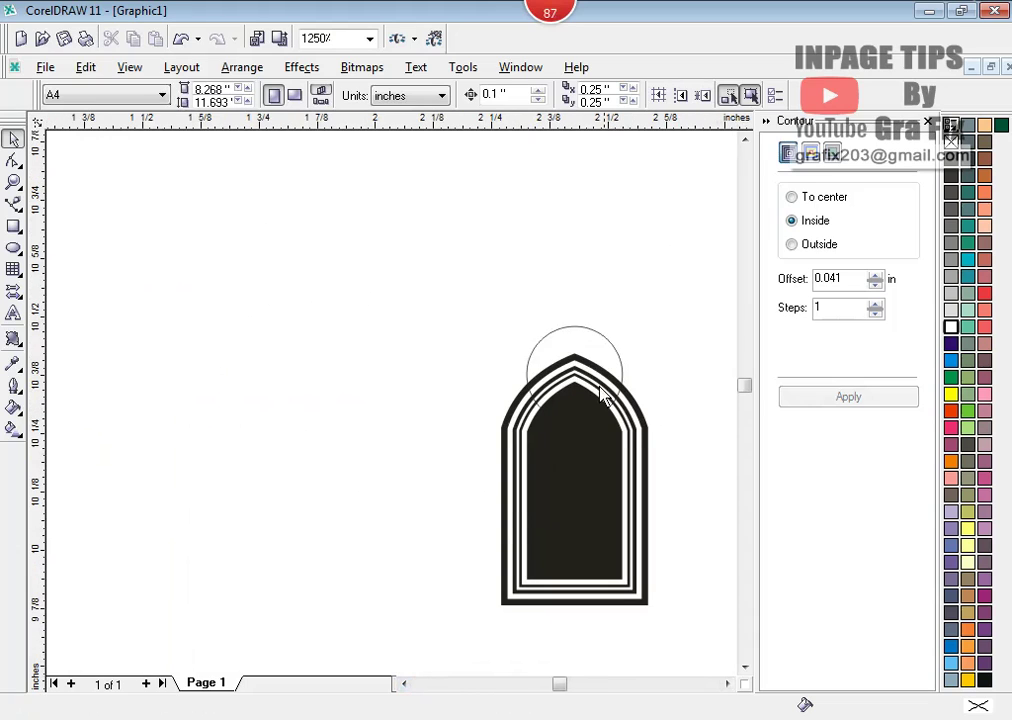
drag(595, 354, 545, 383)
click(205, 320)
- Draw a rectangle about 0.293 by 0.323 inches over the arch's upper-left part and intersect it with the arch
click(14, 226)
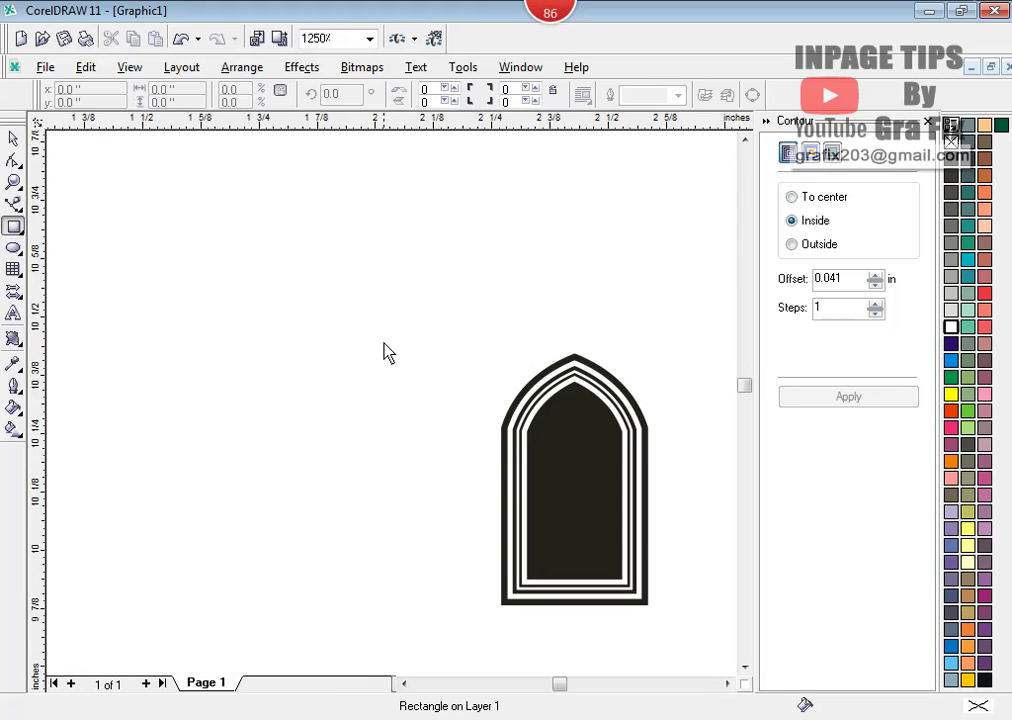
mouse_move(414, 295)
mouse_down()
mouse_move(530, 397)
mouse_move(558, 459)
mouse_move(569, 461)
mouse_move(551, 446)
mouse_up()
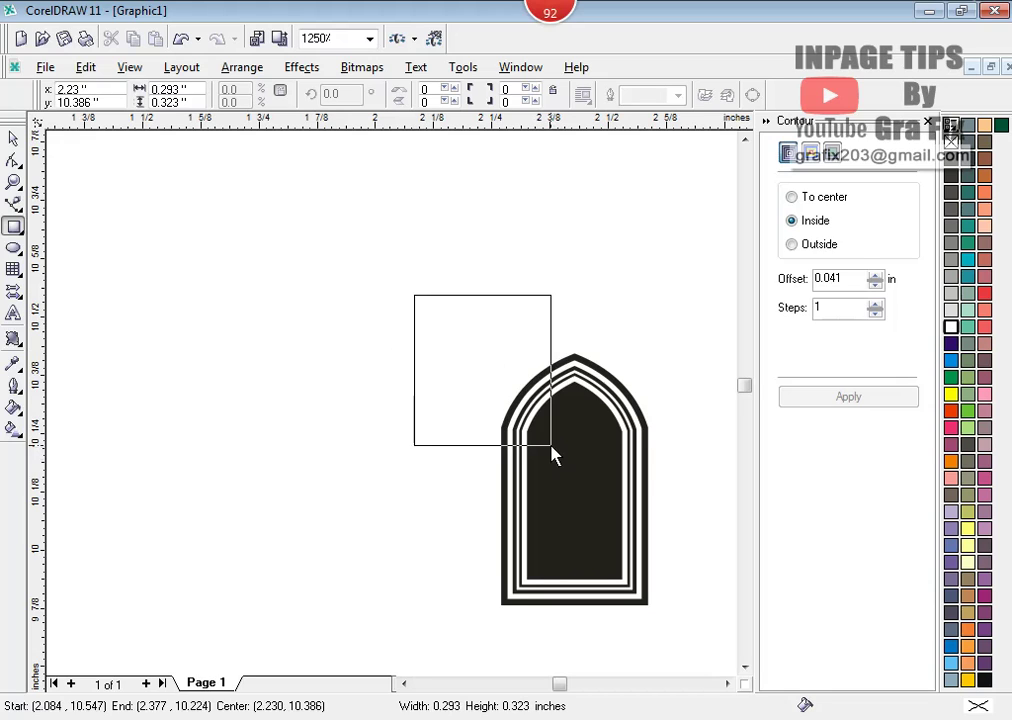
drag(555, 456, 552, 447)
click(12, 137)
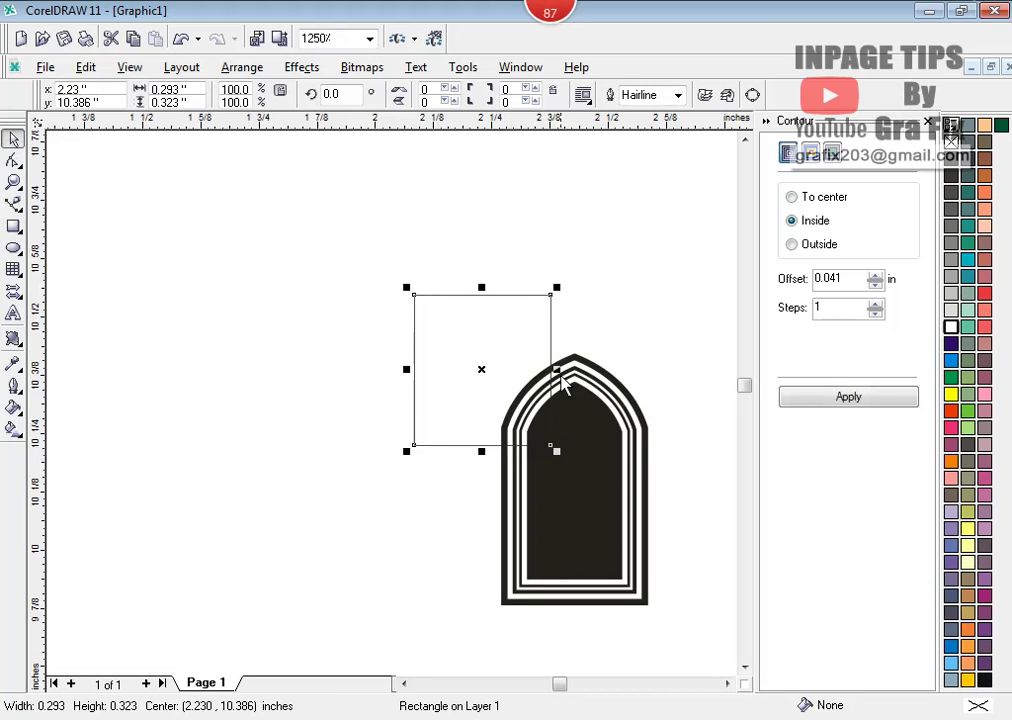
shift+click(588, 432)
click(563, 97)
click(592, 248)
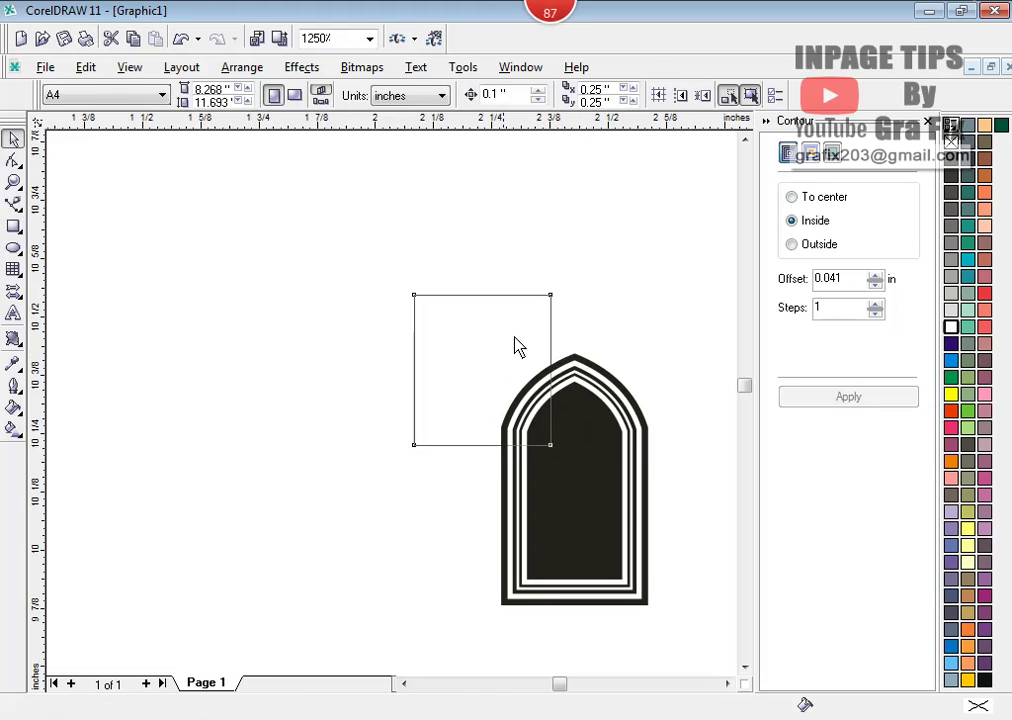
- Move the rectangle and intersected piece off the large arch, and mirror a copy of the piece to form a small pointed arch
drag(514, 338, 690, 204)
drag(533, 407, 245, 358)
click(206, 282)
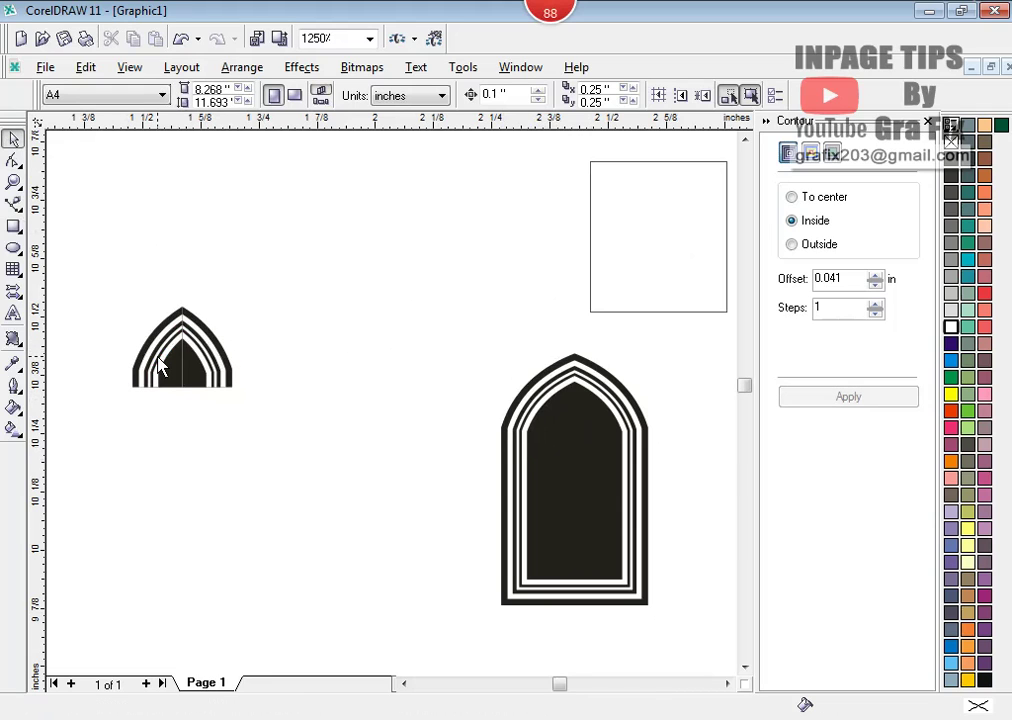
- Ungroup the left and right halves of the small arch
scroll(158, 365, up, 1)
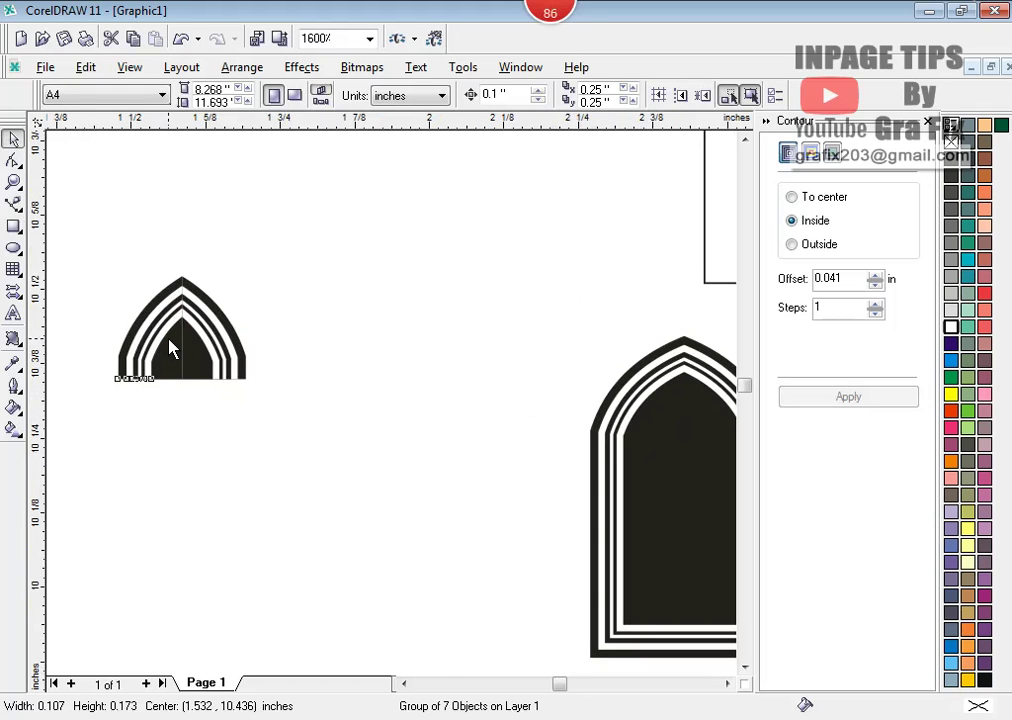
right_click(168, 341)
click(217, 391)
click(272, 383)
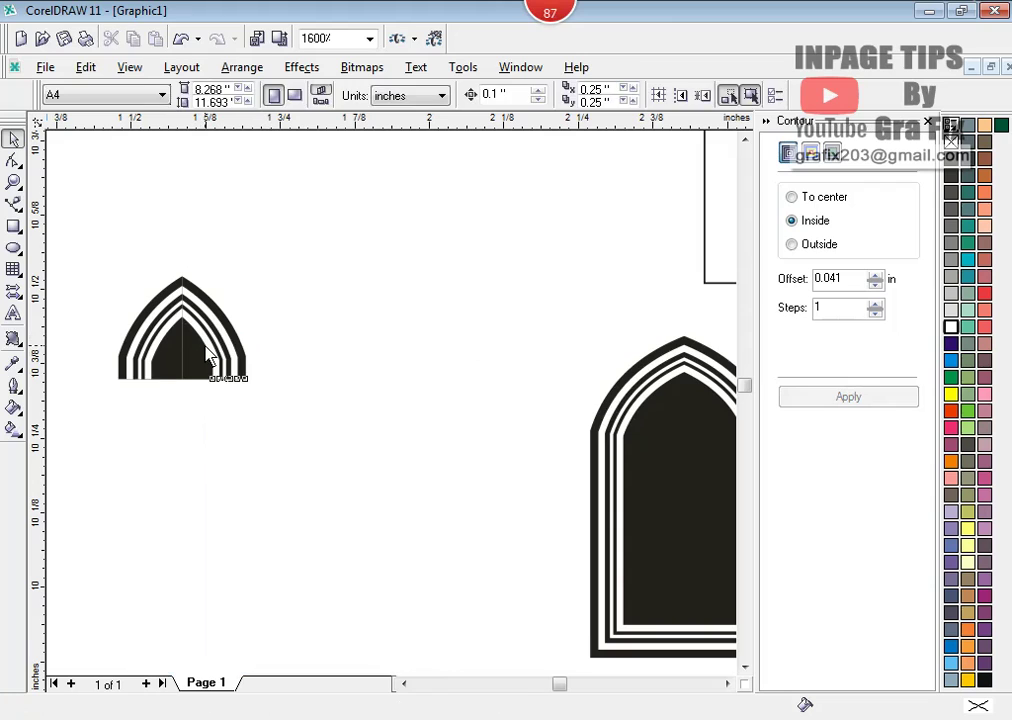
right_click(210, 352)
click(303, 401)
click(325, 388)
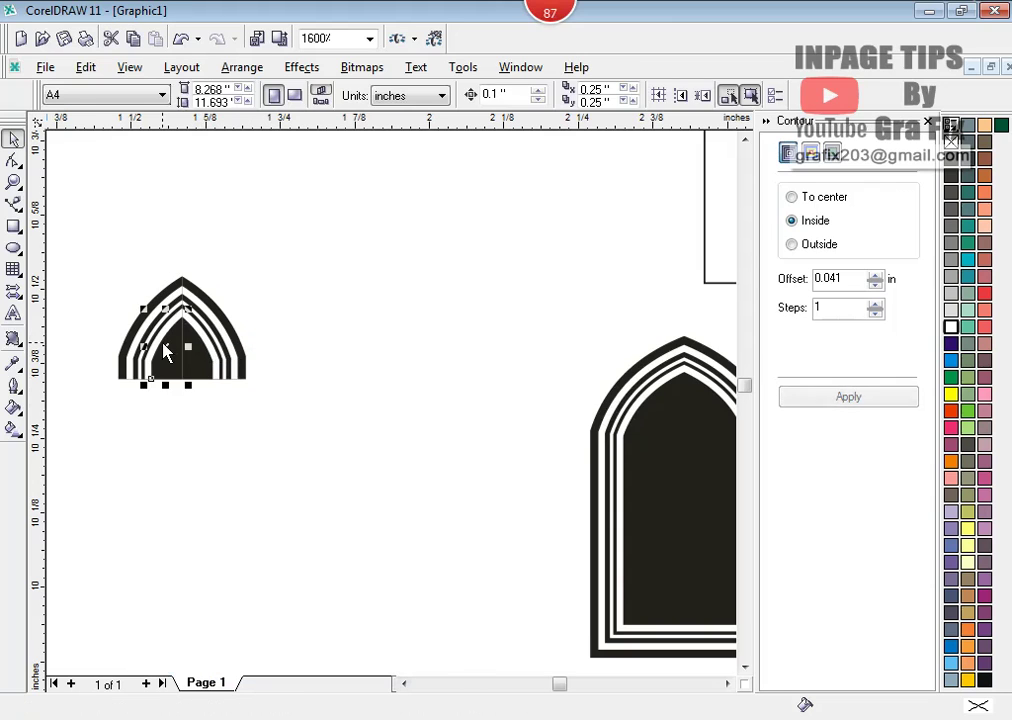
- Weld the two innermost black halves of the small arch into one shape
click(174, 350)
shift+click(206, 360)
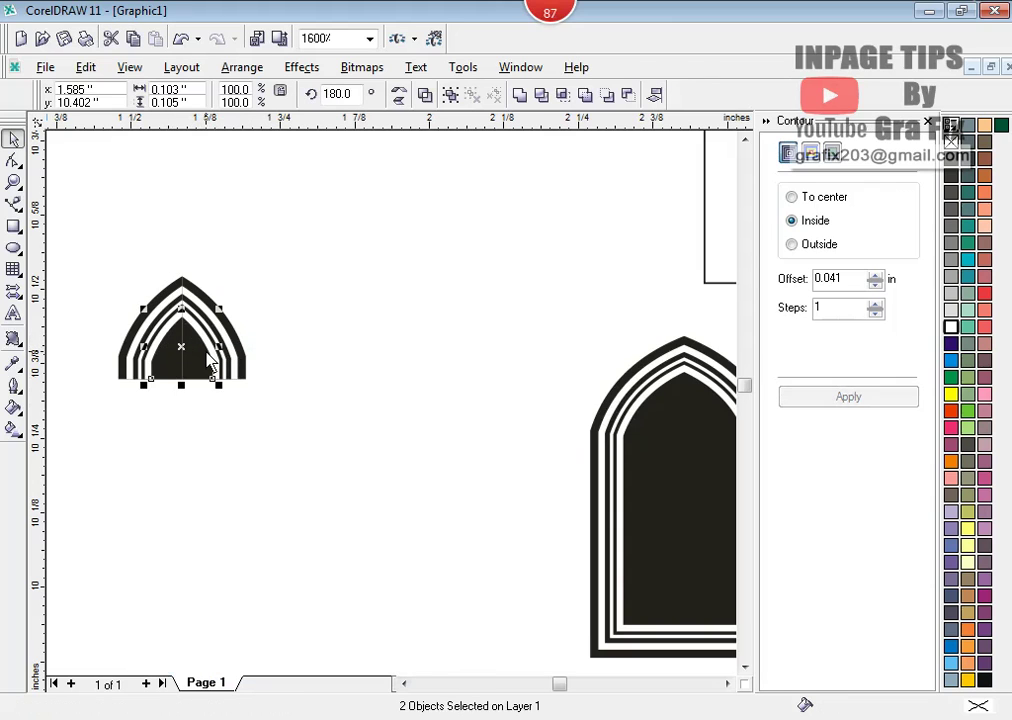
click(521, 96)
click(290, 279)
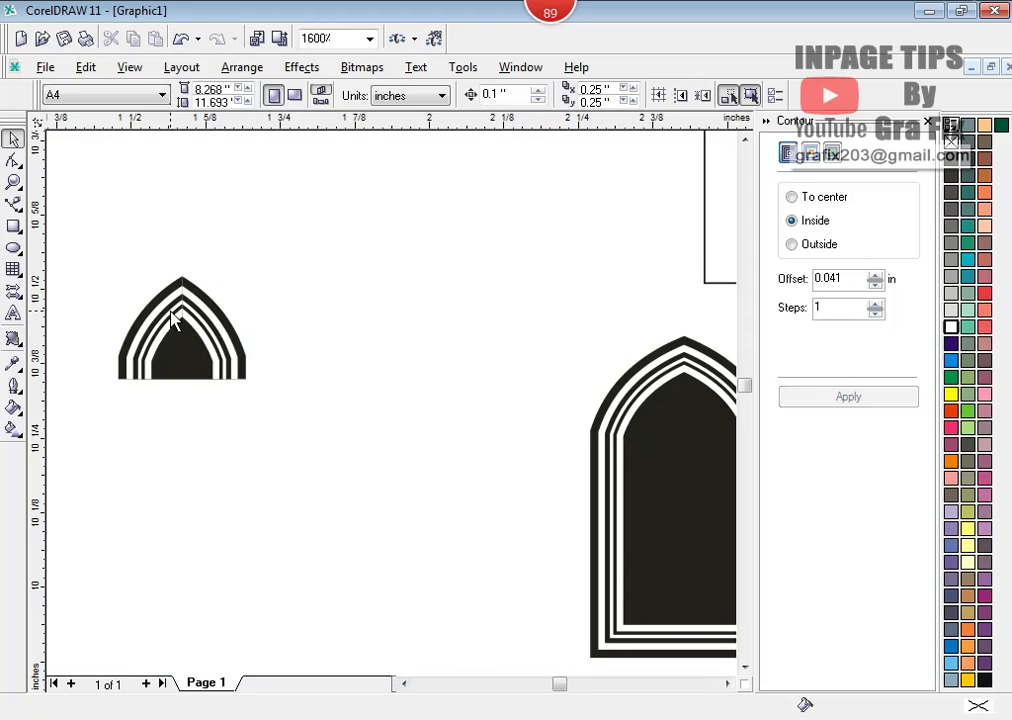
- Group all pieces of the small arch and move the group slightly towards the large arch
scroll(172, 318, down, 1)
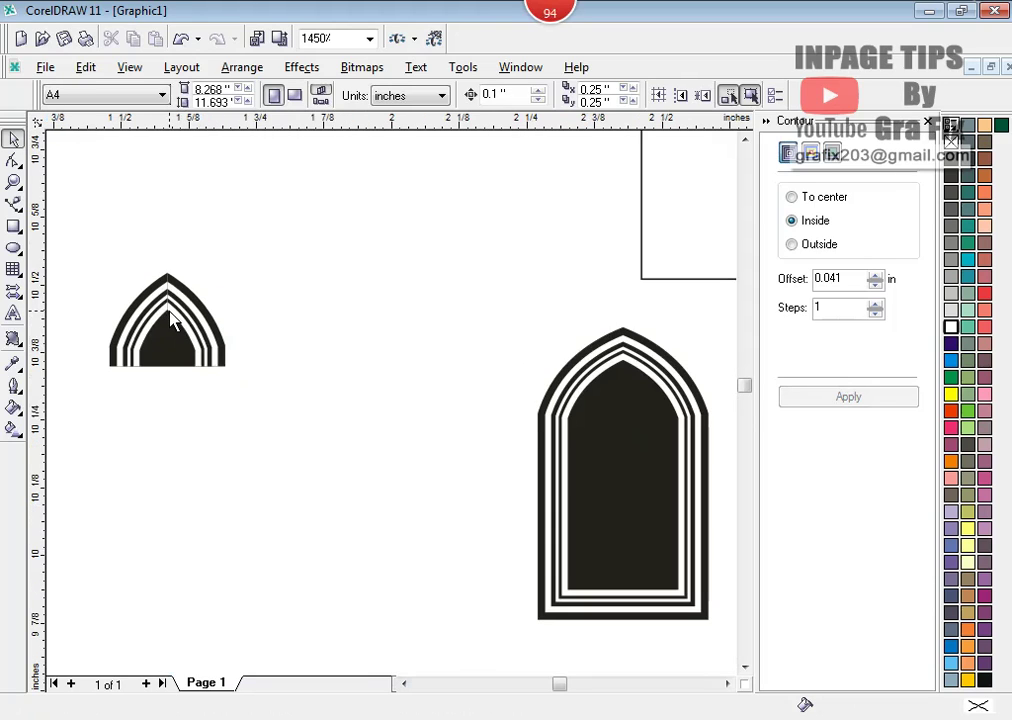
drag(80, 254, 296, 427)
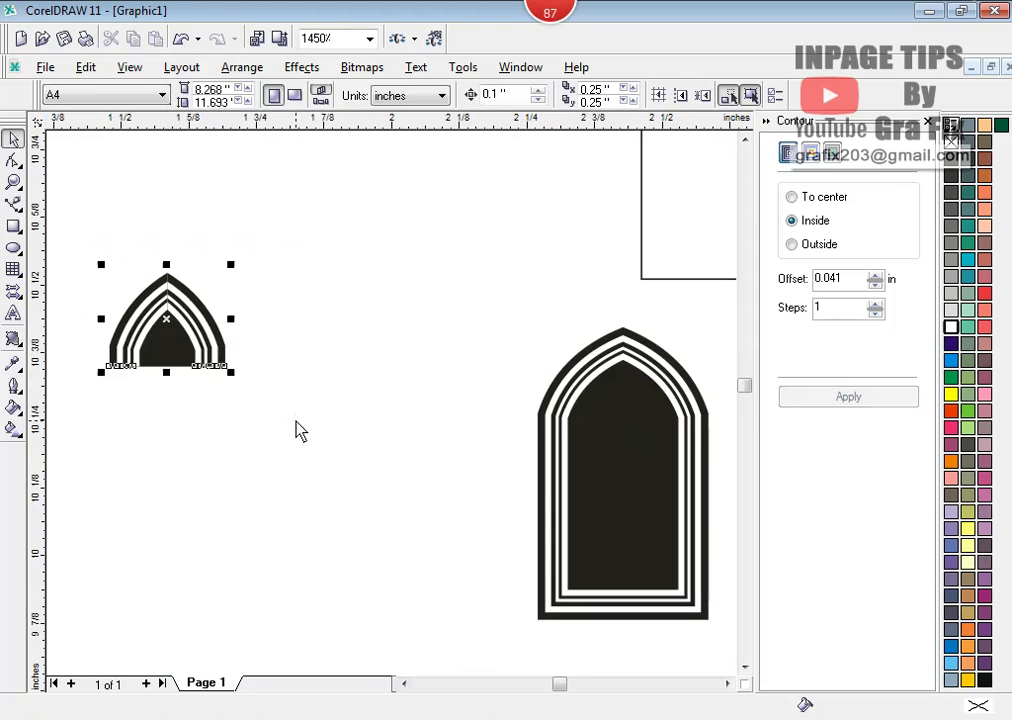
key(ctrl+g)
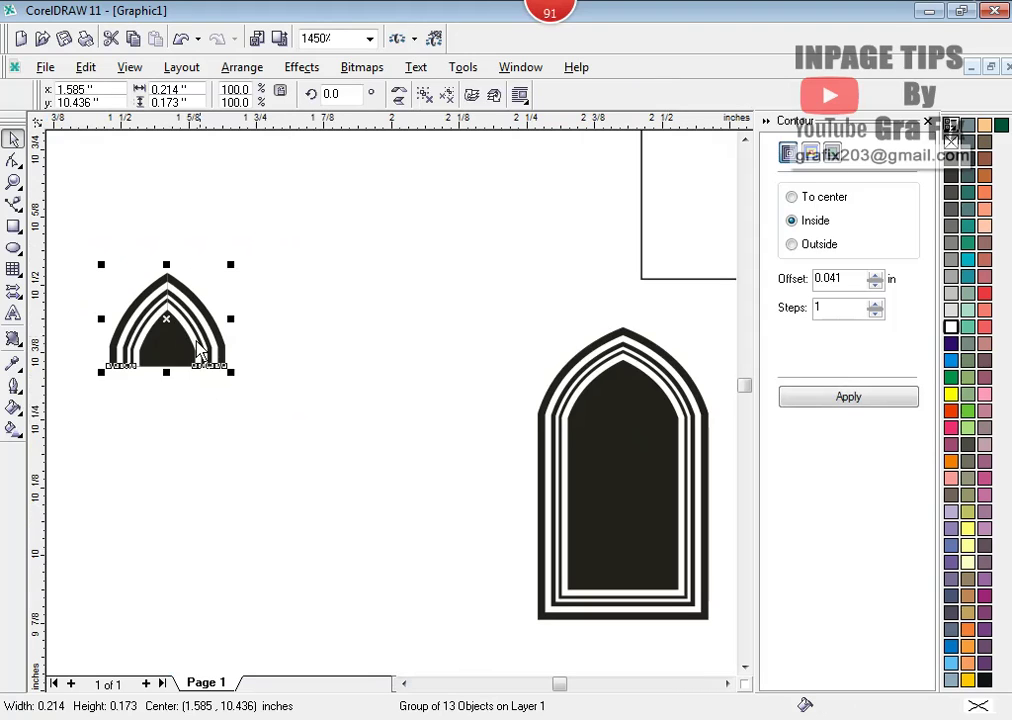
drag(191, 337, 285, 355)
scroll(225, 278, down, 1)
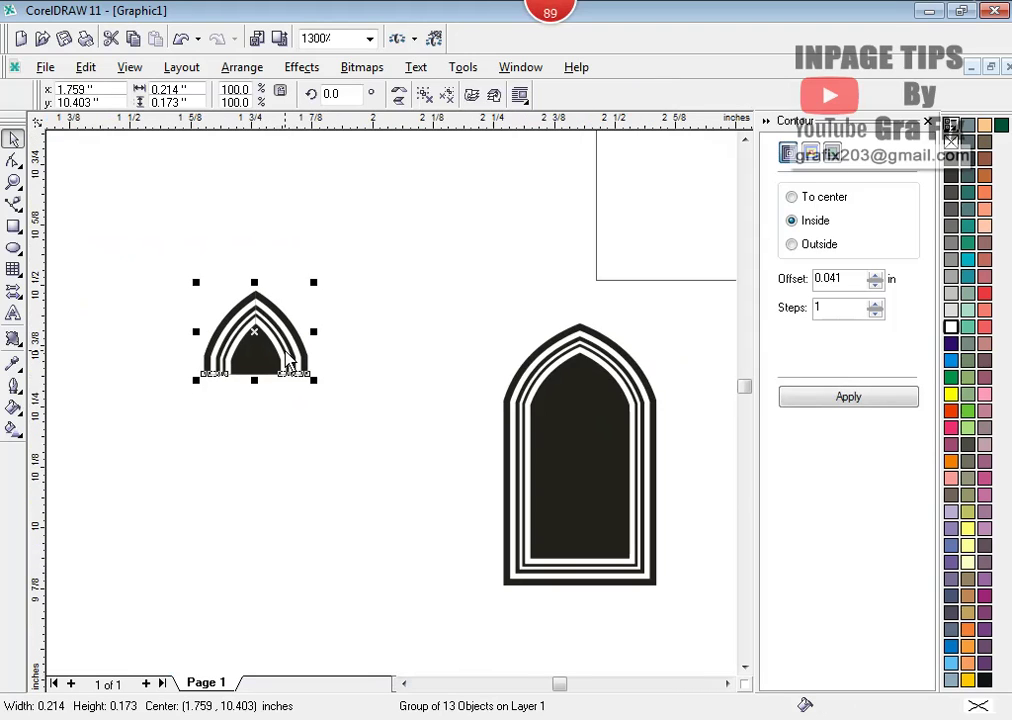
click(75, 255)
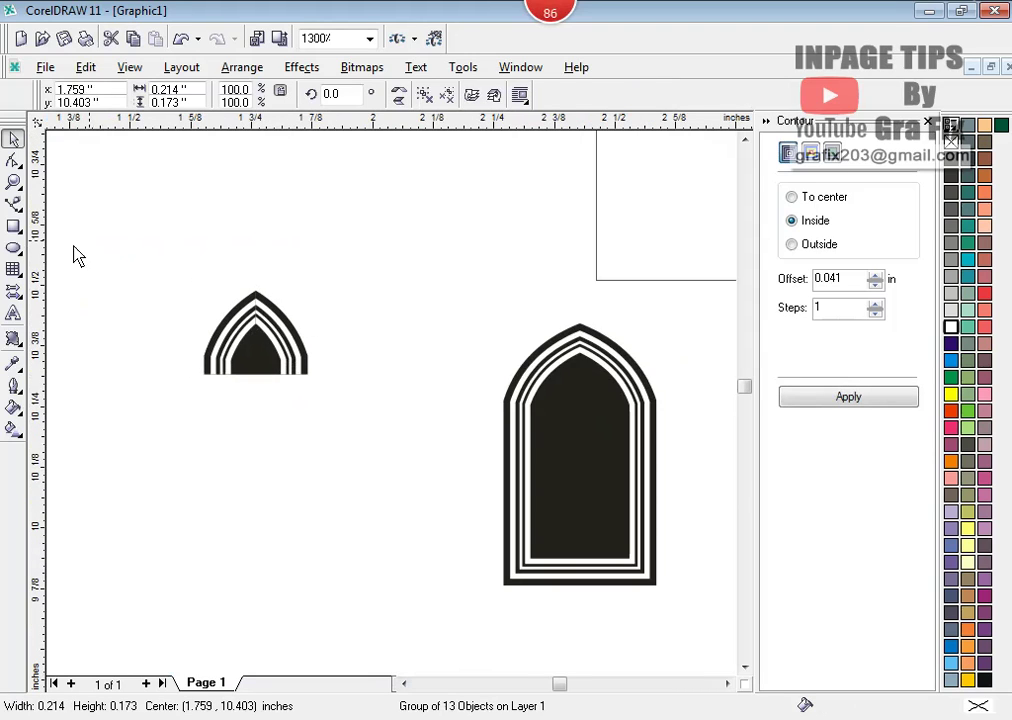
- Draw a circle about 0.569 inches in diameter and center it beneath the small arch, overlapping the arch's base
click(13, 248)
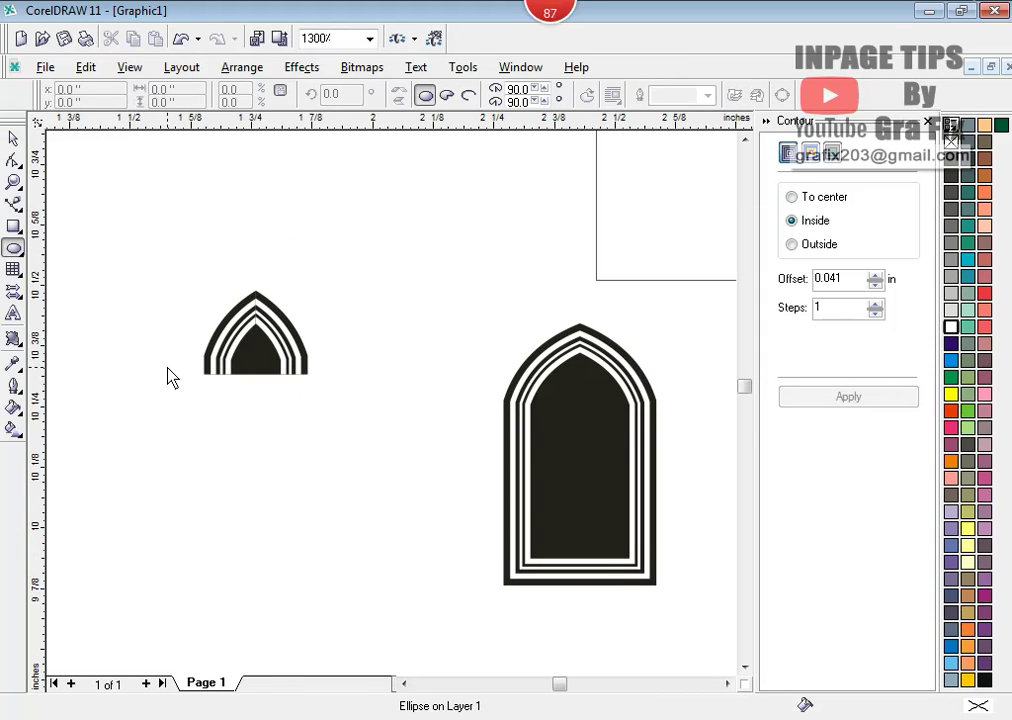
drag(167, 369, 409, 633)
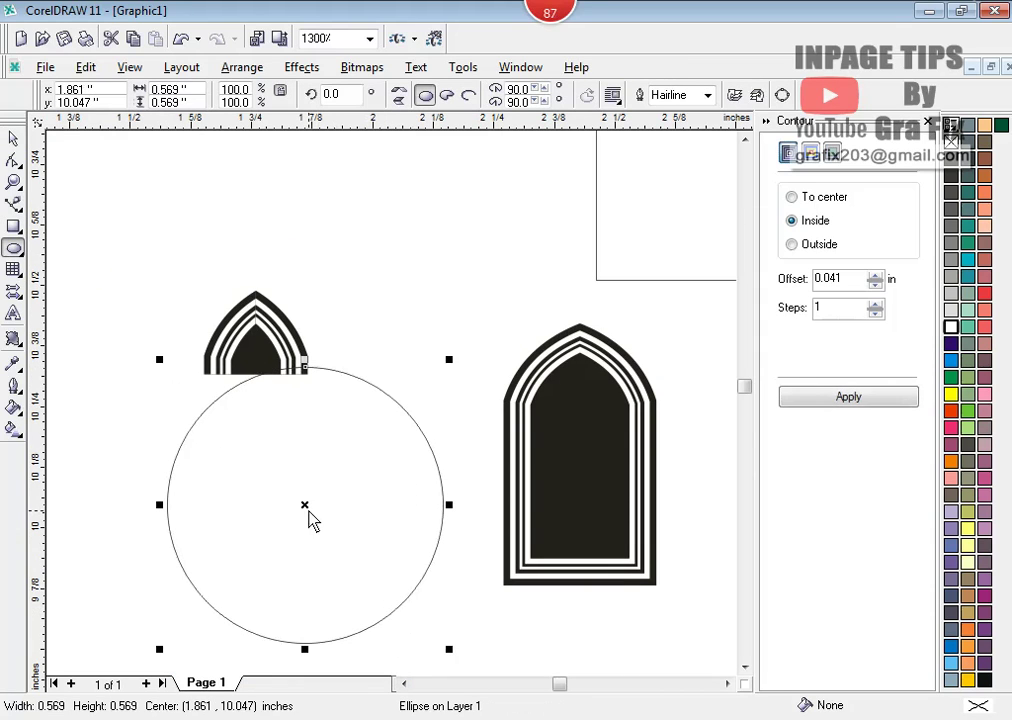
drag(309, 517, 256, 488)
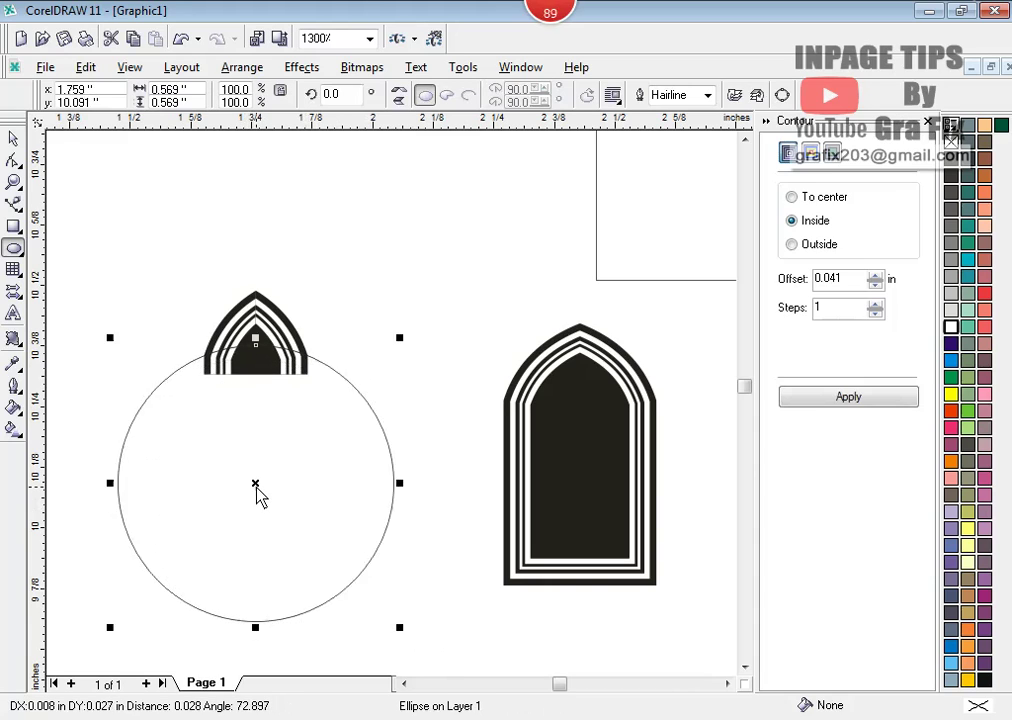
- Trim the small arch's base with the circle to give it a curved bottom, and delete the circle
click(13, 138)
shift+click(258, 322)
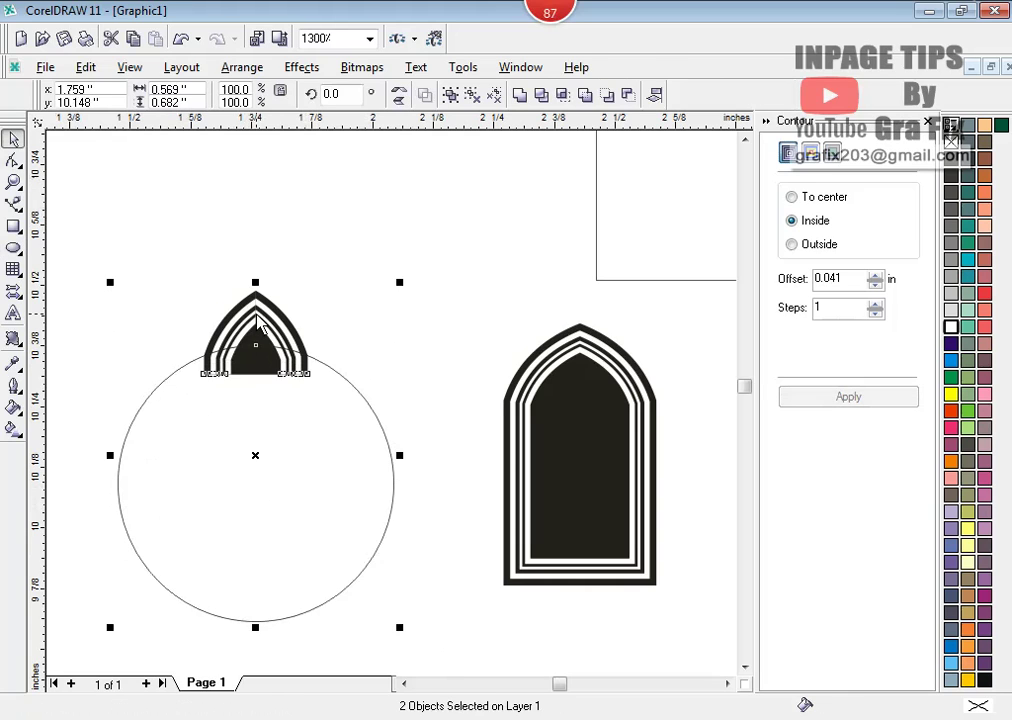
click(541, 94)
mouse_move(253, 583)
mouse_down()
mouse_move(262, 547)
mouse_move(244, 599)
mouse_up()
key(Delete)
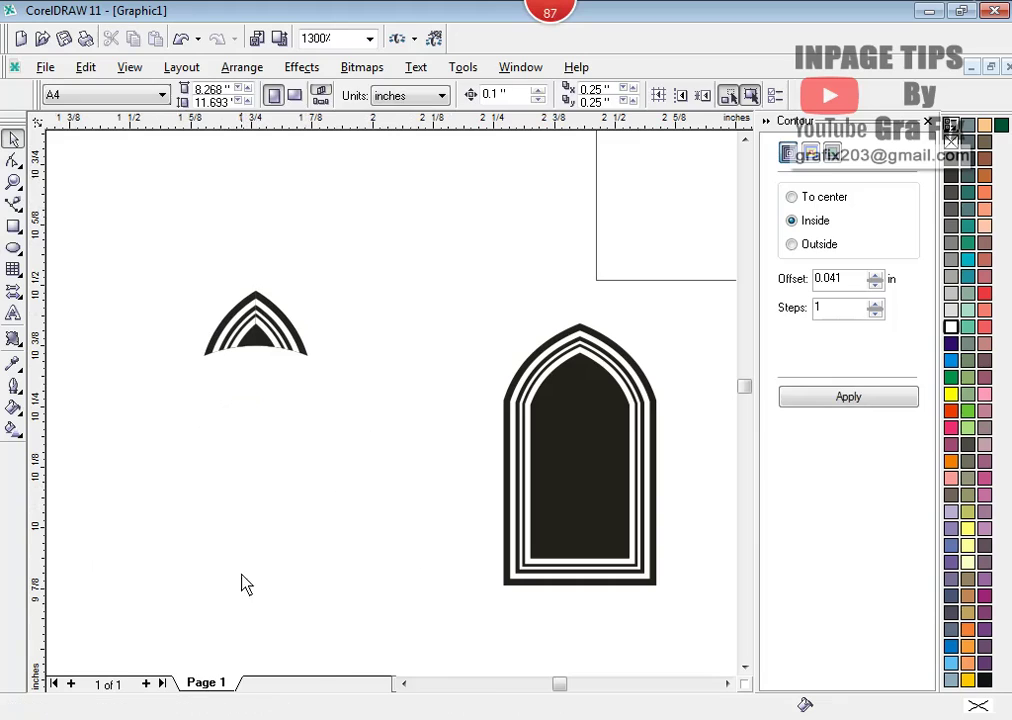
- Scale the trimmed arch proportionally about its center to about 58.3%, making it 0.125 by 0.078 inches
click(297, 347)
scroll(300, 355, up, 1)
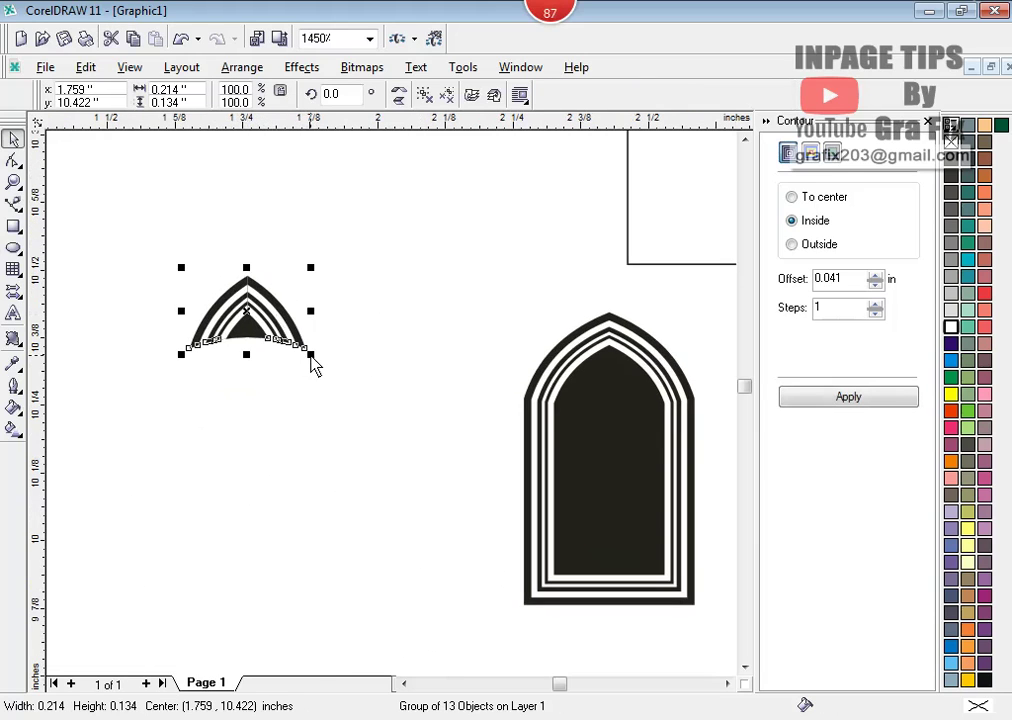
drag(312, 358, 289, 352)
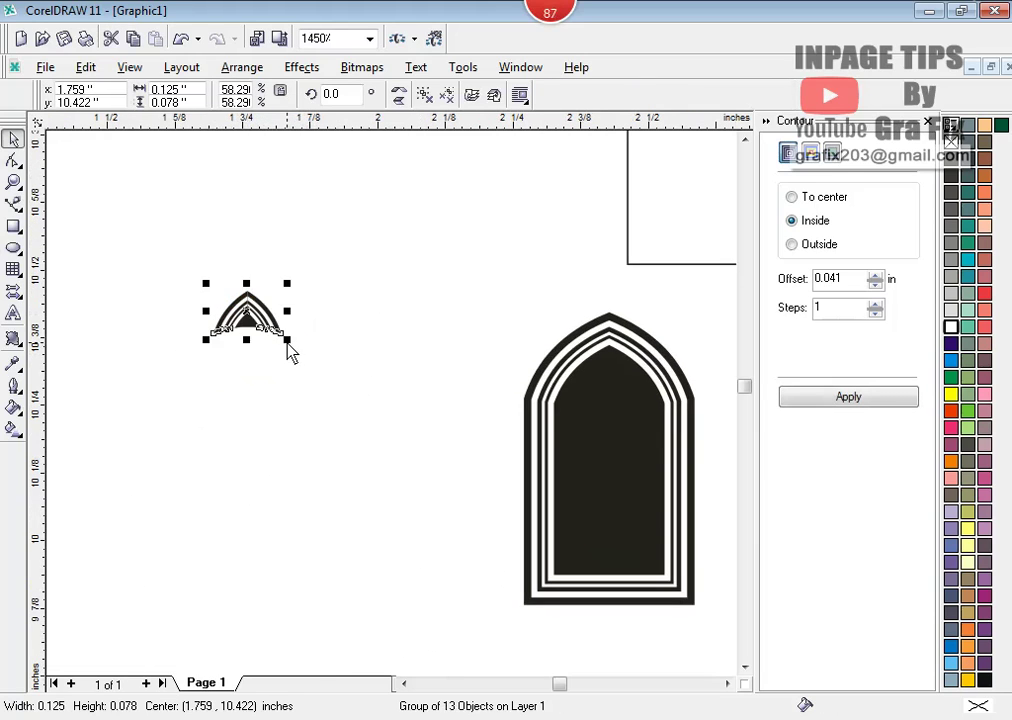
click(340, 338)
- Draw a circle about 0.901 inches in diameter and move it directly beneath the small arch, touching its curved base
scroll(165, 323, down, 1)
click(13, 247)
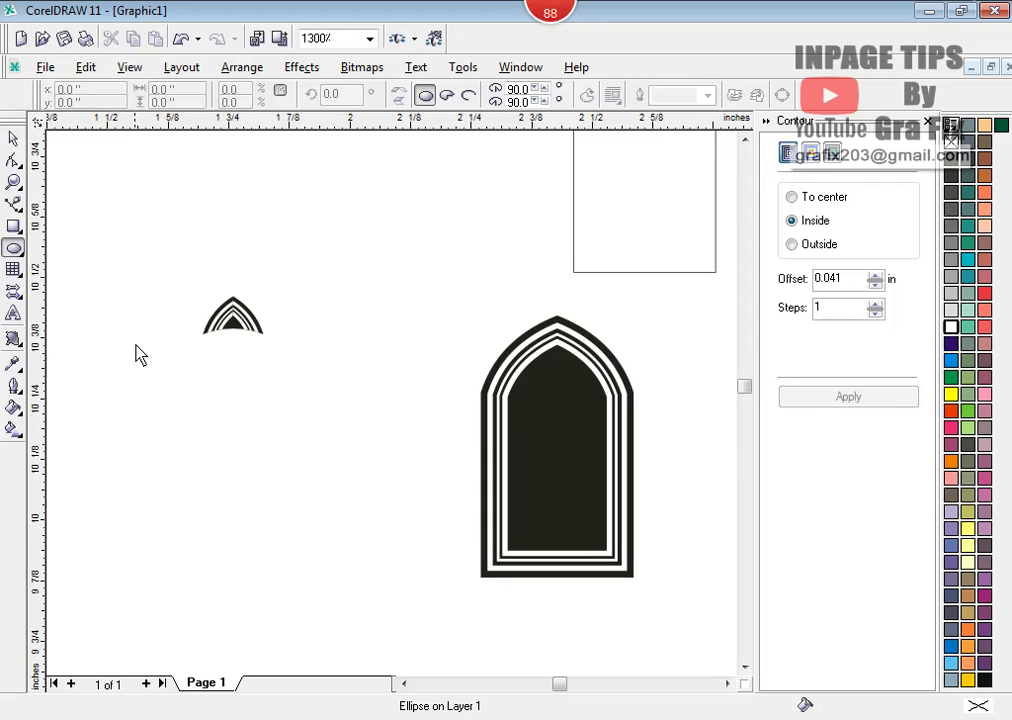
drag(136, 345, 452, 657)
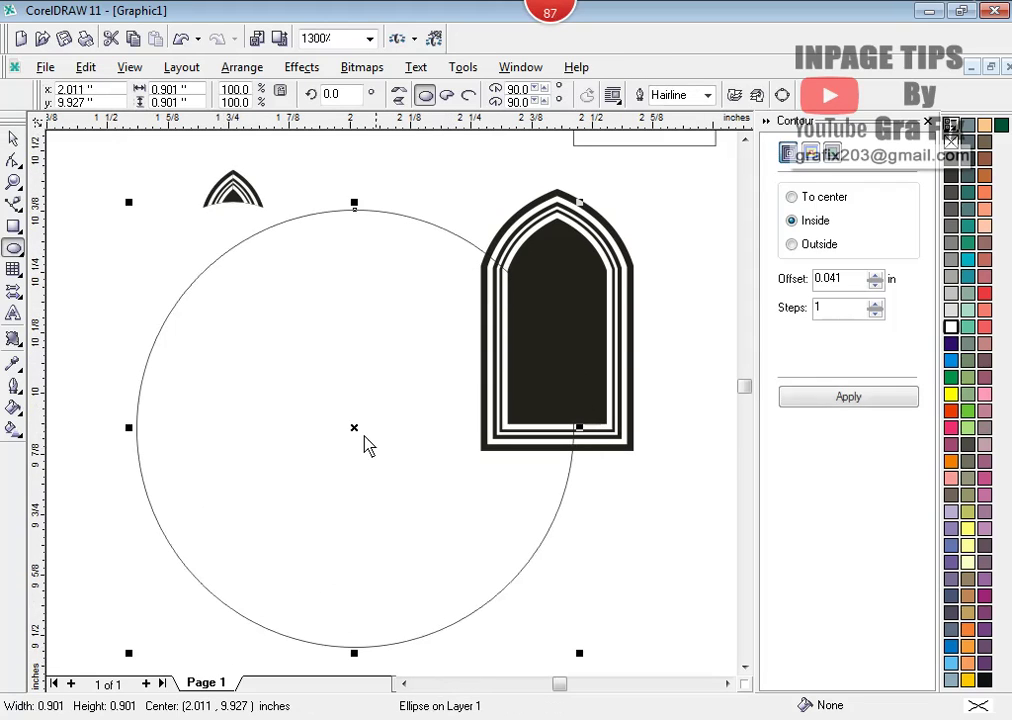
drag(355, 427, 241, 436)
click(13, 138)
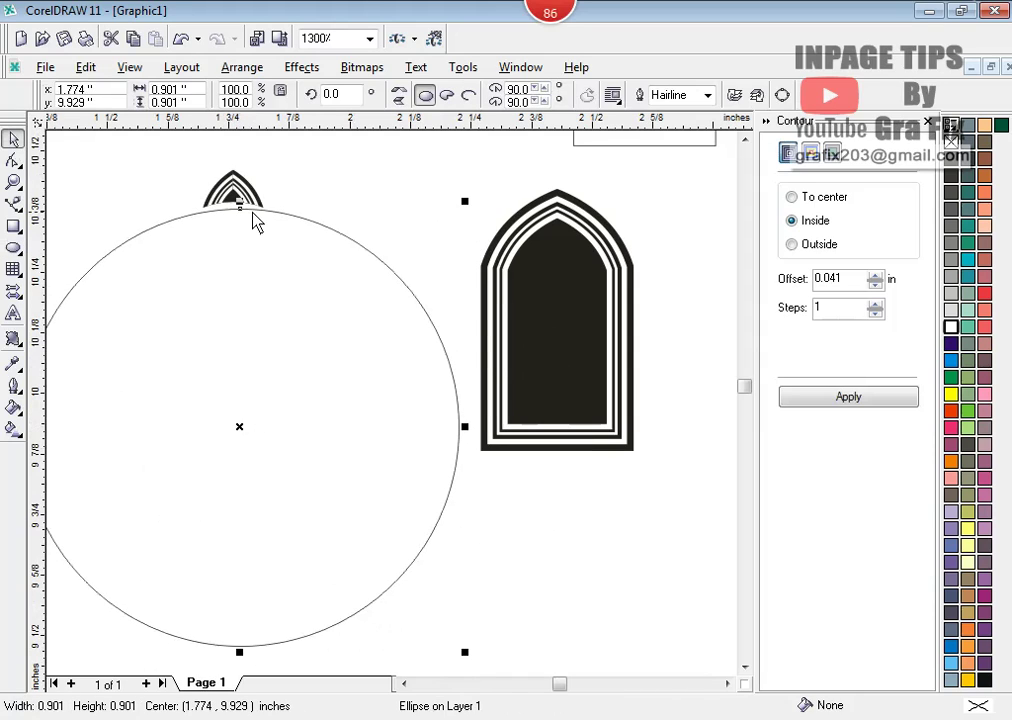
- Align the small arch horizontally with the circle's center
click(251, 210)
shift+click(248, 350)
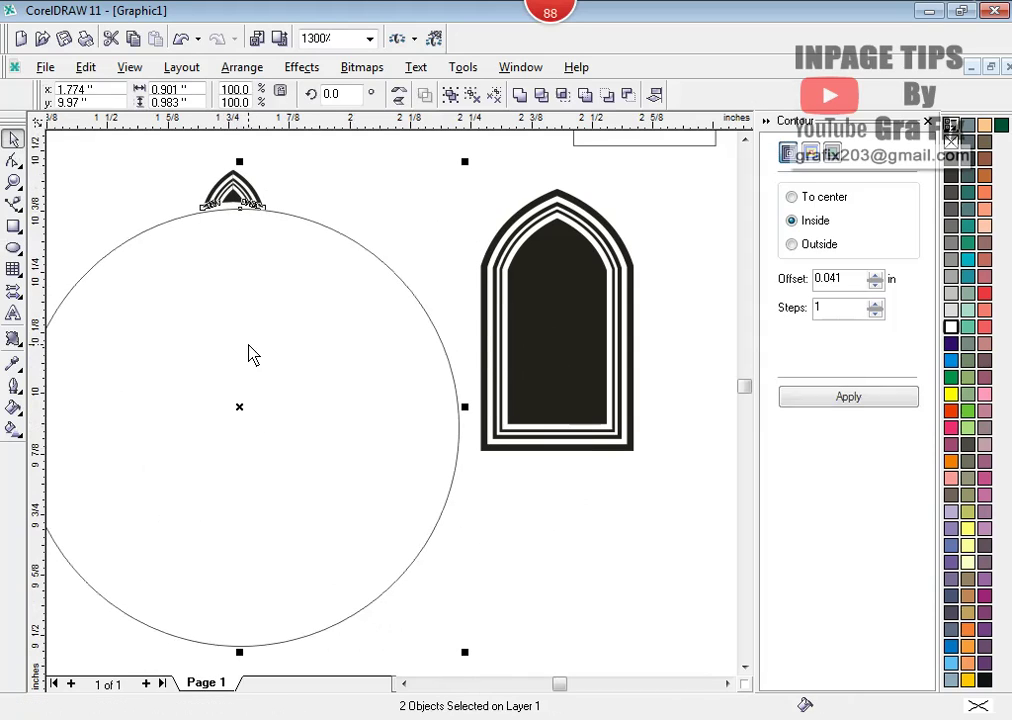
click(285, 306)
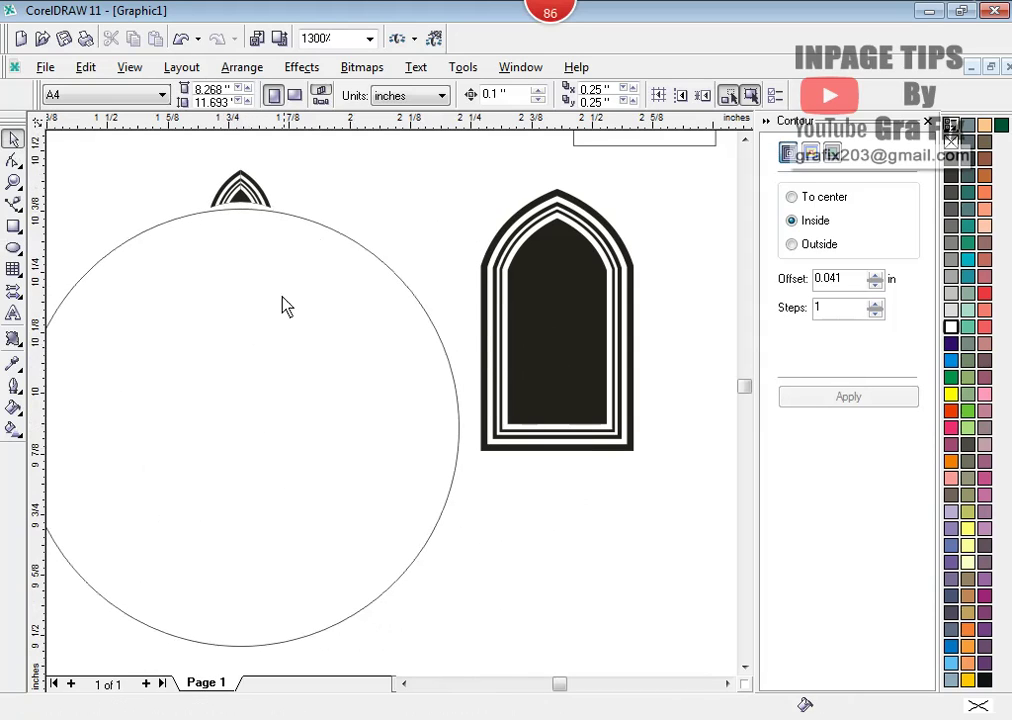
- Place a horizontal and a vertical guideline crossing at the circle's center
click(243, 200)
click(235, 411)
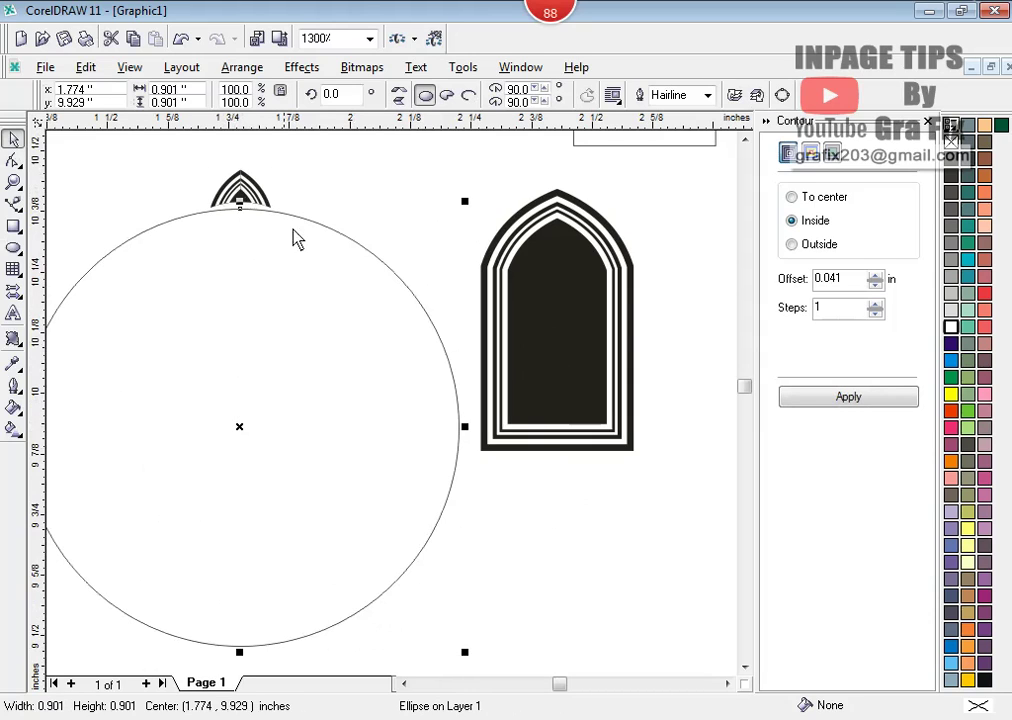
drag(289, 137, 308, 438)
click(270, 436)
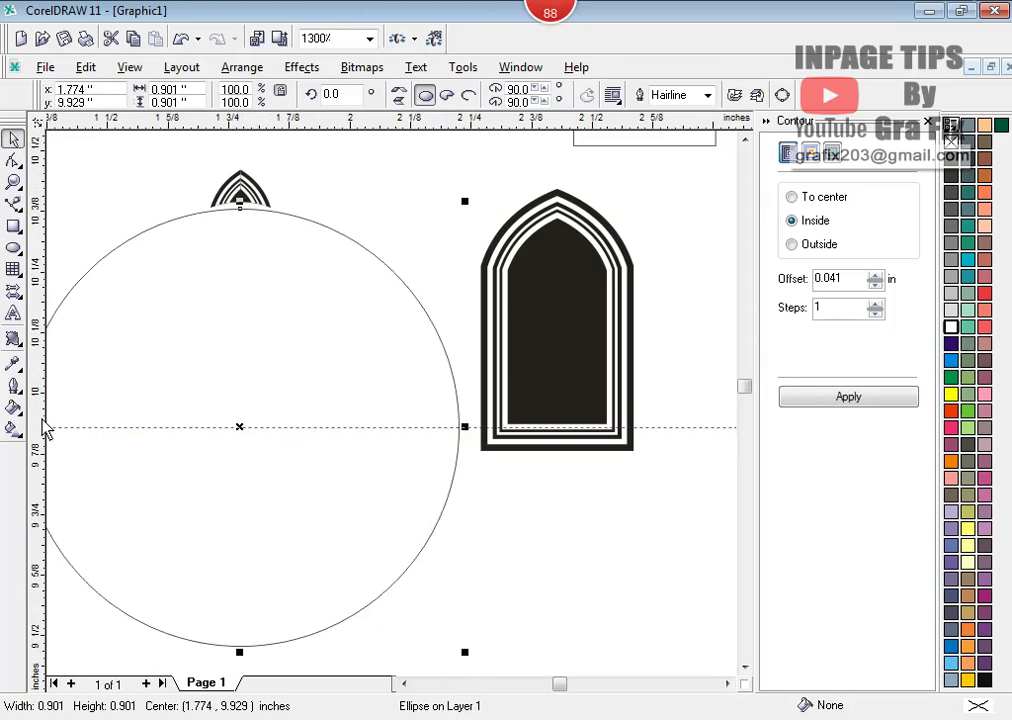
drag(243, 443, 240, 441)
click(277, 377)
- Move the small arch's center of rotation to the guideline intersection at the circle's center
click(249, 204)
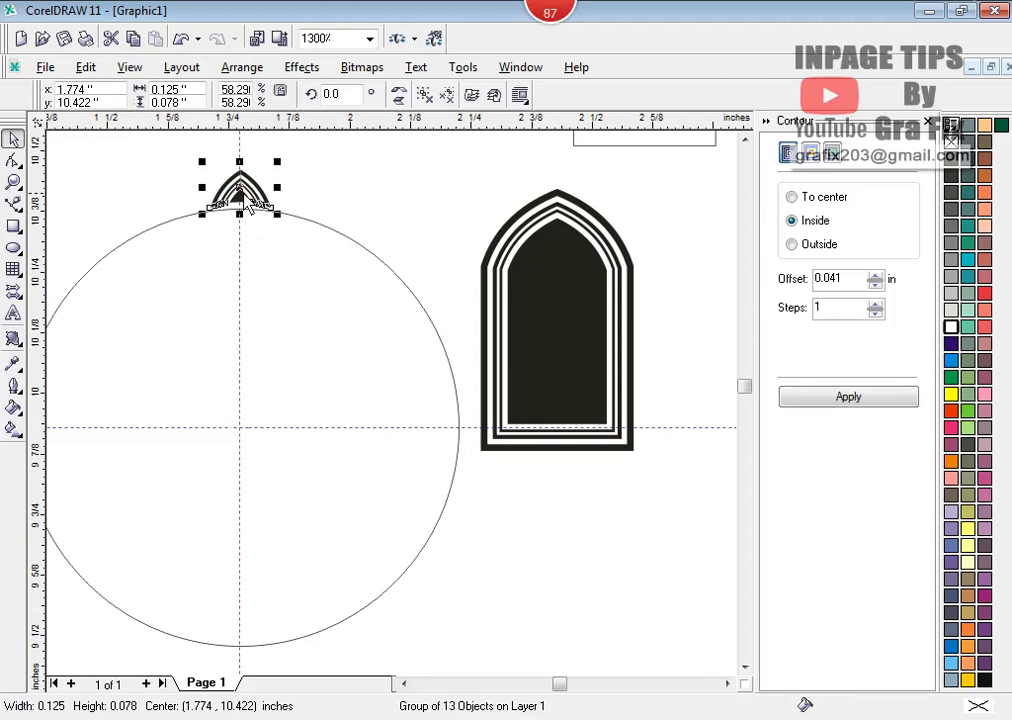
click(248, 205)
drag(240, 189, 240, 432)
scroll(240, 432, up, 10)
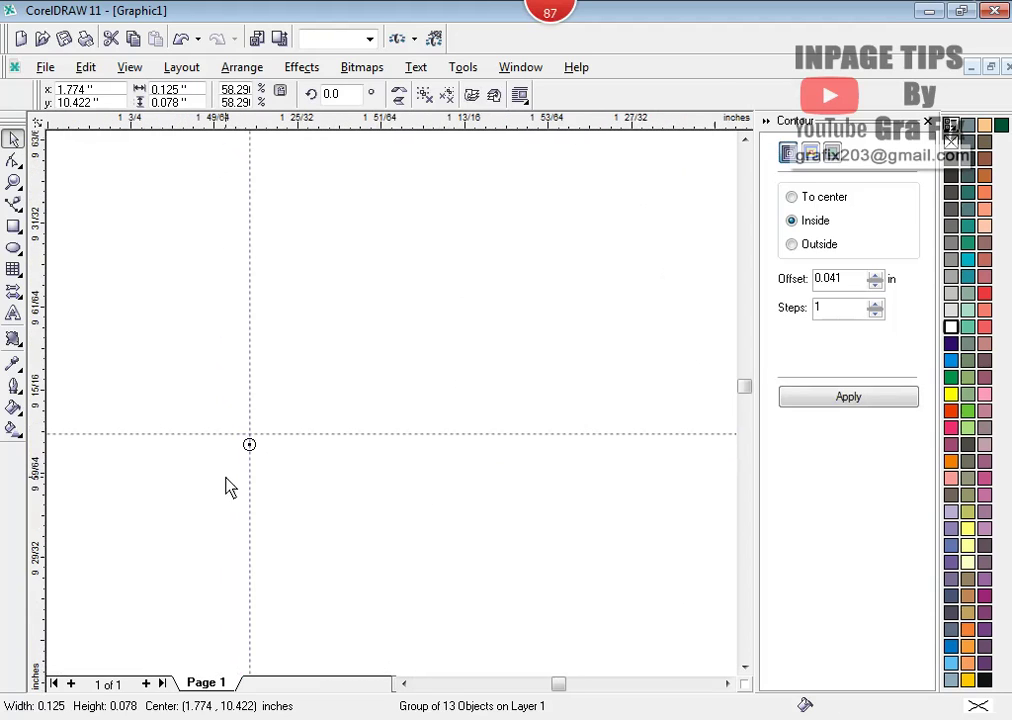
drag(278, 408, 277, 367)
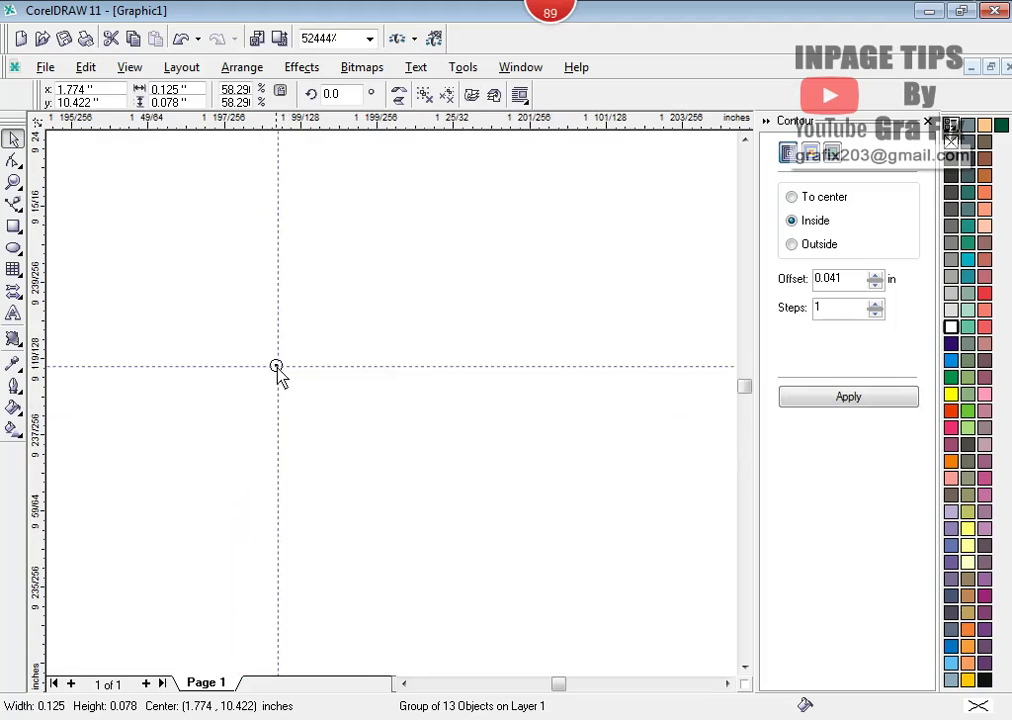
scroll(257, 449, down, 10)
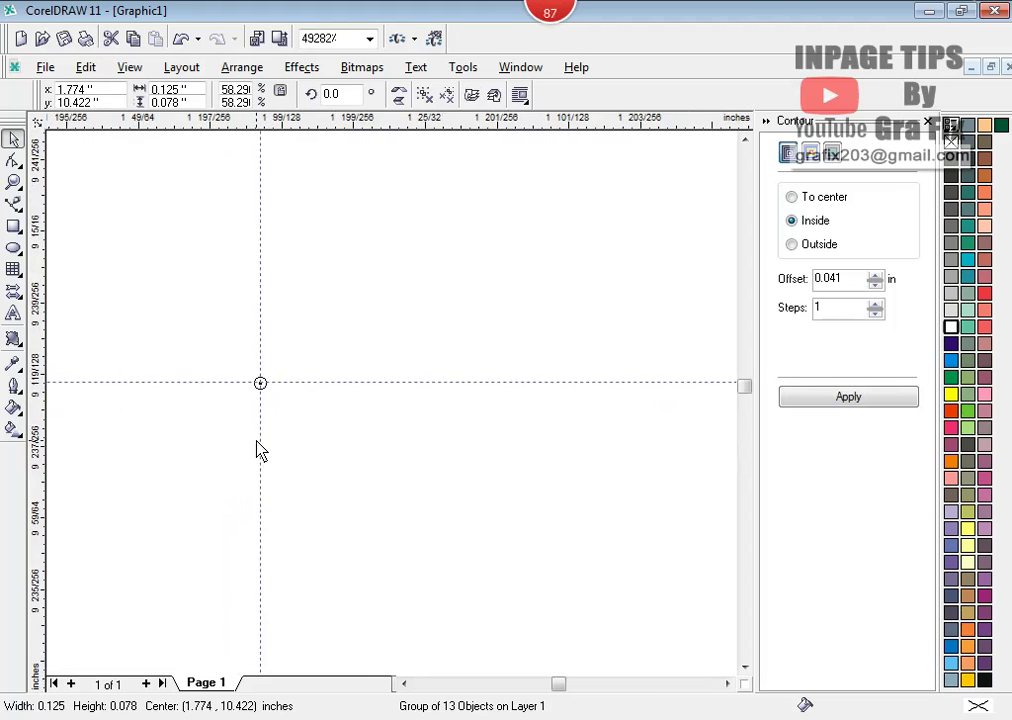
- Rotate a copy of the small arch 15 degrees clockwise about the circle's center and repeat it until arches surround the whole circle
drag(287, 230, 370, 247)
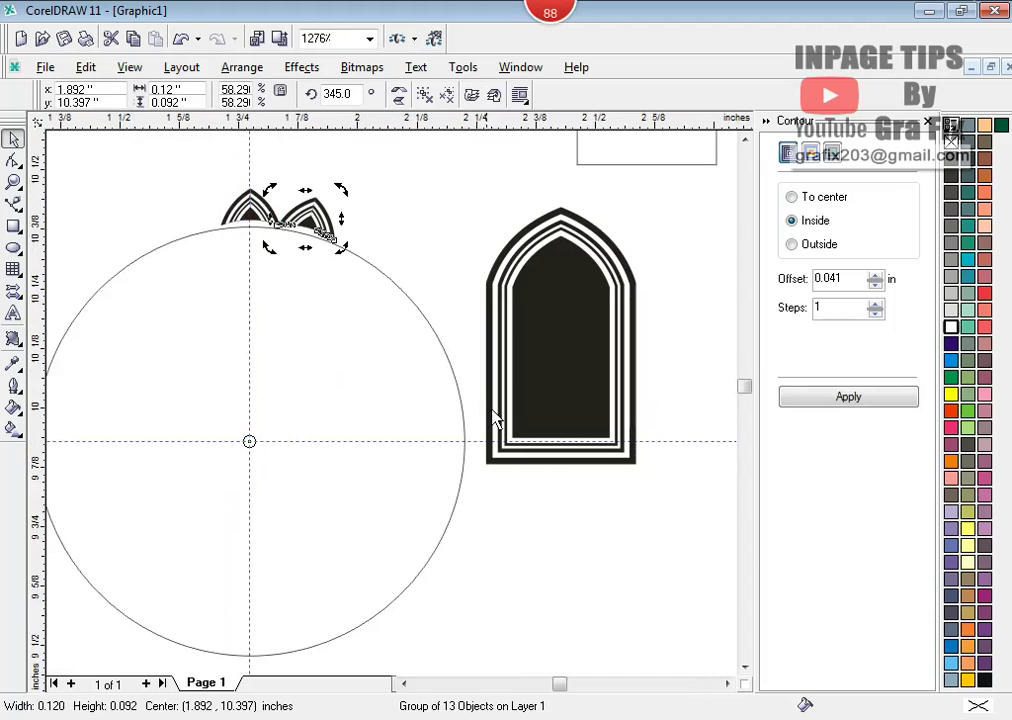
key(ctrl+r)
key(ctrl+r)
key(ctrl+r)
key(ctrl+r)
key(ctrl+r)
key(ctrl+r)
key(ctrl+r)
key(ctrl+r)
key(ctrl+r)
key(ctrl+r)
key(ctrl+r)
key(ctrl+r)
key(ctrl+r)
key(ctrl+r)
key(ctrl+r)
key(ctrl+r)
key(ctrl+r)
key(ctrl+r)
key(ctrl+r)
key(ctrl+r)
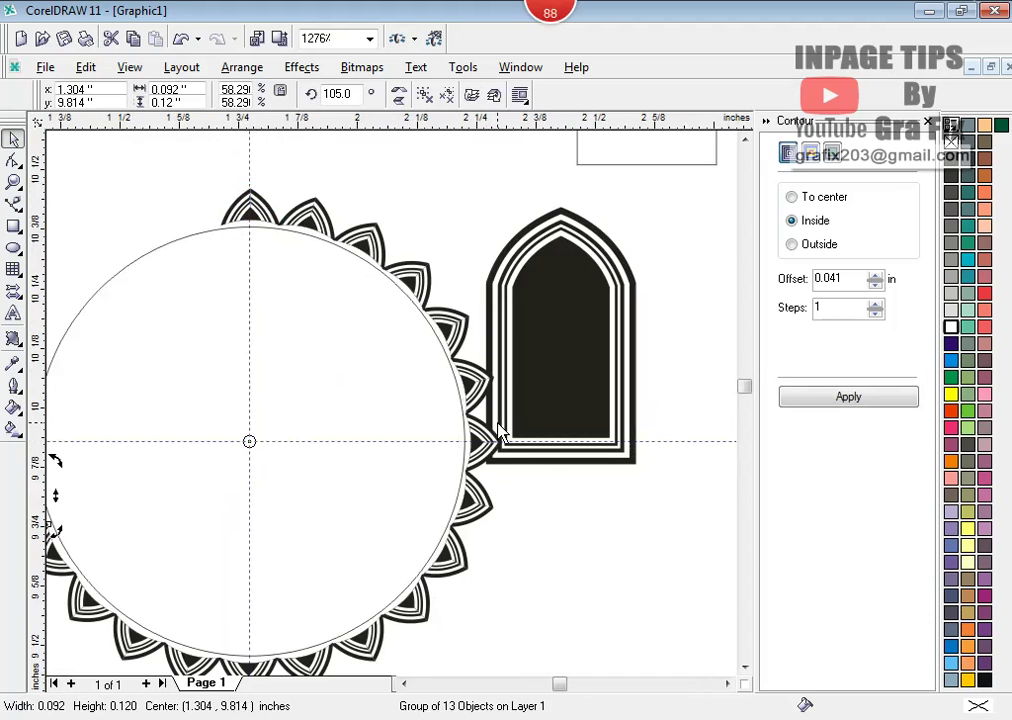
key(ctrl+r)
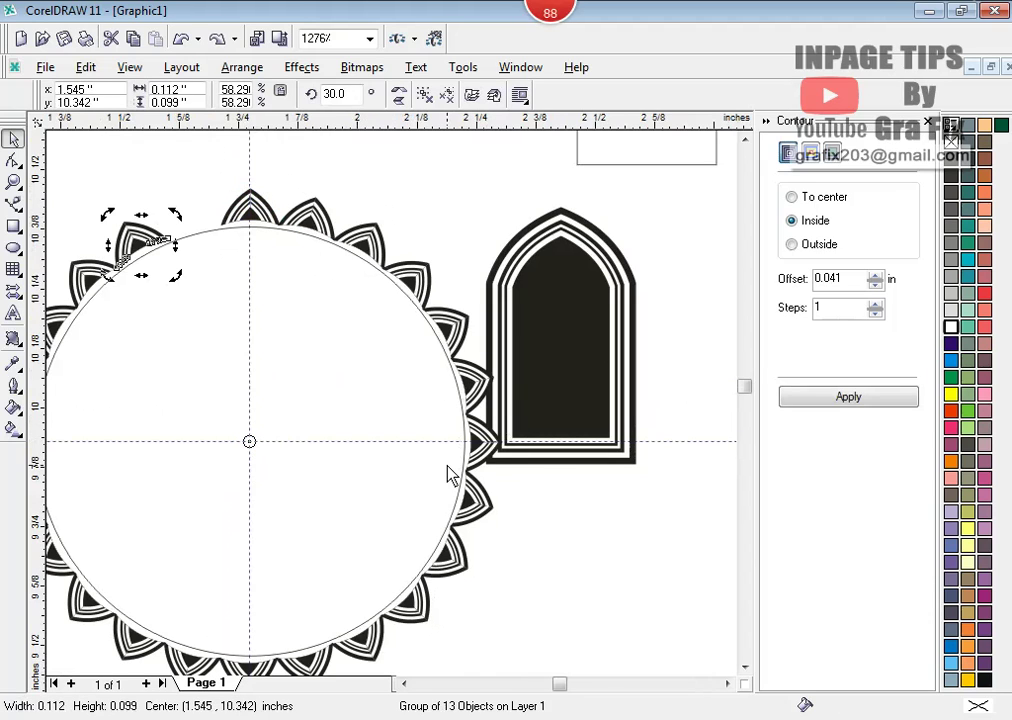
key(ctrl+r)
click(413, 532)
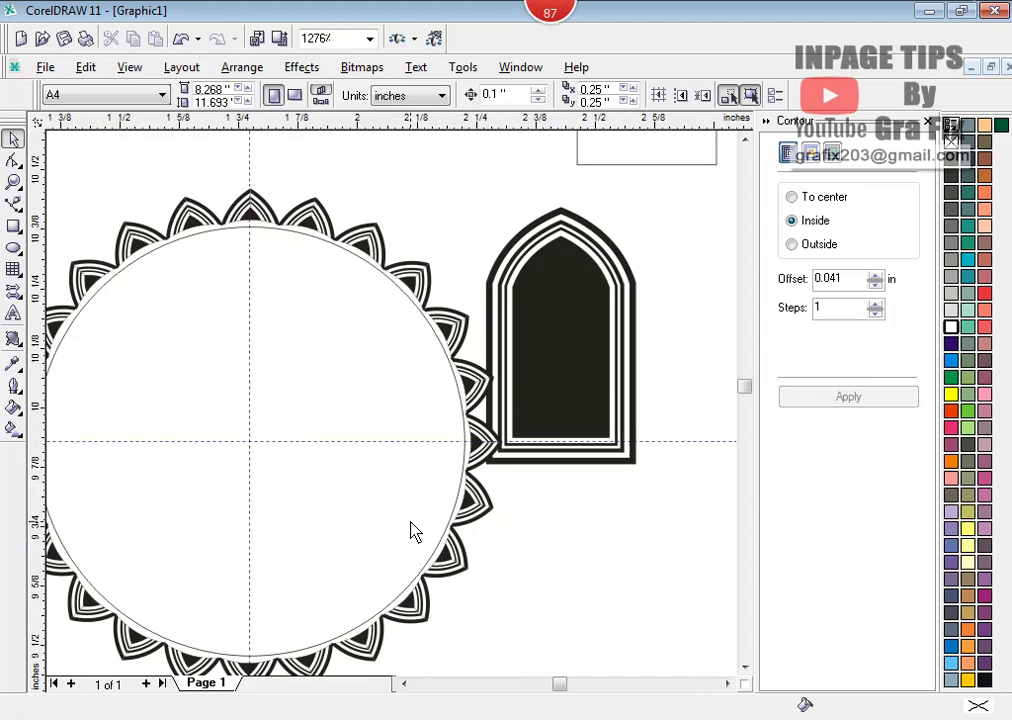
click(343, 341)
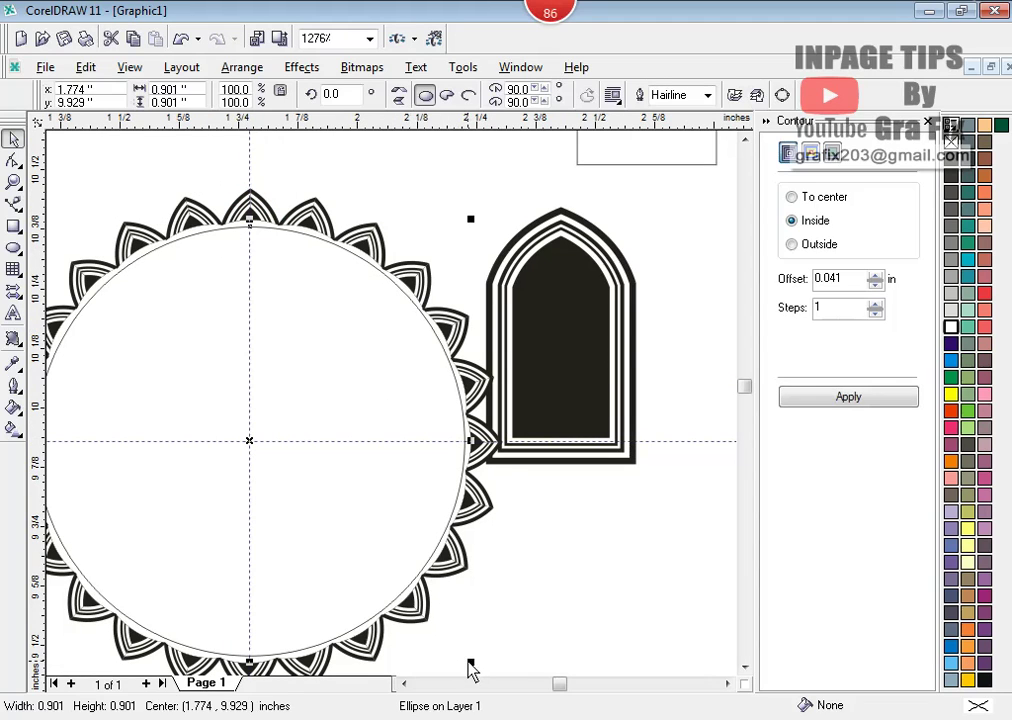
drag(472, 672, 459, 522)
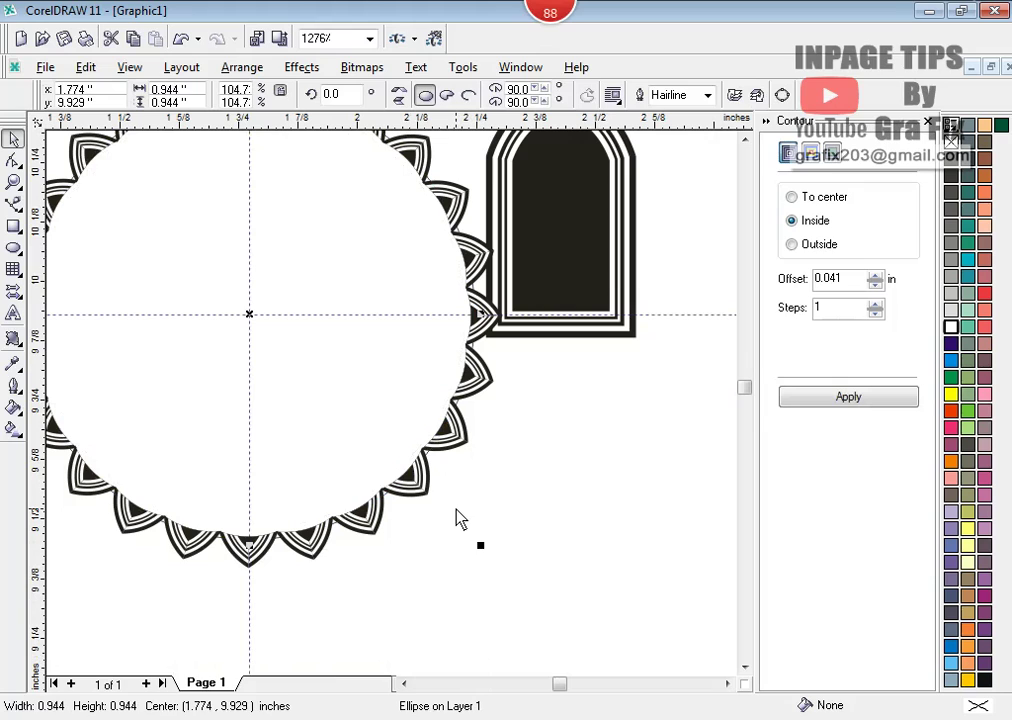
key(ctrl+z)
- Enlarge the circle about its center to about 0.922 inches in diameter, covering the arch bases, and fill it with white
click(745, 139)
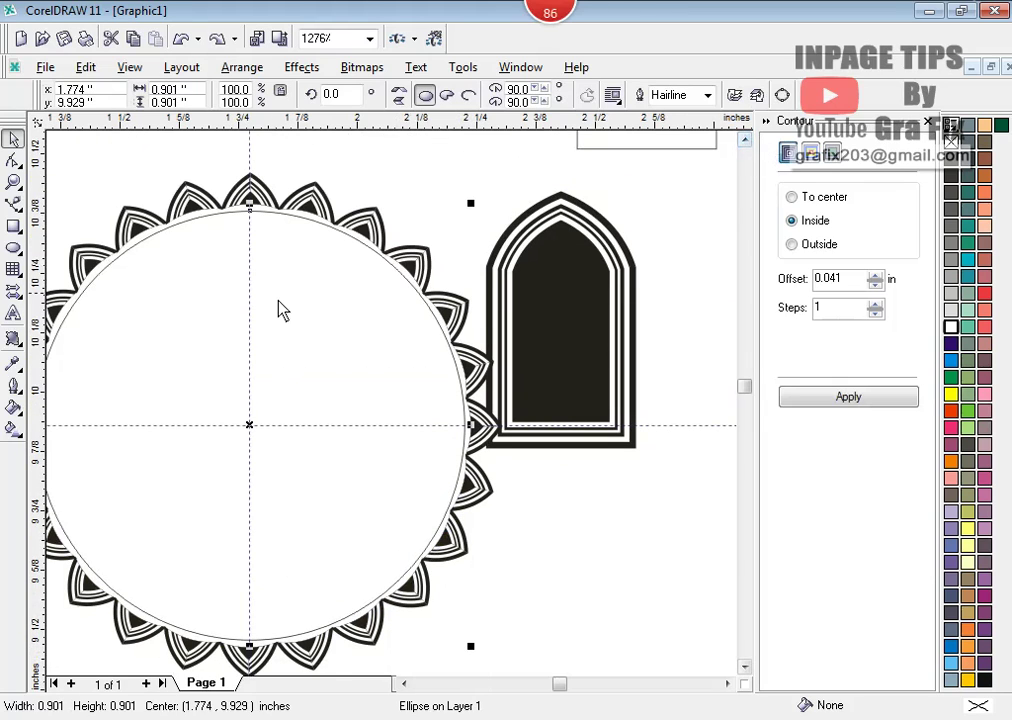
drag(476, 656, 480, 662)
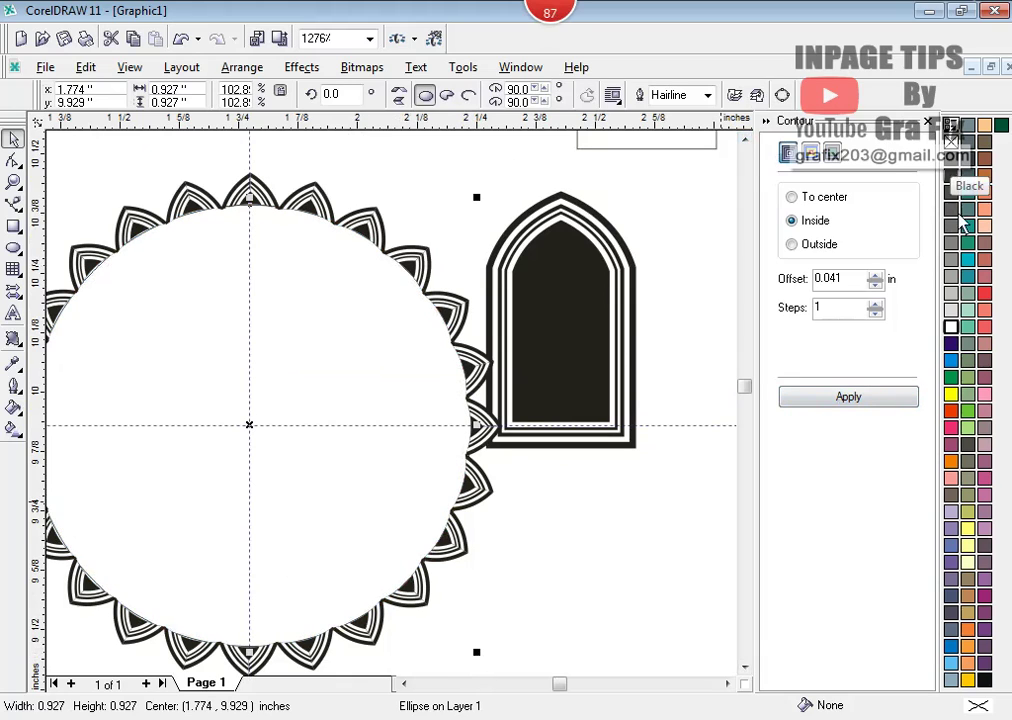
click(951, 326)
scroll(397, 258, up, 1)
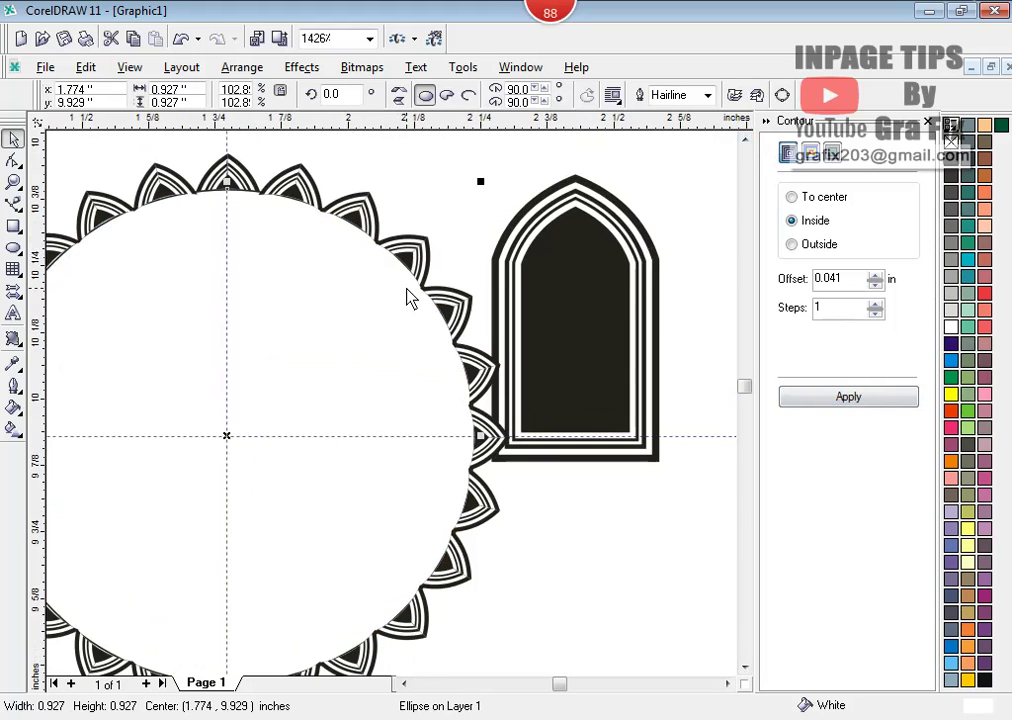
scroll(410, 297, up, 4)
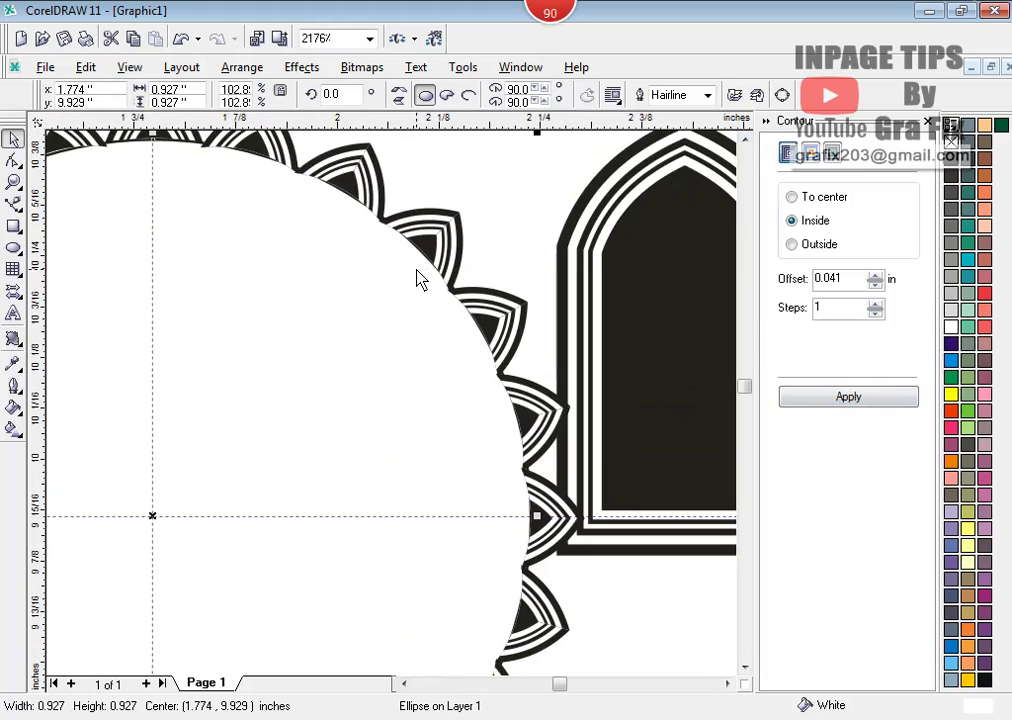
scroll(418, 280, down, 10)
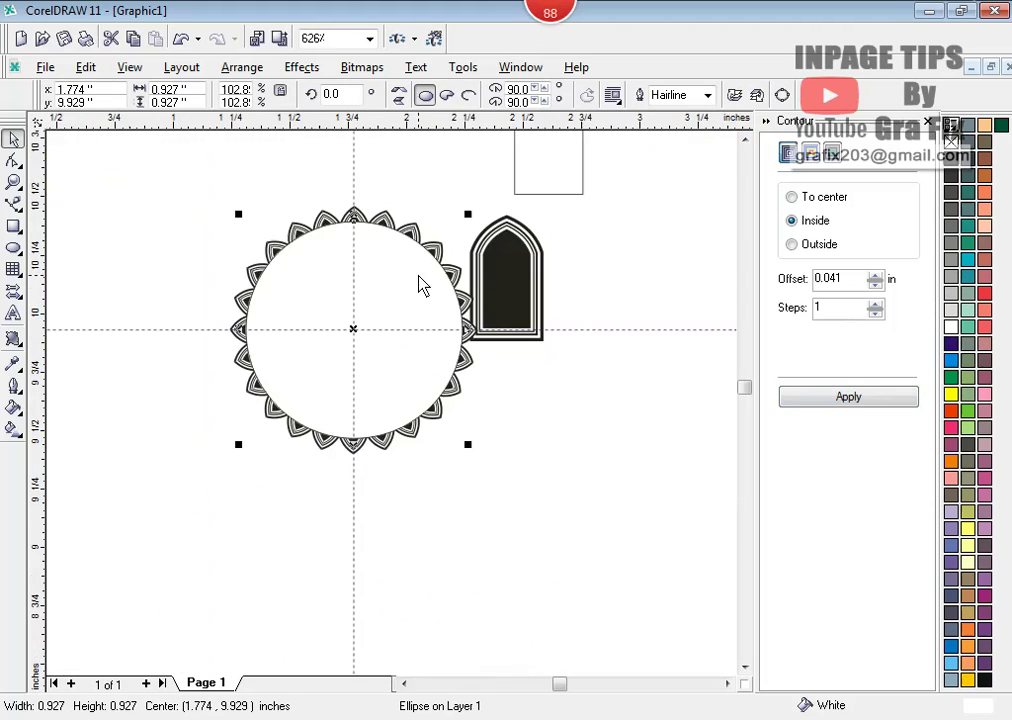
mouse_move(469, 446)
mouse_down()
mouse_move(461, 438)
mouse_move(471, 452)
mouse_up()
scroll(420, 375, up, 4)
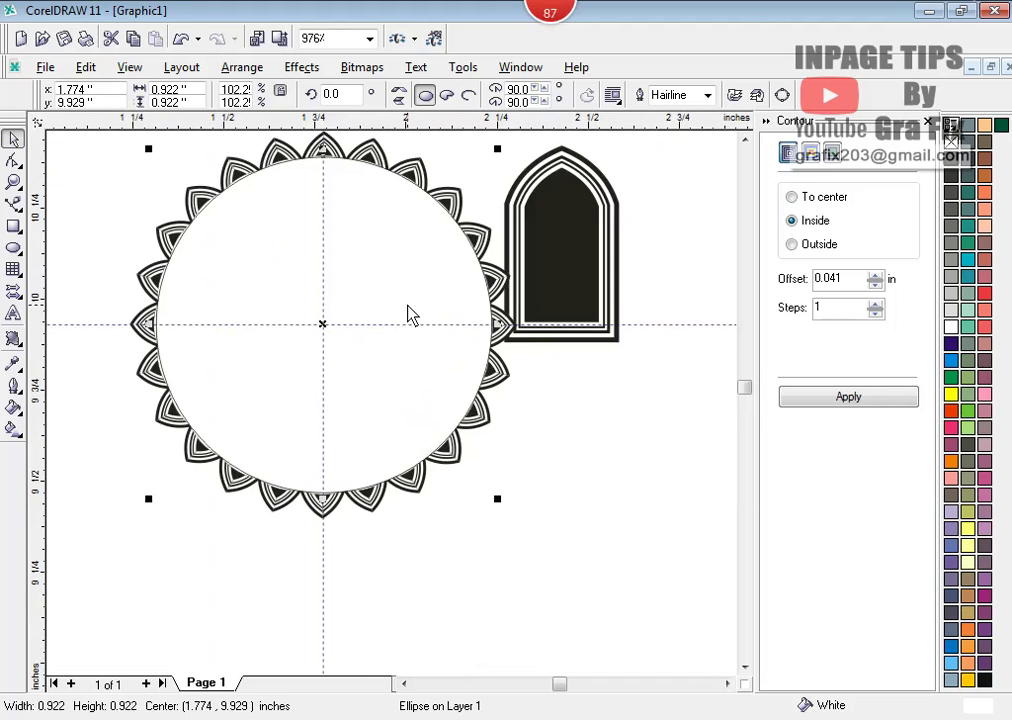
- Create a concentric smaller copy of the circle about 0.869 inches in diameter and set its outline width to 1.0 pt
drag(499, 506, 490, 490)
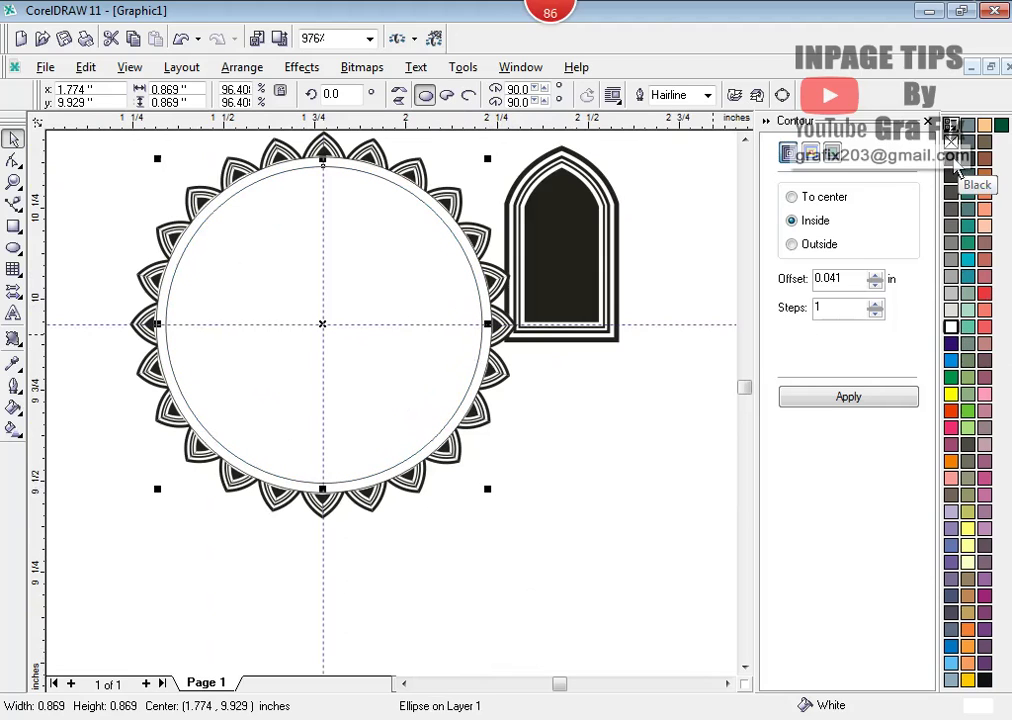
click(707, 95)
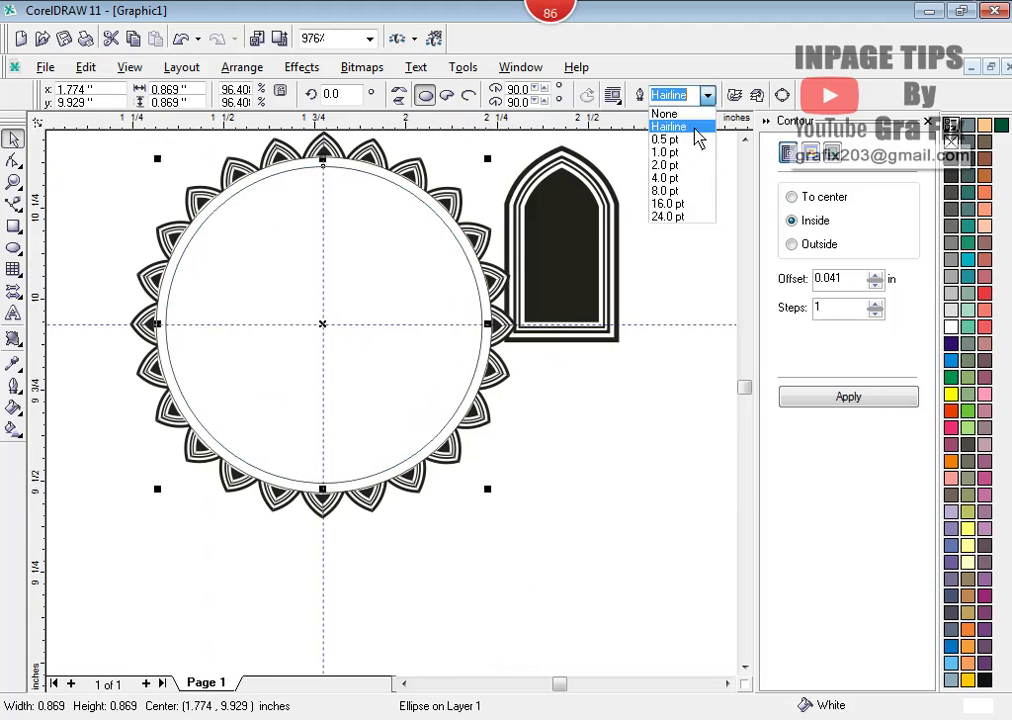
click(666, 152)
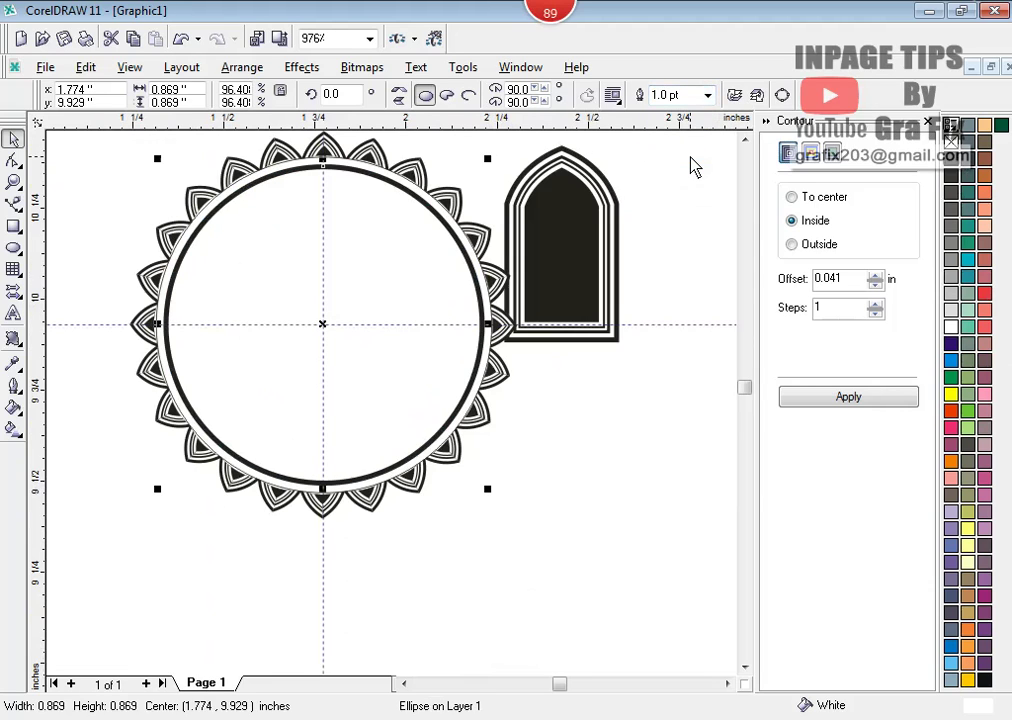
- Give the inner circle's outline a fine dotted style with rounded corners and line caps, placed behind the fill and scaled with the image
click(13, 385)
click(32, 396)
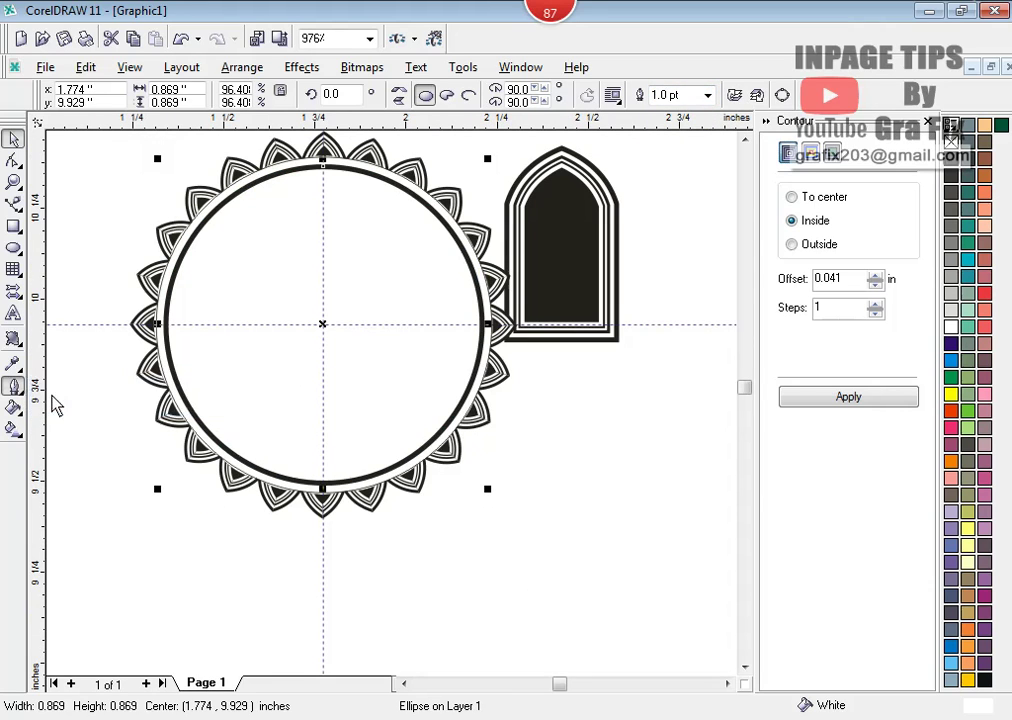
click(485, 310)
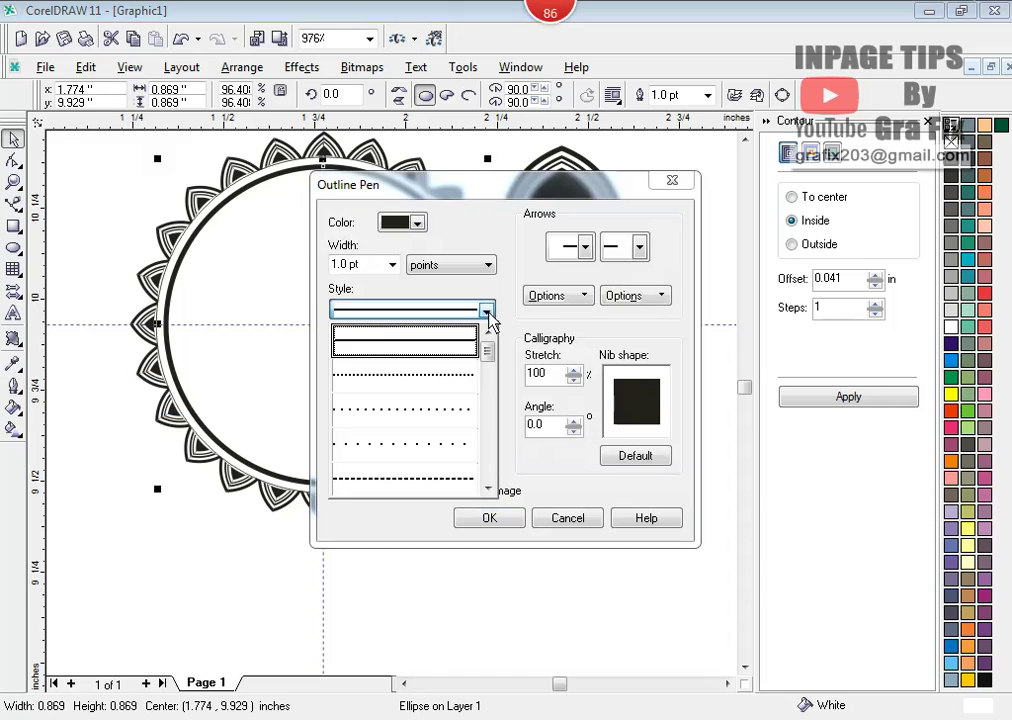
click(458, 387)
click(348, 430)
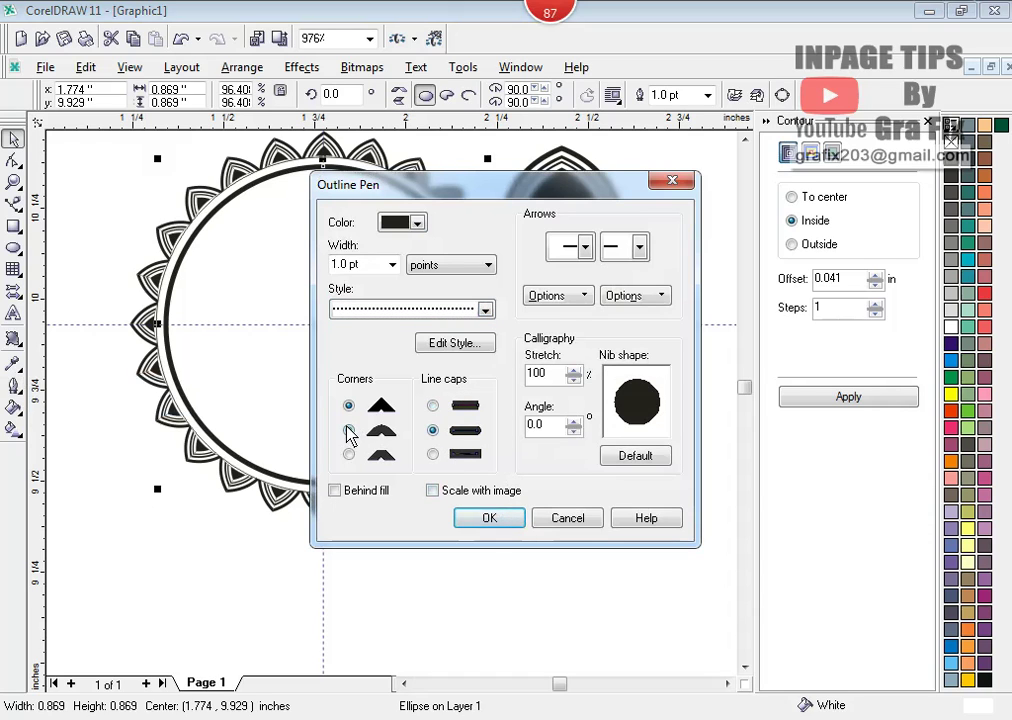
click(432, 492)
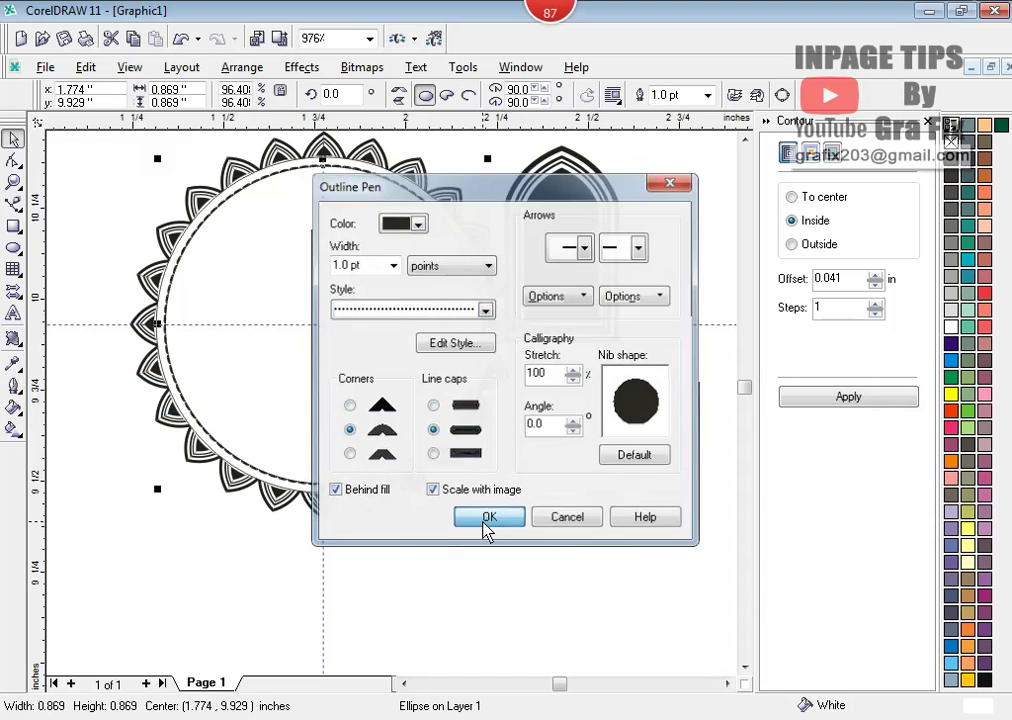
click(485, 520)
click(531, 355)
- Examine the arch ring with its dotted inner circle up close and in relation to the whole page
scroll(368, 170, up, 2)
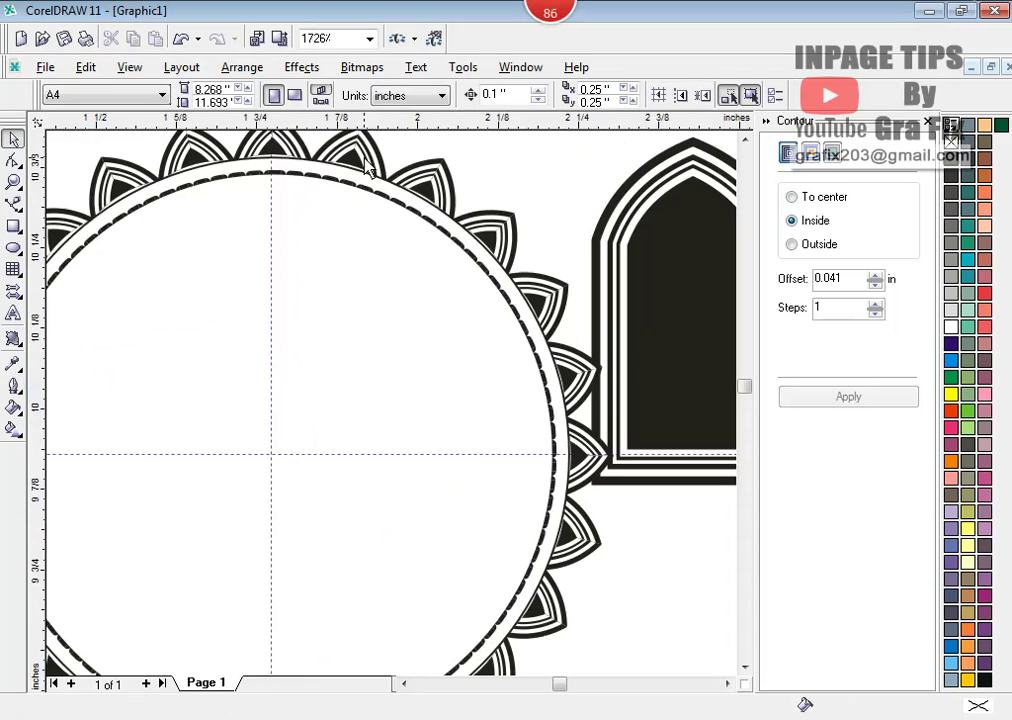
scroll(368, 170, down, 1)
scroll(368, 205, down, 1)
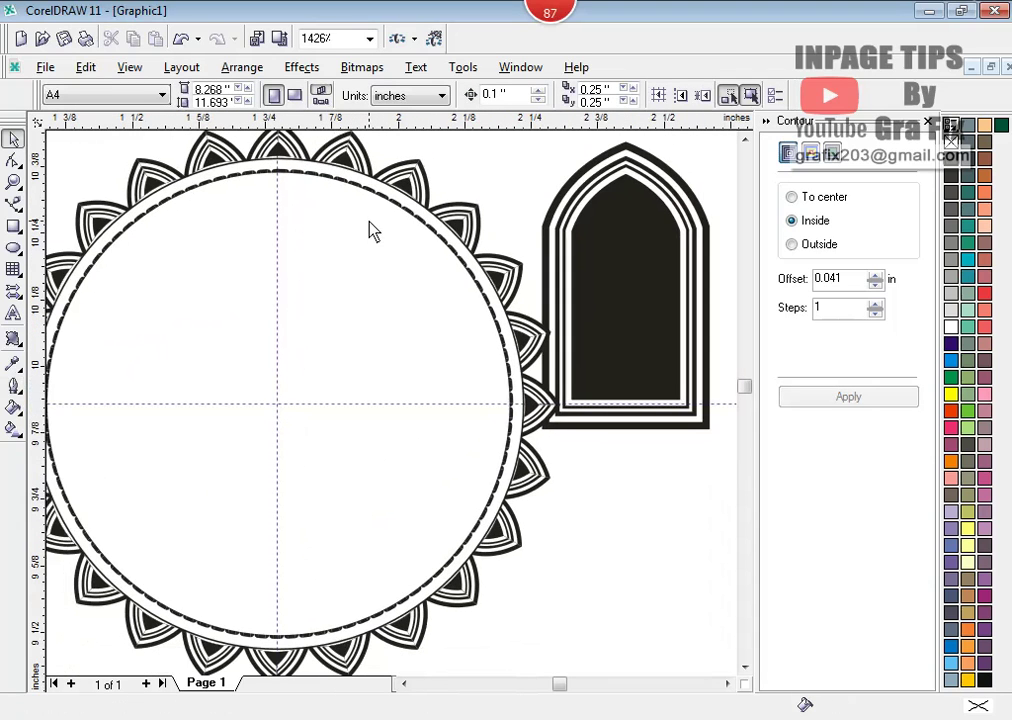
click(369, 224)
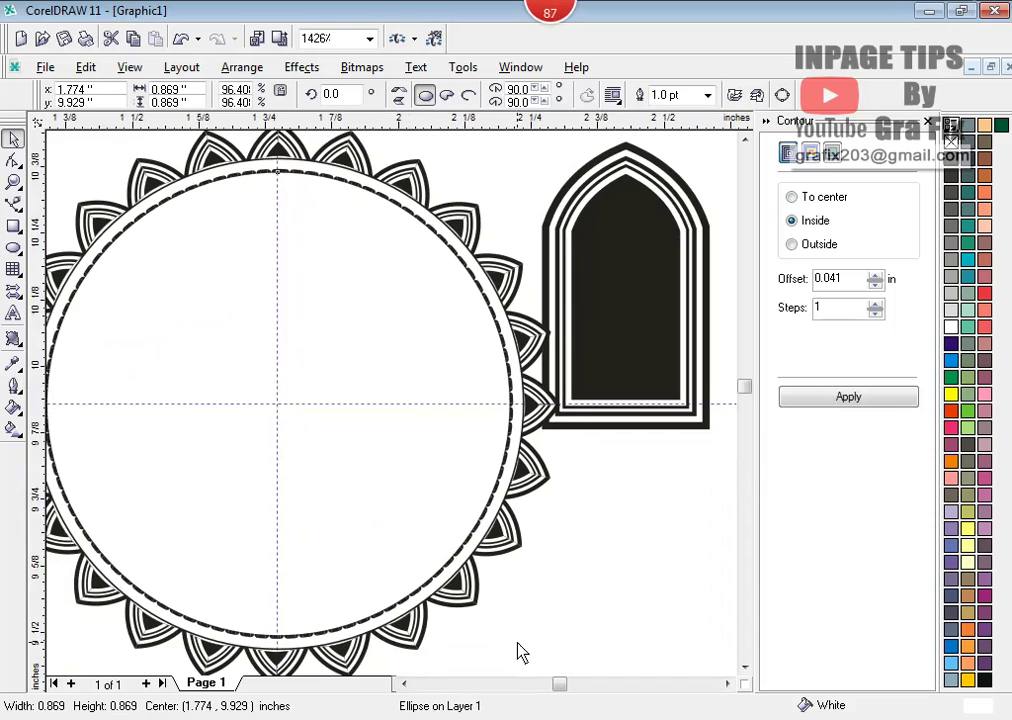
drag(521, 652, 522, 652)
click(562, 601)
scroll(362, 166, up, 1)
scroll(366, 177, down, 10)
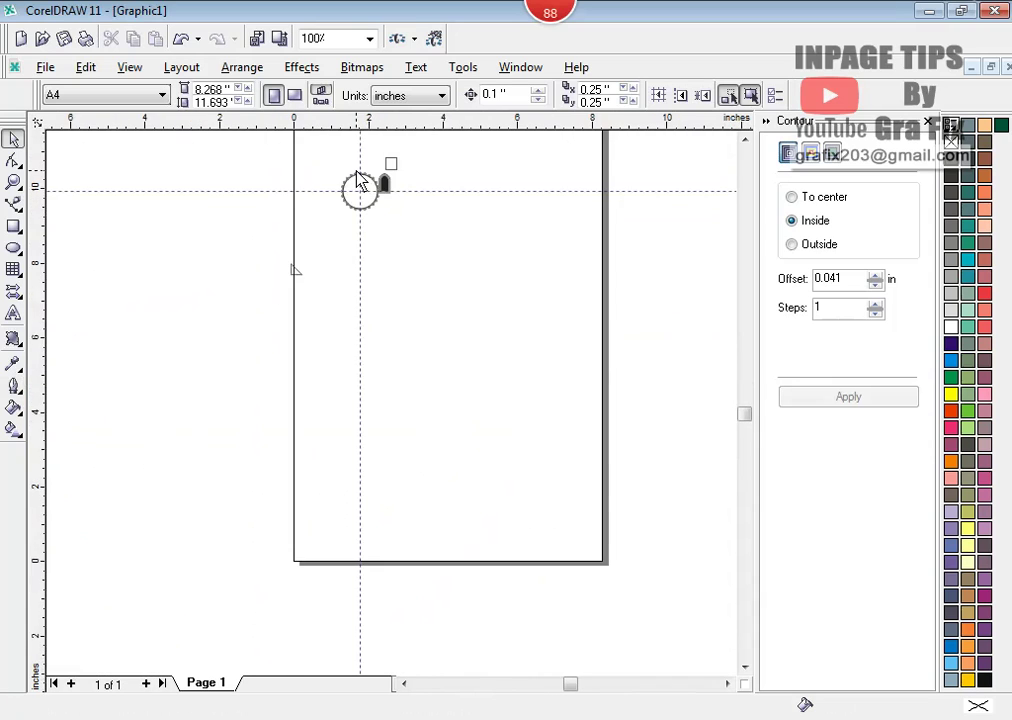
scroll(357, 181, up, 10)
scroll(361, 176, down, 11)
scroll(357, 172, up, 1)
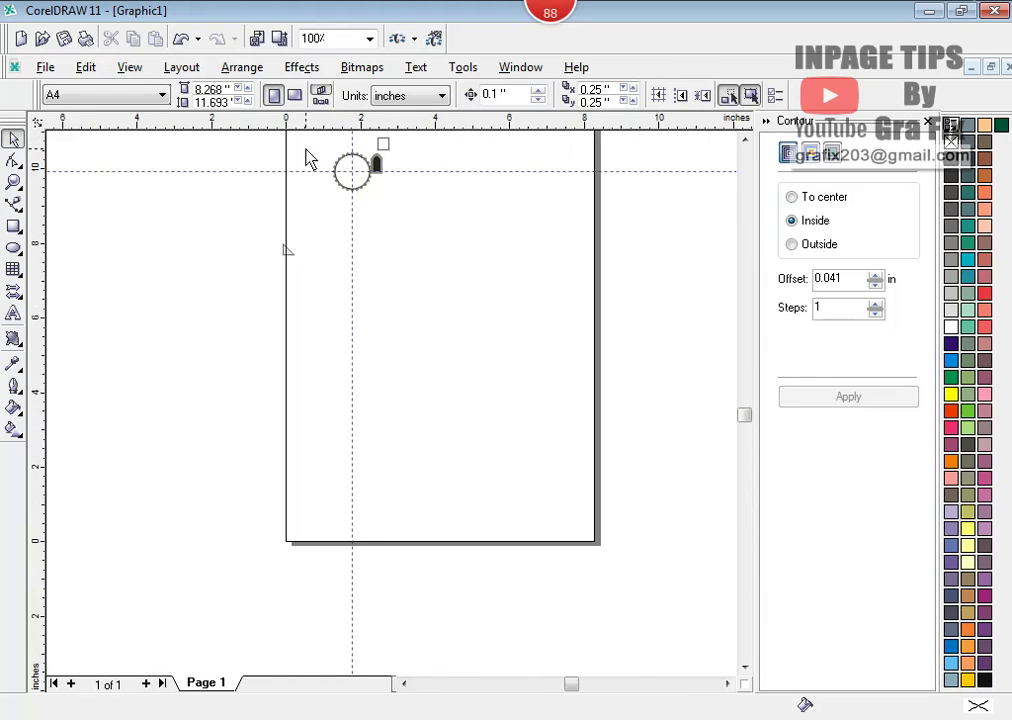
- Delete the small empty square above the nested arch
drag(378, 225, 376, 226)
key(Delete)
scroll(383, 150, up, 8)
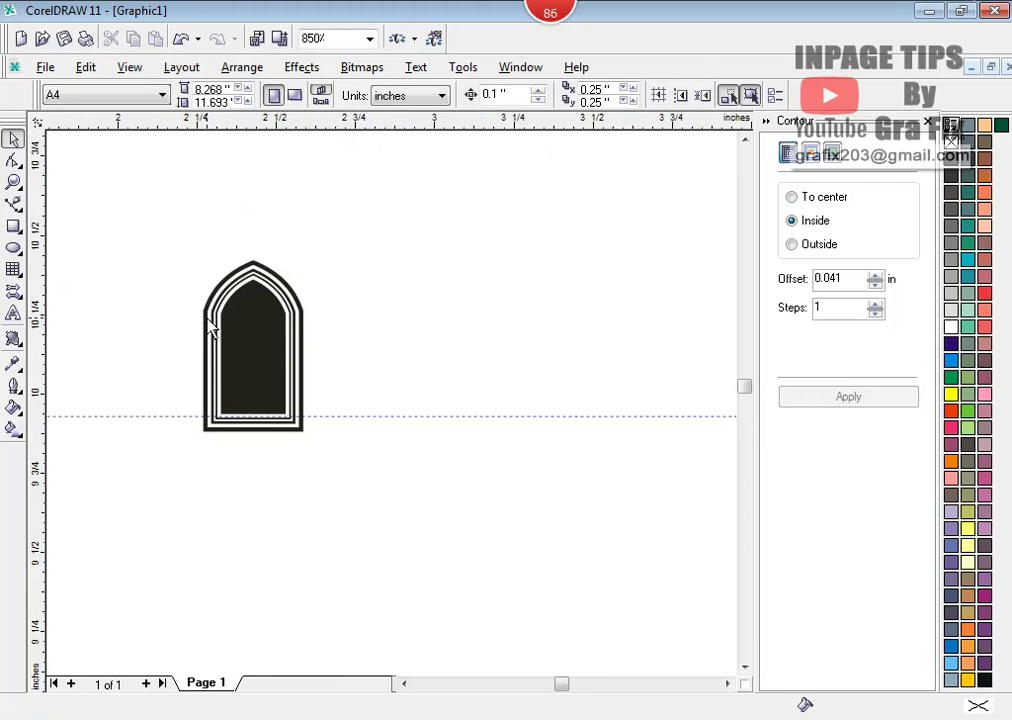
scroll(237, 312, up, 3)
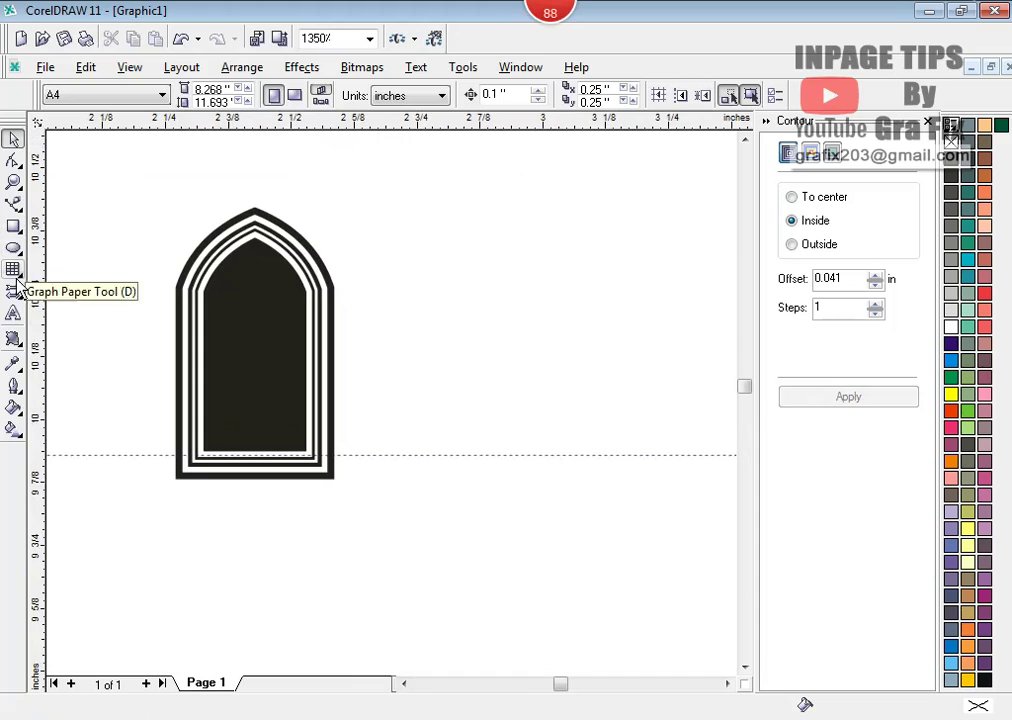
- Draw a frame basic shape about 0.397 by 0.356 inches over the upper part of the nested arch
click(14, 228)
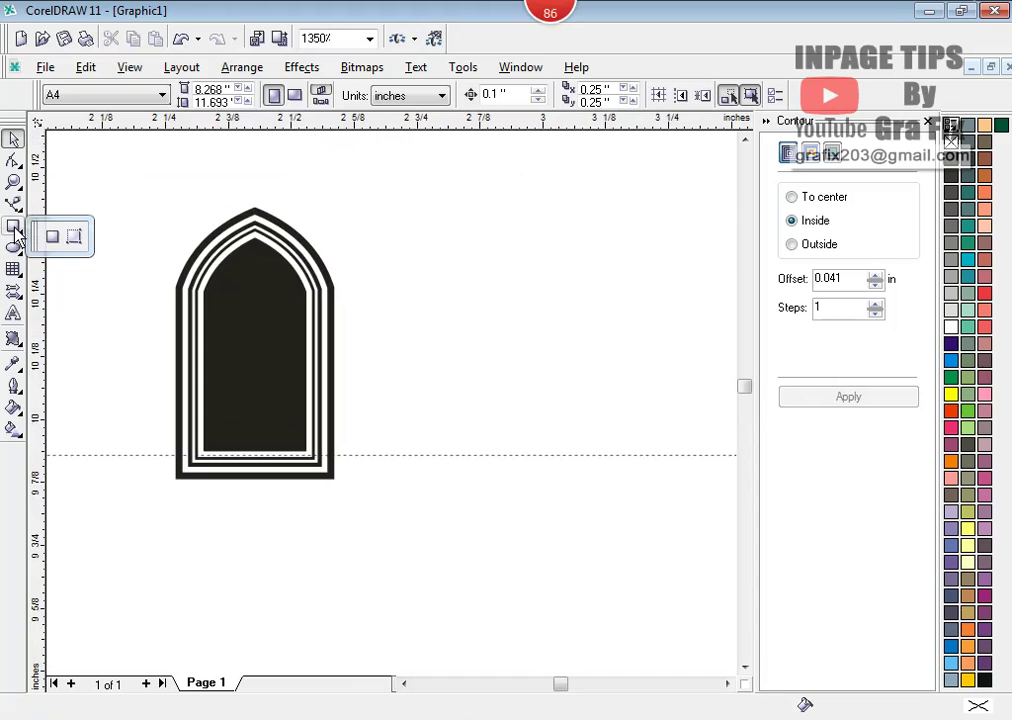
mouse_move(20, 299)
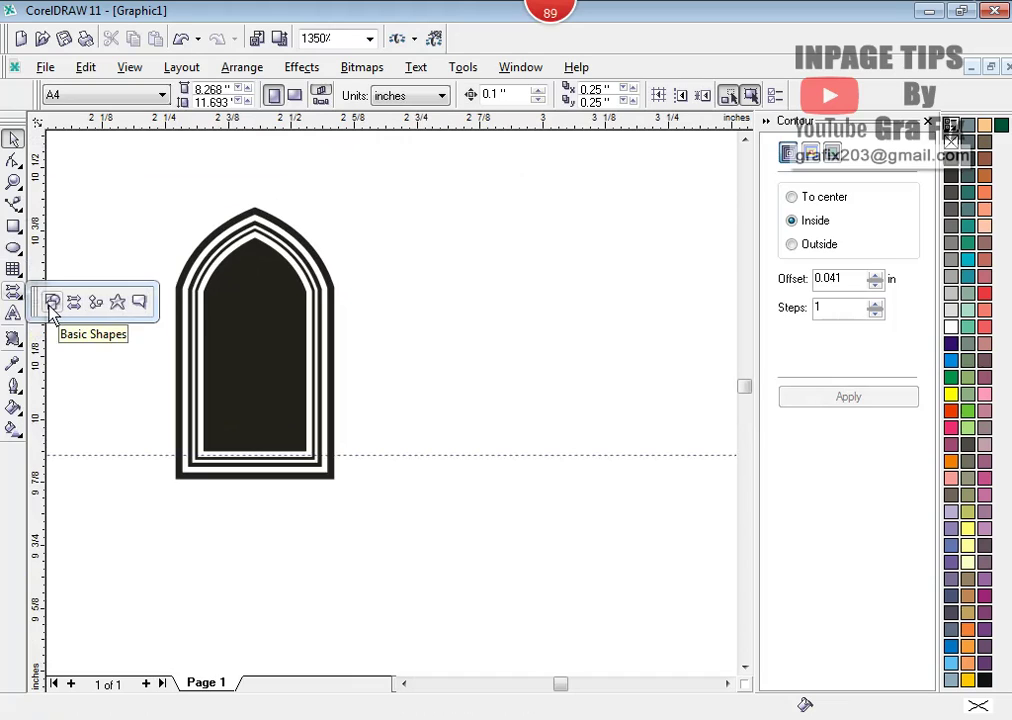
click(14, 340)
click(14, 290)
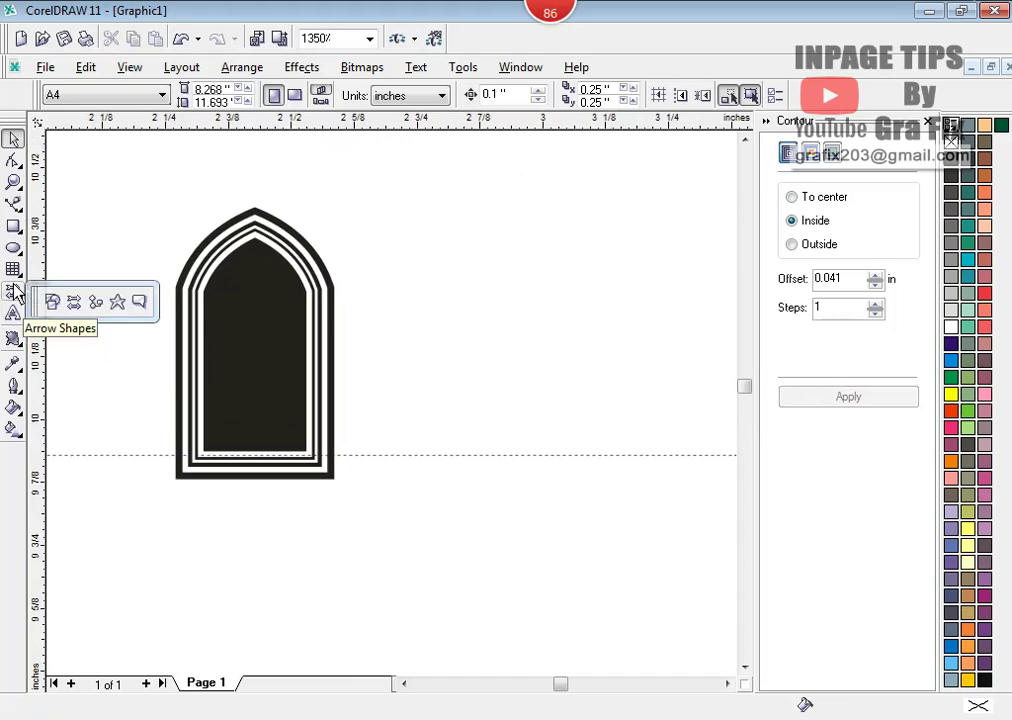
click(52, 301)
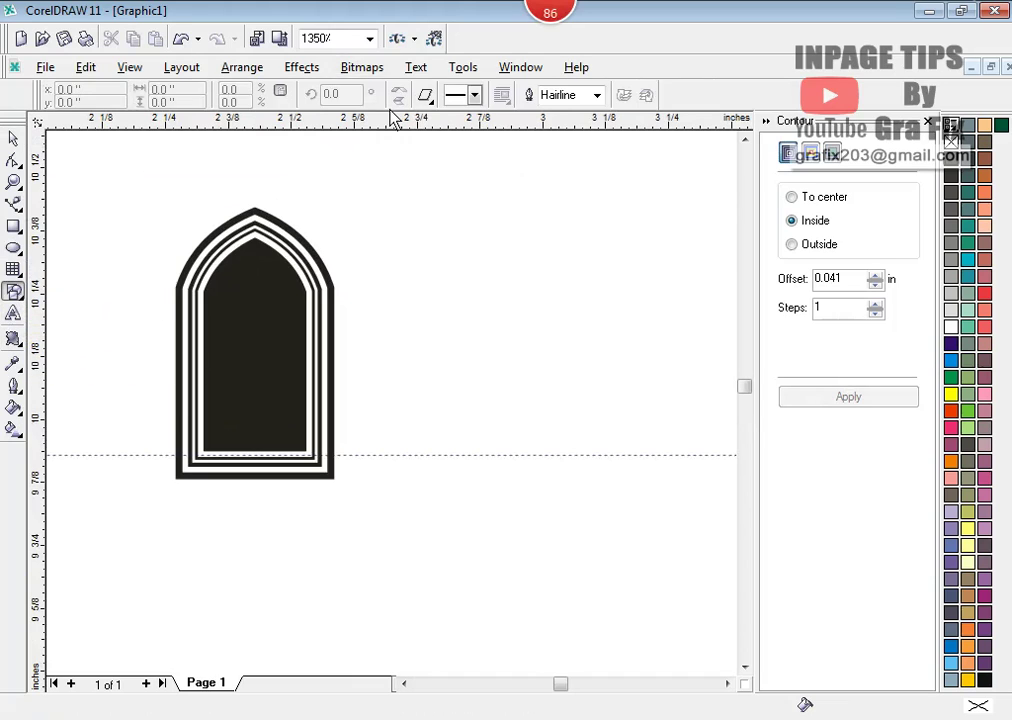
click(426, 100)
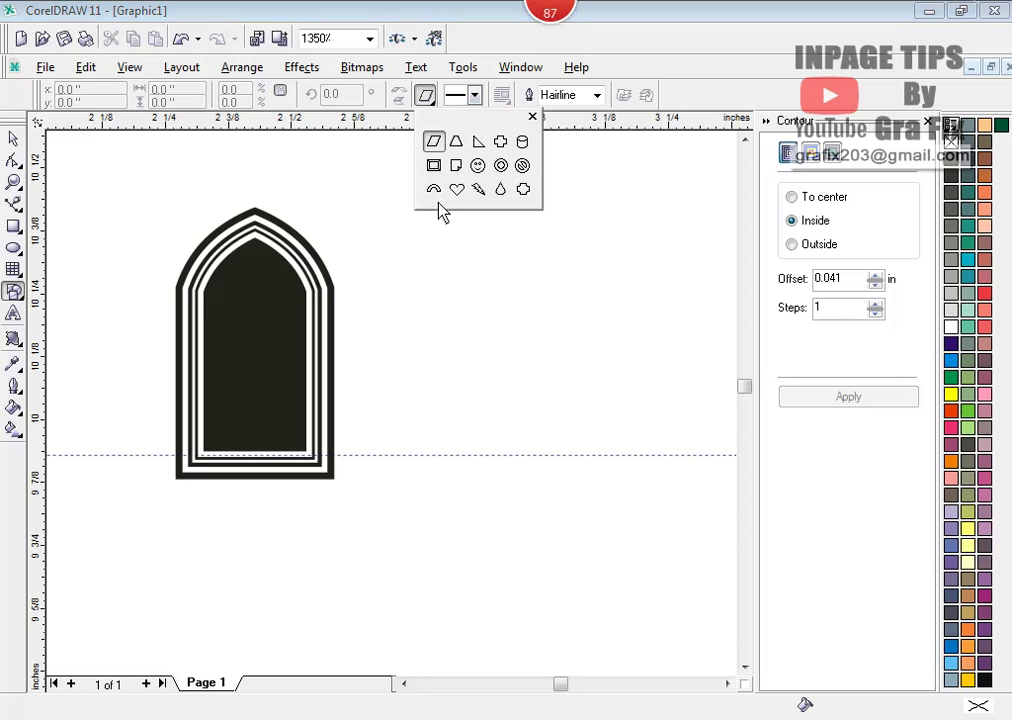
click(434, 166)
drag(188, 197, 390, 380)
drag(286, 295, 248, 283)
- Intersect the frame with the nested arch and move the resulting strip about 0.54 inches to the right
click(11, 136)
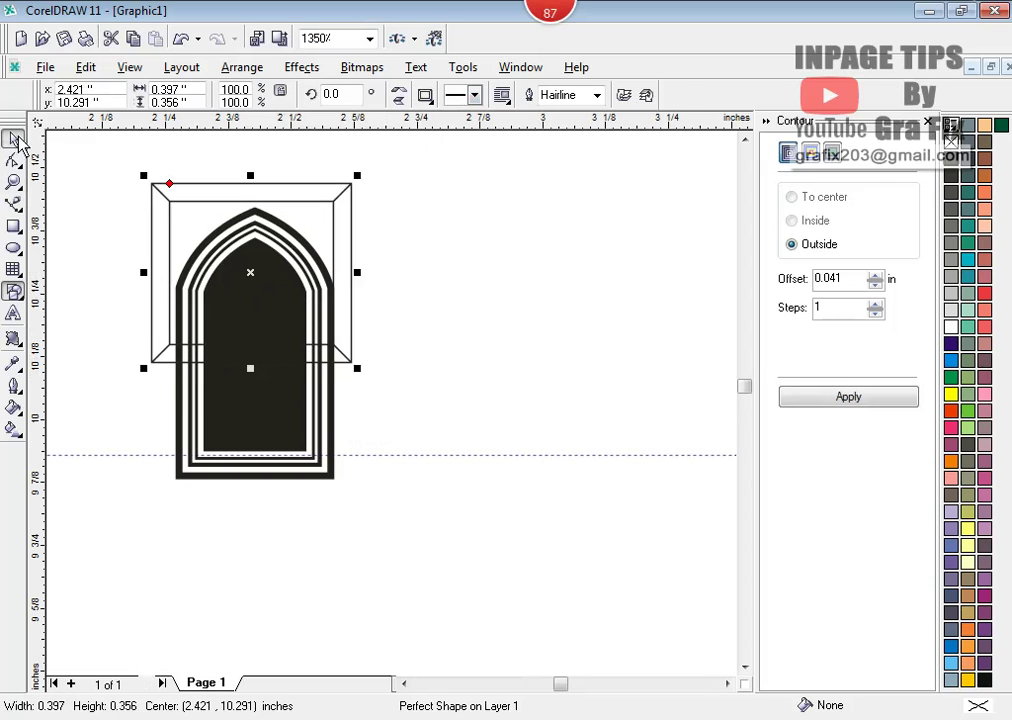
drag(106, 160, 511, 540)
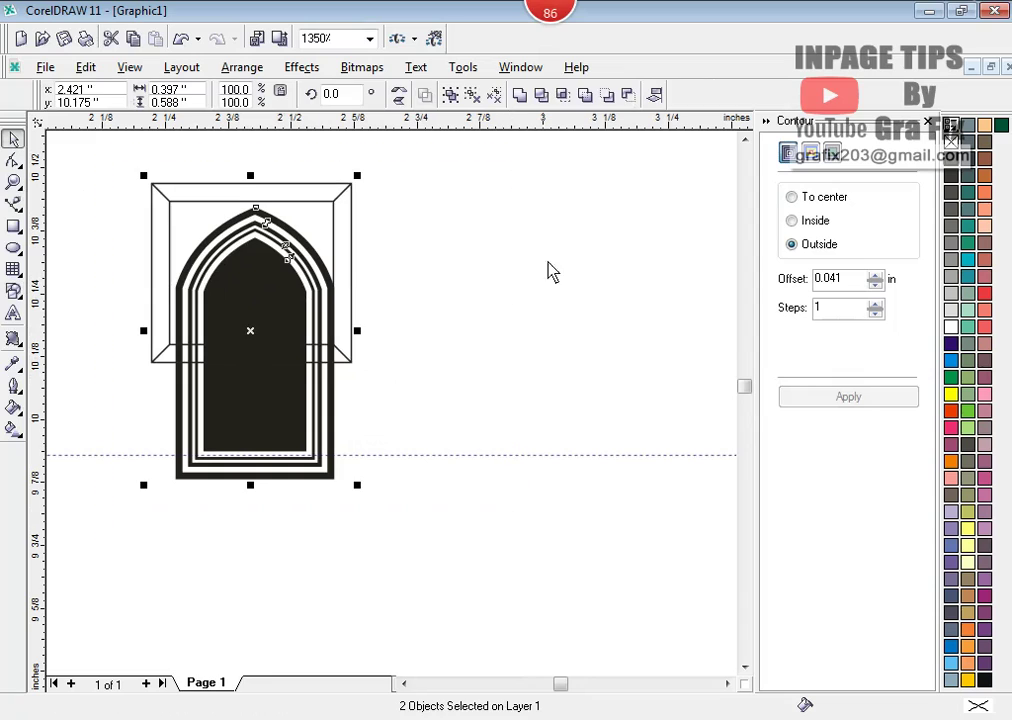
click(562, 96)
key(Escape)
drag(295, 354, 565, 361)
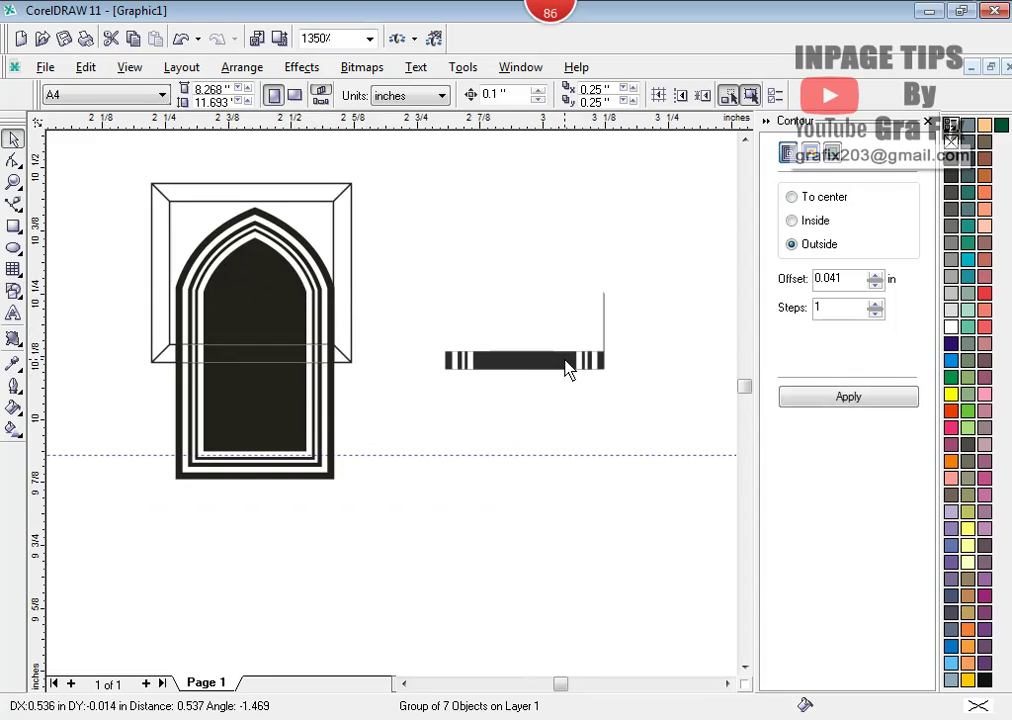
- Ungroup the intersected strip and delete the thin vertical line rising from its right end
click(583, 396)
click(562, 357)
right_click(565, 365)
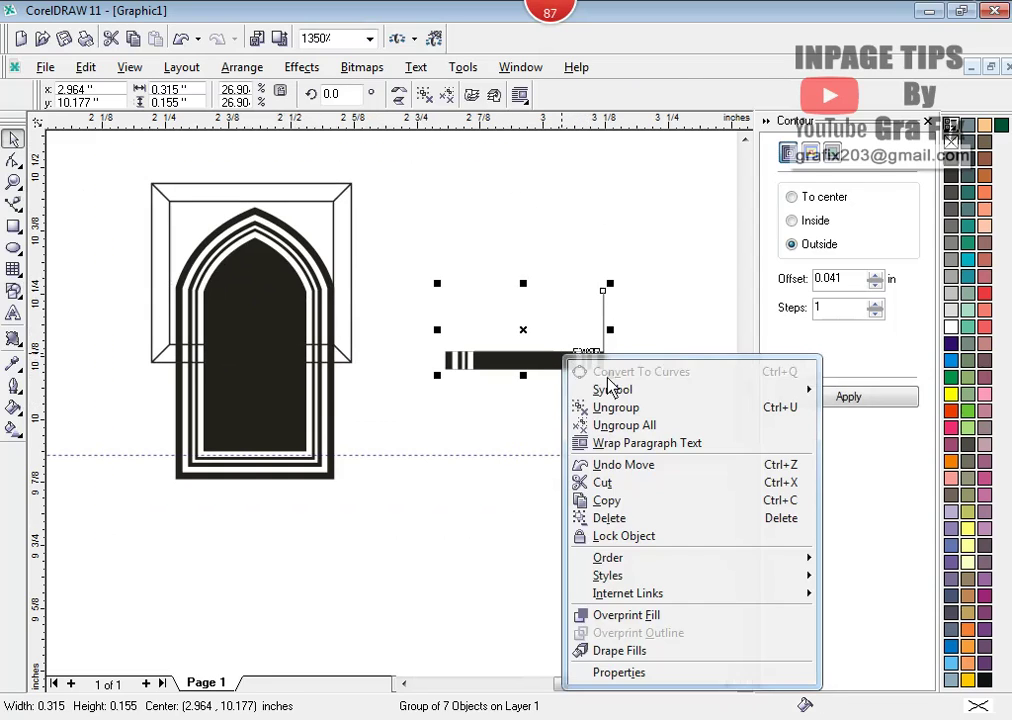
click(638, 408)
click(604, 337)
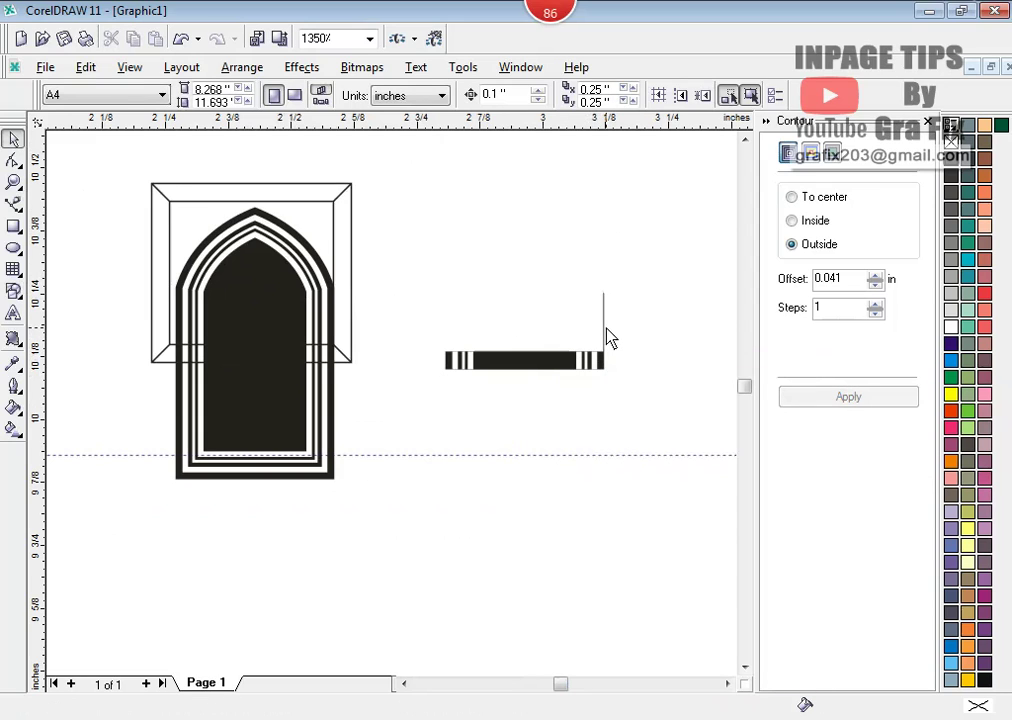
click(604, 330)
key(Delete)
scroll(495, 363, up, 1)
scroll(495, 363, up, 2)
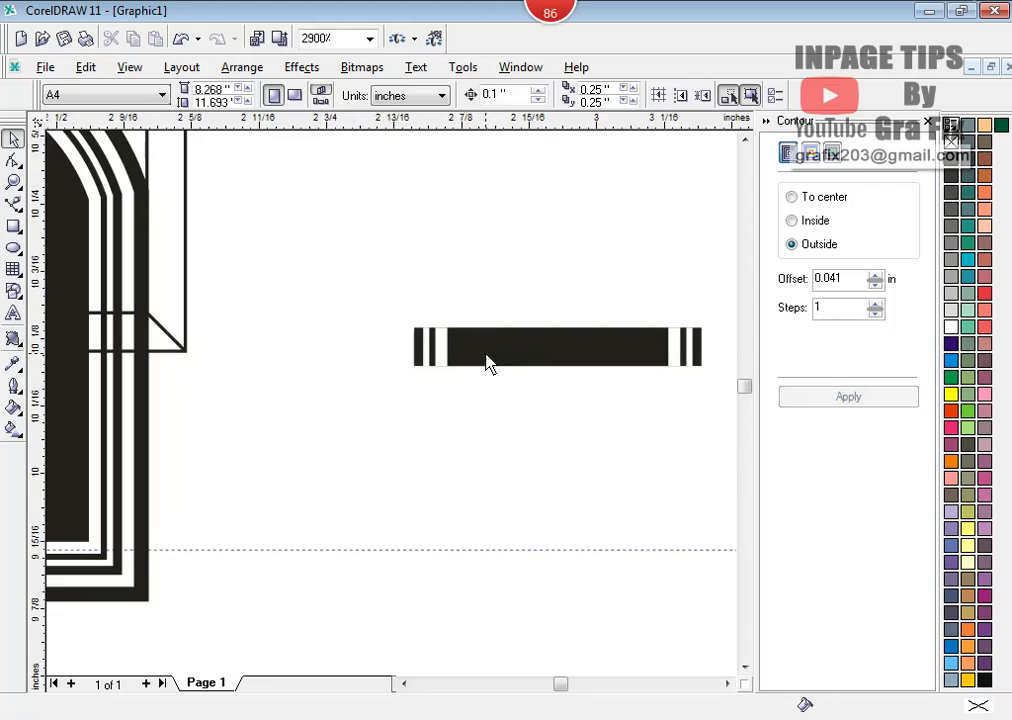
drag(570, 366, 679, 408)
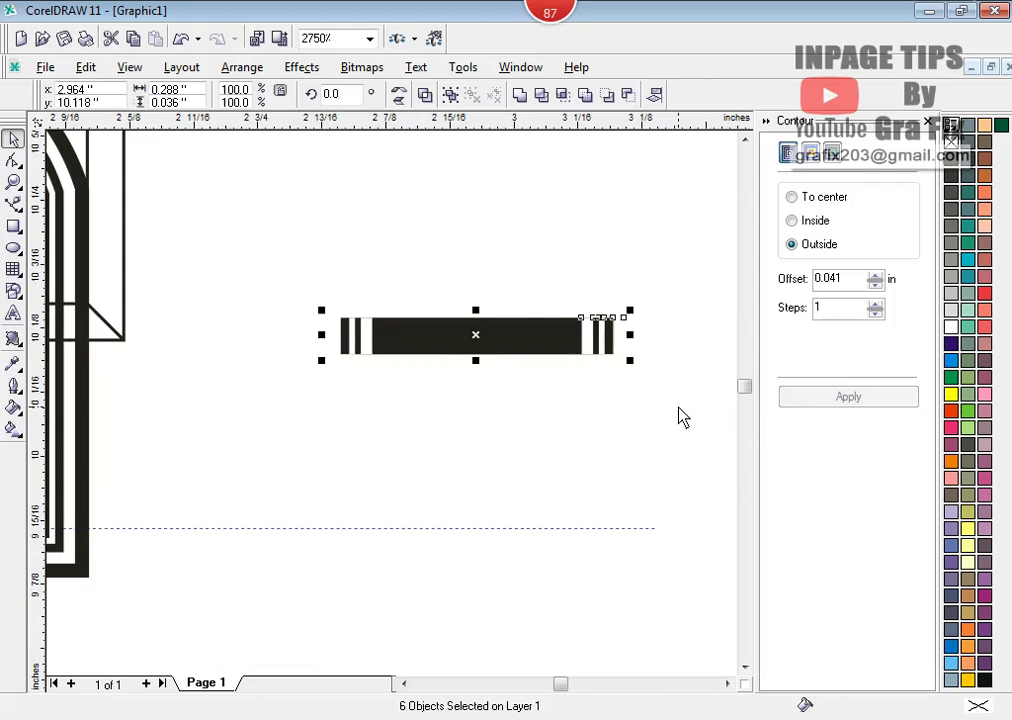
click(625, 400)
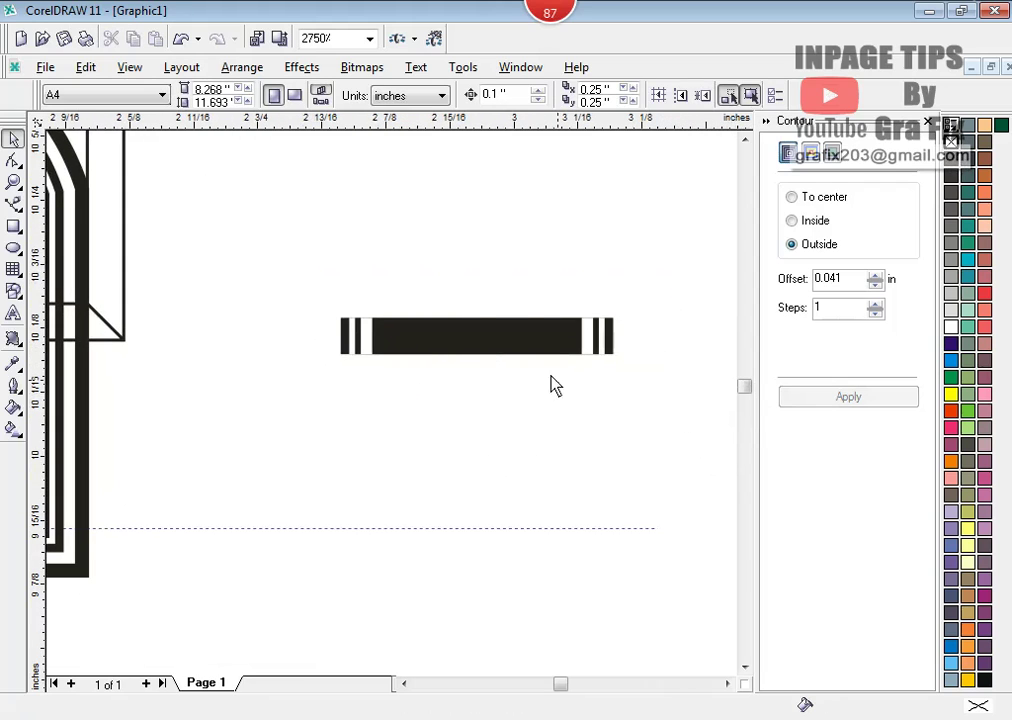
scroll(603, 332, up, 3)
drag(603, 332, 614, 238)
click(436, 384)
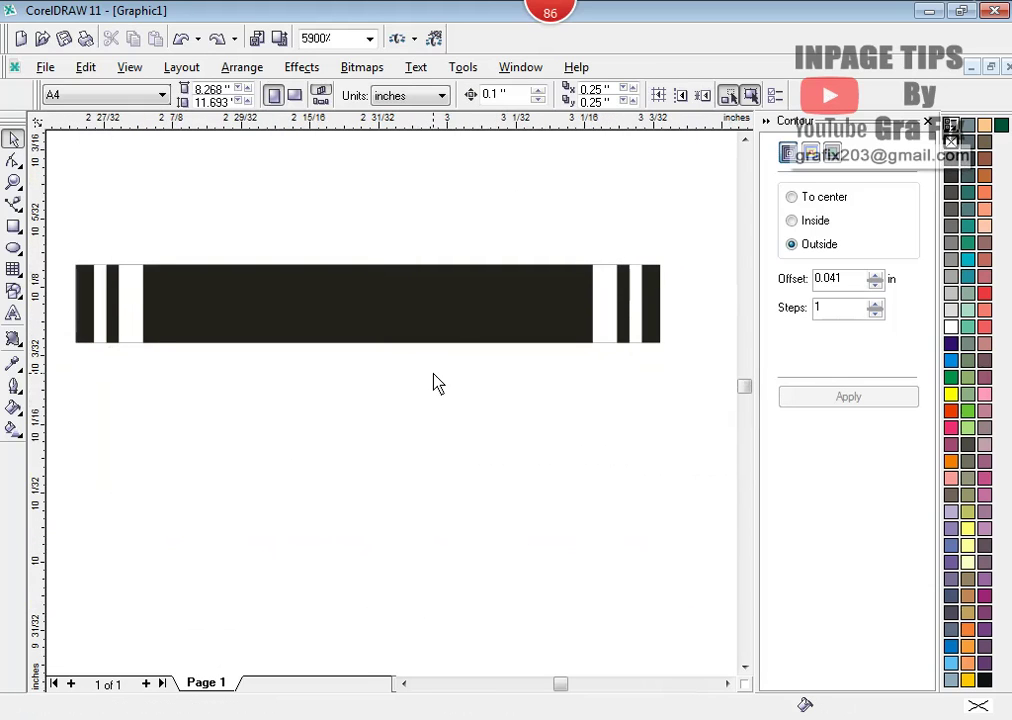
scroll(436, 384, down, 3)
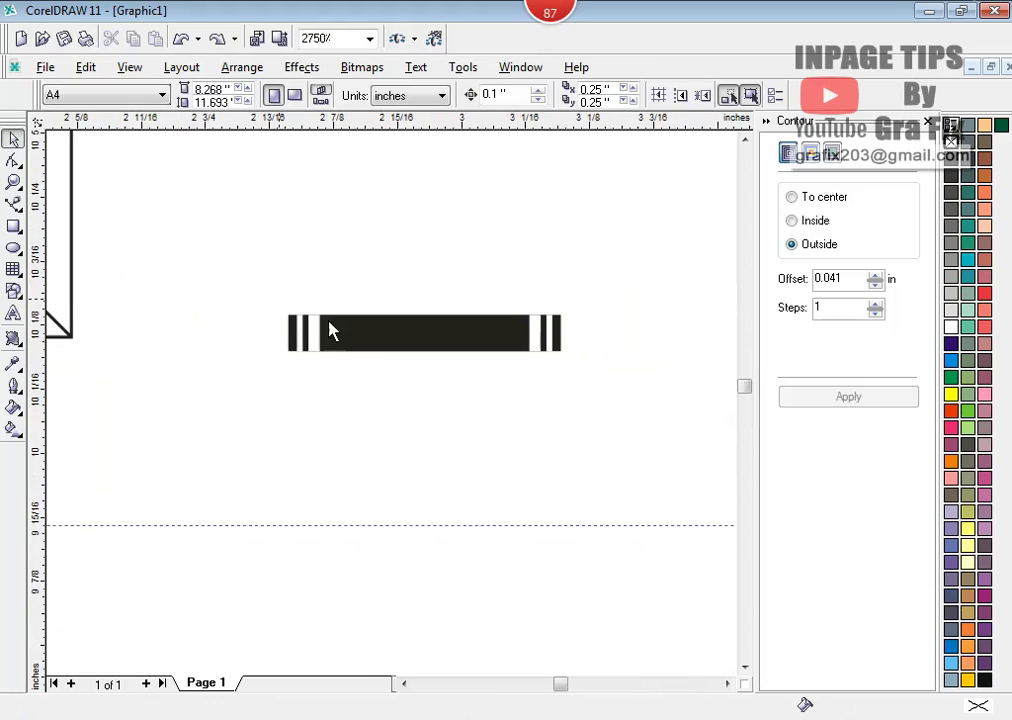
- Group the strip's six pieces and move the group up and left, centering it at about 2.893, 10.163 inches
drag(218, 268, 692, 467)
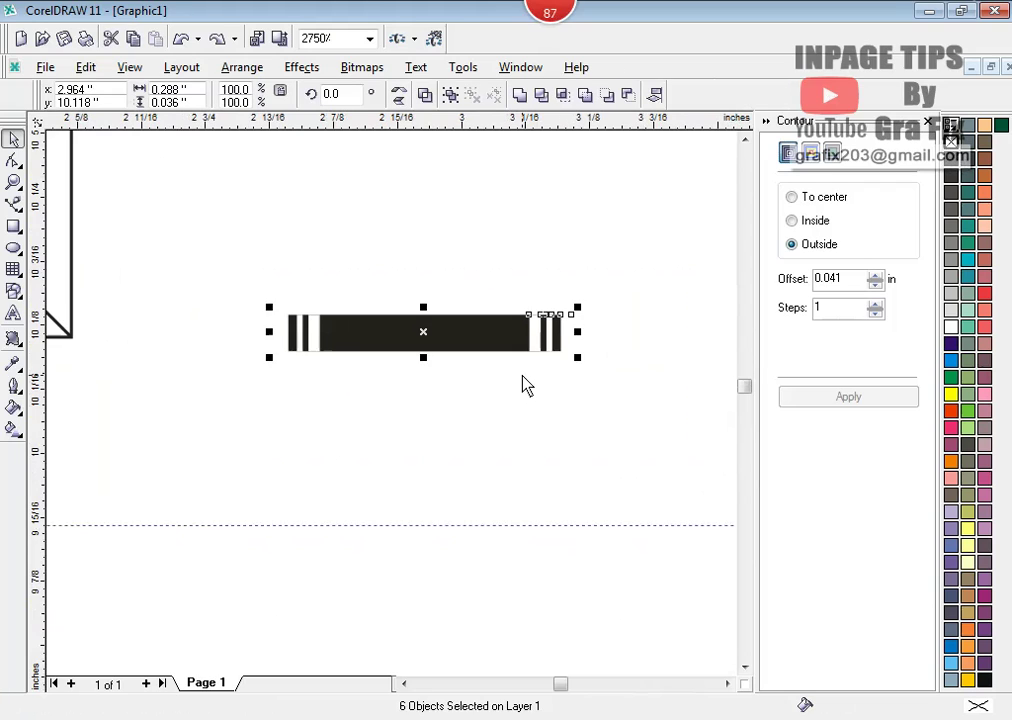
key(ctrl+g)
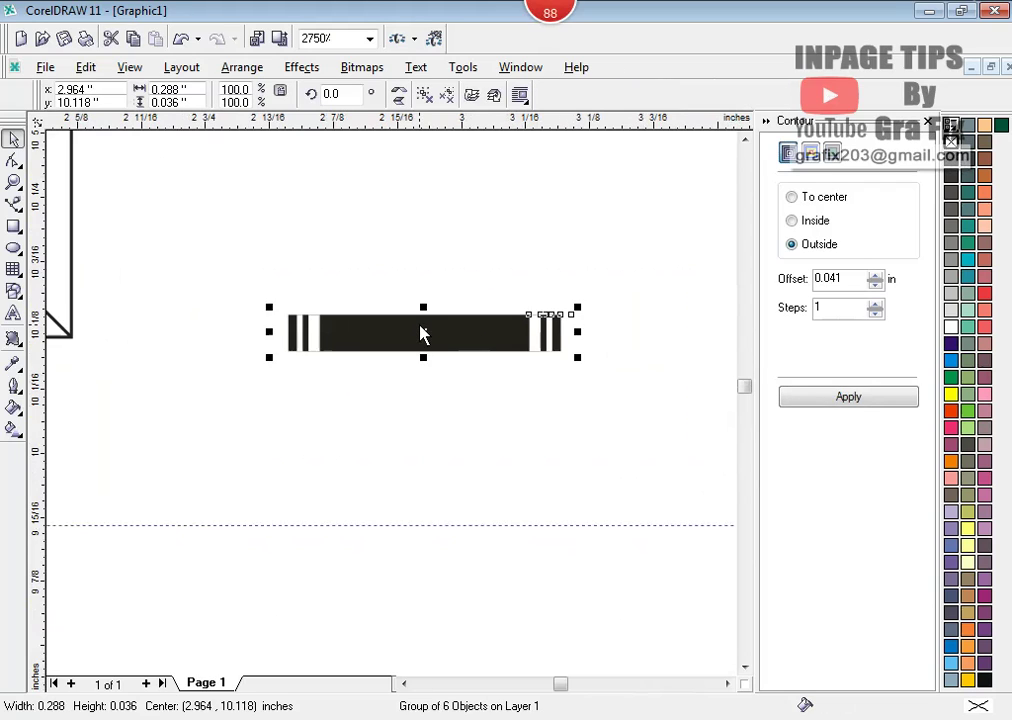
drag(356, 94, 289, 96)
click(463, 375)
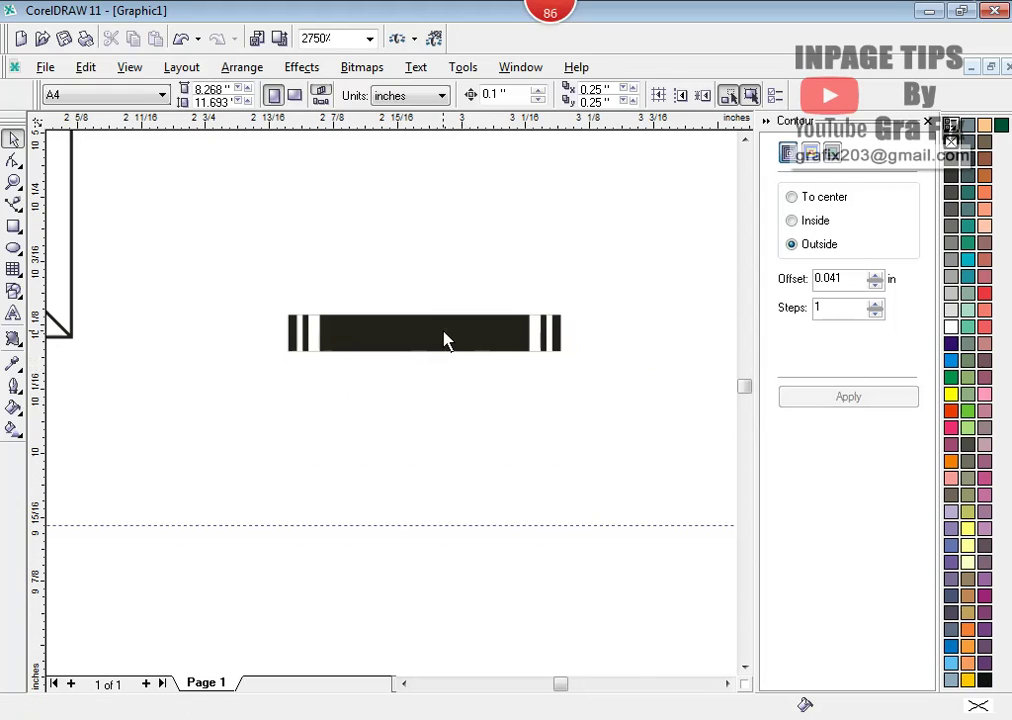
drag(445, 339, 372, 293)
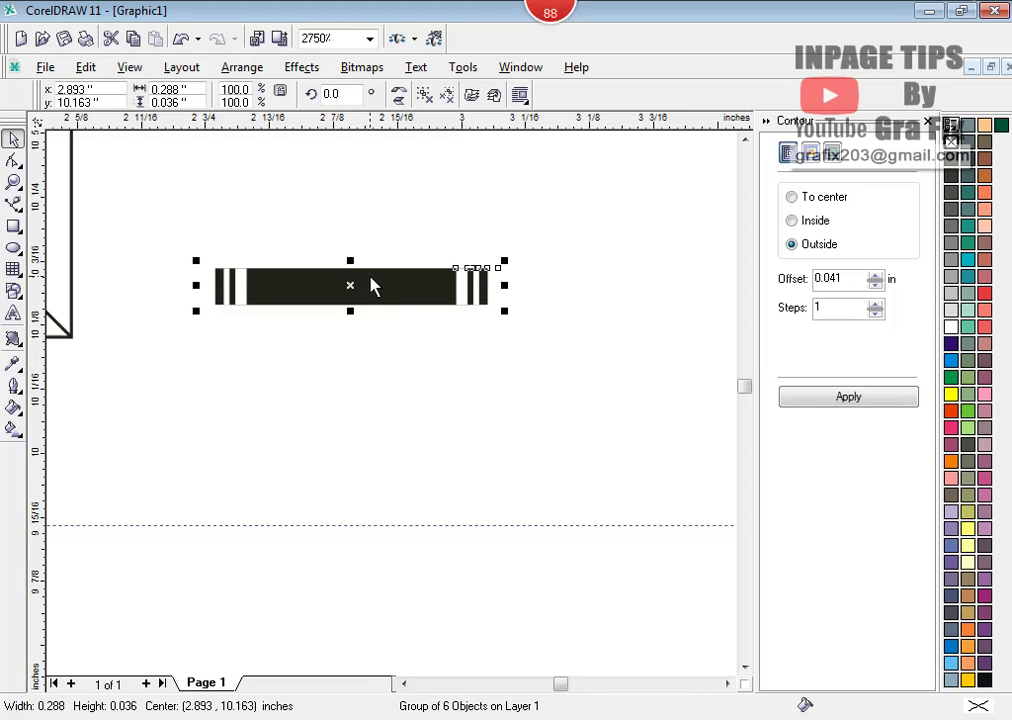
- Stack five duplicates of the strip directly beneath it, each at a relative vertical offset of -0.036 inches
click(227, 72)
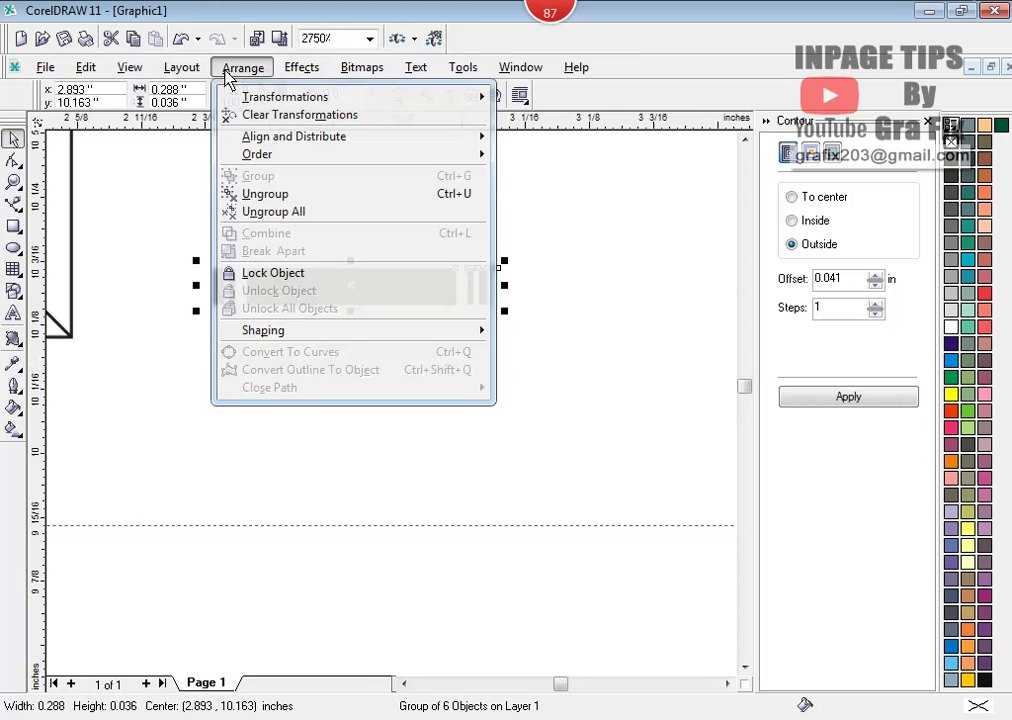
mouse_move(482, 96)
click(550, 107)
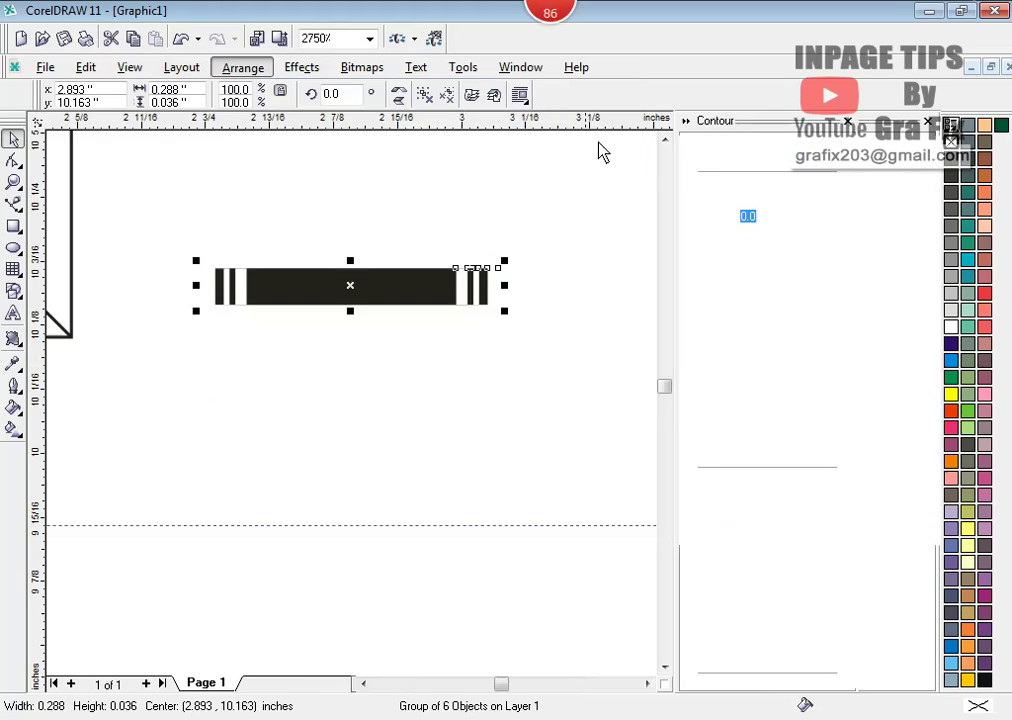
click(707, 152)
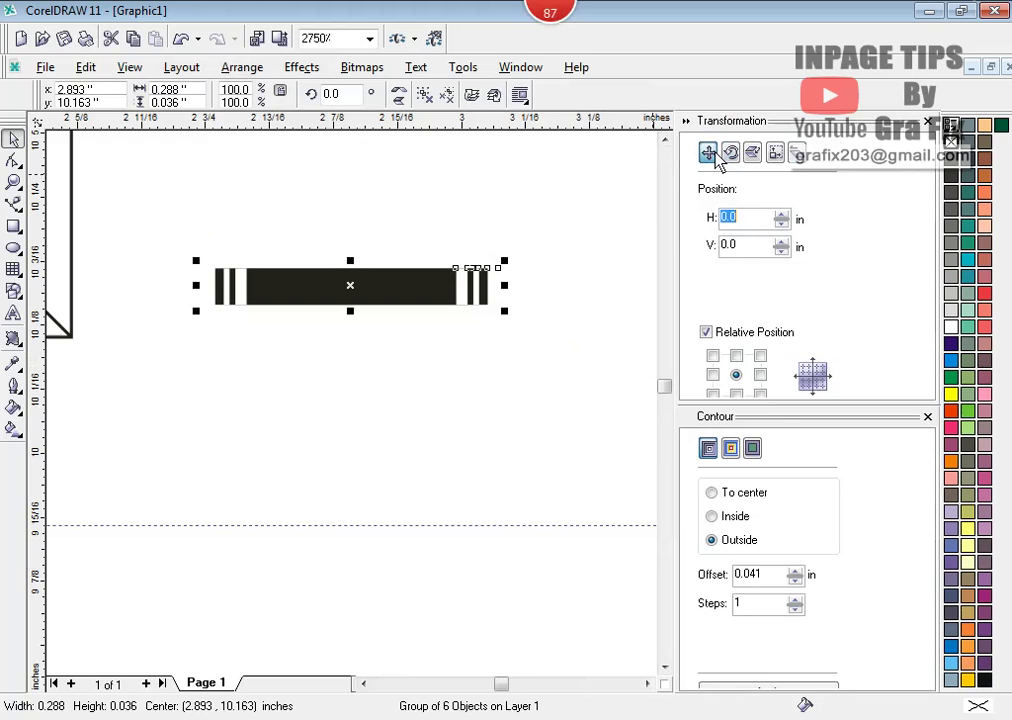
click(738, 394)
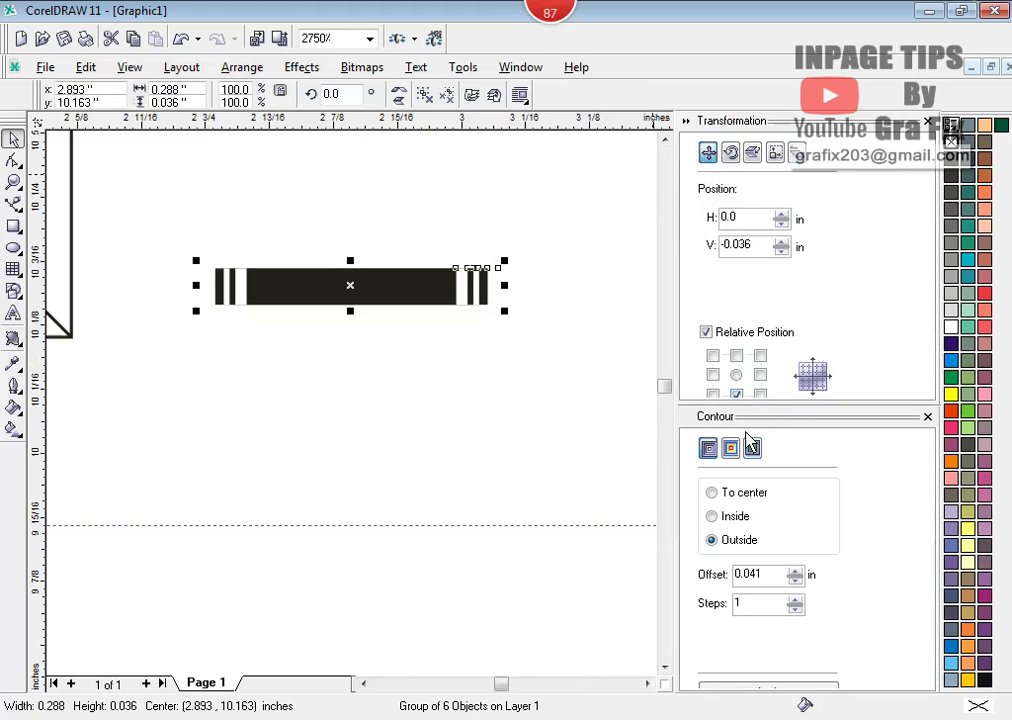
click(927, 417)
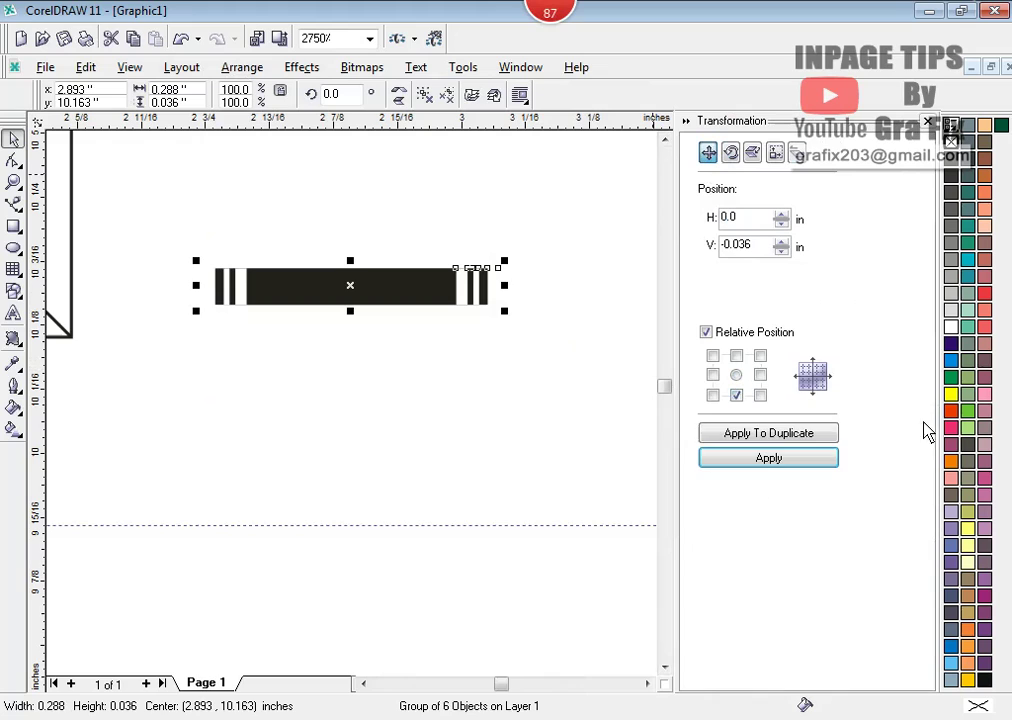
click(786, 436)
click(786, 436)
click(786, 436)
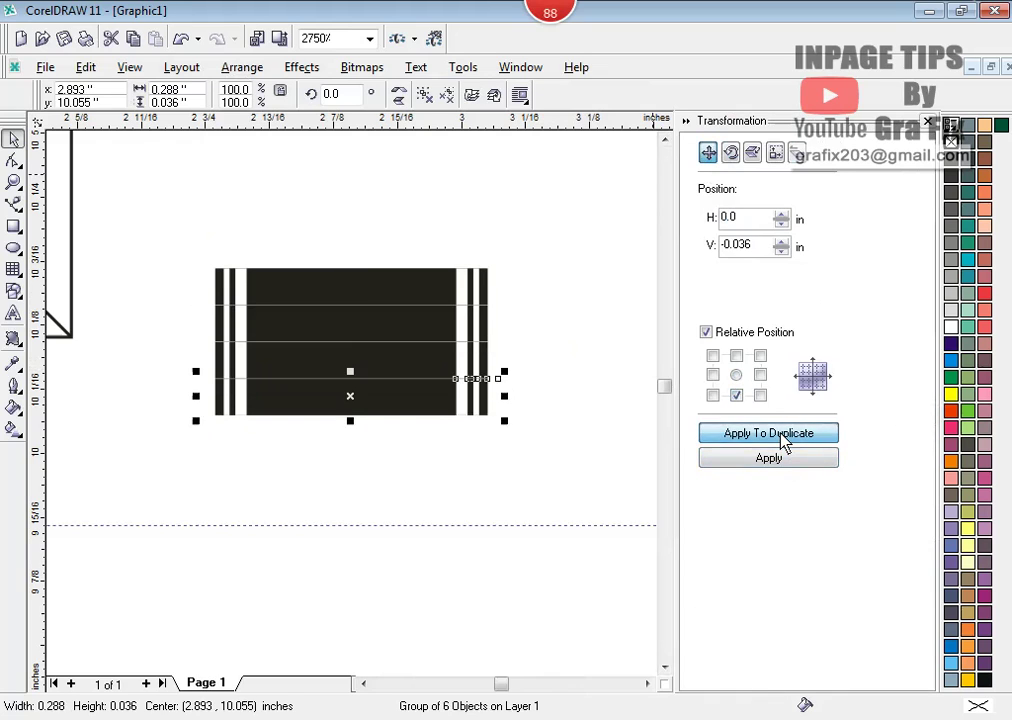
click(786, 436)
click(786, 436)
click(157, 246)
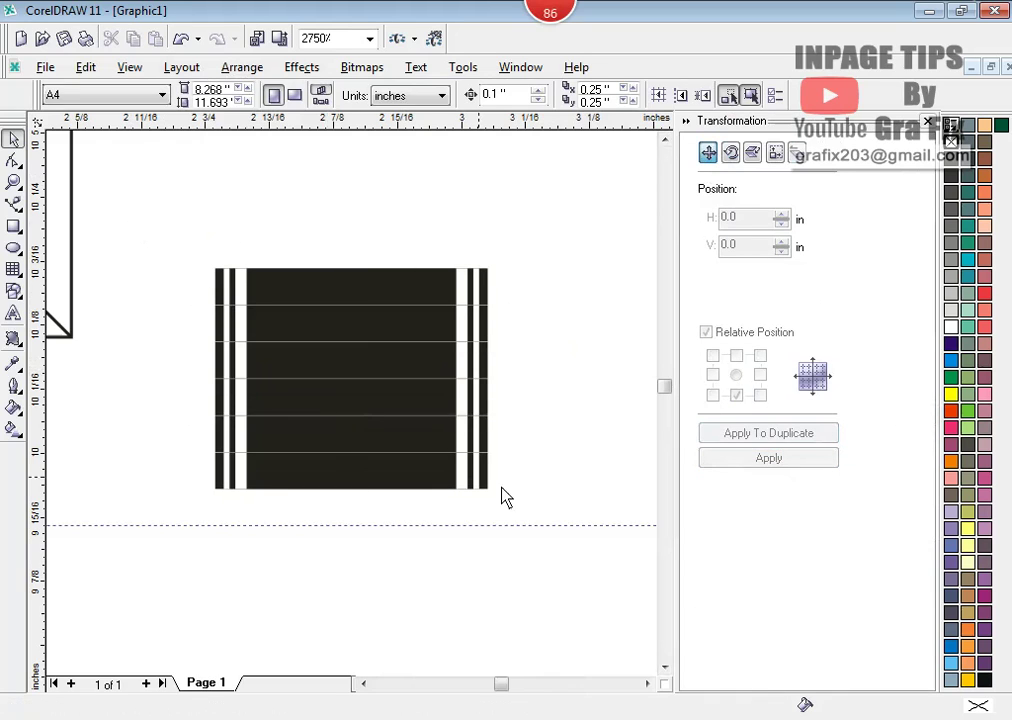
- Group the six stacked strips and overlay a copy rotated to 270 degrees about the same center
drag(131, 221, 632, 578)
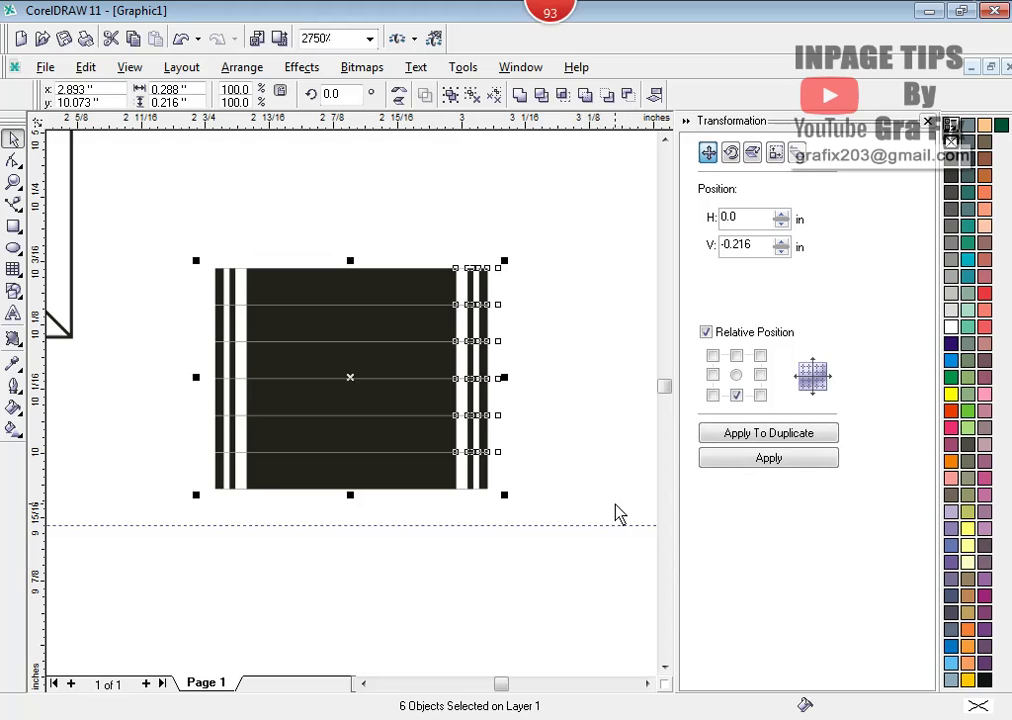
key(ctrl+g)
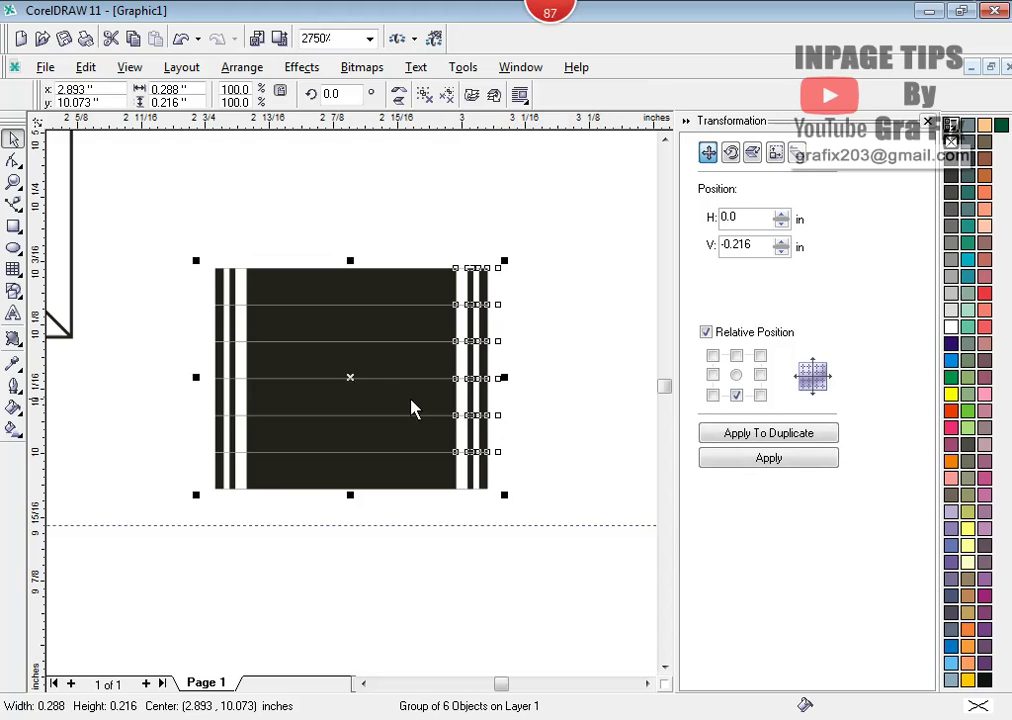
click(350, 385)
click(350, 385)
click(355, 380)
drag(504, 263, 460, 533)
click(565, 470)
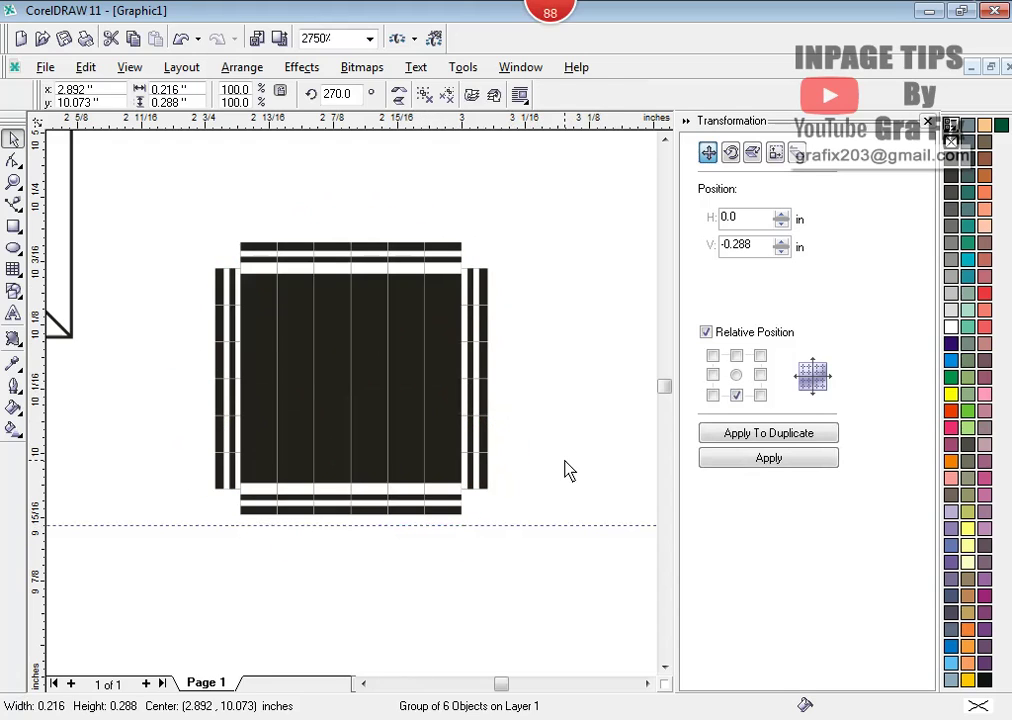
- Select both crossed strip groups and ungroup everything in them
click(648, 684)
key(ctrl+a)
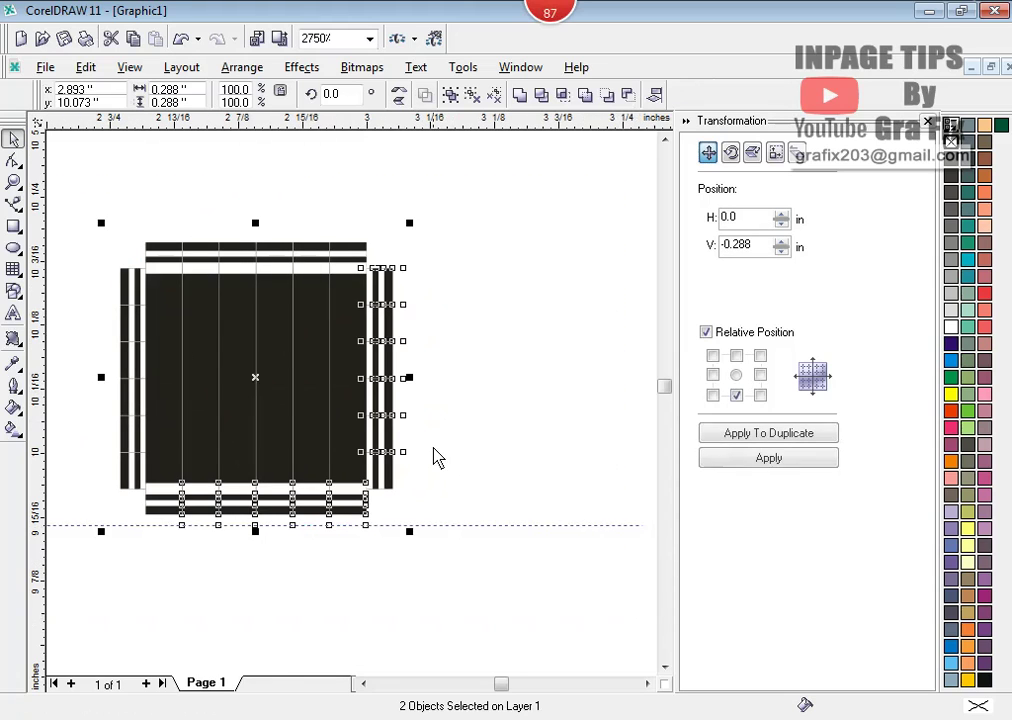
click(144, 236)
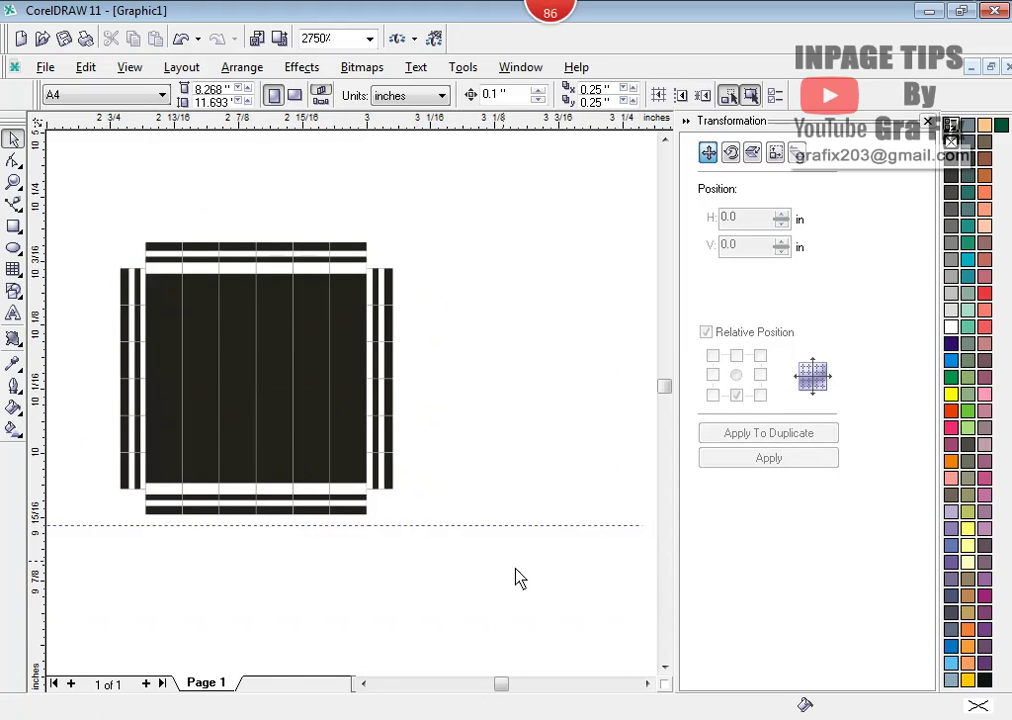
key(ctrl+a)
right_click(262, 312)
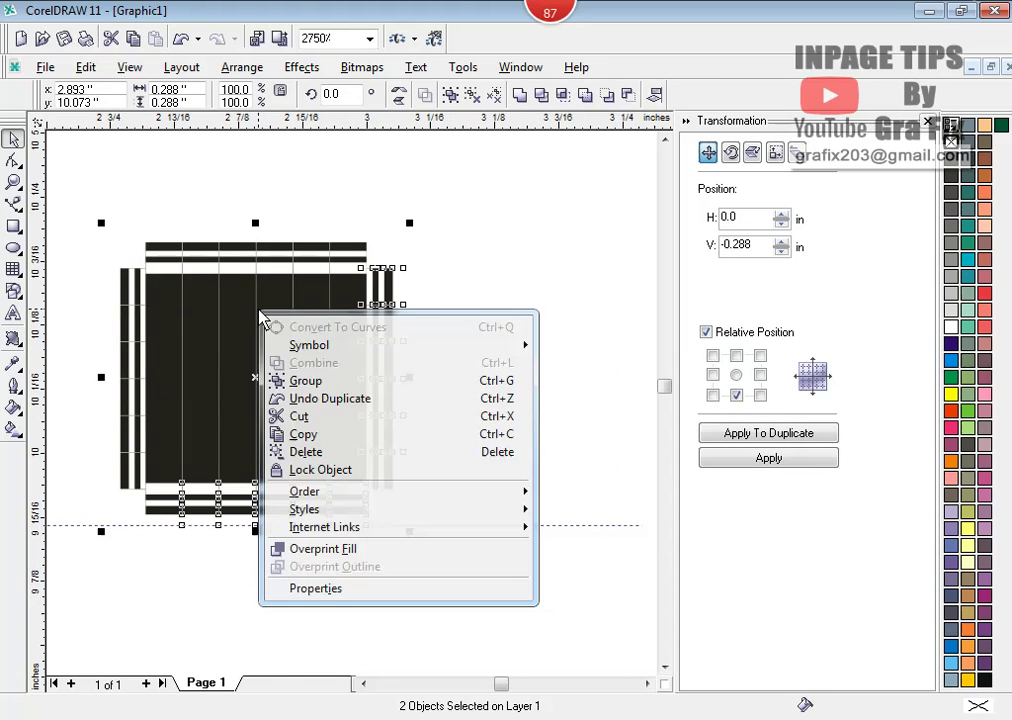
click(240, 67)
click(292, 214)
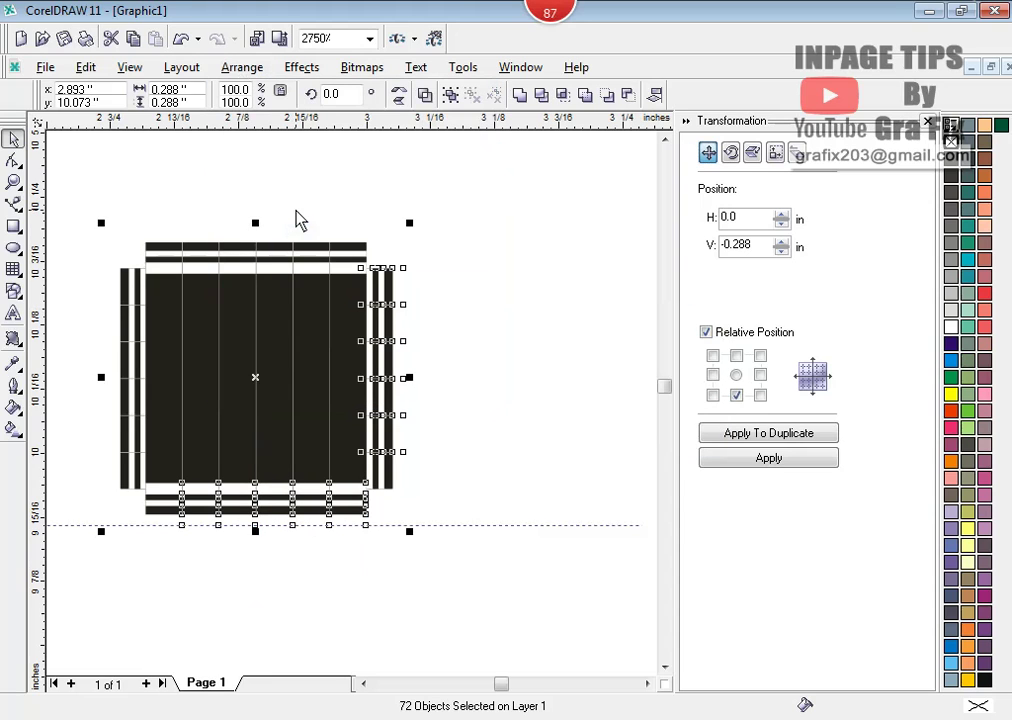
- Combine all the ungrouped strip pieces into a single curve and fill it black
click(425, 95)
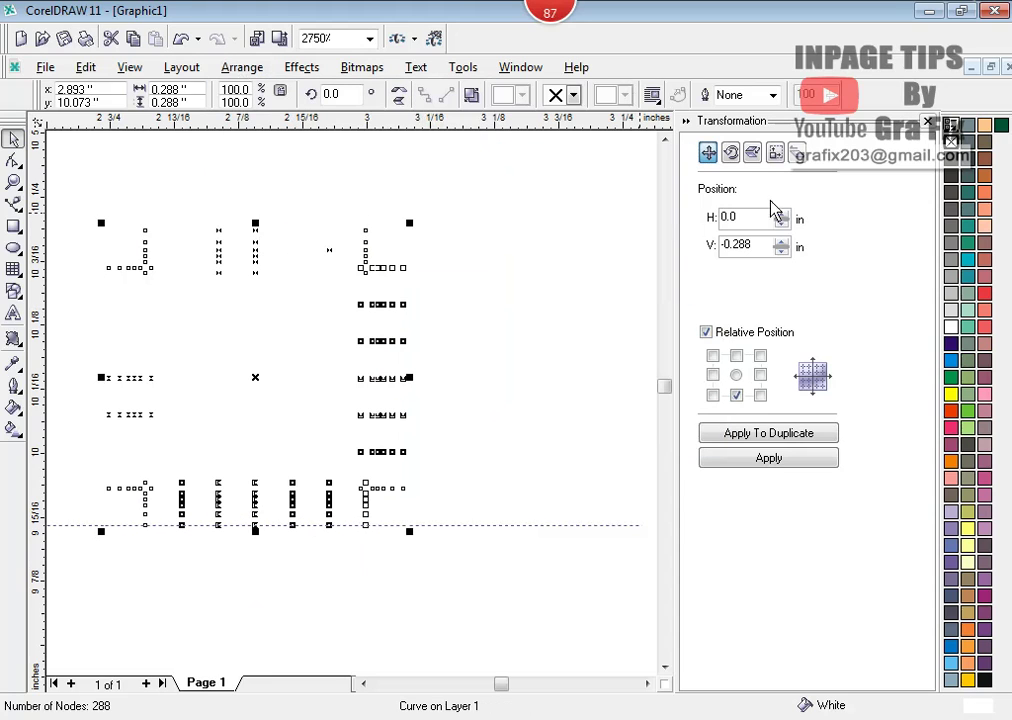
click(951, 160)
click(477, 293)
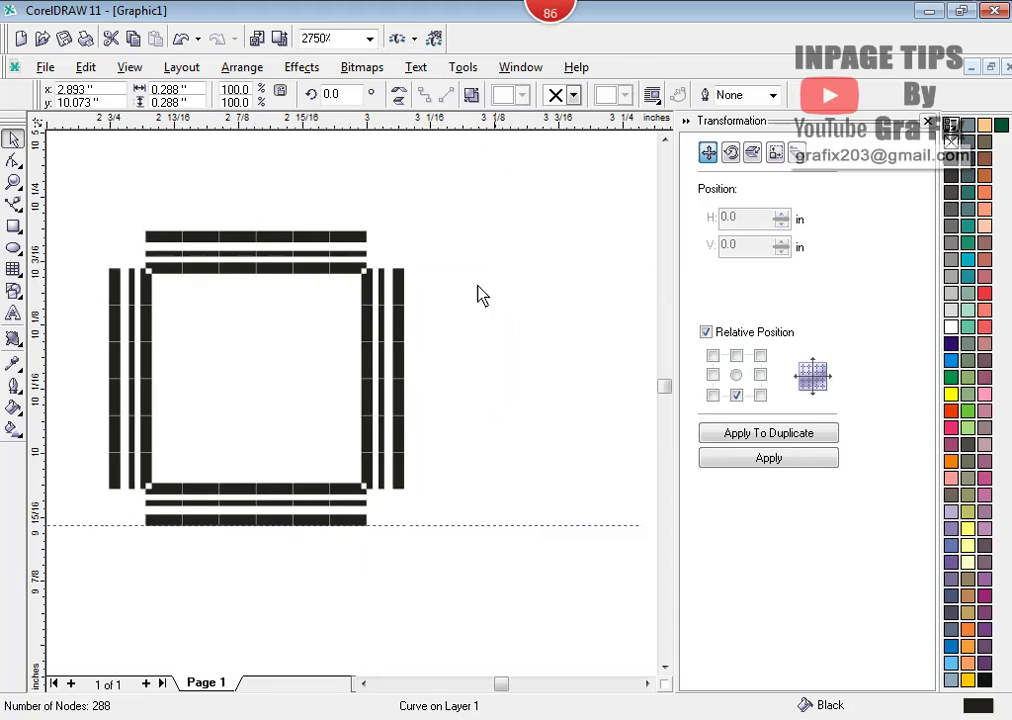
- Outline the combined square pattern in black, and replace that colour with a white hairline outline
scroll(185, 245, up, 3)
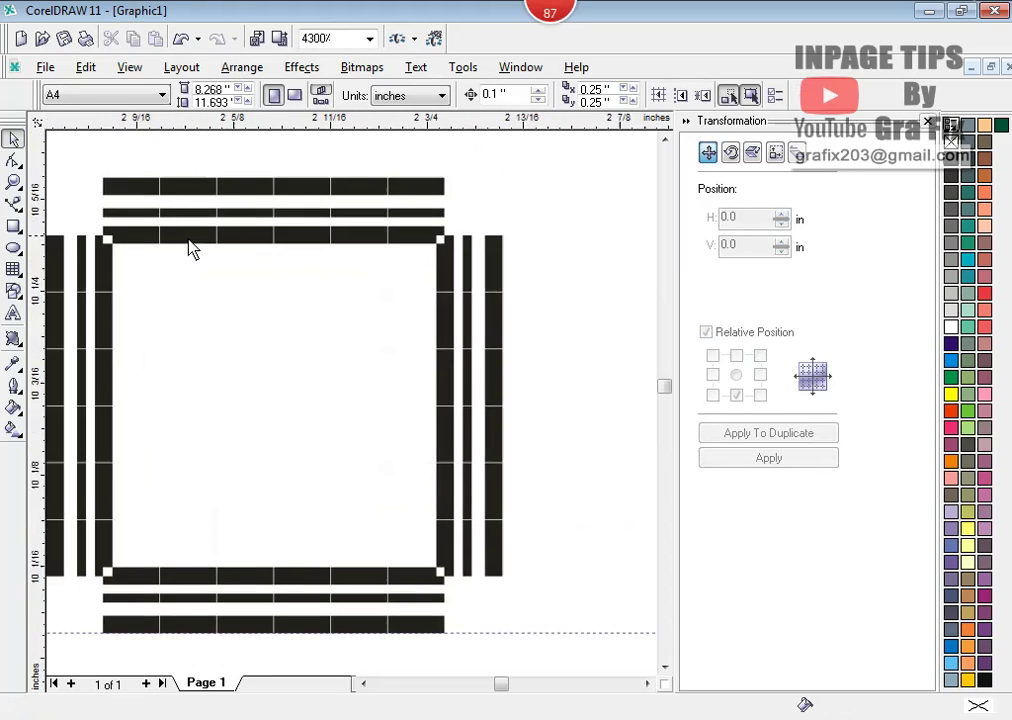
scroll(190, 248, down, 1)
click(255, 235)
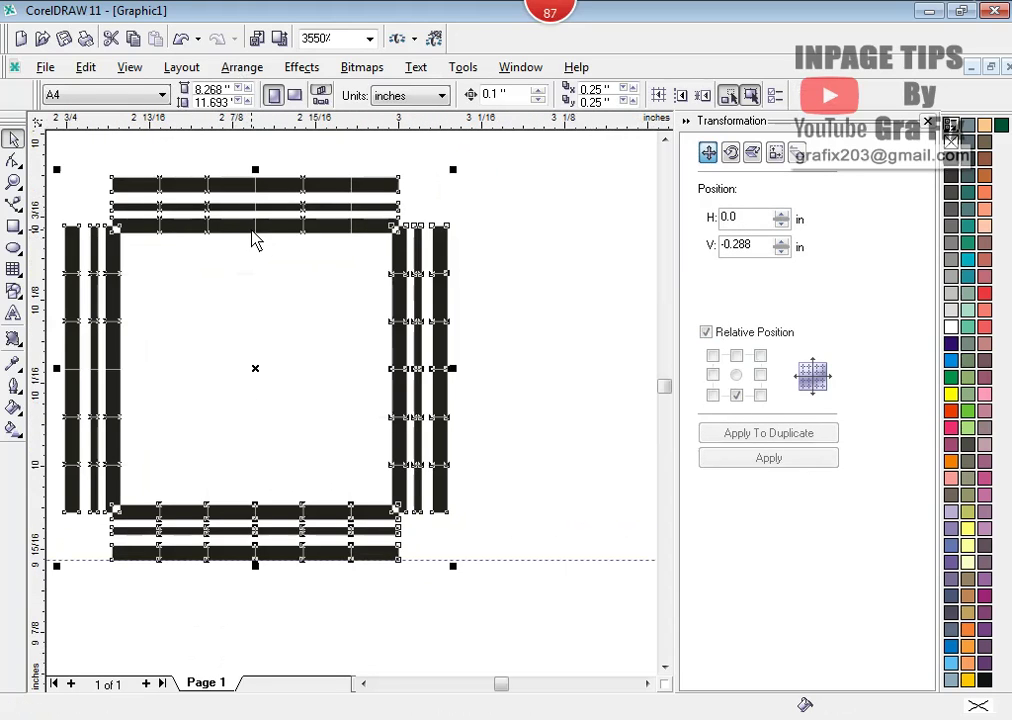
right_click(951, 160)
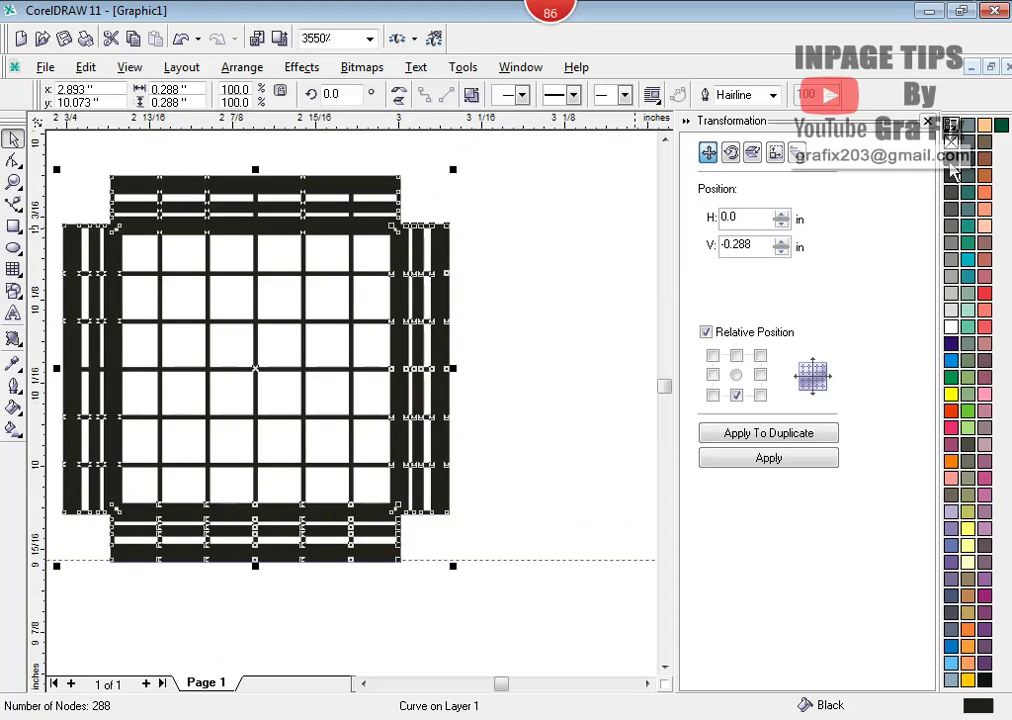
right_click(951, 329)
click(520, 250)
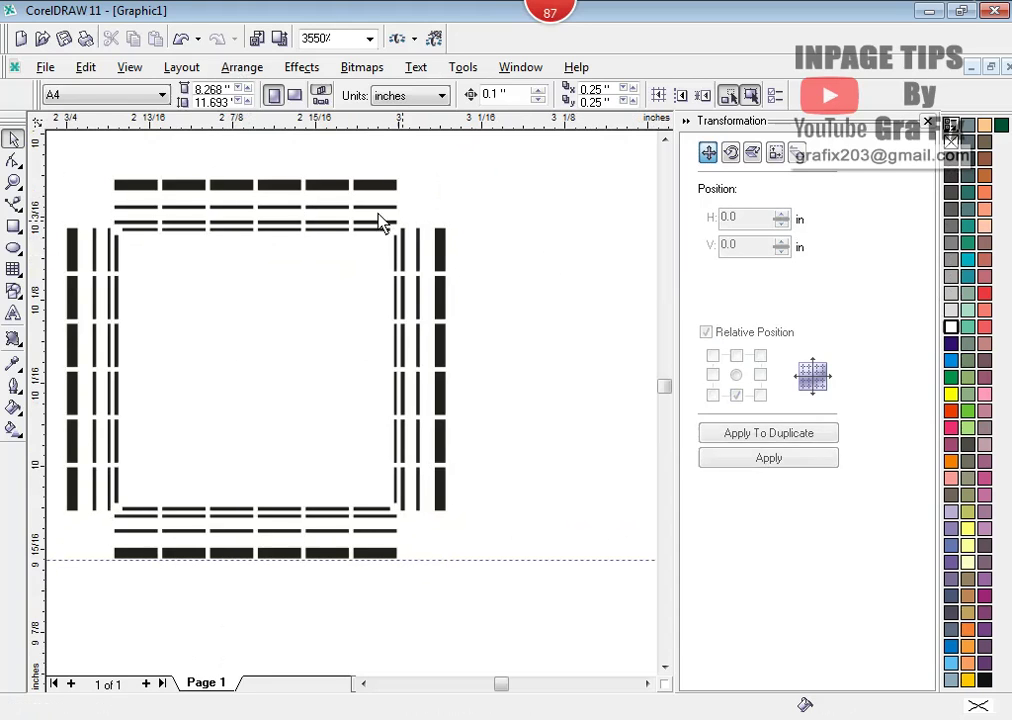
- Delete the combined square pattern and the bevelled frame shape overlapping the nested arch
scroll(304, 196, up, 1)
scroll(304, 196, down, 1)
scroll(305, 198, down, 2)
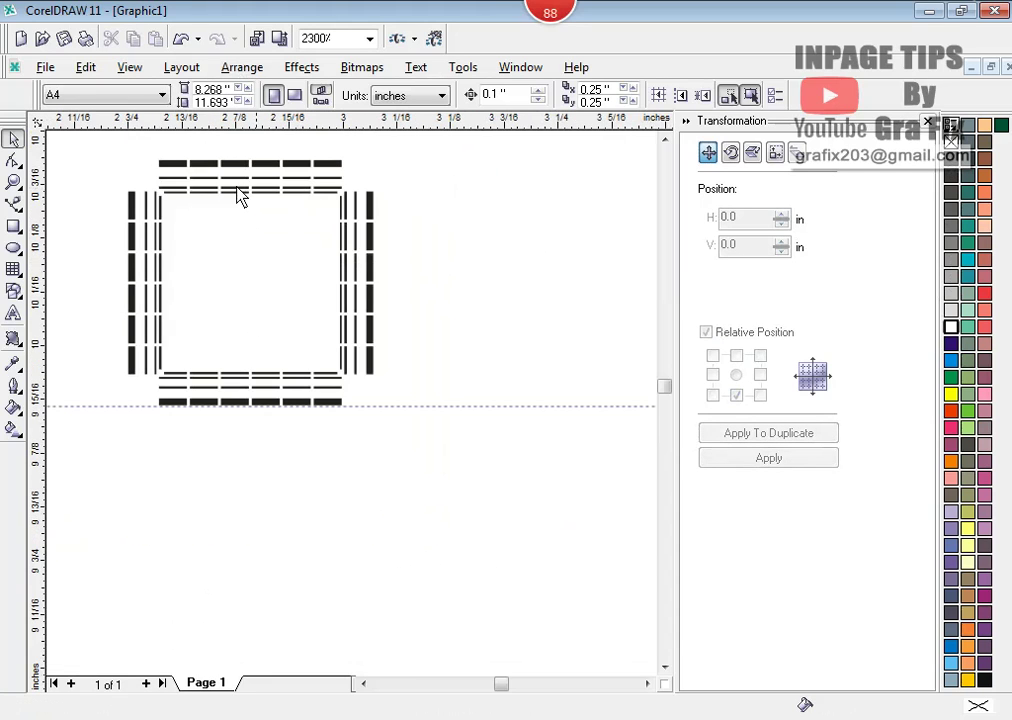
key(ctrl+z)
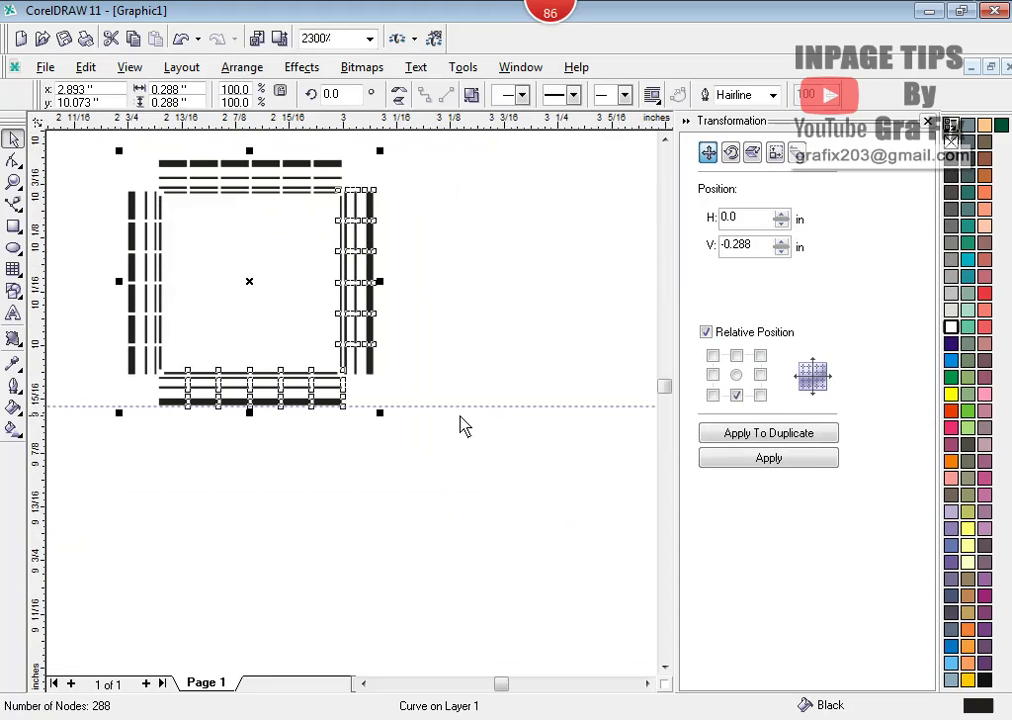
key(Delete)
scroll(458, 420, down, 2)
scroll(438, 410, down, 13)
scroll(468, 429, up, 14)
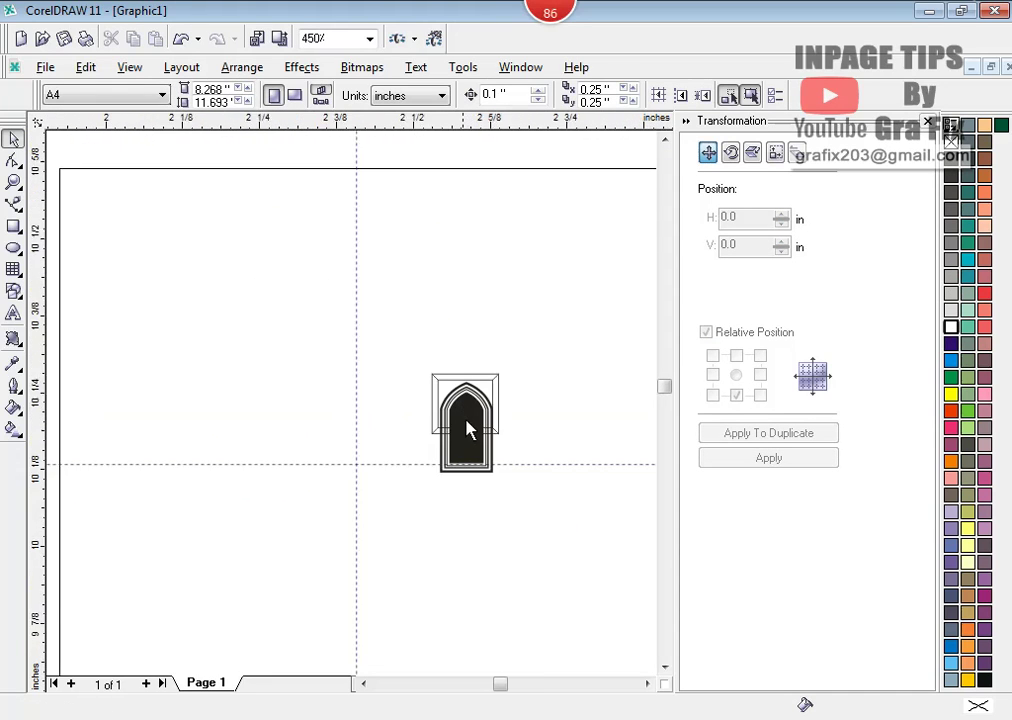
click(481, 310)
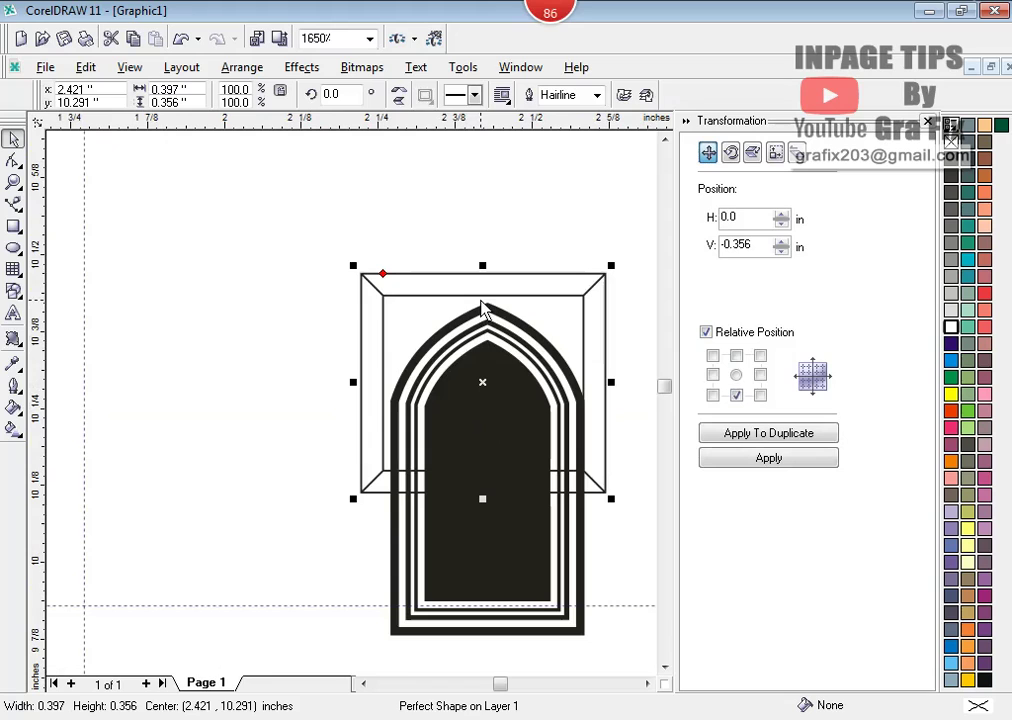
key(Delete)
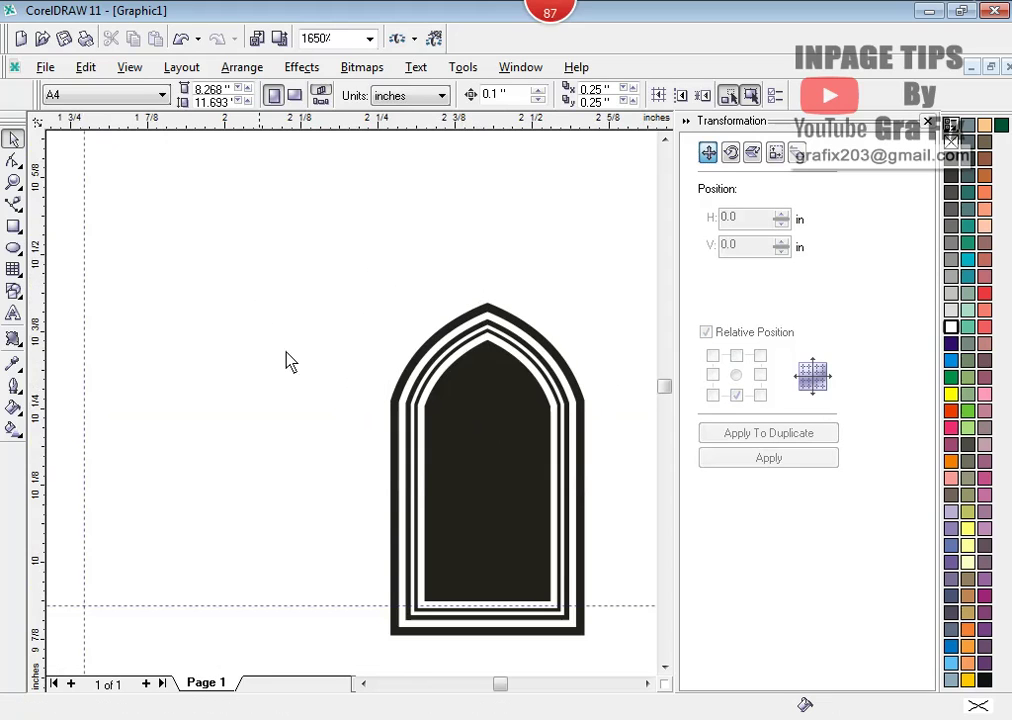
- Select the whole nested arch and move it up and to the left, close to the vertical guideline
drag(316, 255, 628, 640)
drag(549, 563, 322, 503)
click(420, 360)
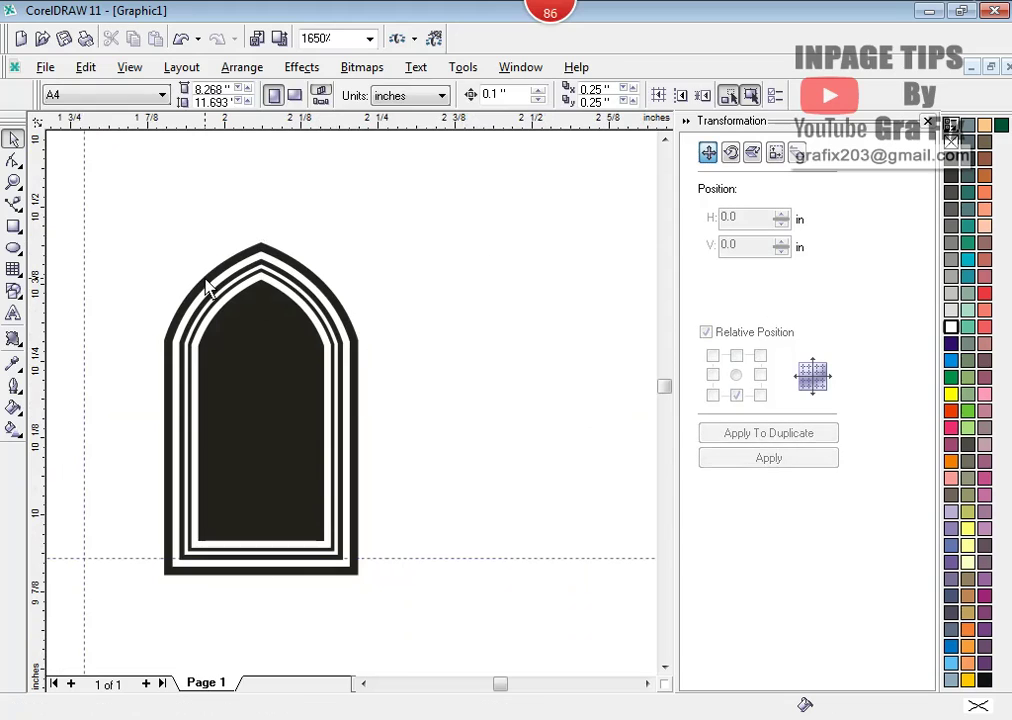
- Draw a circle about 0.164 inches in diameter over the arch's tip and centre it horizontally on the arch
click(13, 248)
drag(211, 201, 310, 302)
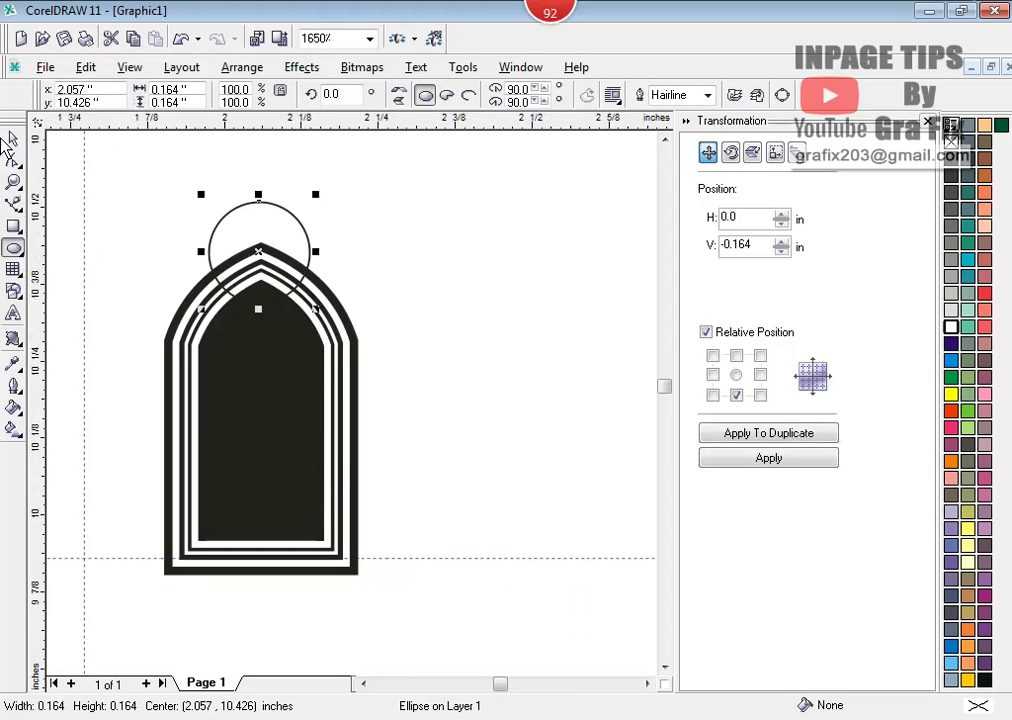
key(space)
shift+click(280, 380)
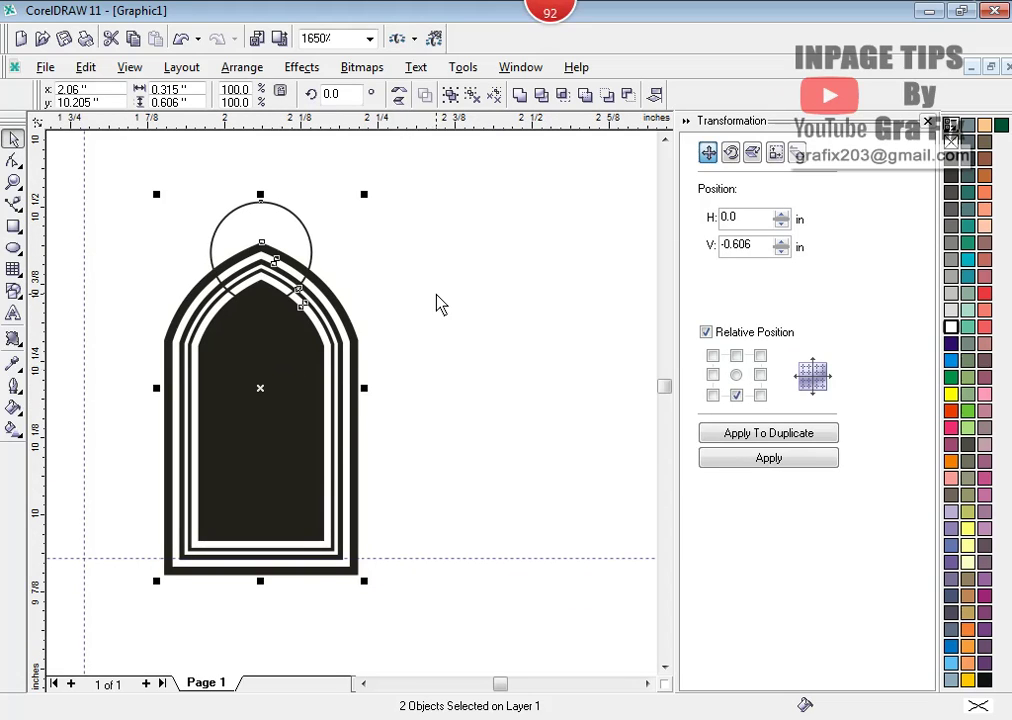
- Intersect the circle with the nested arch and move the resulting striped tip piece to the right of the arch
click(563, 96)
click(340, 253)
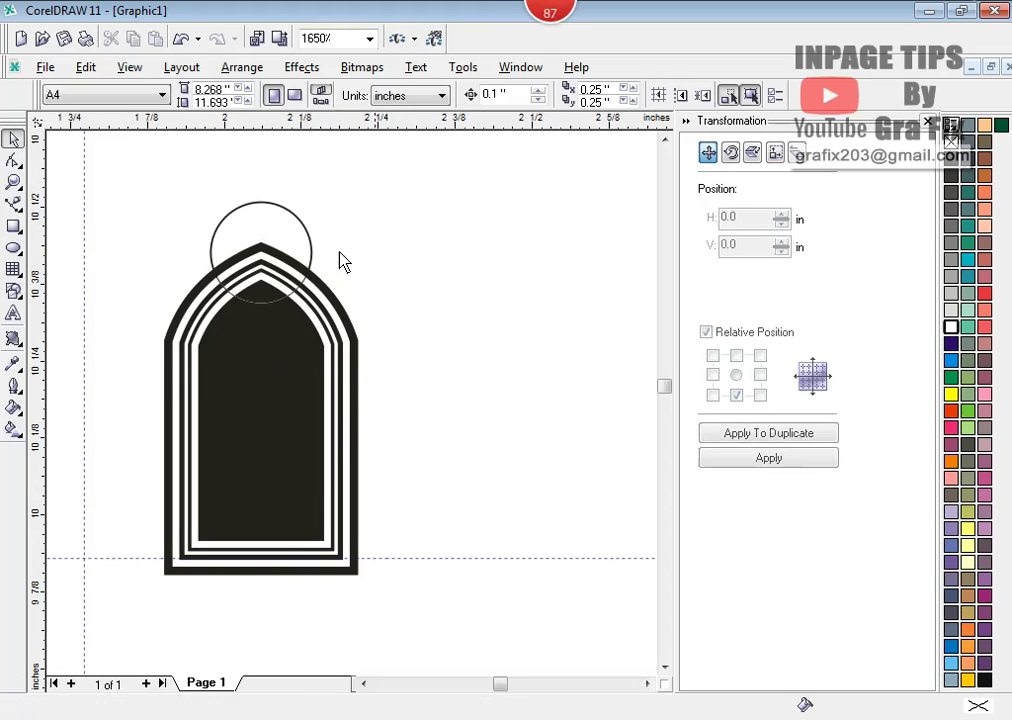
drag(303, 265, 452, 265)
click(474, 210)
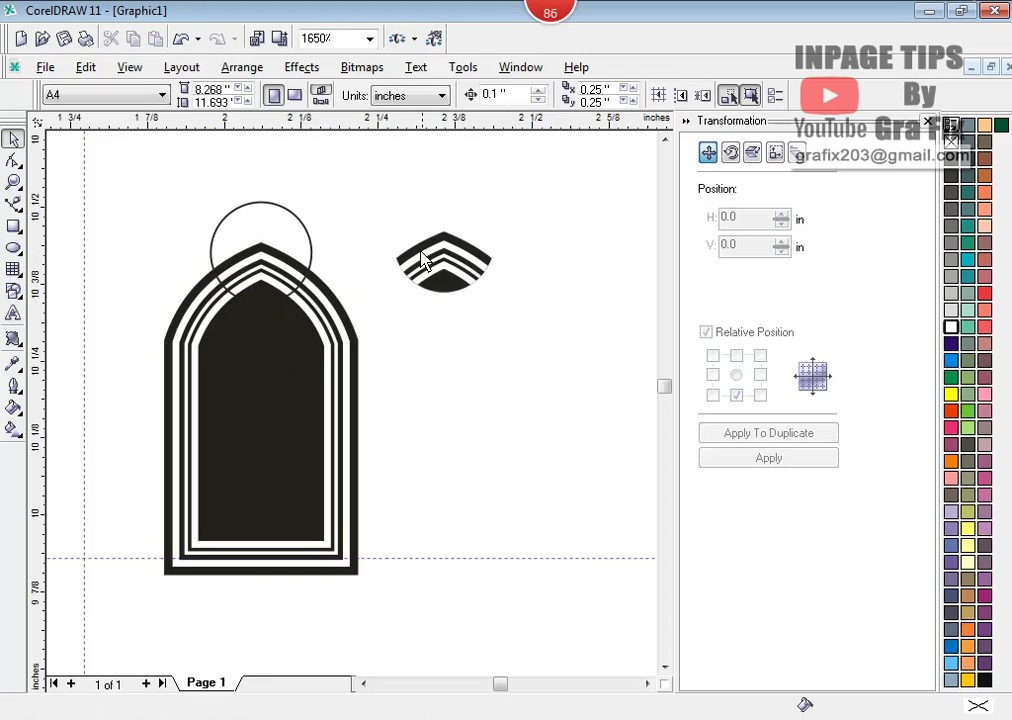
scroll(415, 262, up, 1)
scroll(415, 262, down, 3)
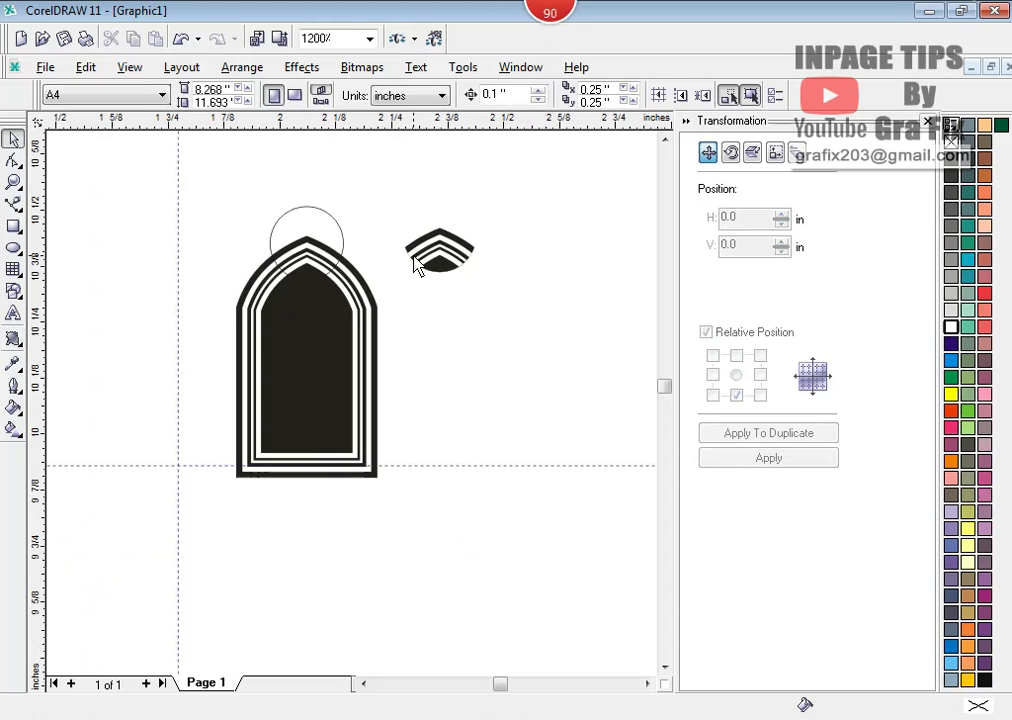
- Move the striped tip piece below the arch and place a slightly overlapping copy to its right
drag(443, 274, 296, 548)
right_click(318, 548)
scroll(283, 545, up, 2)
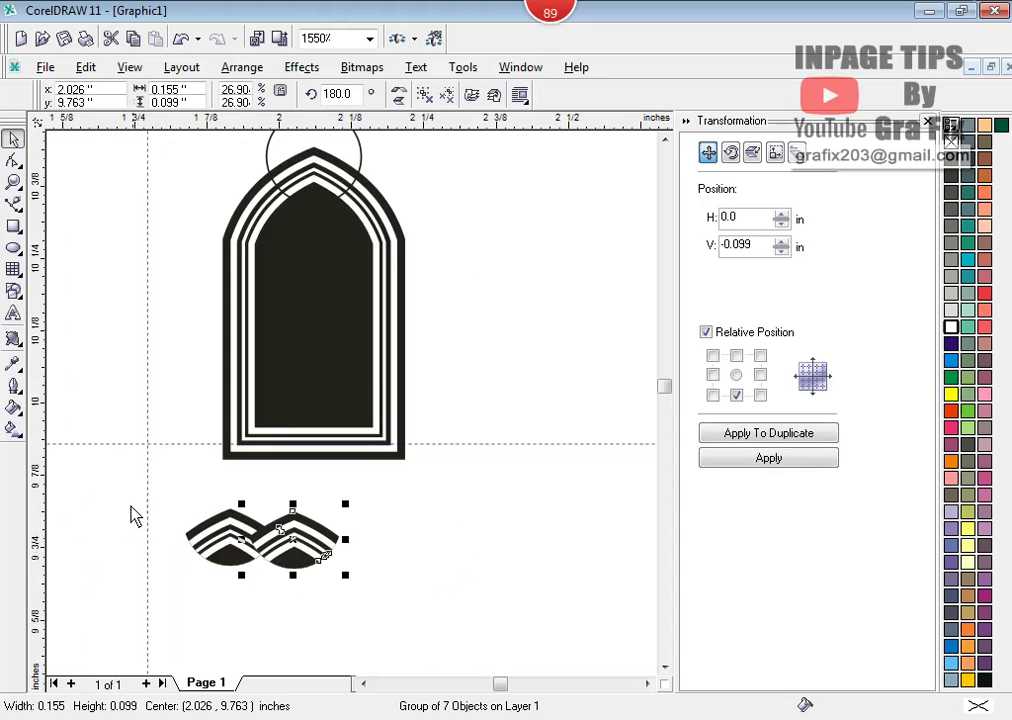
- Align the tops of the two striped tip pieces and try to weld them into one shape
drag(133, 492, 404, 614)
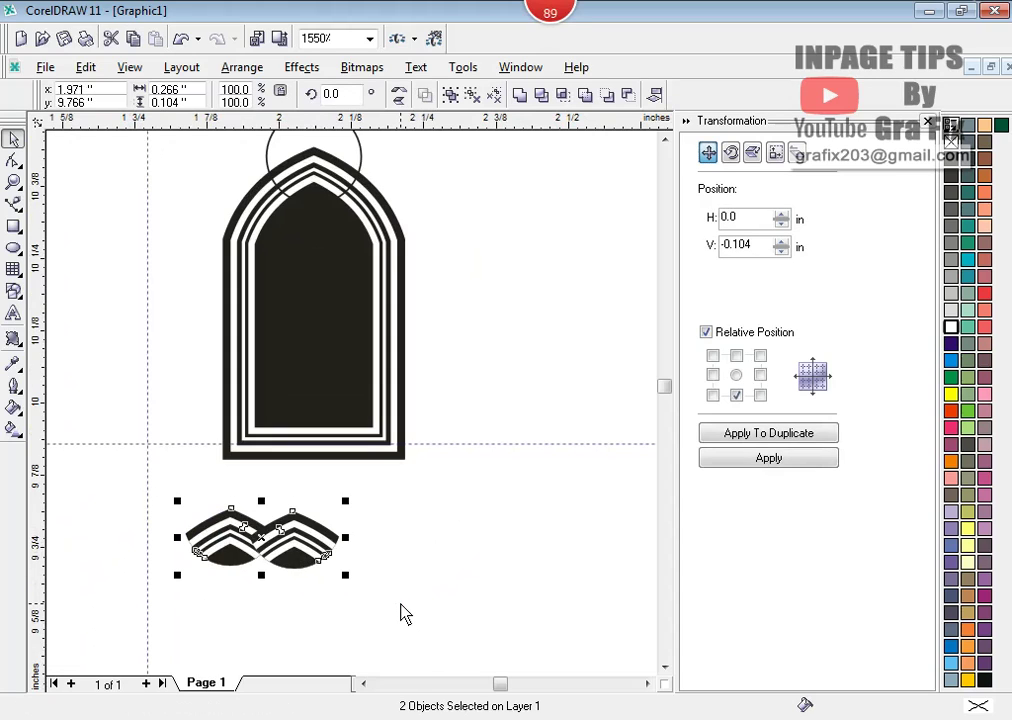
key(t)
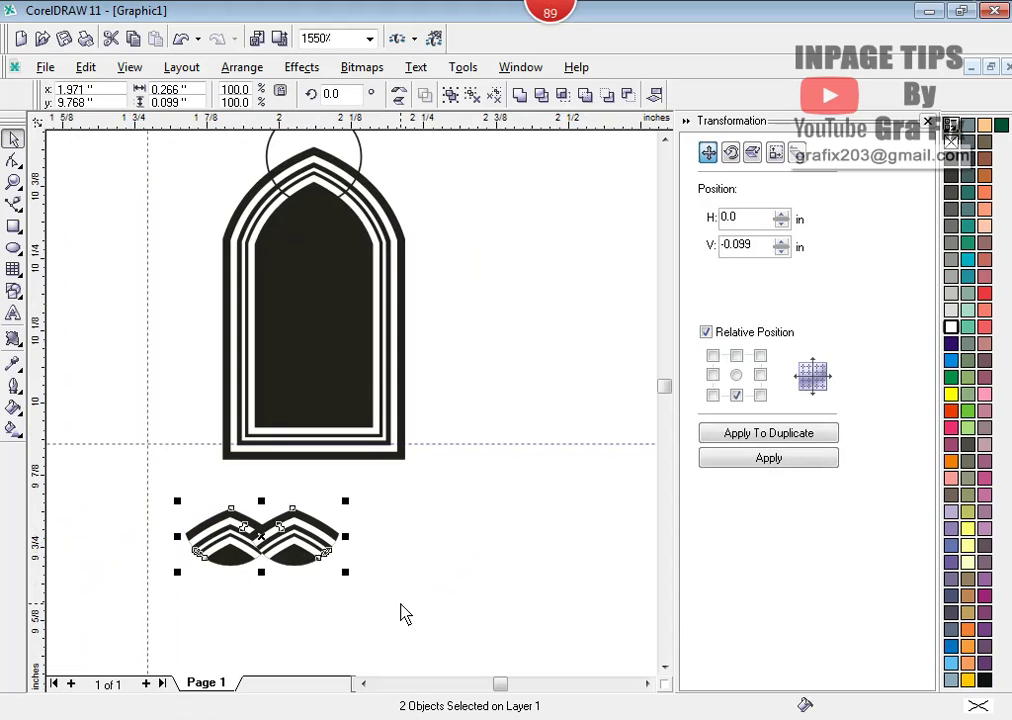
click(527, 100)
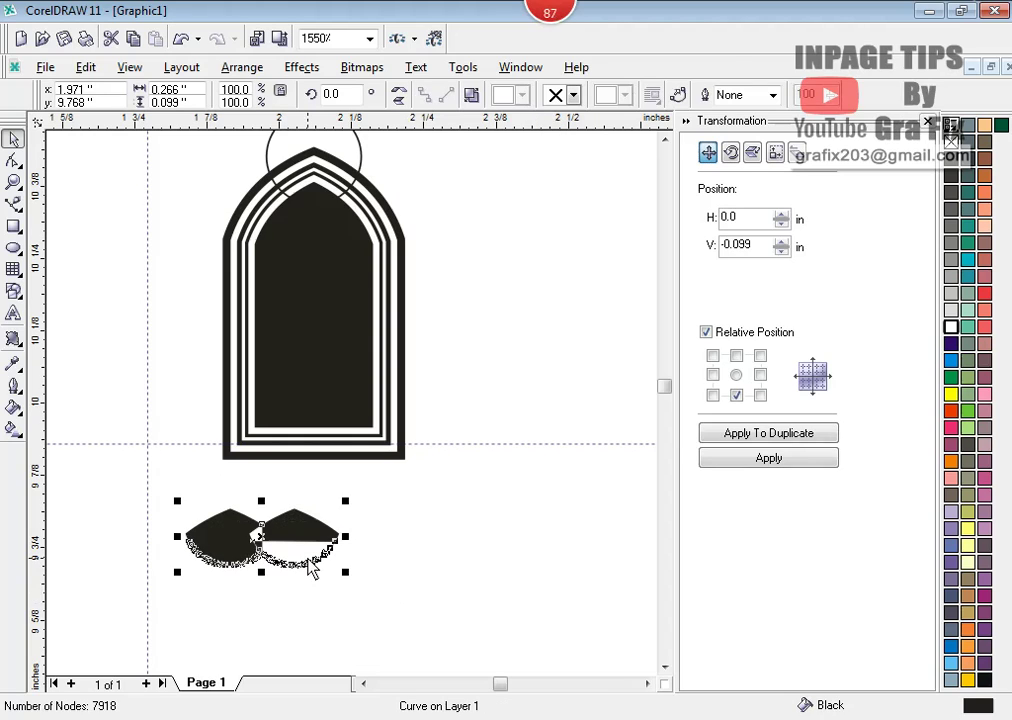
click(372, 582)
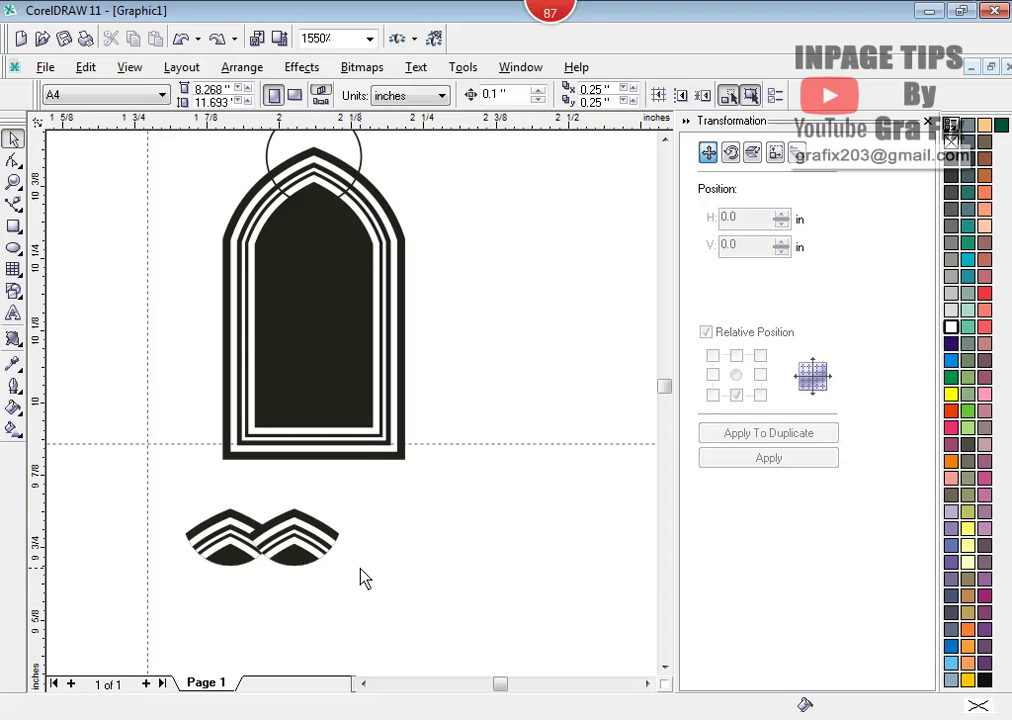
- Delete the right-hand tip piece and join a vertically mirrored copy beneath the remaining one, with both centred on the same vertical axis
drag(292, 557, 333, 560)
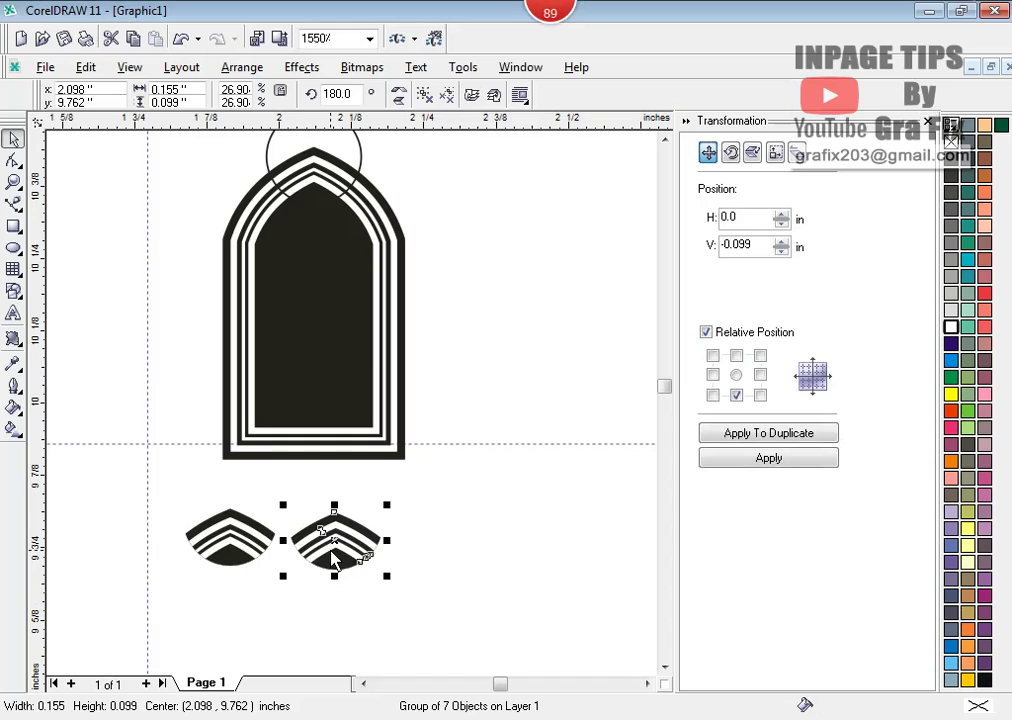
key(Delete)
drag(251, 565, 301, 578)
right_click(303, 591)
click(209, 561)
click(220, 525)
drag(211, 504, 399, 638)
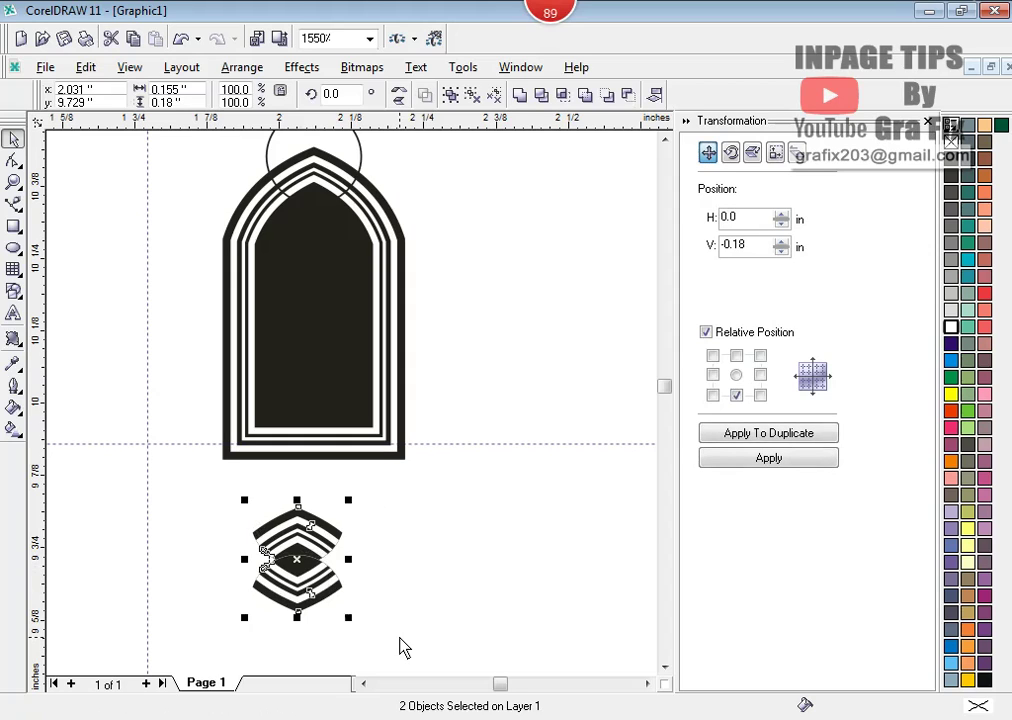
click(455, 590)
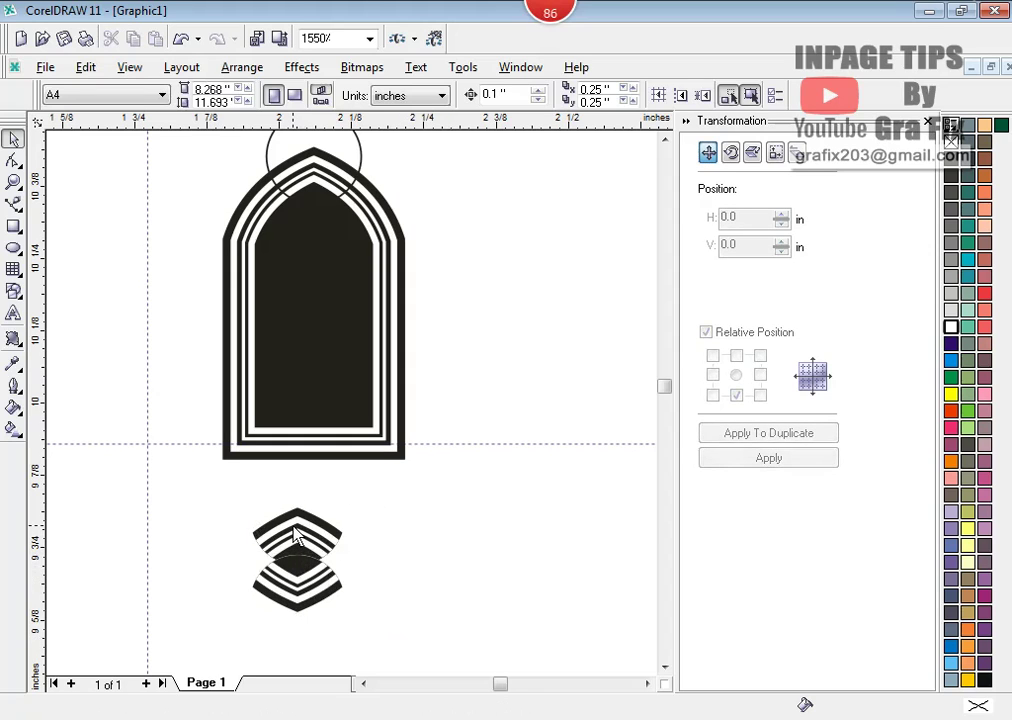
- Ungroup everything in both the upper and the lower striped tip pieces
right_click(294, 535)
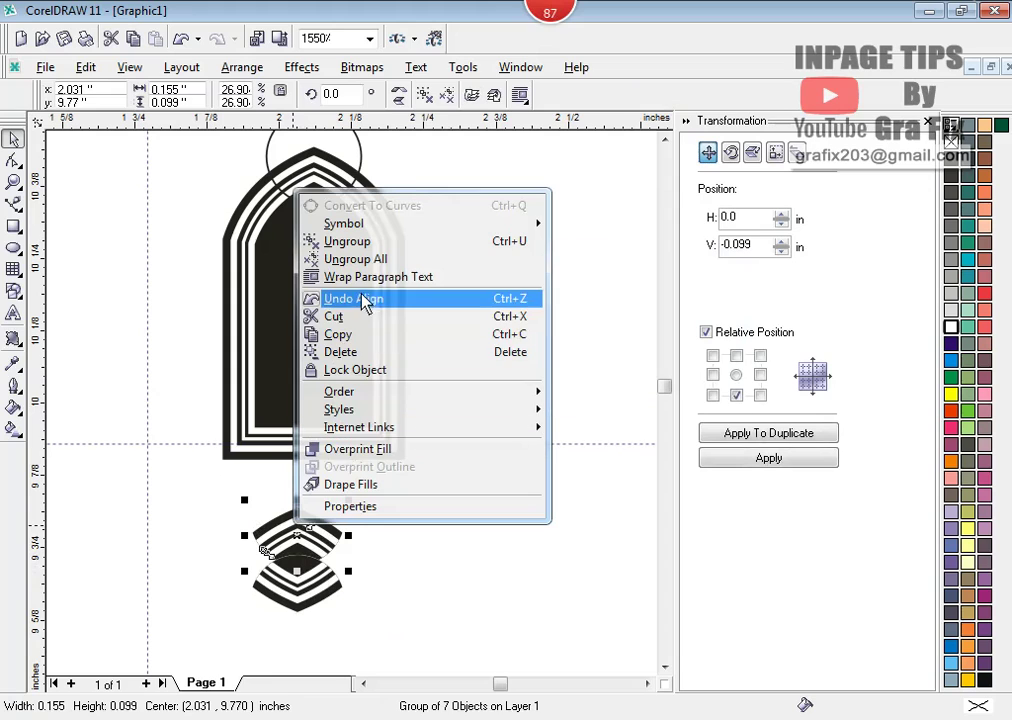
click(355, 259)
key(Escape)
click(313, 592)
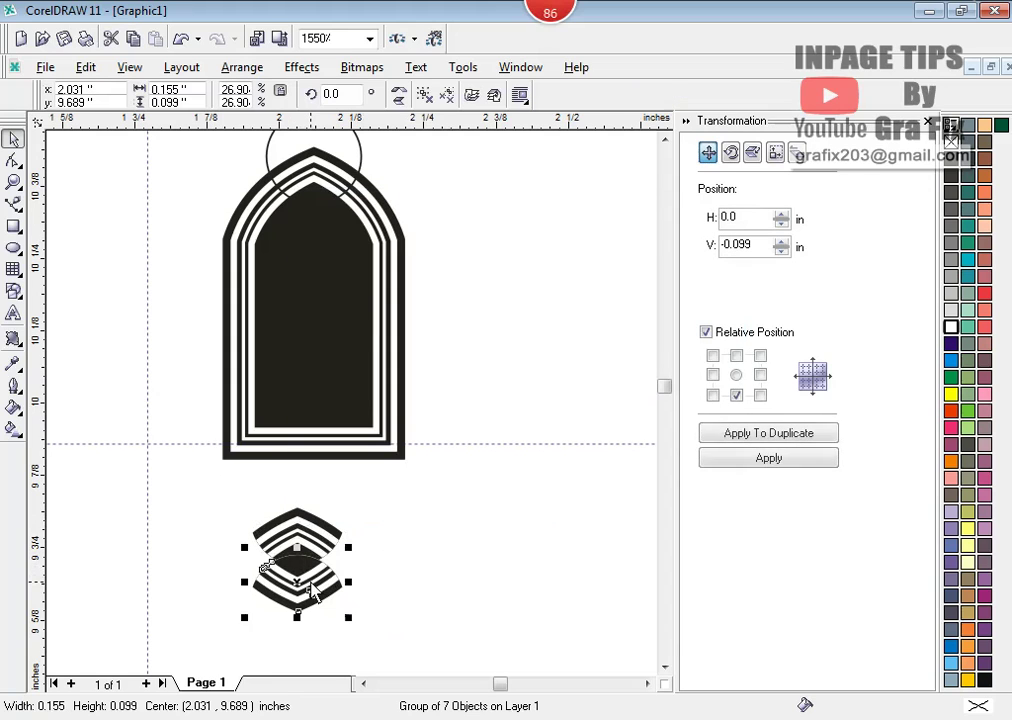
right_click(313, 592)
click(368, 316)
key(Escape)
- Weld the two solid black pieces at the middle of the ornament into one diamond
scroll(305, 597, up, 1)
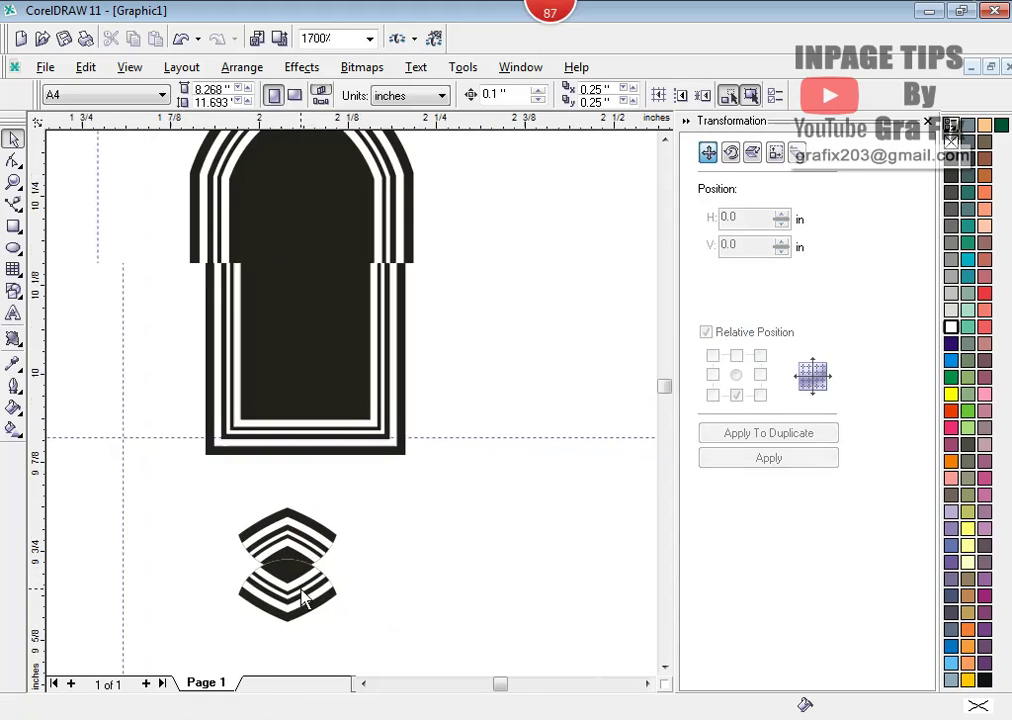
scroll(305, 597, up, 2)
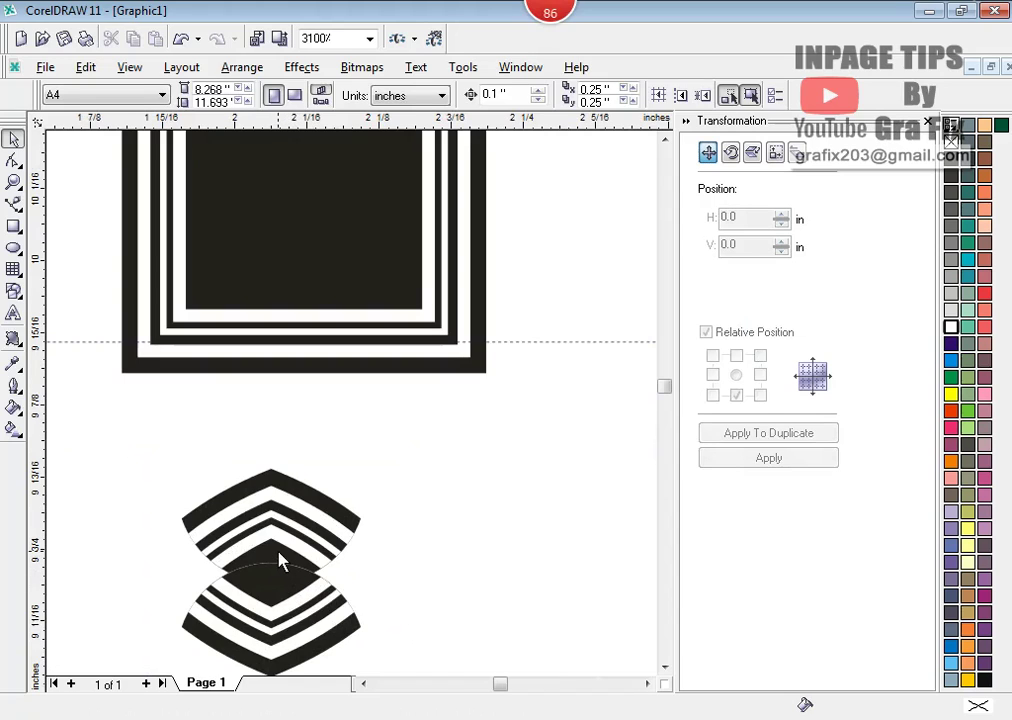
click(280, 562)
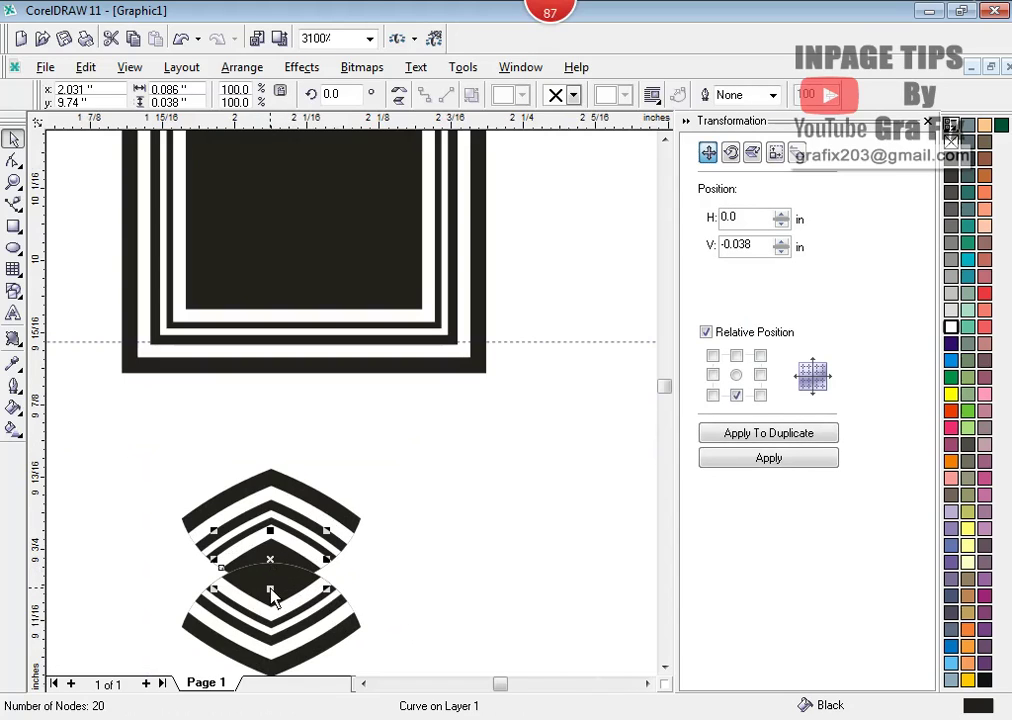
shift+click(272, 594)
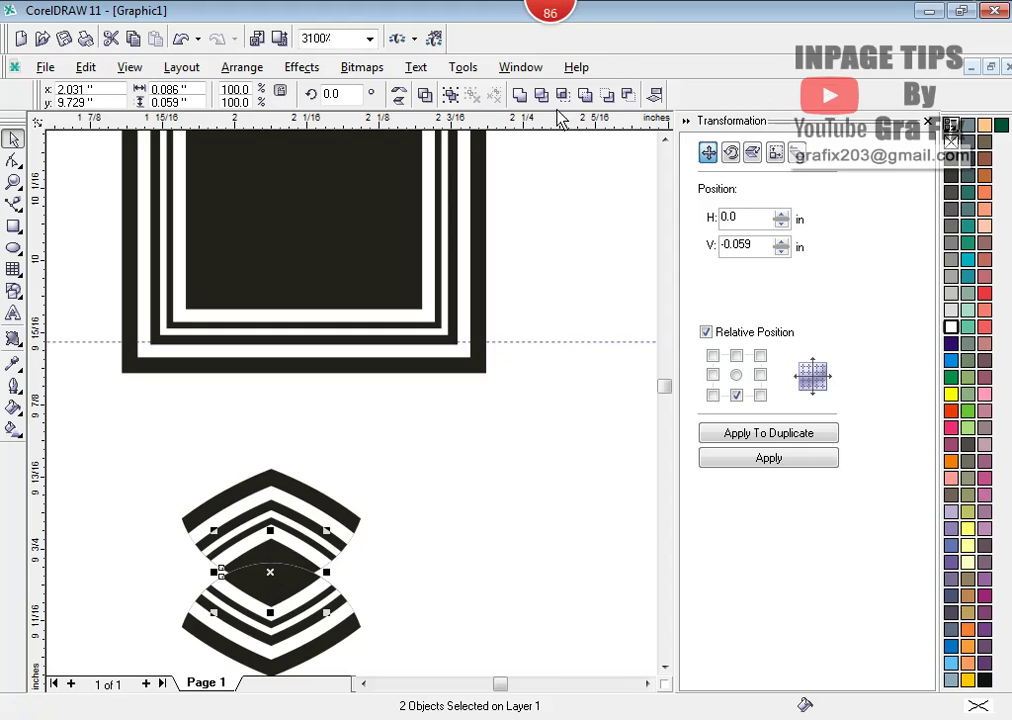
click(519, 94)
click(452, 477)
scroll(342, 538, down, 1)
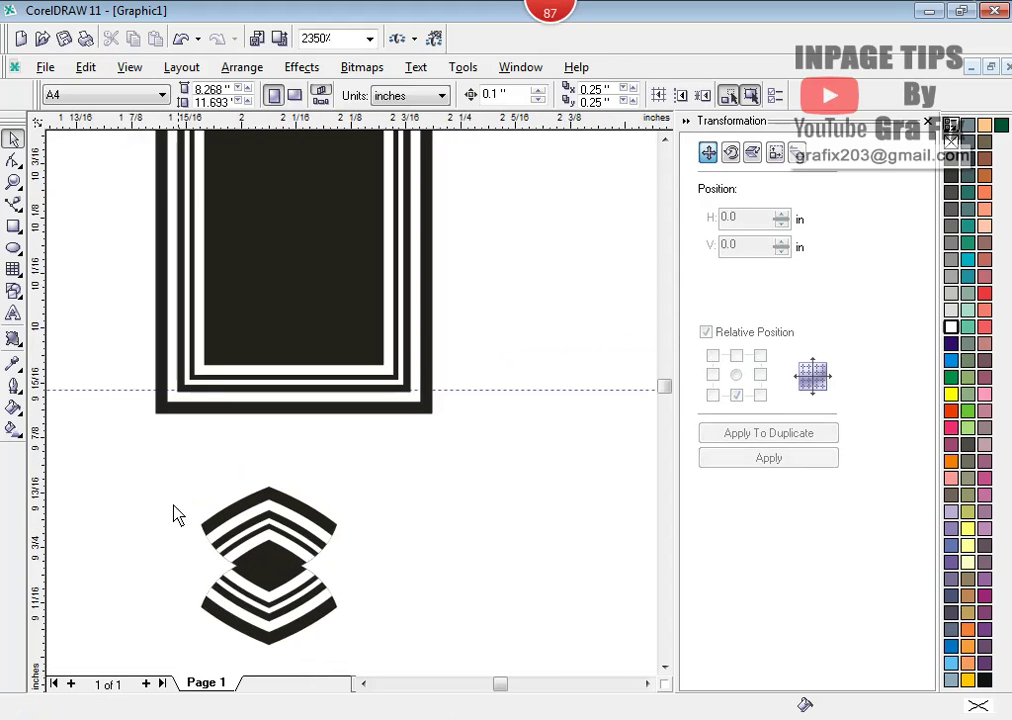
- Select all pieces of the mirrored ornament, including the central diamond, and group them
drag(149, 472, 425, 638)
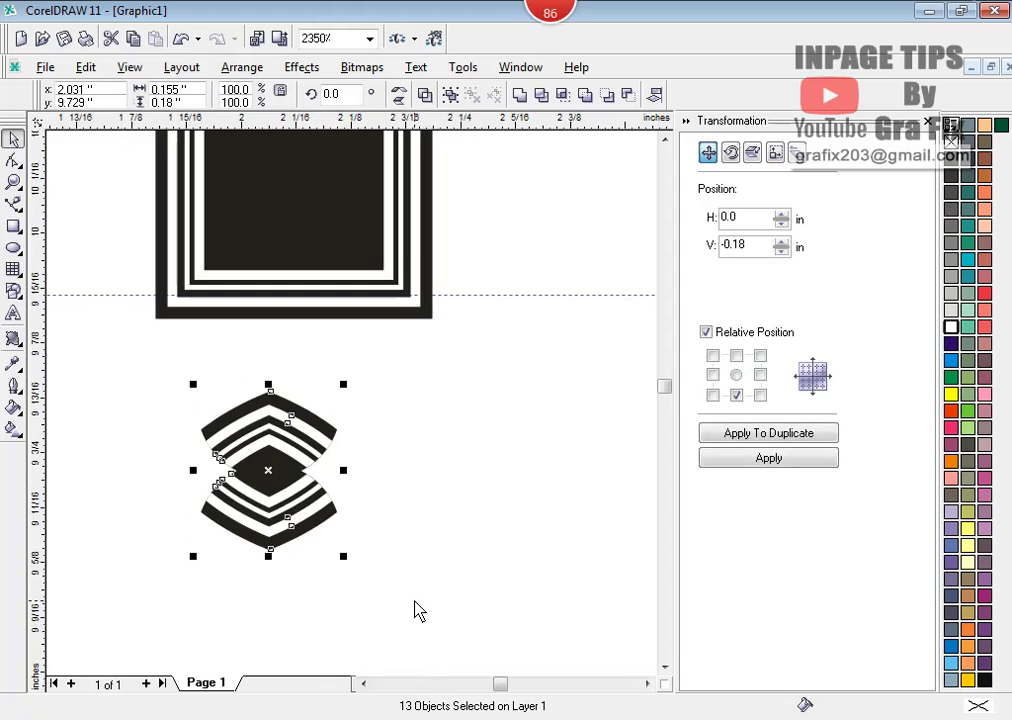
click(262, 68)
click(296, 177)
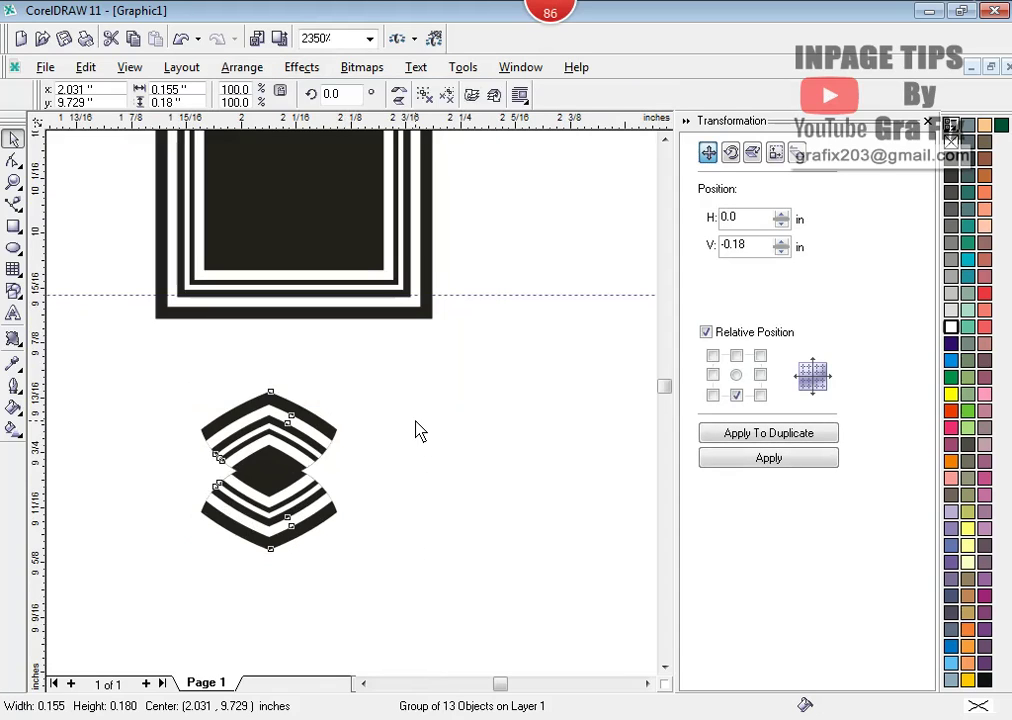
click(416, 429)
- Rotate the grouped diamond ornament by 90 degrees
scroll(418, 428, down, 1)
click(333, 455)
click(330, 93)
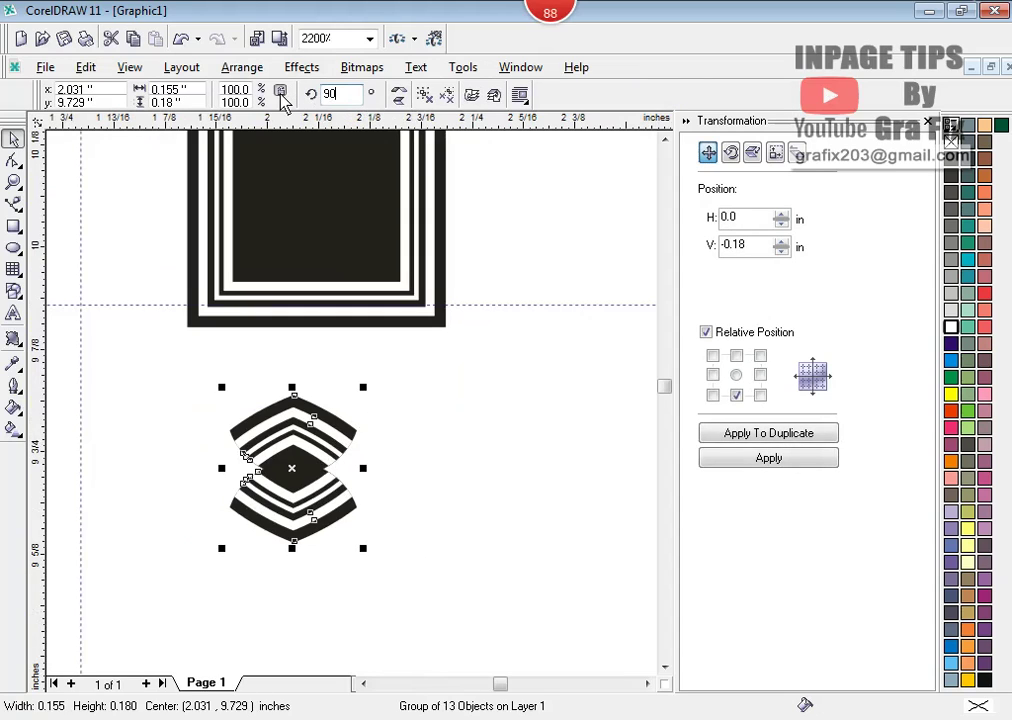
text(90)
key(Return)
click(429, 482)
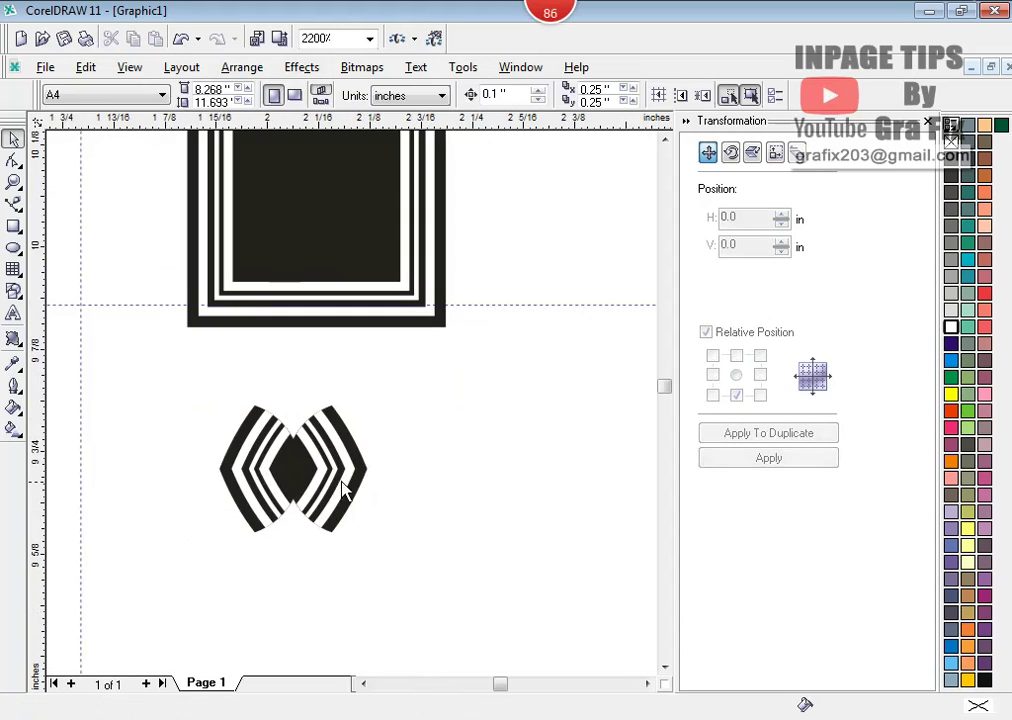
- Place a copy of the rotated ornament directly to its right, with their tips meeting on the same horizontal line
click(294, 464)
drag(213, 469, 428, 481)
right_click(428, 481)
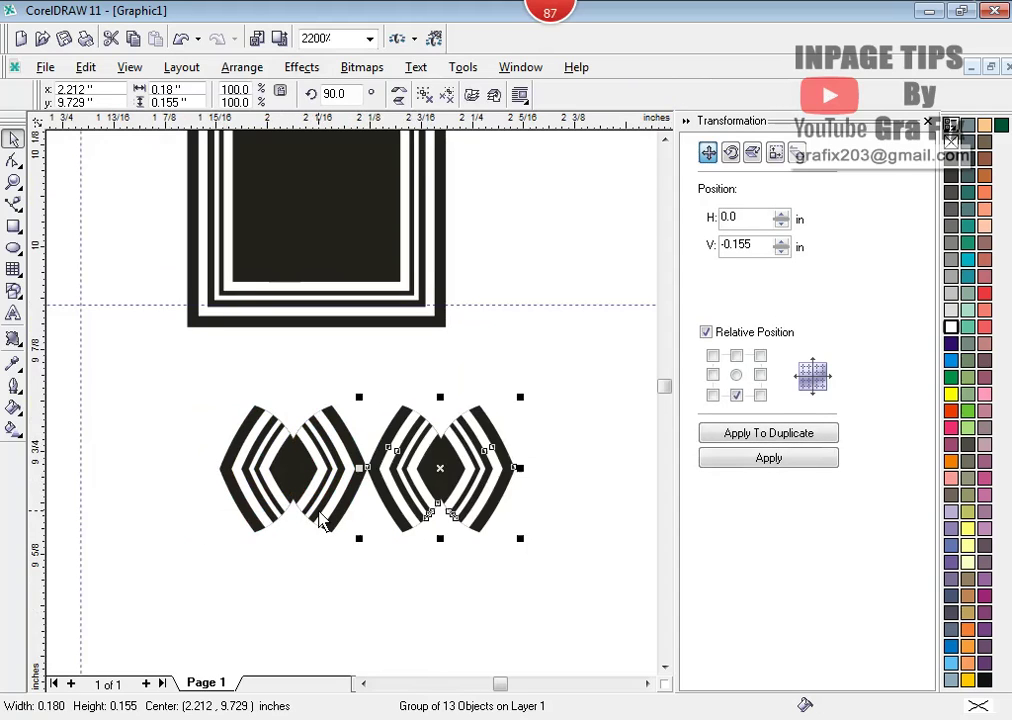
scroll(319, 512, down, 1)
scroll(319, 512, down, 1)
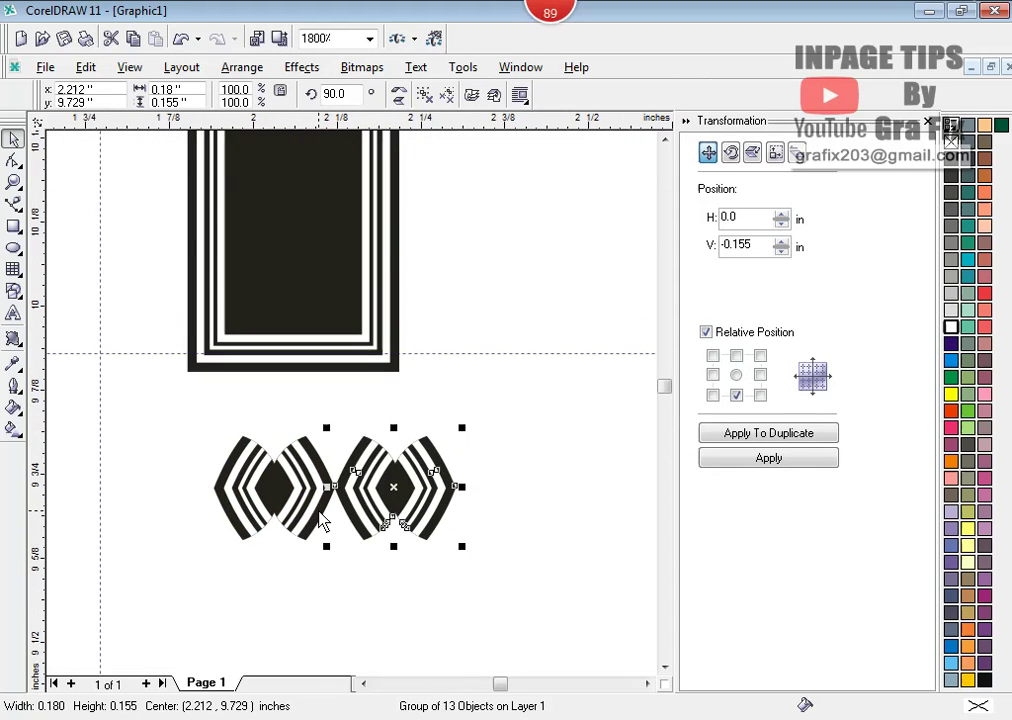
- Repeat the duplication six more times to form a horizontal row of eight ornaments
key(ctrl+d)
key(ctrl+d)
key(ctrl+d)
scroll(320, 522, down, 8)
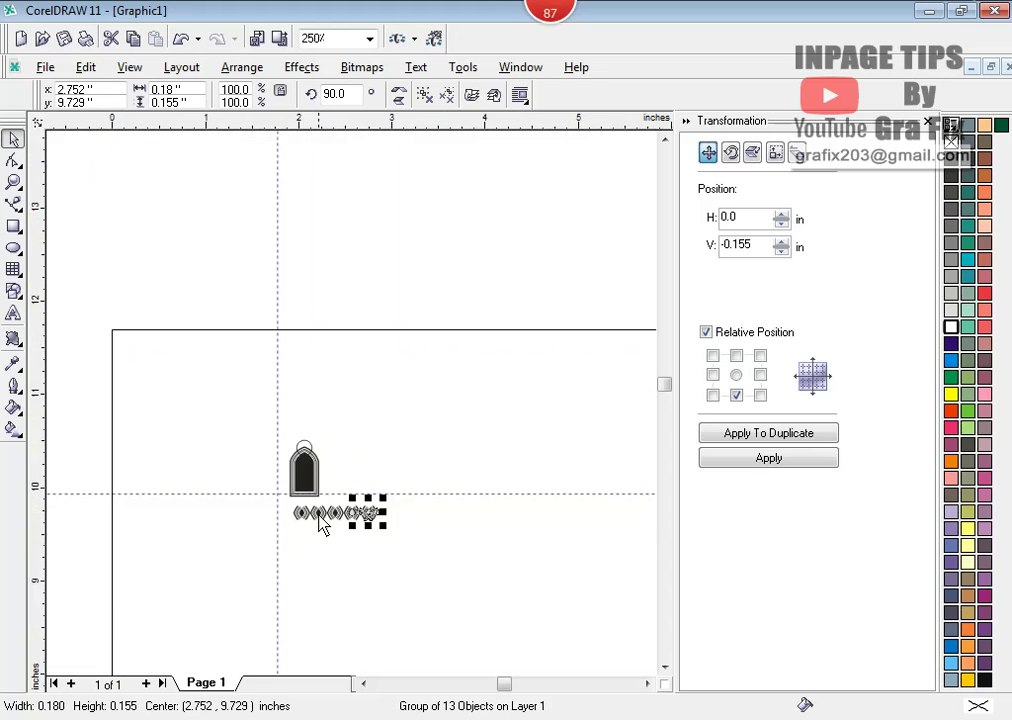
key(ctrl+d)
key(ctrl+d)
key(ctrl+d)
click(286, 510)
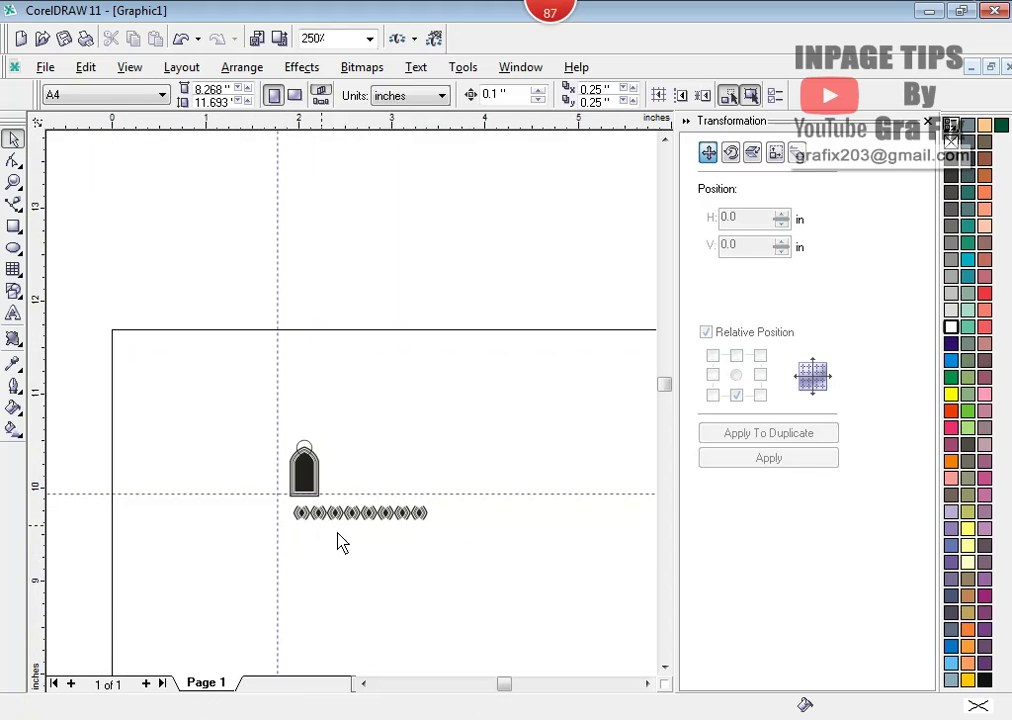
- Select all eight ornaments, shift the row slightly down and to the right, and group them
drag(337, 533, 437, 551)
drag(362, 515, 378, 533)
scroll(380, 548, up, 4)
key(ctrl+g)
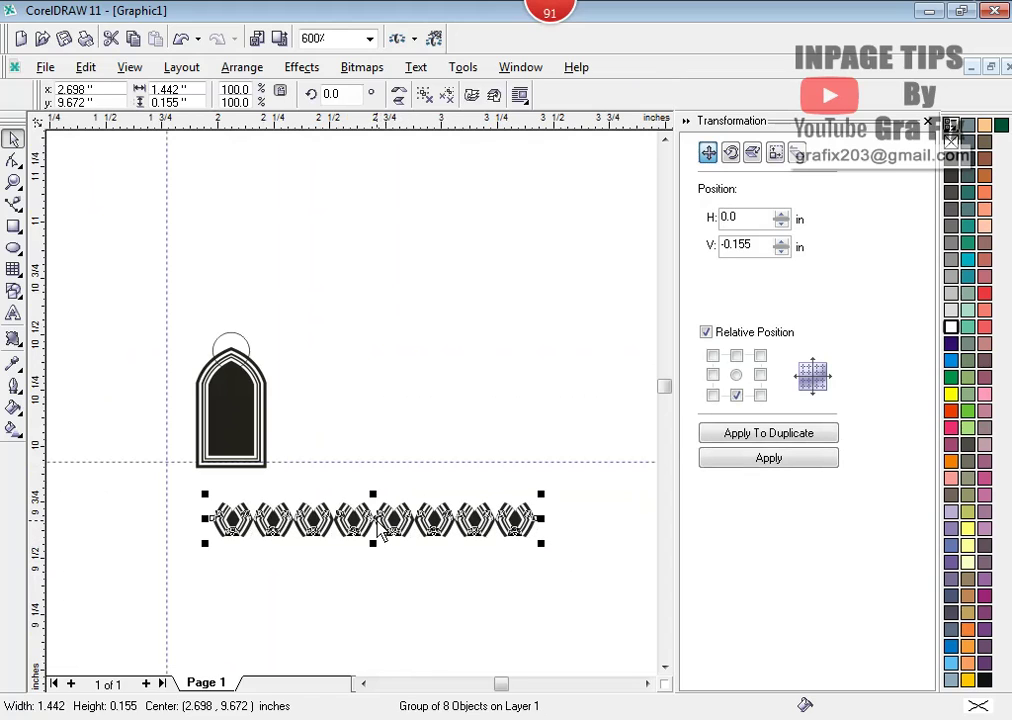
- Rotate a duplicate of the ornament row by 90 degrees and select it together with the original horizontal row
drag(380, 535, 389, 574)
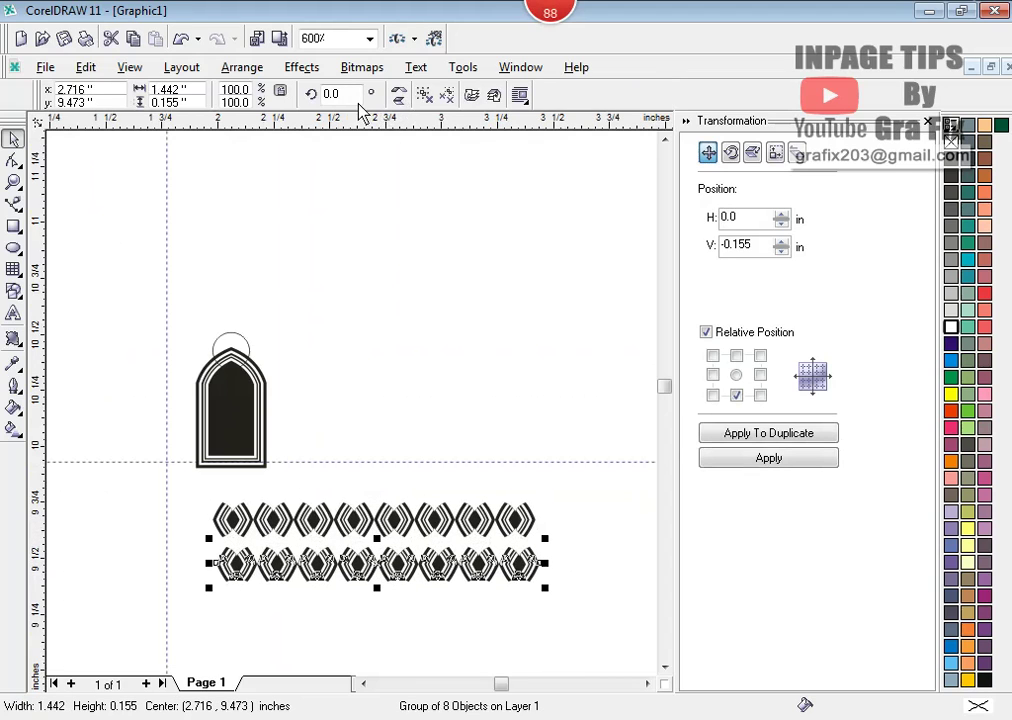
drag(351, 96, 262, 98)
key(Return)
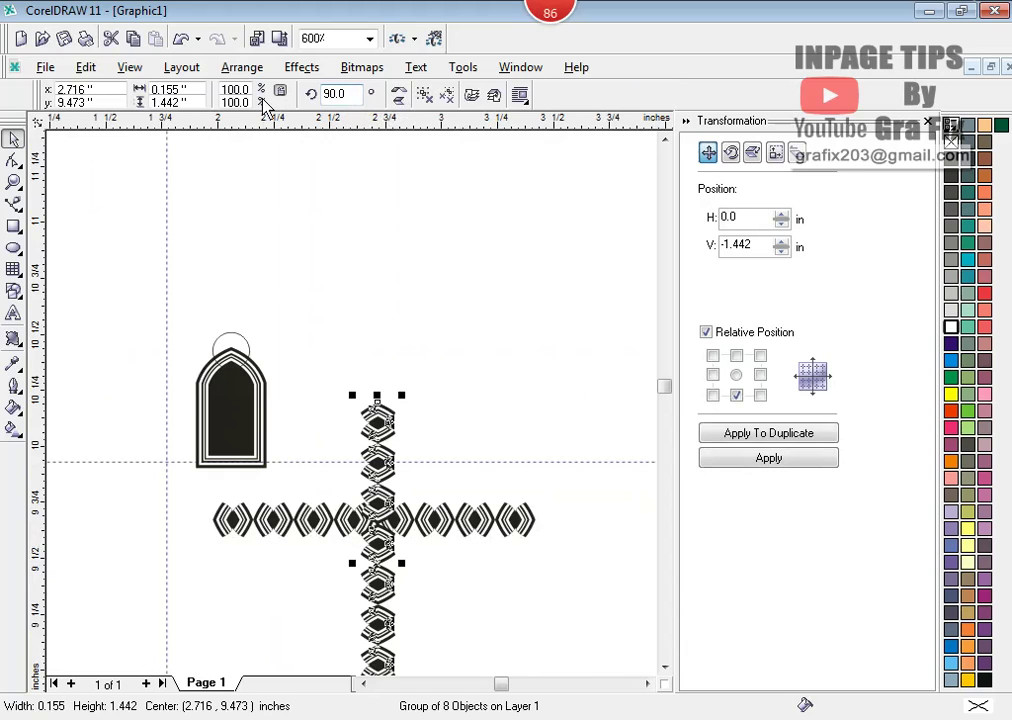
shift+click(459, 527)
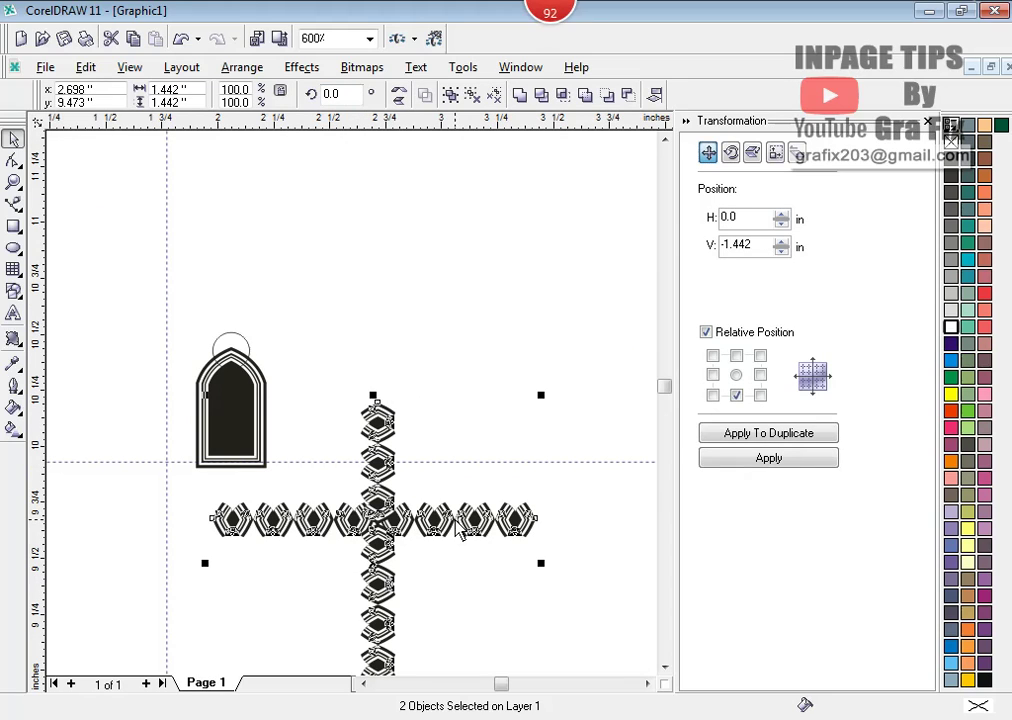
- Align the horizontal and vertical ornament rows to their shared top and left edges so they meet in a corner
key(t)
key(l)
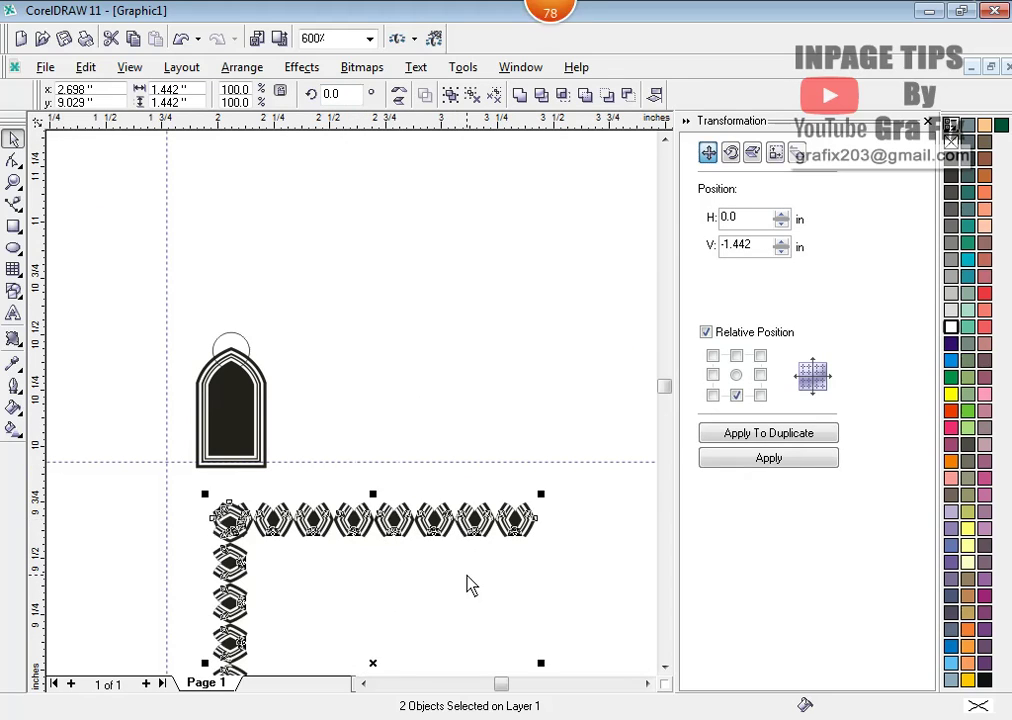
click(468, 585)
click(340, 533)
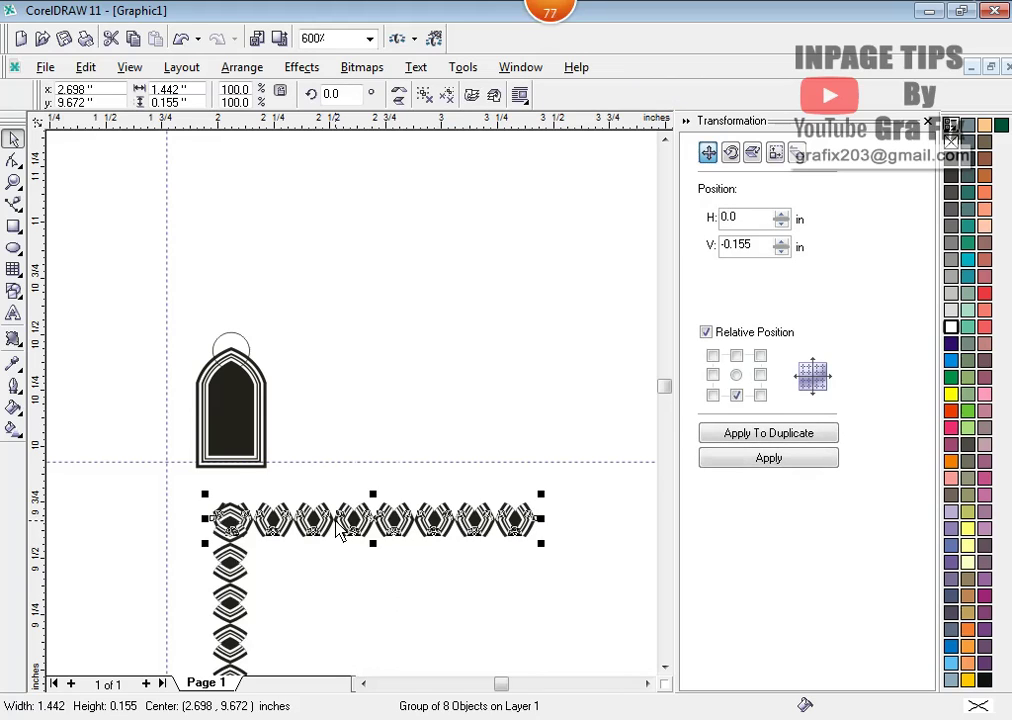
- Draw a square above the ornament rows and set its width and height to 0.155 inches
scroll(340, 533, up, 1)
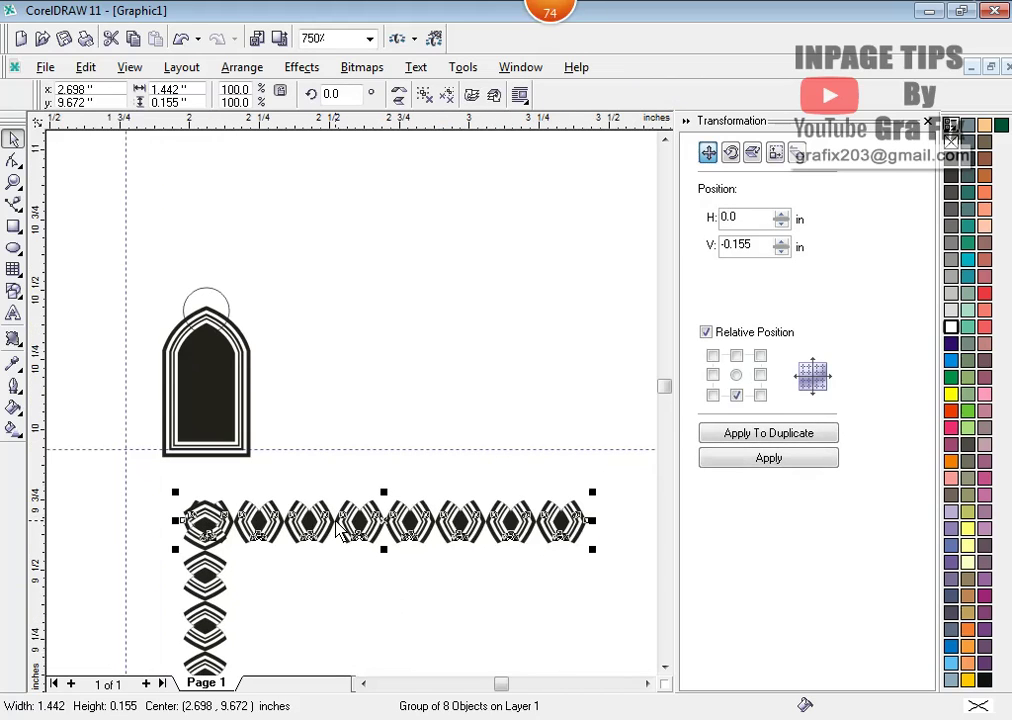
click(13, 225)
drag(343, 345, 374, 376)
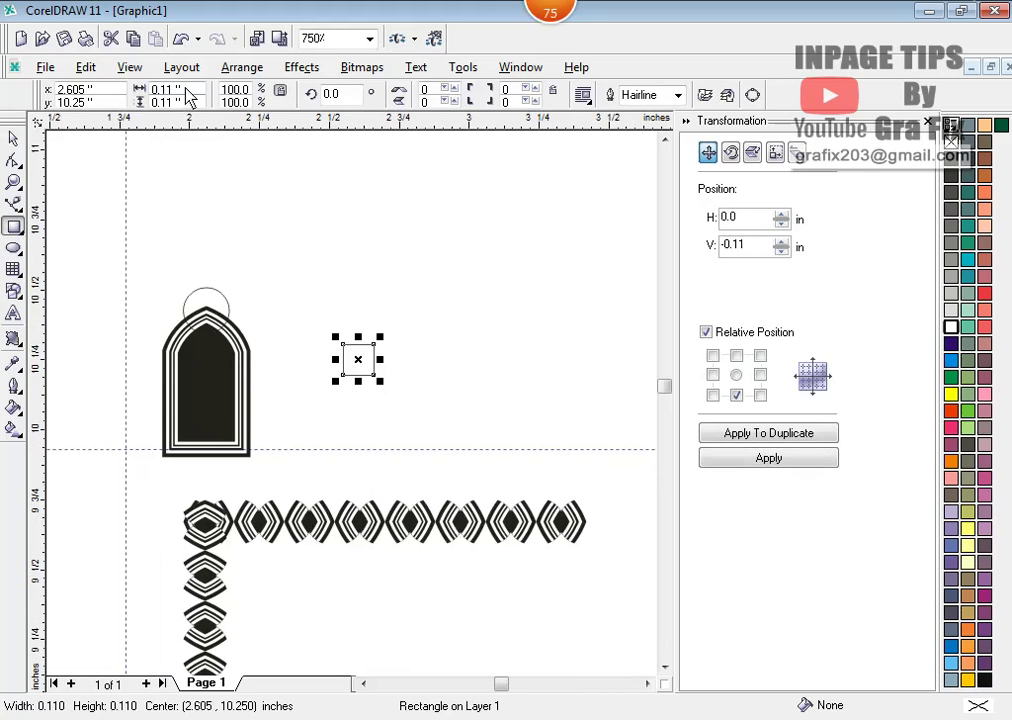
drag(185, 88, 140, 88)
text(.1)
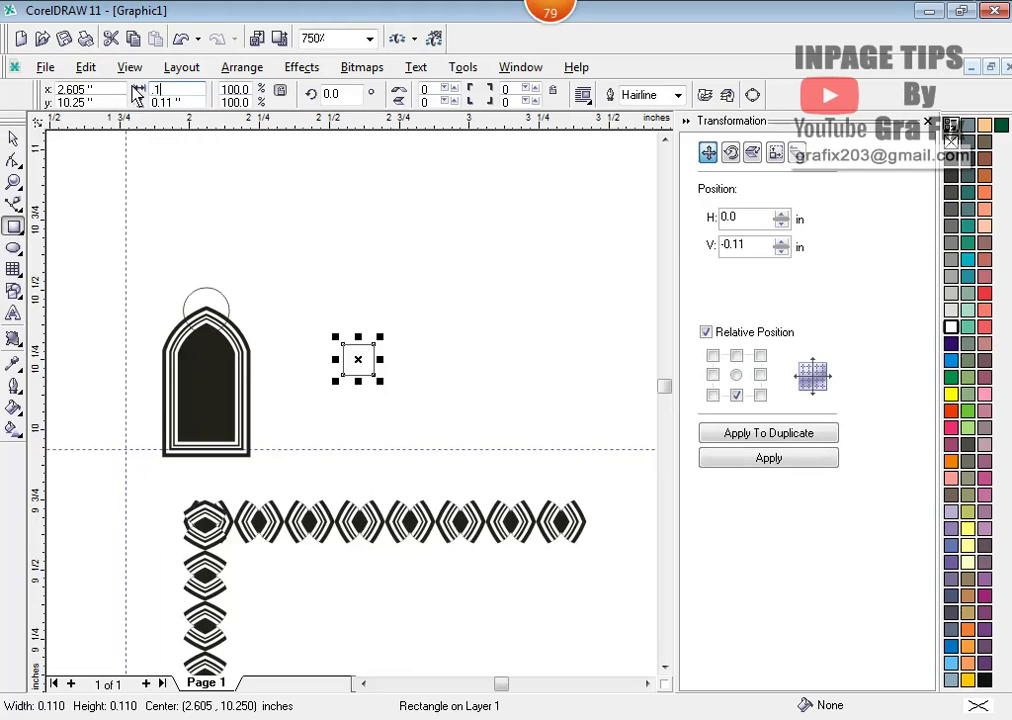
text(55)
key(Tab)
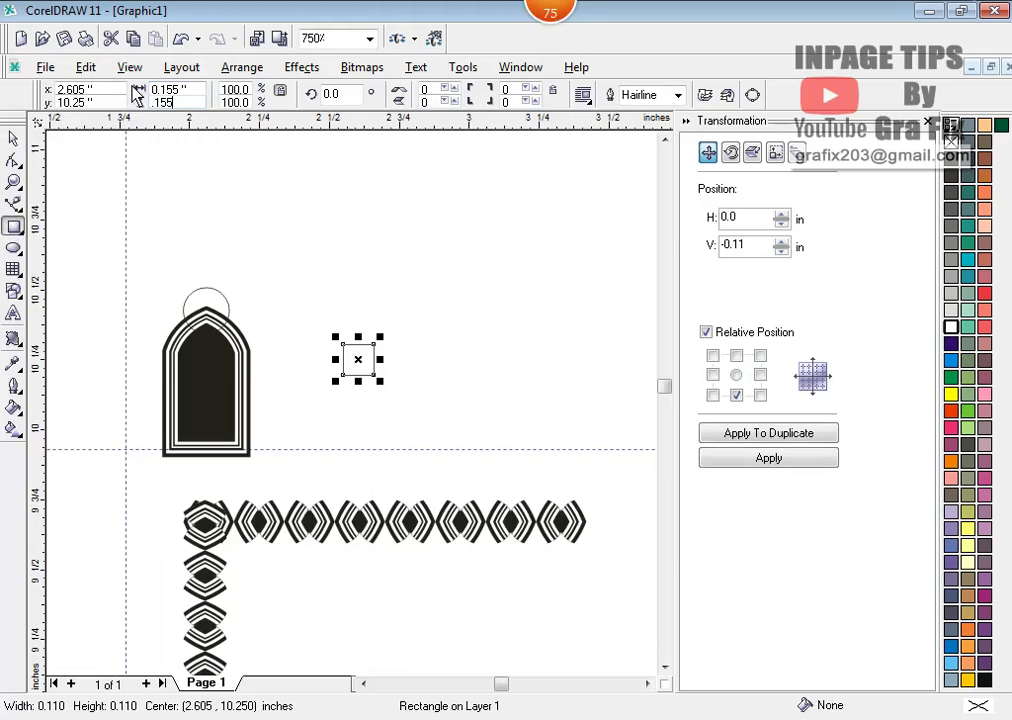
text(.155)
key(Return)
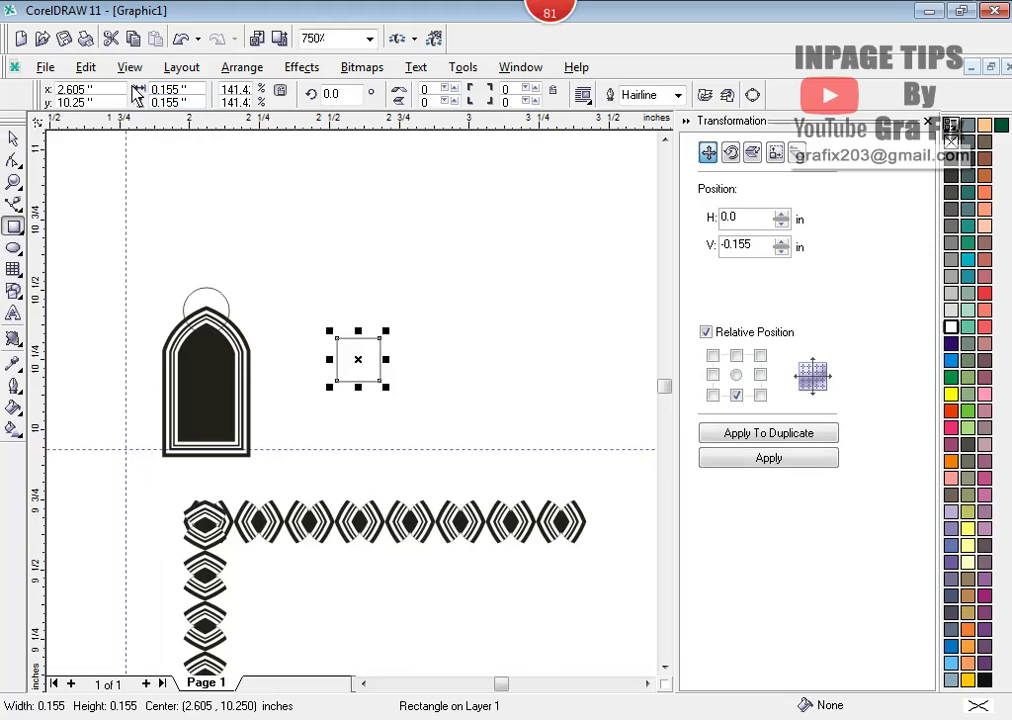
- Convert the square to curves and delete its lower-left node to turn it into a right triangle
key(ctrl+q)
click(13, 160)
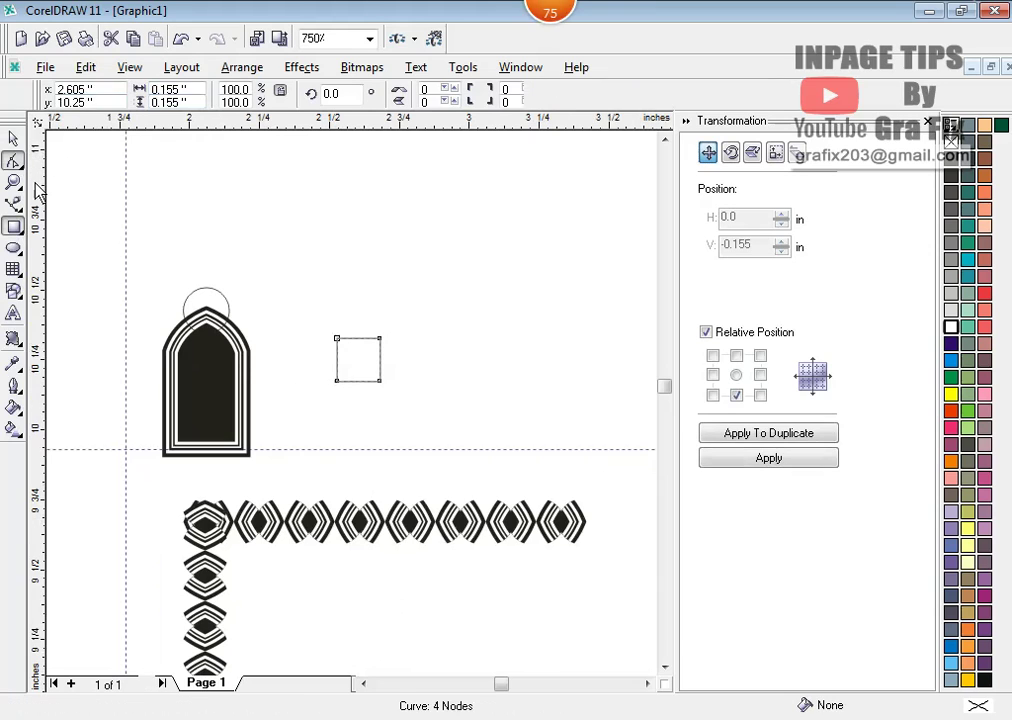
click(337, 382)
key(Delete)
click(13, 138)
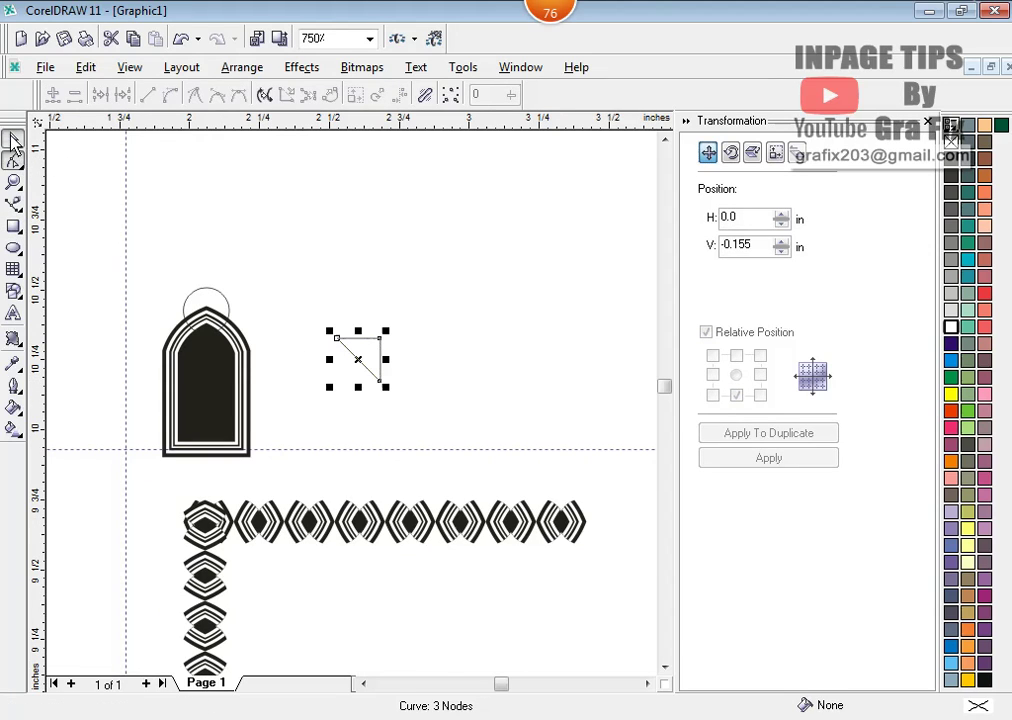
- Align the triangle with the top and left edges of the horizontal ornament row
shift+click(431, 536)
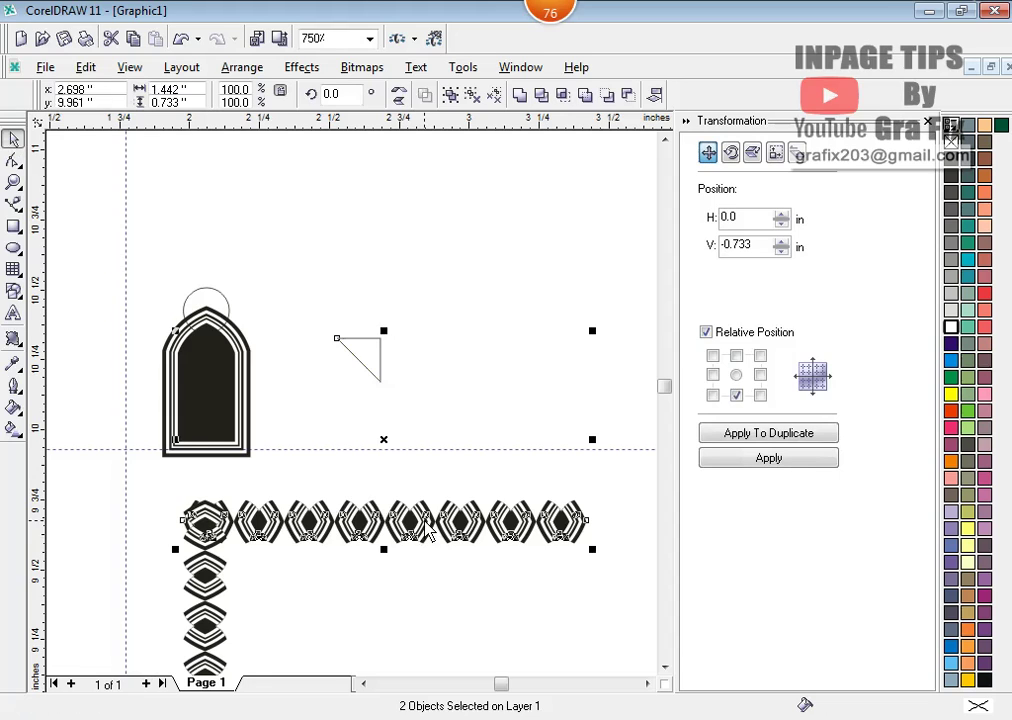
key(t)
key(l)
click(357, 412)
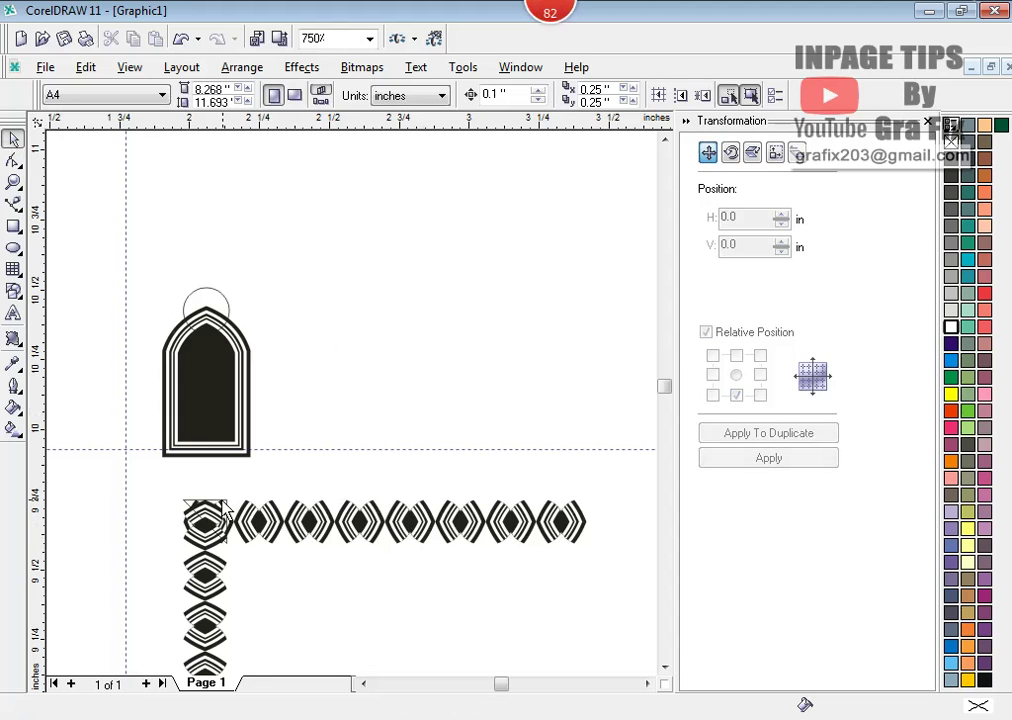
- Trim the overlapping corner of the vertical ornament row with the triangle
click(225, 510)
shift+click(213, 585)
click(541, 94)
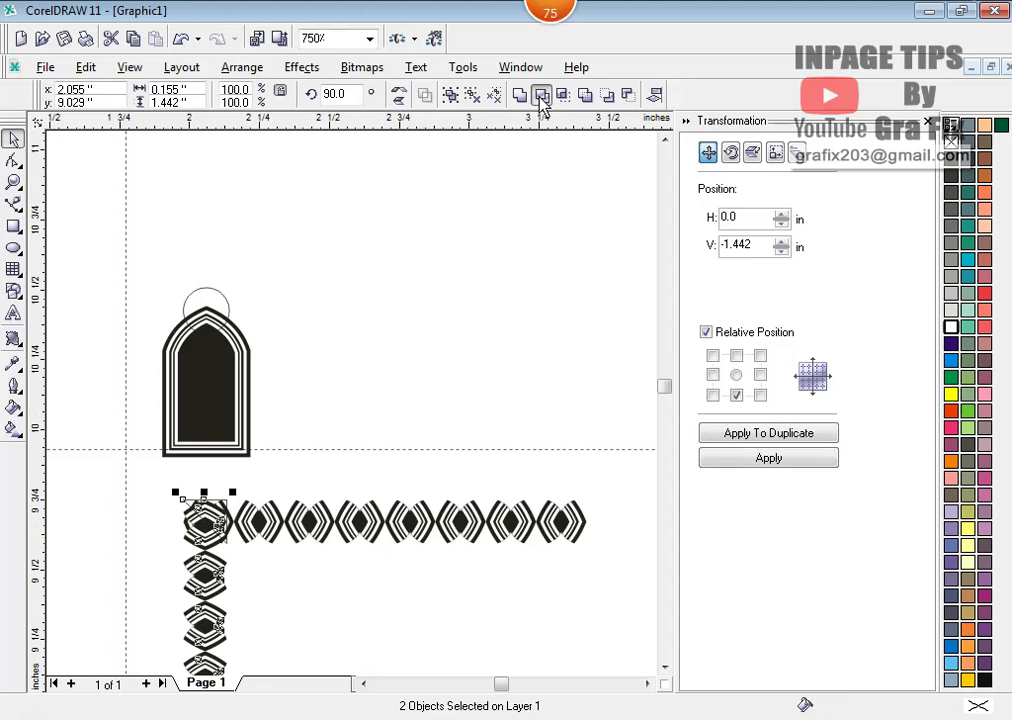
click(361, 391)
- Mirror the triangle horizontally and vertically, and use it to trim the corner of the horizontal ornament row
click(205, 515)
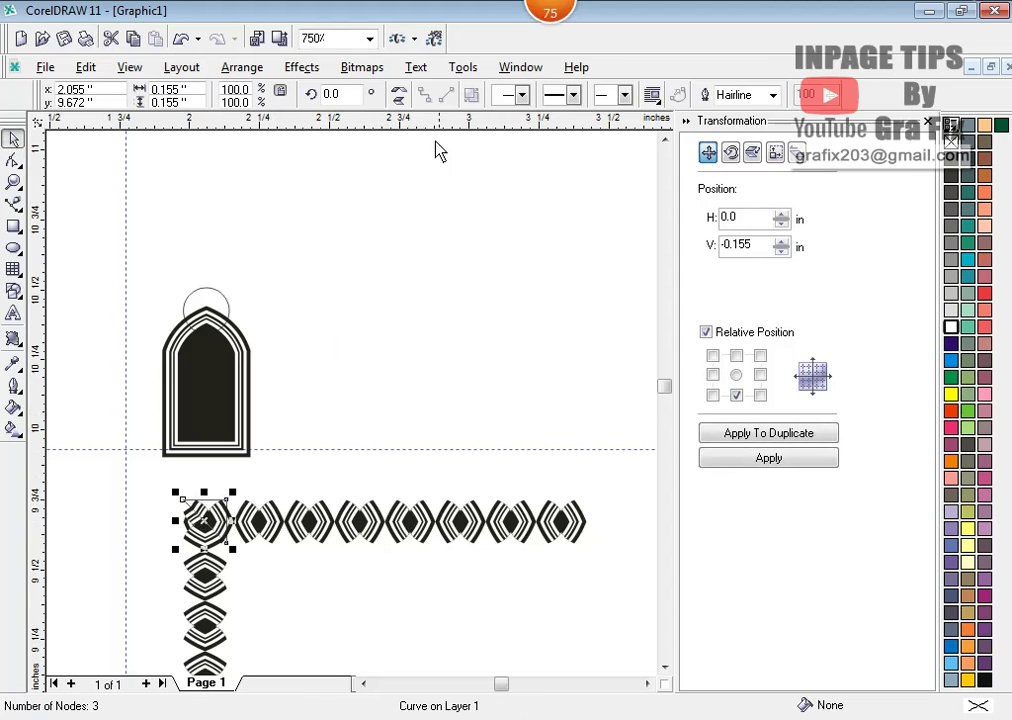
click(399, 101)
click(399, 90)
shift+click(315, 530)
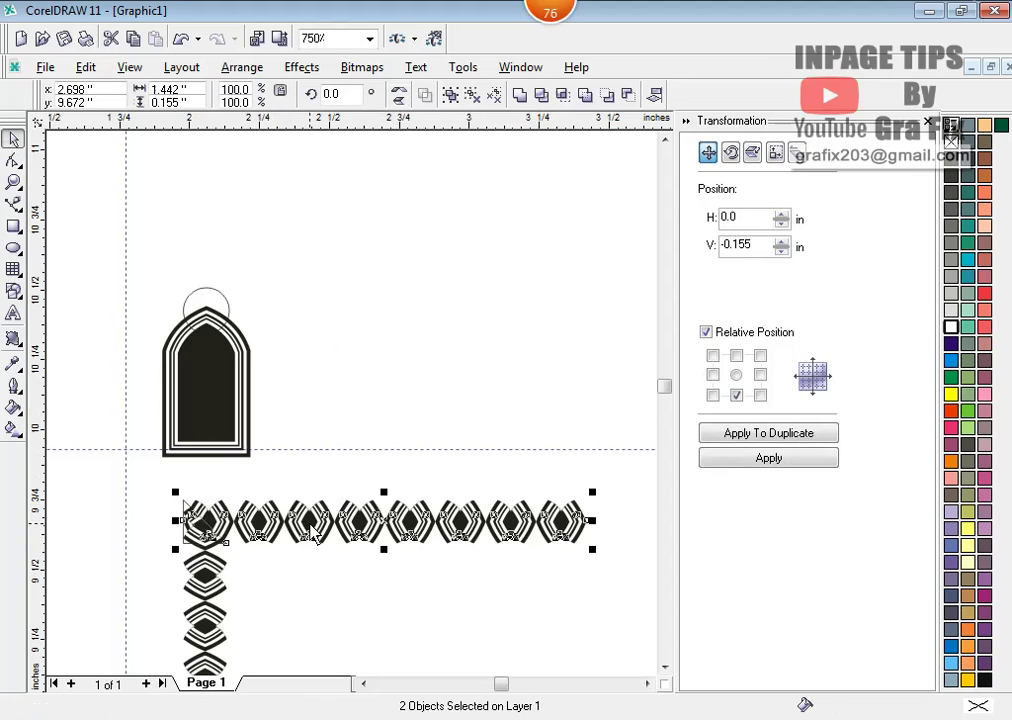
click(541, 95)
- Move the triangle off the mitred corner to the blank area up and left of the ornament rows
click(305, 360)
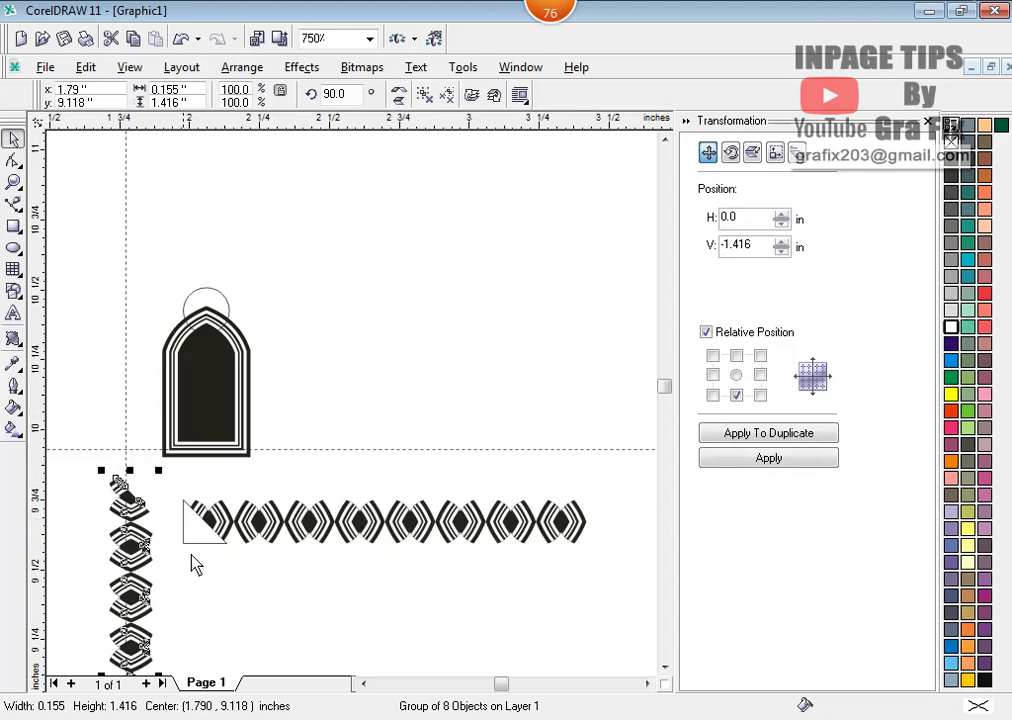
drag(192, 560, 287, 582)
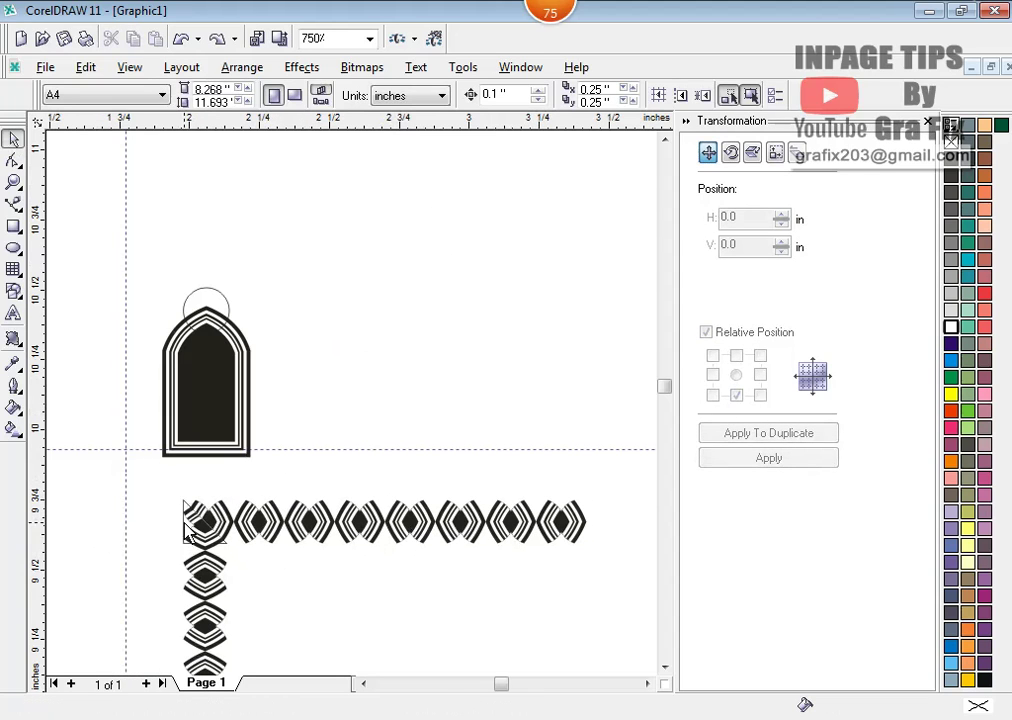
drag(185, 530, 110, 498)
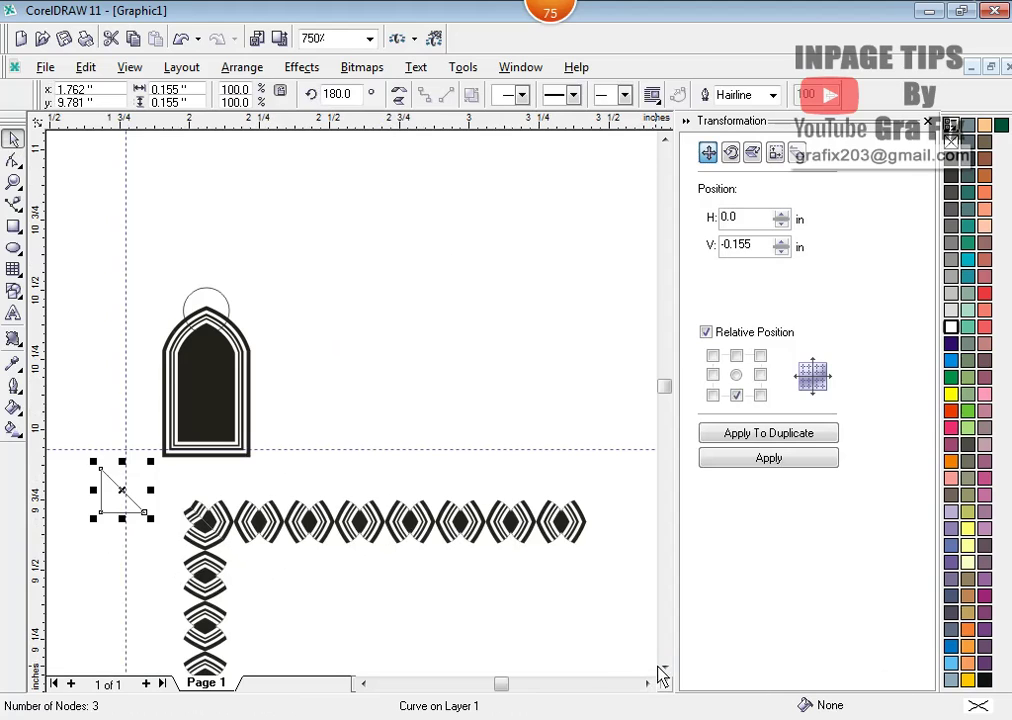
- Draw a rectangle about 1.37 by 1.26 inches over the inner half of both rows and fill it white
scroll(660, 676, down, 3)
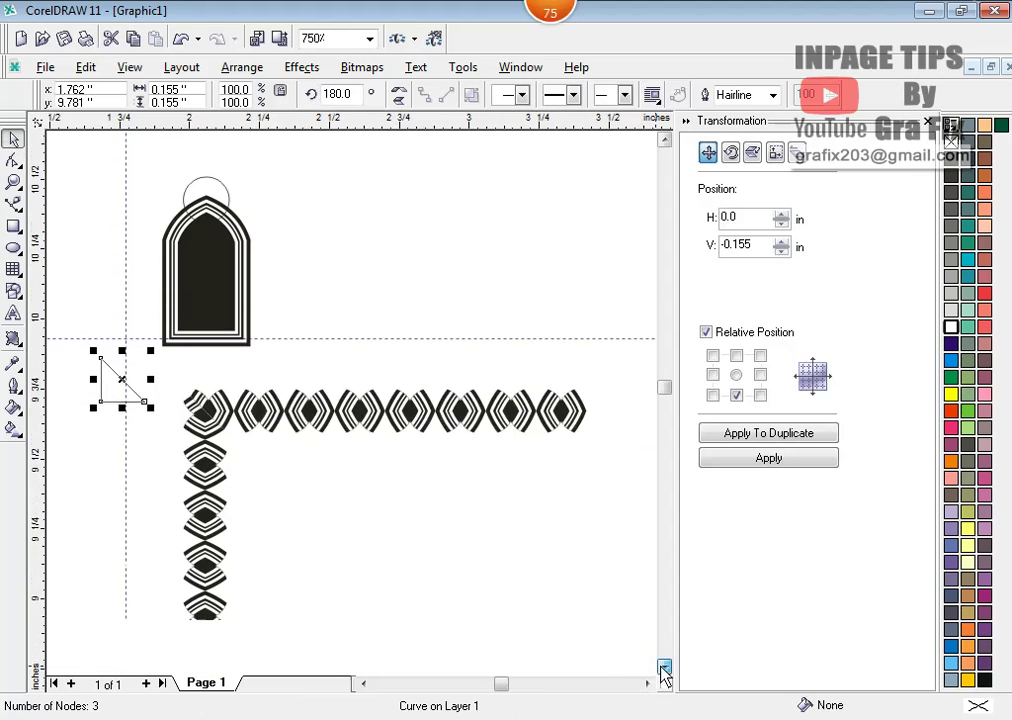
click(12, 228)
mouse_move(212, 367)
mouse_down()
mouse_move(526, 657)
mouse_move(583, 677)
mouse_move(594, 627)
mouse_up()
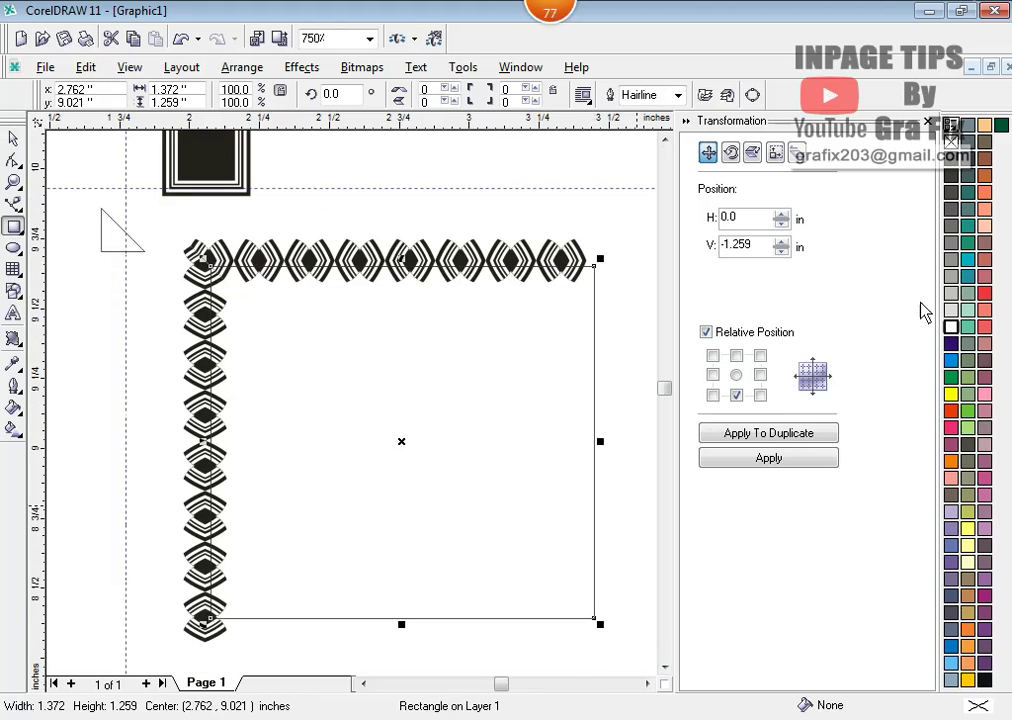
click(951, 327)
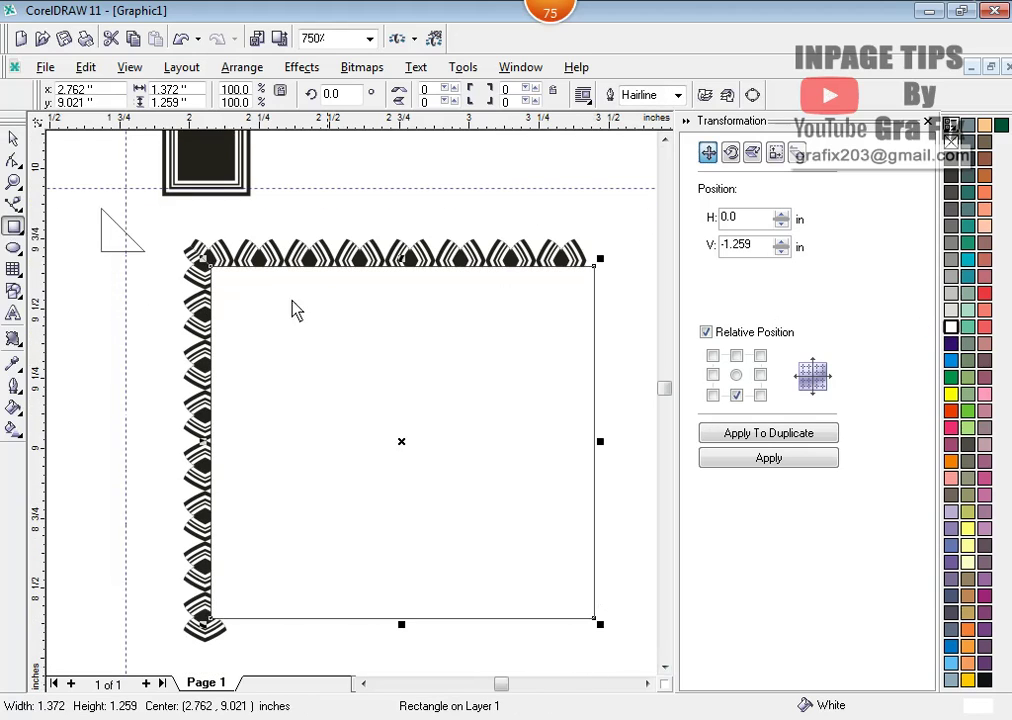
click(12, 138)
click(75, 284)
- Shift the white rectangle slightly down and to the right to expose more of the ornament border
scroll(160, 278, up, 2)
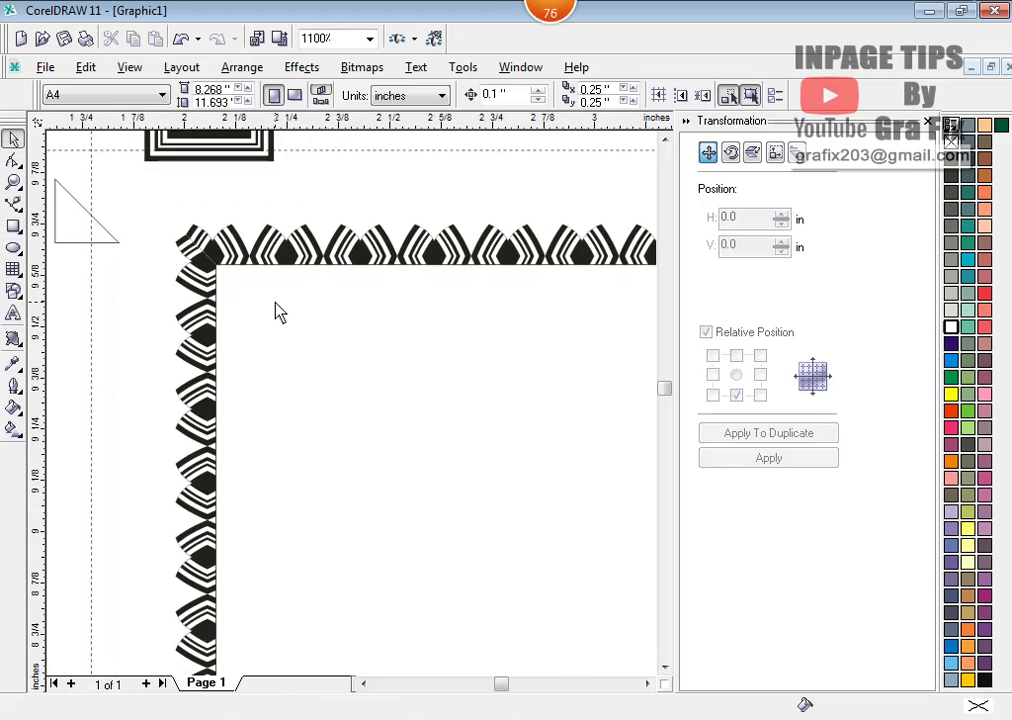
click(296, 328)
drag(293, 321, 280, 312)
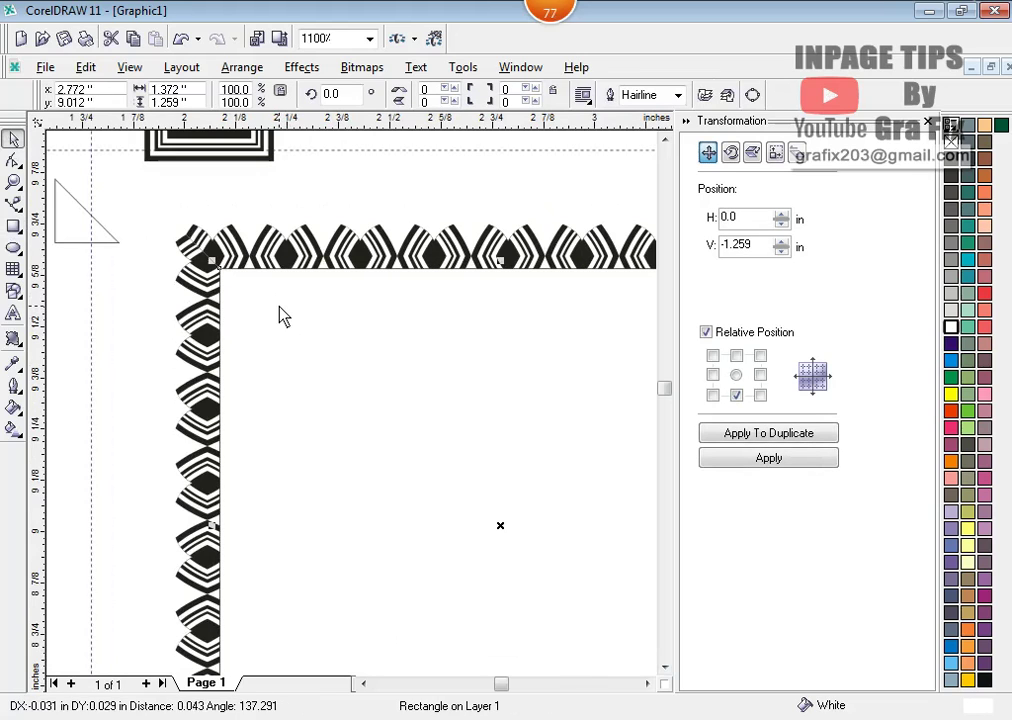
- Delete the two ornament rows together with the white rectangle covering them
scroll(280, 312, down, 2)
scroll(281, 316, down, 6)
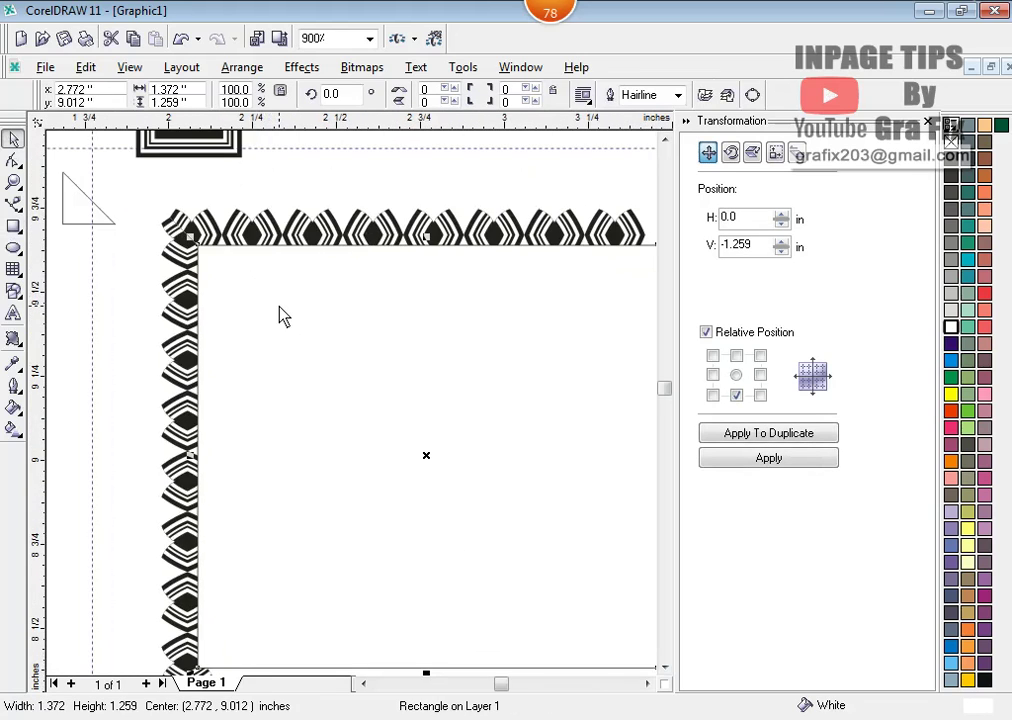
drag(213, 282, 357, 377)
key(Delete)
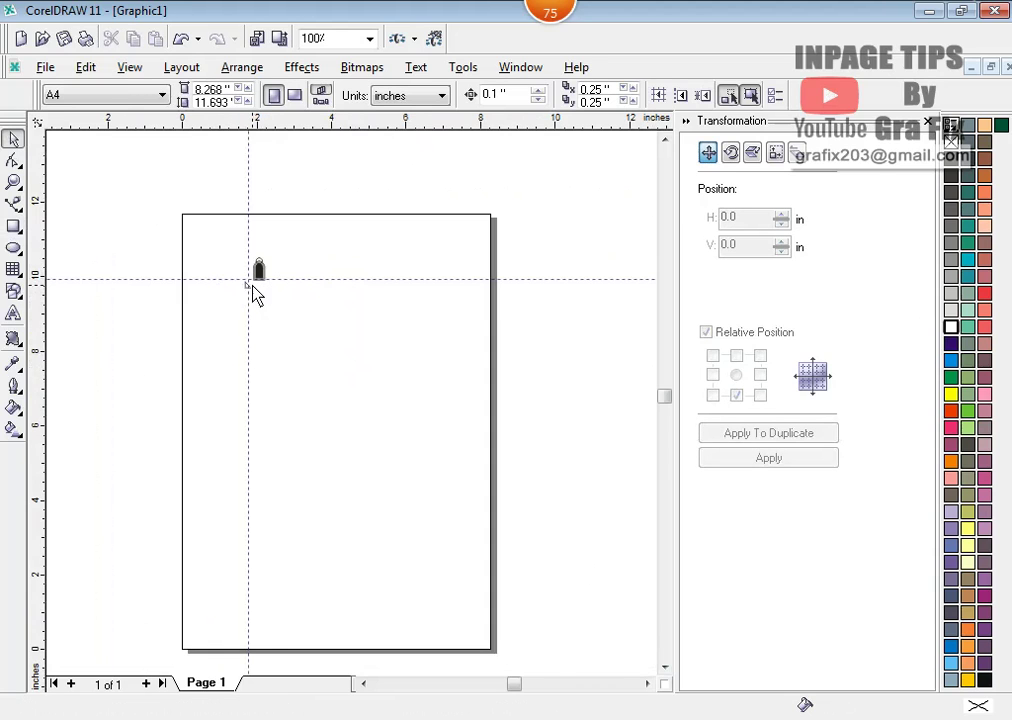
- Delete the leftover triangle and both guidelines so that only the arch artwork remains
click(248, 285)
key(Delete)
click(247, 287)
key(Delete)
click(242, 280)
key(Delete)
- Delete the circle at the arch's tip and move the arch group slightly up and to the right
scroll(257, 251, up, 3)
click(293, 317)
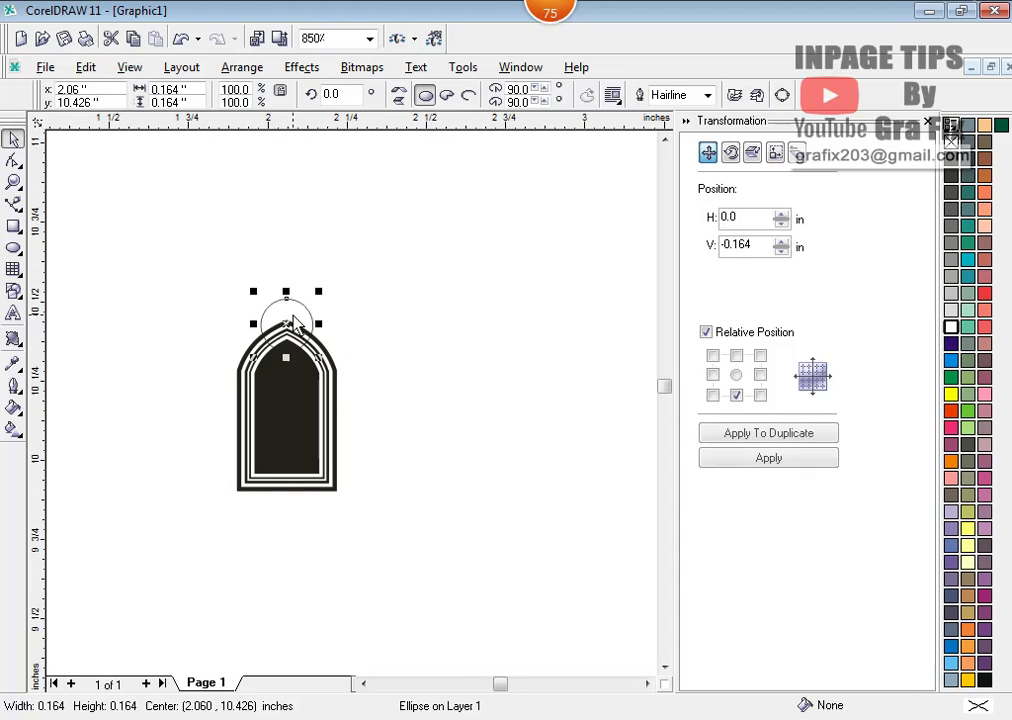
key(Escape)
drag(291, 361, 307, 332)
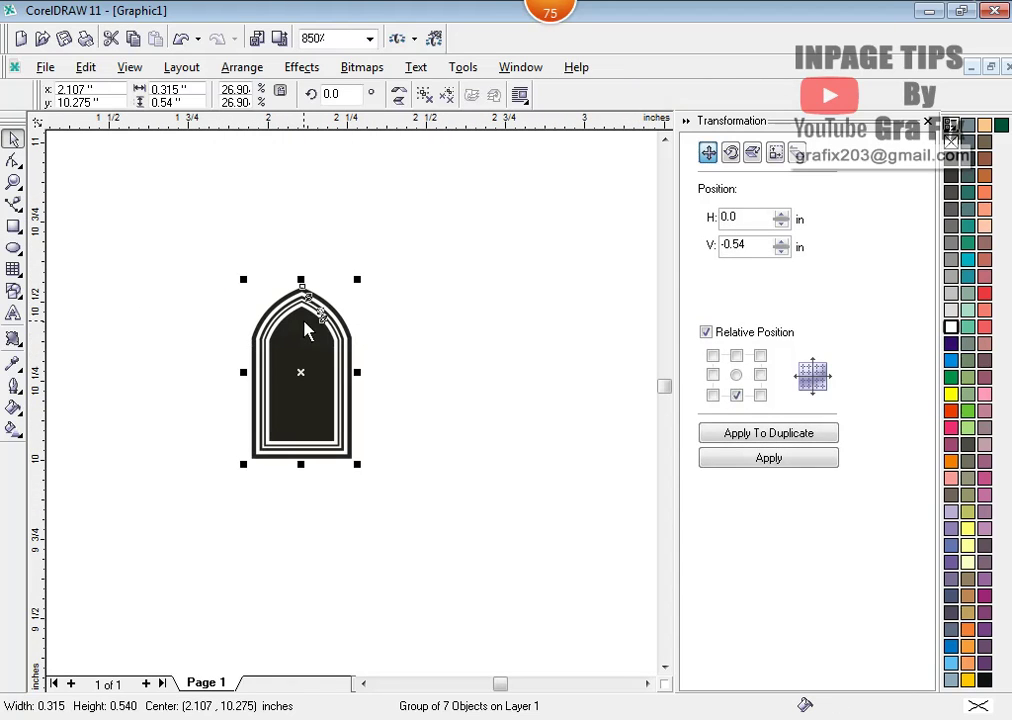
scroll(300, 332, up, 2)
click(343, 236)
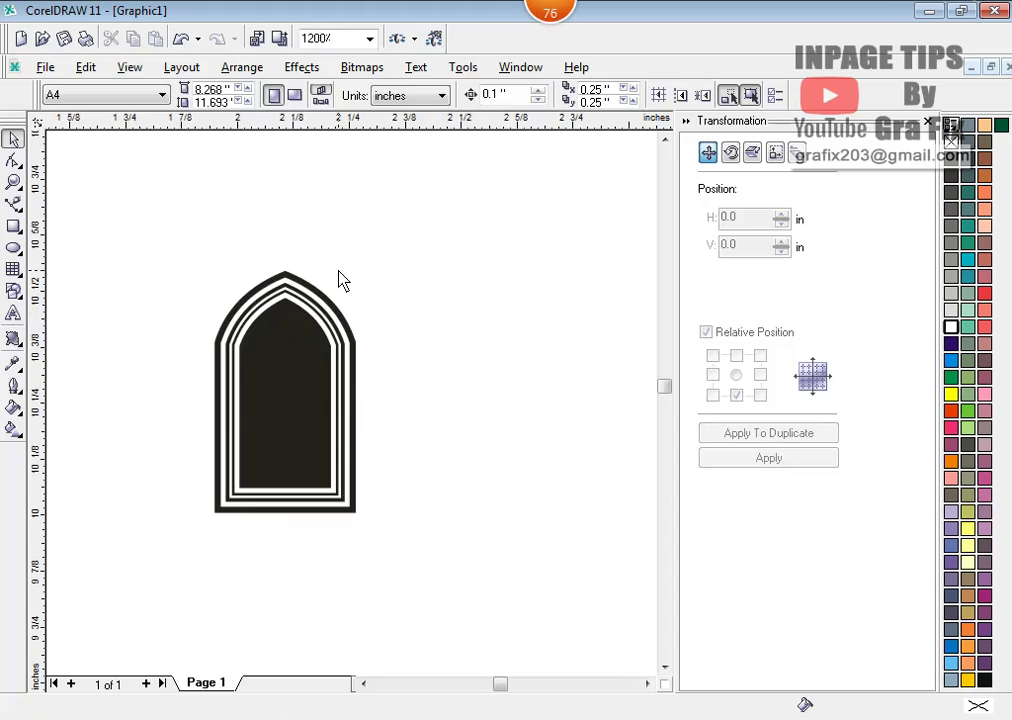
- Draw a tall rectangle about 0.106 by 0.57 inches beside the arch and convert it to curves for node editing
click(15, 229)
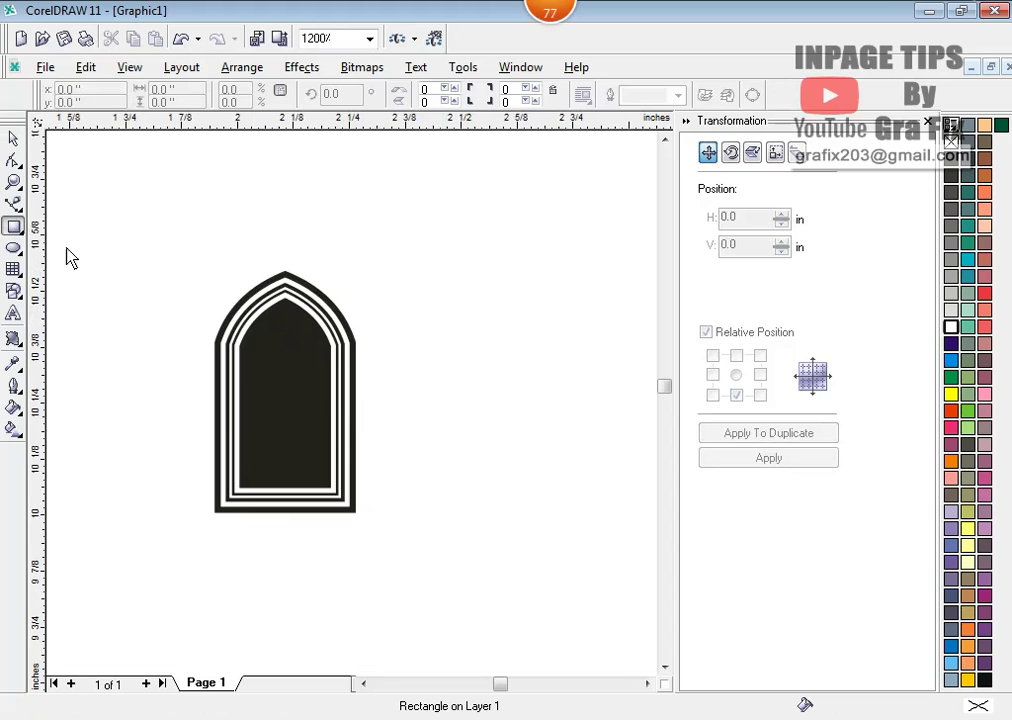
drag(436, 250, 485, 514)
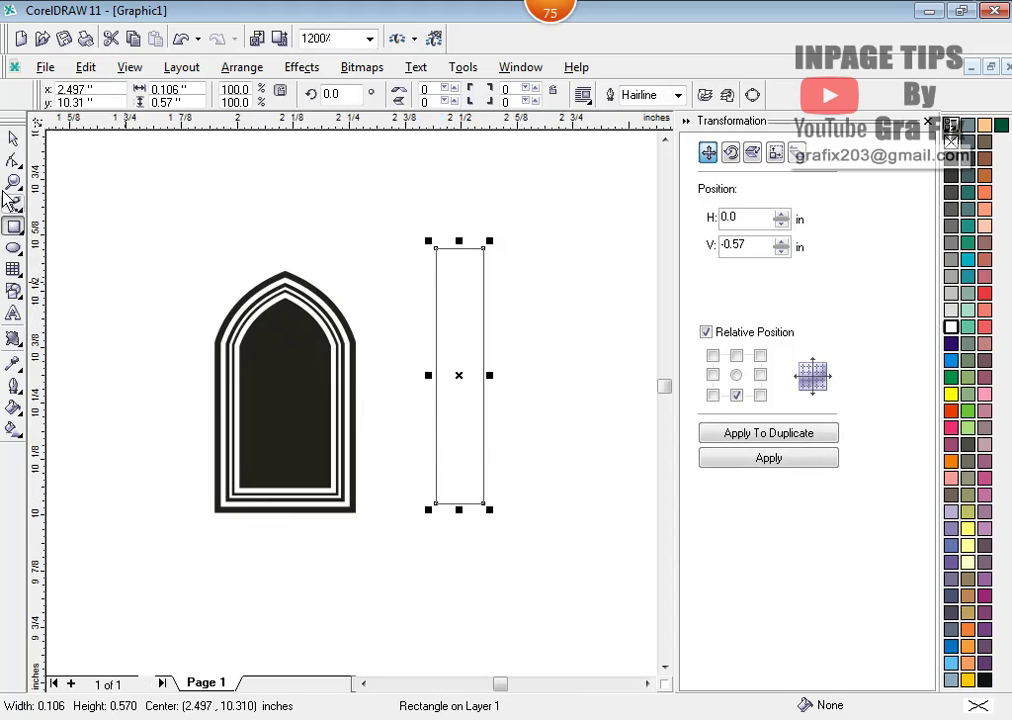
click(752, 95)
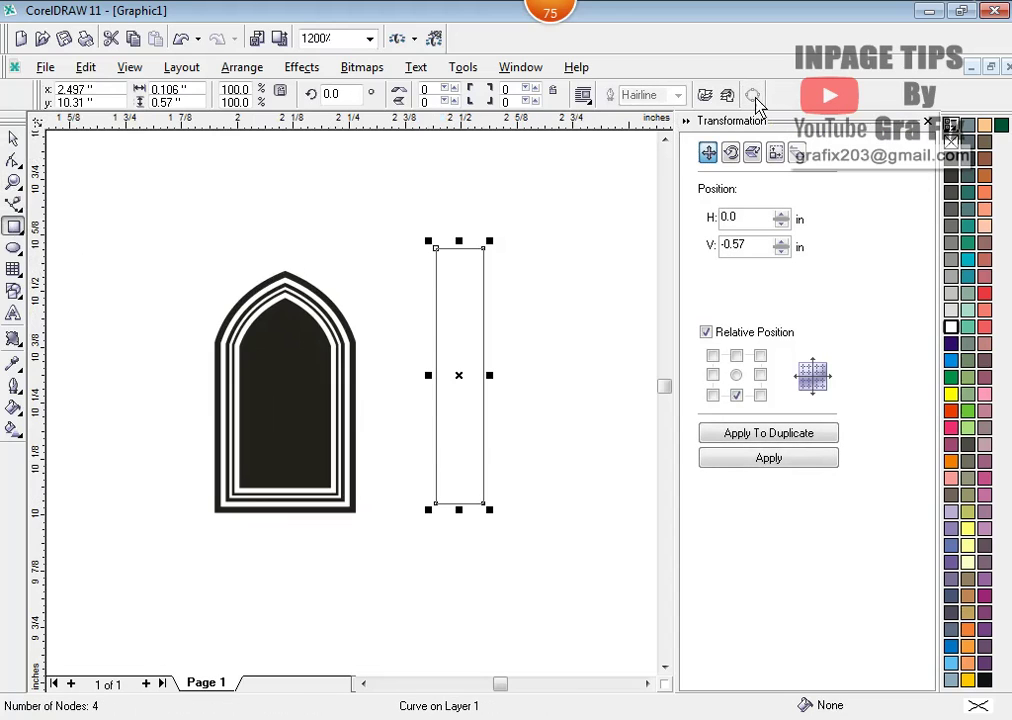
click(13, 159)
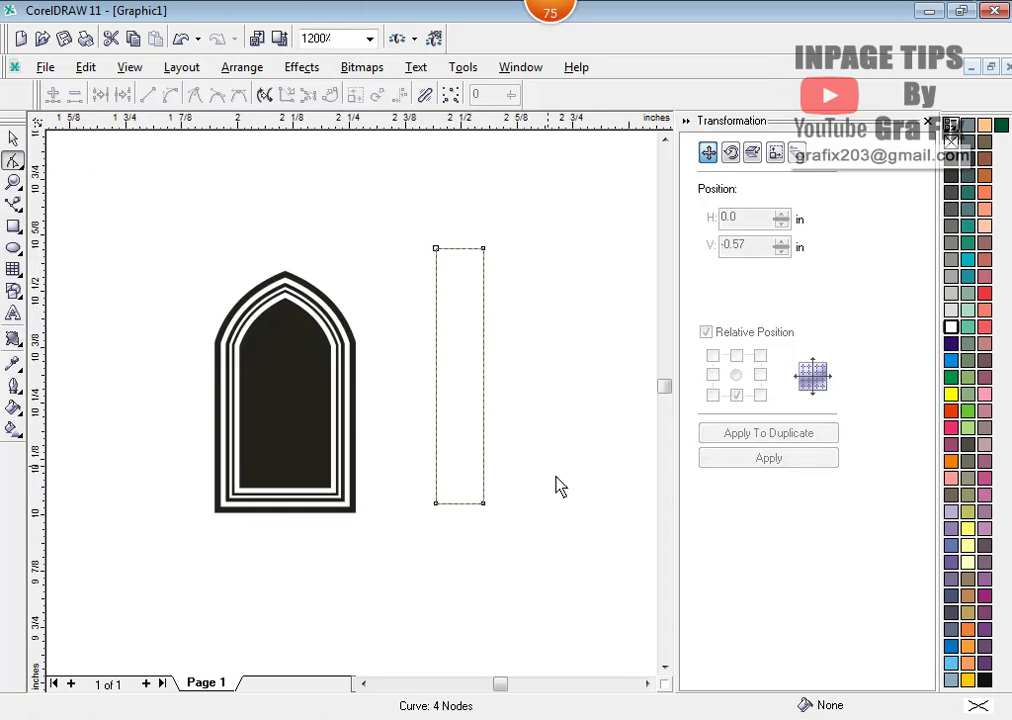
drag(556, 478, 593, 548)
click(53, 95)
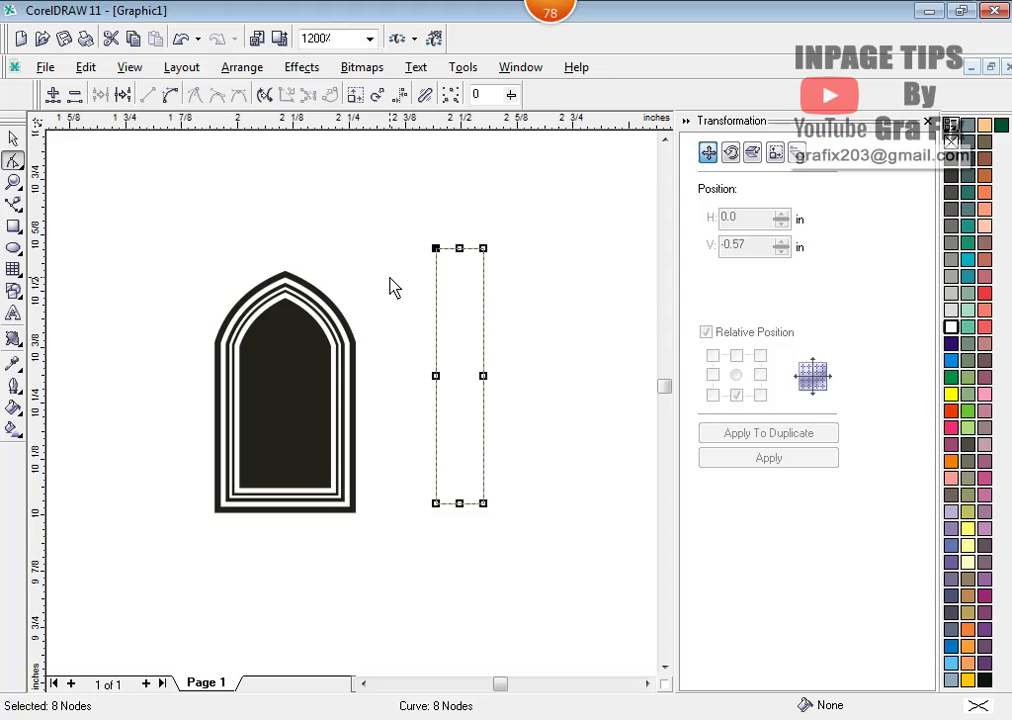
key(ctrl+z)
- Reshape the tall rectangle into a narrow downward-pointing triangle by adding a midpoint node to its bottom edge and deleting the bottom corner nodes
drag(425, 461, 522, 544)
click(53, 95)
click(520, 515)
click(482, 376)
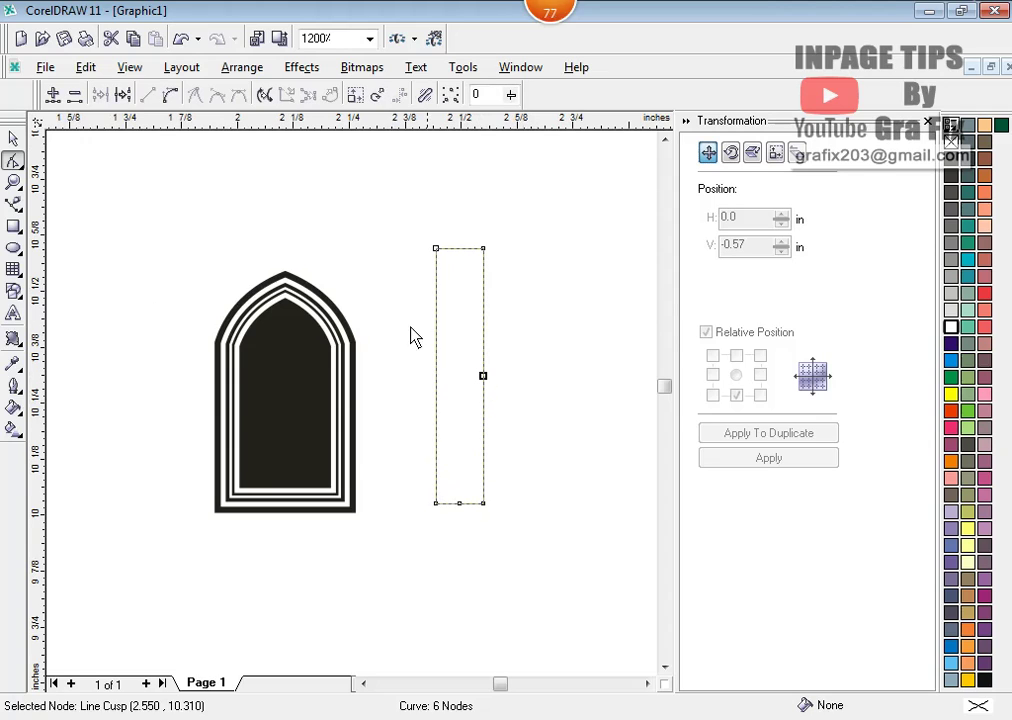
click(75, 95)
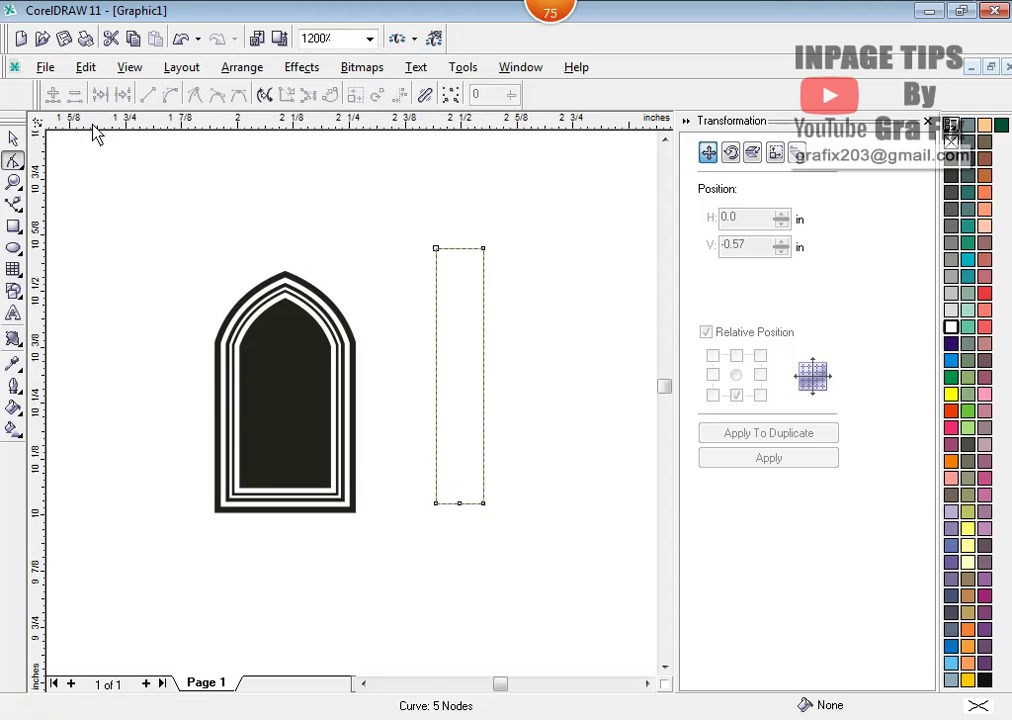
double_click(436, 503)
double_click(483, 503)
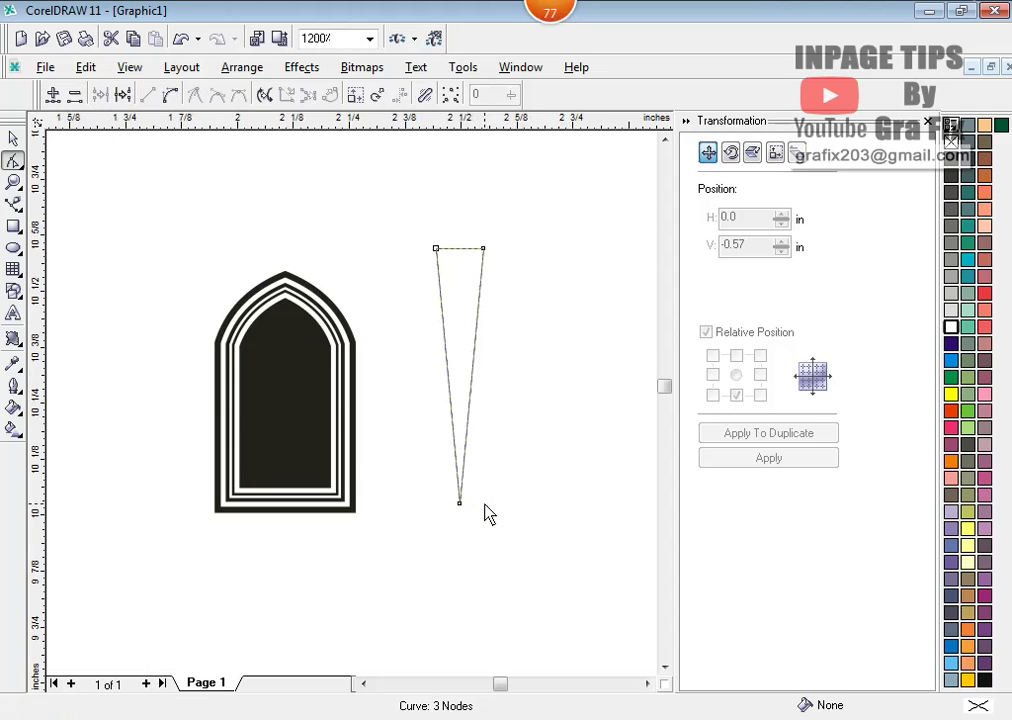
- Place the narrow triangle centred over the arch group and enlarge it to about 0.113 by 0.605 inches
click(10, 140)
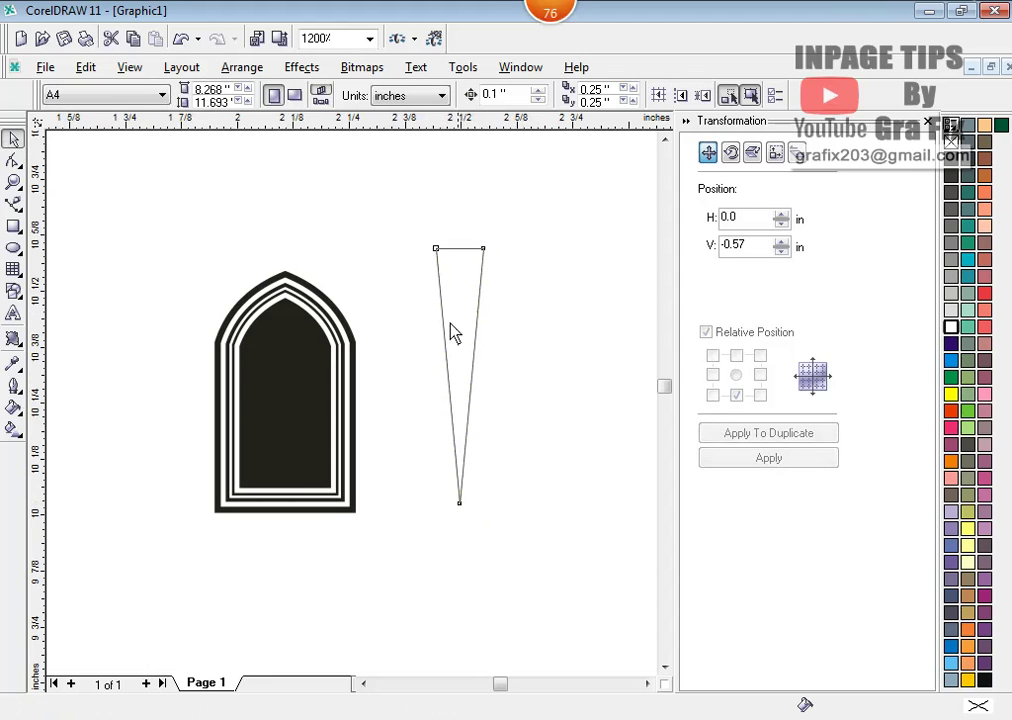
drag(452, 332, 286, 344)
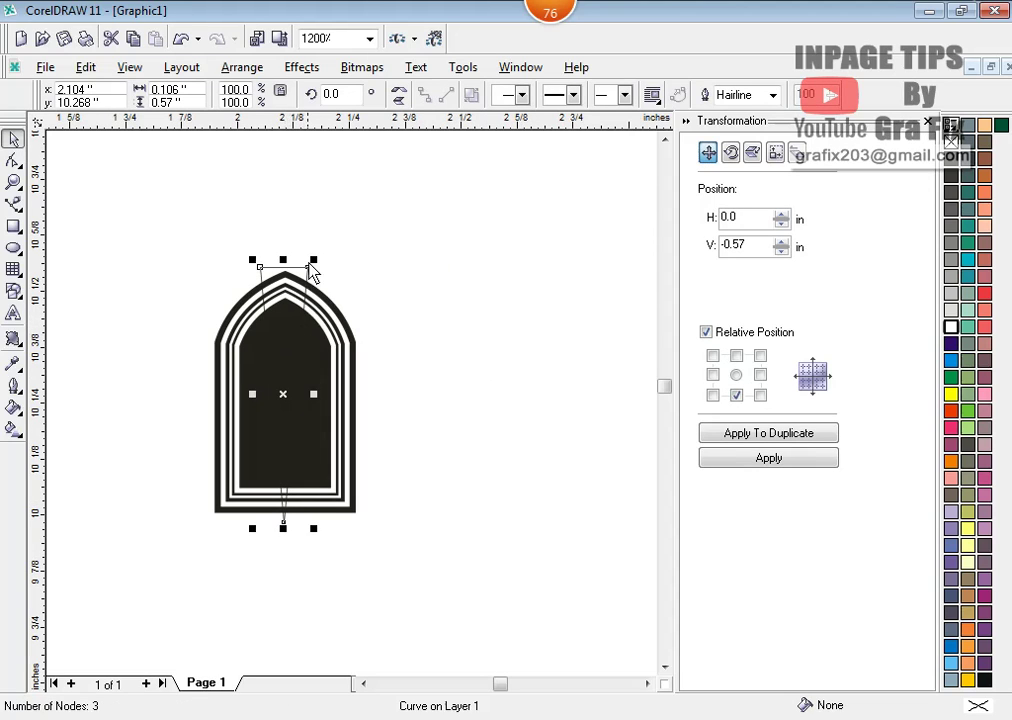
drag(313, 260, 321, 262)
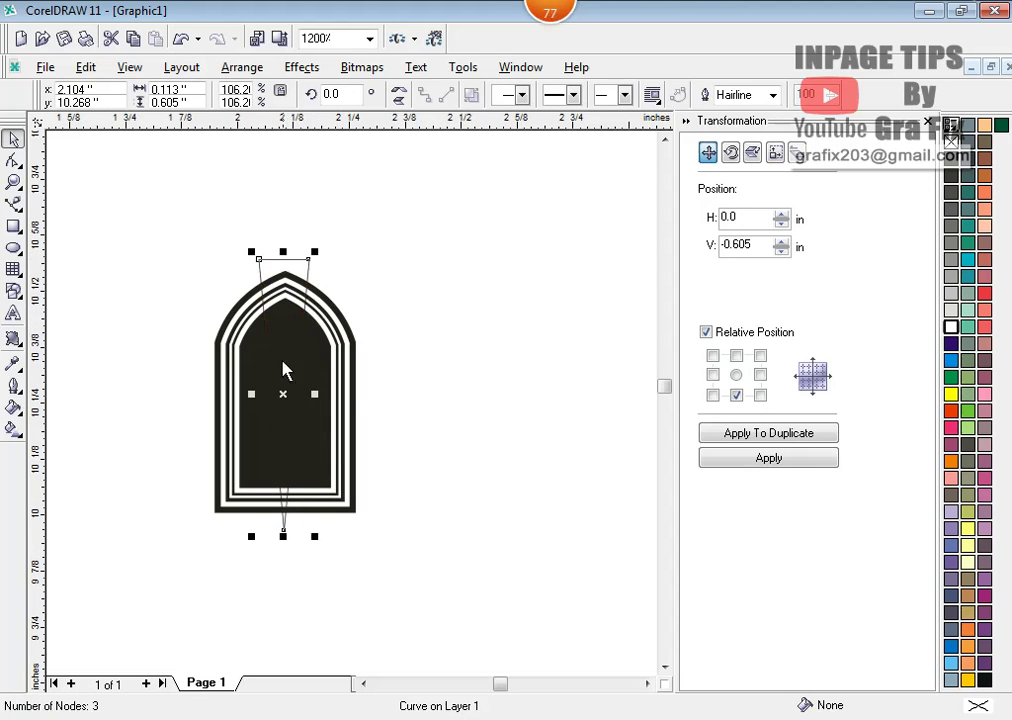
shift+click(333, 370)
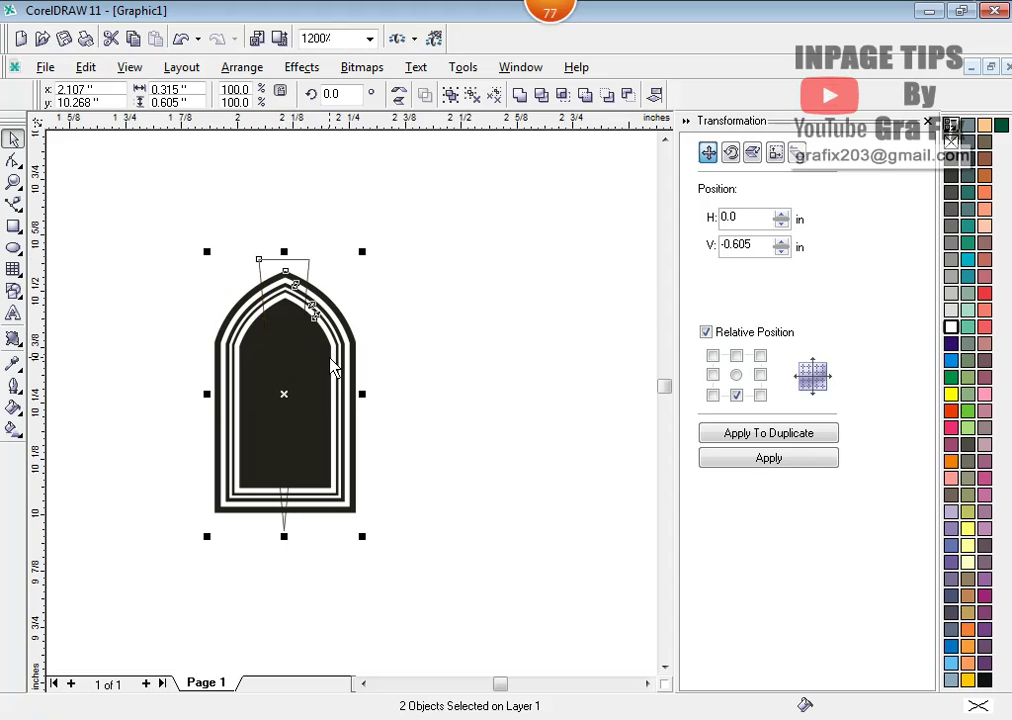
key(Up)
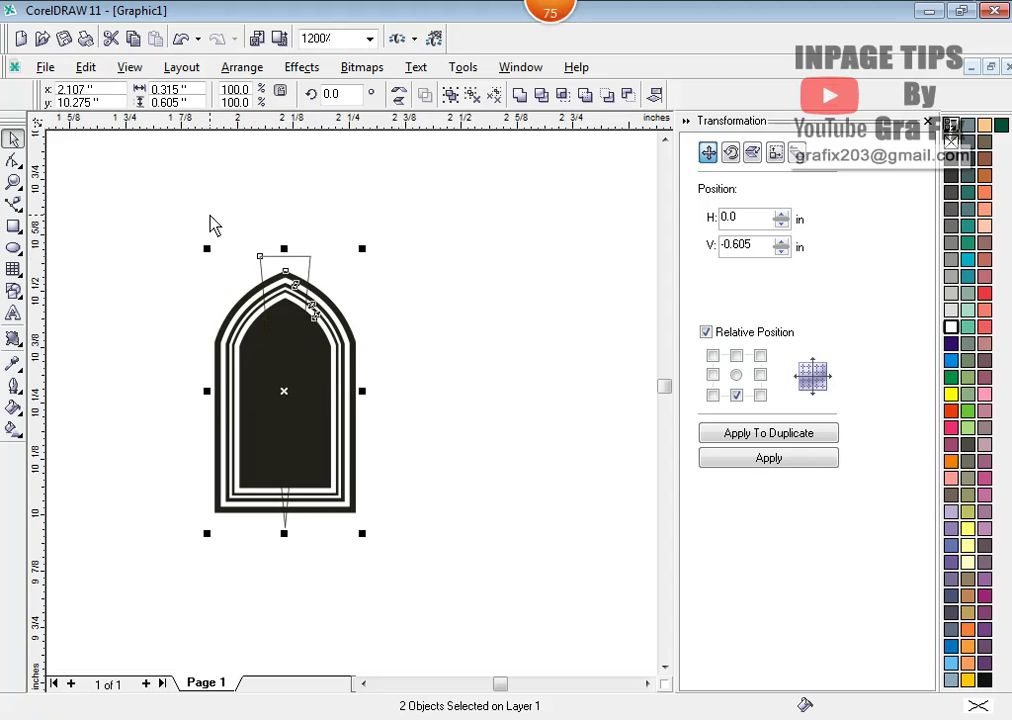
- Intersect the triangle with the arch group and move the resulting striped wedge clear of the arch, down to its left
click(563, 97)
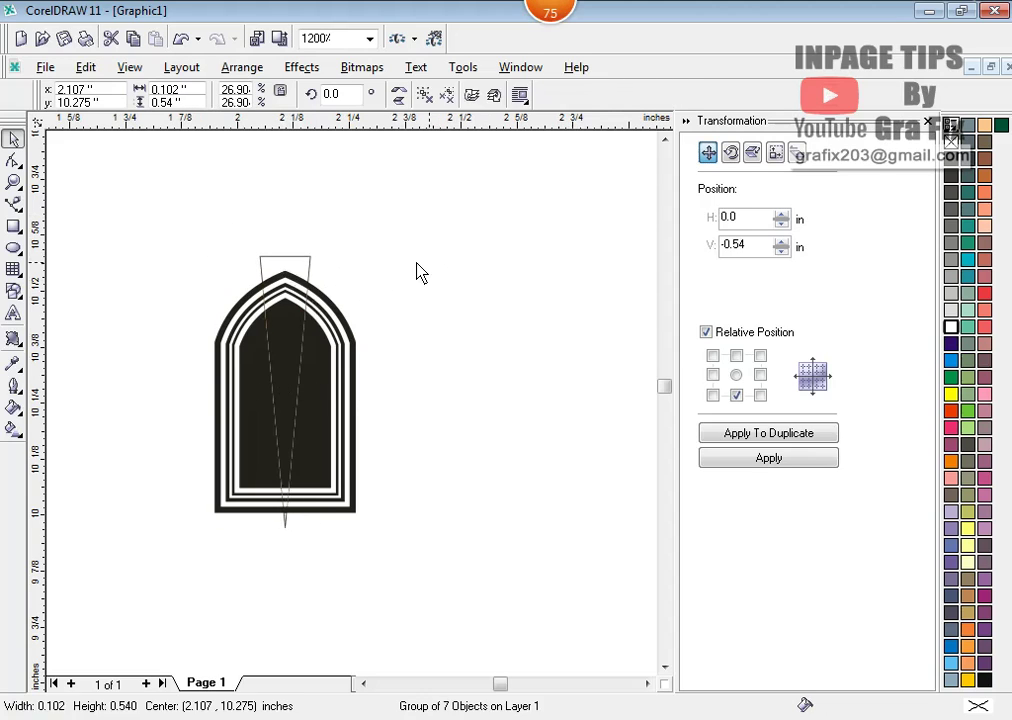
click(416, 273)
drag(296, 323, 208, 434)
scroll(488, 292, down, 1)
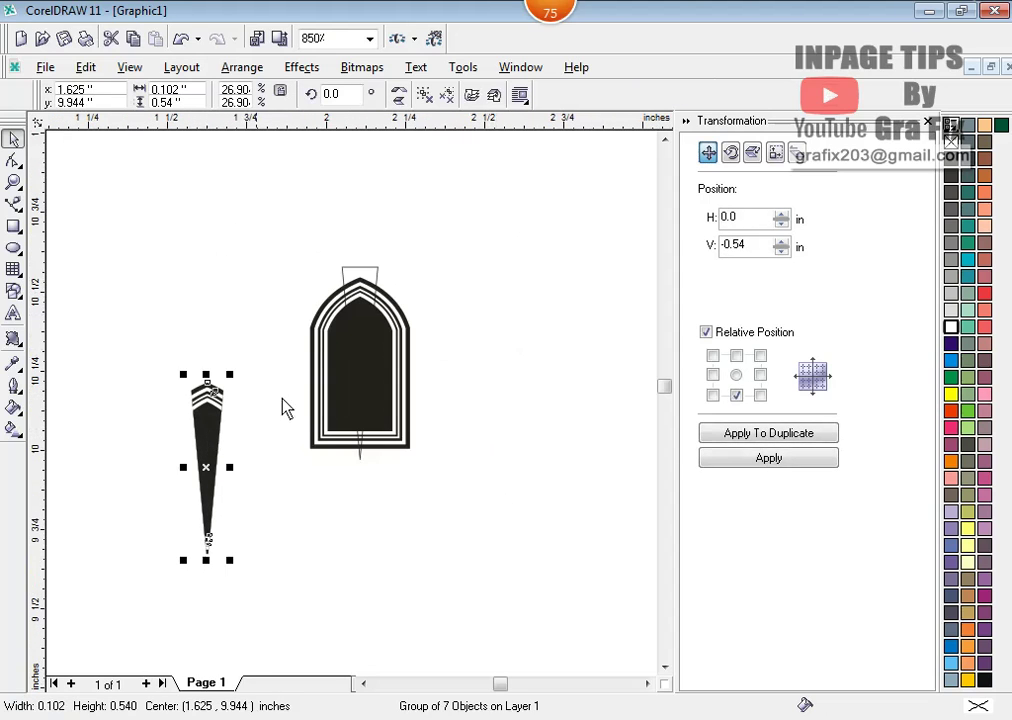
- Move the arch and its triangle aside to the upper right and bring the striped wedge into the open space
drag(290, 246, 454, 488)
drag(384, 407, 550, 293)
mouse_move(210, 440)
mouse_down()
mouse_move(303, 370)
mouse_move(299, 485)
mouse_up()
- Rotate a copy of the wedge about 11.3 degrees clockwise around its bottom tip and repeat until the copies form a full rosette
click(316, 345)
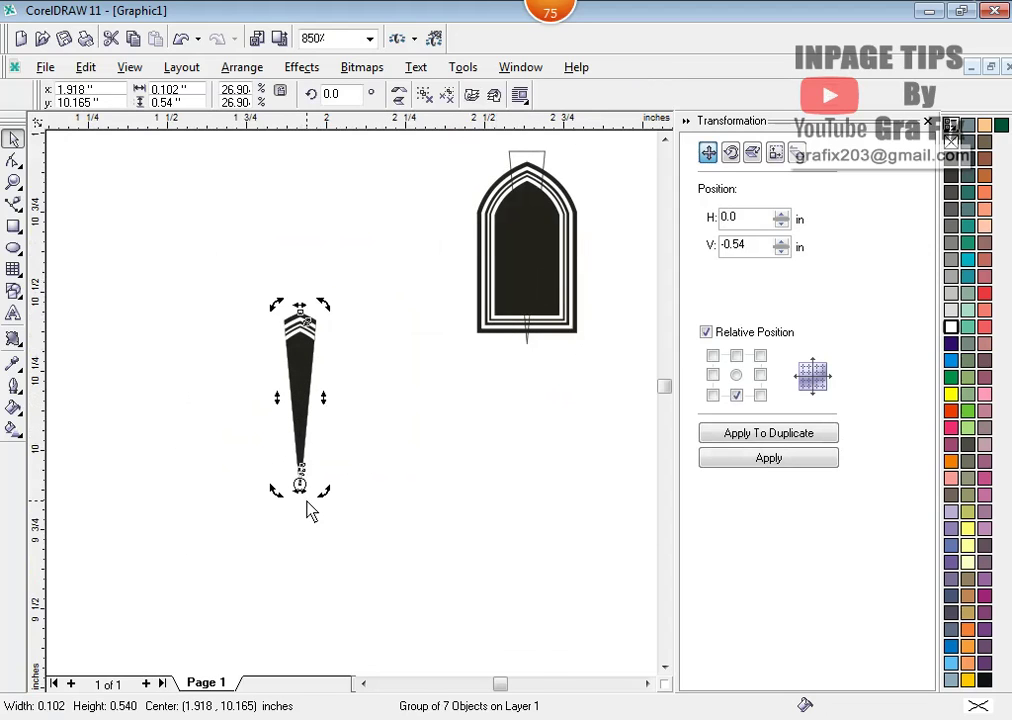
drag(330, 312, 355, 334)
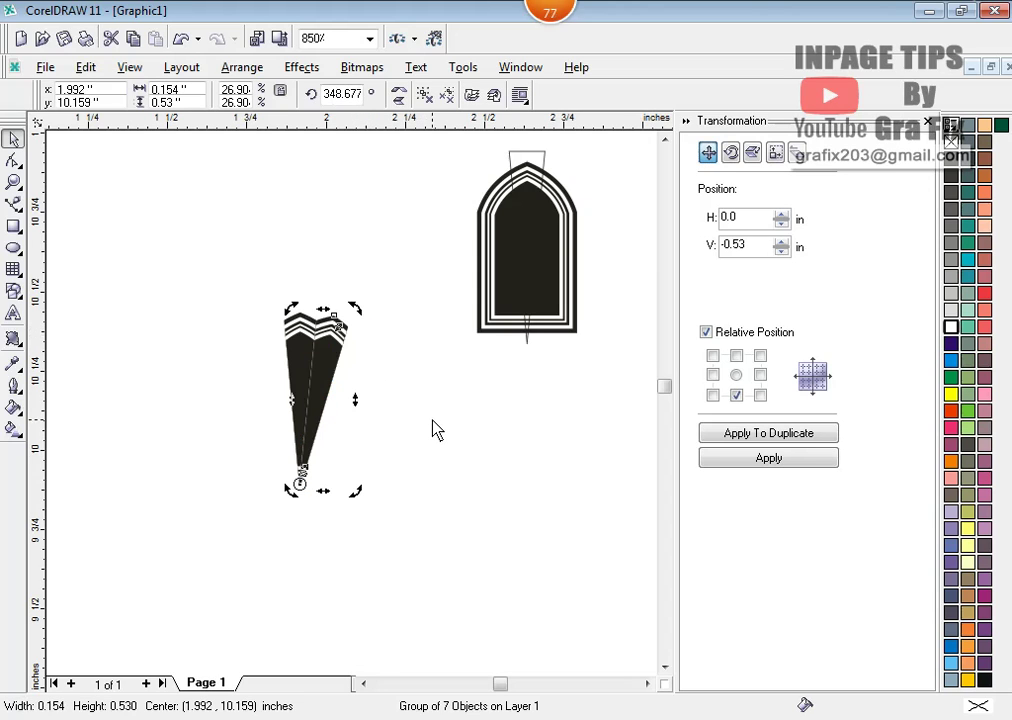
key(ctrl+r)
key(ctrl+r)
key(ctrl+r)
key(ctrl+r)
key(ctrl+r)
key(ctrl+r)
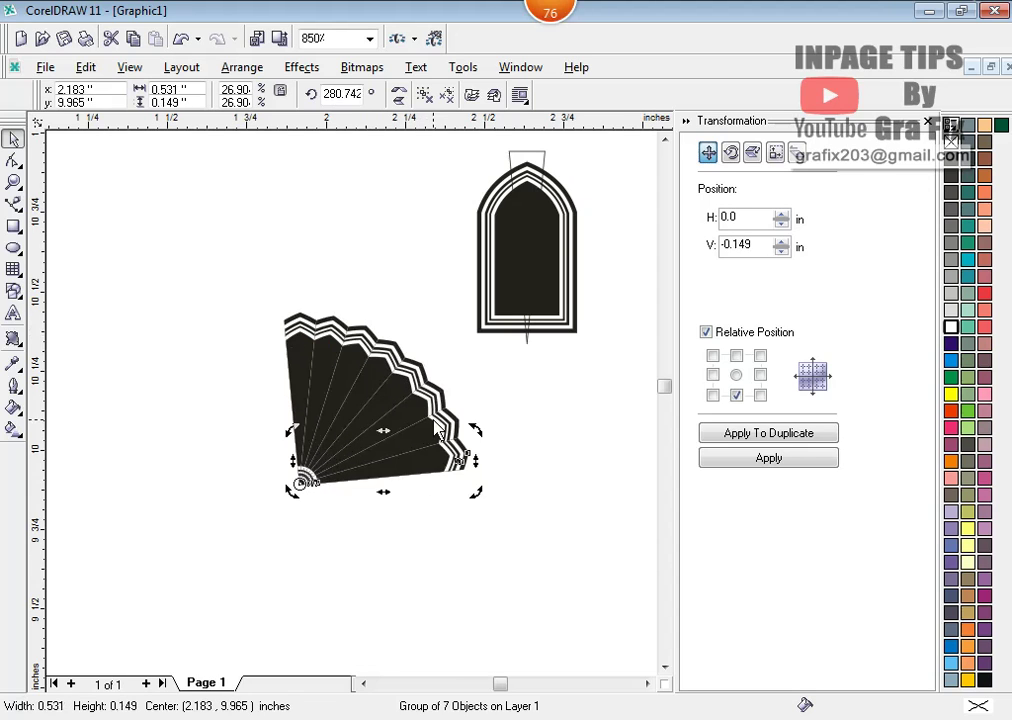
key(ctrl+r)
key(ctrl+r)
key(ctrl+r)
key(ctrl+r)
key(ctrl+r)
key(ctrl+r)
key(ctrl+r)
key(ctrl+r)
key(ctrl+r)
key(ctrl+r)
key(ctrl+r)
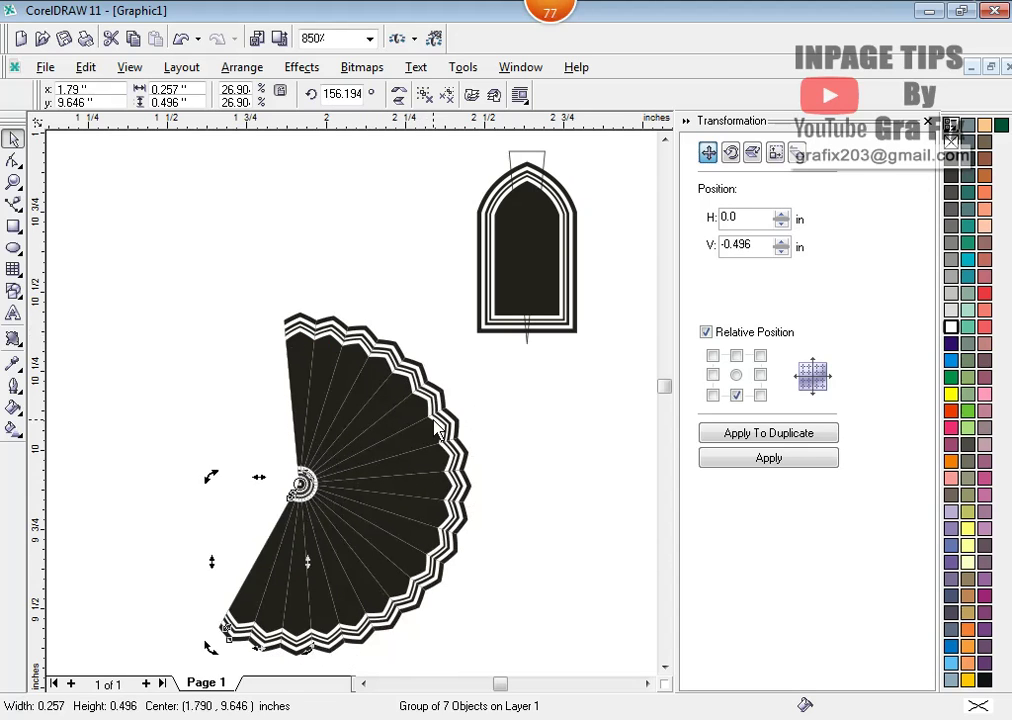
key(ctrl+r)
key(ctrl+r)
key(ctrl+r)
key(ctrl+r)
key(ctrl+r)
key(ctrl+r)
key(ctrl+r)
key(ctrl+r)
key(ctrl+r)
key(ctrl+r)
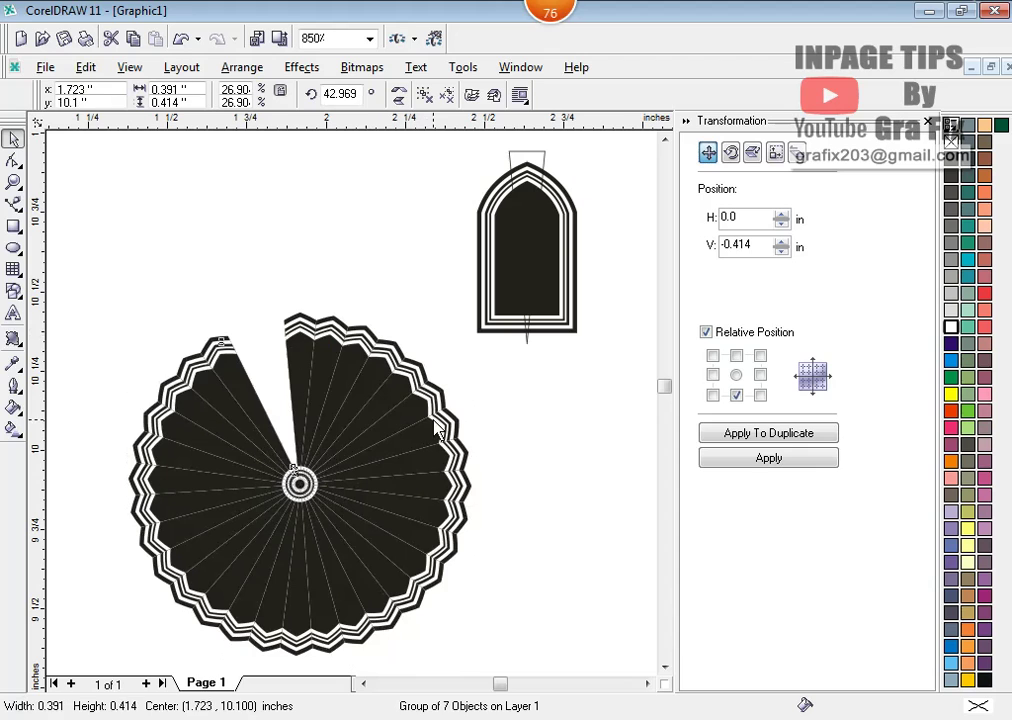
key(ctrl+r)
key(ctrl+r)
key(ctrl+r)
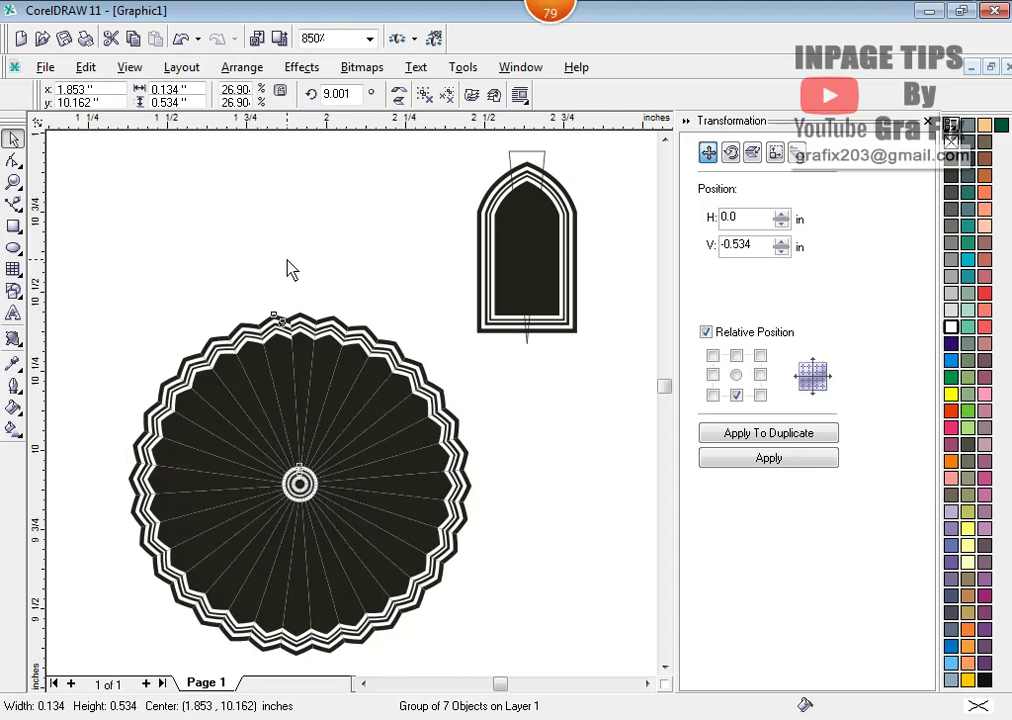
click(290, 268)
scroll(305, 410, up, 2)
scroll(290, 460, down, 1)
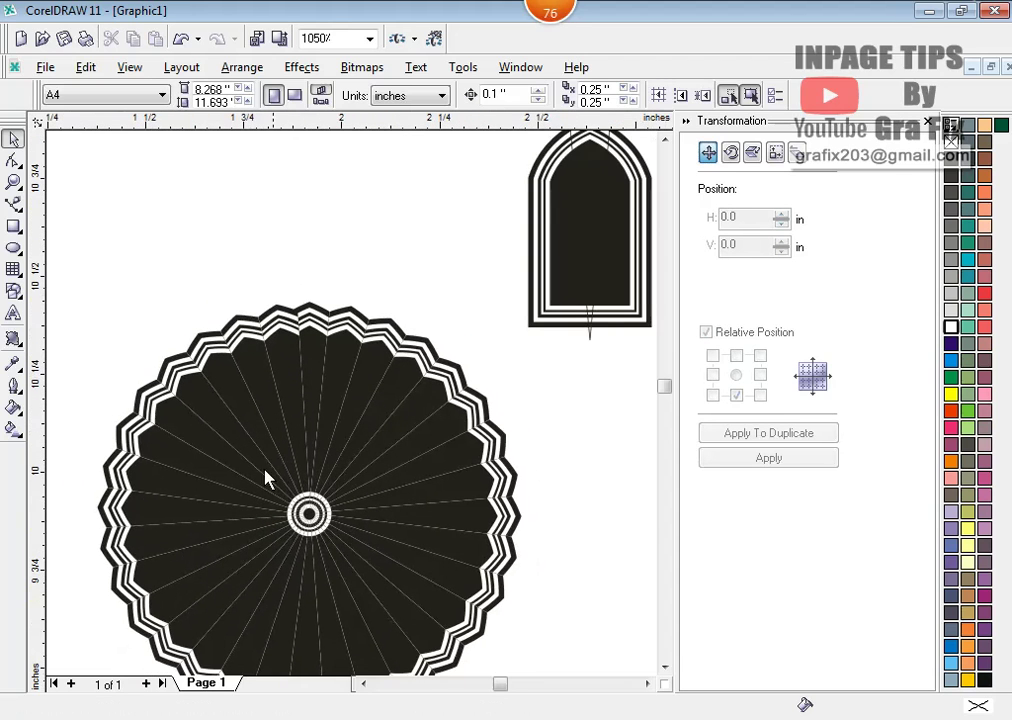
scroll(130, 508, up, 2)
scroll(130, 508, down, 2)
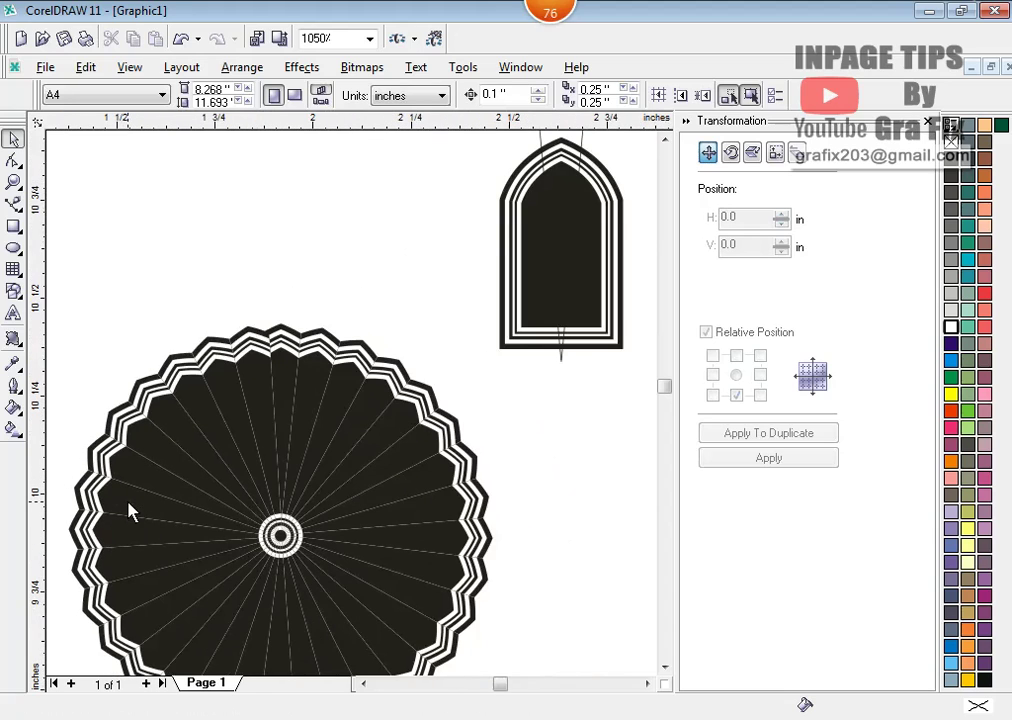
- Undo the rotated copies until only the single upright wedge is left
key(ctrl+z)
key(ctrl+z)
key(ctrl+z)
key(ctrl+z)
key(ctrl+z)
key(ctrl+z)
key(ctrl+z)
key(ctrl+z)
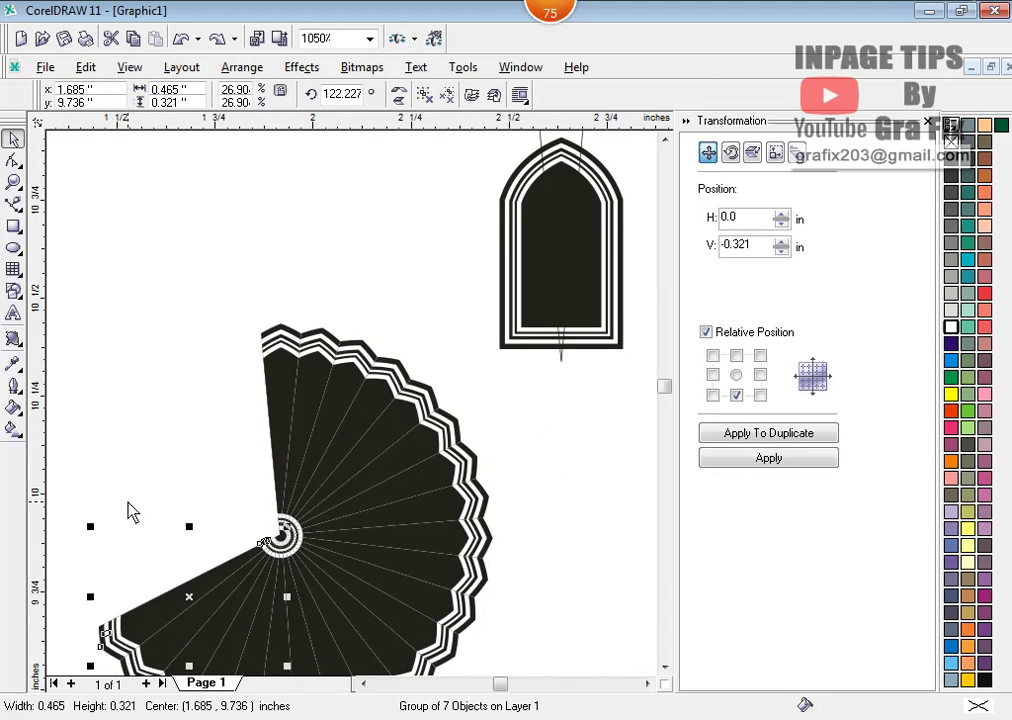
key(ctrl+z)
key(ctrl+z)
key(ctrl+z)
key(ctrl+z)
key(ctrl+z)
key(ctrl+z)
key(ctrl+z)
key(ctrl+z)
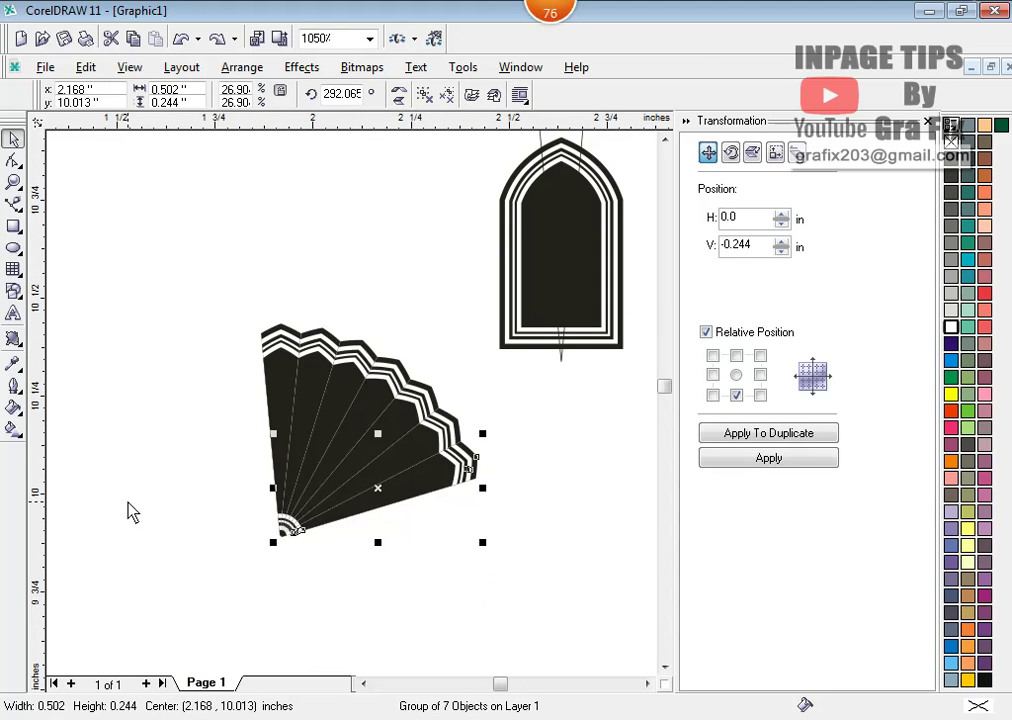
key(ctrl+z)
key(ctrl+z)
key(ctrl+z)
key(ctrl+z)
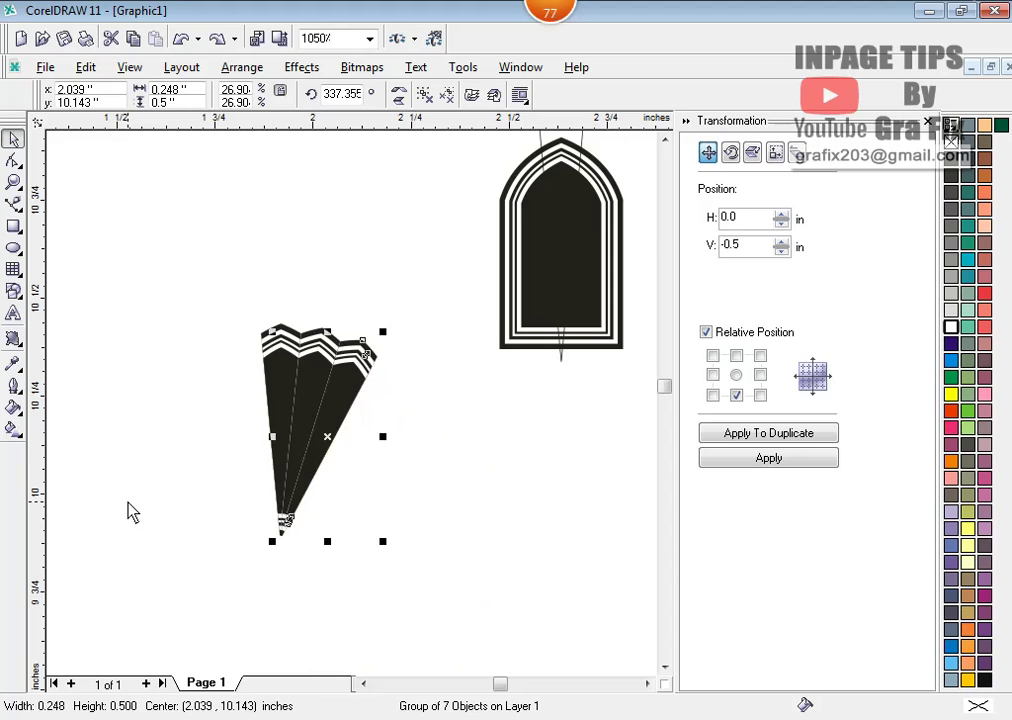
key(ctrl+z)
key(ctrl+z)
click(384, 425)
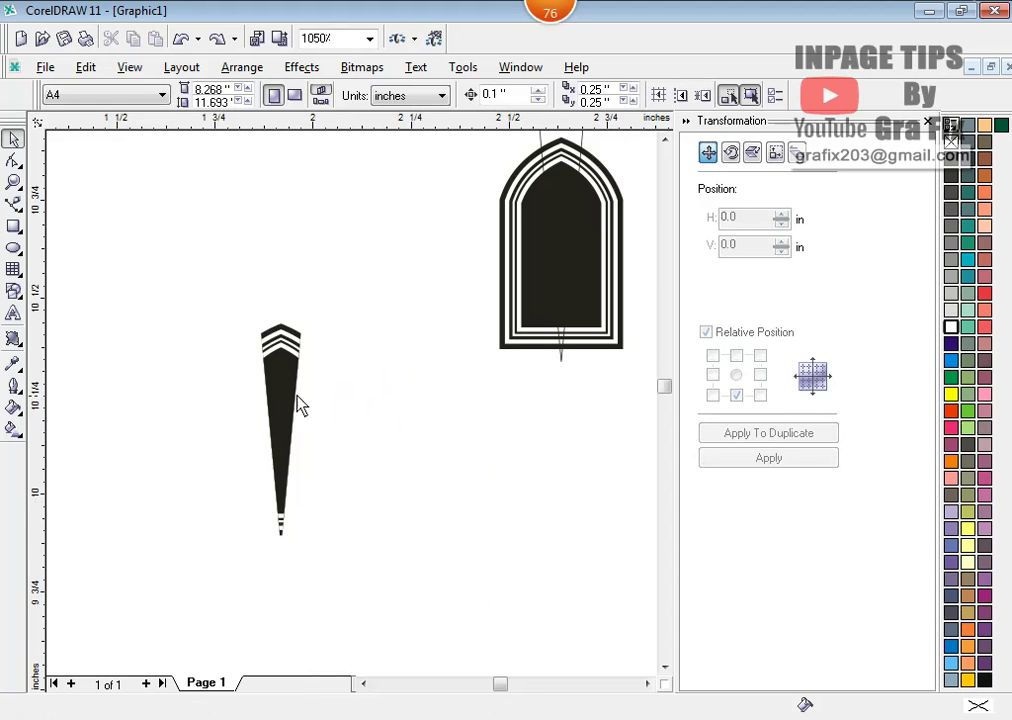
- Move the wedge slightly and scale it down to about 0.085 by 0.449 inches
drag(291, 402, 289, 372)
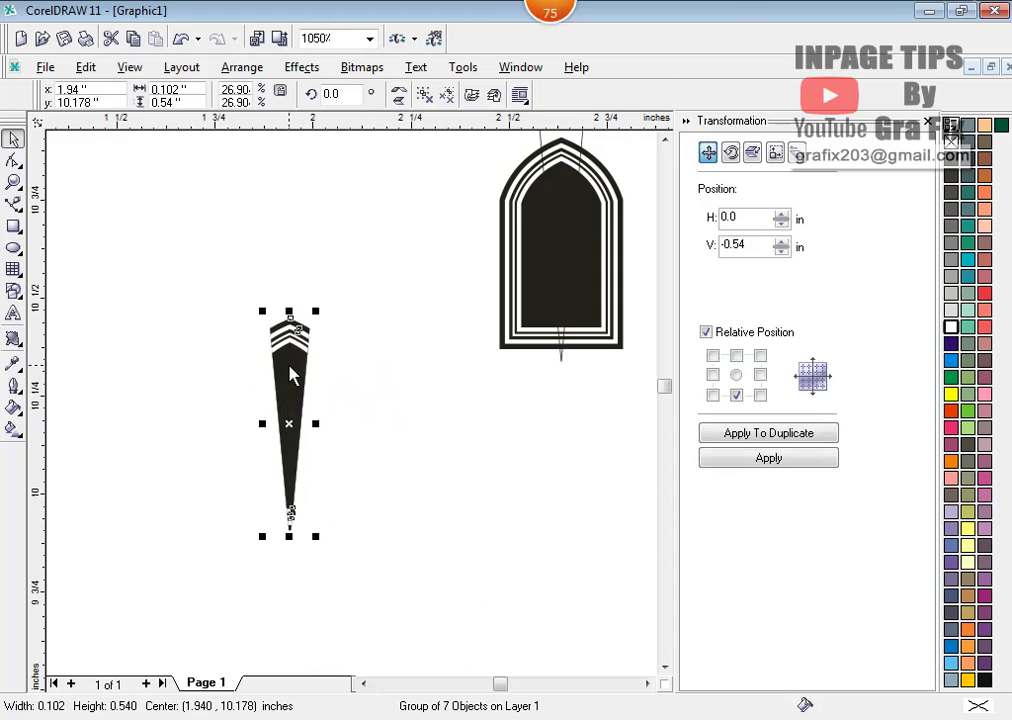
scroll(291, 375, up, 1)
scroll(290, 373, up, 1)
mouse_move(322, 301)
mouse_down()
mouse_move(323, 328)
mouse_move(316, 322)
mouse_up()
click(332, 420)
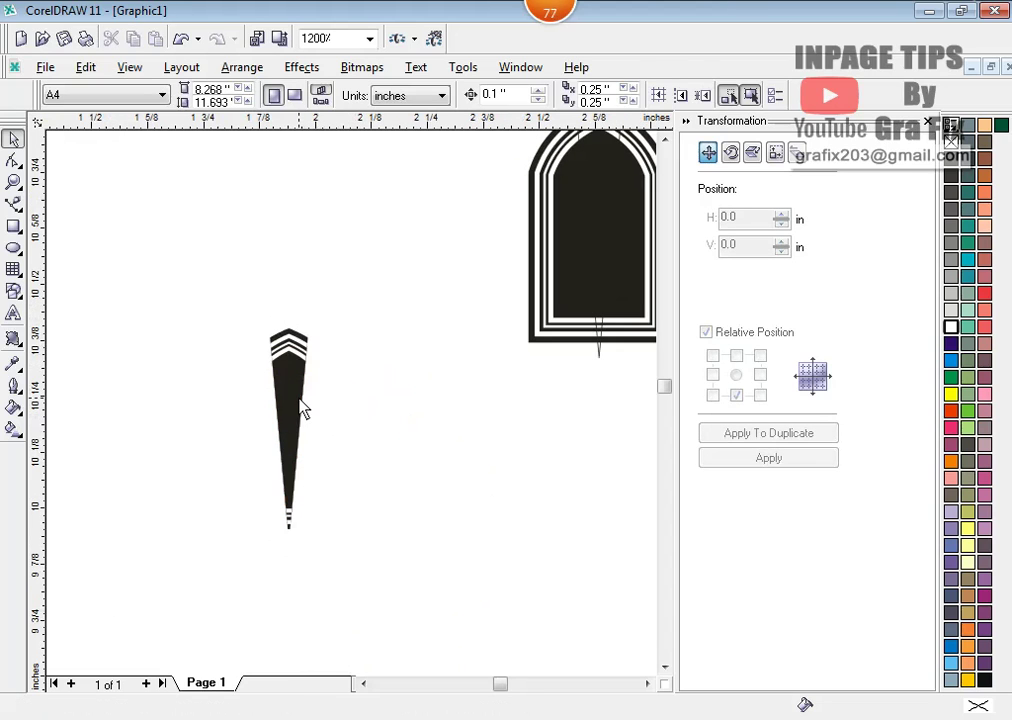
click(13, 226)
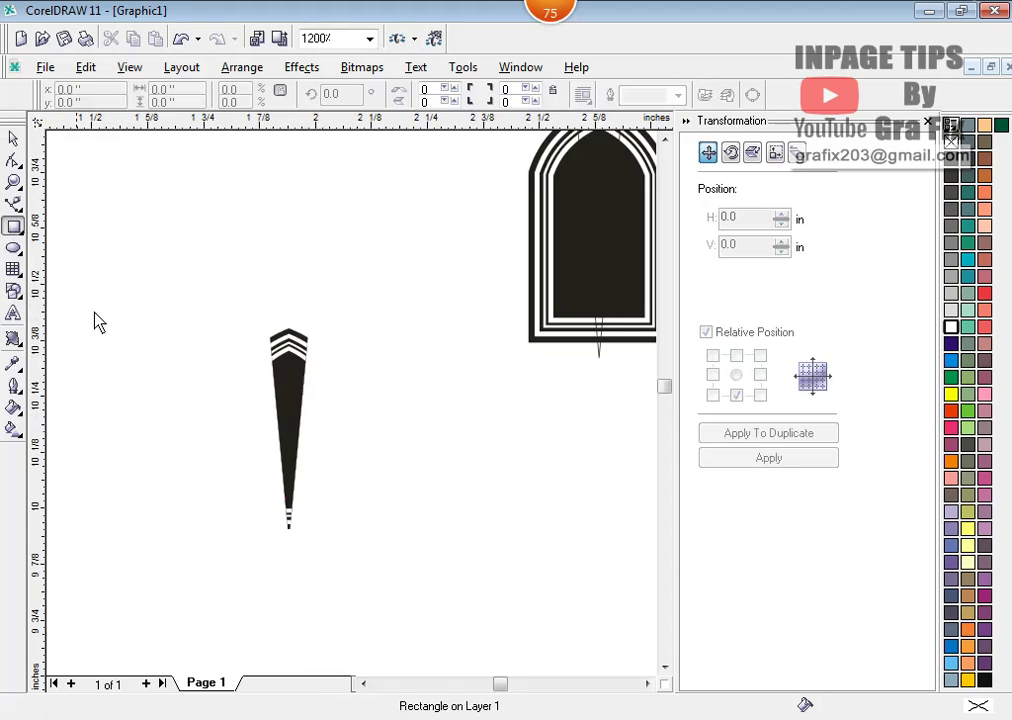
drag(213, 384, 387, 468)
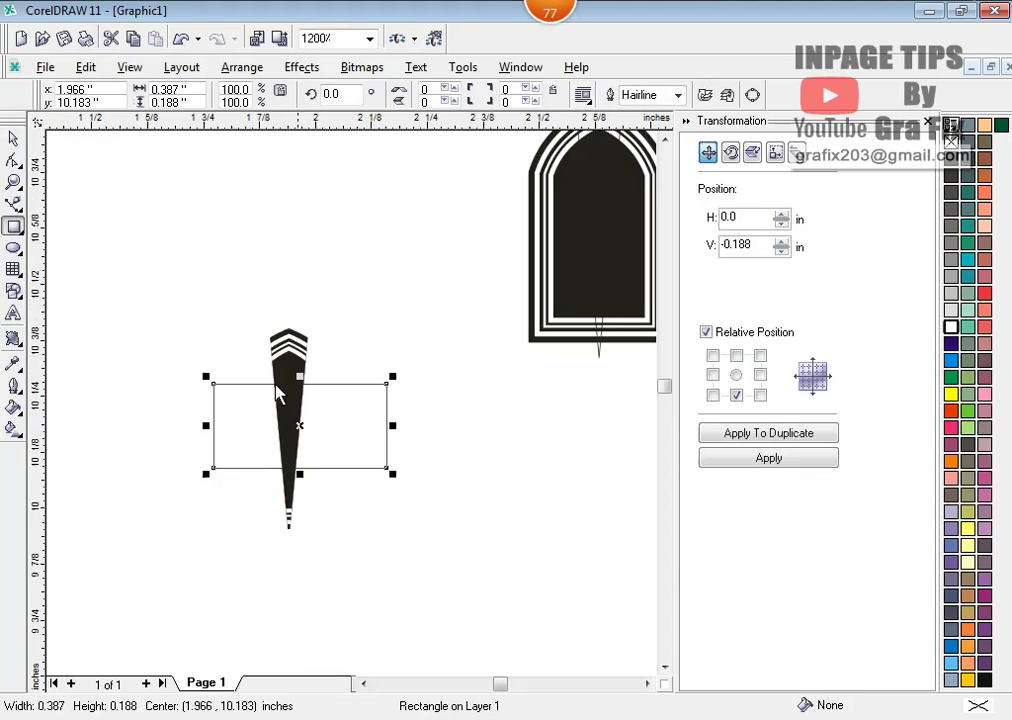
drag(299, 376, 300, 359)
drag(300, 475, 300, 500)
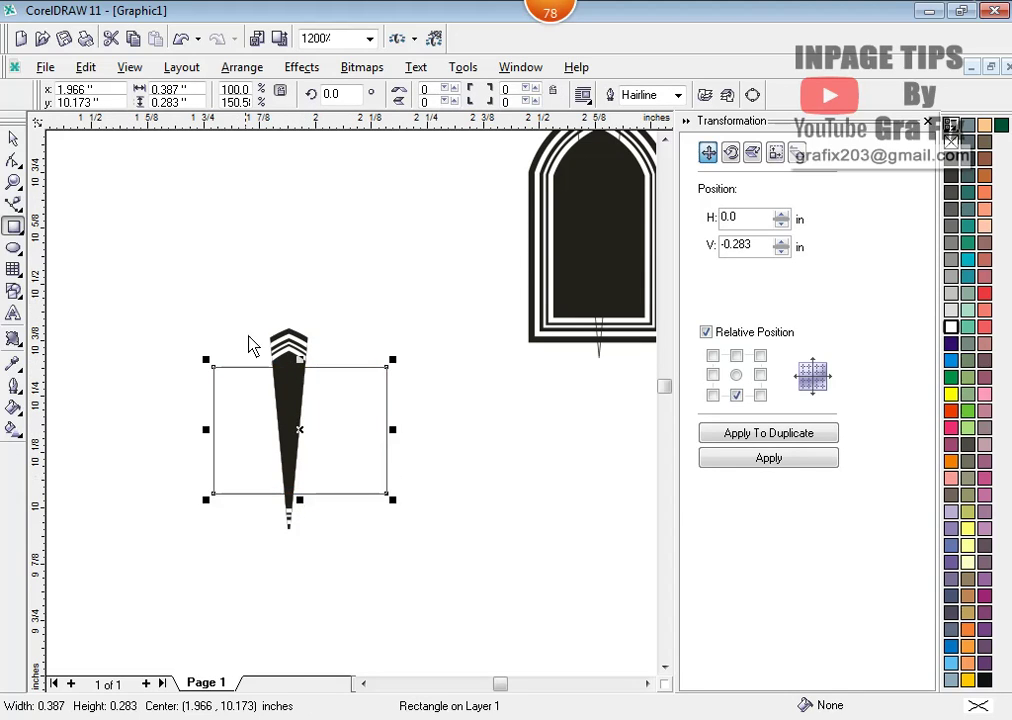
key(Delete)
- Shift the wedge slightly left, place a duplicate to its right and flip the duplicate vertically
click(13, 139)
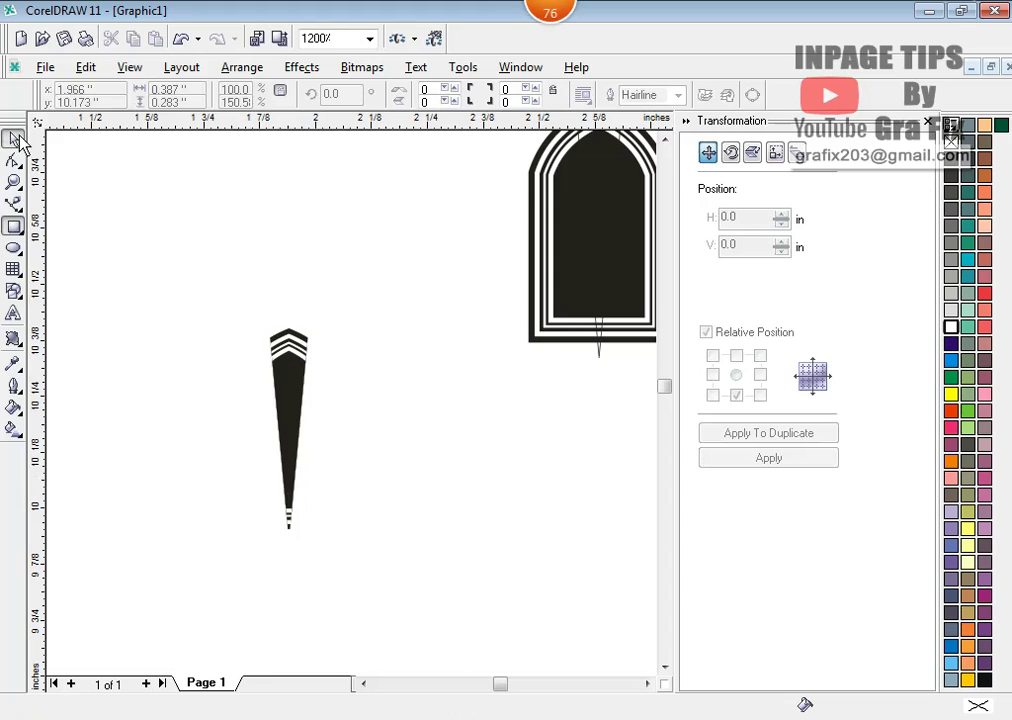
drag(309, 409, 266, 401)
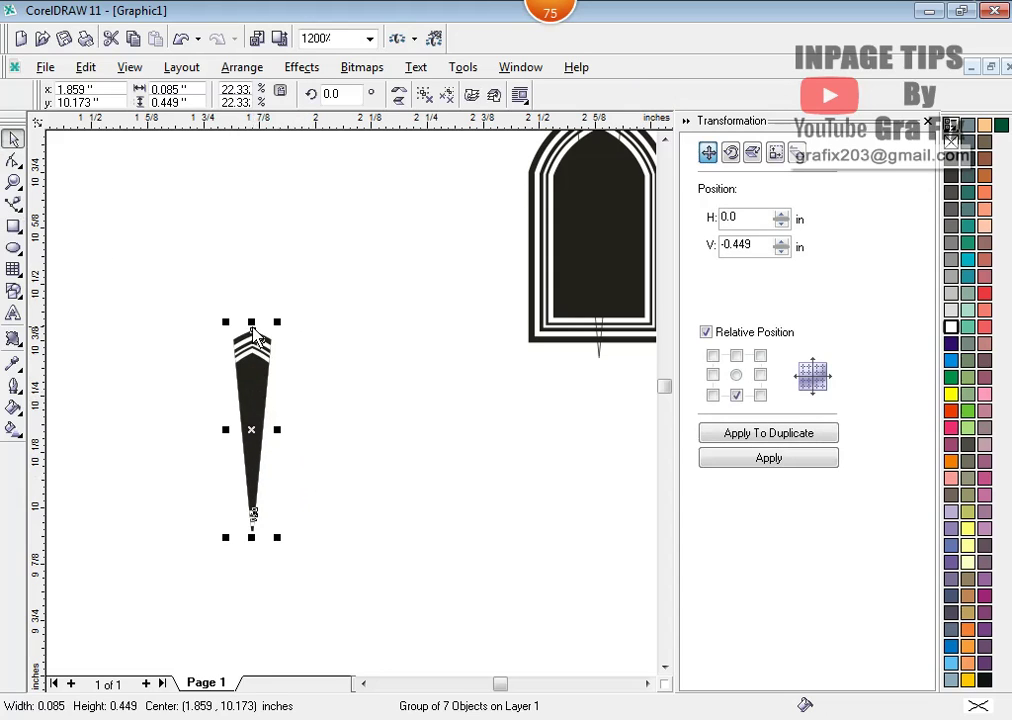
drag(254, 333, 300, 377)
click(400, 96)
click(361, 339)
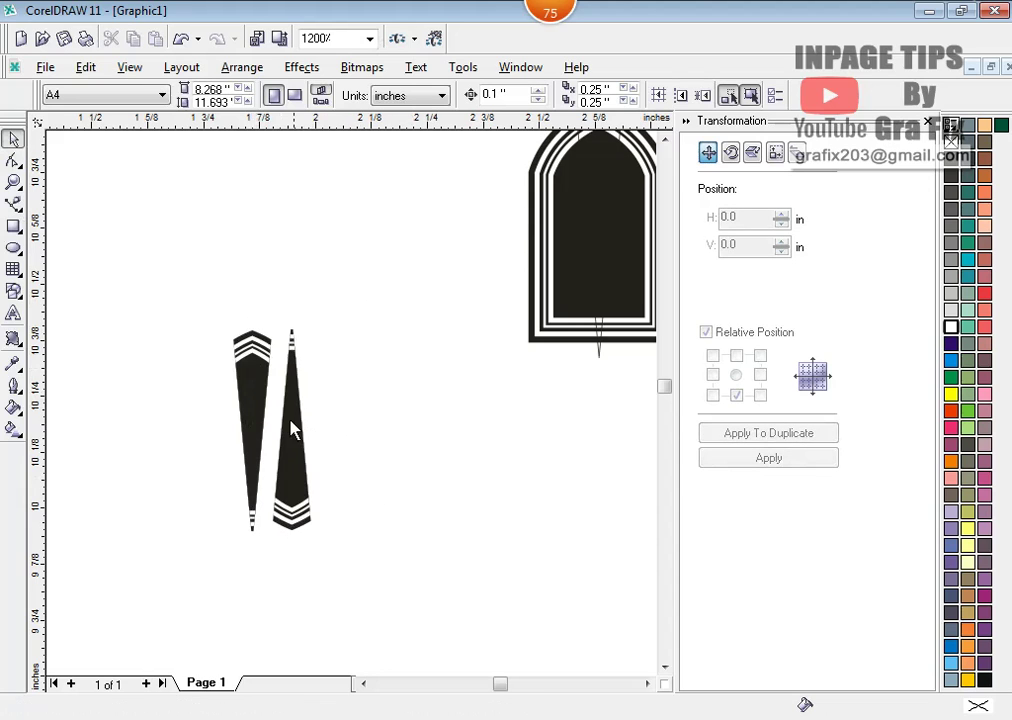
- Move the flipped wedge against the upright one and align both on a common vertical centre line
drag(291, 428, 273, 431)
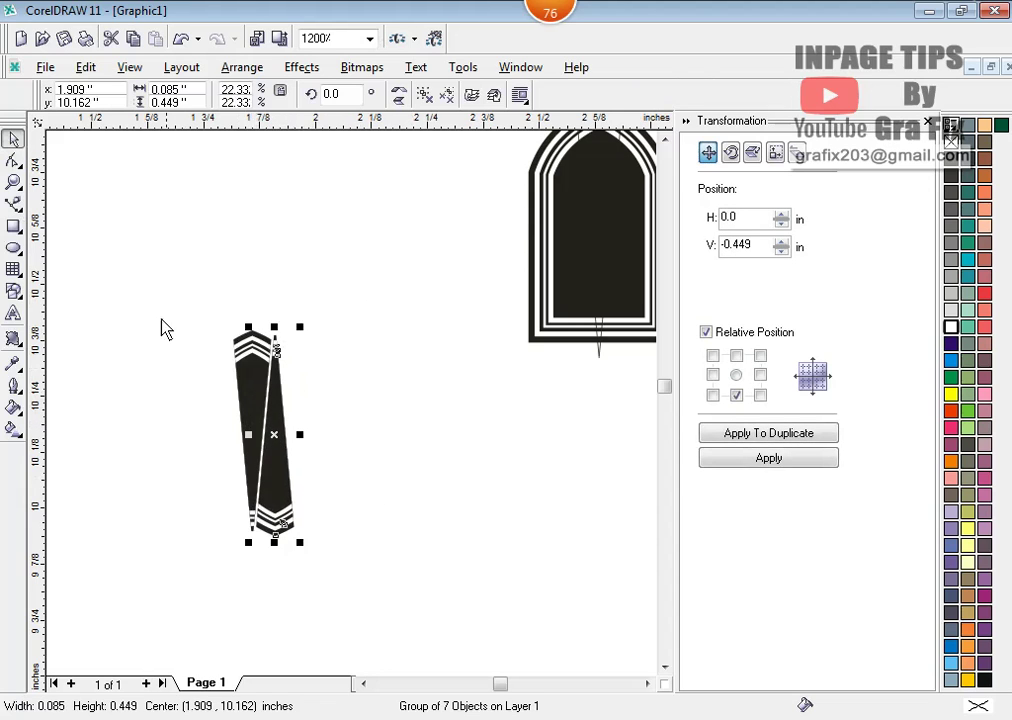
drag(165, 330, 434, 605)
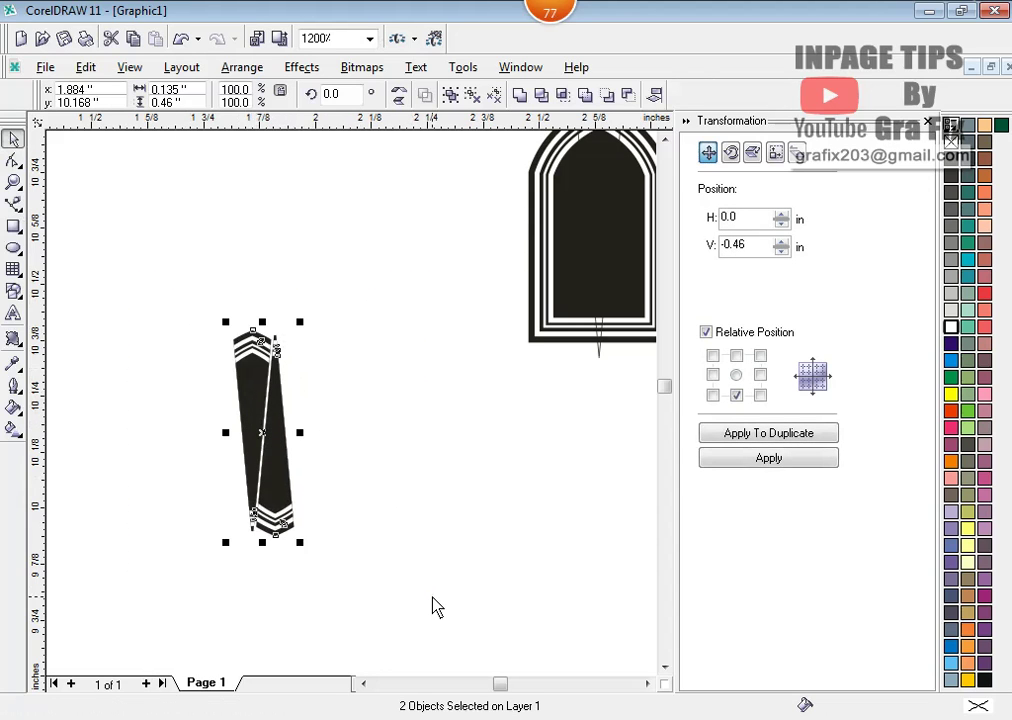
key(c)
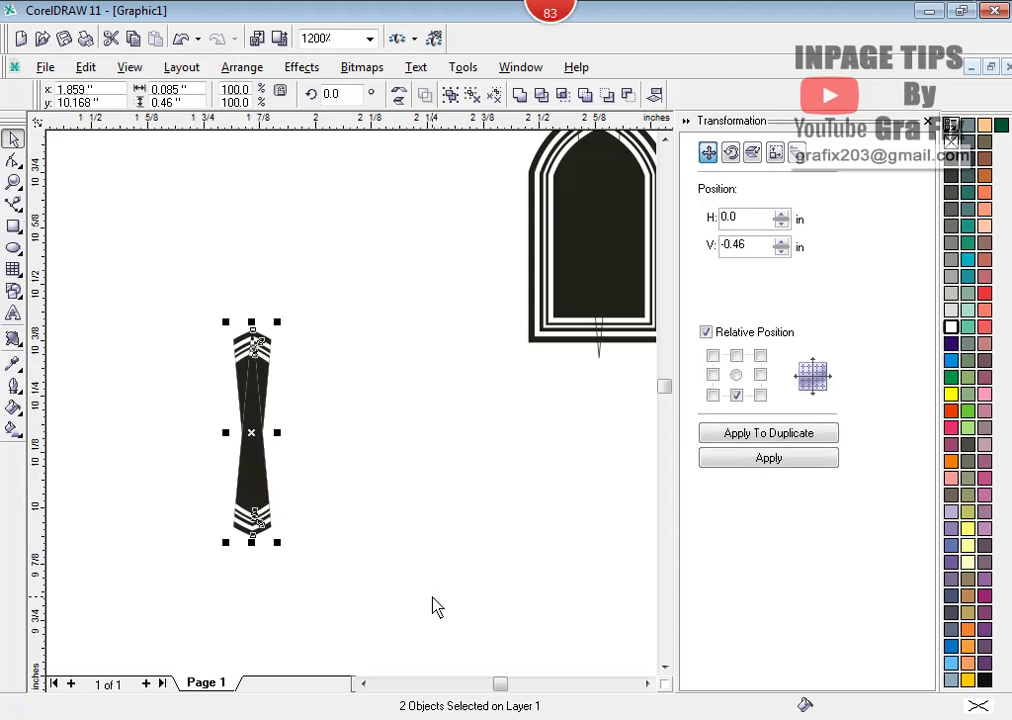
click(368, 497)
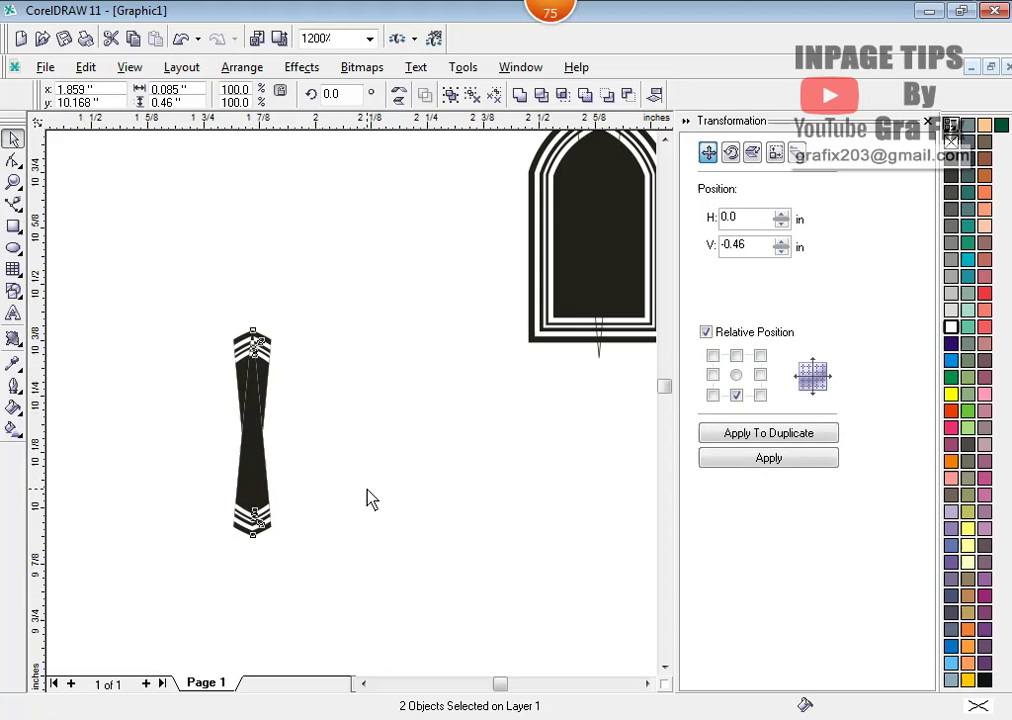
- Move the flipped wedge back beside the upright one, align their centres at the same height and select both
drag(256, 459, 279, 455)
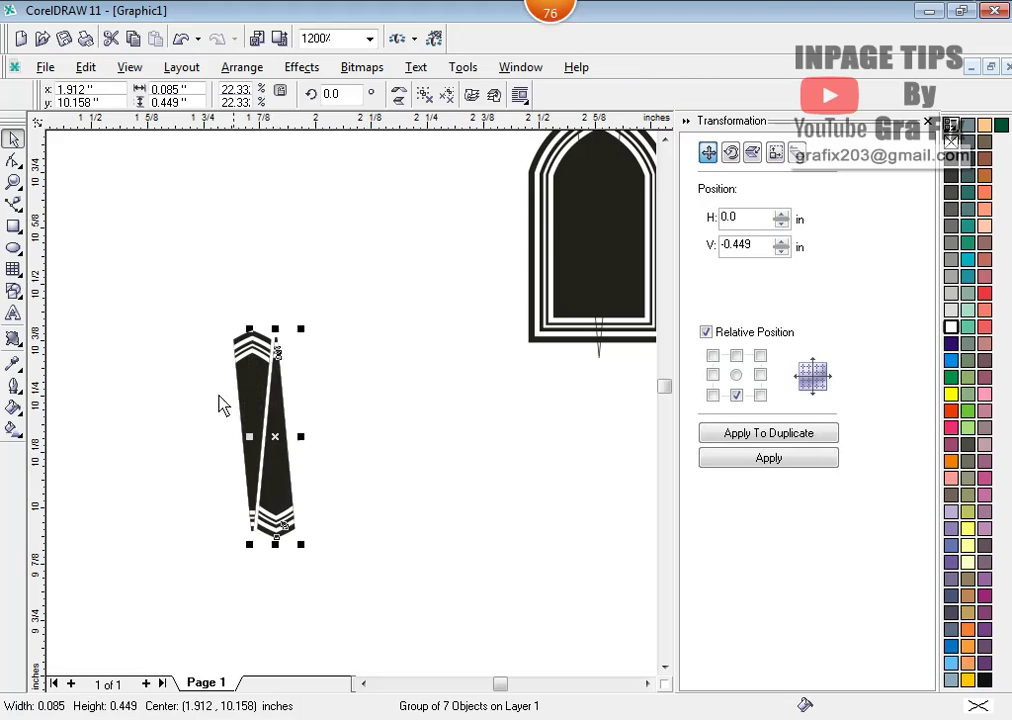
drag(131, 290, 422, 618)
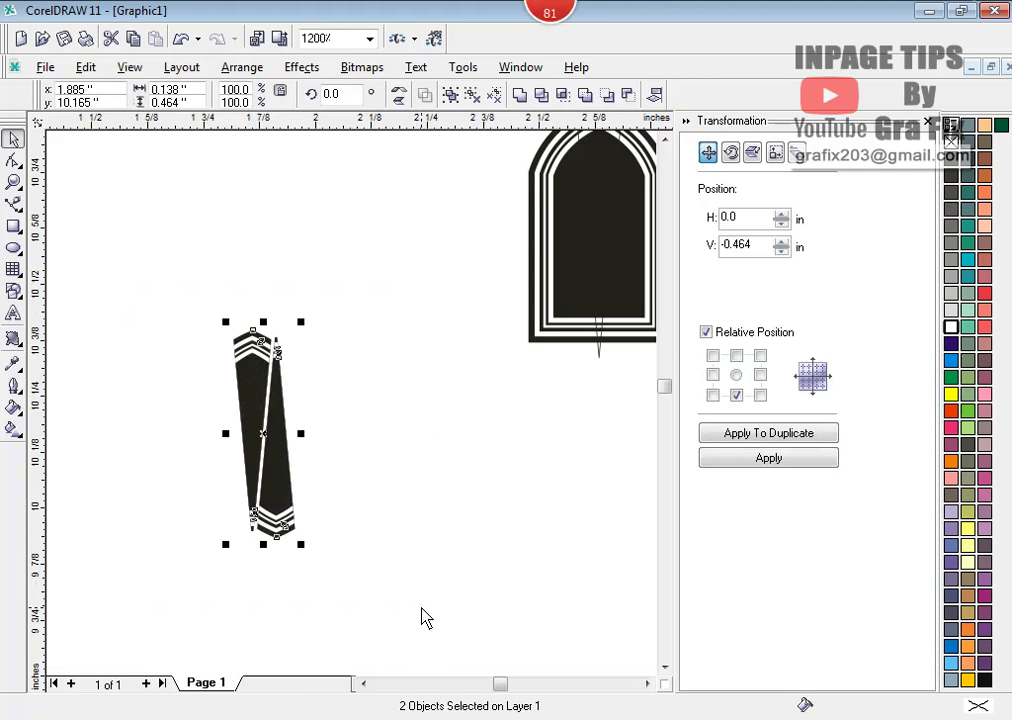
key(e)
click(388, 503)
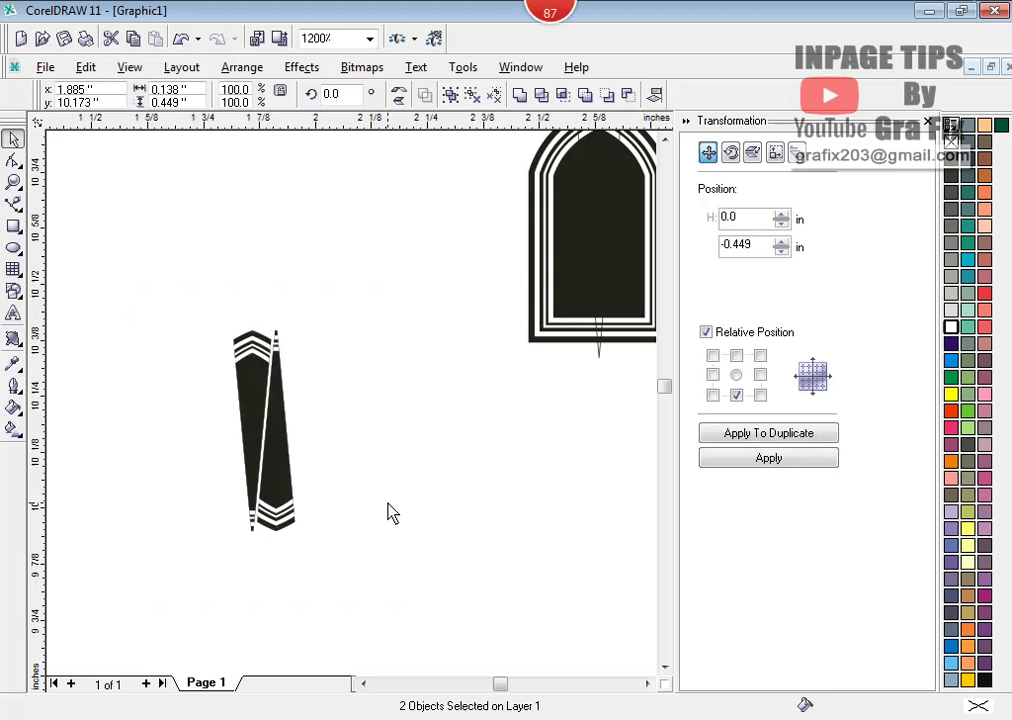
drag(430, 602, 440, 615)
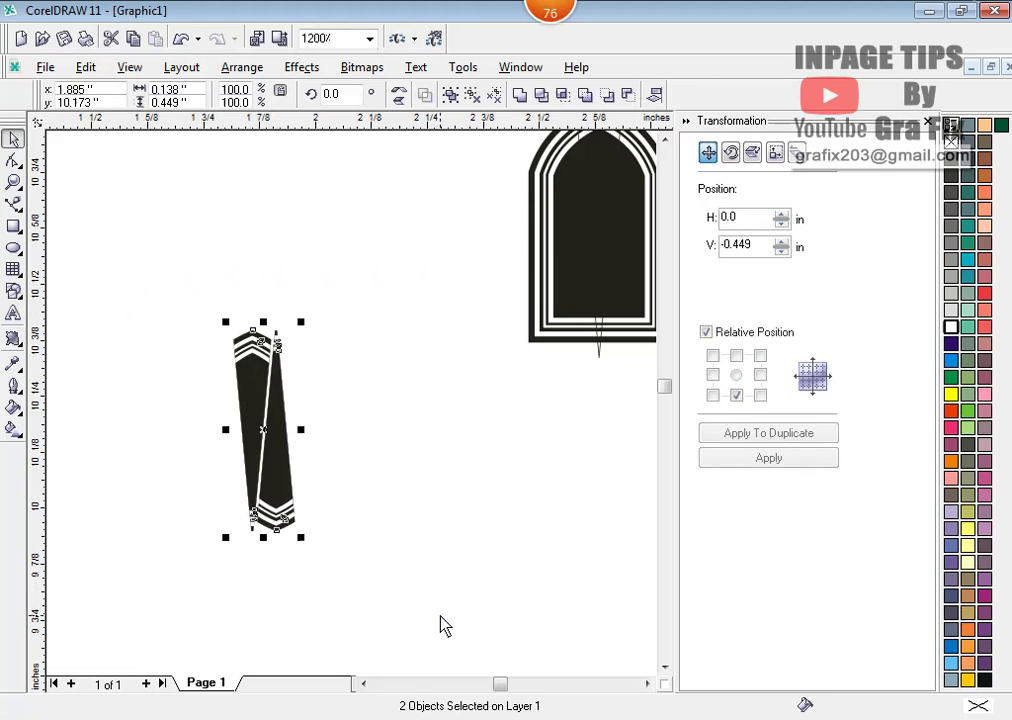
- Move the wedge pair slightly right and try crossing it with a duplicate rotated a quarter turn about its centre
drag(278, 492, 318, 495)
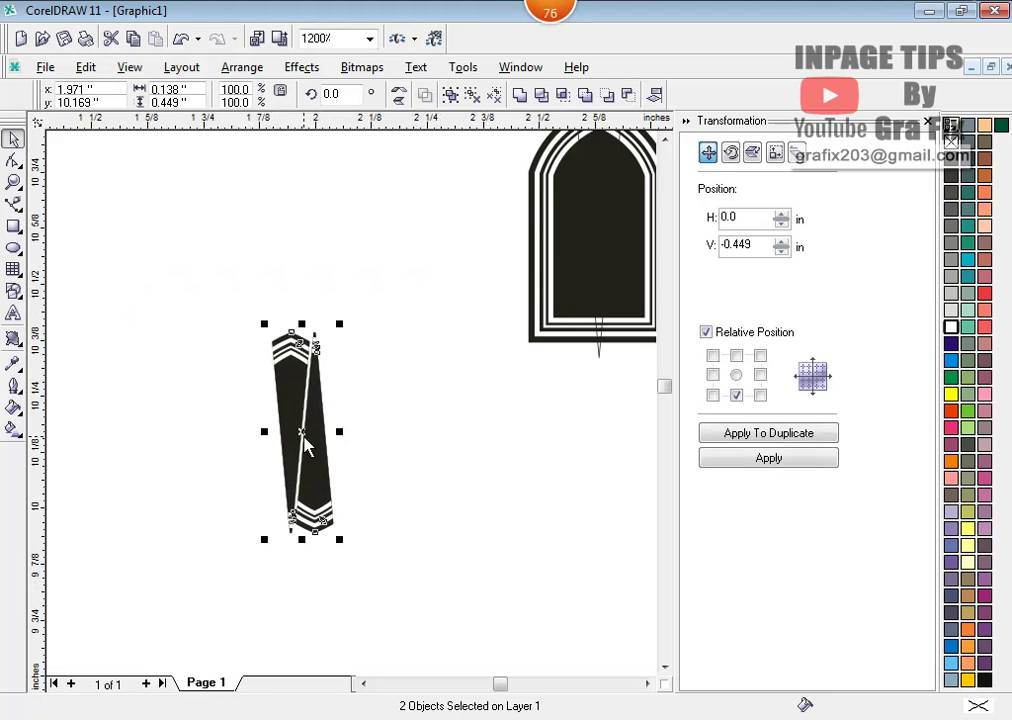
click(305, 445)
drag(340, 323, 456, 491)
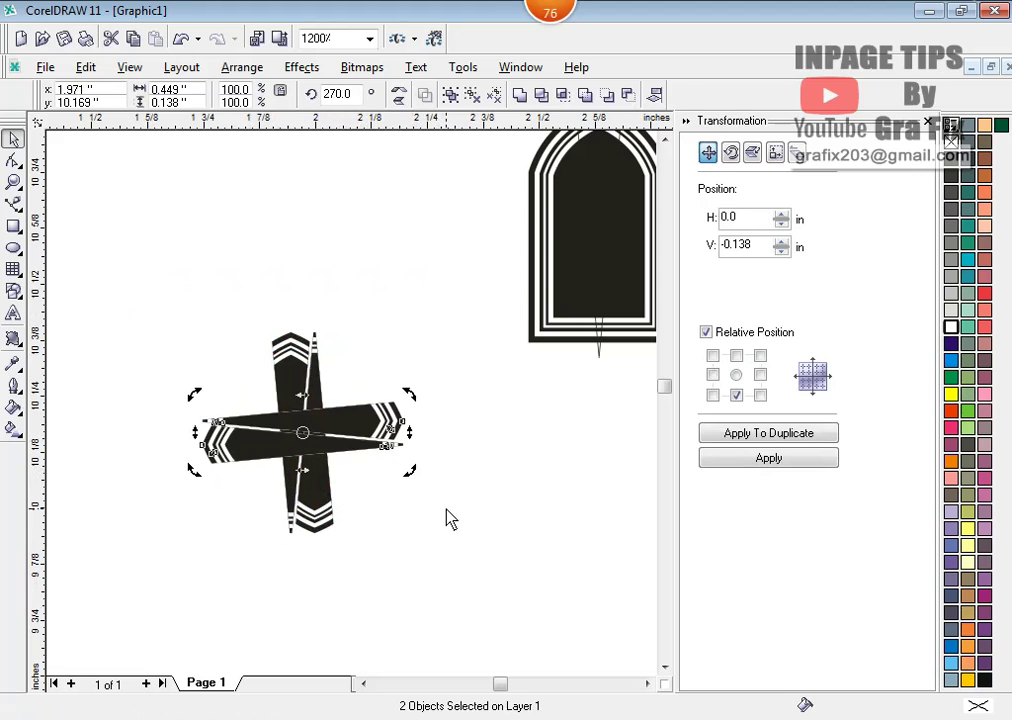
click(445, 510)
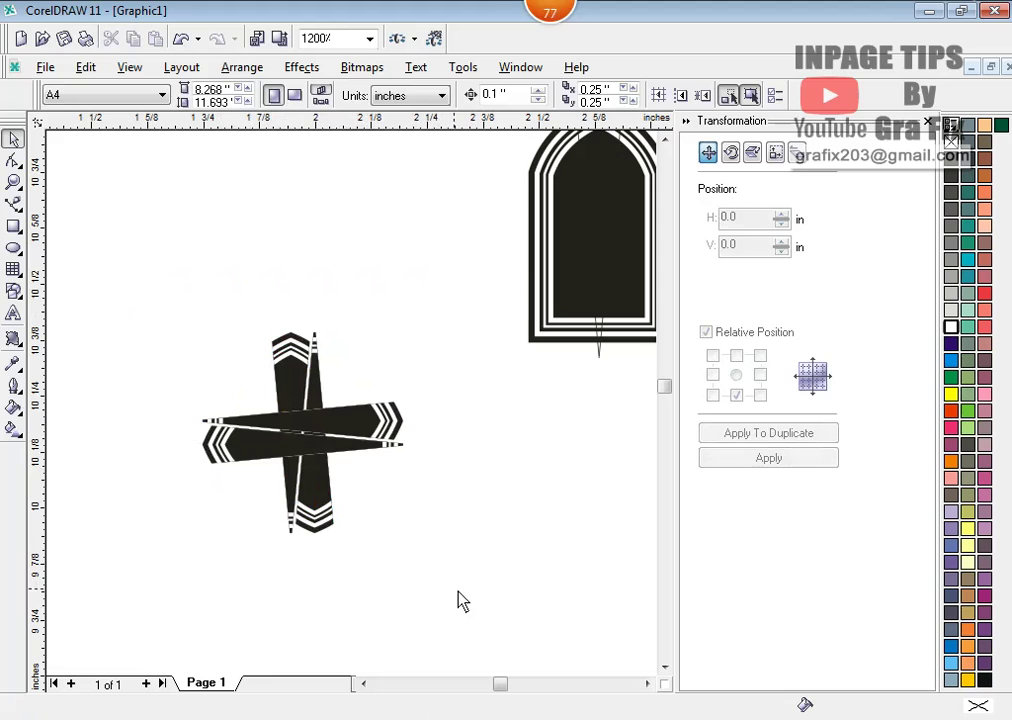
drag(458, 591, 476, 605)
- Undo the crossed copy and the earlier pairing until only the single upright wedge remains
key(ctrl+z)
key(ctrl+z)
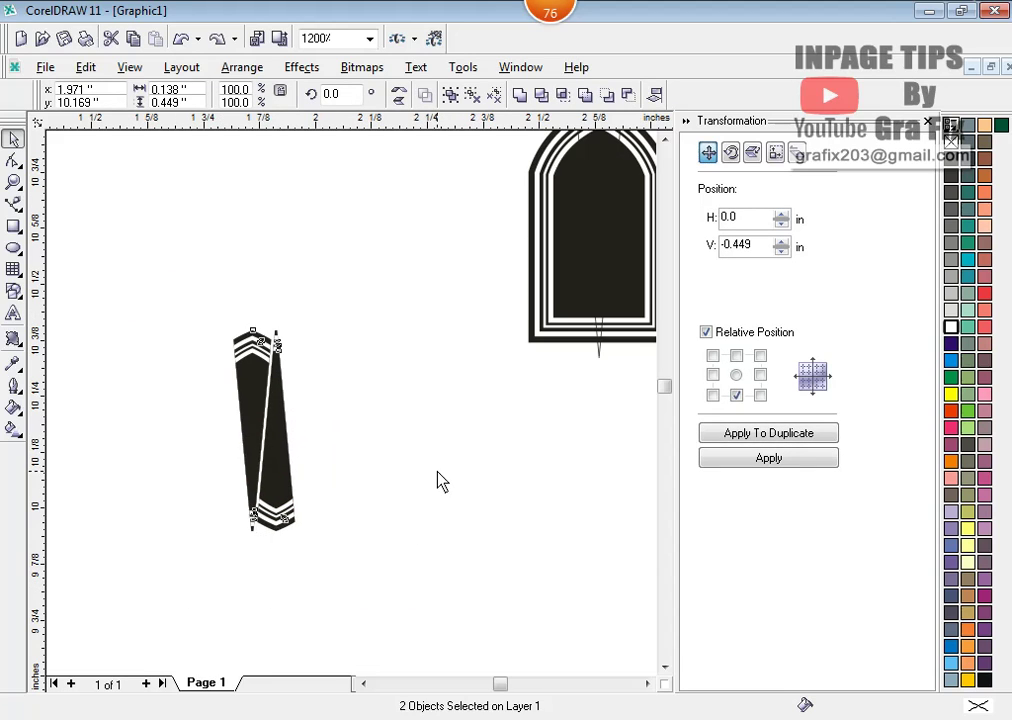
key(ctrl+z)
key(ctrl+z)
key(ctrl+z)
key(ctrl+z)
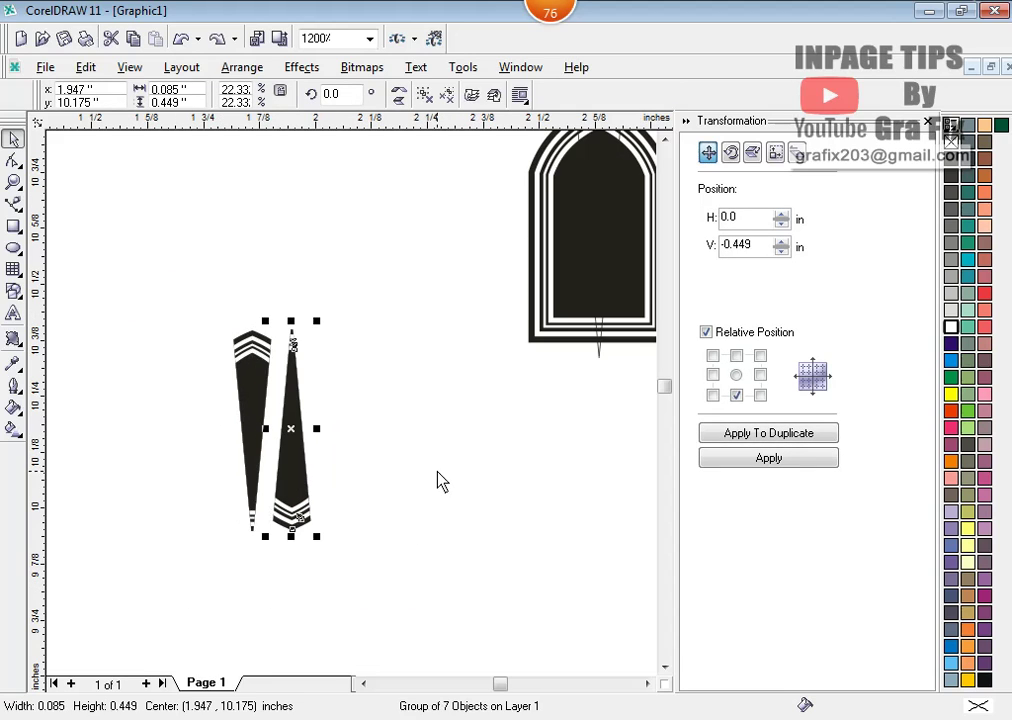
key(ctrl+z)
- Scale the wedge down to about 0.038 by 0.203 inches and move it, as a single piece, to about 1.907, 10.251 inches
drag(255, 400, 244, 420)
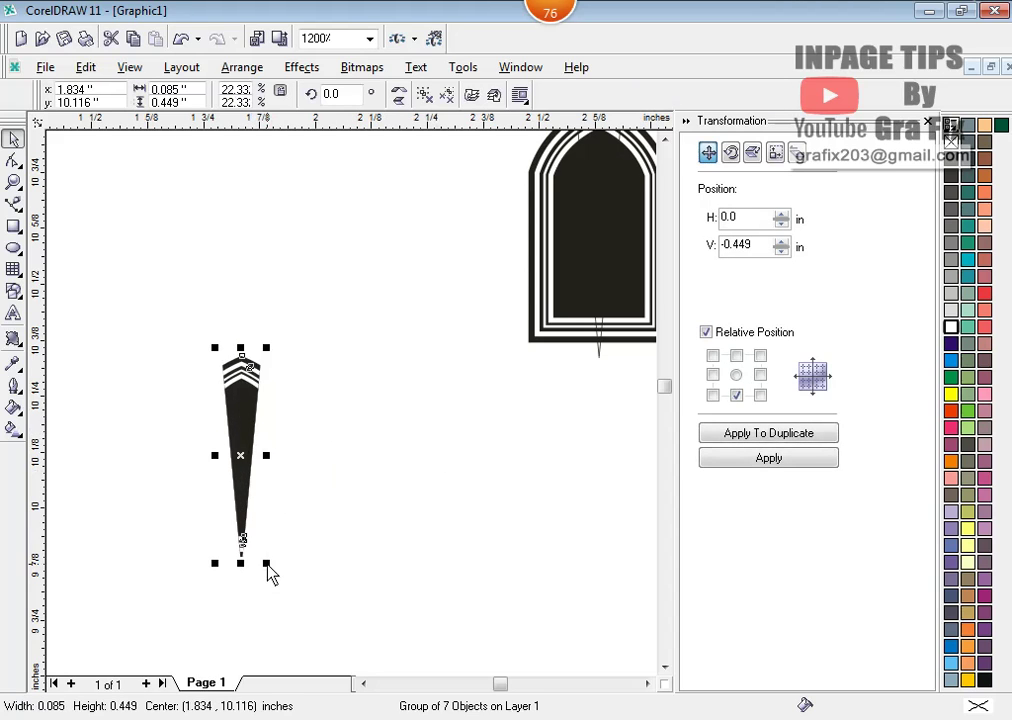
drag(268, 566, 278, 510)
click(256, 440)
scroll(248, 432, up, 1)
click(236, 463)
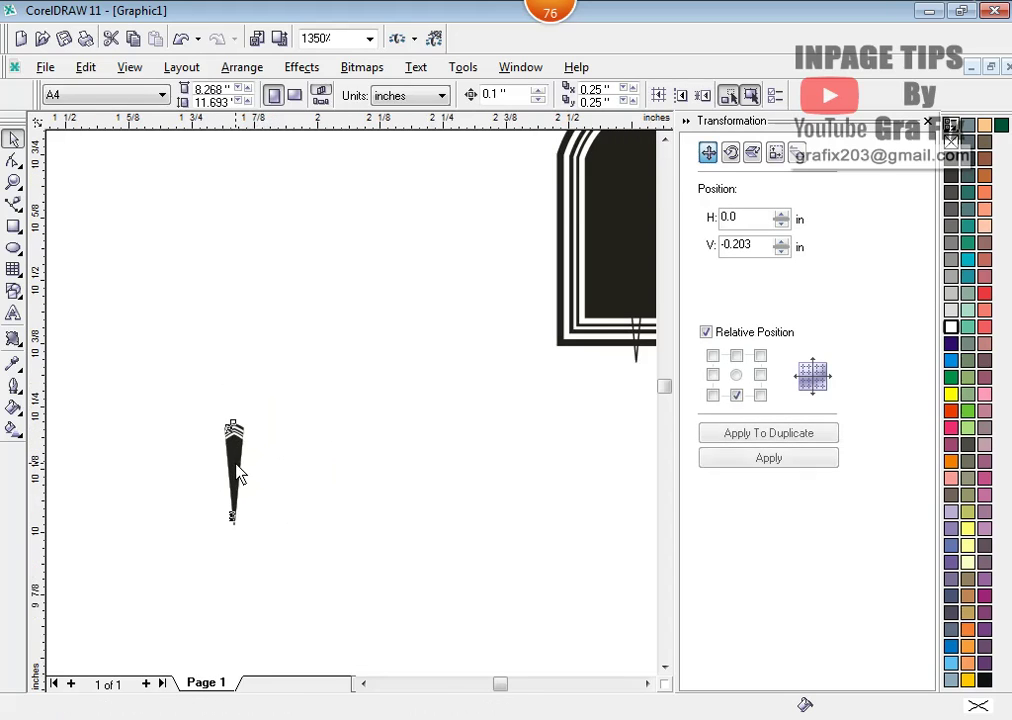
drag(238, 466, 256, 464)
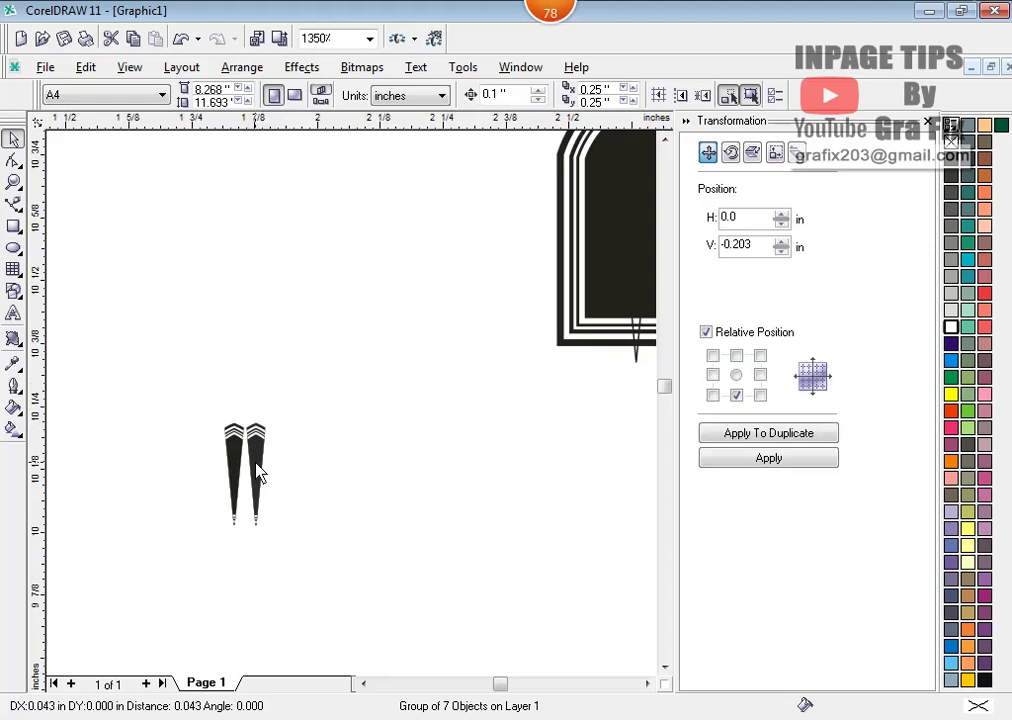
click(257, 470)
drag(257, 470, 268, 406)
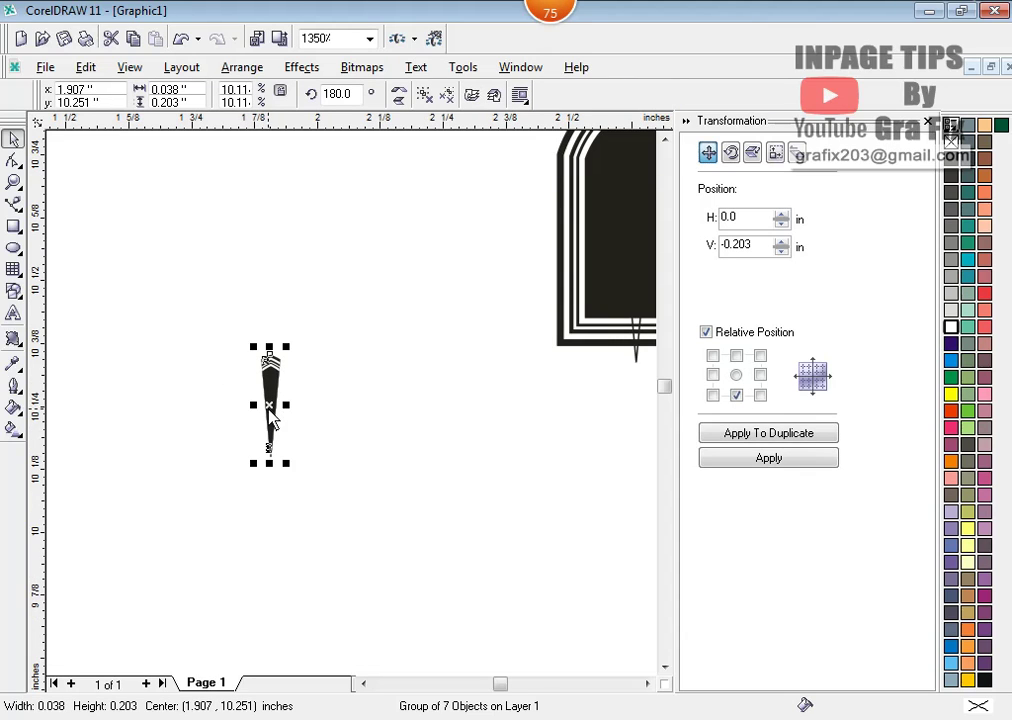
- Rotate a duplicate of the wedge 15 degrees clockwise about its tip and repeat it until 24 wedges complete a circle
click(271, 413)
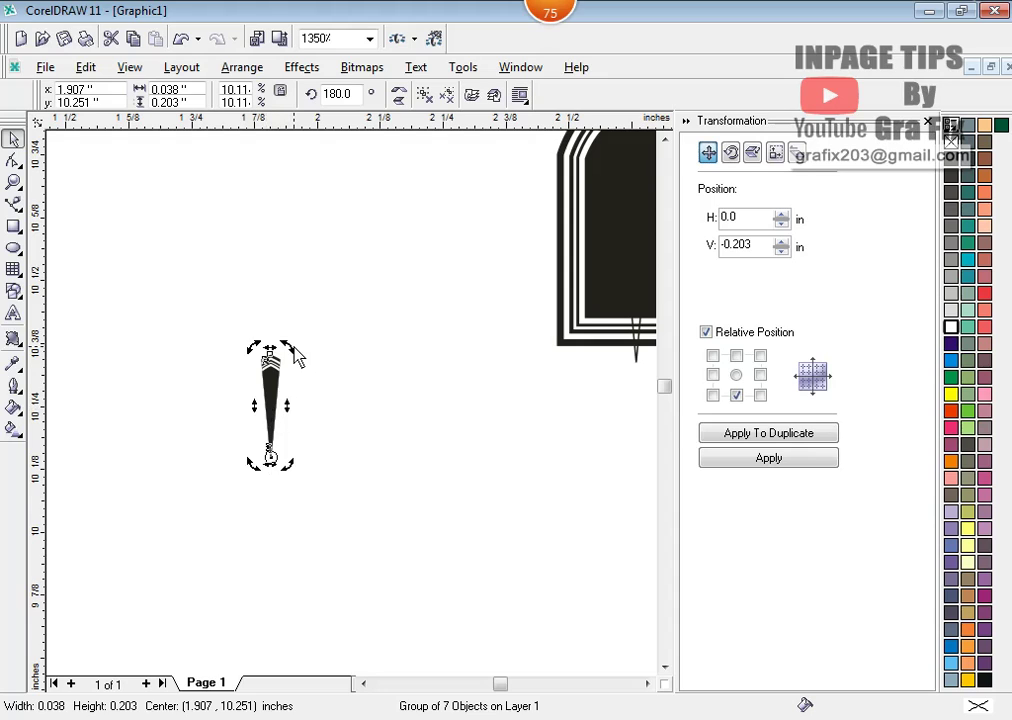
drag(295, 350, 312, 367)
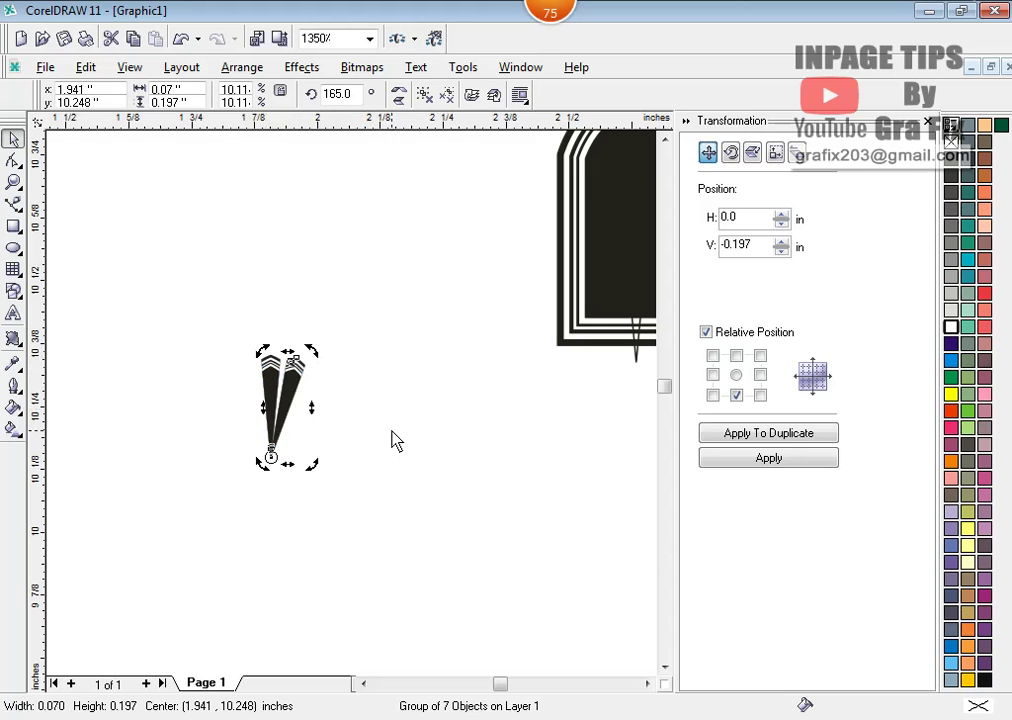
key(ctrl+r)
key(ctrl+r)
key(ctrl+r)
key(ctrl+r)
key(ctrl+r)
key(ctrl+r)
key(ctrl+r)
key(ctrl+r)
key(ctrl+r)
key(ctrl+r)
key(ctrl+r)
key(ctrl+r)
key(ctrl+r)
key(ctrl+r)
key(ctrl+r)
key(ctrl+r)
key(ctrl+r)
key(ctrl+r)
key(ctrl+r)
key(ctrl+r)
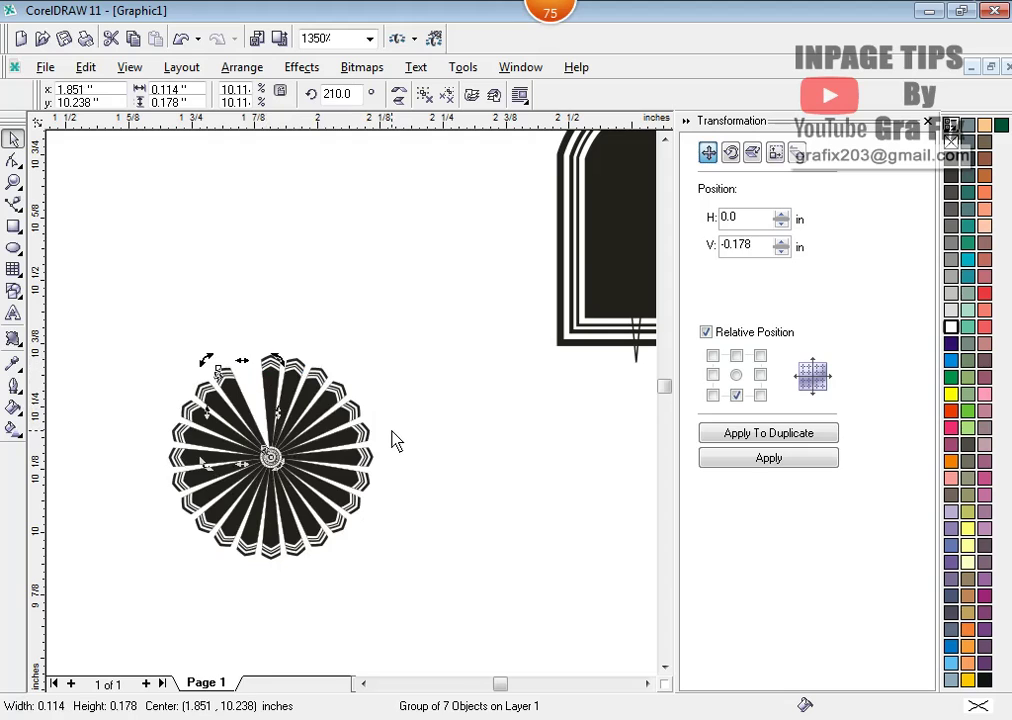
key(ctrl+r)
click(418, 420)
- Examine the finished rosette both close up and at page scale
scroll(230, 445, up, 1)
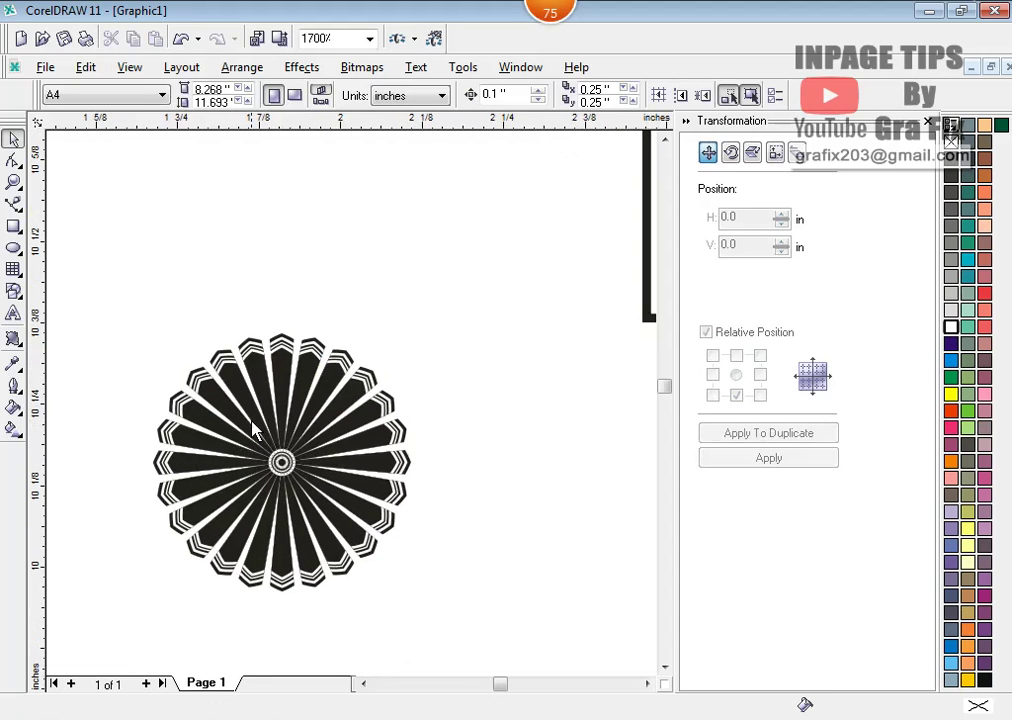
scroll(255, 430, up, 3)
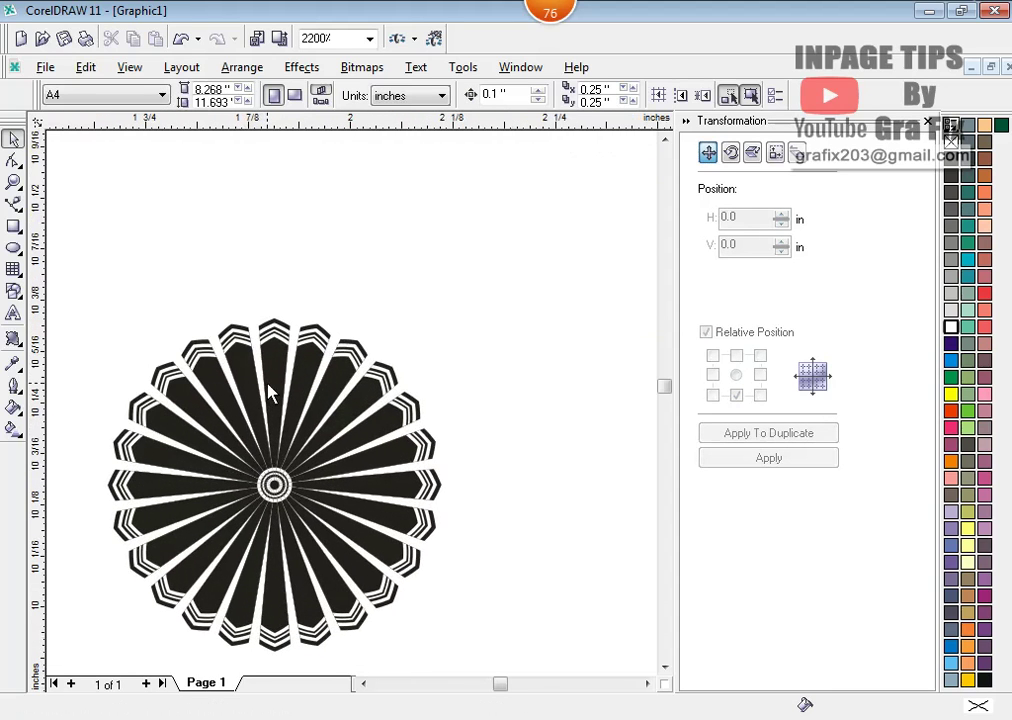
scroll(269, 393, up, 3)
scroll(276, 398, down, 15)
scroll(281, 402, up, 2)
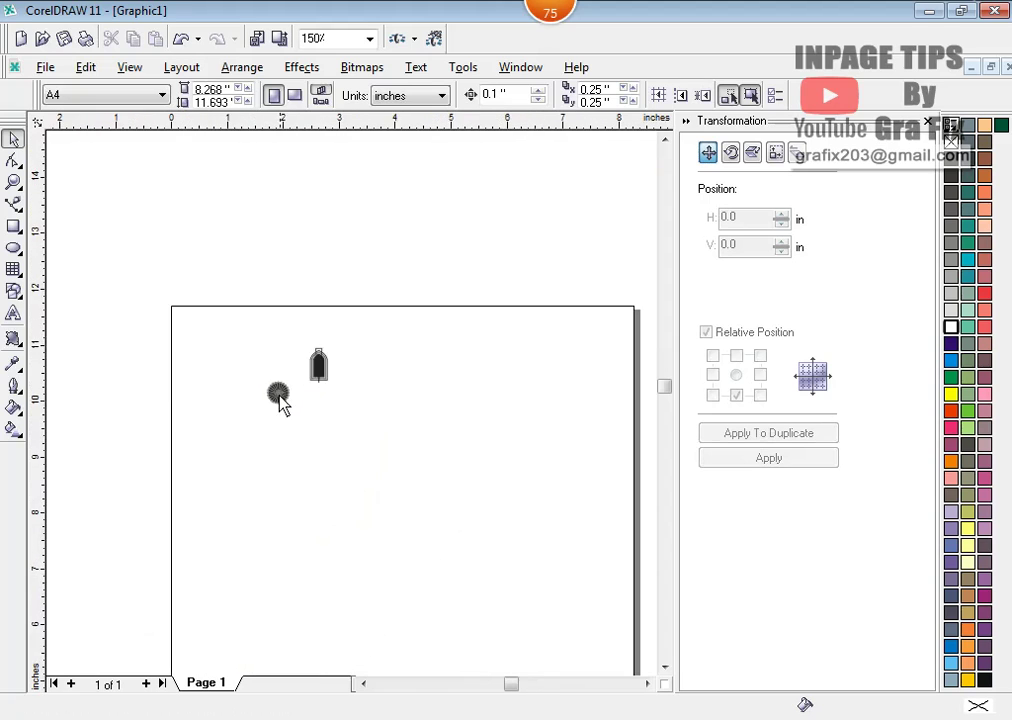
scroll(281, 402, up, 14)
scroll(226, 388, down, 17)
scroll(375, 470, up, 2)
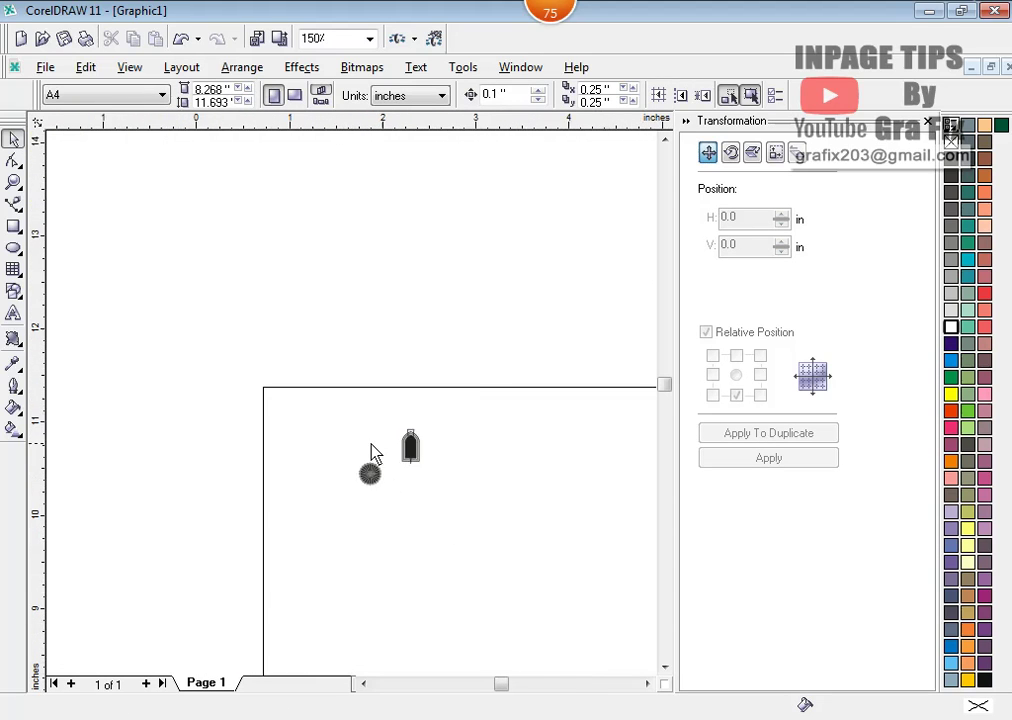
- Select all 24 wedges of the rosette and group them
scroll(372, 450, up, 8)
drag(492, 496, 515, 542)
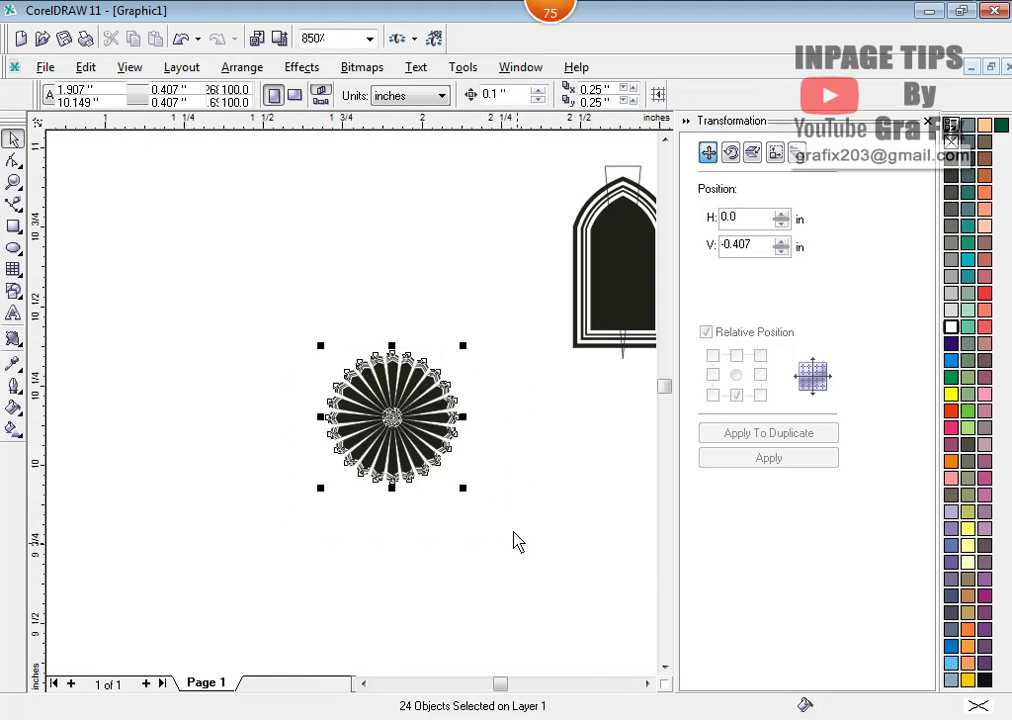
click(246, 68)
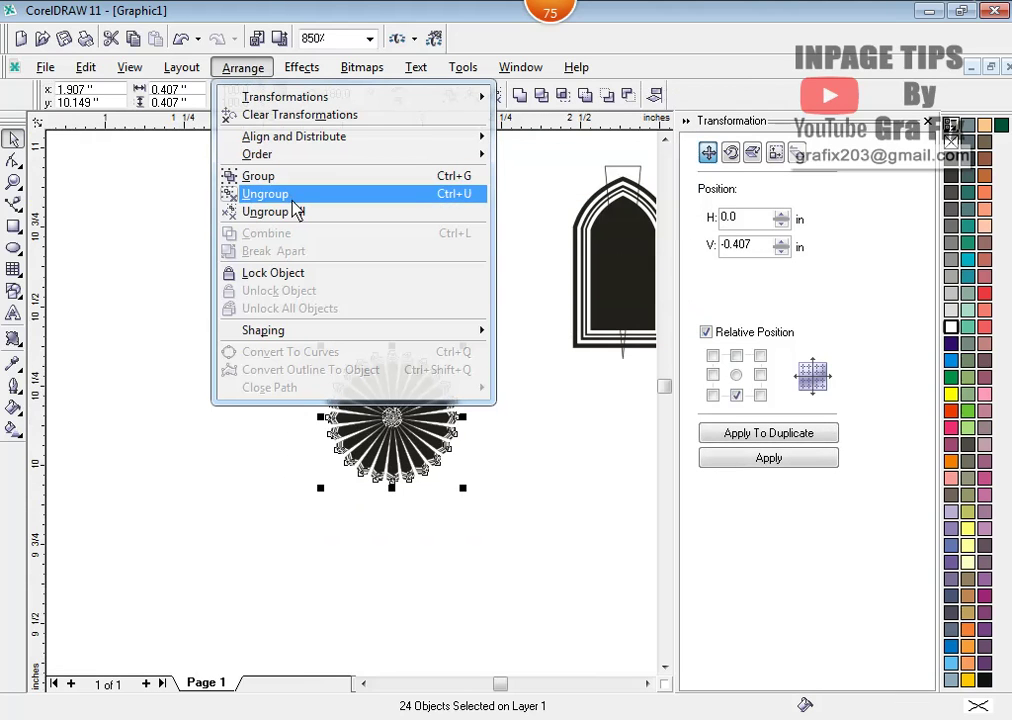
click(289, 177)
click(365, 323)
- Draw a rectangle about 0.111 by 0.087 inches over the rosette's centre
scroll(432, 386, up, 5)
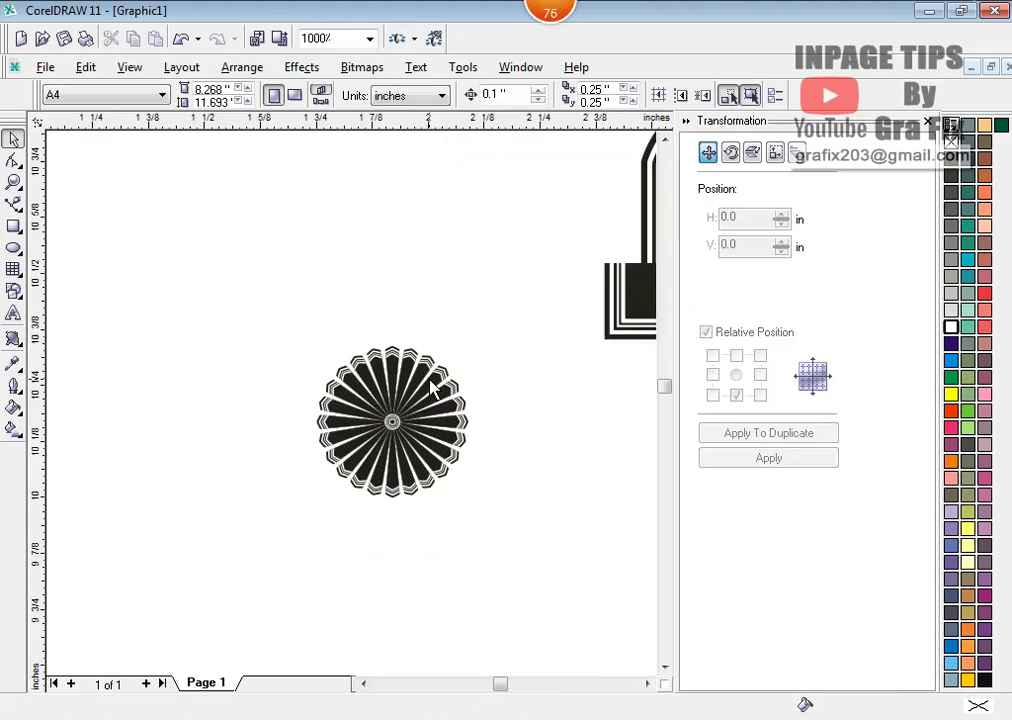
scroll(432, 386, down, 3)
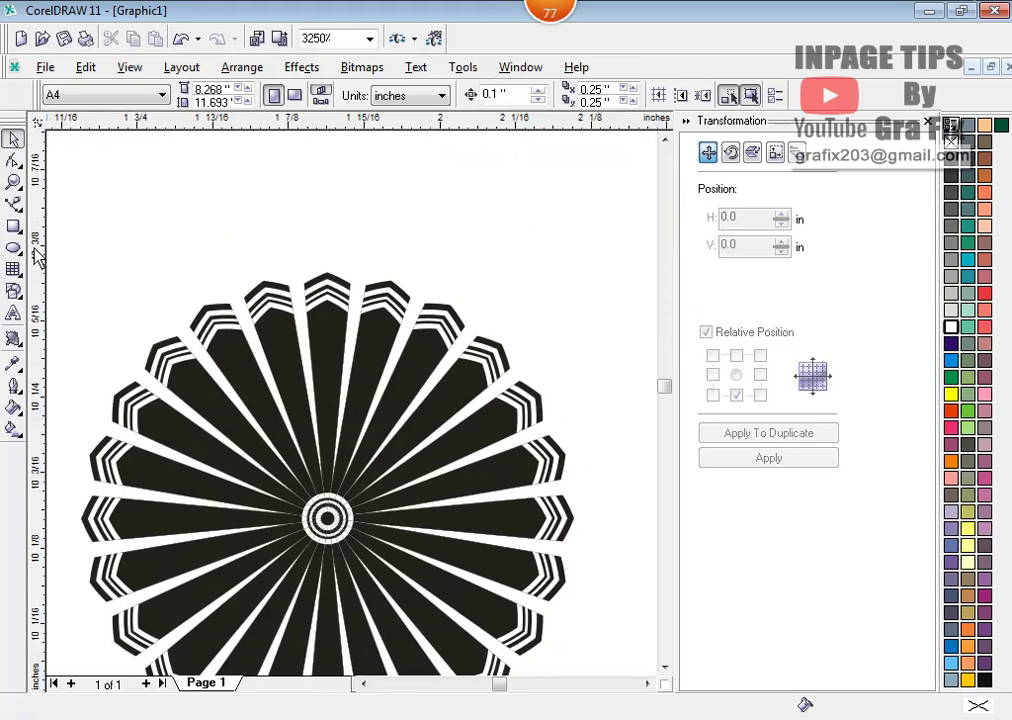
click(13, 226)
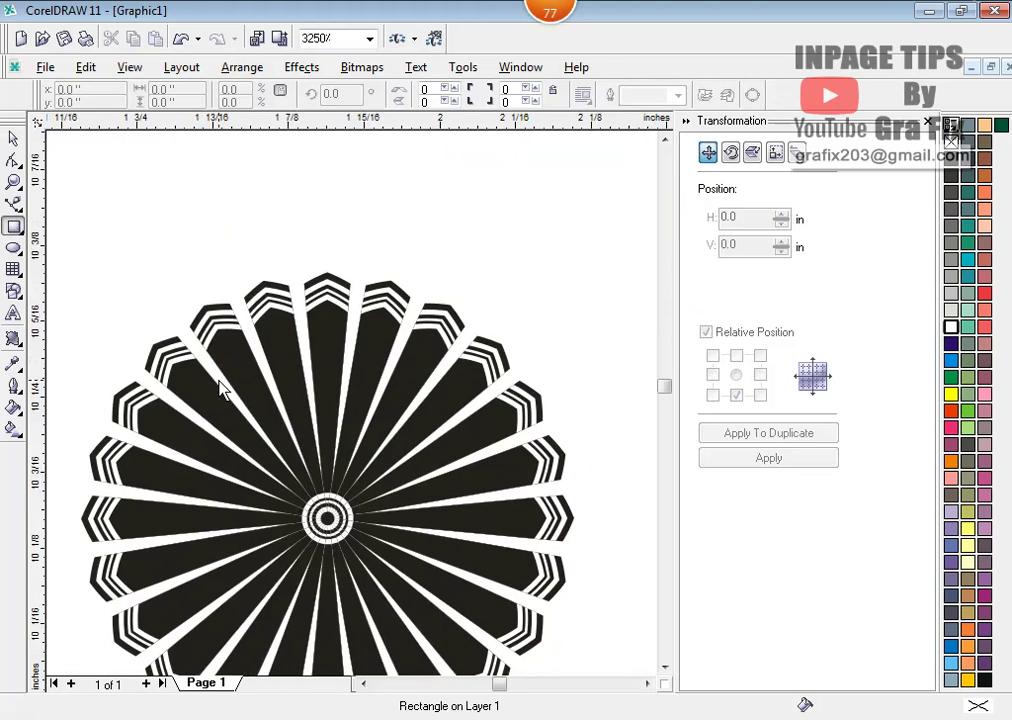
drag(258, 441, 395, 548)
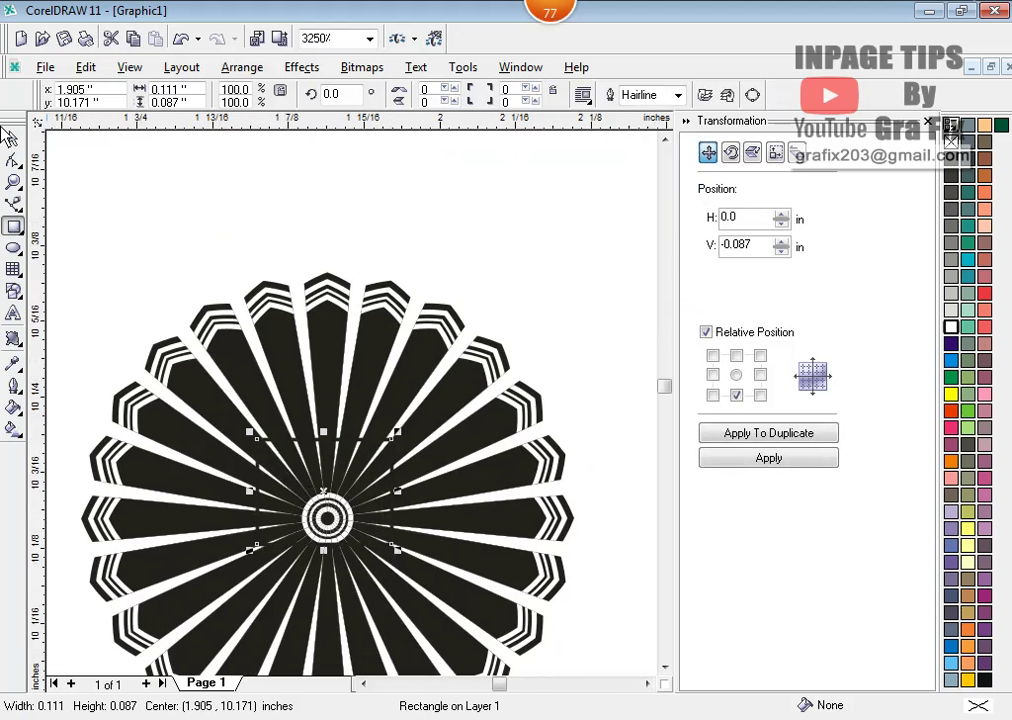
key(space)
- Select the rectangle together with the rosette and align their centres both horizontally and vertically
shift+click(343, 321)
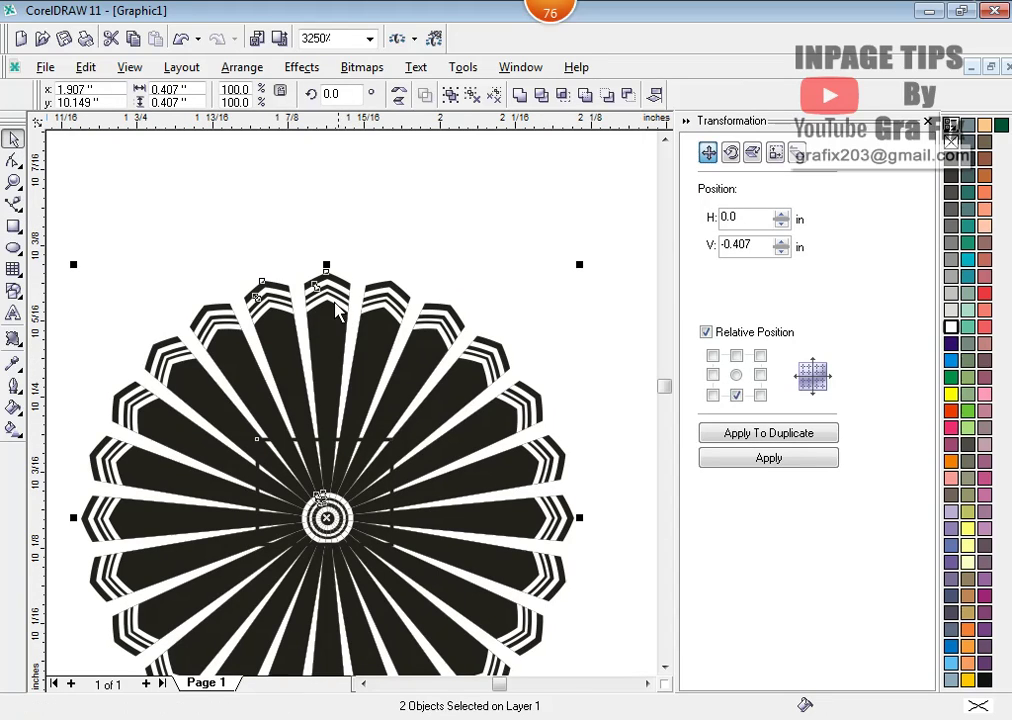
click(242, 67)
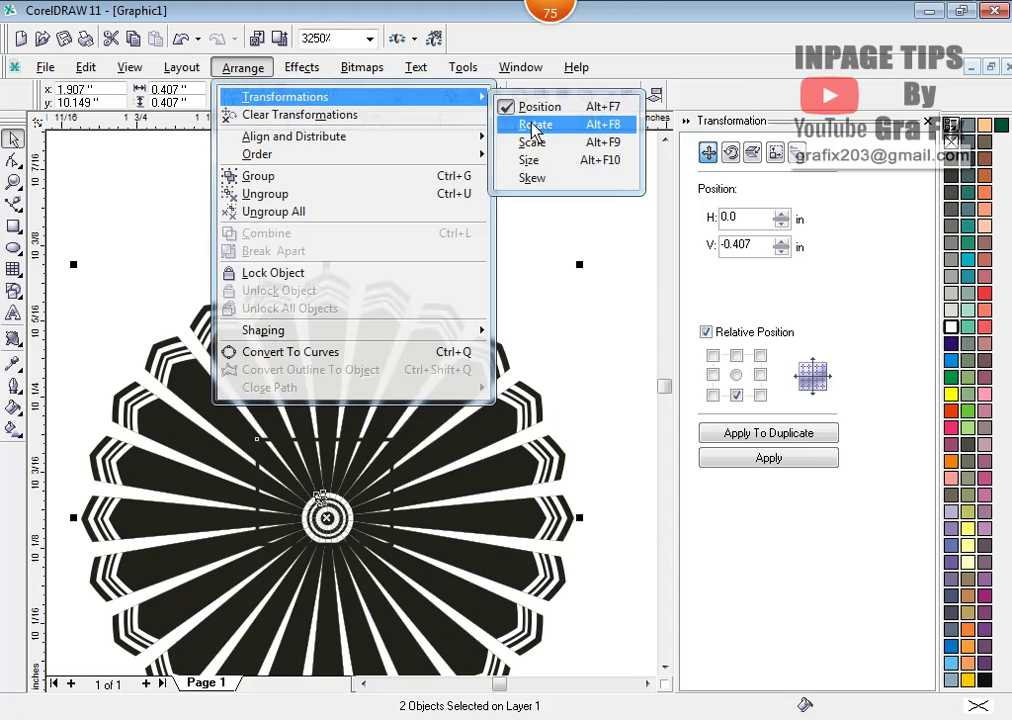
mouse_move(470, 158)
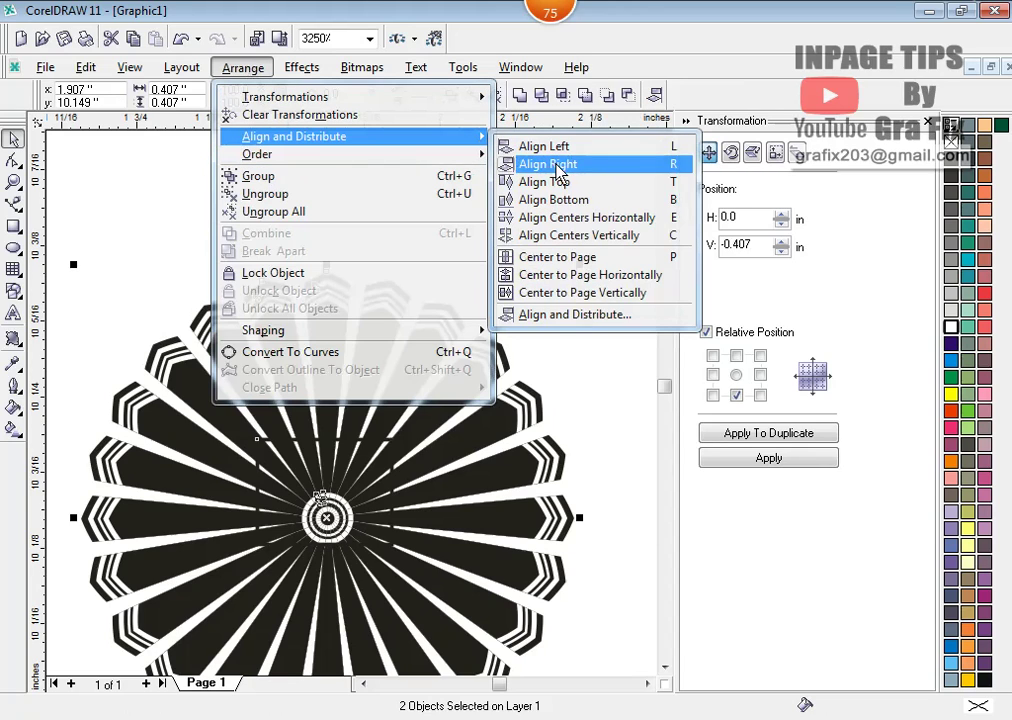
click(585, 236)
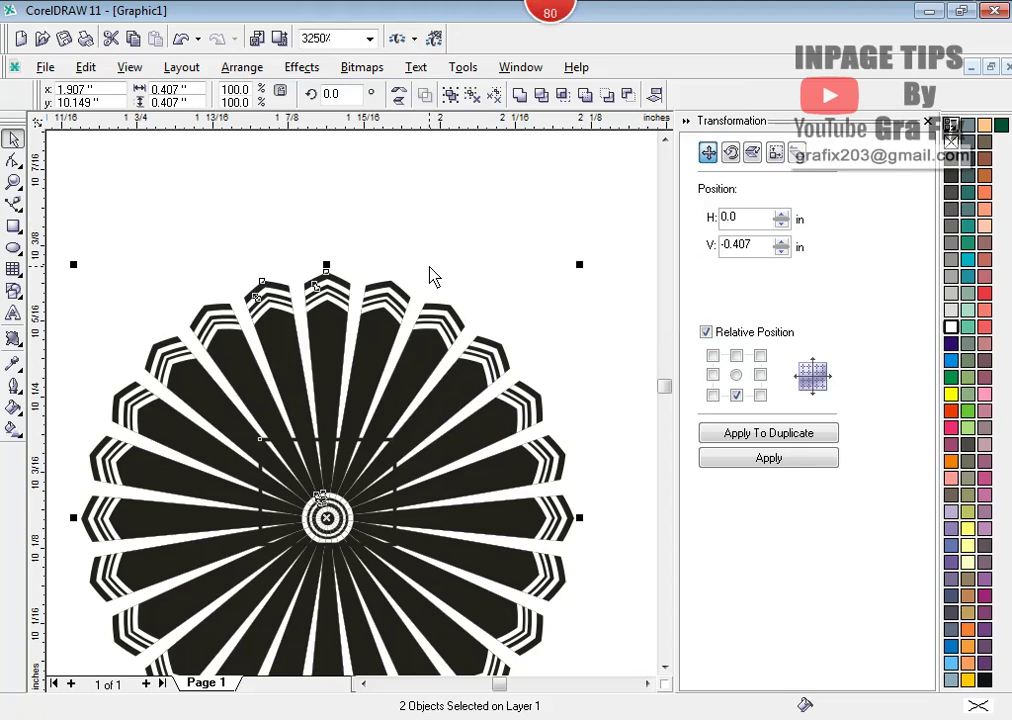
scroll(375, 321, down, 1)
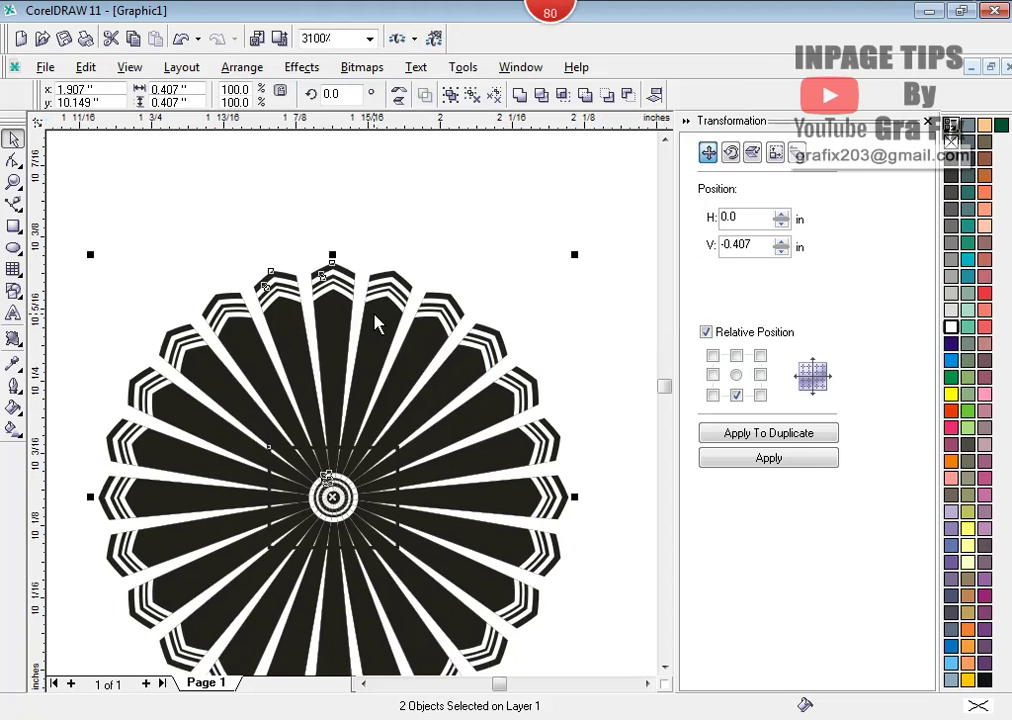
click(578, 409)
- Intersect the rectangle with the rosette and move the resulting rectangular piece above the rosette
scroll(413, 459, down, 1)
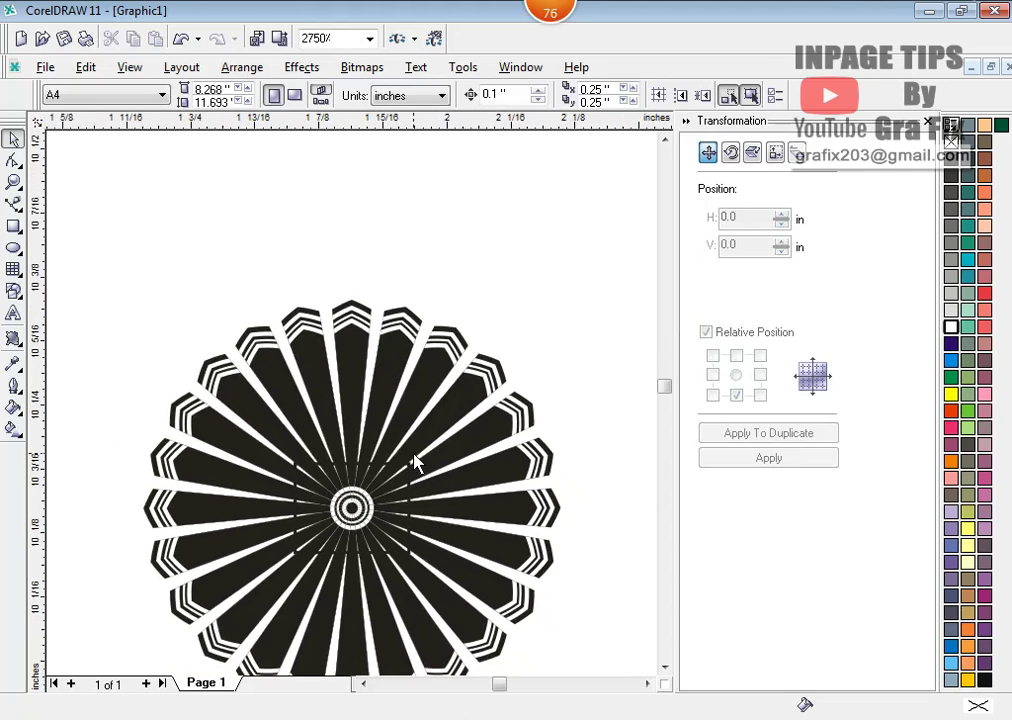
click(373, 470)
click(383, 530)
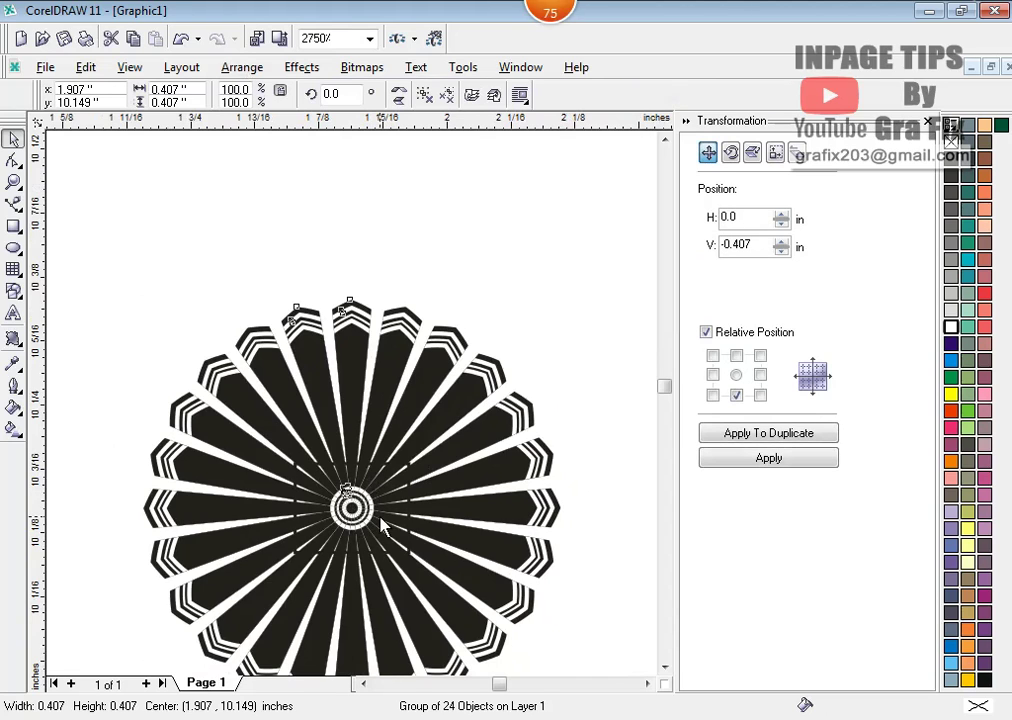
click(409, 485)
shift+click(417, 397)
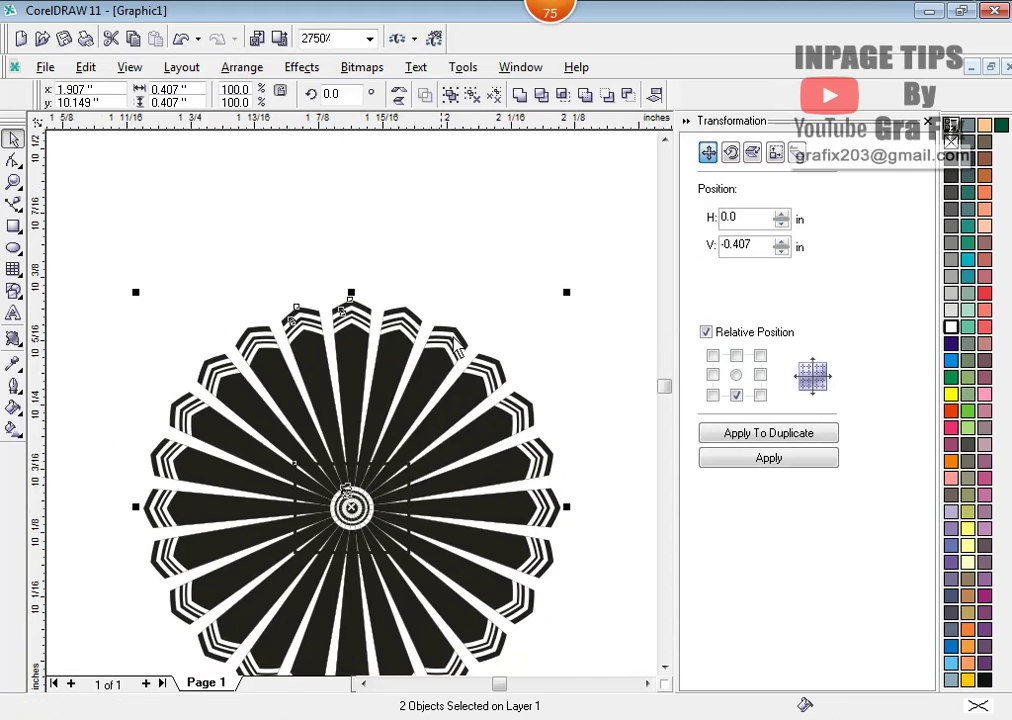
click(564, 98)
click(533, 205)
drag(378, 515, 260, 228)
click(344, 219)
- Try a white outline on the intersected rectangular piece and undo the colour change
scroll(200, 204, up, 3)
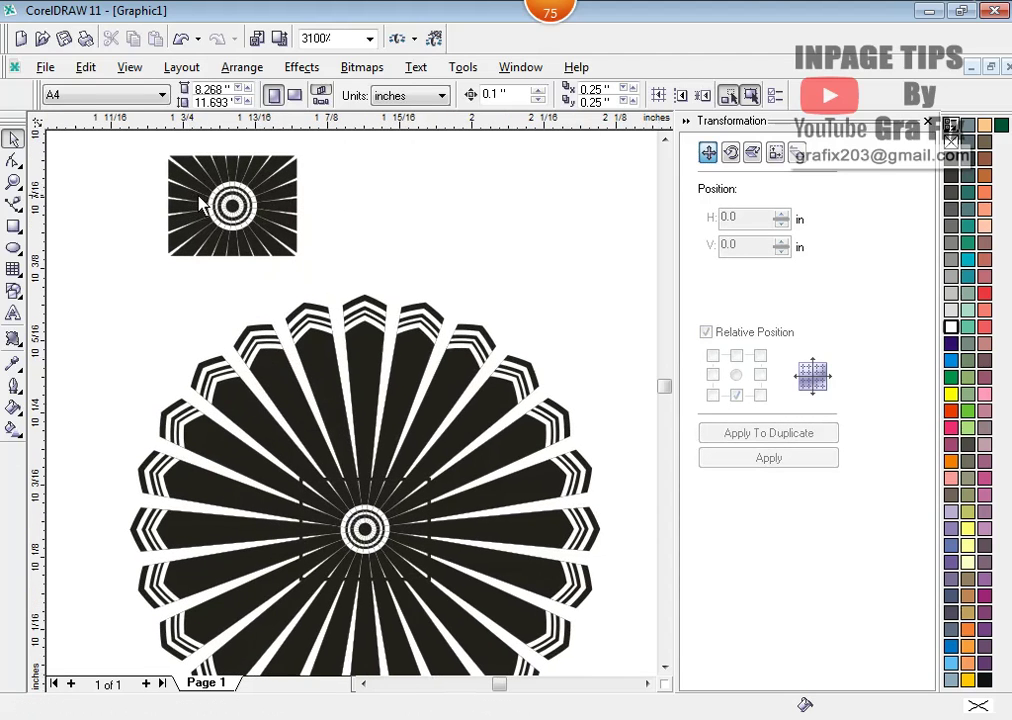
click(213, 204)
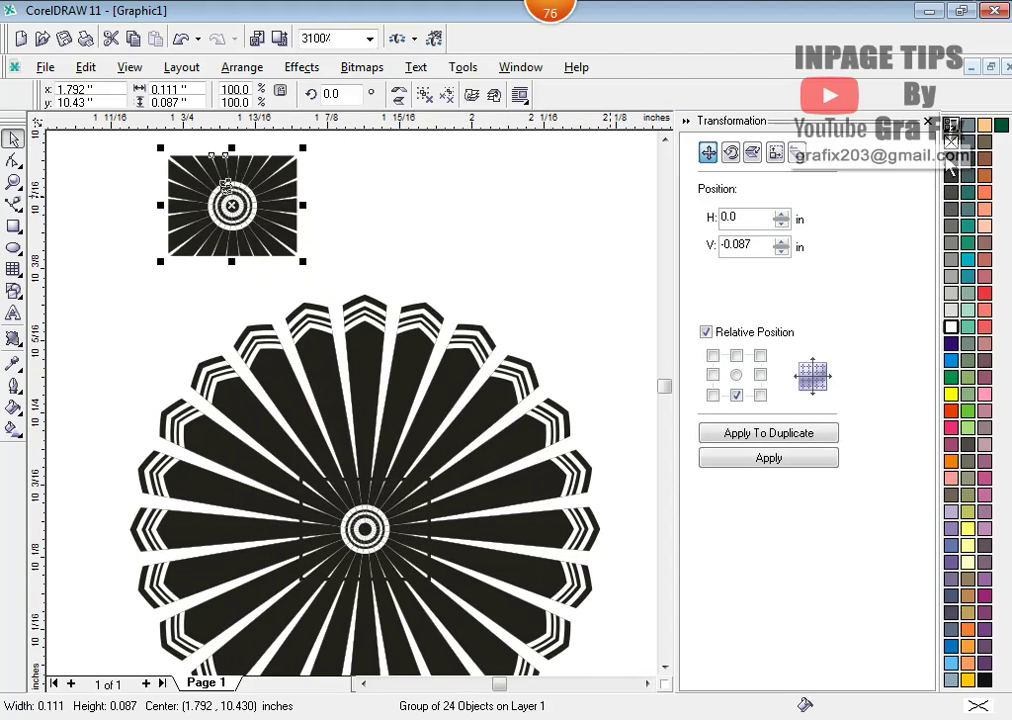
click(951, 327)
click(334, 206)
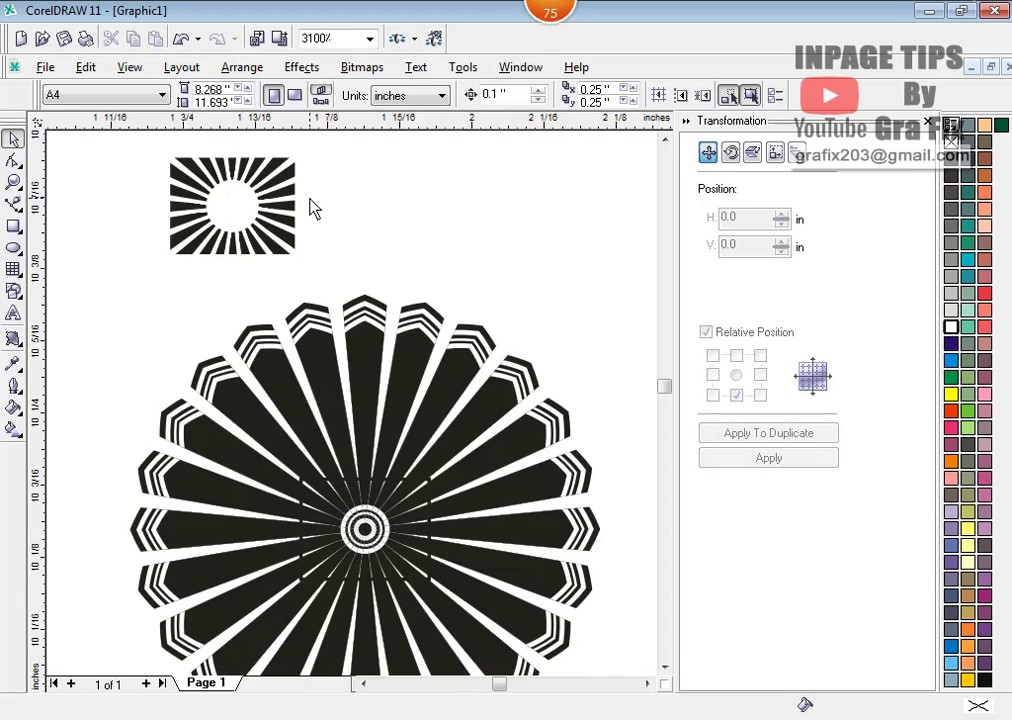
key(ctrl+z)
- Move the intersected rectangular piece aside and delete it
click(379, 201)
drag(262, 210, 443, 215)
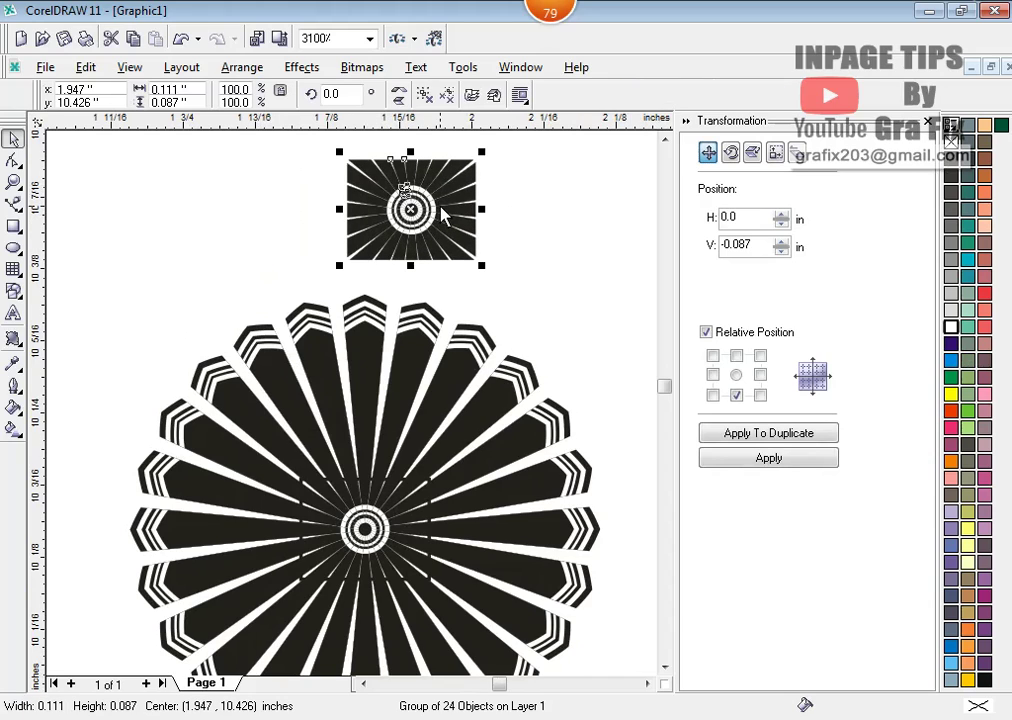
key(Delete)
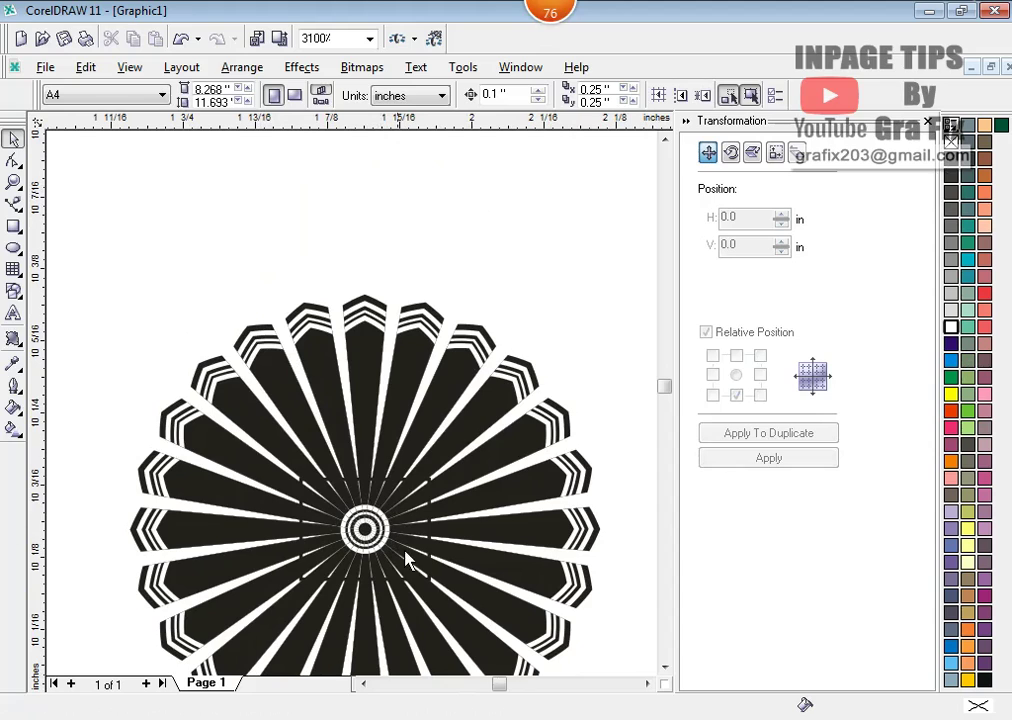
- Move the rectangle up above the rosette's centre and intersect it with the rosette
drag(412, 592, 412, 513)
shift+click(418, 365)
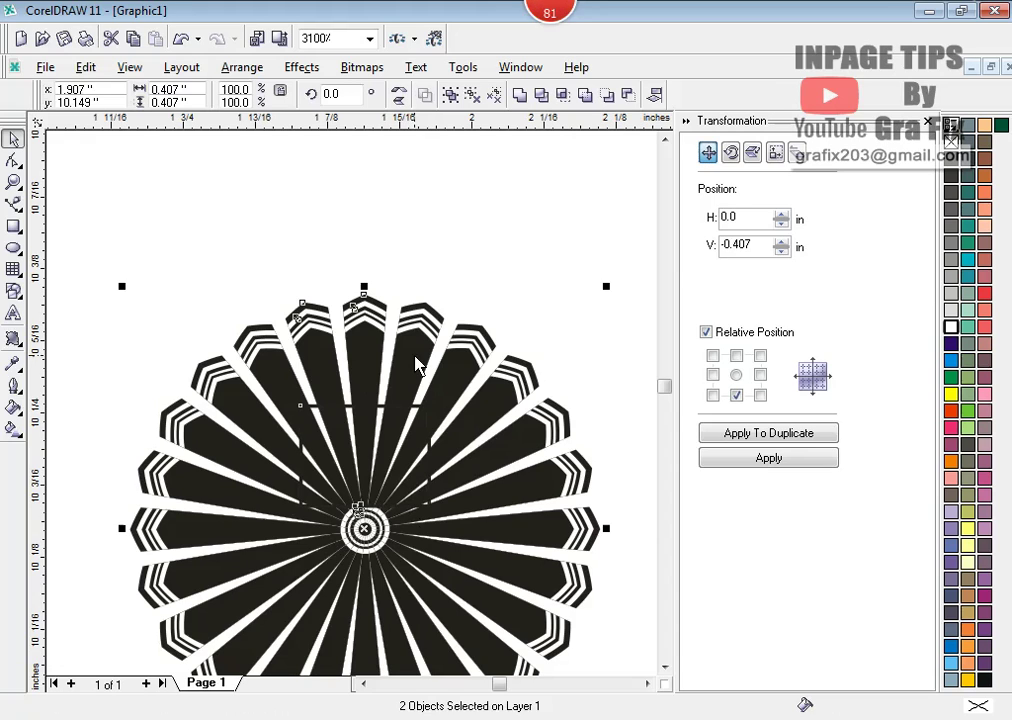
click(562, 95)
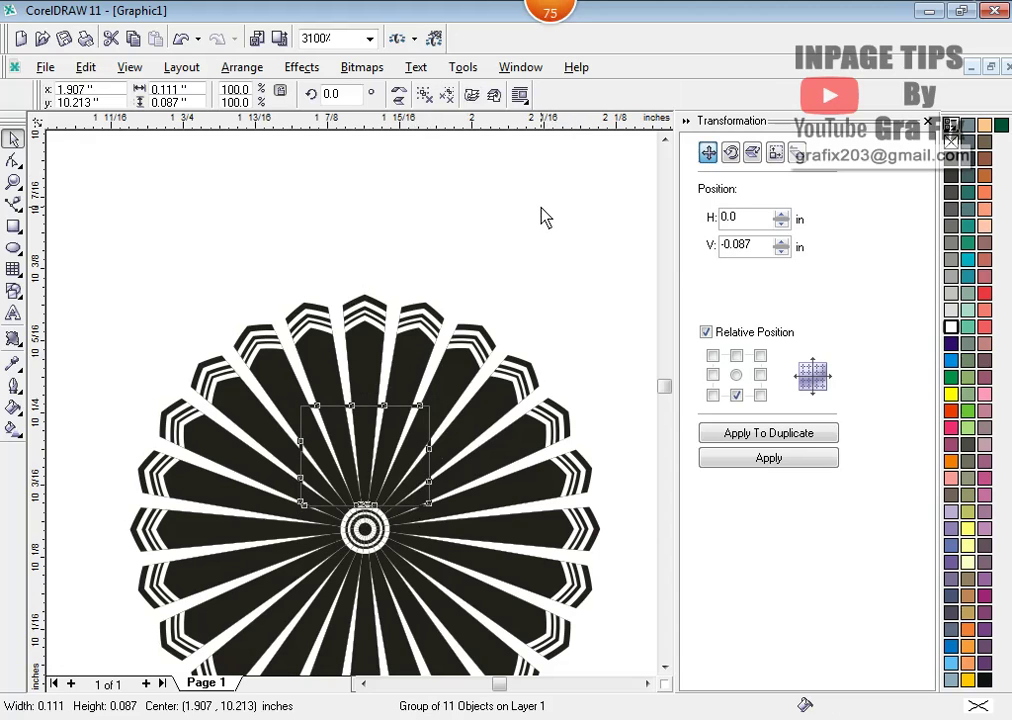
click(542, 217)
- Move the intersected ray piece to the empty area above and left of the rosette and give it a white outline
drag(380, 465, 178, 226)
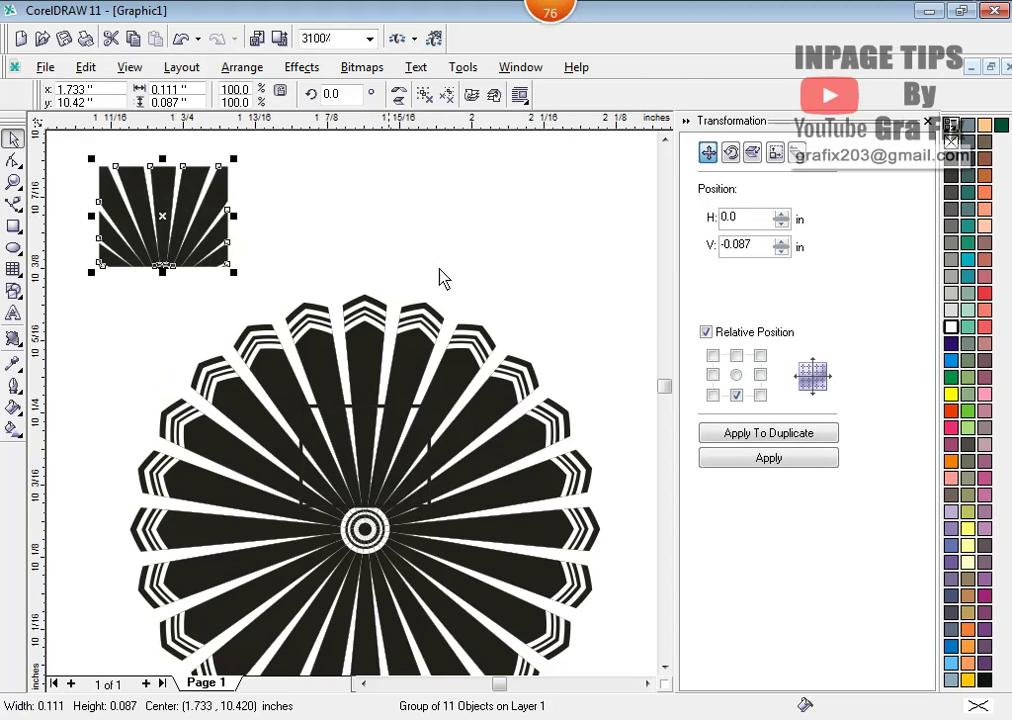
click(952, 327)
click(325, 242)
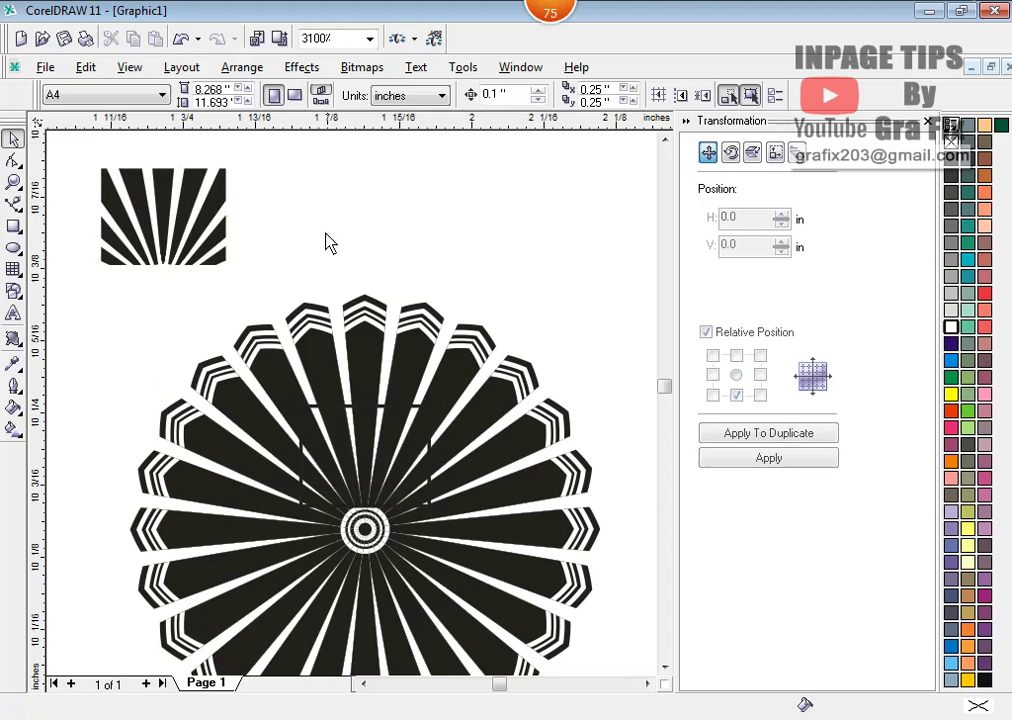
- Scale the ray piece down to about 60% and repeat it side by side into a horizontal row of seven
scroll(327, 242, down, 2)
mouse_move(197, 220)
mouse_down()
mouse_move(136, 542)
mouse_move(218, 238)
mouse_move(245, 233)
mouse_move(218, 208)
mouse_move(179, 199)
mouse_move(208, 210)
mouse_up()
click(273, 173)
right_click(208, 210)
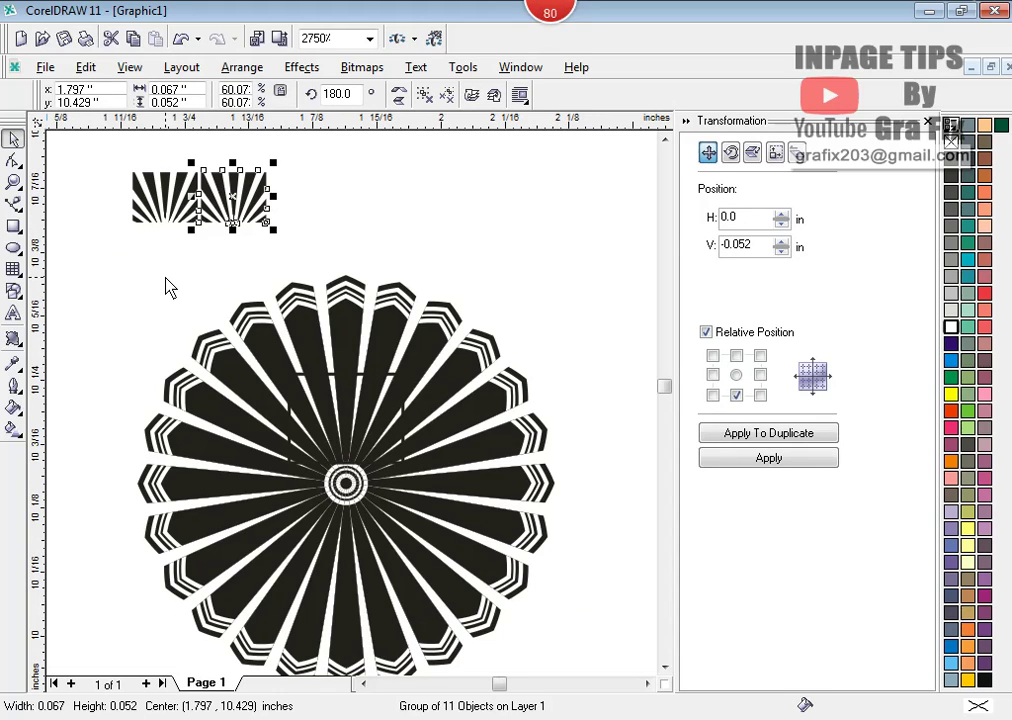
key(ctrl+r)
key(ctrl+r)
key(ctrl+r)
key(ctrl+r)
key(ctrl+r)
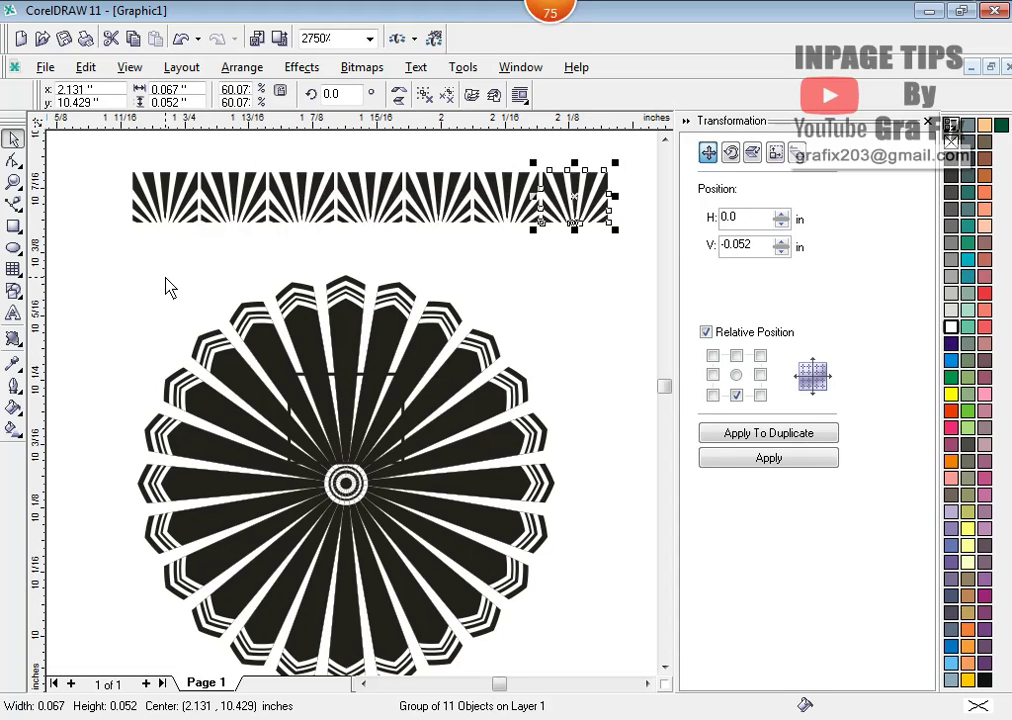
scroll(170, 287, down, 1)
click(241, 252)
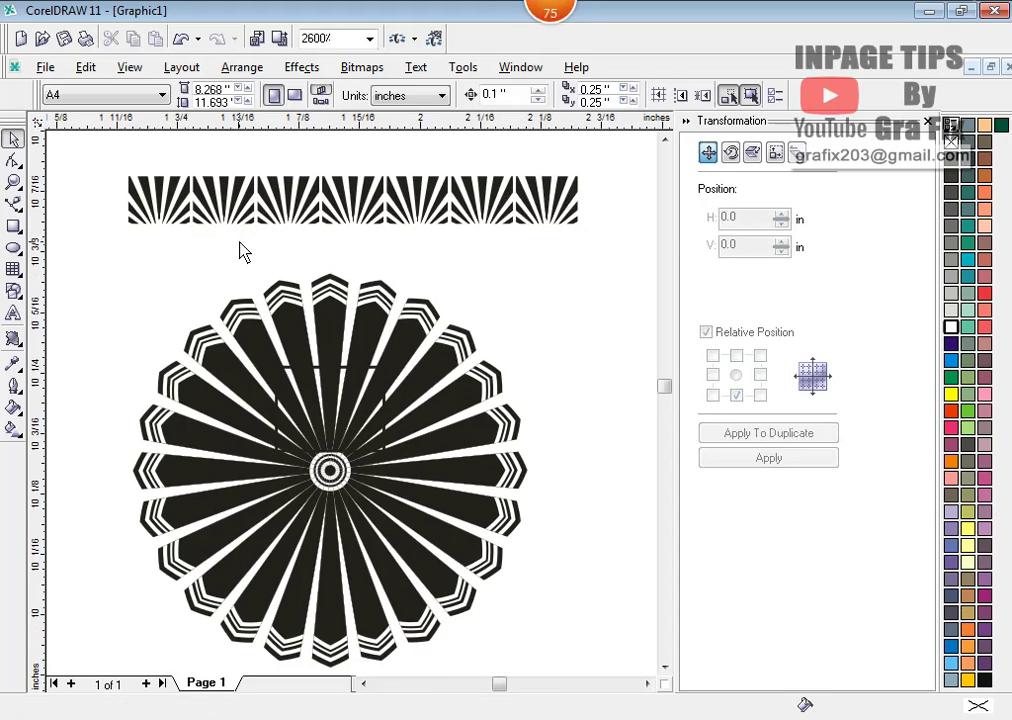
- Select the whole row of seven ray pieces and move it below the rosette
scroll(241, 252, down, 1)
drag(104, 163, 594, 251)
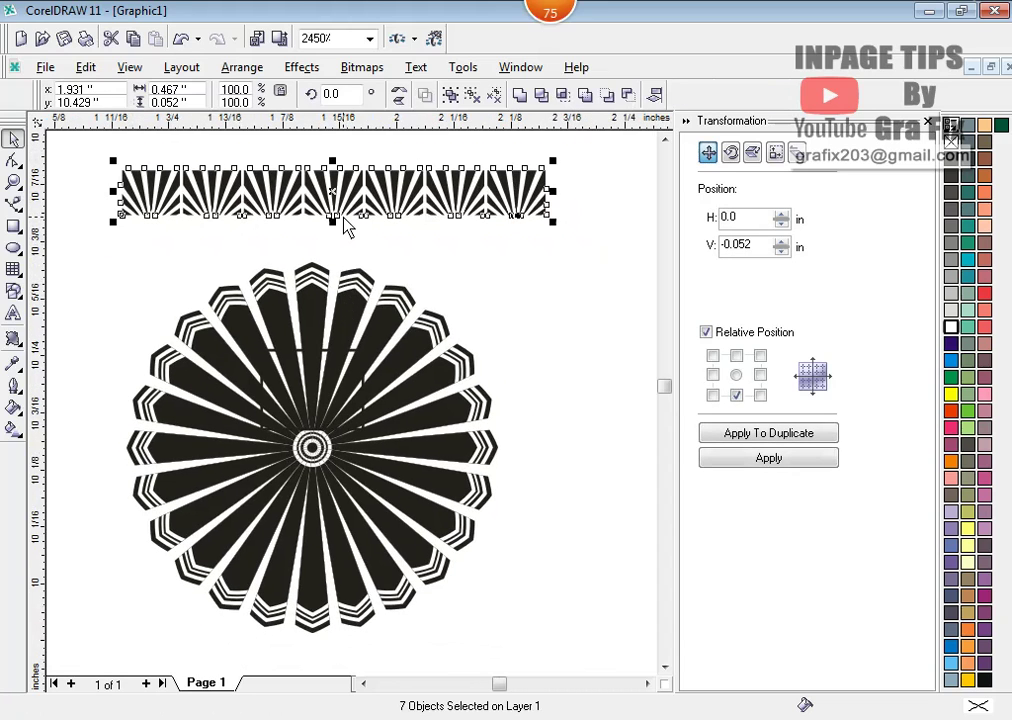
scroll(345, 228, down, 2)
drag(338, 190, 339, 604)
click(664, 667)
click(664, 667)
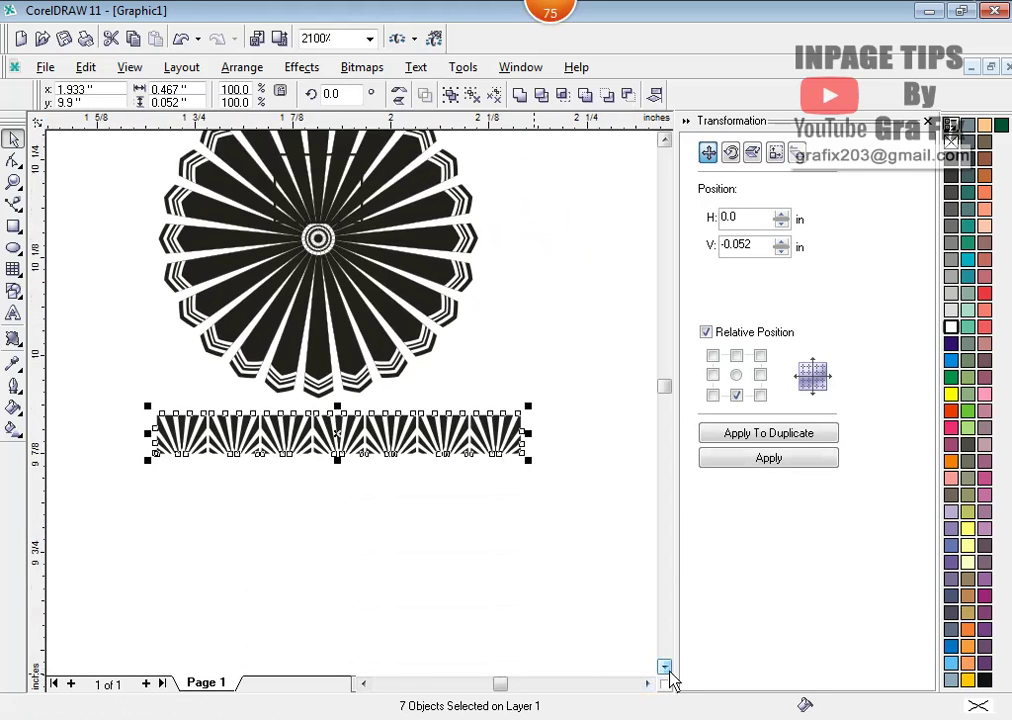
- Mirror a copy of the row downward and repeat it until the pattern has six rows
mouse_move(338, 296)
mouse_down()
mouse_move(350, 382)
mouse_move(373, 425)
mouse_up()
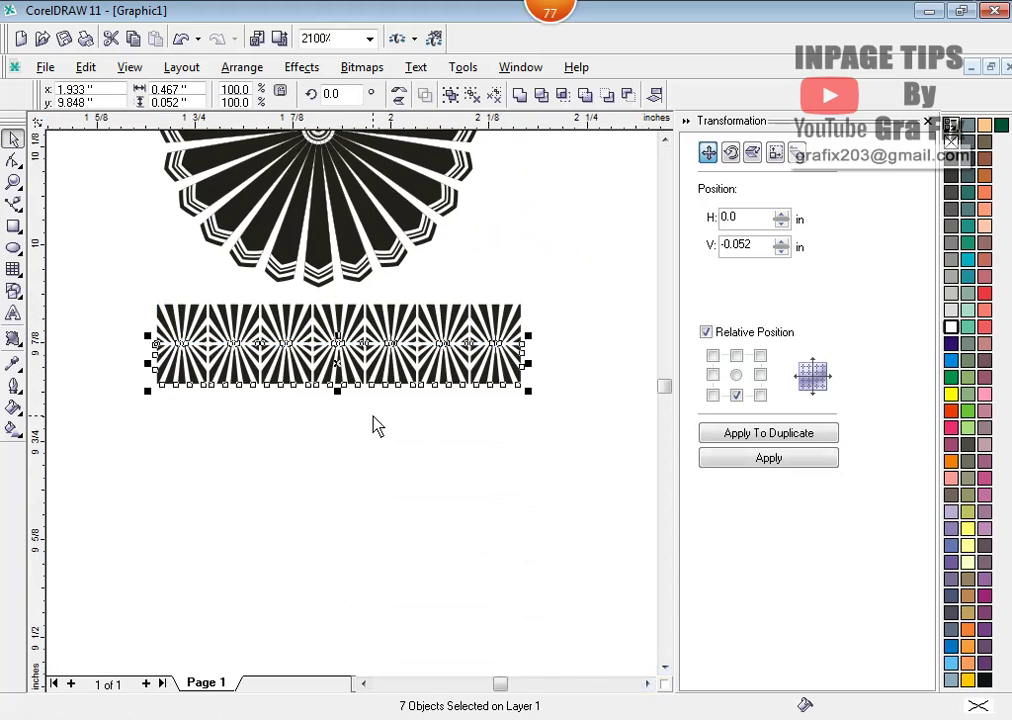
key(ctrl+r)
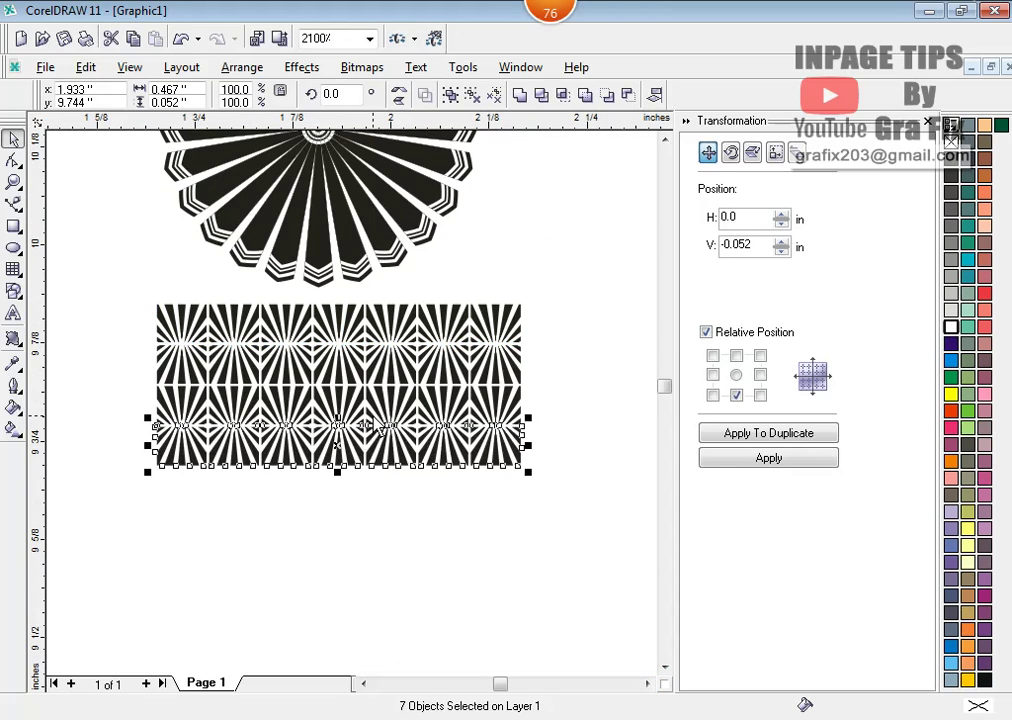
key(ctrl+r)
key(ctrl+r)
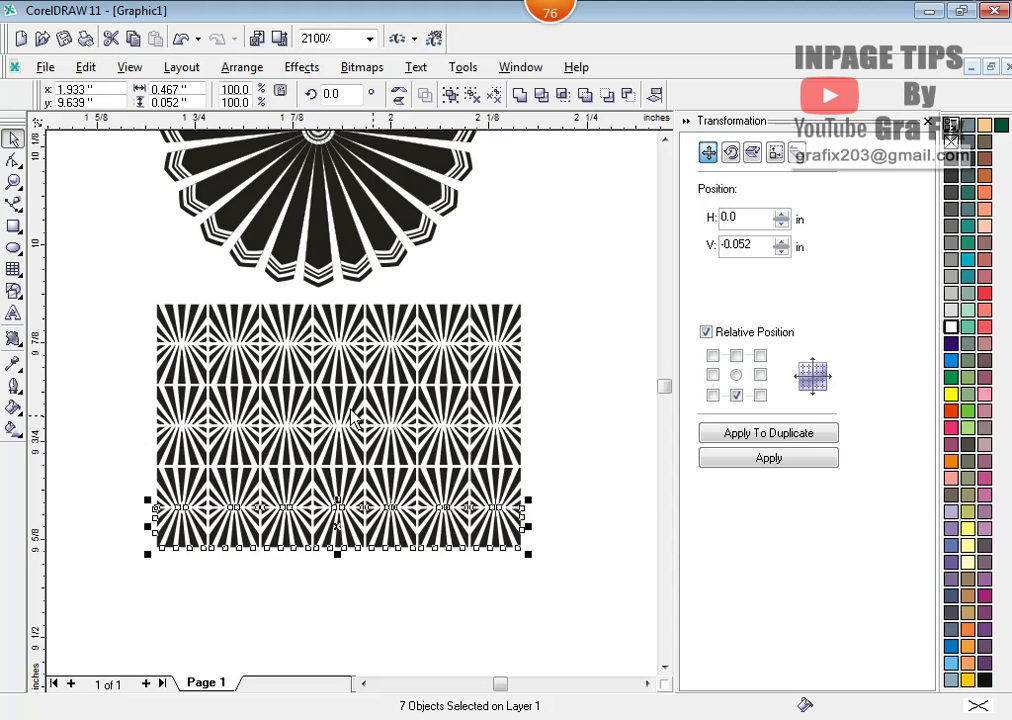
click(115, 303)
scroll(328, 389, up, 1)
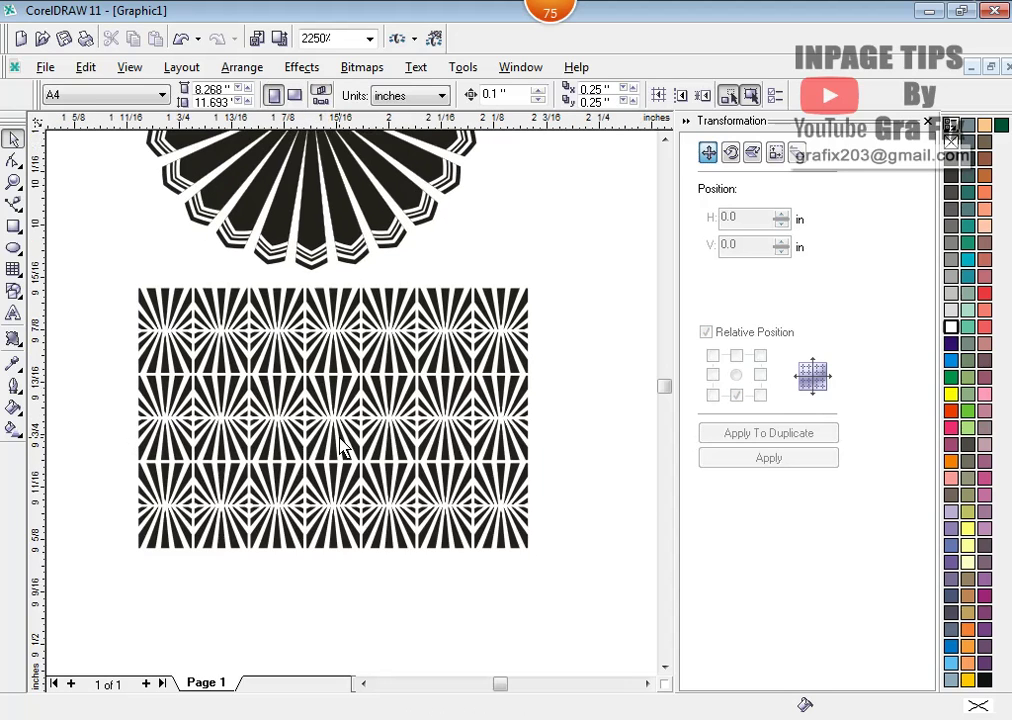
- Select all pieces of the six-row pattern and group them
scroll(342, 445, up, 1)
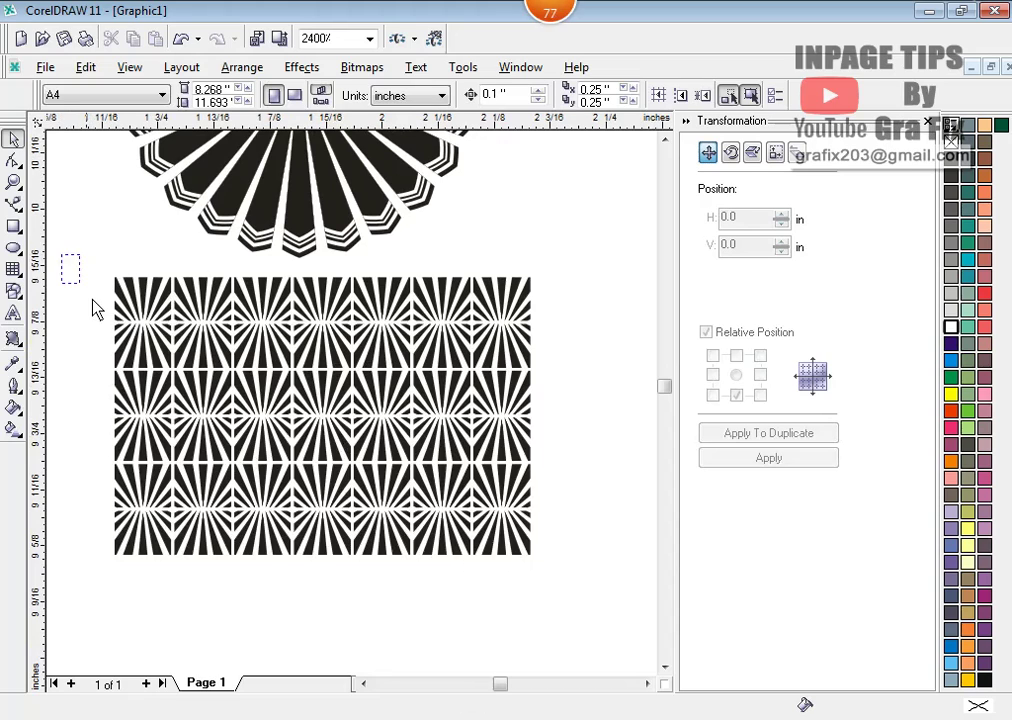
drag(93, 308, 585, 610)
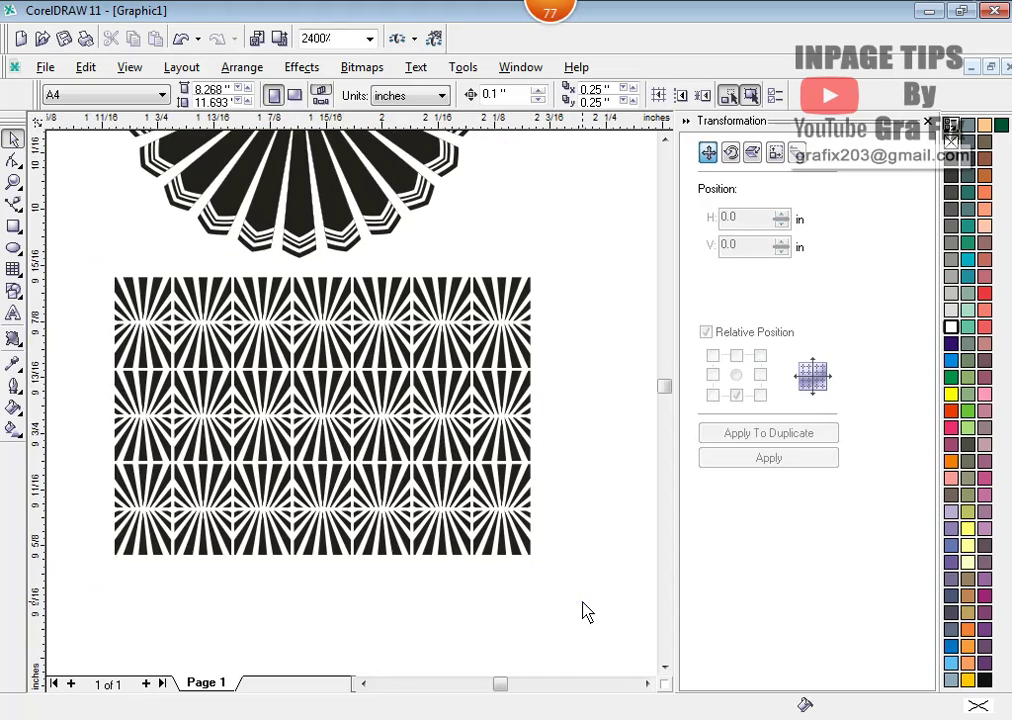
click(248, 68)
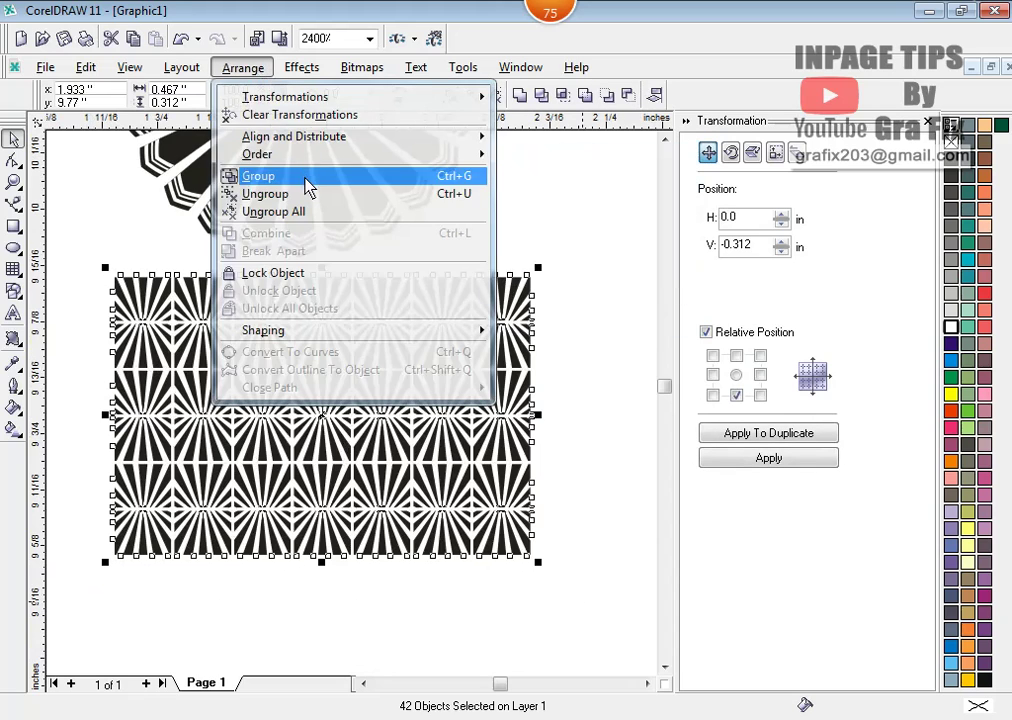
click(307, 188)
click(509, 260)
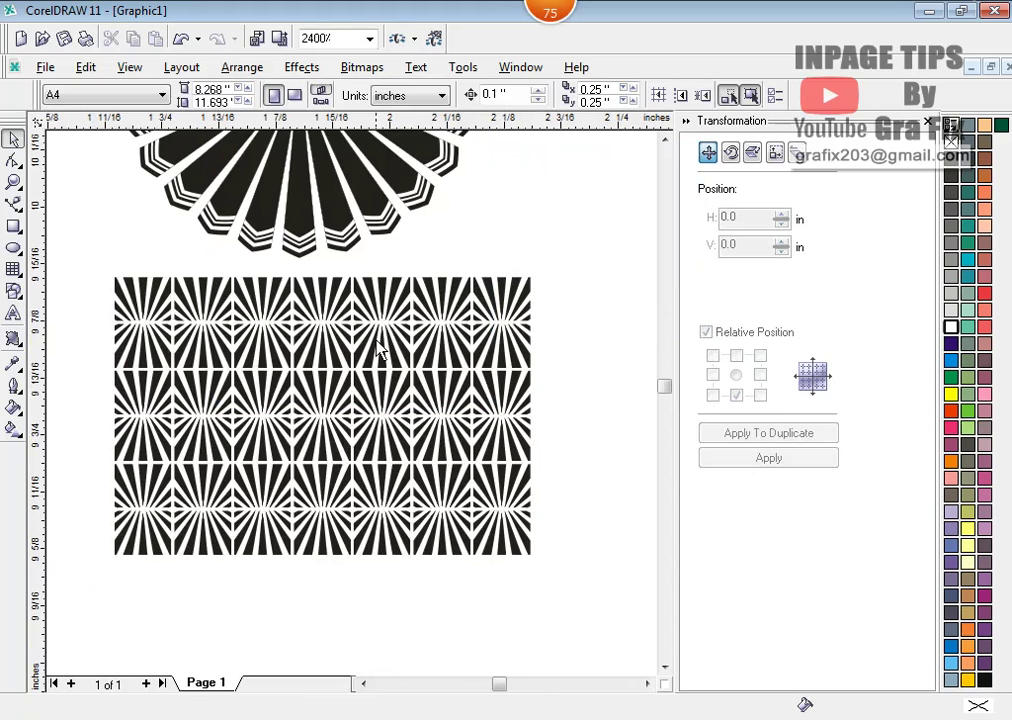
- Draw a circle about 0.057 inches in diameter centred on a sunburst in the middle of the pattern
scroll(378, 346, up, 3)
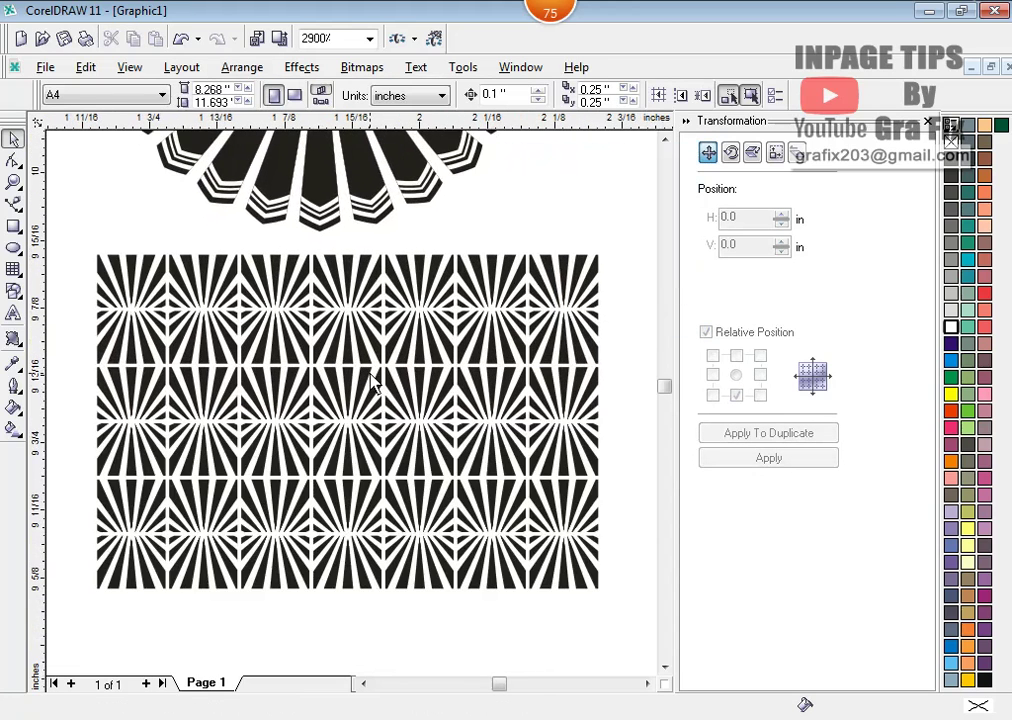
click(13, 249)
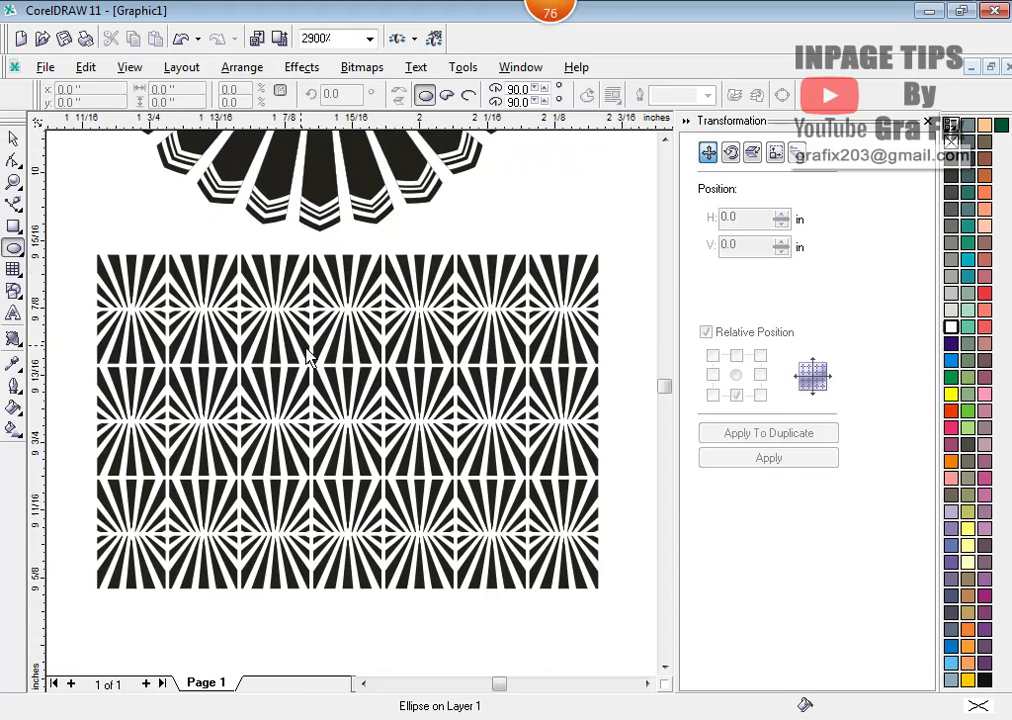
drag(310, 332, 351, 426)
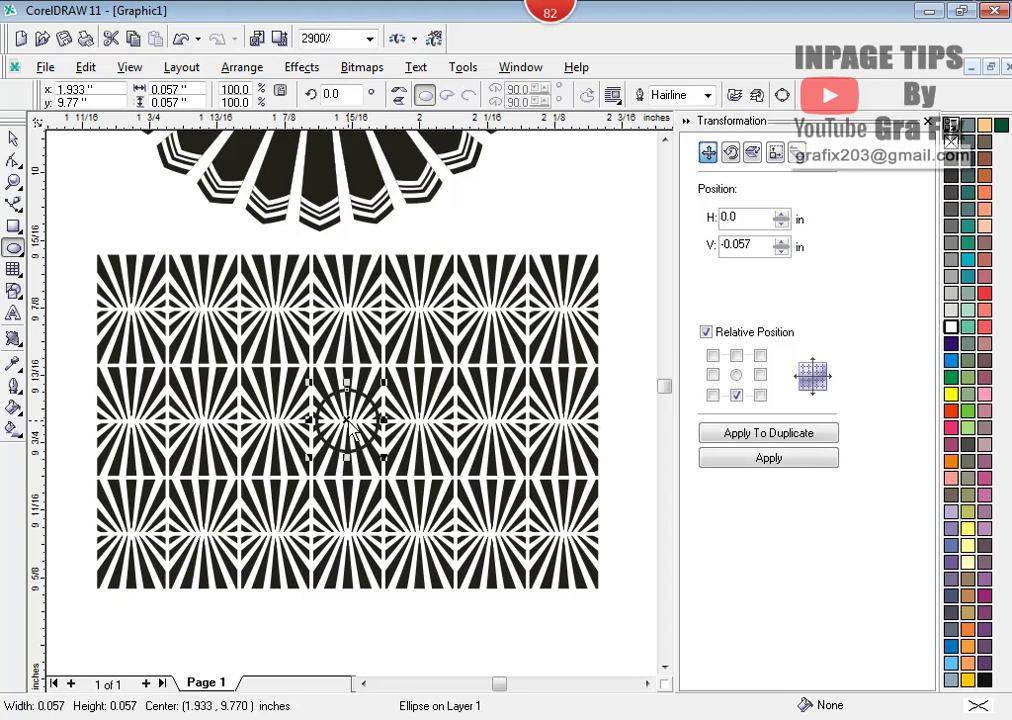
click(13, 138)
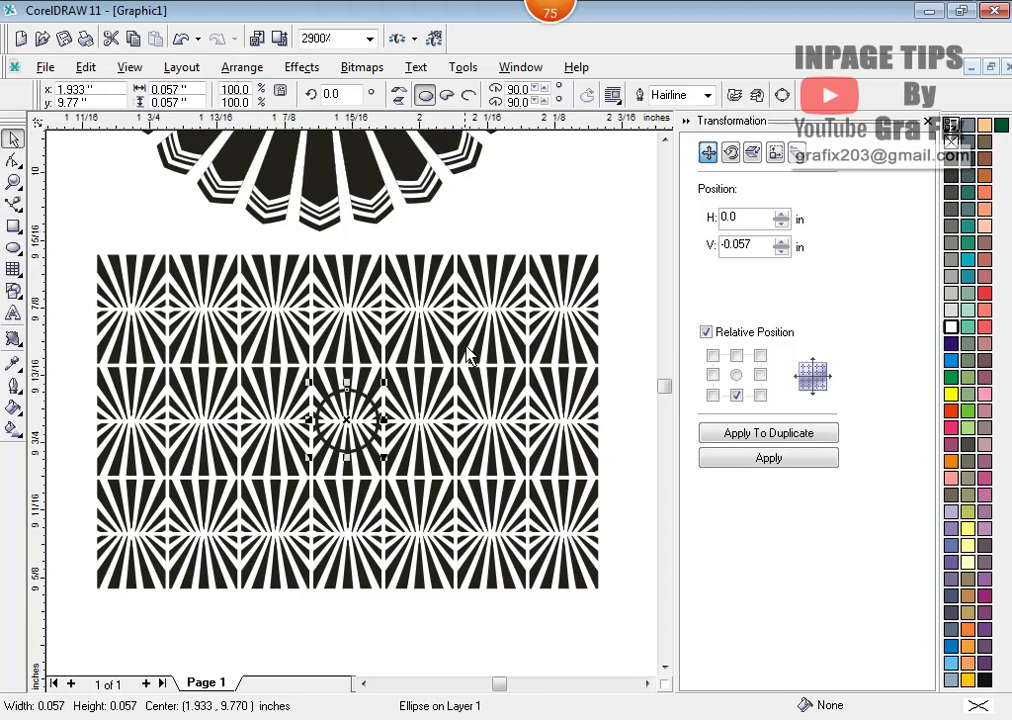
- Intersect the circle with the grouped pattern and move the resulting striped disc above the pattern
click(507, 275)
click(563, 98)
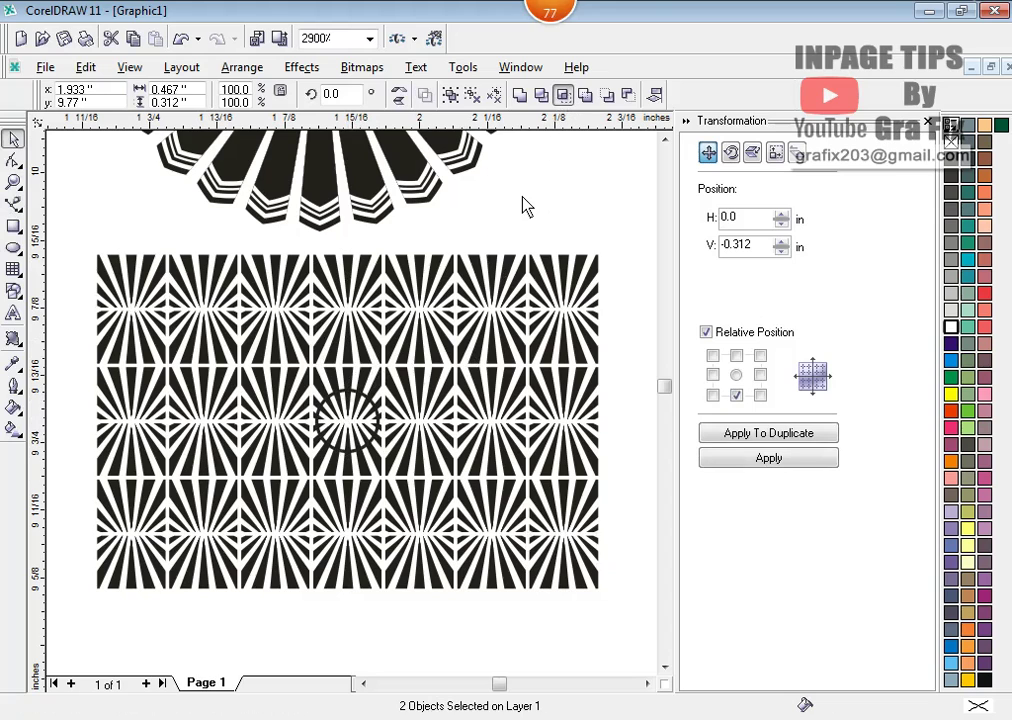
click(522, 197)
drag(349, 425, 531, 203)
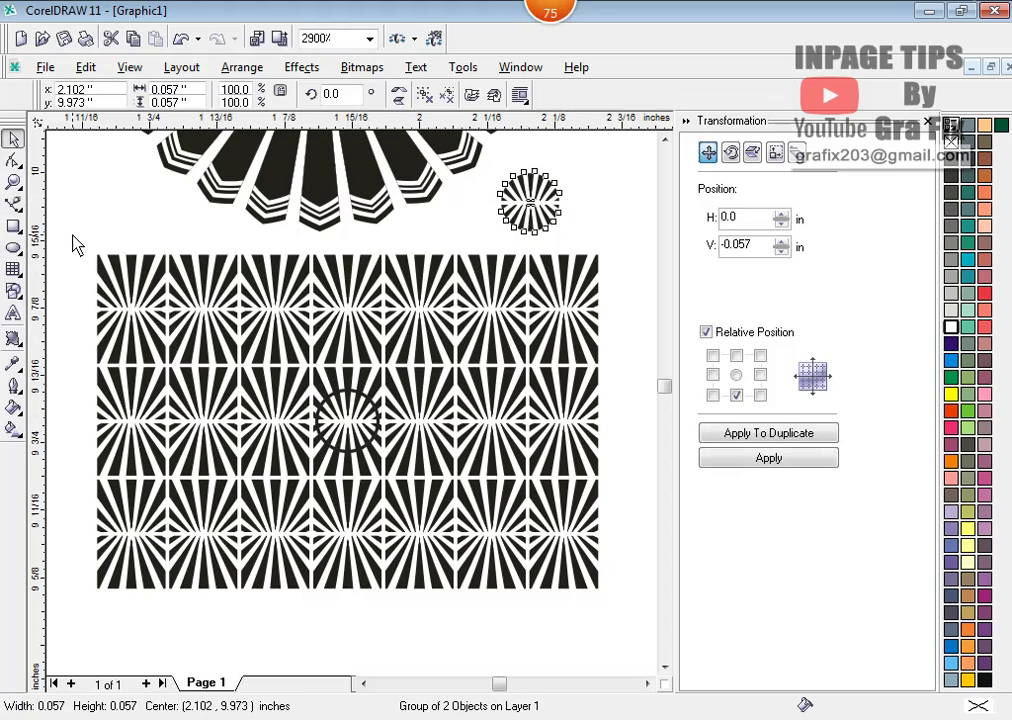
- Delete the grouped pattern together with the circle and move the striped disc into the cleared area
drag(606, 581, 622, 627)
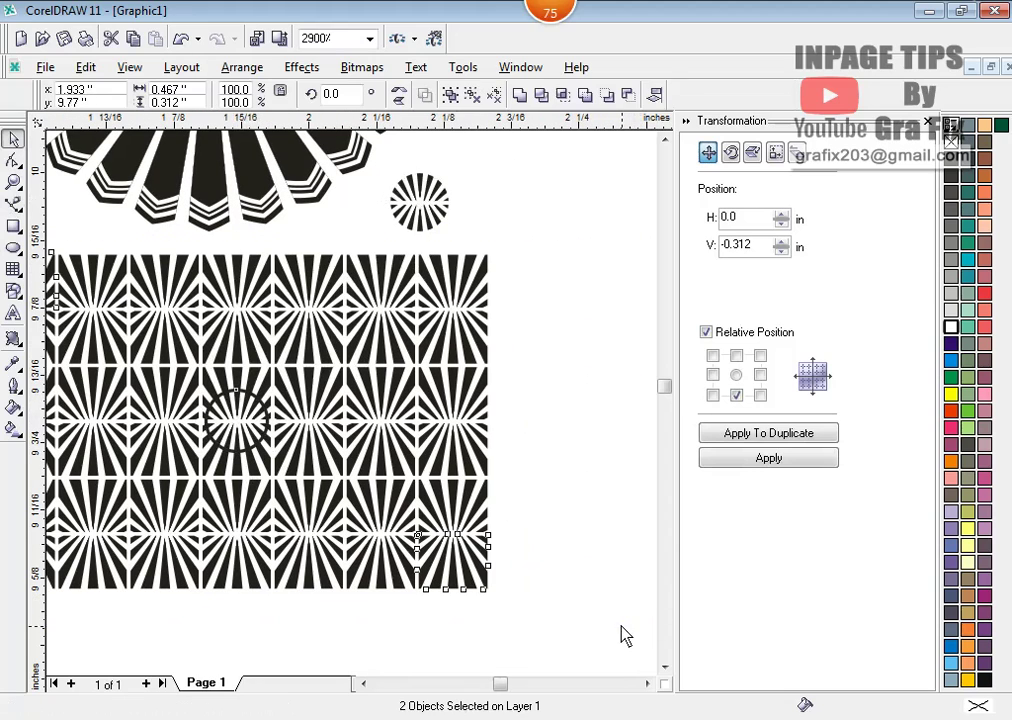
key(Delete)
drag(436, 222, 278, 405)
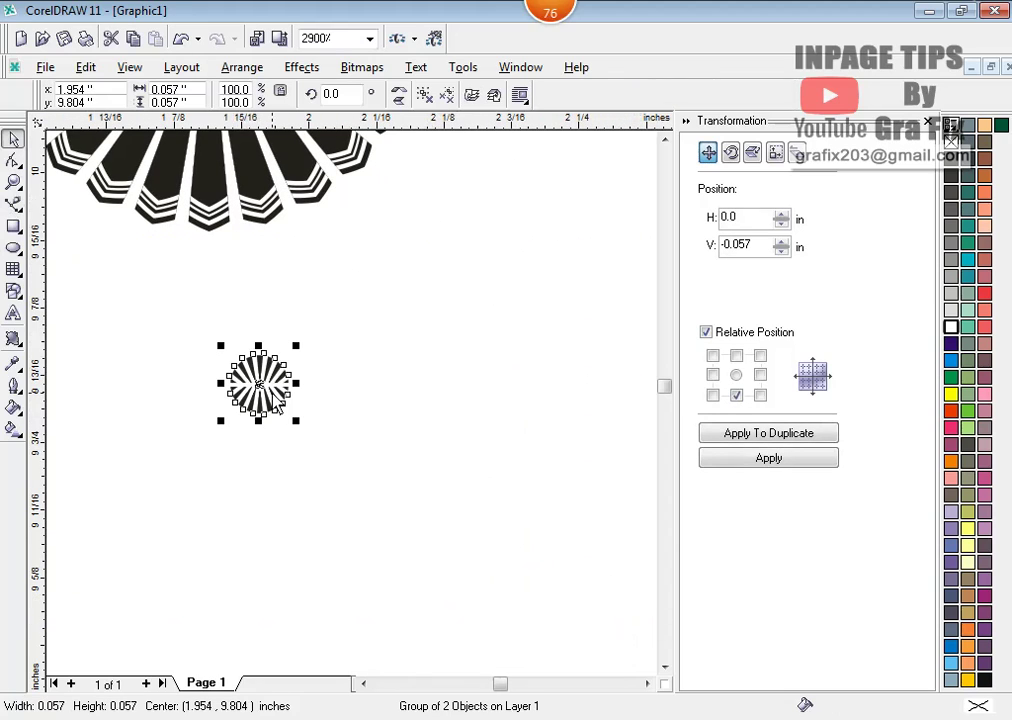
- Try a black outline on the striped disc and undo the colour change
right_click(948, 139)
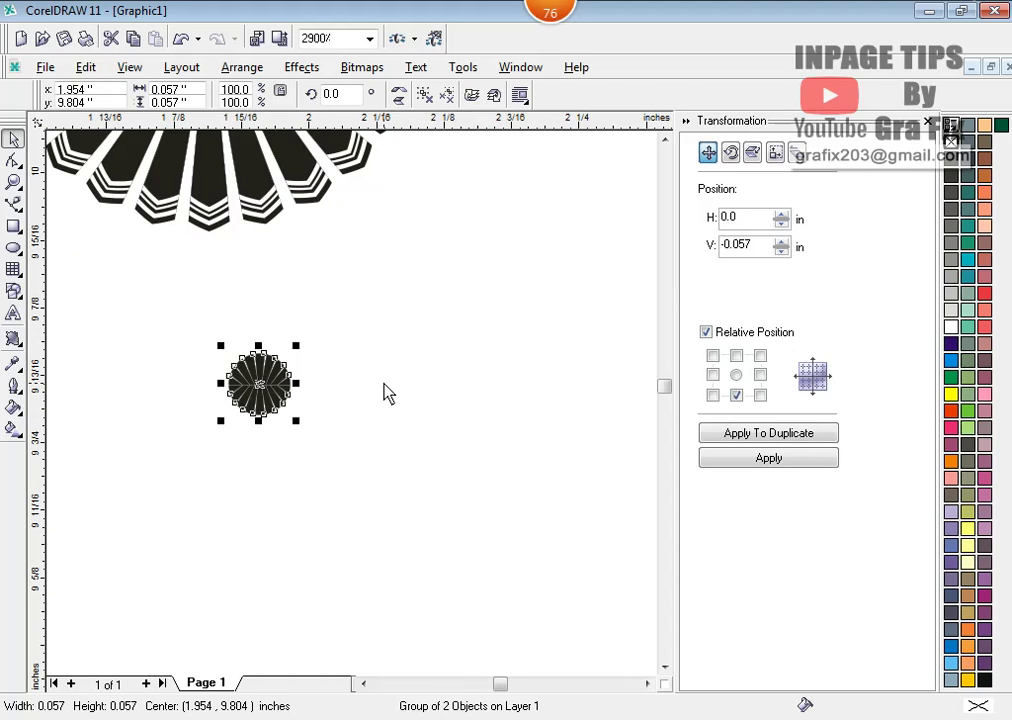
scroll(267, 394, up, 3)
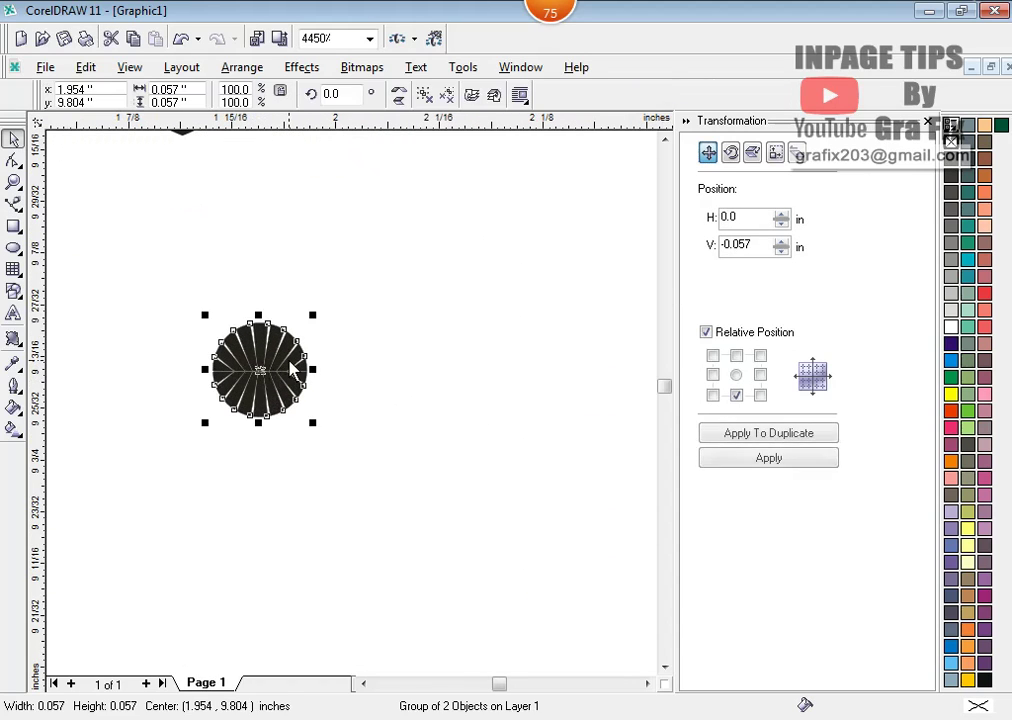
key(ctrl+z)
click(352, 386)
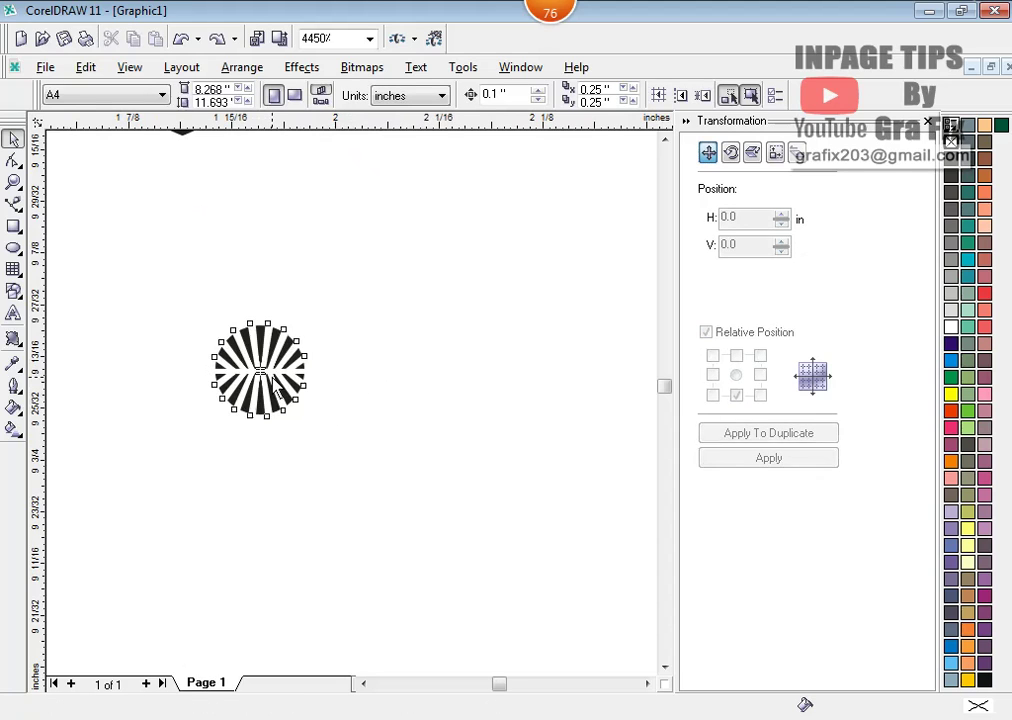
- Shift the striped disc up and right and draw a rectangle about 0.141 by 0.087 inches over its lower half
drag(276, 390, 318, 360)
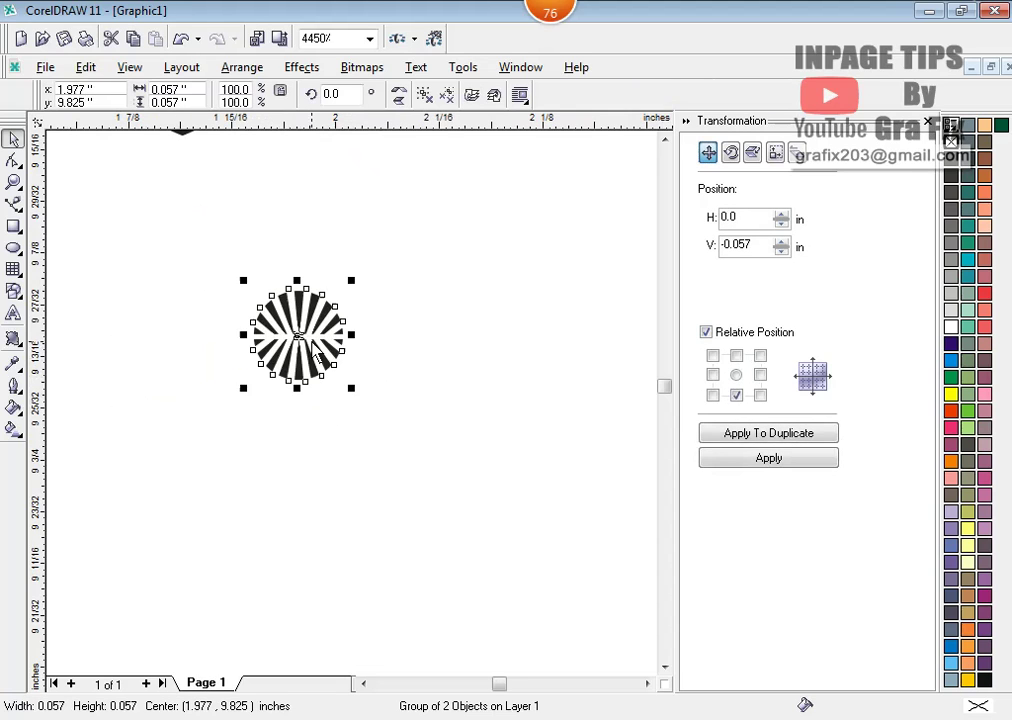
click(14, 226)
mouse_move(211, 332)
mouse_down()
mouse_move(395, 425)
mouse_move(447, 478)
mouse_up()
click(14, 138)
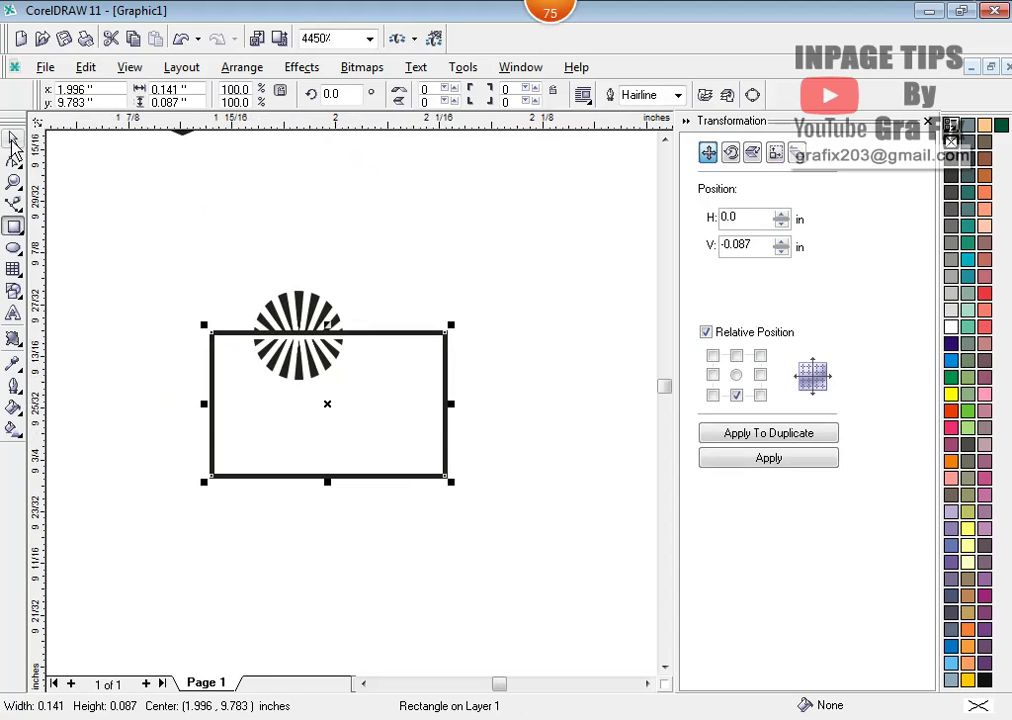
- Trim the lower half of the disc with the rectangle and delete the rectangle
shift+click(318, 305)
click(541, 95)
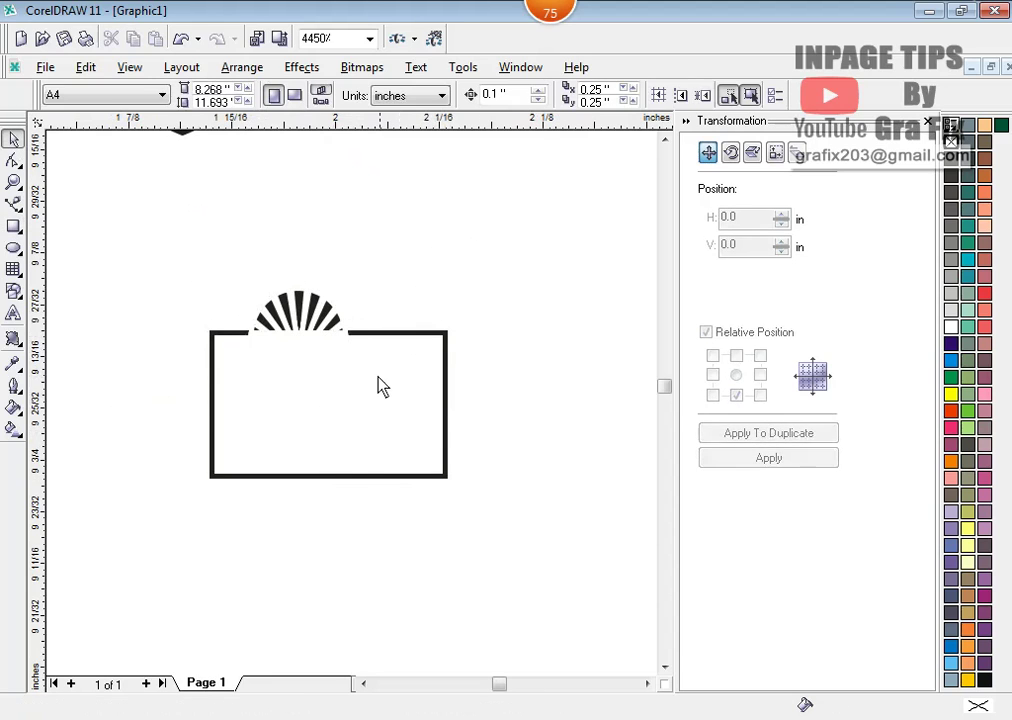
drag(381, 388, 320, 472)
key(Delete)
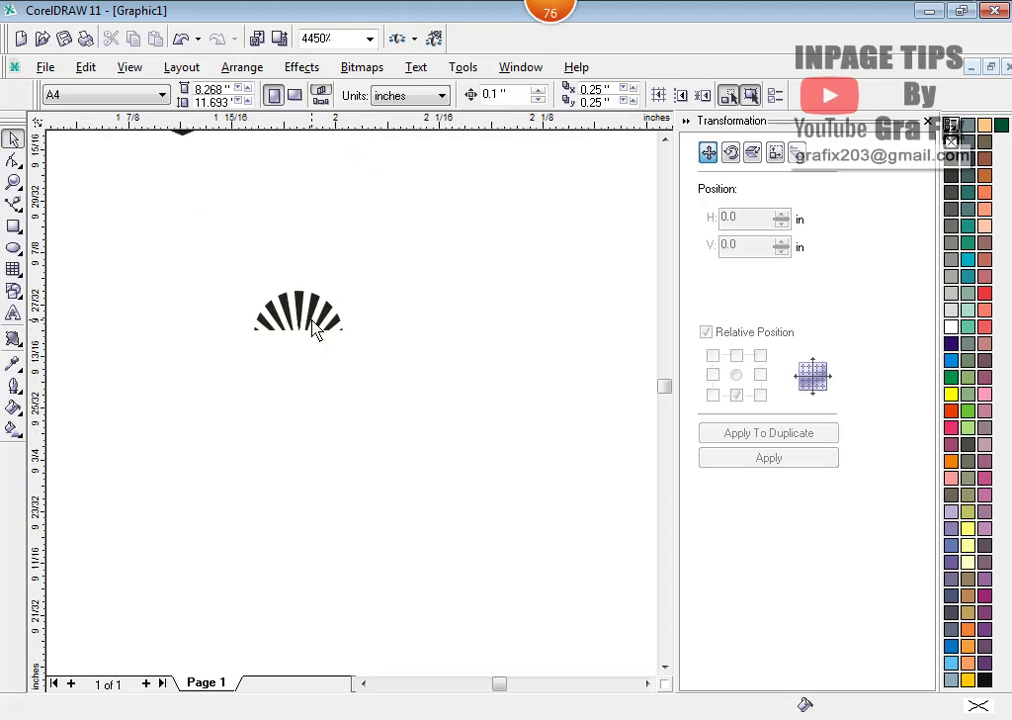
- Move the half-disc fan to the left and mirror a copy directly beside it on the right, dismissing the export dialog
drag(316, 333, 195, 390)
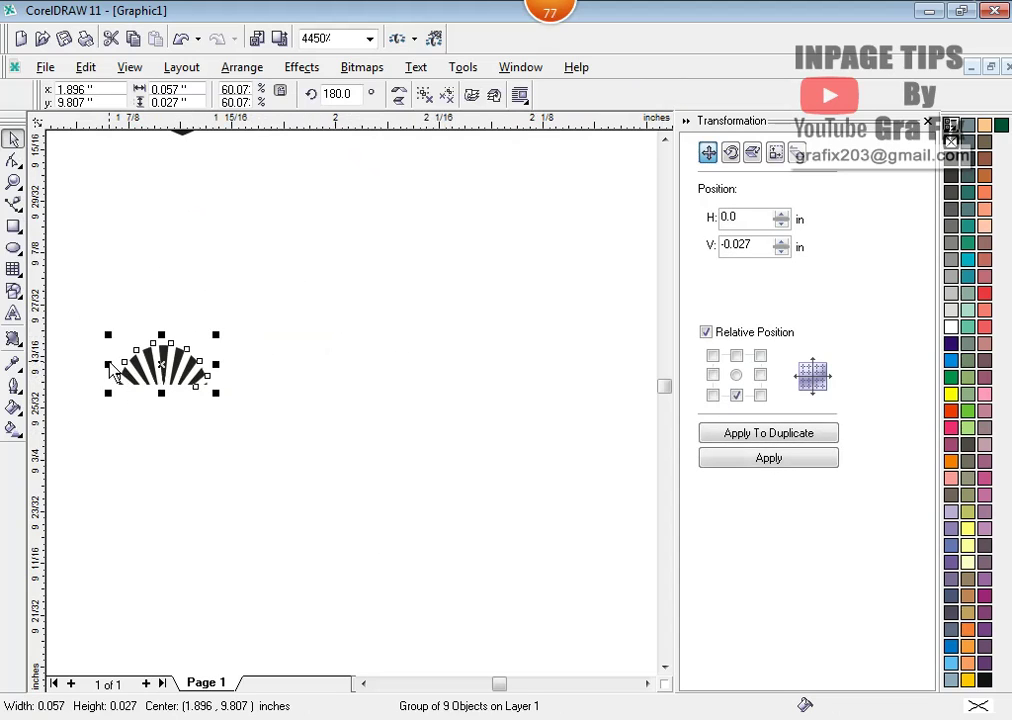
drag(109, 365, 231, 381)
right_click(231, 381)
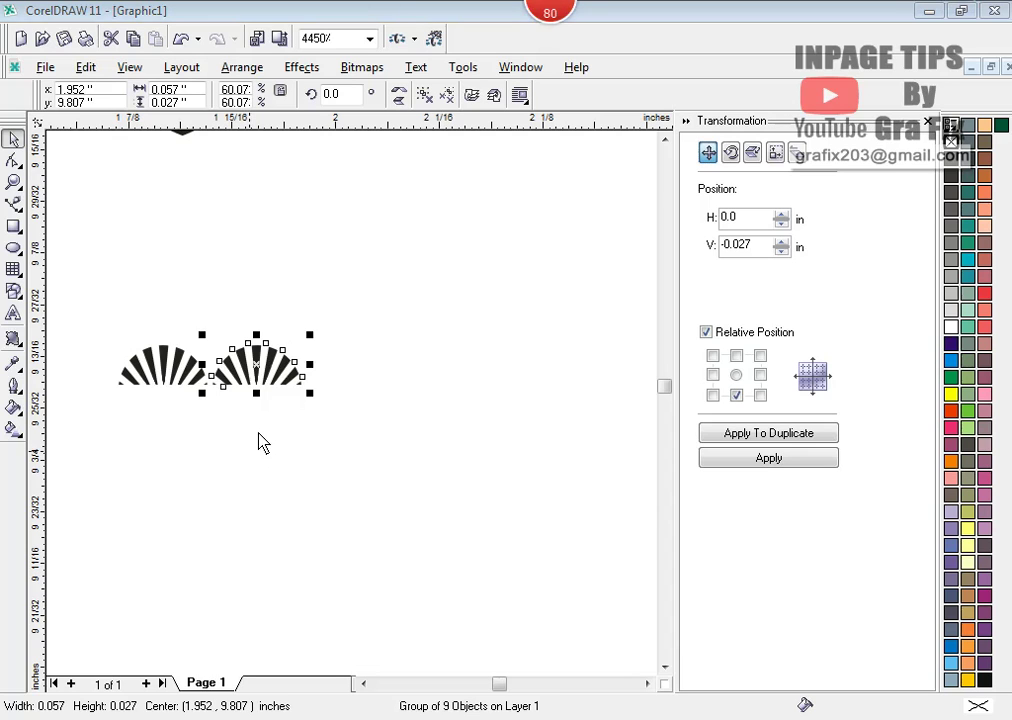
key(ctrl+e)
click(708, 550)
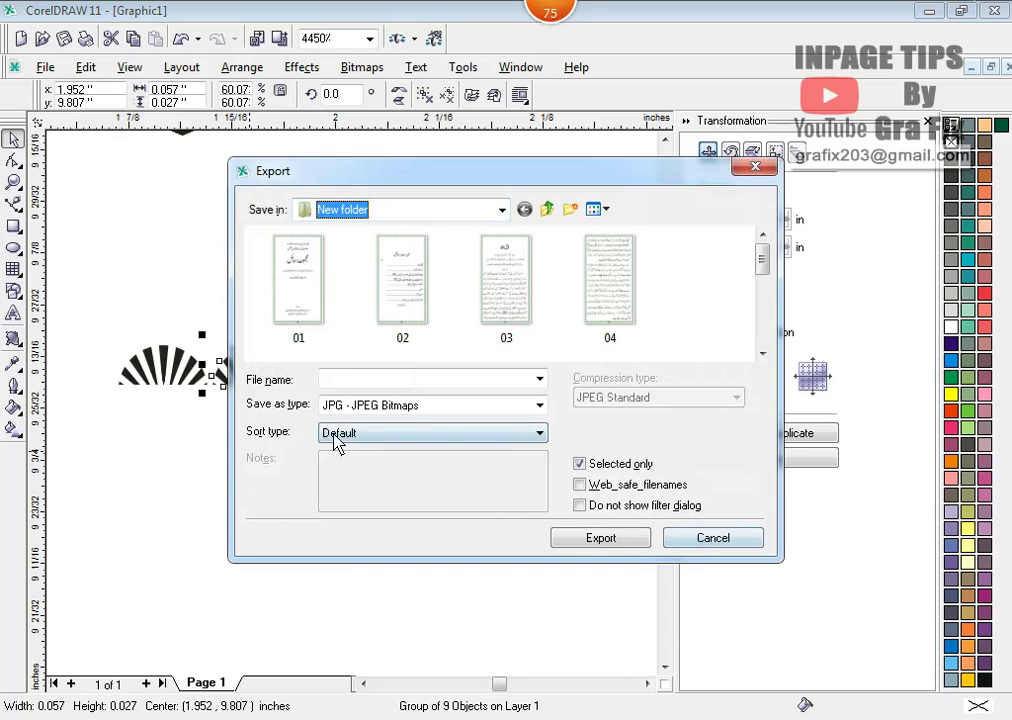
- Mirror a copy of the second fan beside it and repeat the duplication to extend the row to five fans, dismissing the export dialogs
click(700, 538)
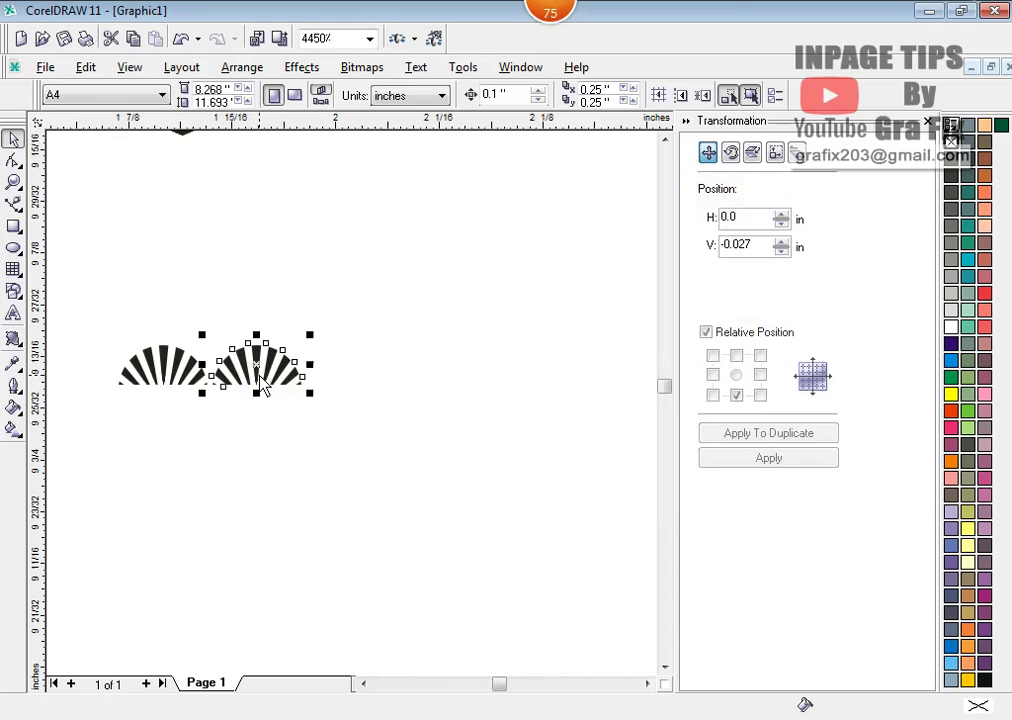
drag(207, 376, 300, 377)
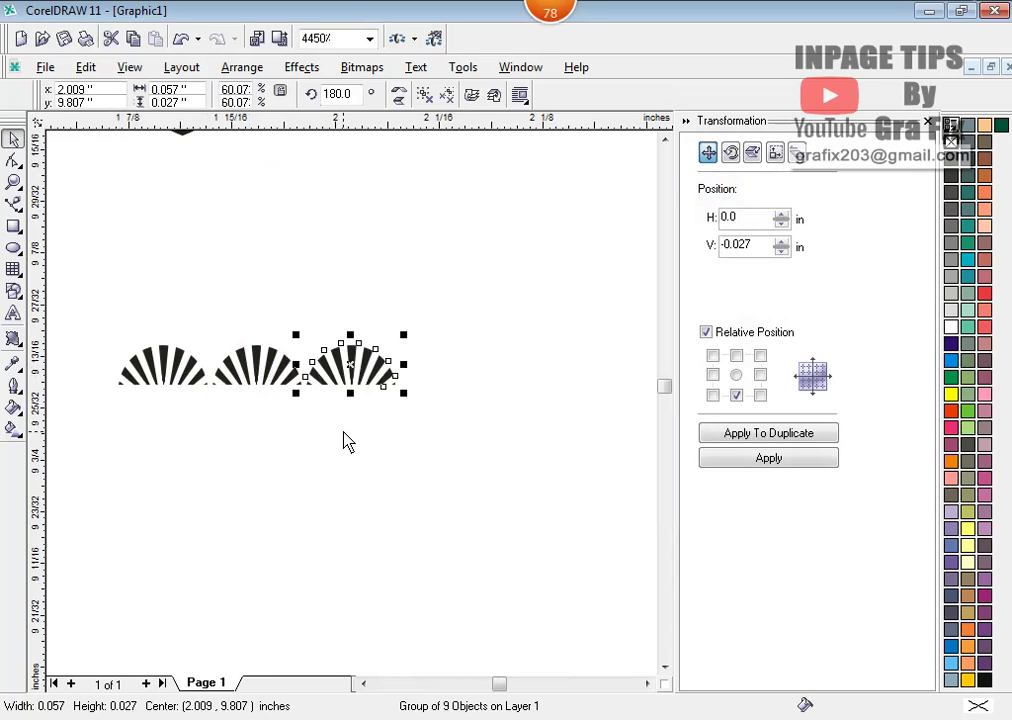
key(ctrl+e)
click(707, 544)
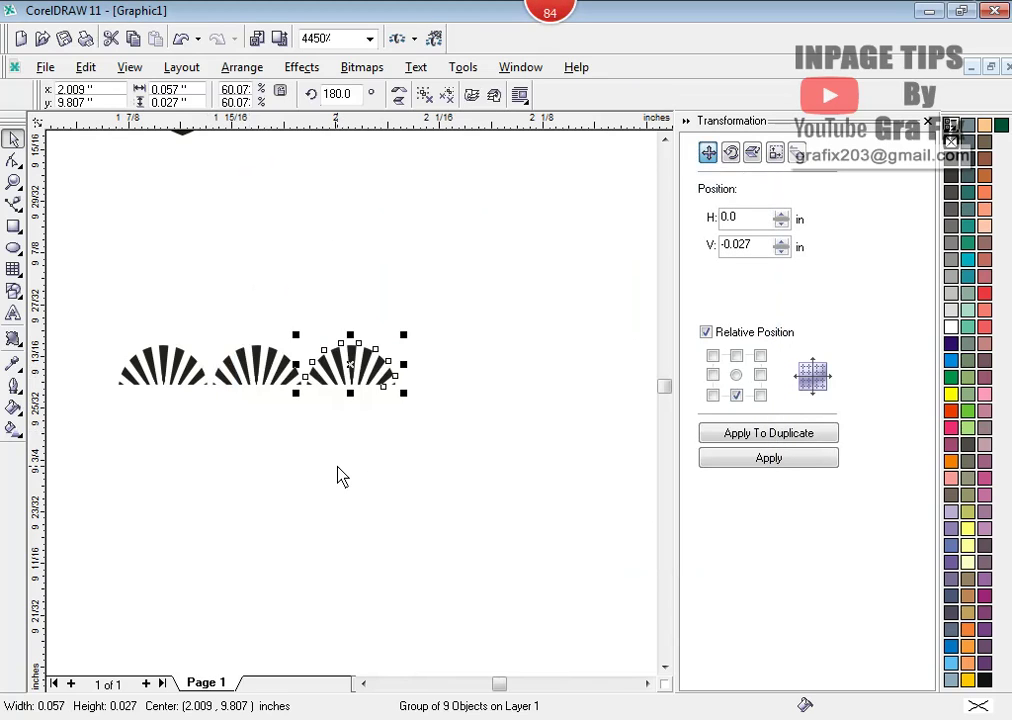
key(ctrl+r)
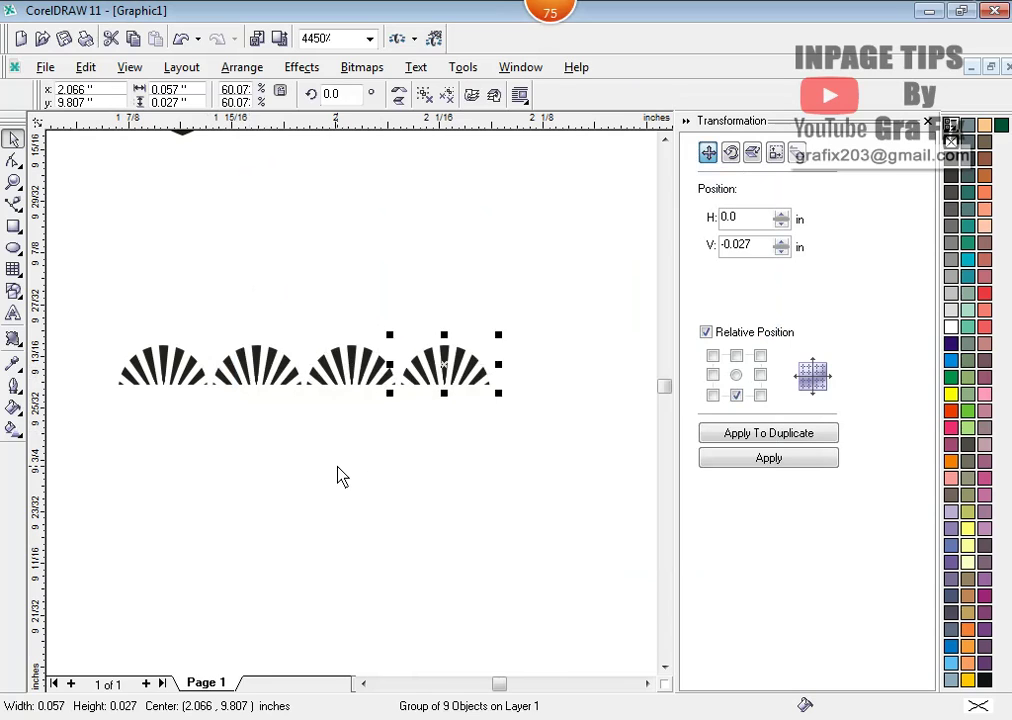
key(ctrl+r)
- Group the five fans, place a copy of the row directly below and rotate the copy by 90 degrees
scroll(340, 476, down, 1)
drag(93, 300, 615, 490)
drag(427, 395, 460, 445)
key(ctrl+g)
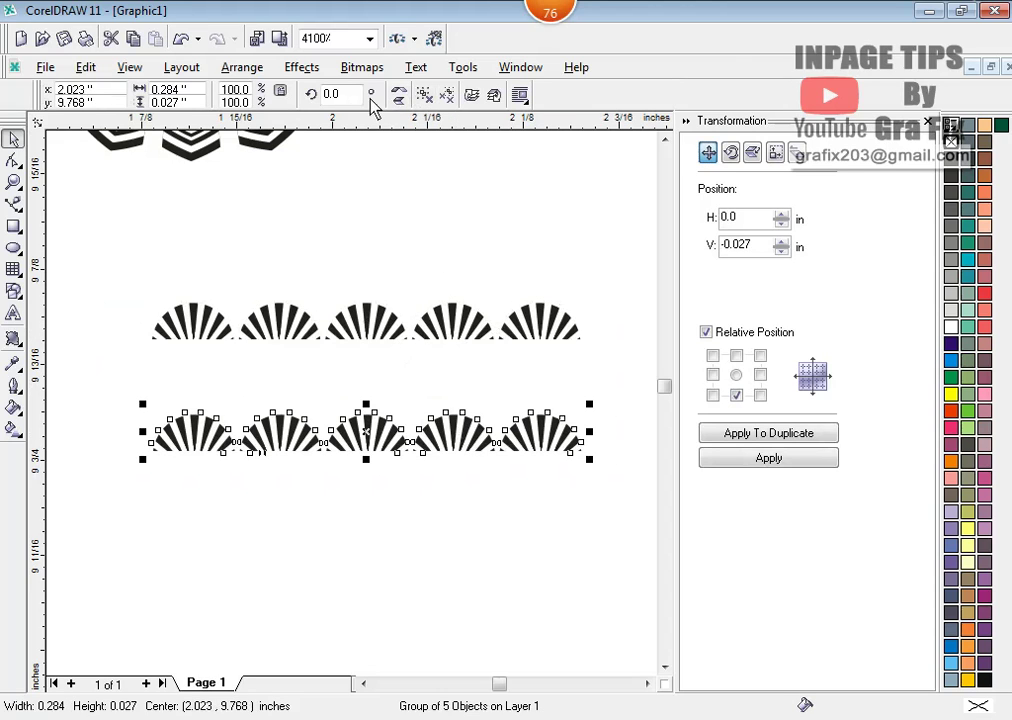
click(330, 93)
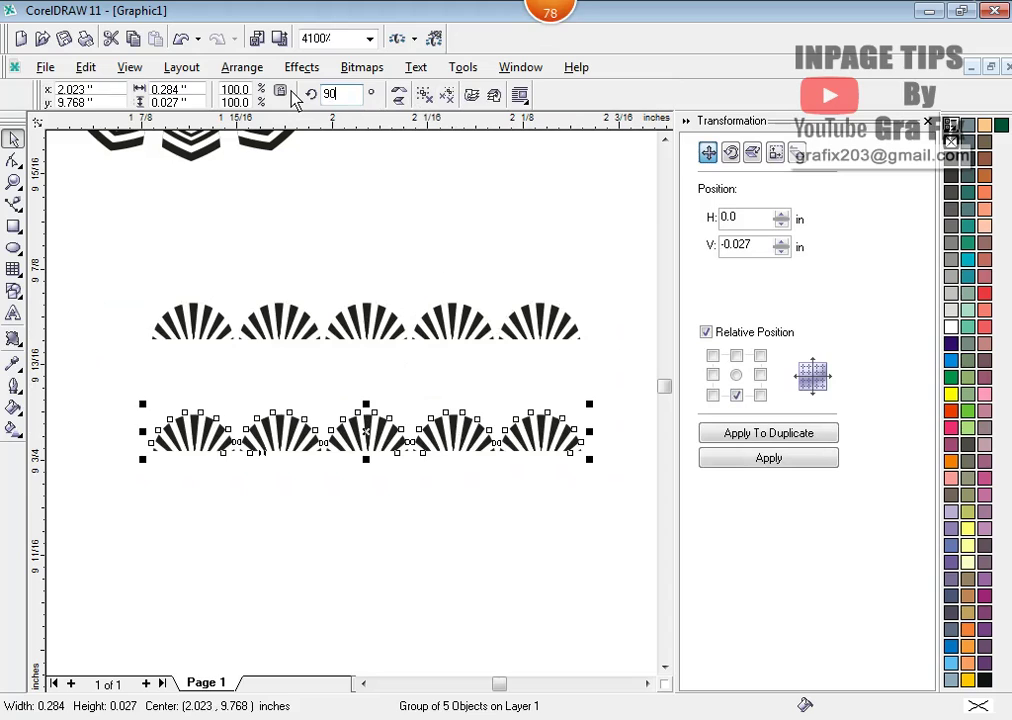
text(90)
key(Return)
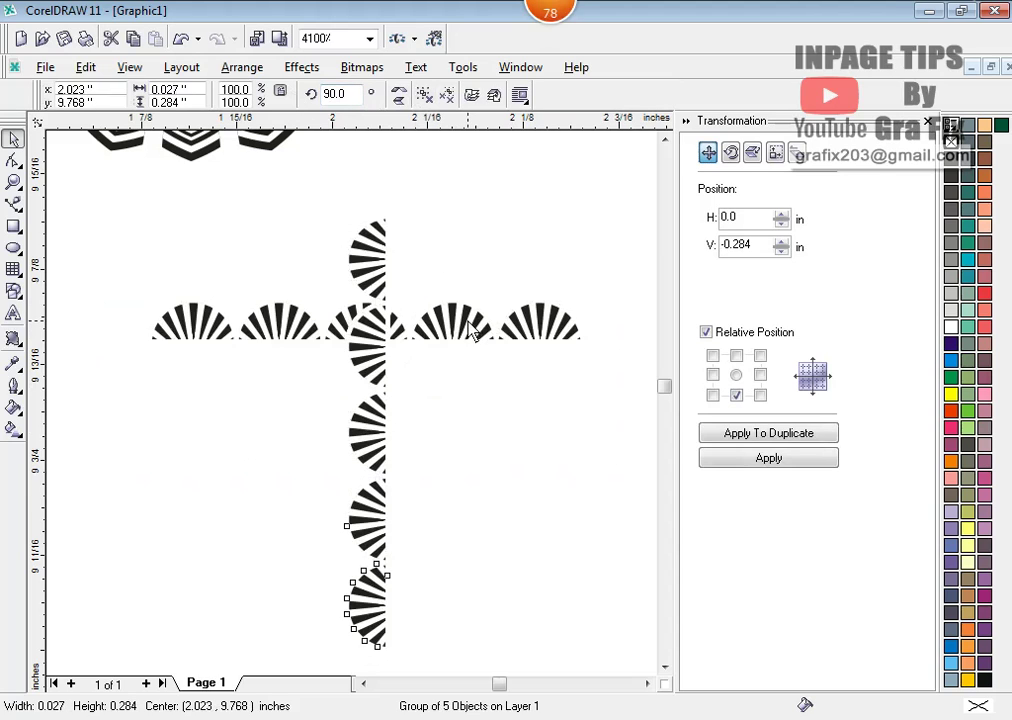
- Align the upright fan strip with the horizontal row at their top and left edges to form a corner
shift+click(473, 333)
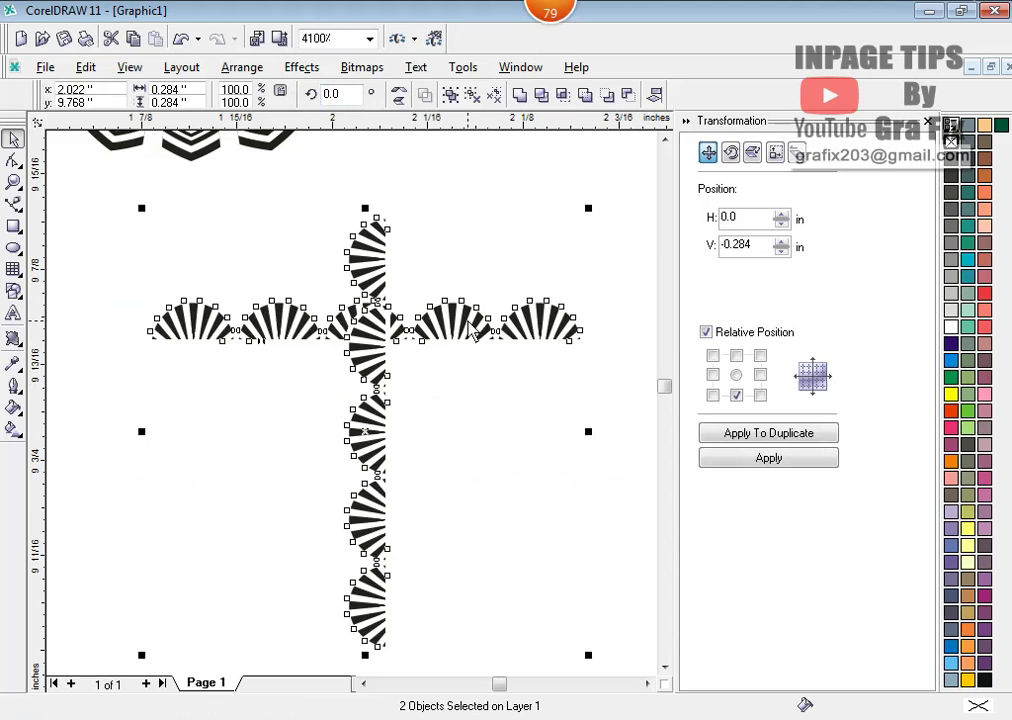
key(t)
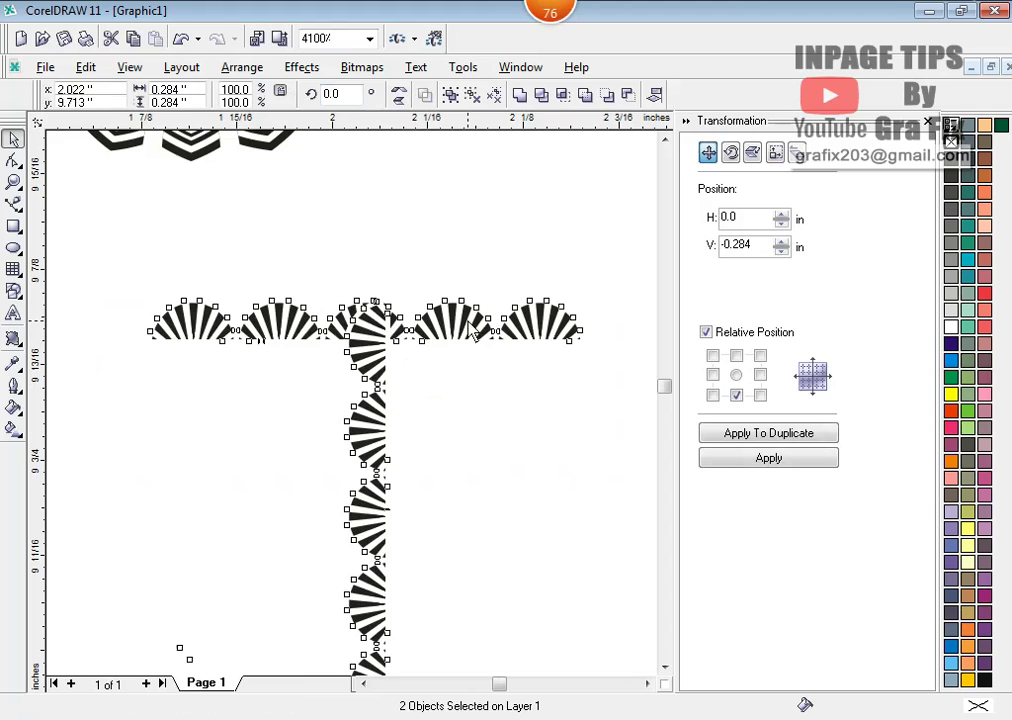
key(l)
click(413, 339)
click(420, 325)
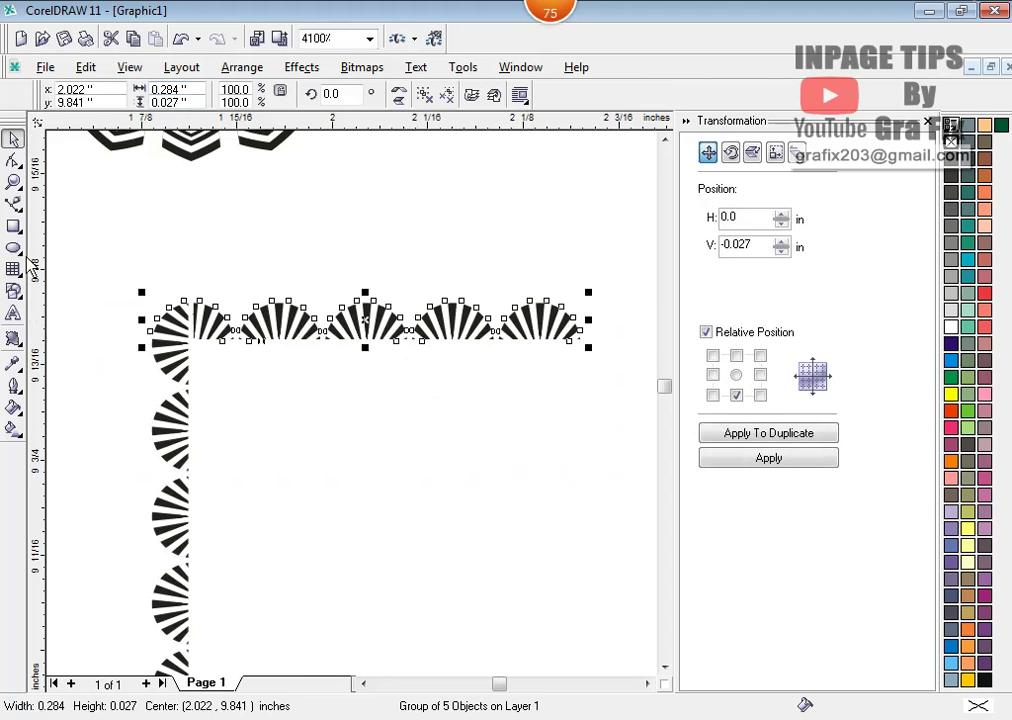
- Draw a small square above the corner of the fan border and size it to 0.027 by 0.027 inches
click(14, 225)
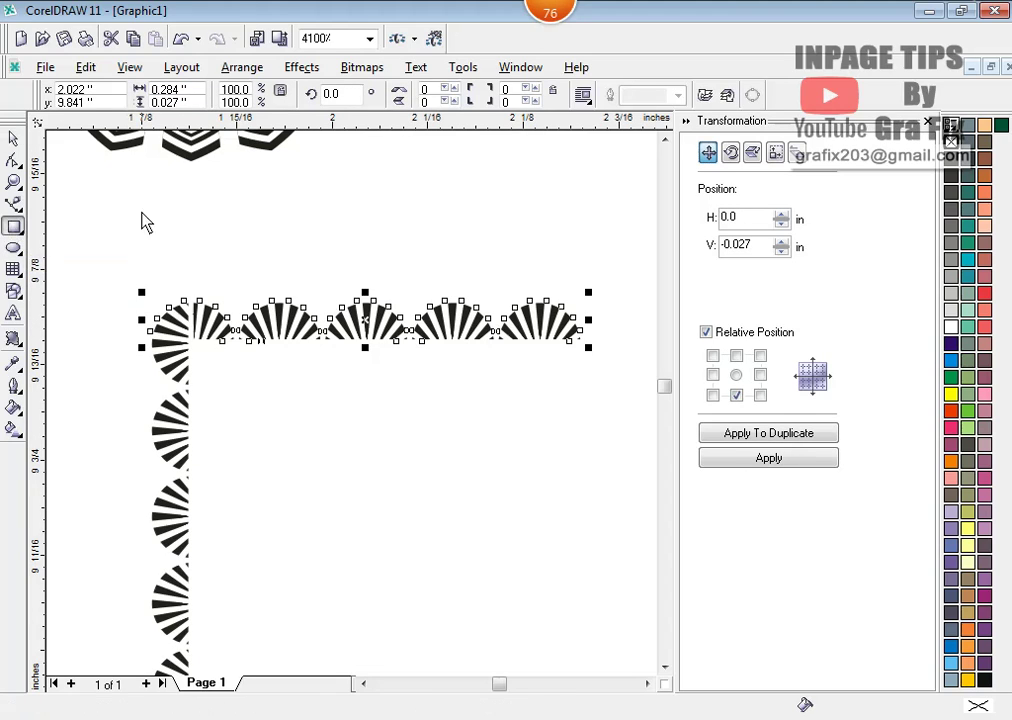
drag(140, 211, 172, 243)
click(168, 89)
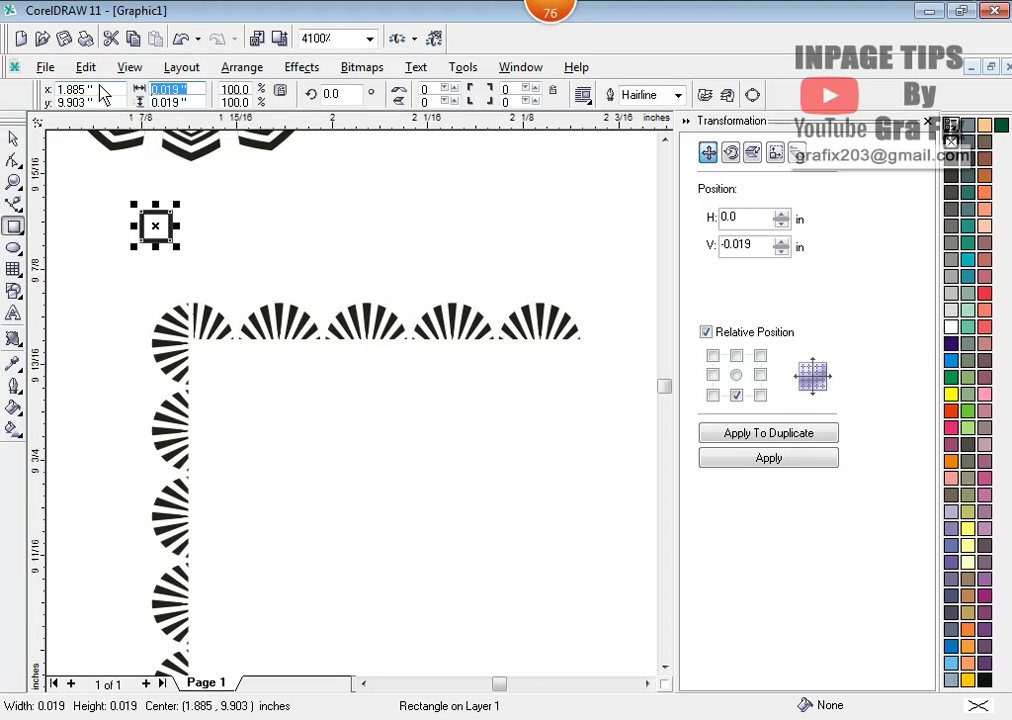
key(BackSpace)
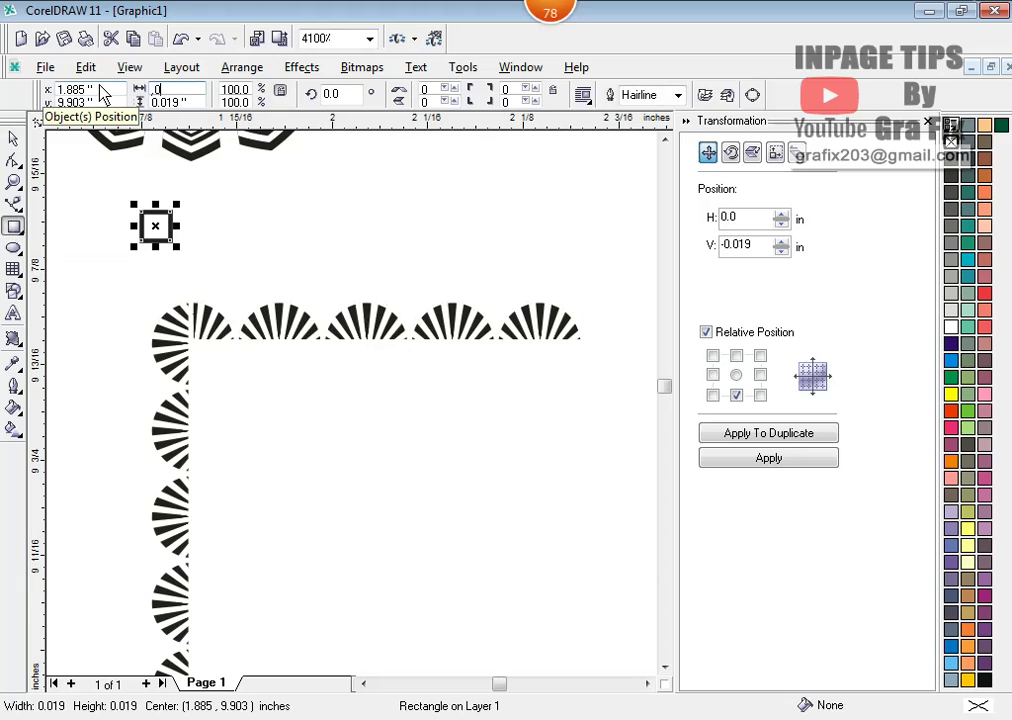
key(Tab)
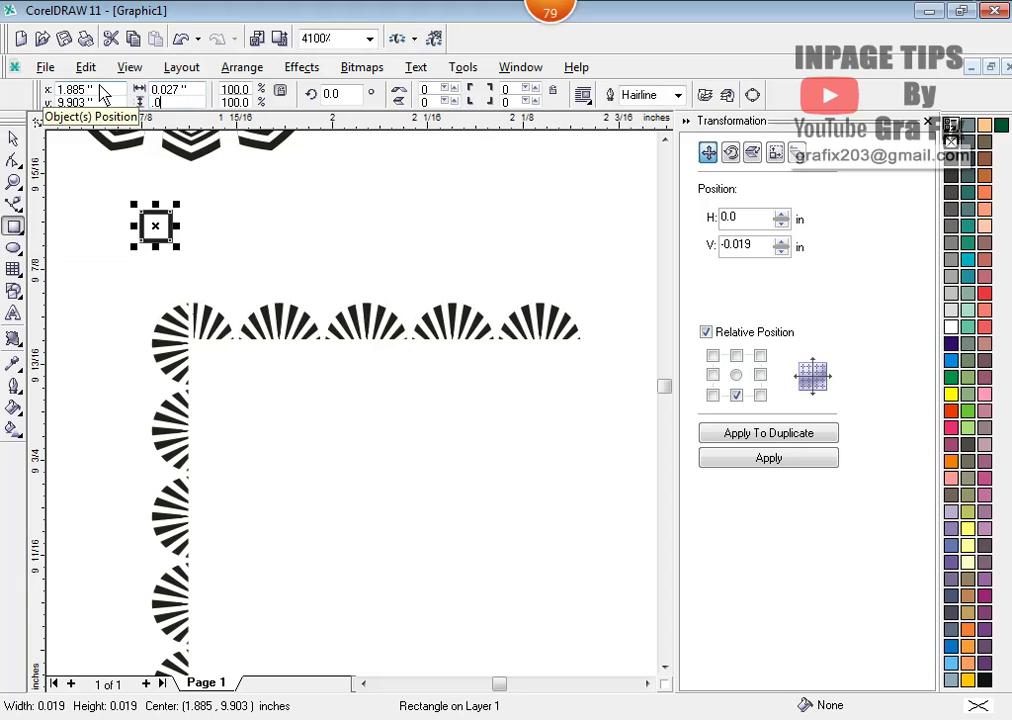
key(Return)
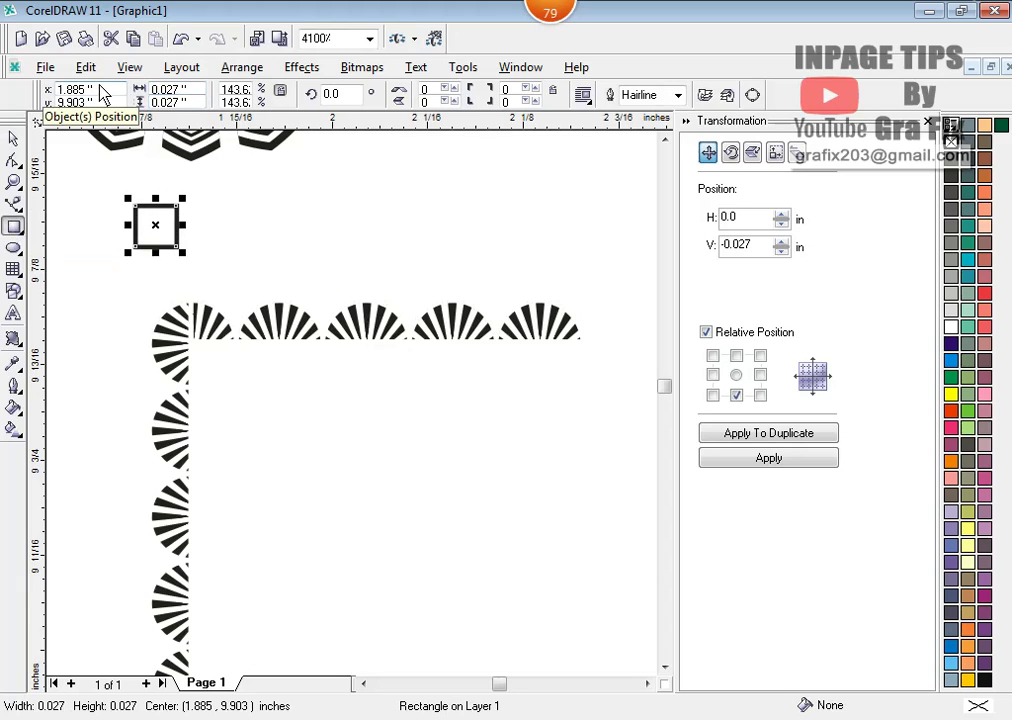
- Convert the small square to curves and delete its lower-left node to leave a right triangle
click(14, 160)
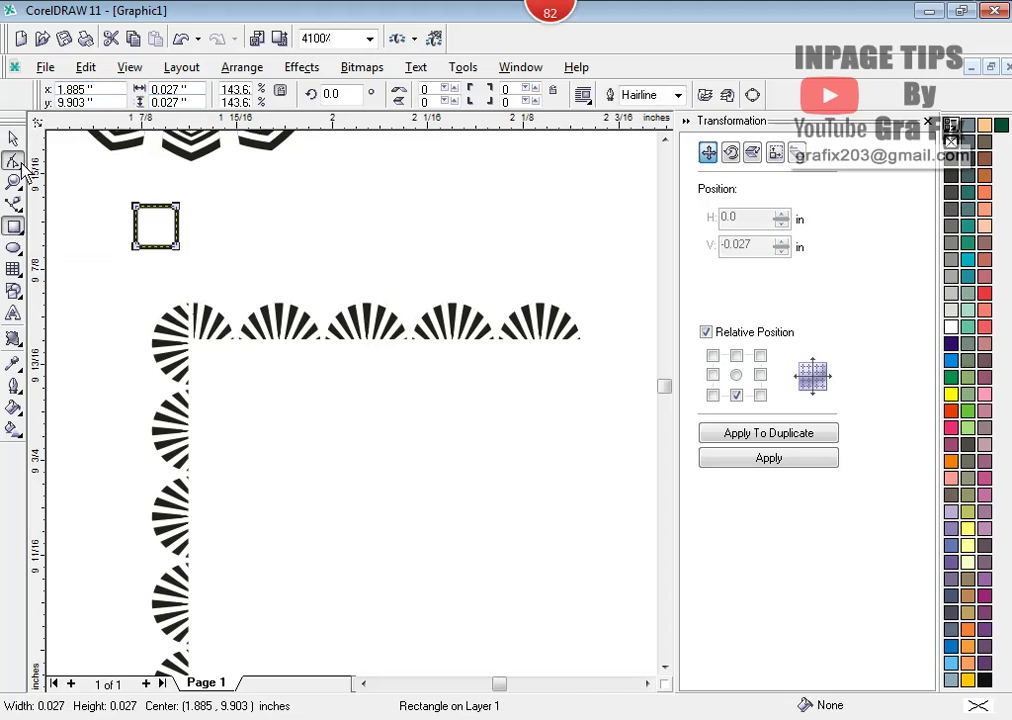
click(136, 246)
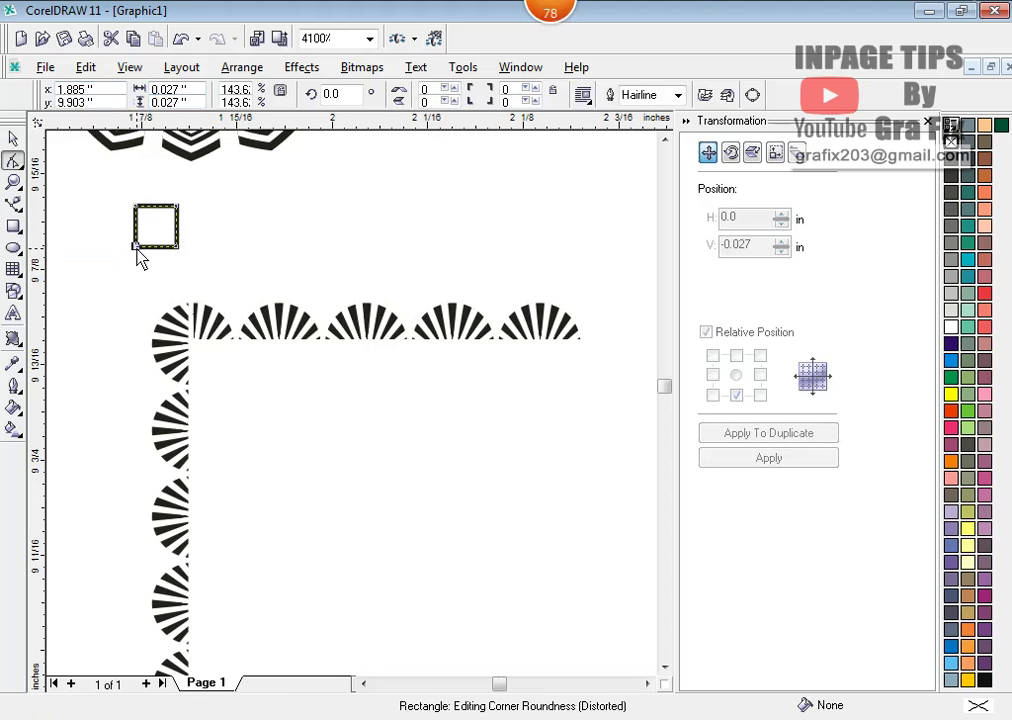
click(752, 95)
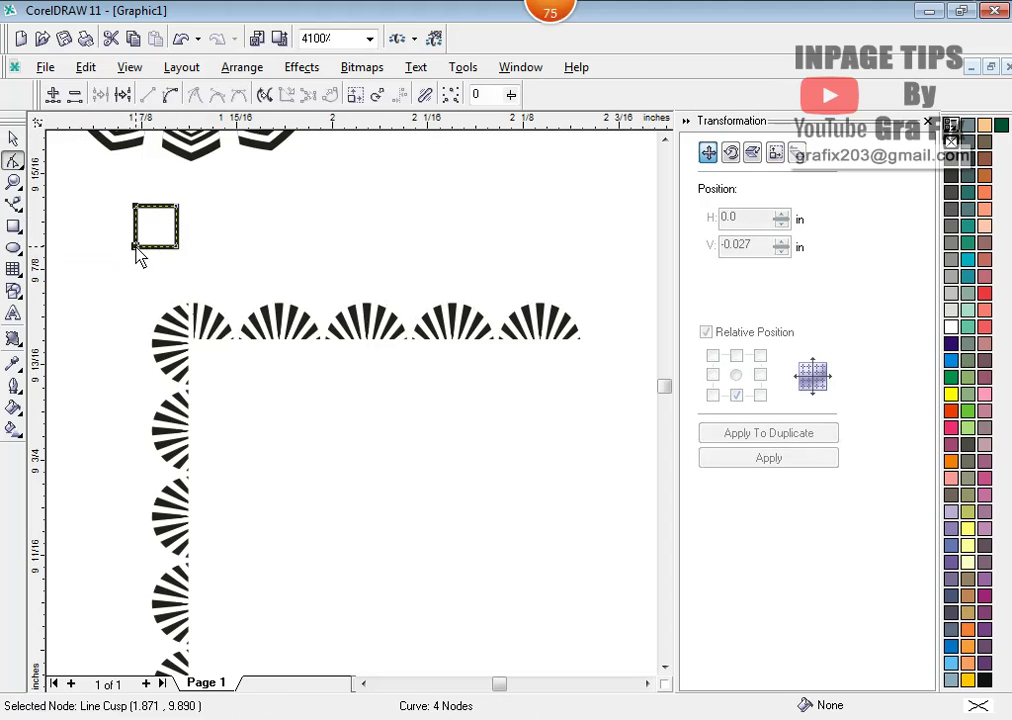
double_click(136, 247)
- Align the triangle with the top and left edges of the horizontal fan row
click(14, 139)
shift+click(293, 328)
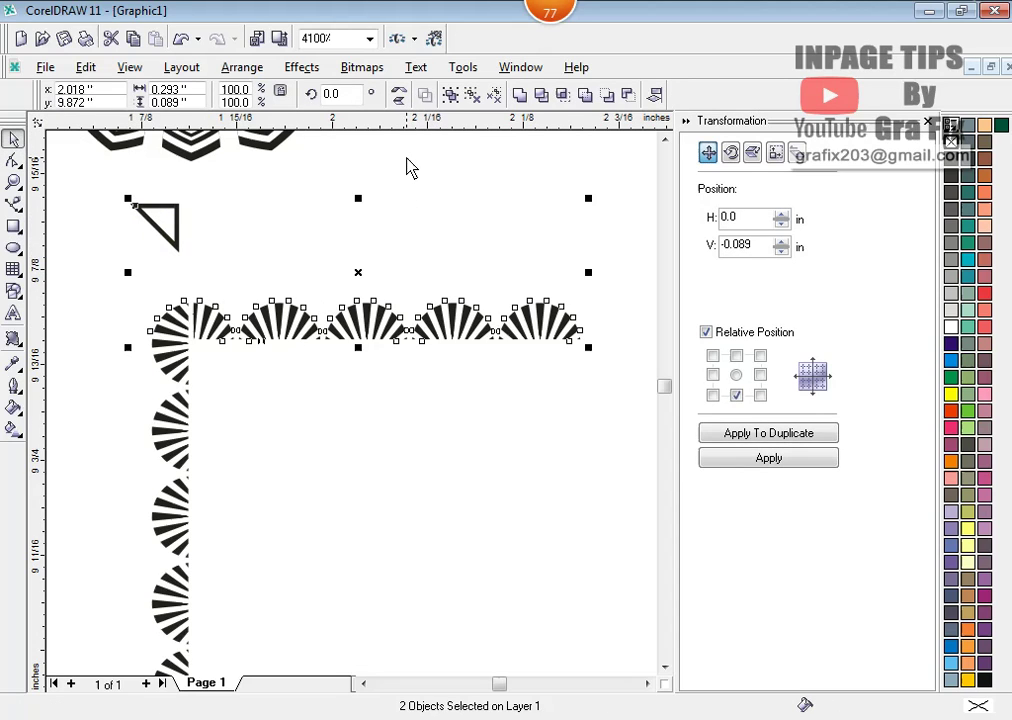
key(t)
key(l)
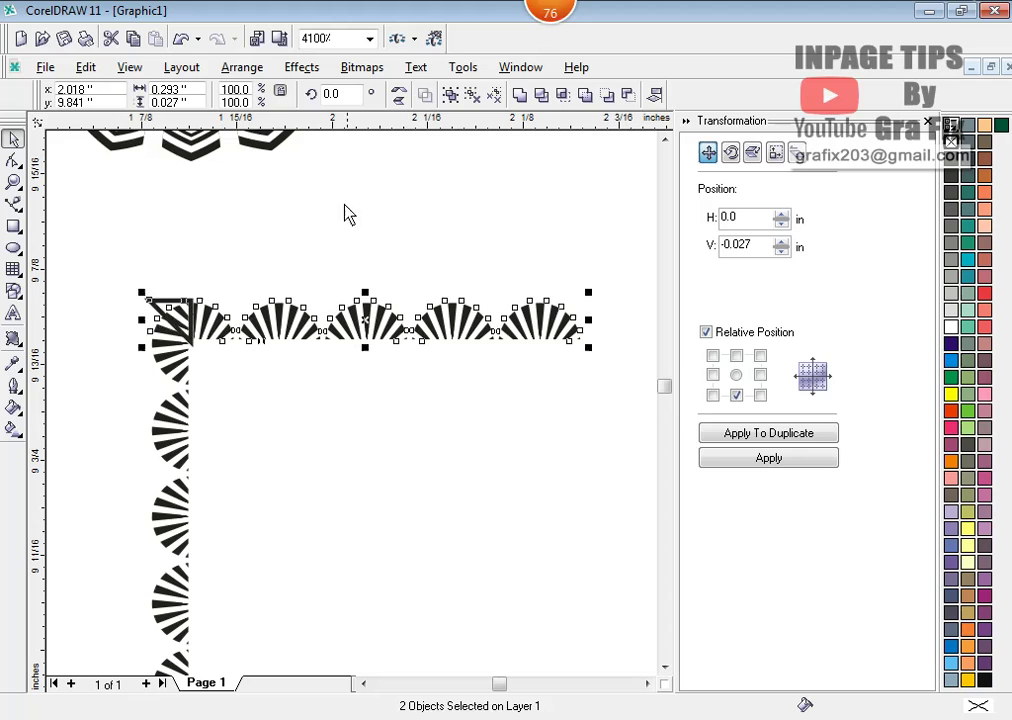
- Trim the overlapping corner of the upright fan strip with the triangle
click(306, 216)
drag(124, 255, 236, 370)
shift+click(172, 425)
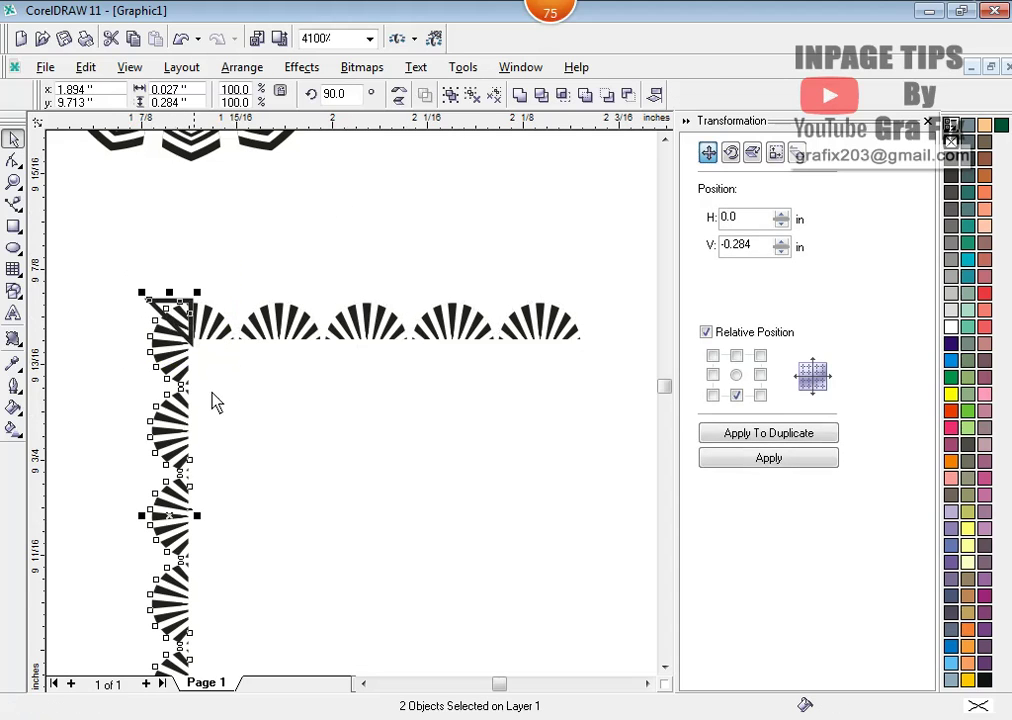
click(540, 101)
click(321, 220)
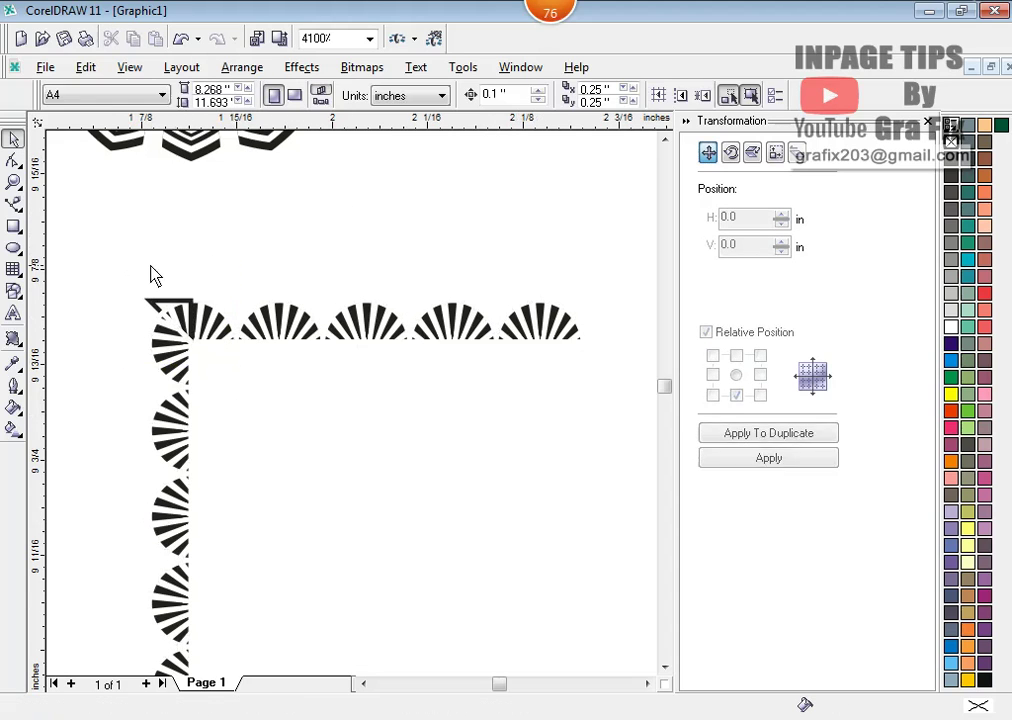
- Flip the triangle both ways, trim the corner of the horizontal fan row with it and move the triangle away up and left
drag(124, 268, 236, 374)
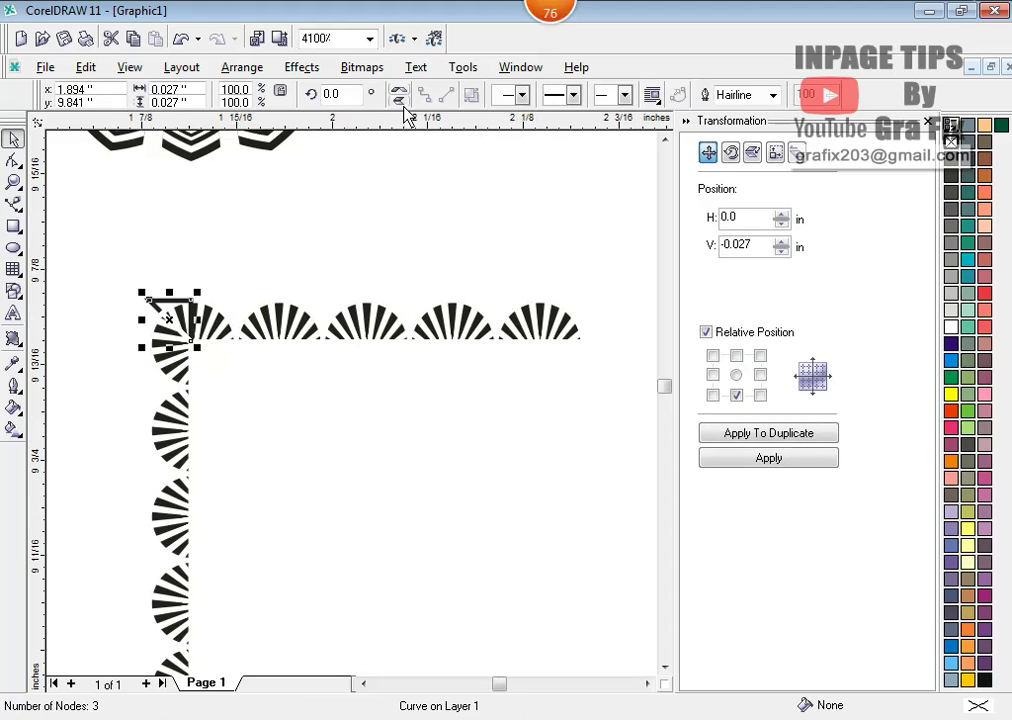
shift+click(277, 335)
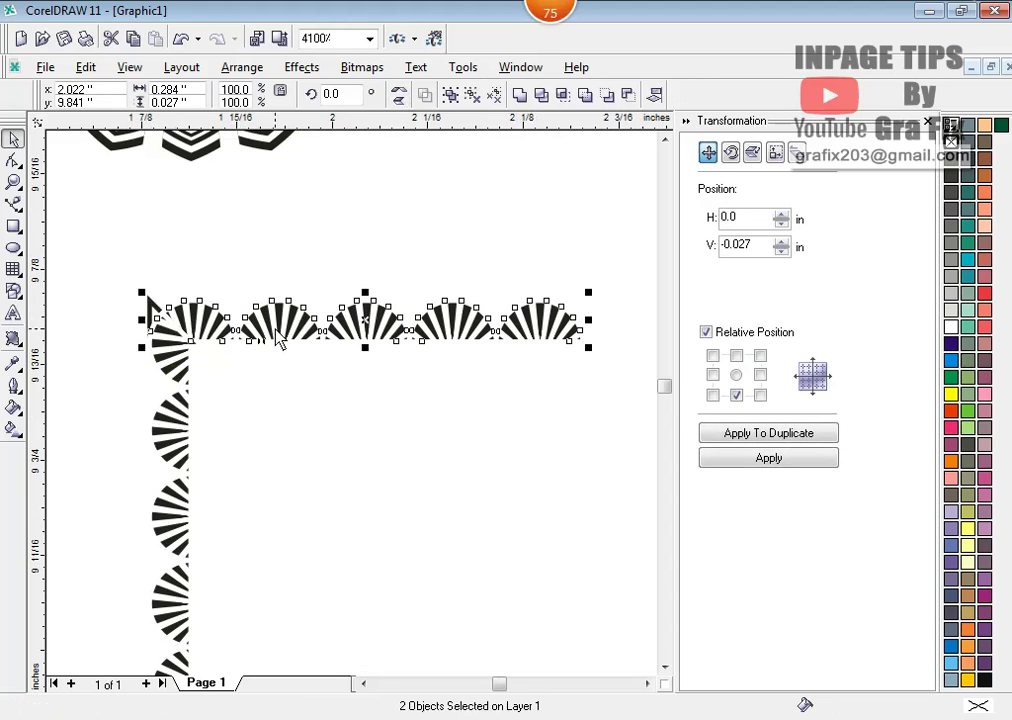
click(541, 99)
click(285, 243)
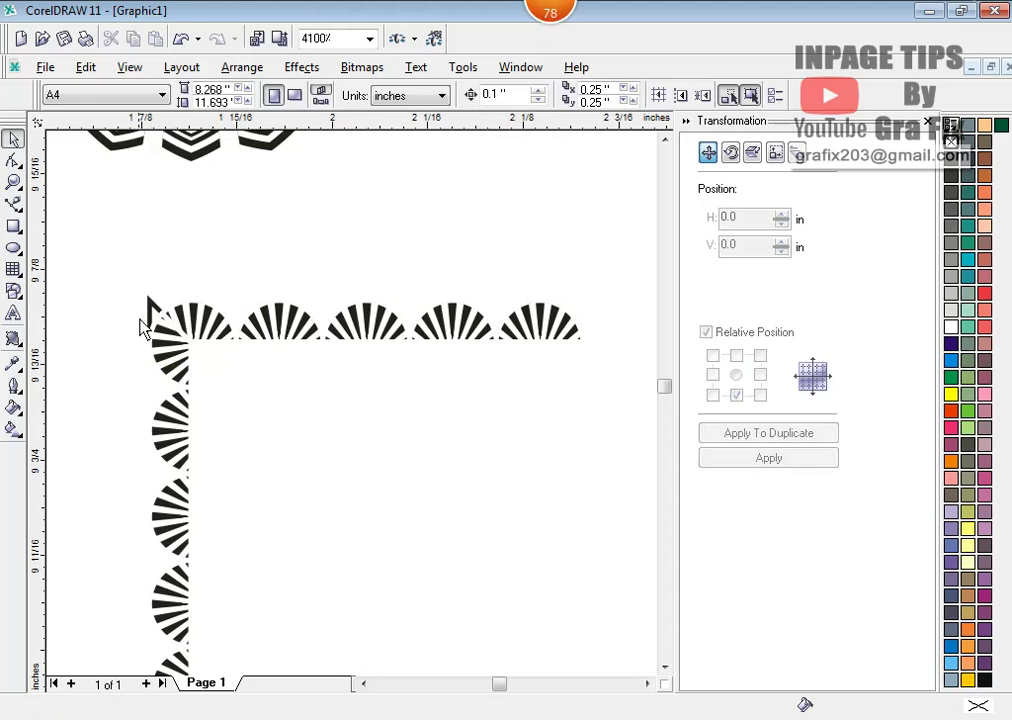
drag(147, 300, 79, 219)
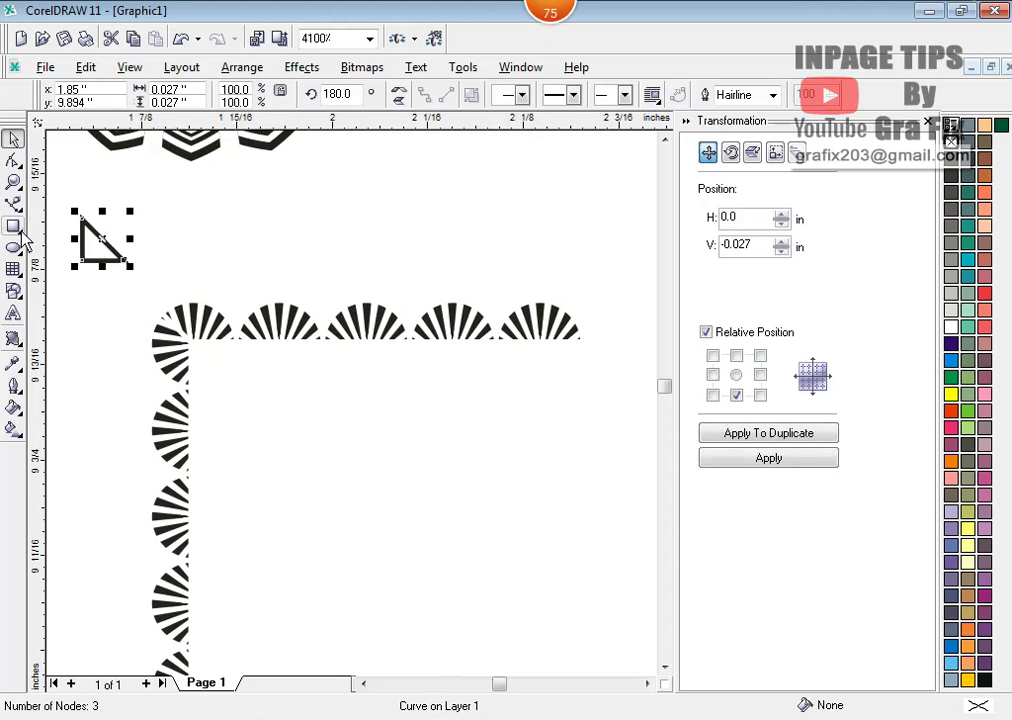
- Draw a square about 0.269 by 0.269 inches from the inner corner of the fan border and fill it with white
click(55, 239)
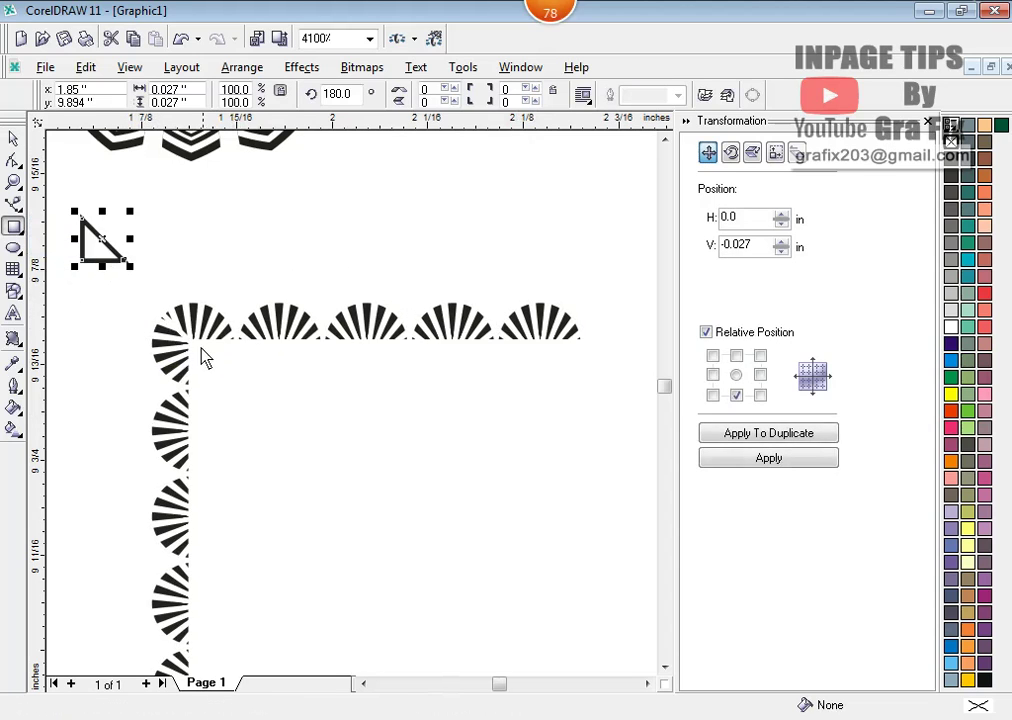
drag(190, 345, 596, 648)
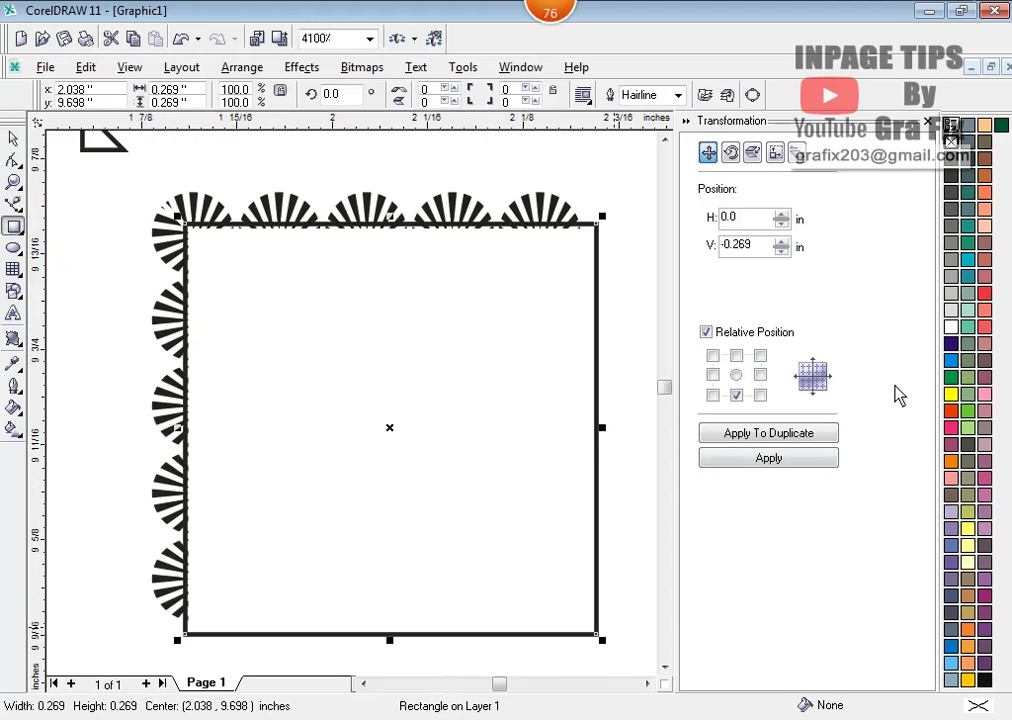
click(950, 327)
click(13, 138)
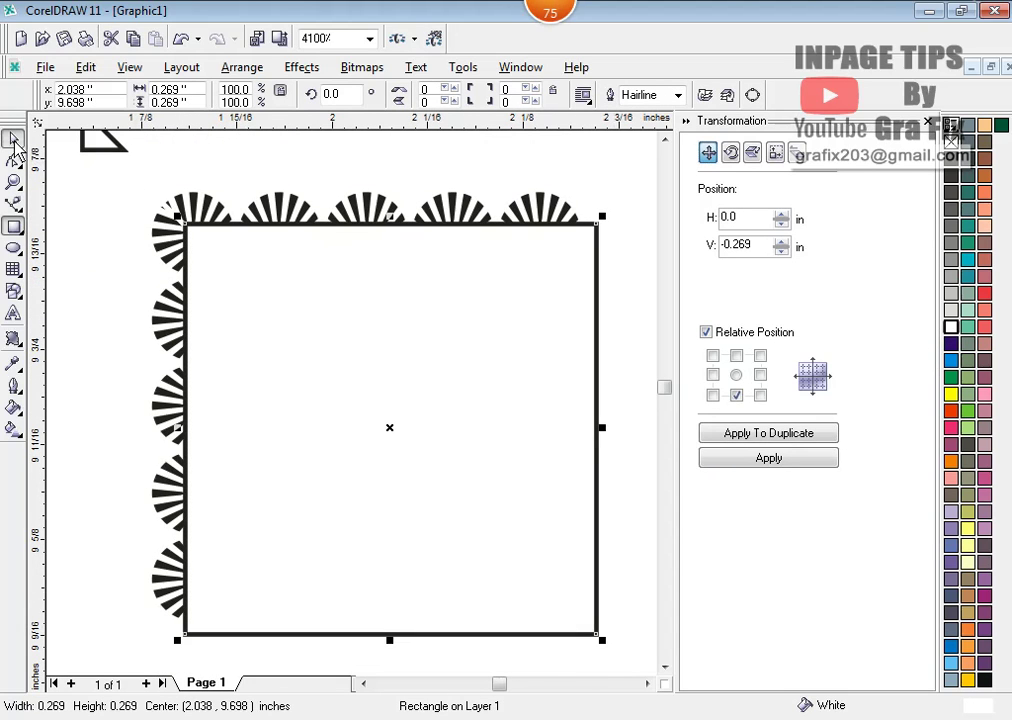
click(99, 228)
scroll(137, 270, down, 2)
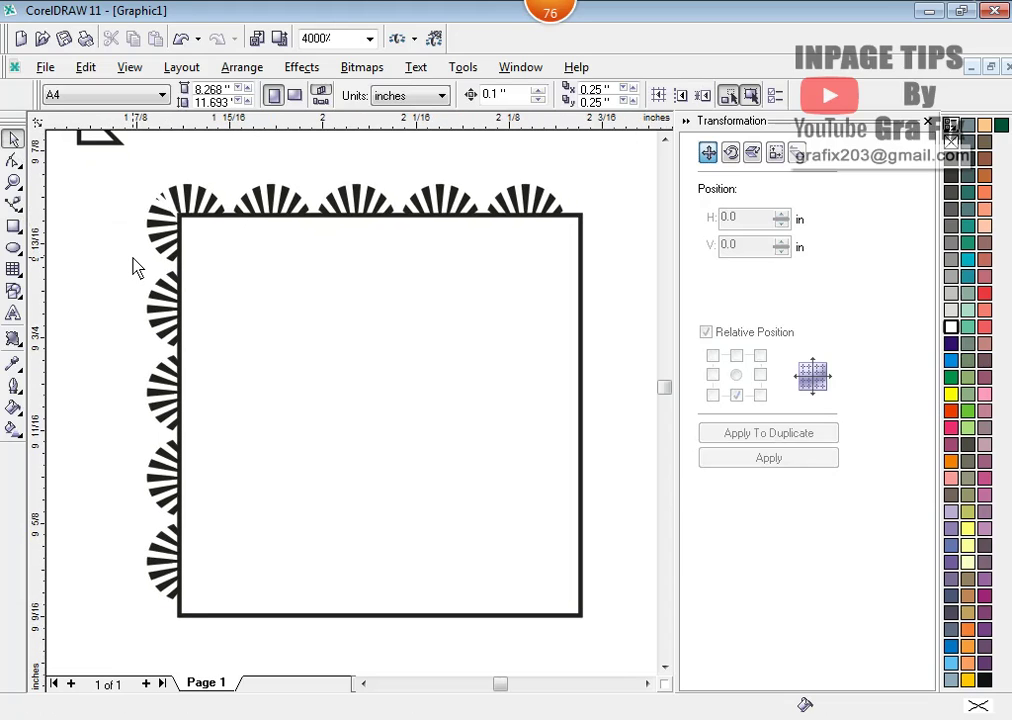